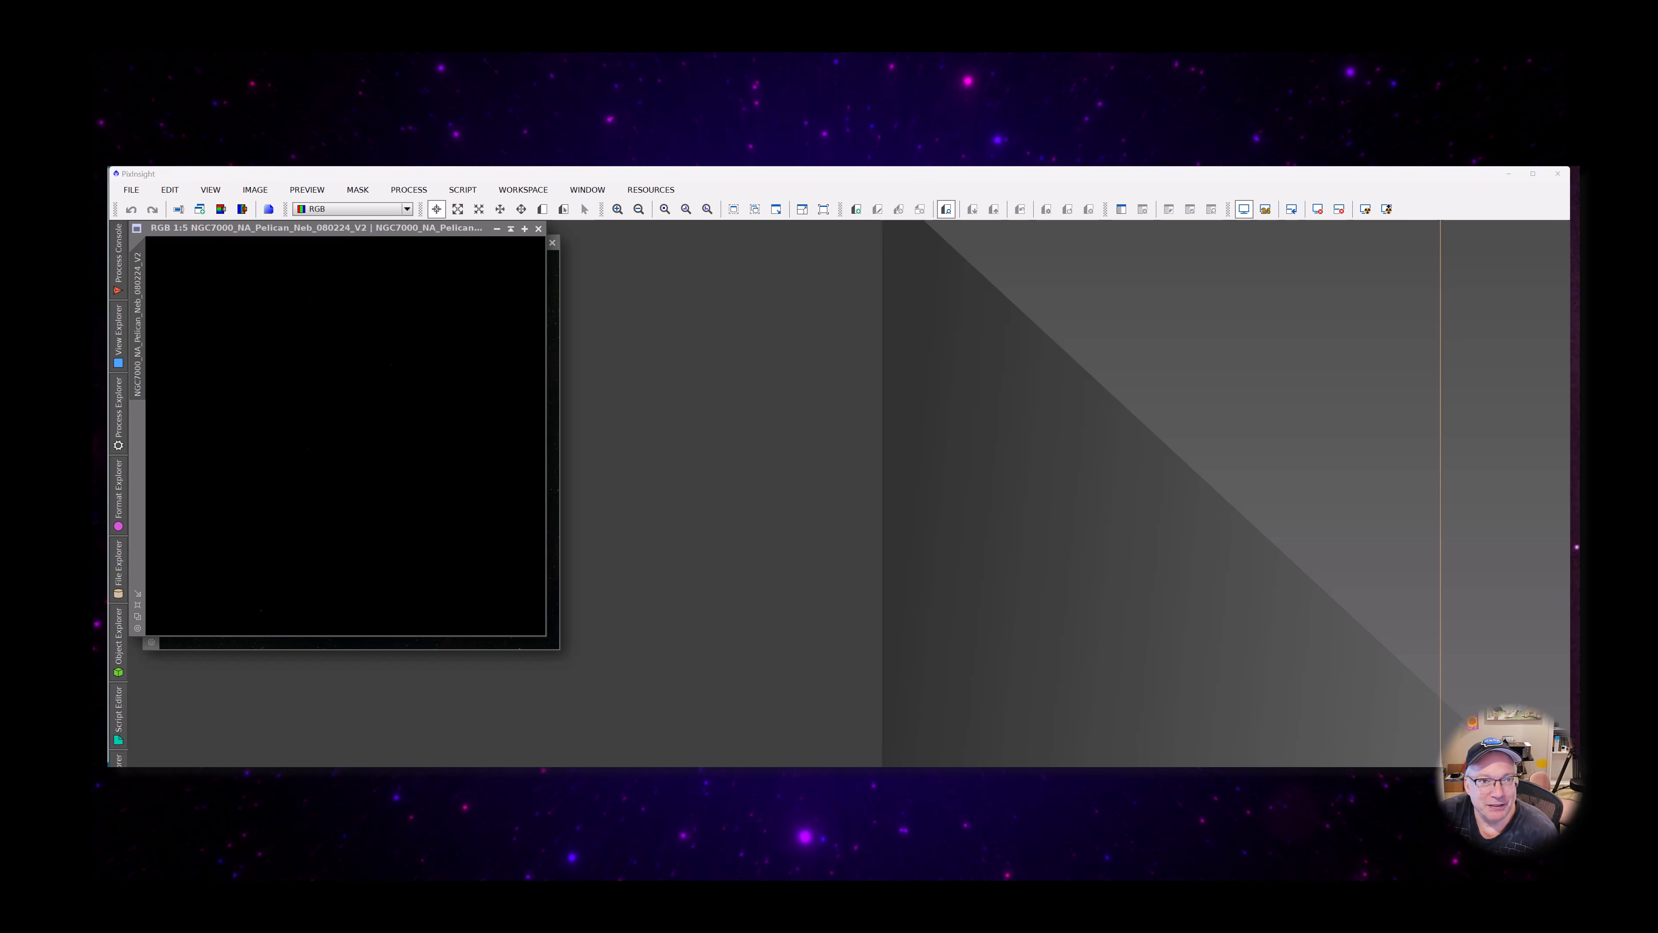
Place the two NGC7000 images side by side and examine the V2_Scope image up close
left_click_drag(326, 228, 804, 255)
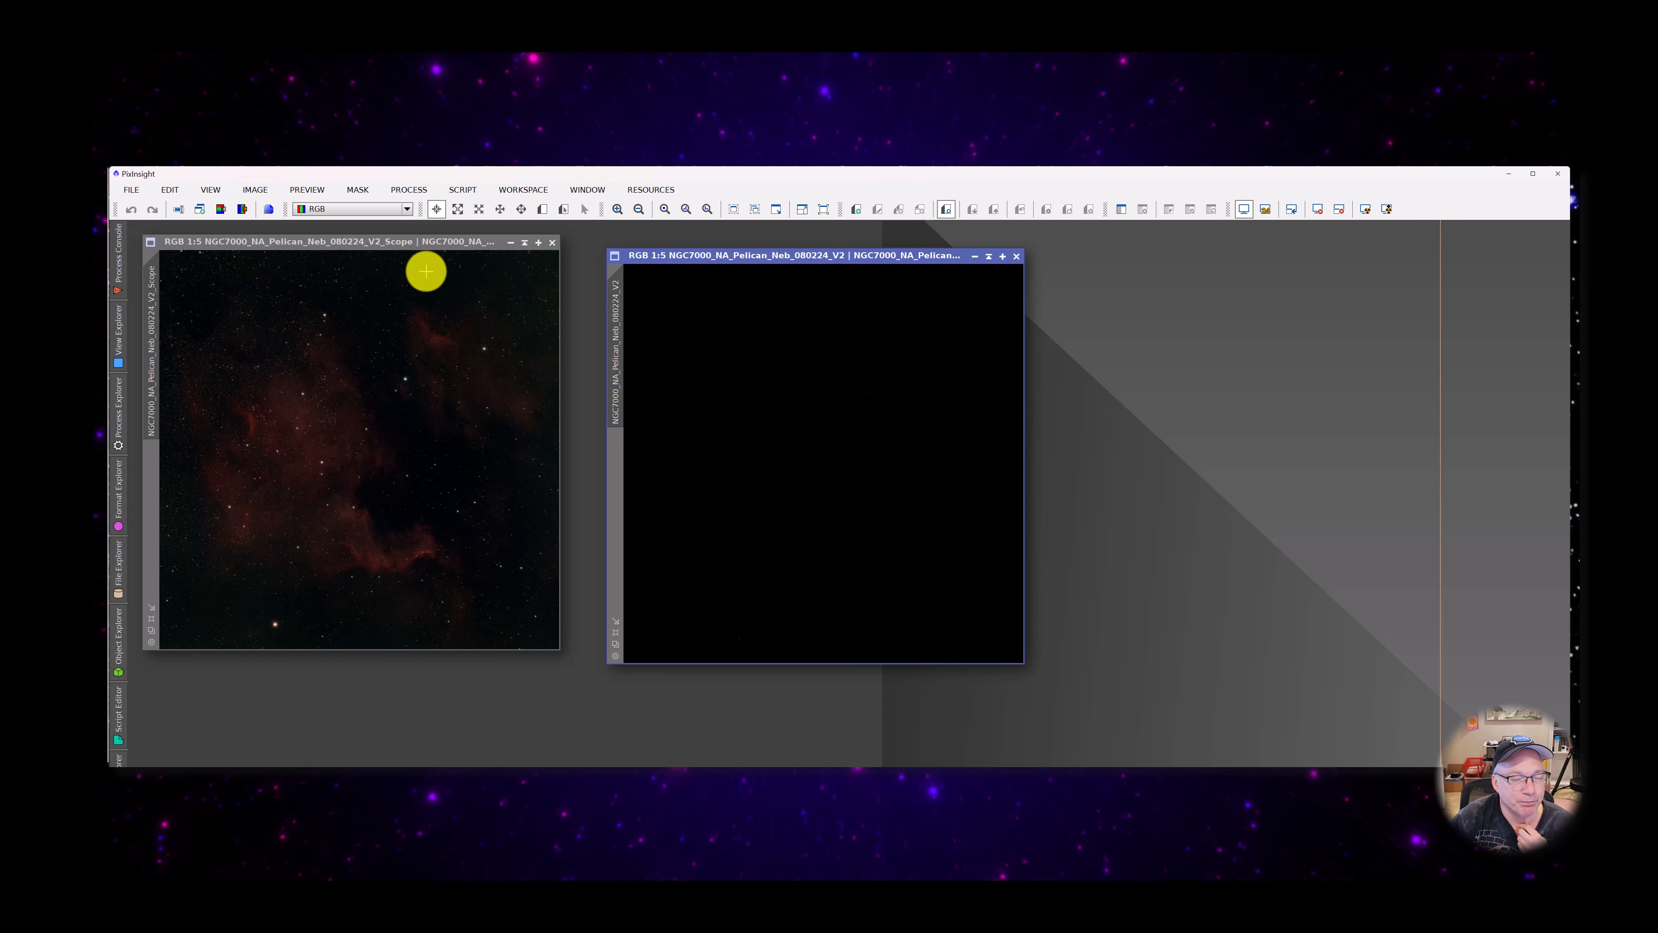
left_click_drag(406, 243, 413, 256)
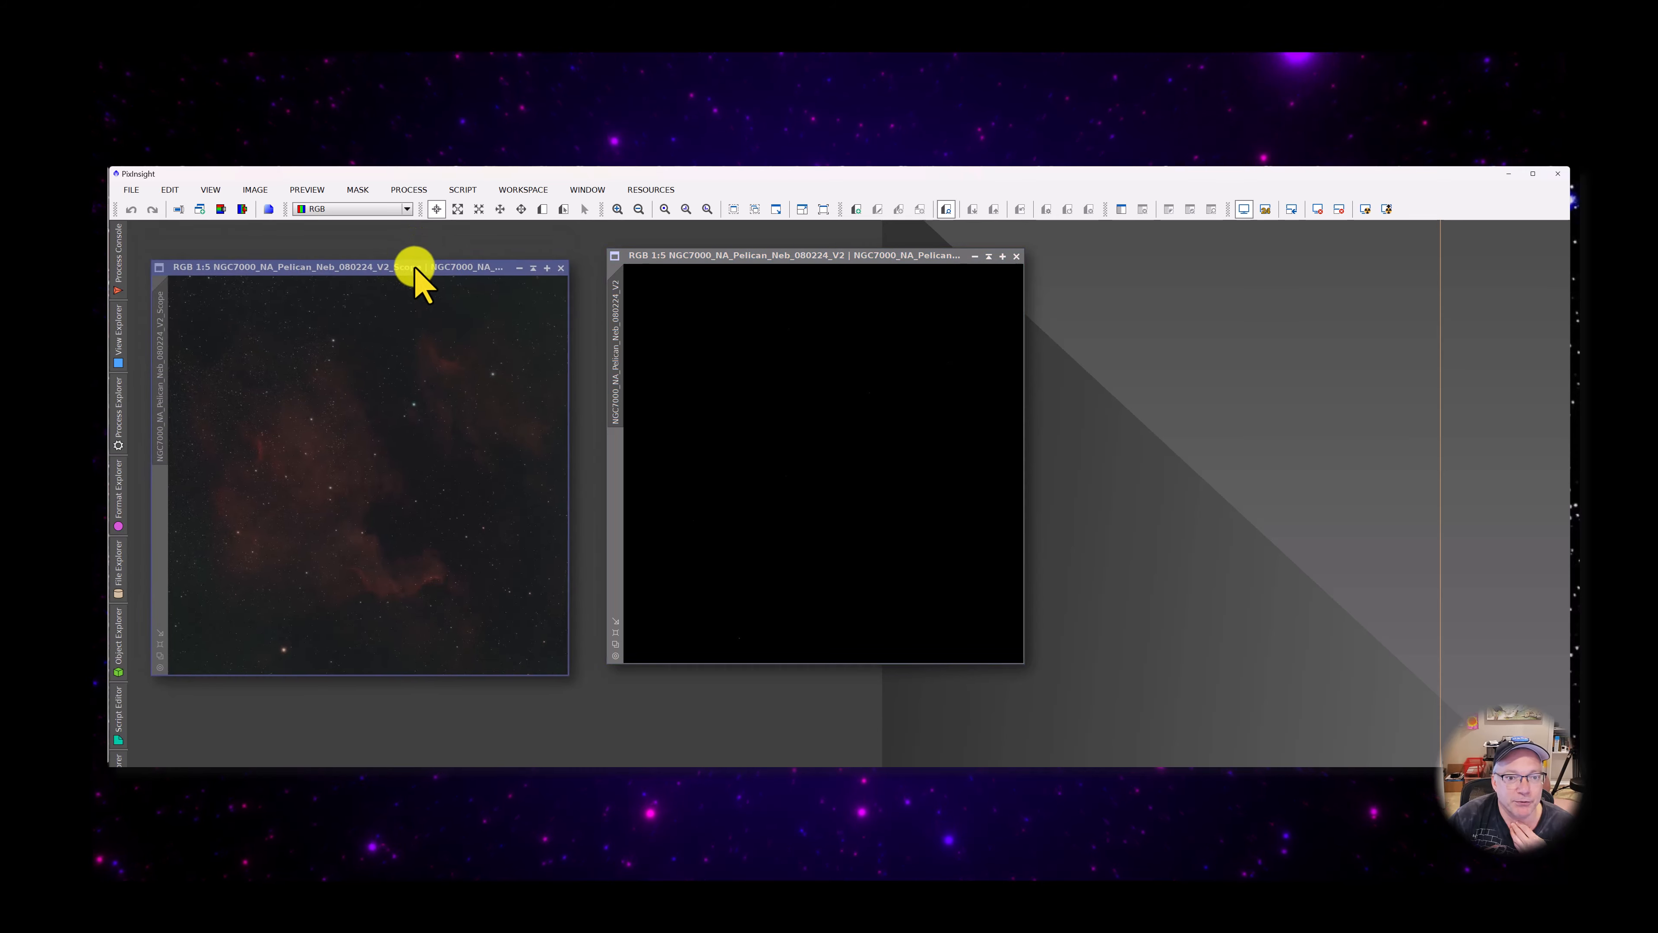
scroll(357, 541, "up", 1)
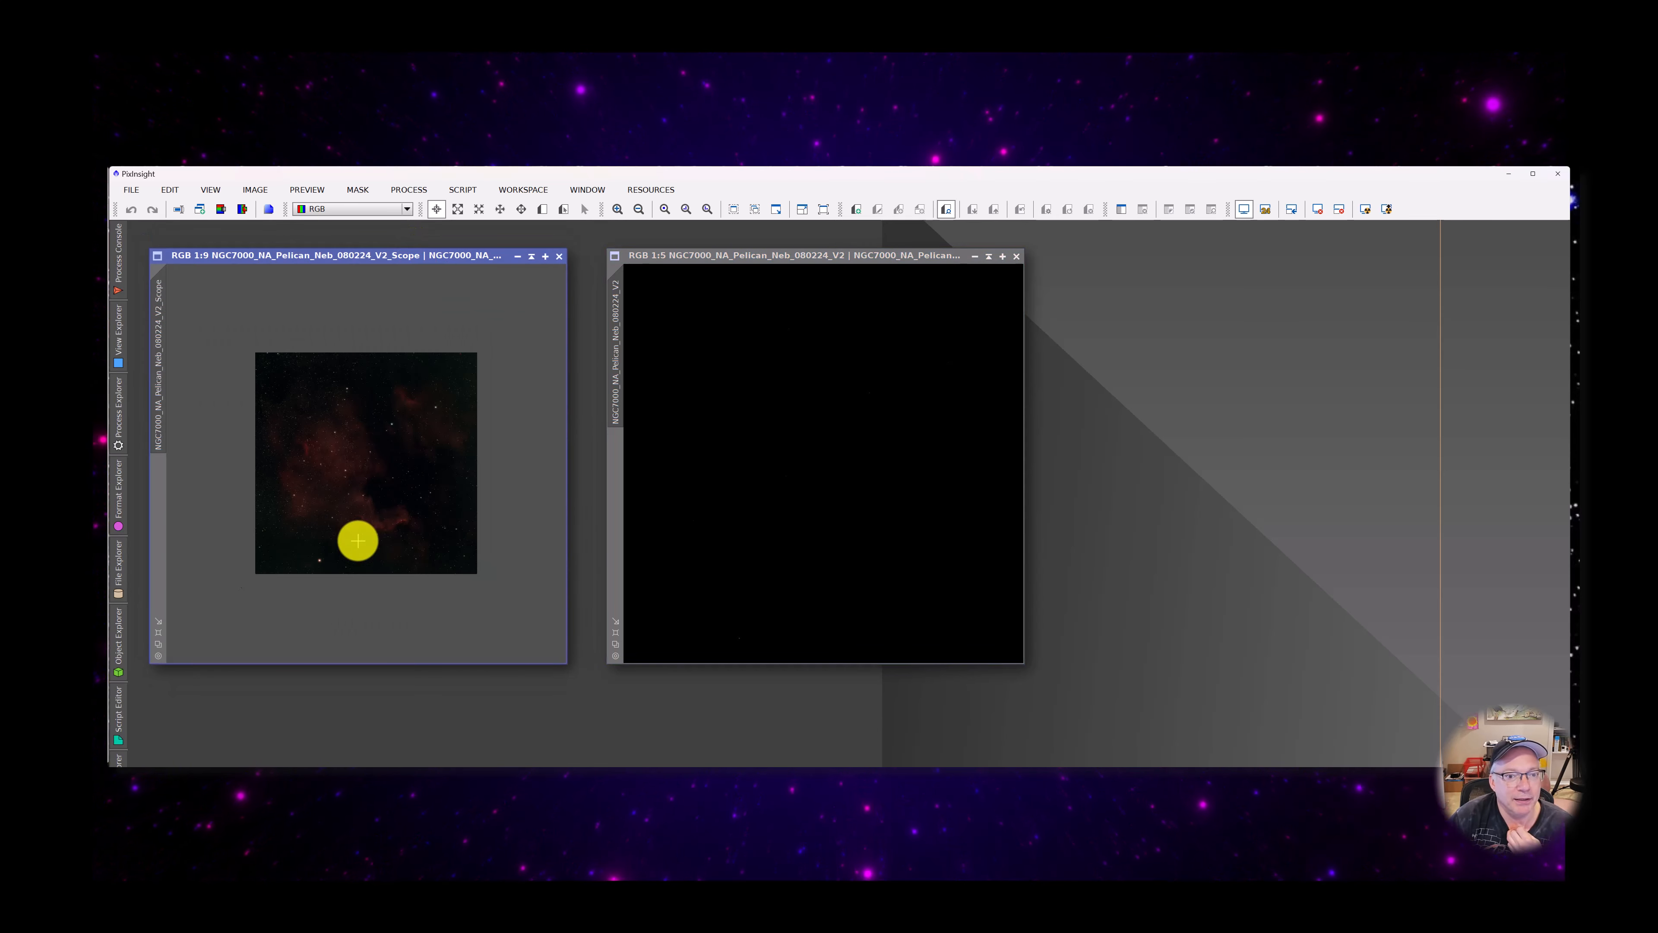
scroll(407, 527, "up", 1)
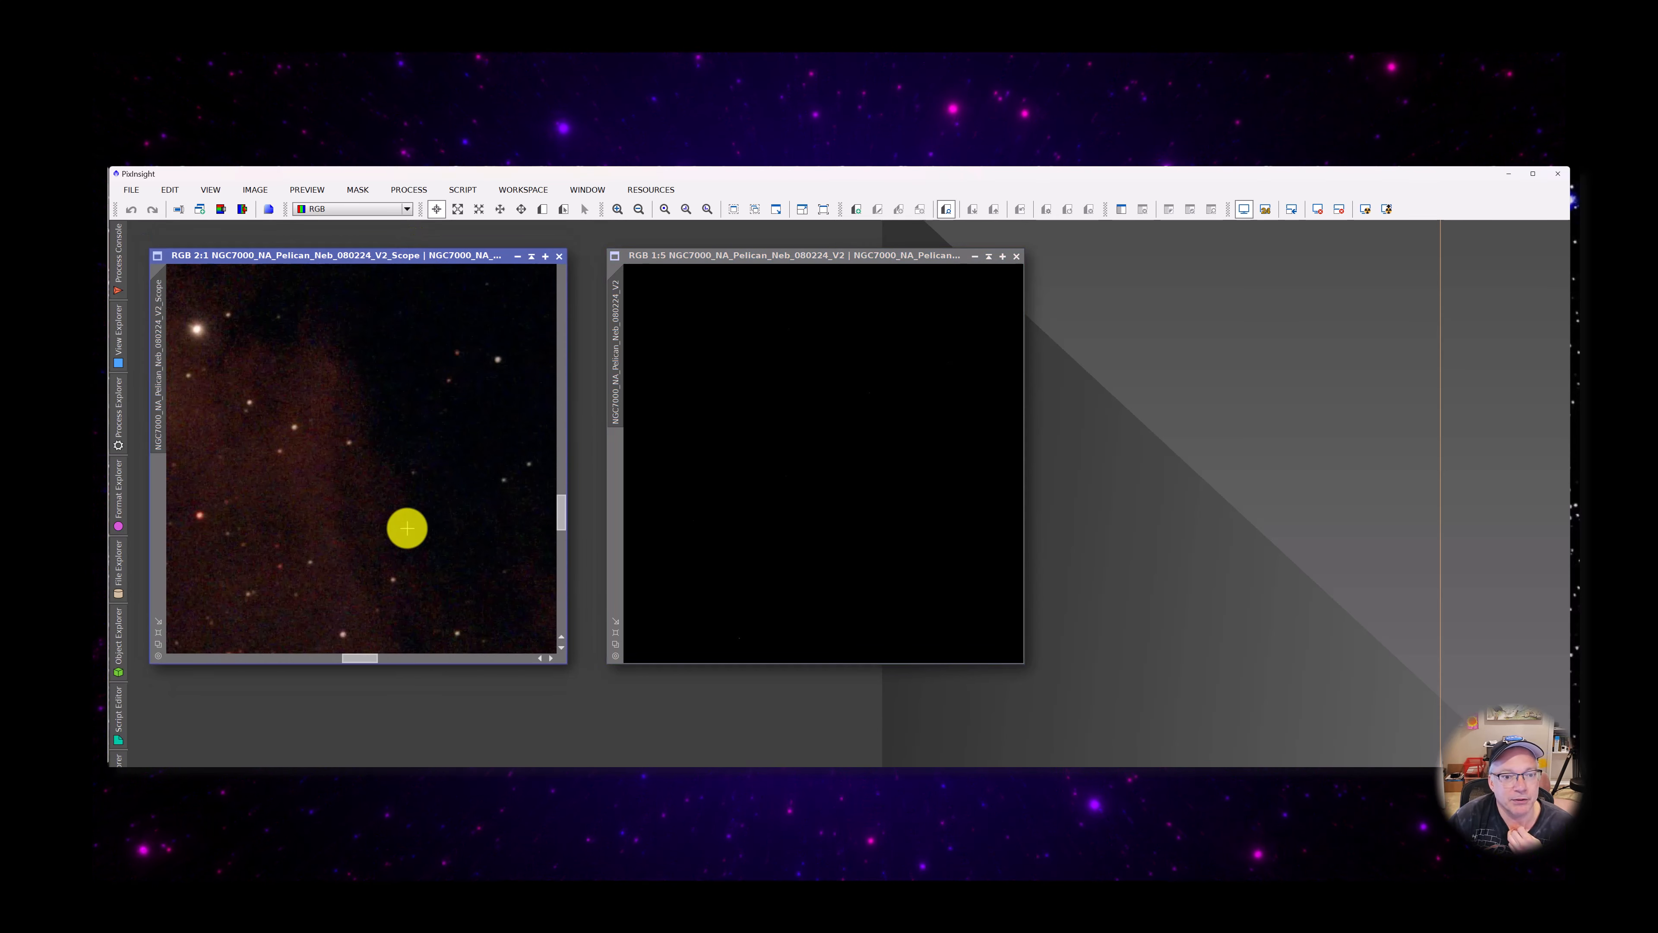
scroll(407, 527, "down", 2)
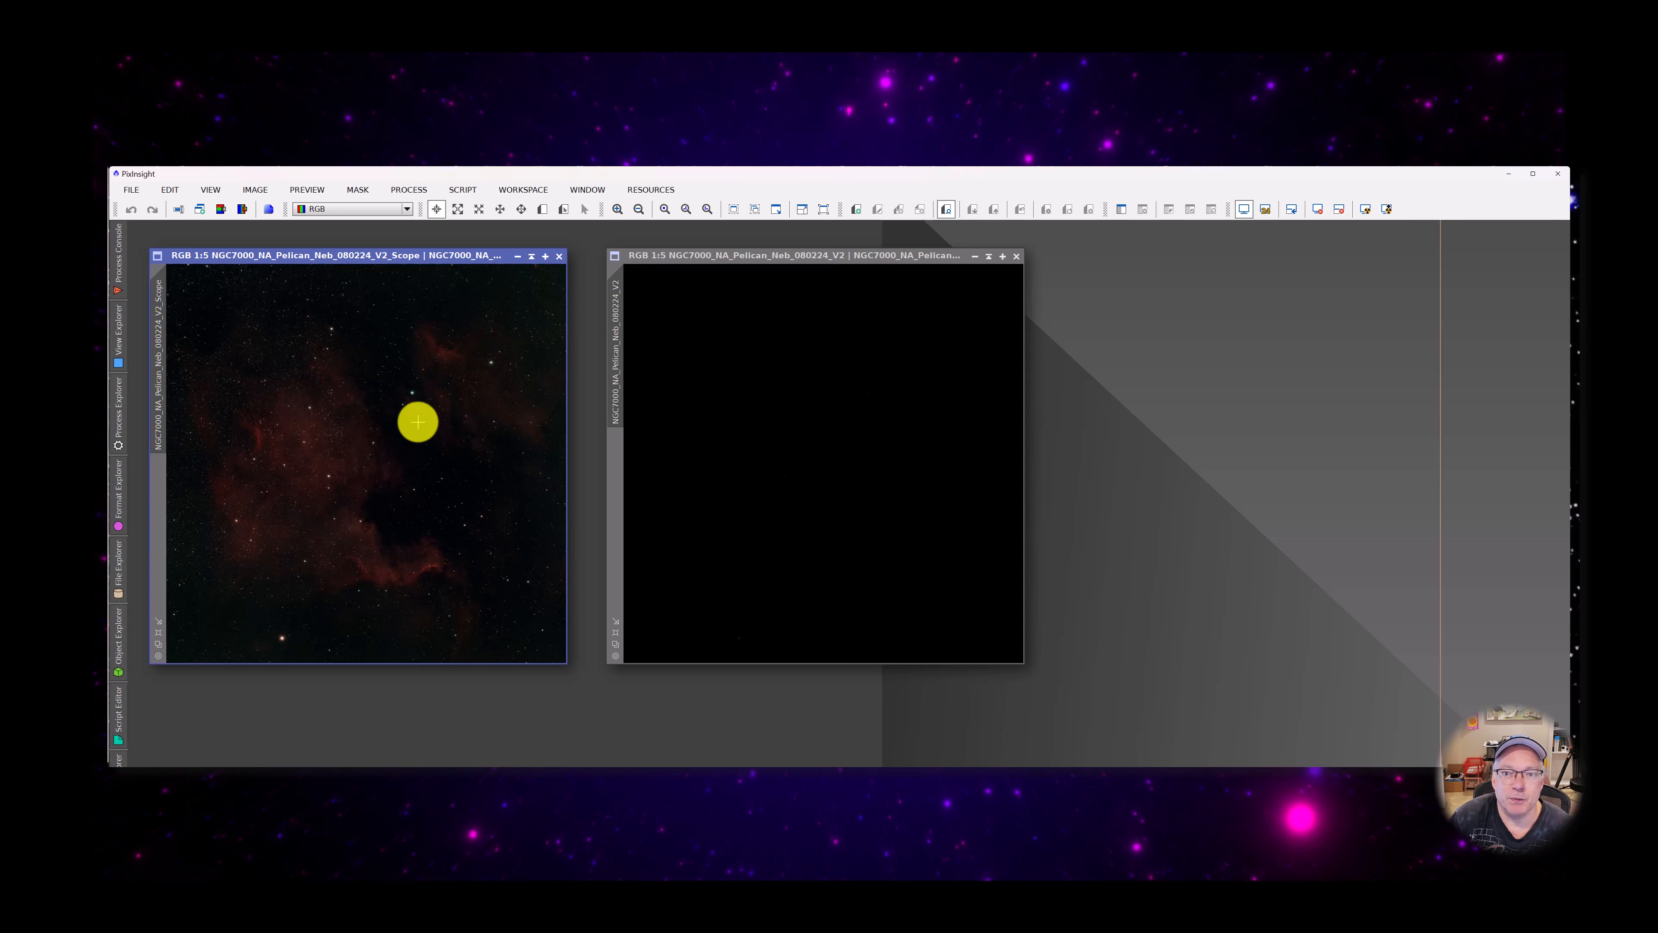
Collapse the V2_Scope image to its title bar, park it out of the way and centre the V2 image in the workspace
left_click(532, 256)
left_click_drag(687, 261, 610, 299)
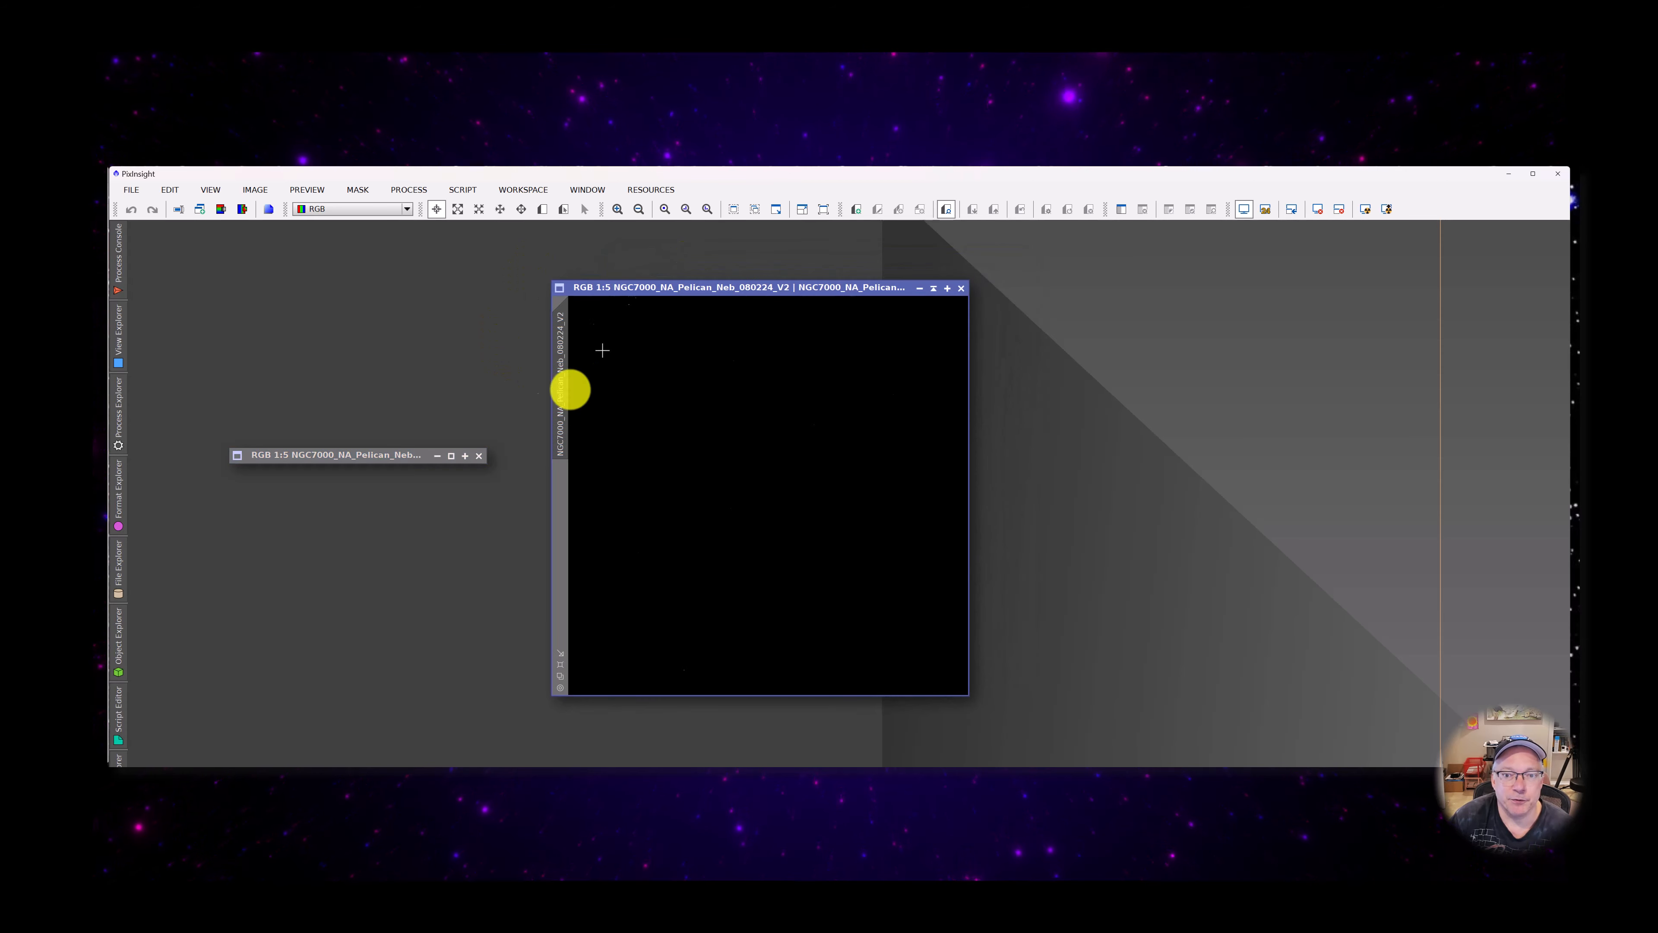
left_click_drag(354, 455, 293, 260)
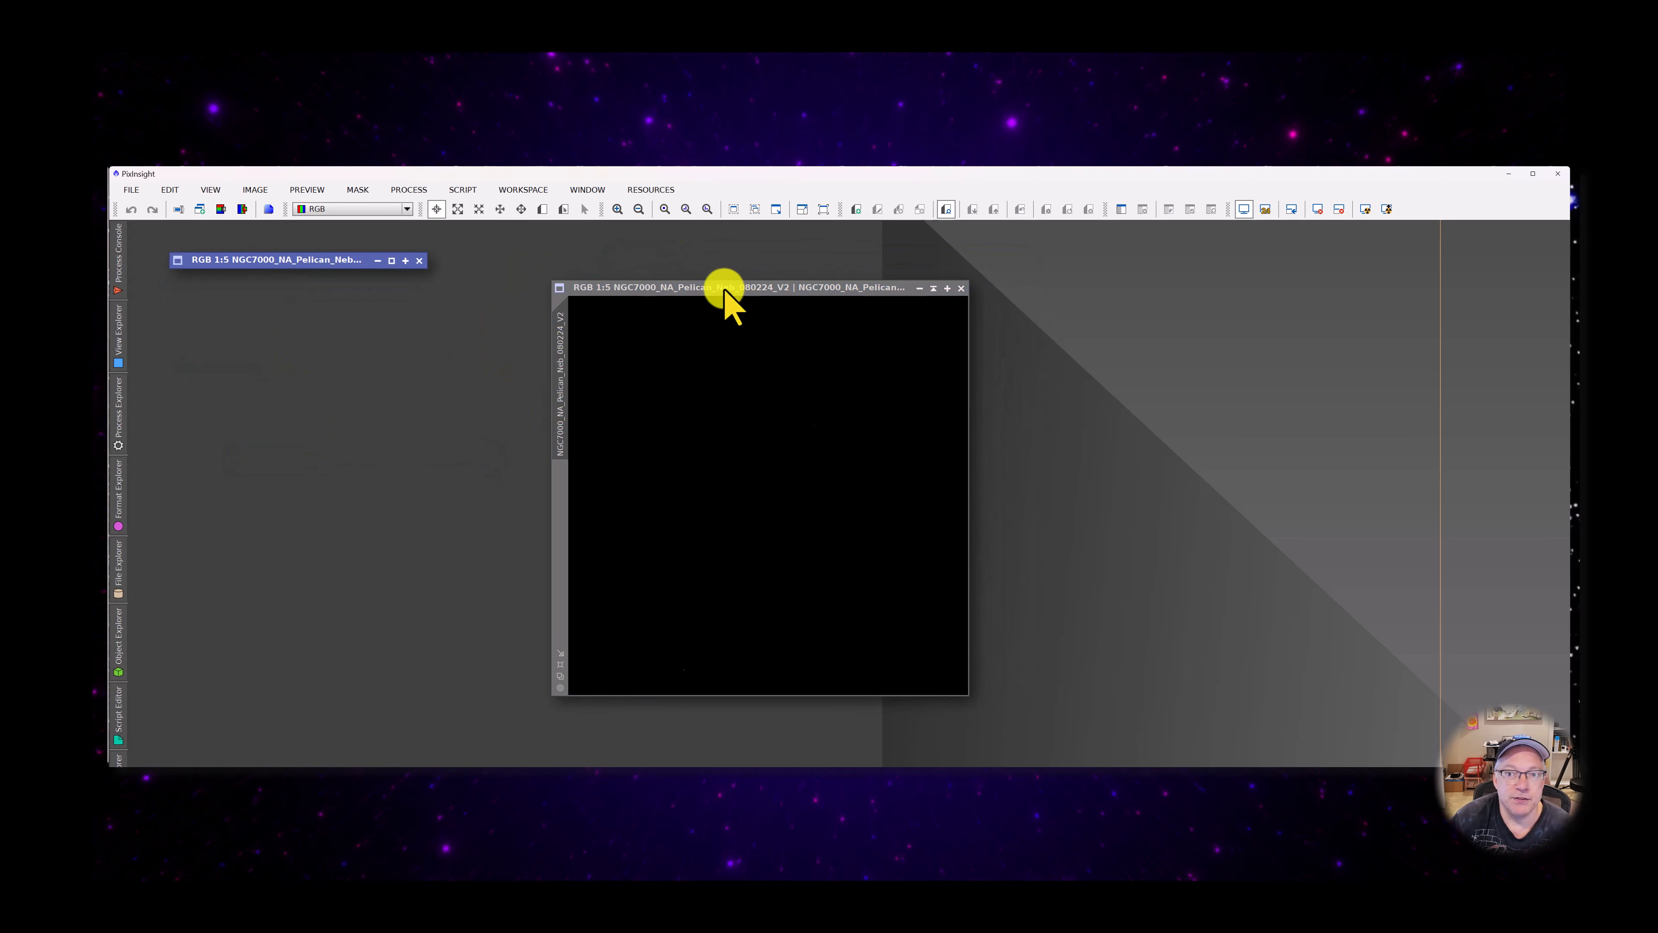
left_click_drag(725, 293, 658, 289)
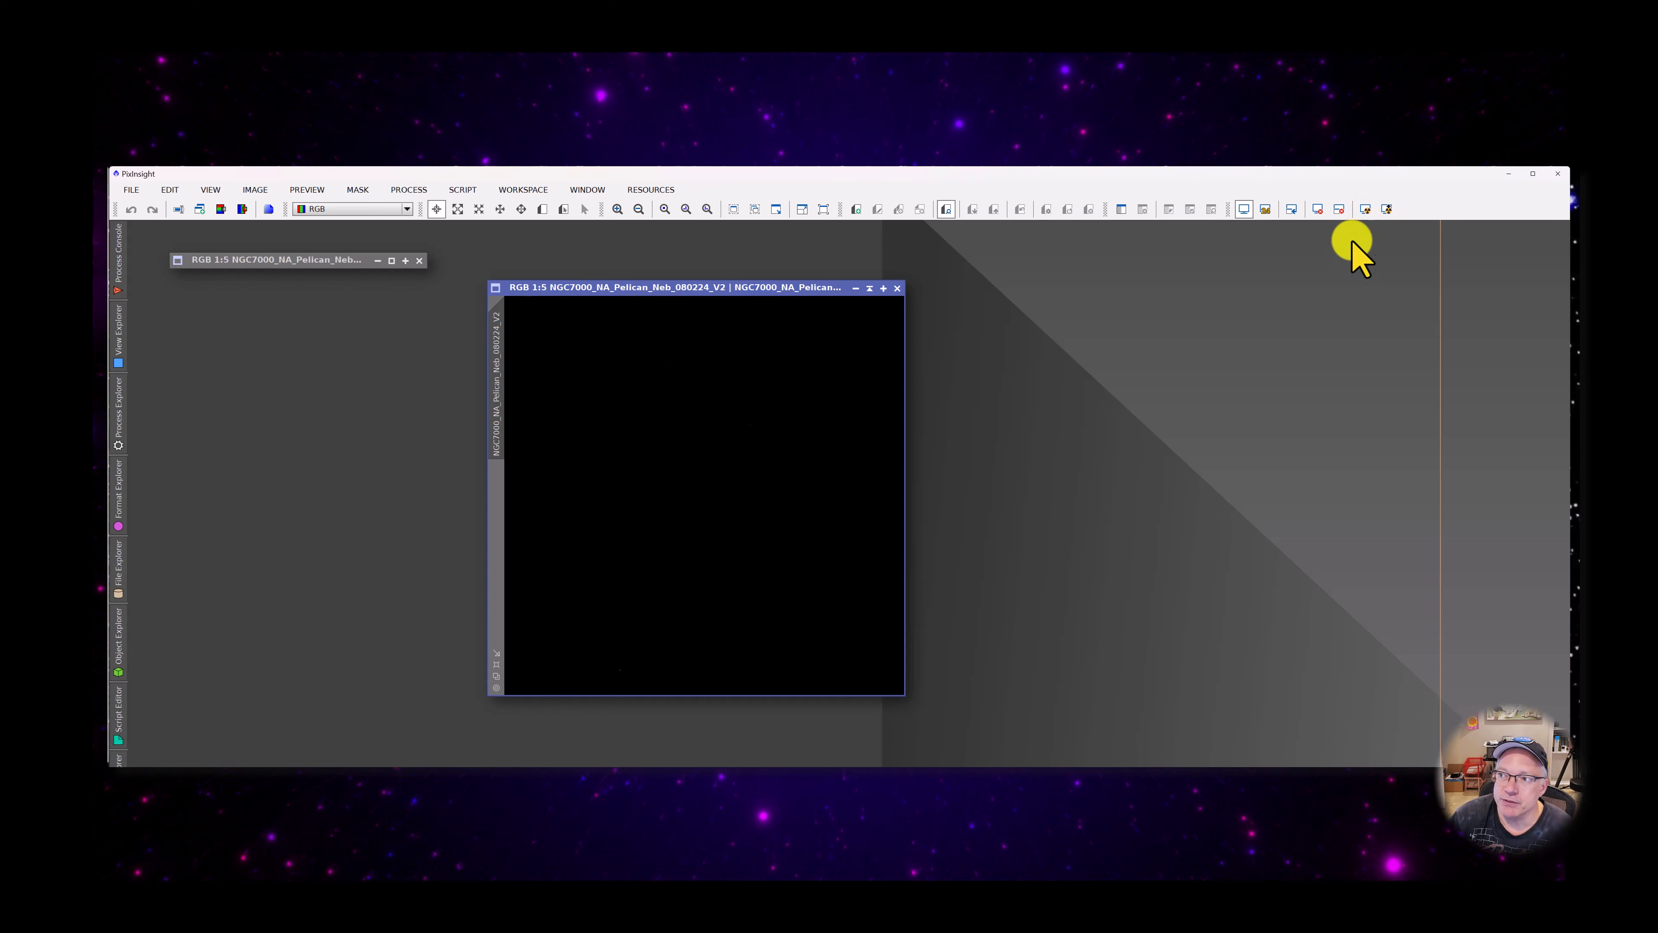
left_click_drag(753, 291, 782, 289)
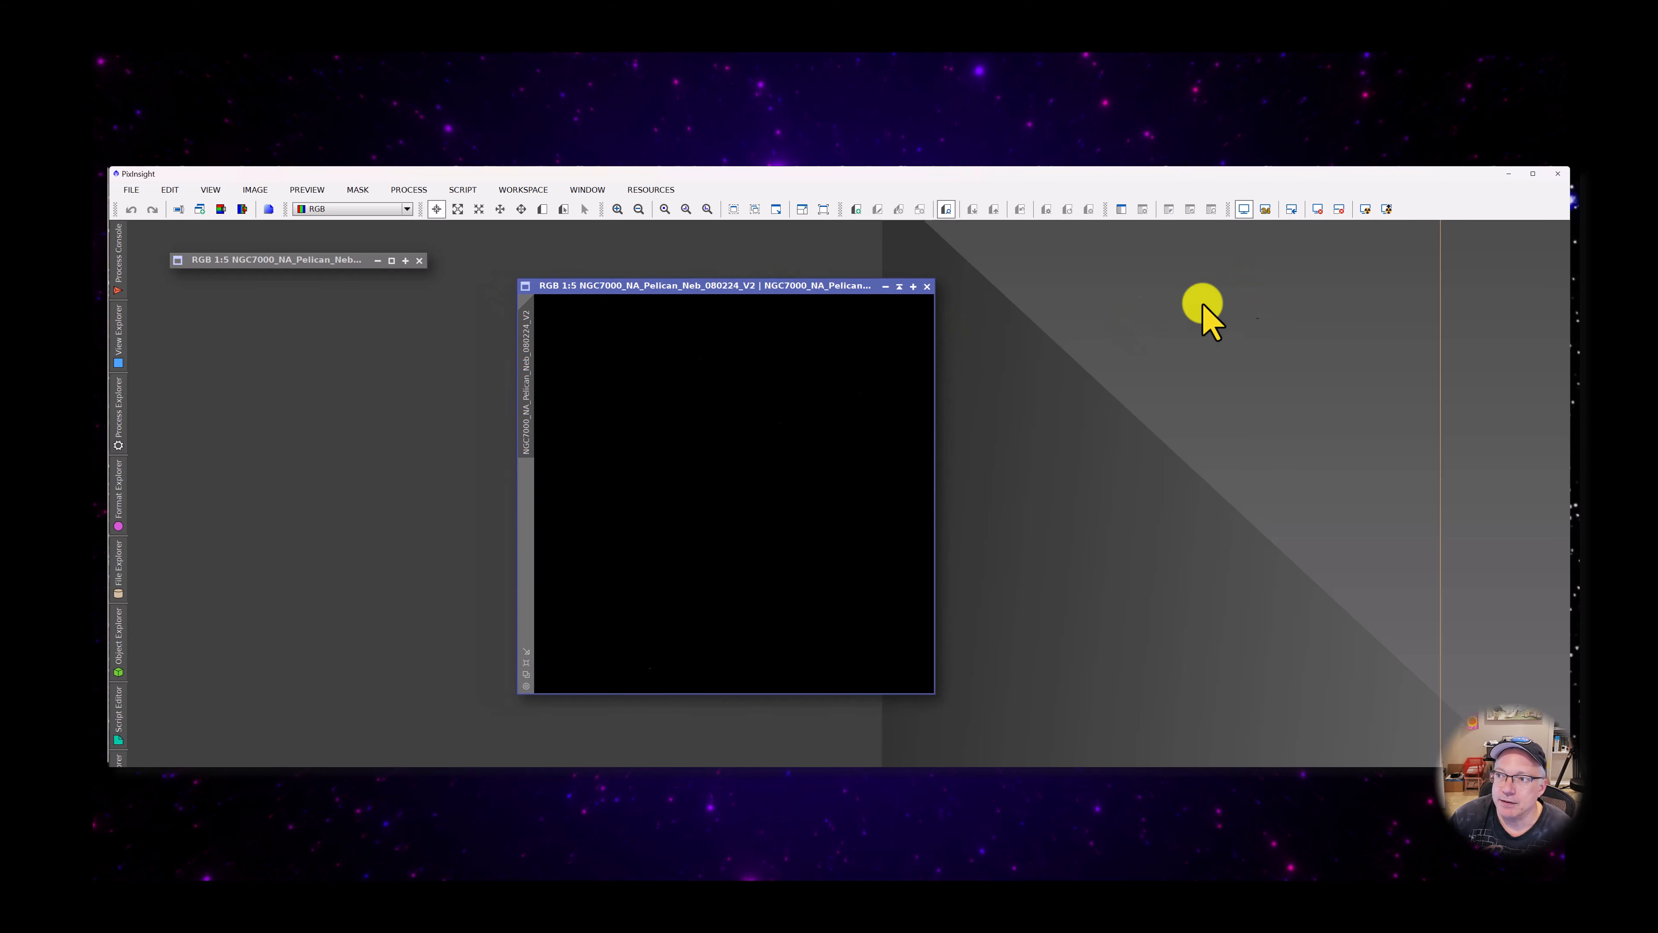
Compare the standard and boosted AutoStretch on the V2 image, finishing with the boosted one
left_click(1365, 210)
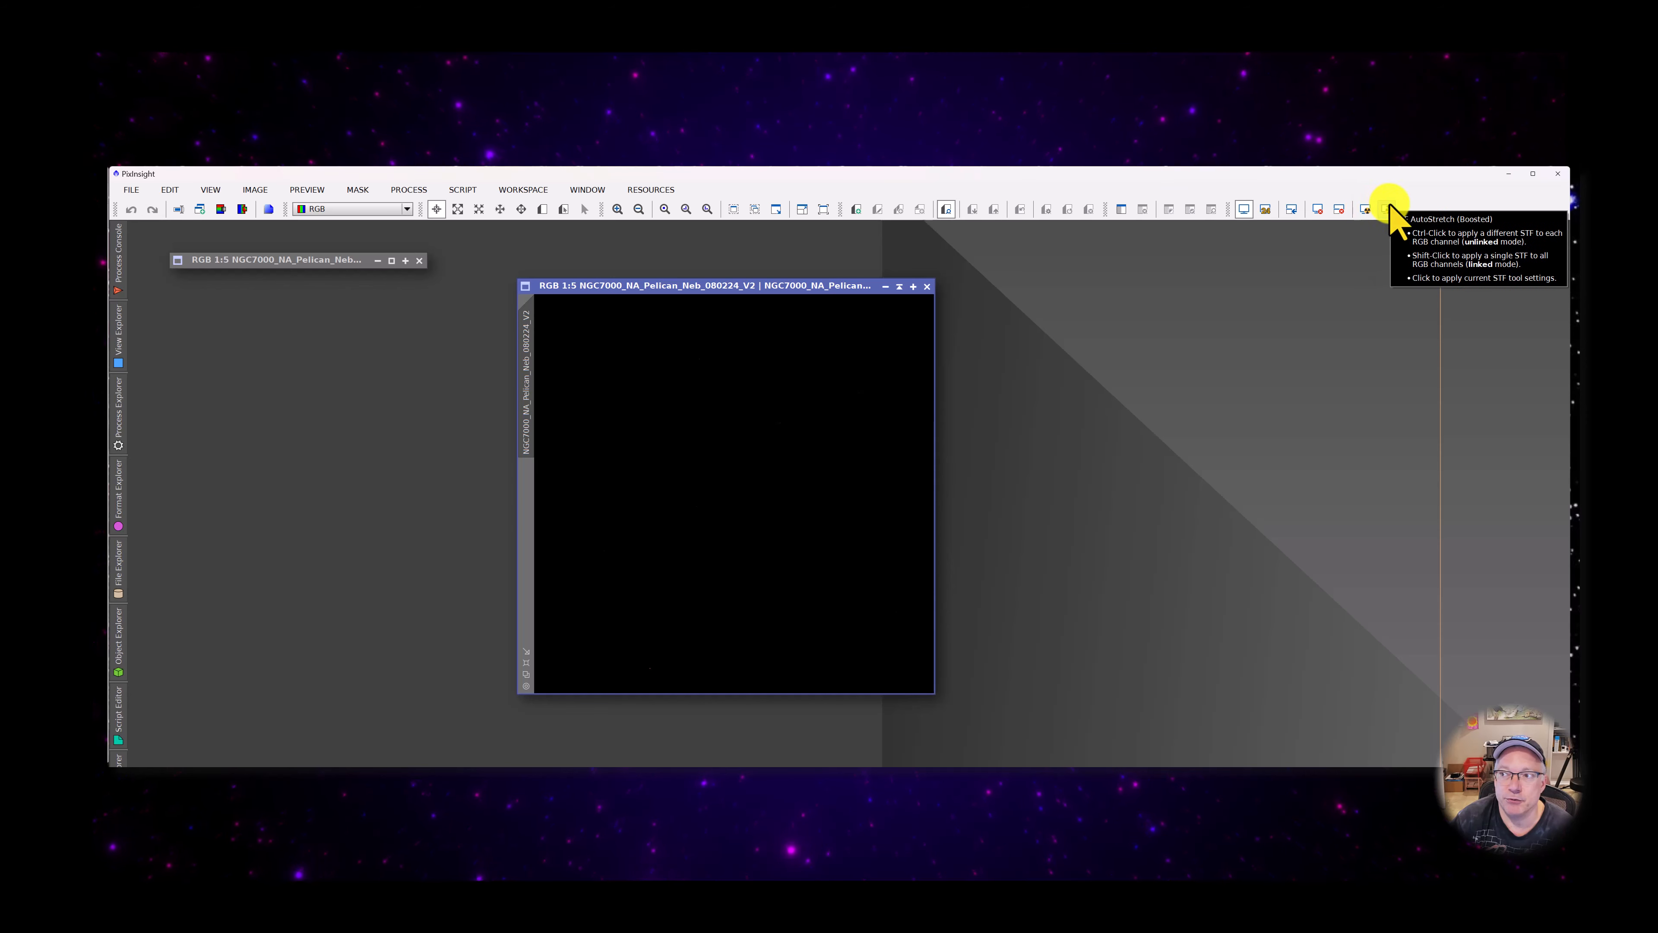
left_click(1386, 209)
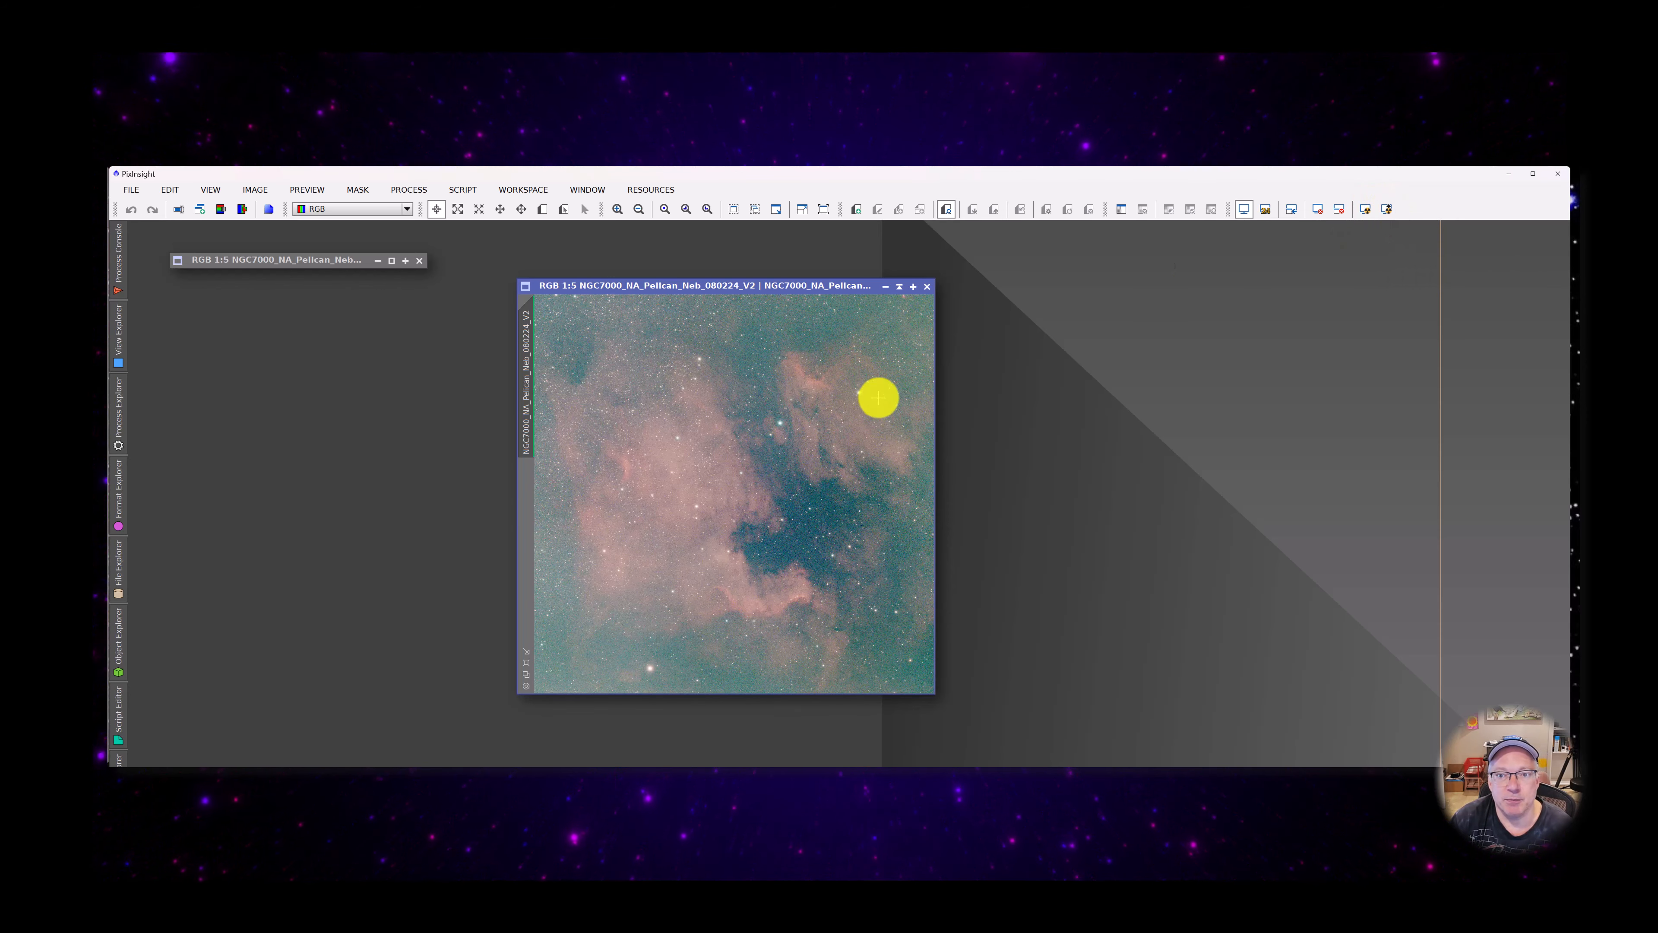
left_click(1364, 209)
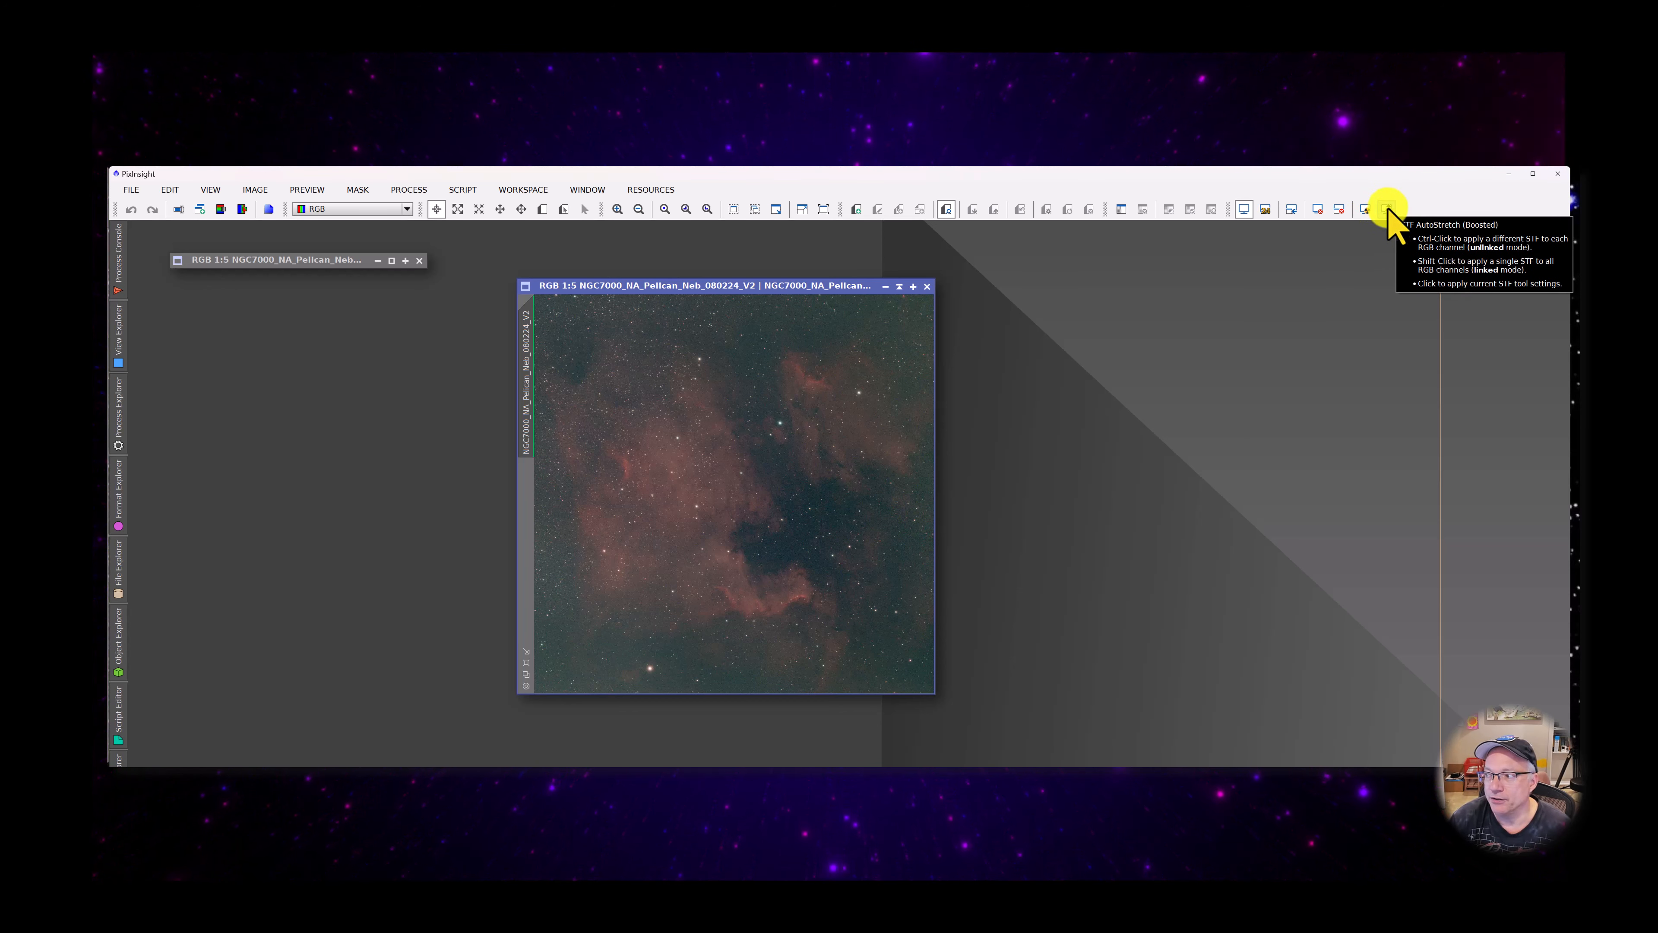
left_click(1387, 208)
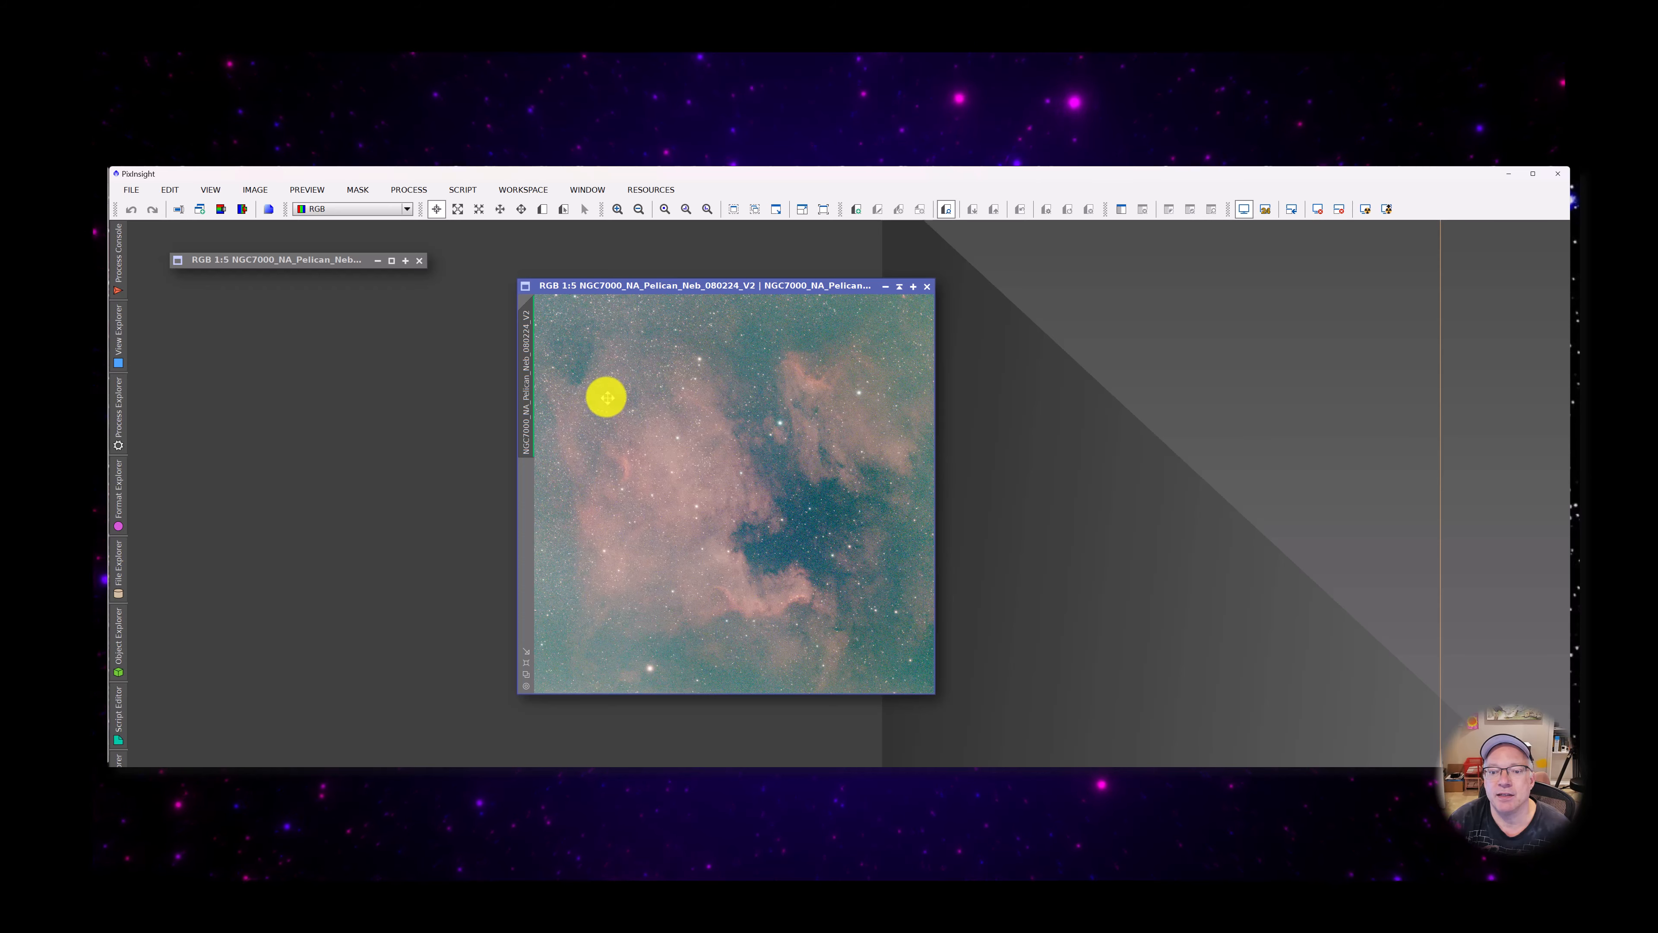
Examine the edges and corners of the boosted V2 image at 1:1 and return to the full view
scroll(602, 388, "up", 5)
scroll(600, 386, "down", 1)
left_click_drag(932, 416, 911, 314)
left_click_drag(643, 689, 573, 695)
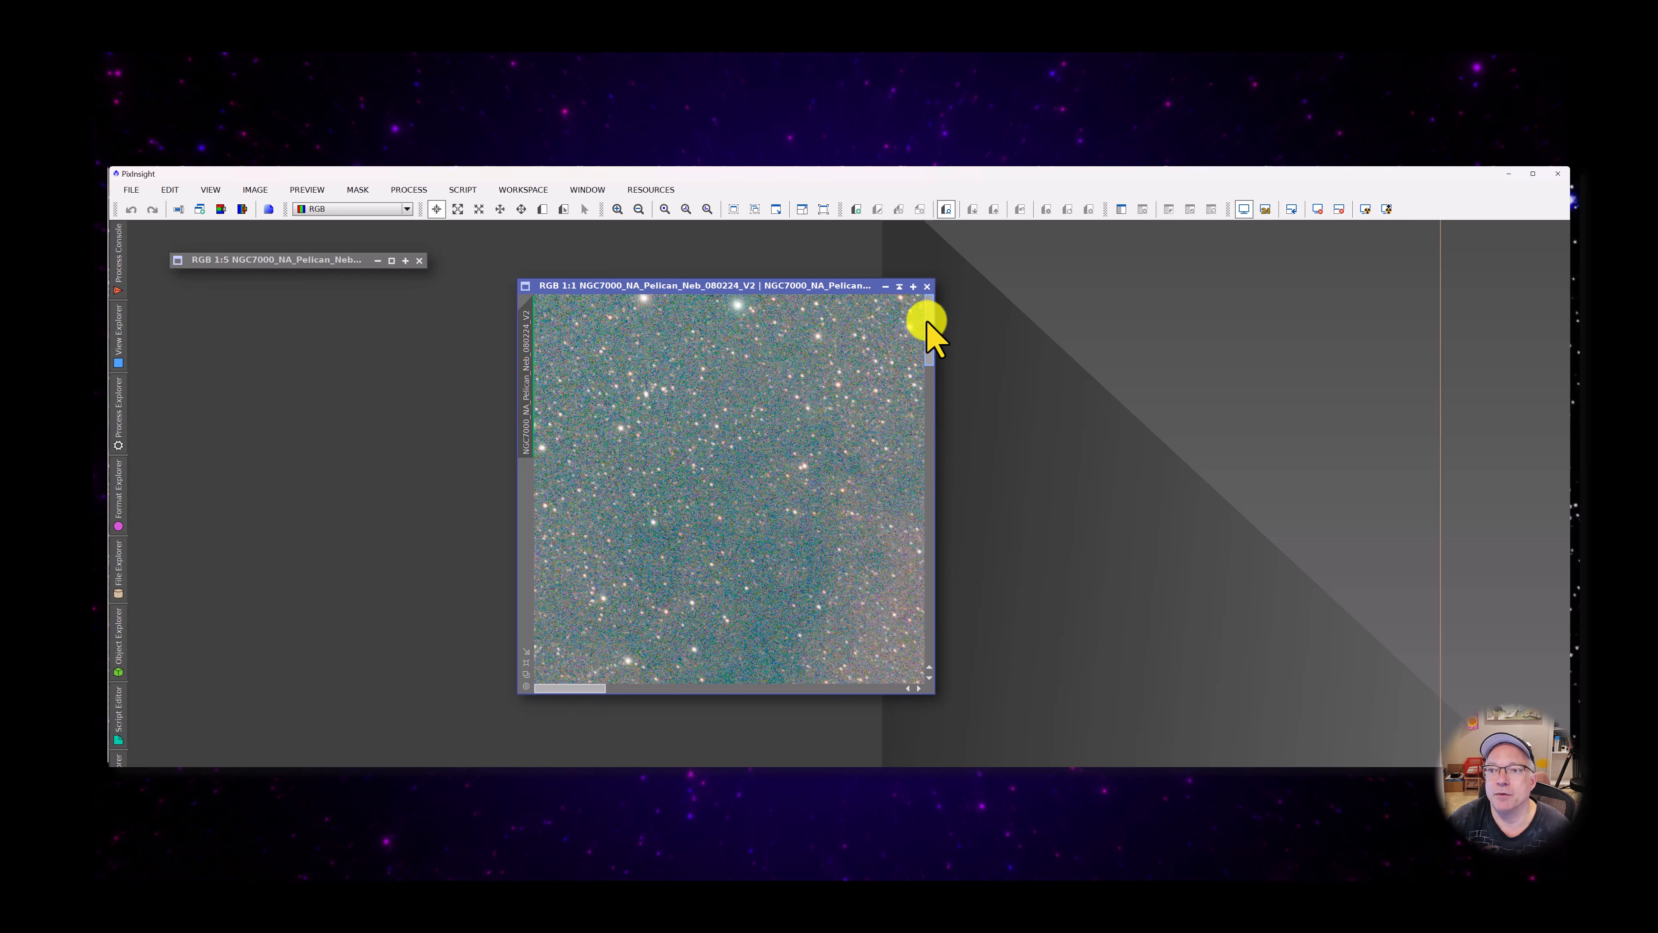
left_click_drag(930, 325, 907, 630)
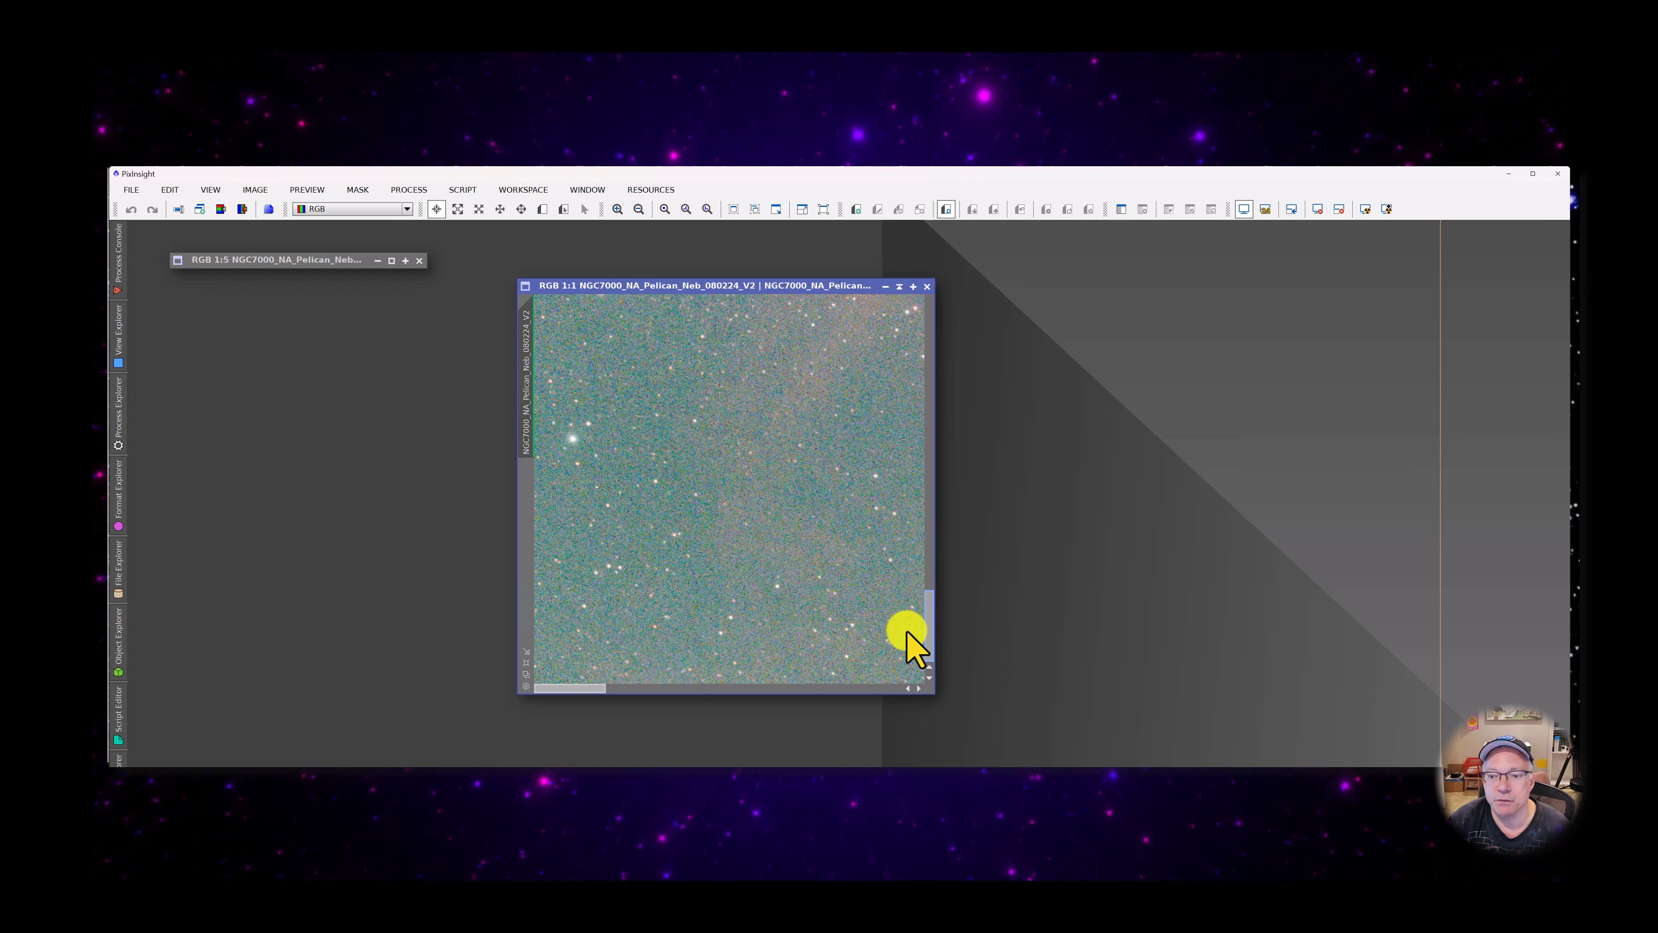
left_click_drag(573, 692, 911, 359)
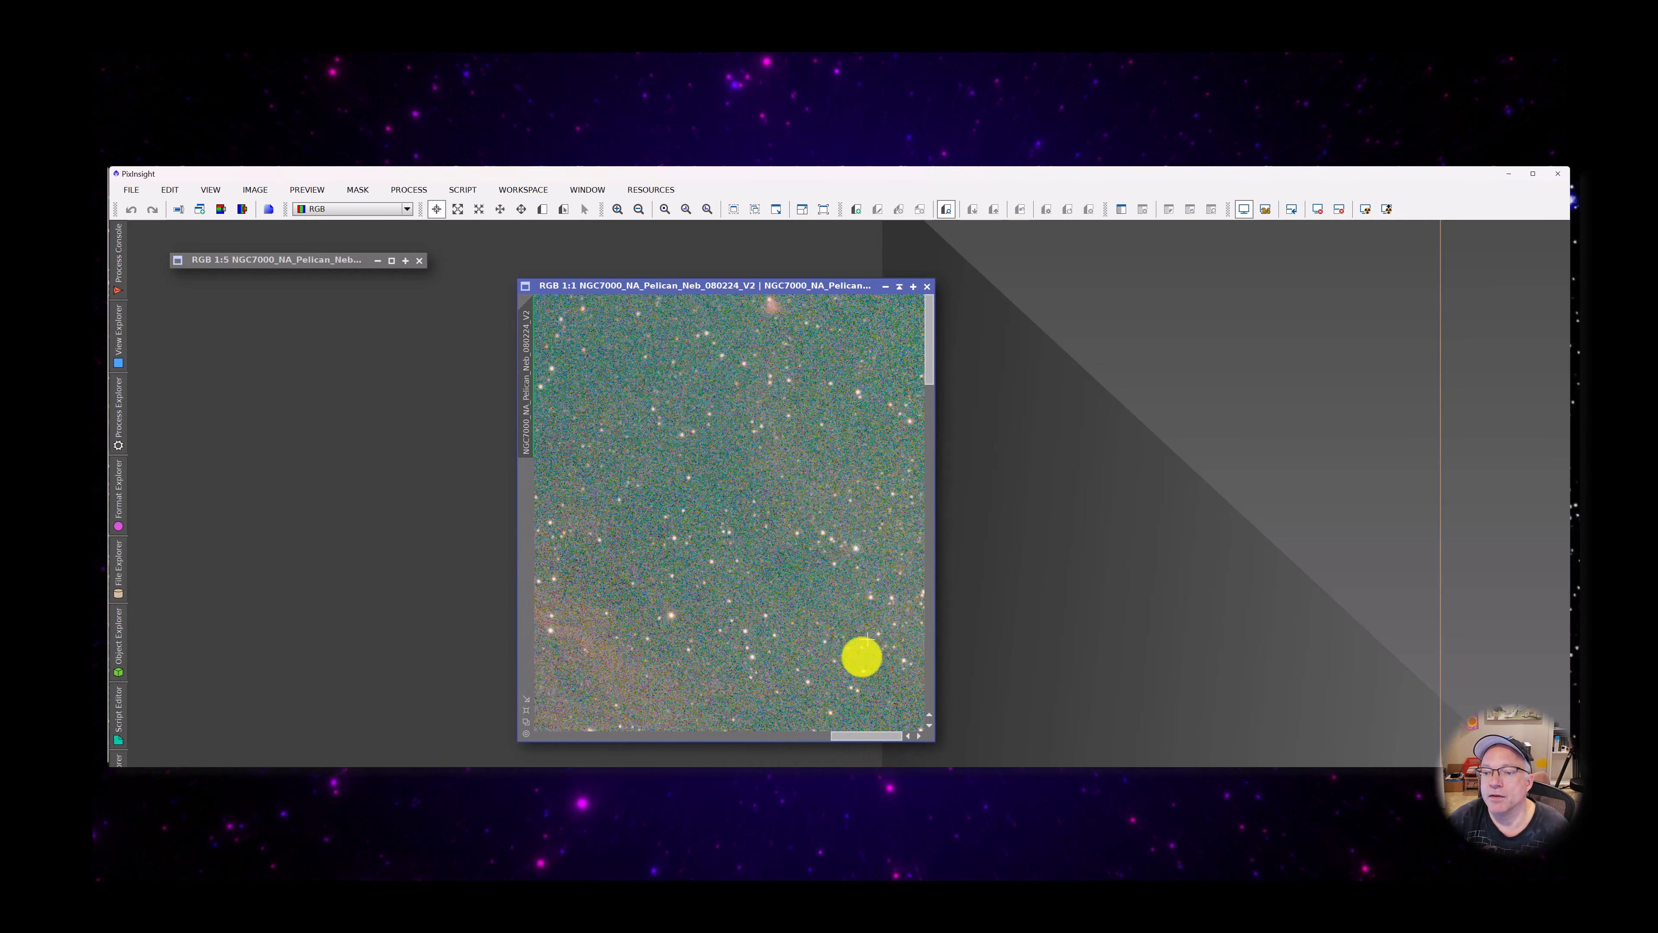
left_click_drag(855, 738, 637, 747)
left_click_drag(592, 748, 534, 751)
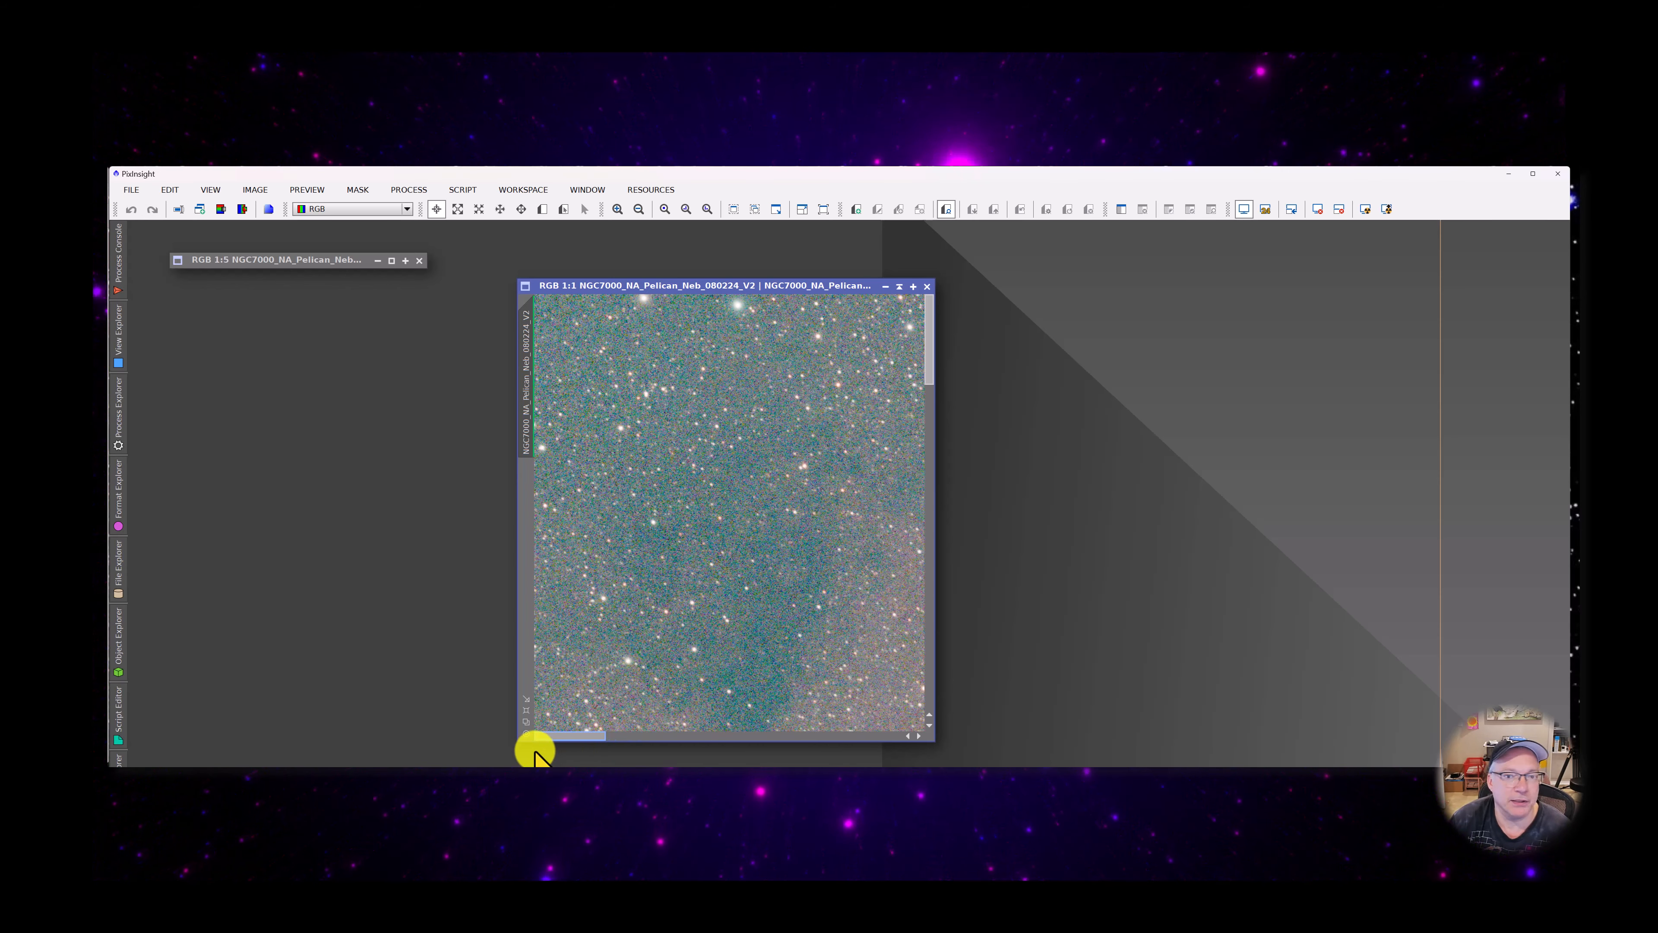
scroll(705, 483, "down", 5)
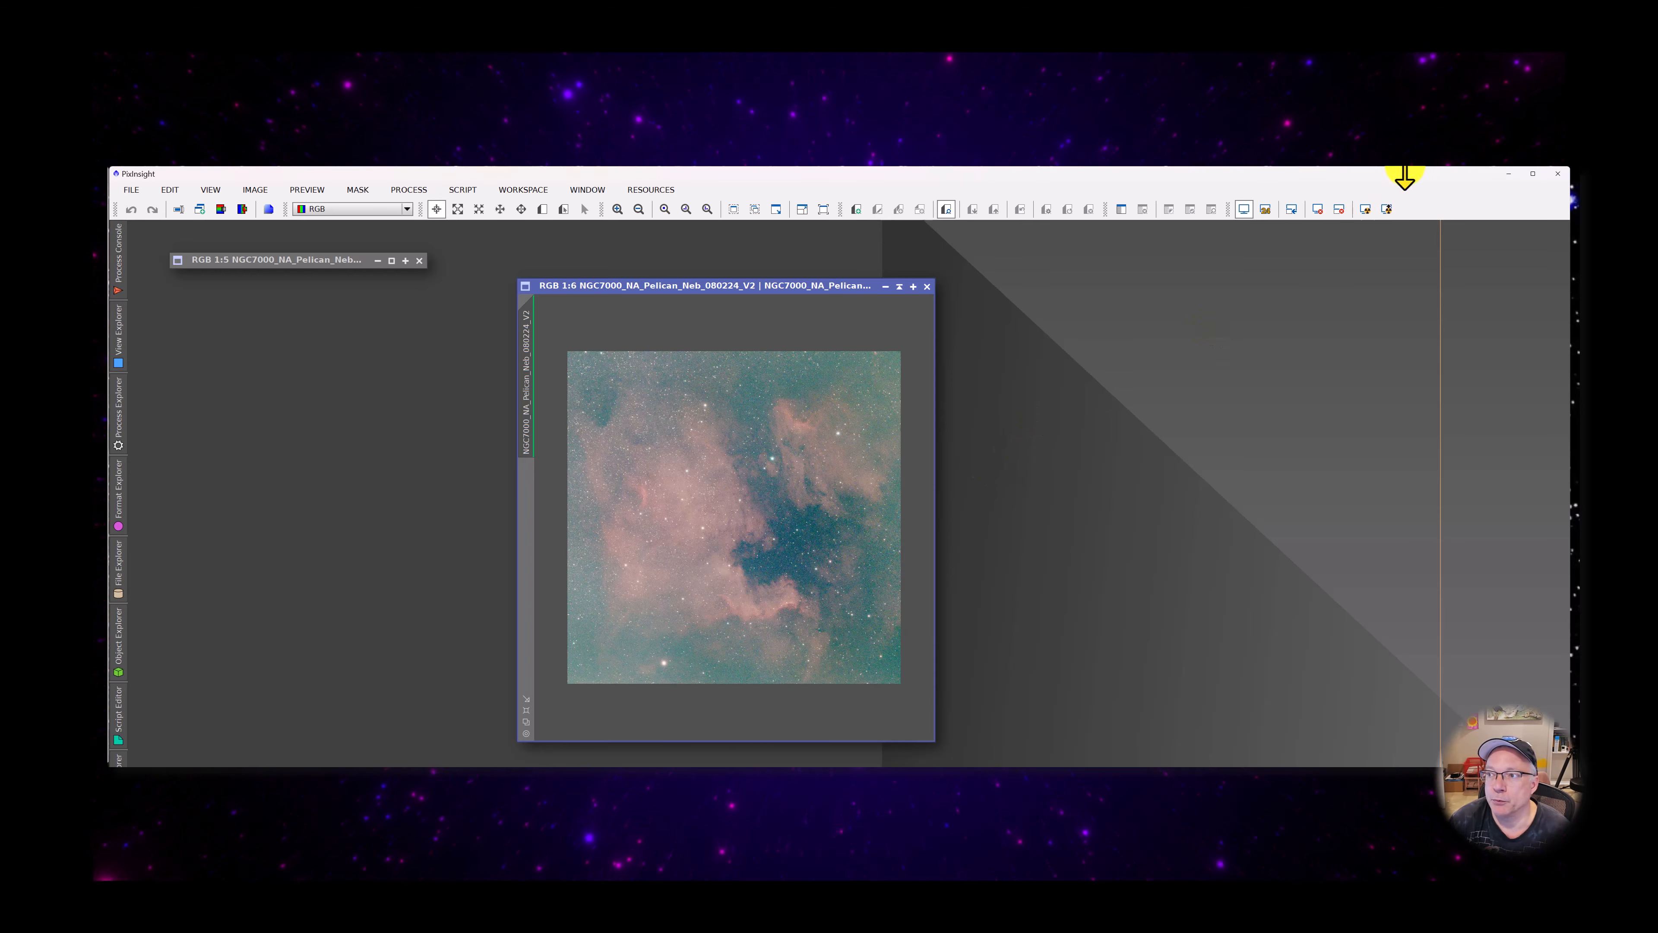
Apply the standard AutoStretch to the V2 image and restore the V2_Scope image beside it for comparison
left_click(1365, 209)
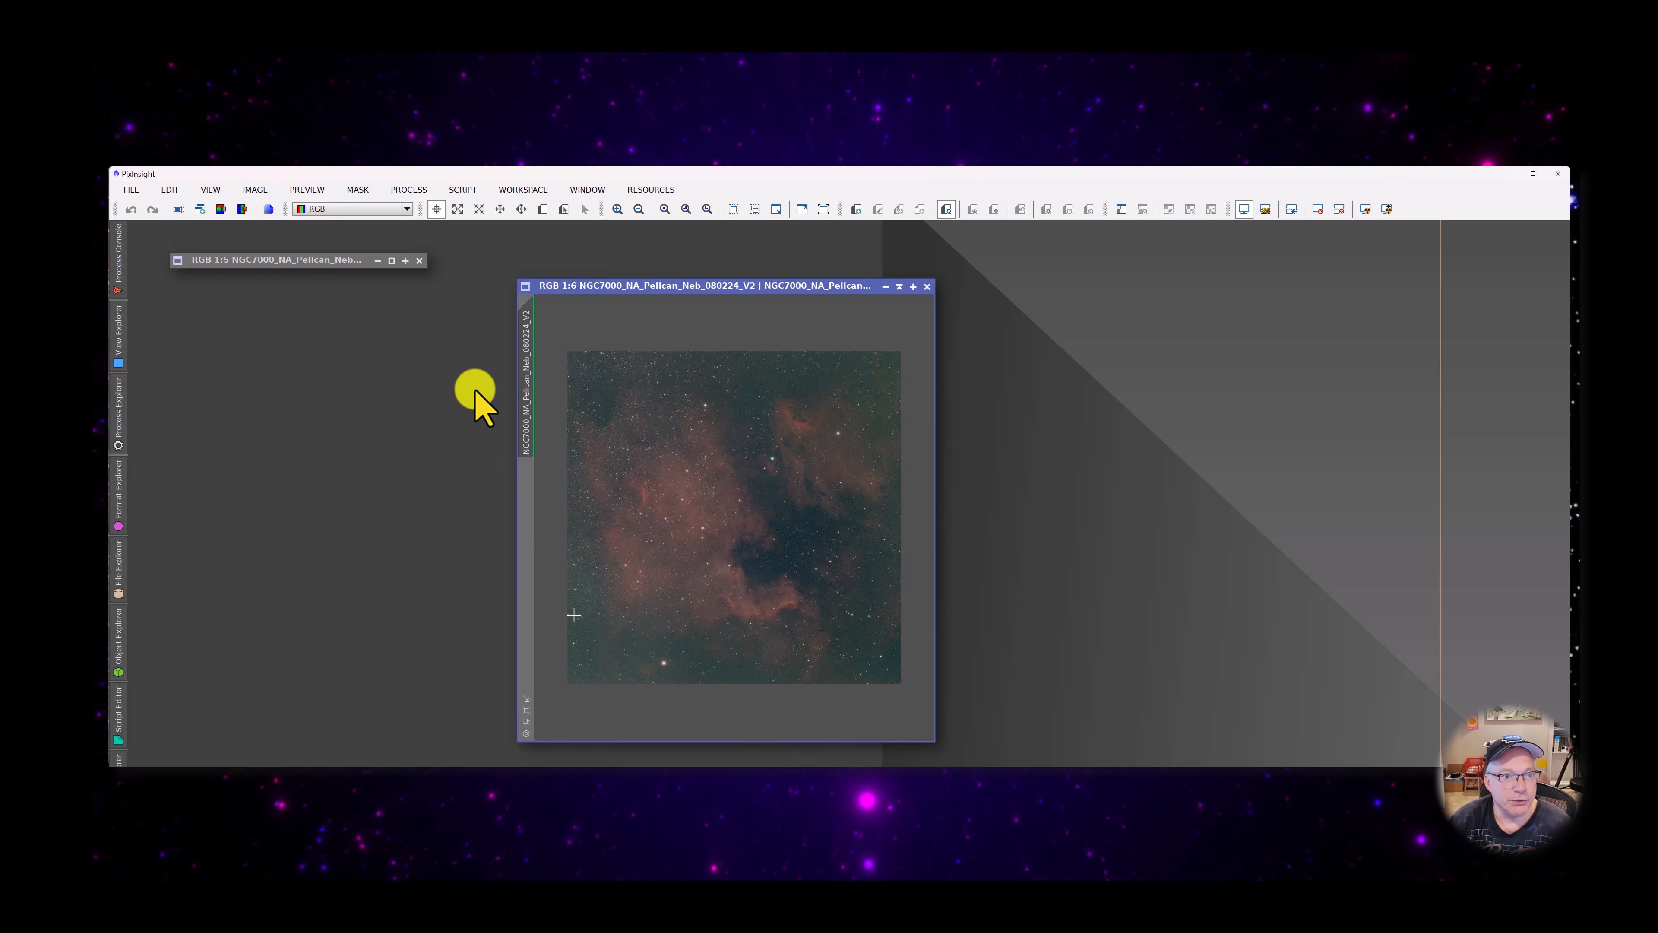
left_click(392, 260)
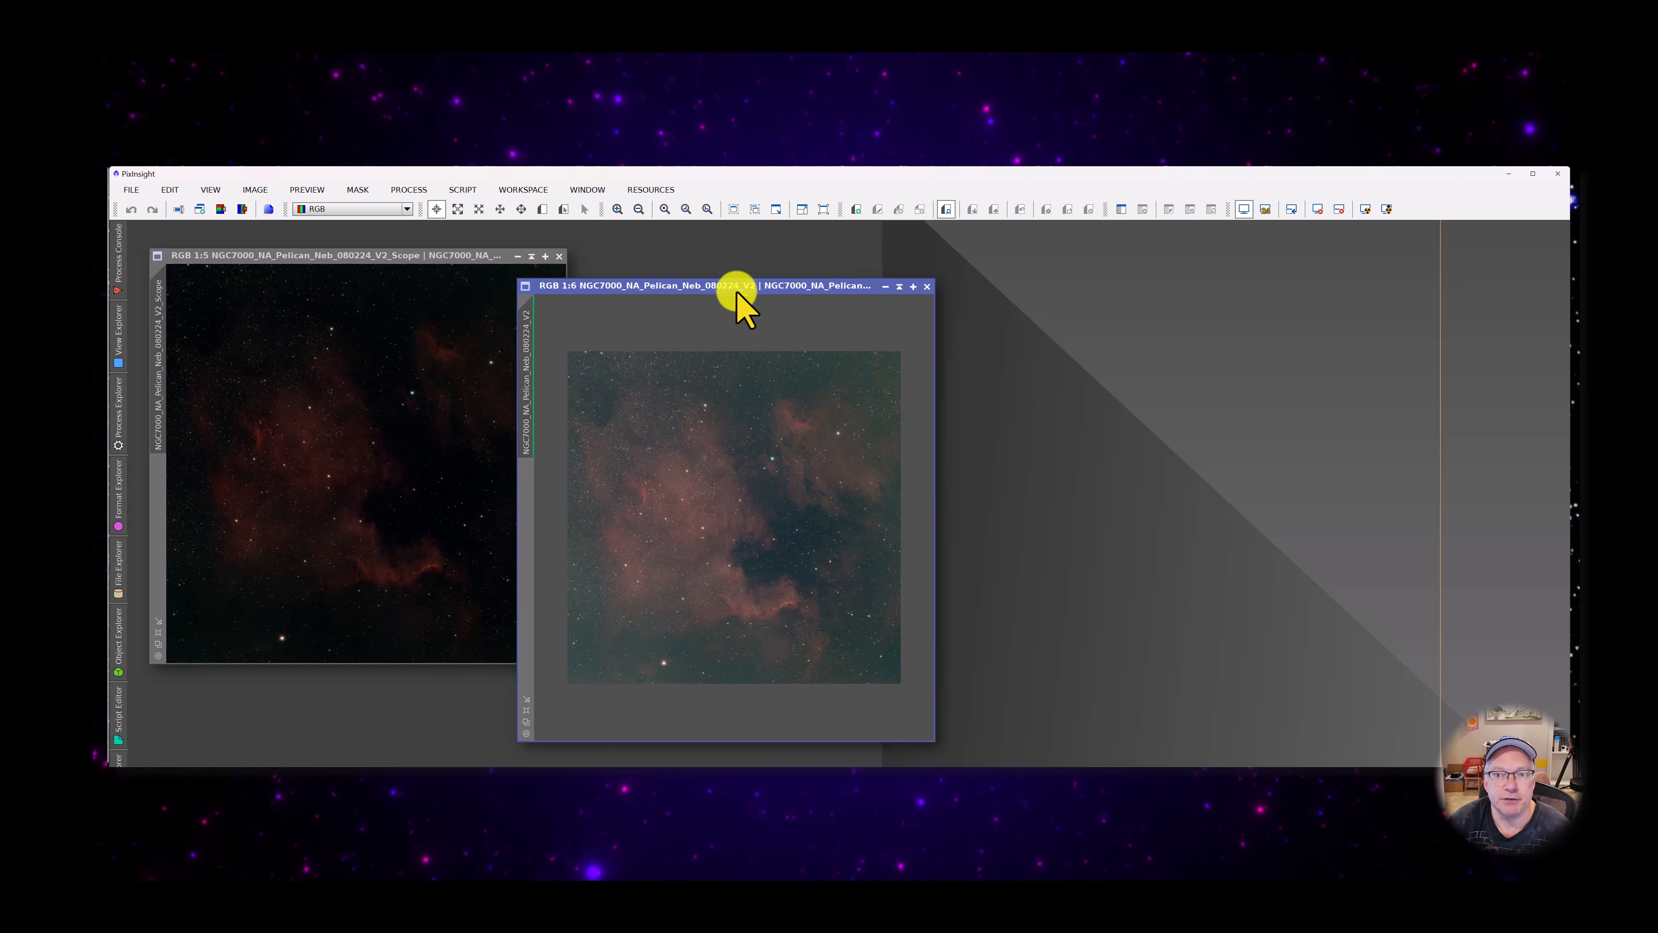
left_click_drag(734, 289, 813, 251)
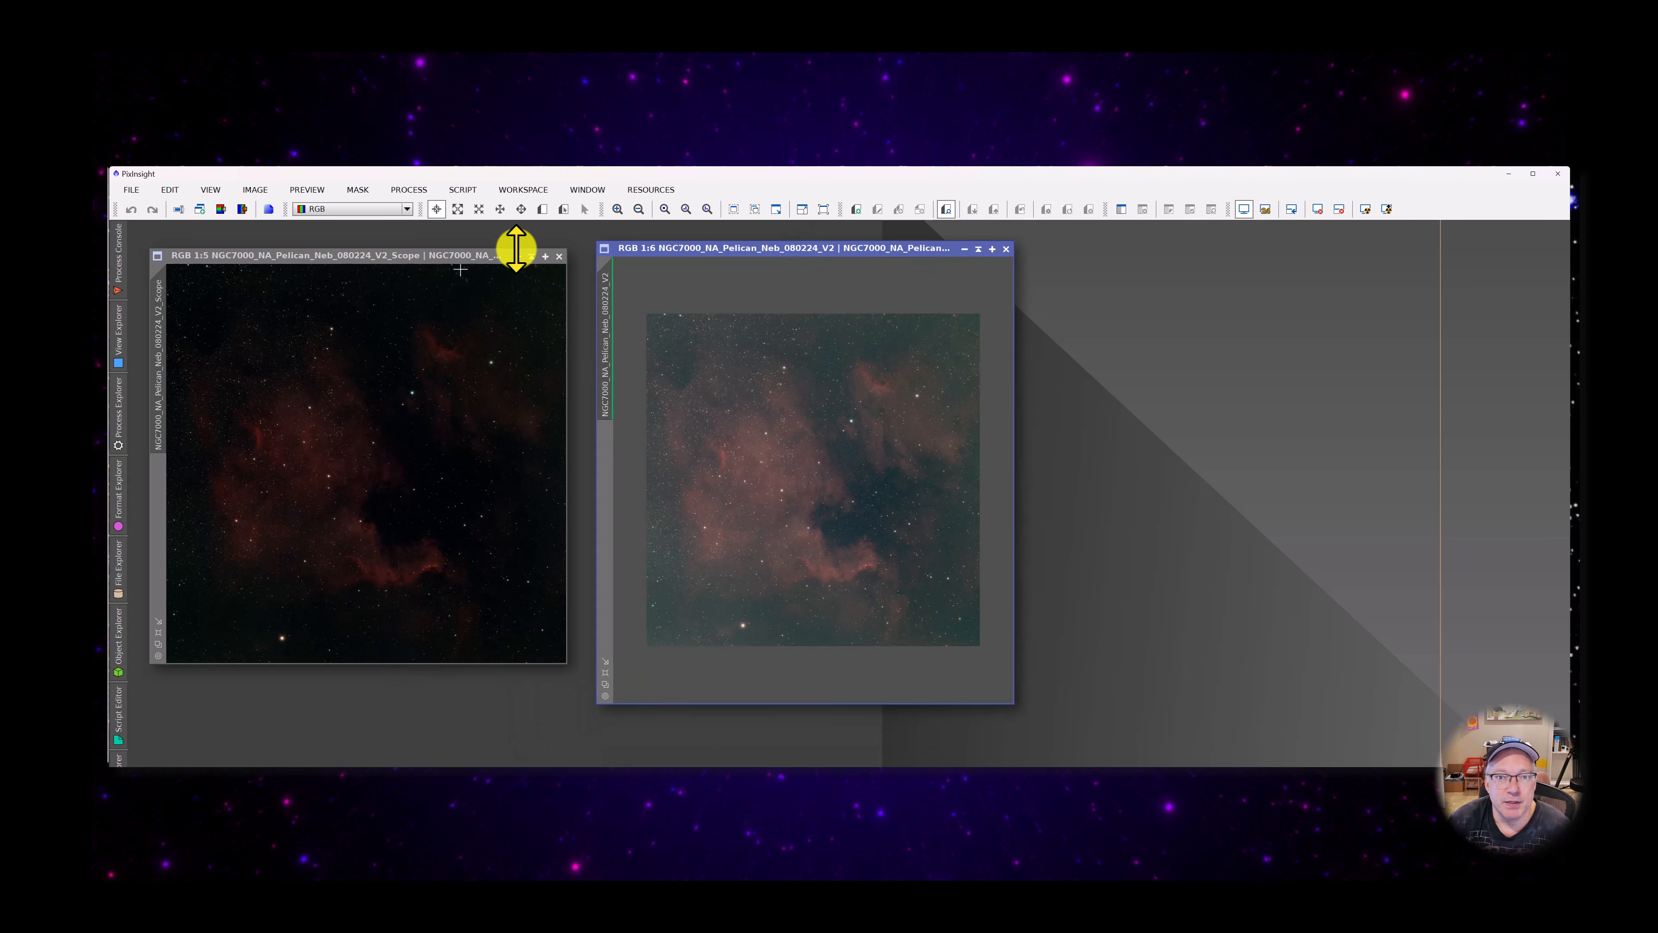
left_click_drag(481, 260, 475, 264)
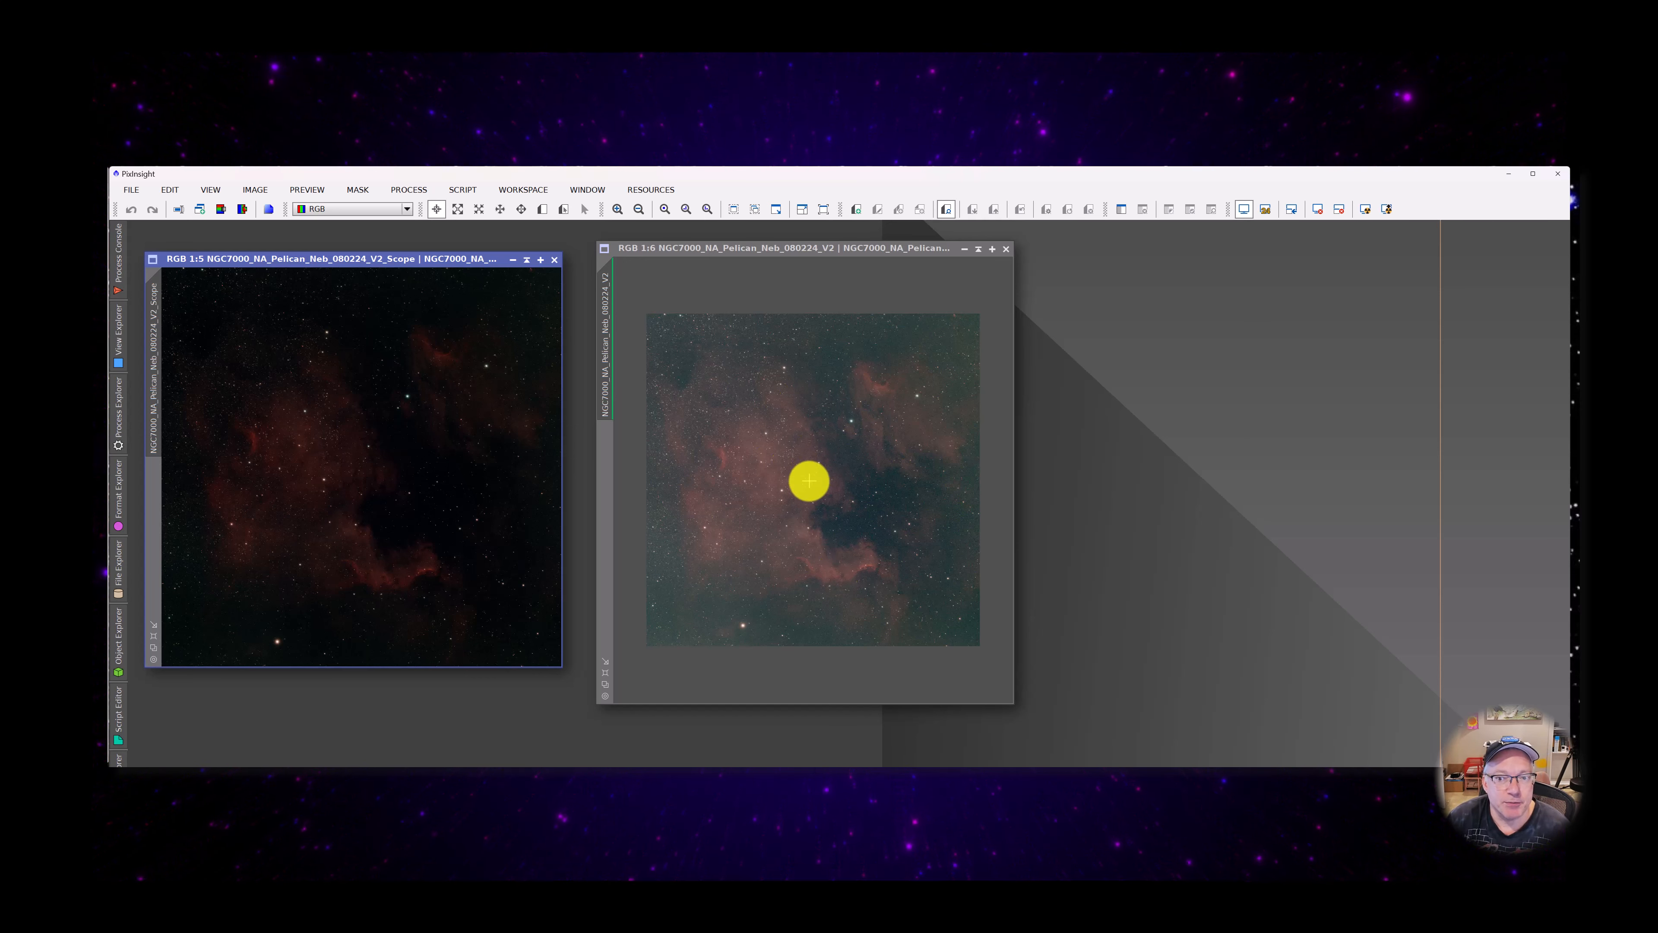
left_click_drag(731, 249, 746, 250)
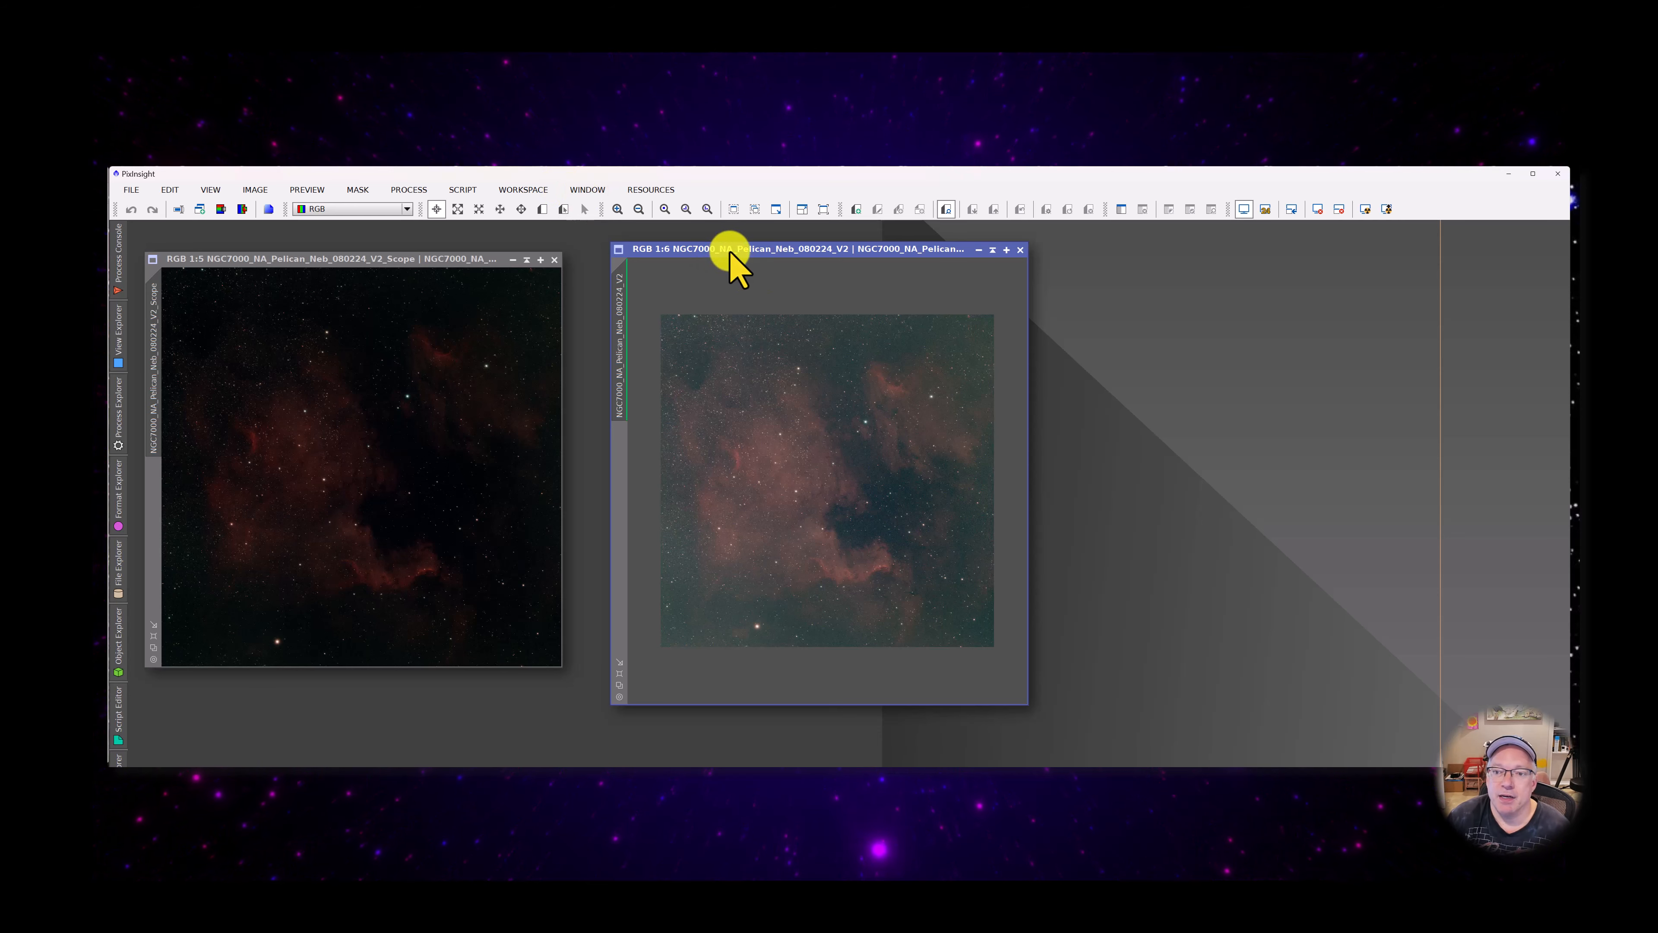
left_click_drag(730, 251, 713, 247)
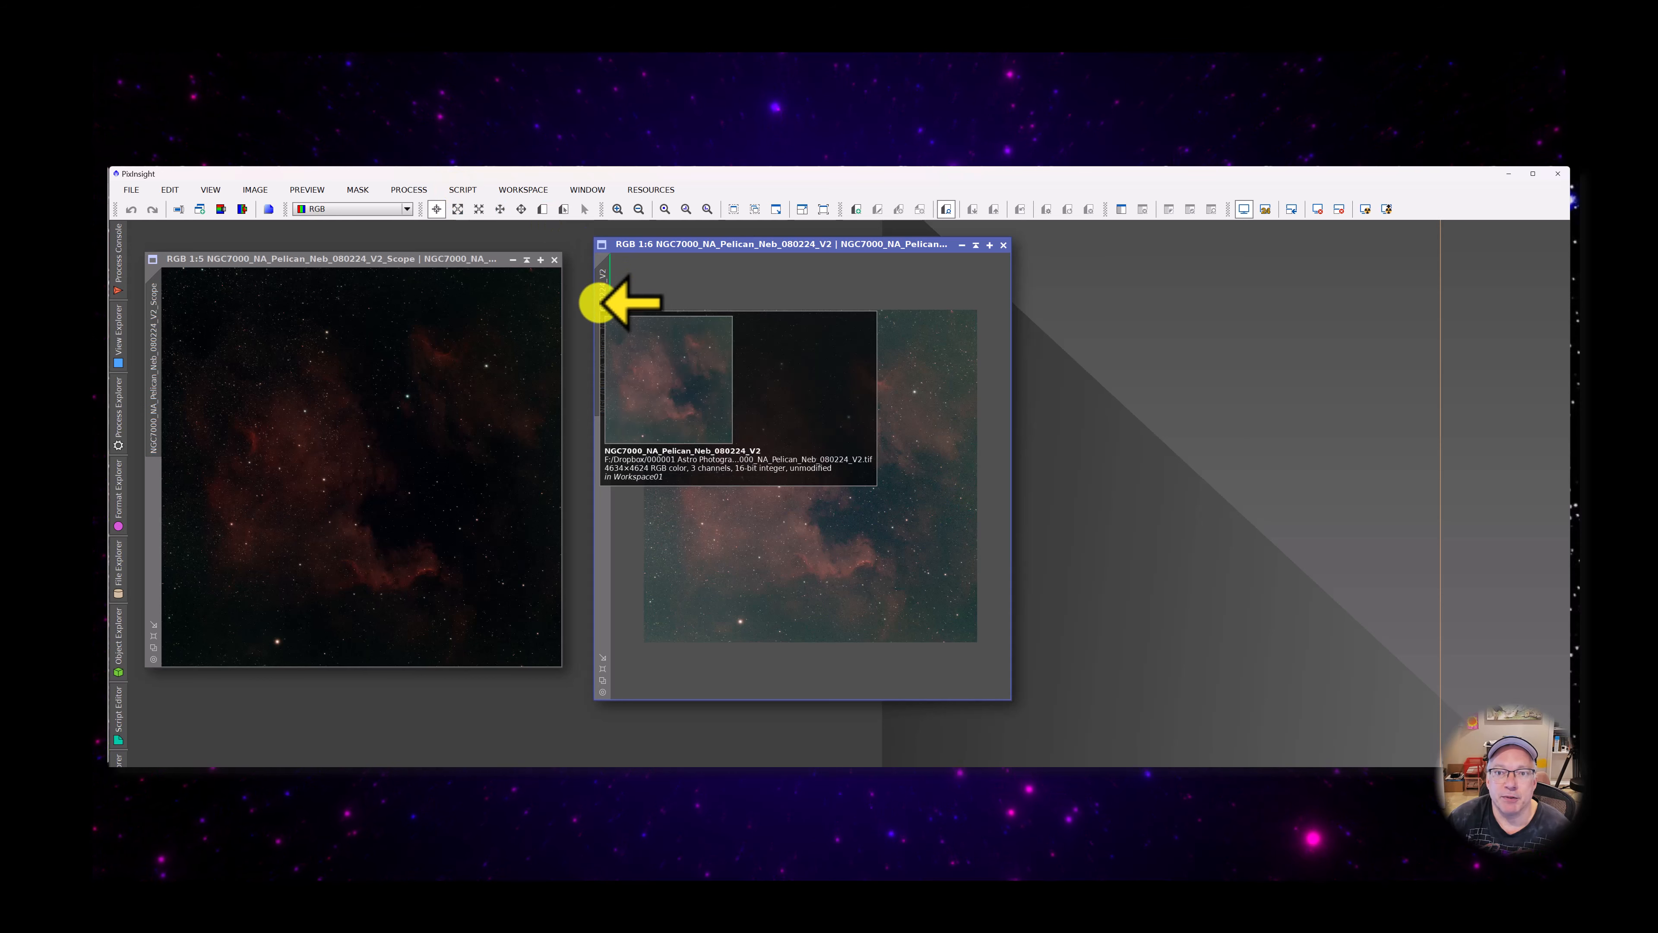
Duplicate the V2 image and set the copy's identifier to NGC7000_NA_Pelican_Neb_080224_V2_SPCC
mouse_move(596, 302)
left_mouse_down()
mouse_move(629, 359)
mouse_move(1177, 429)
mouse_move(1126, 353)
mouse_move(656, 332)
mouse_move(1059, 341)
mouse_move(1097, 262)
left_mouse_up()
double_click(1053, 315)
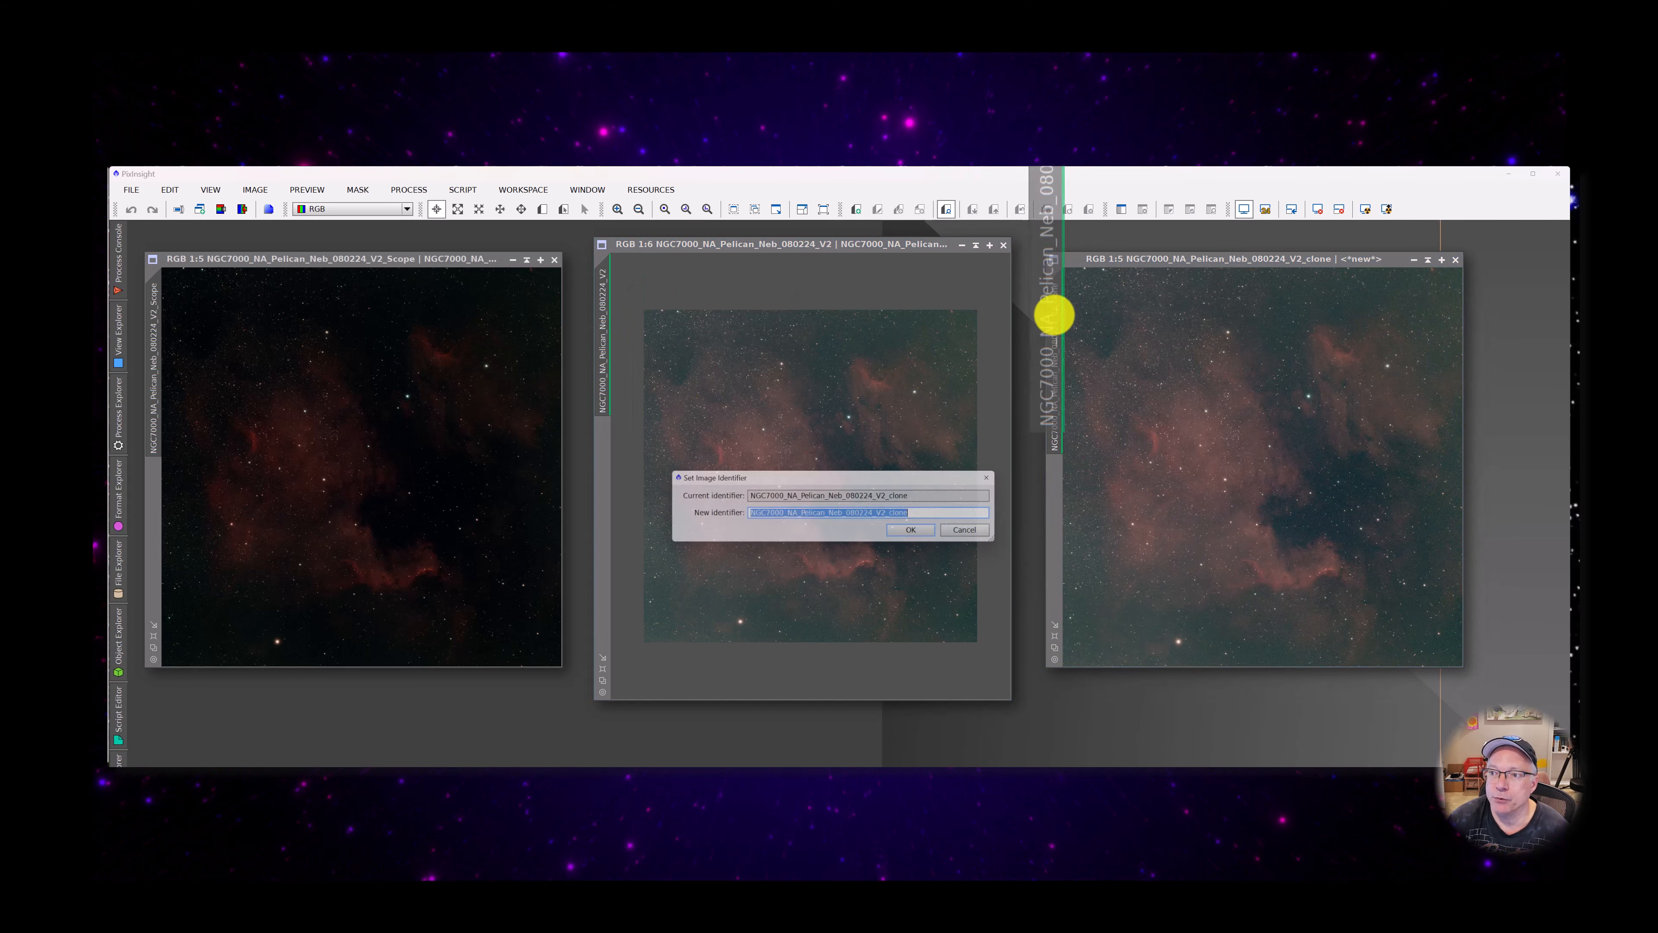
double_click(895, 497)
left_click(895, 497)
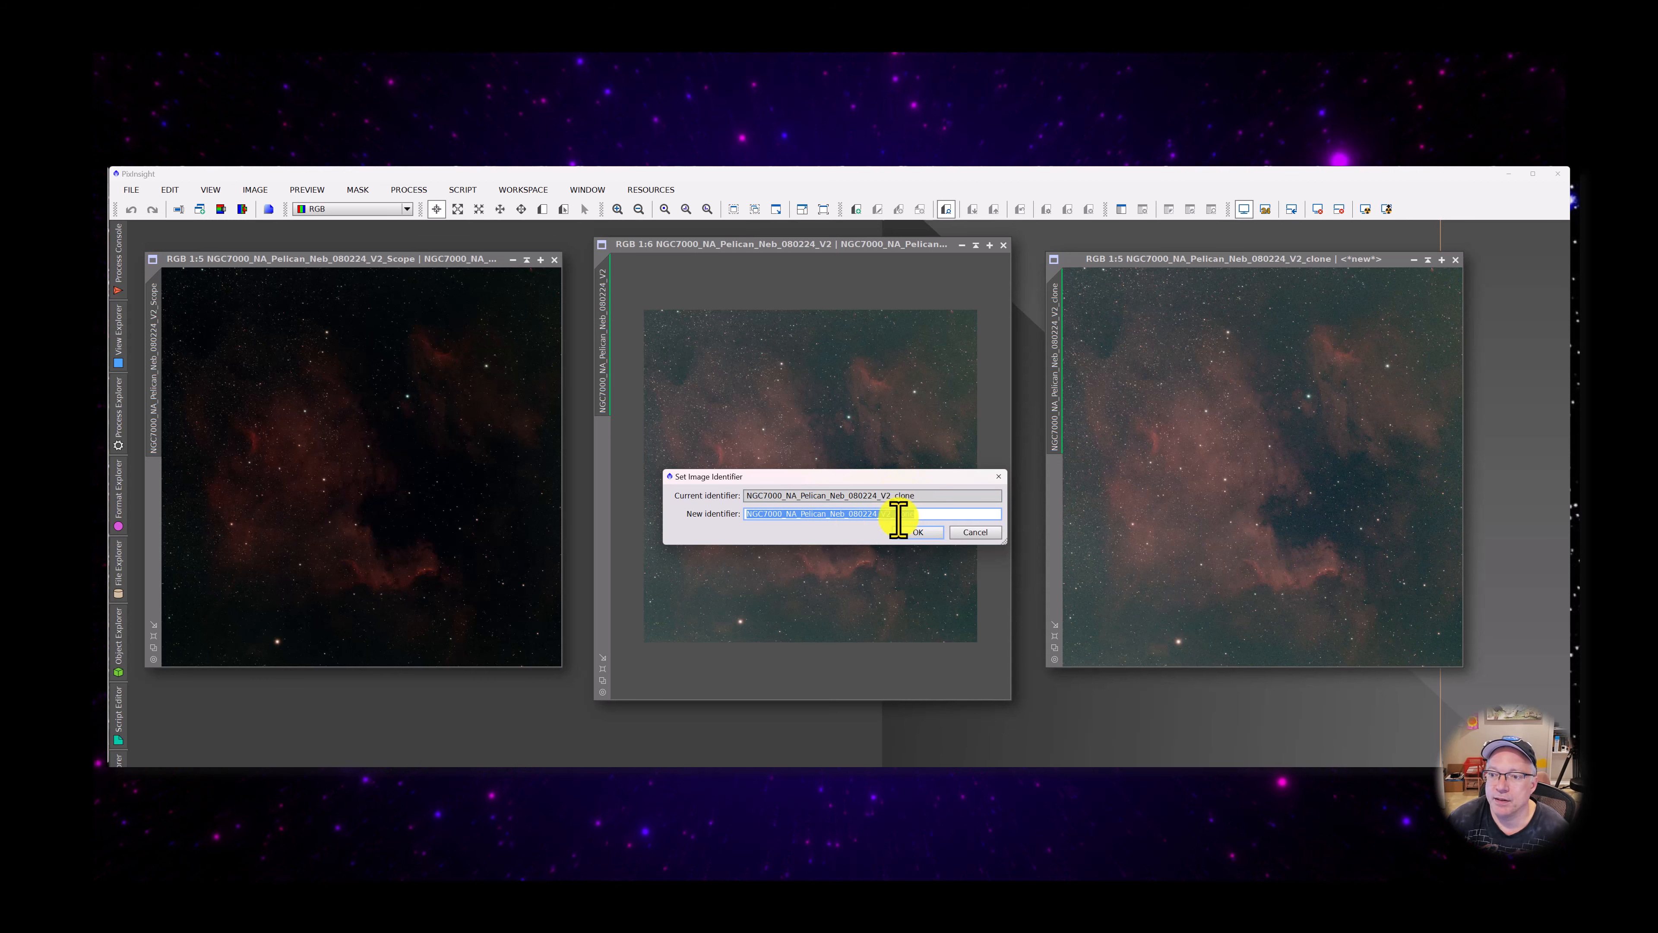
left_click_drag(899, 515, 974, 514)
type("S")
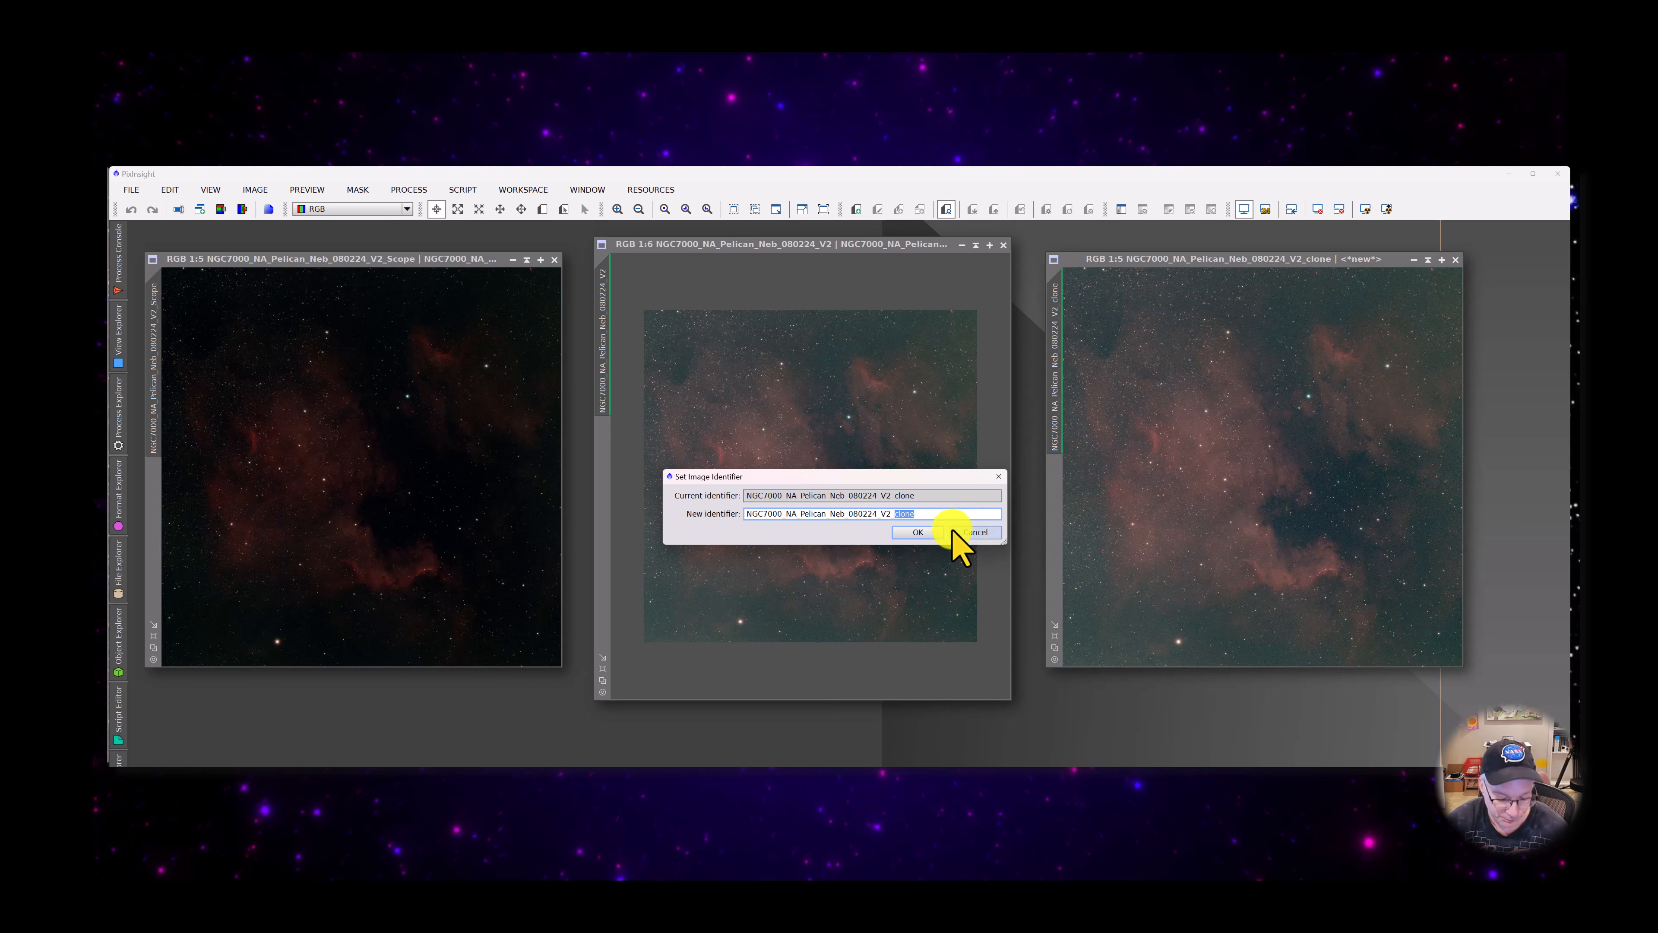
type("PC")
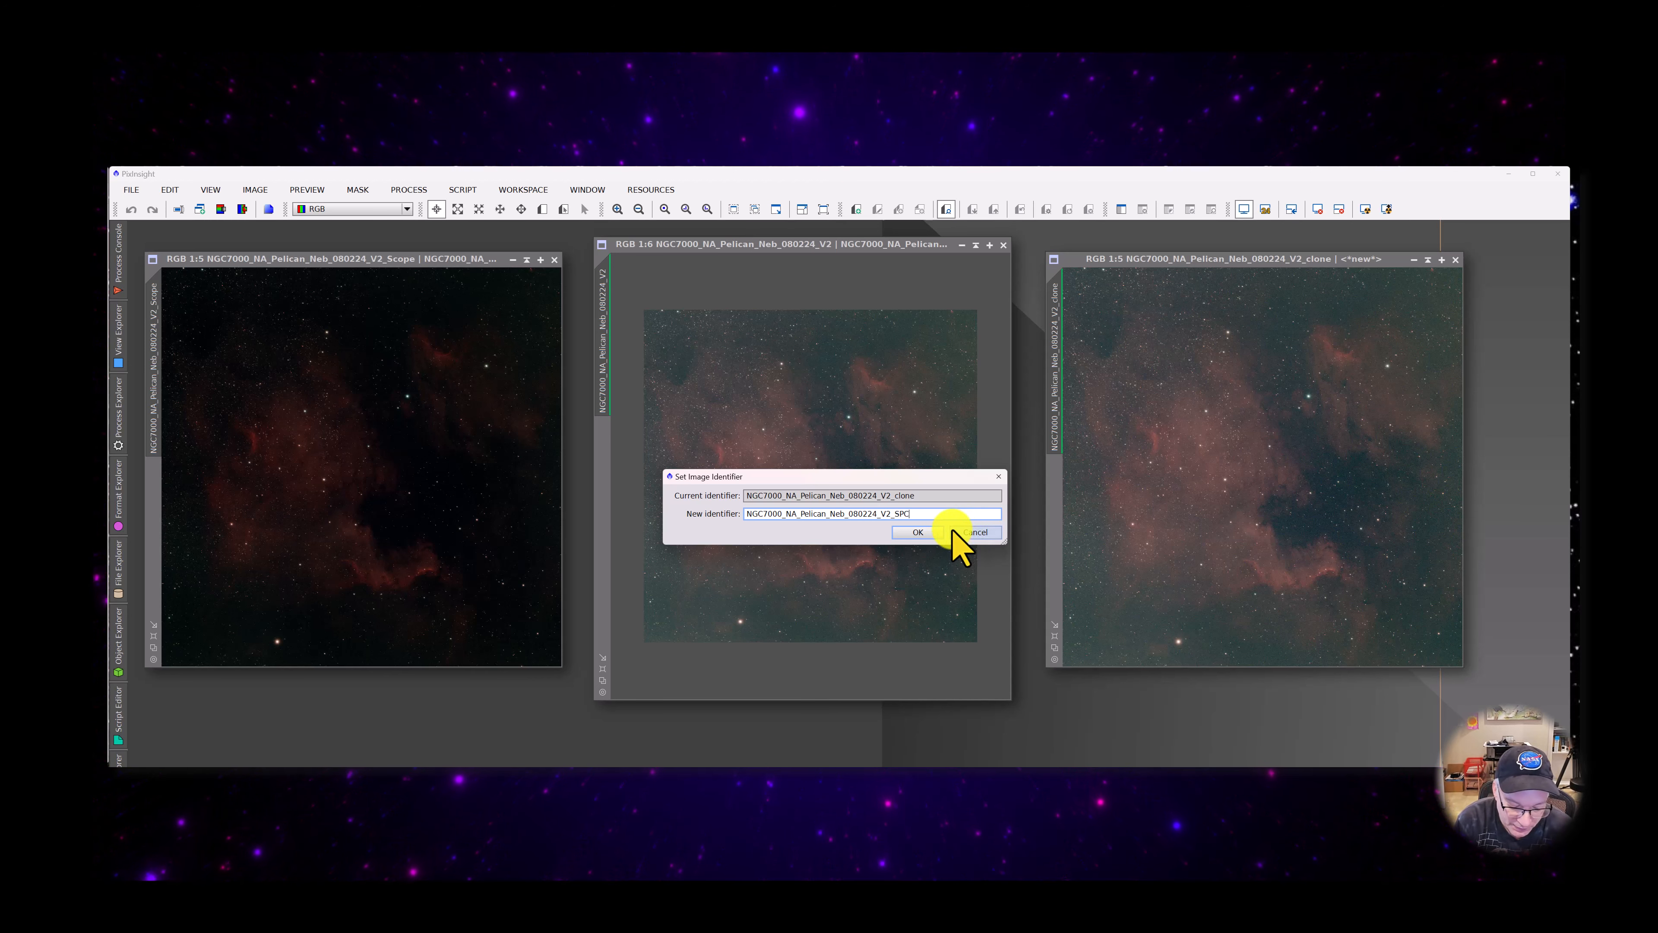
type("C")
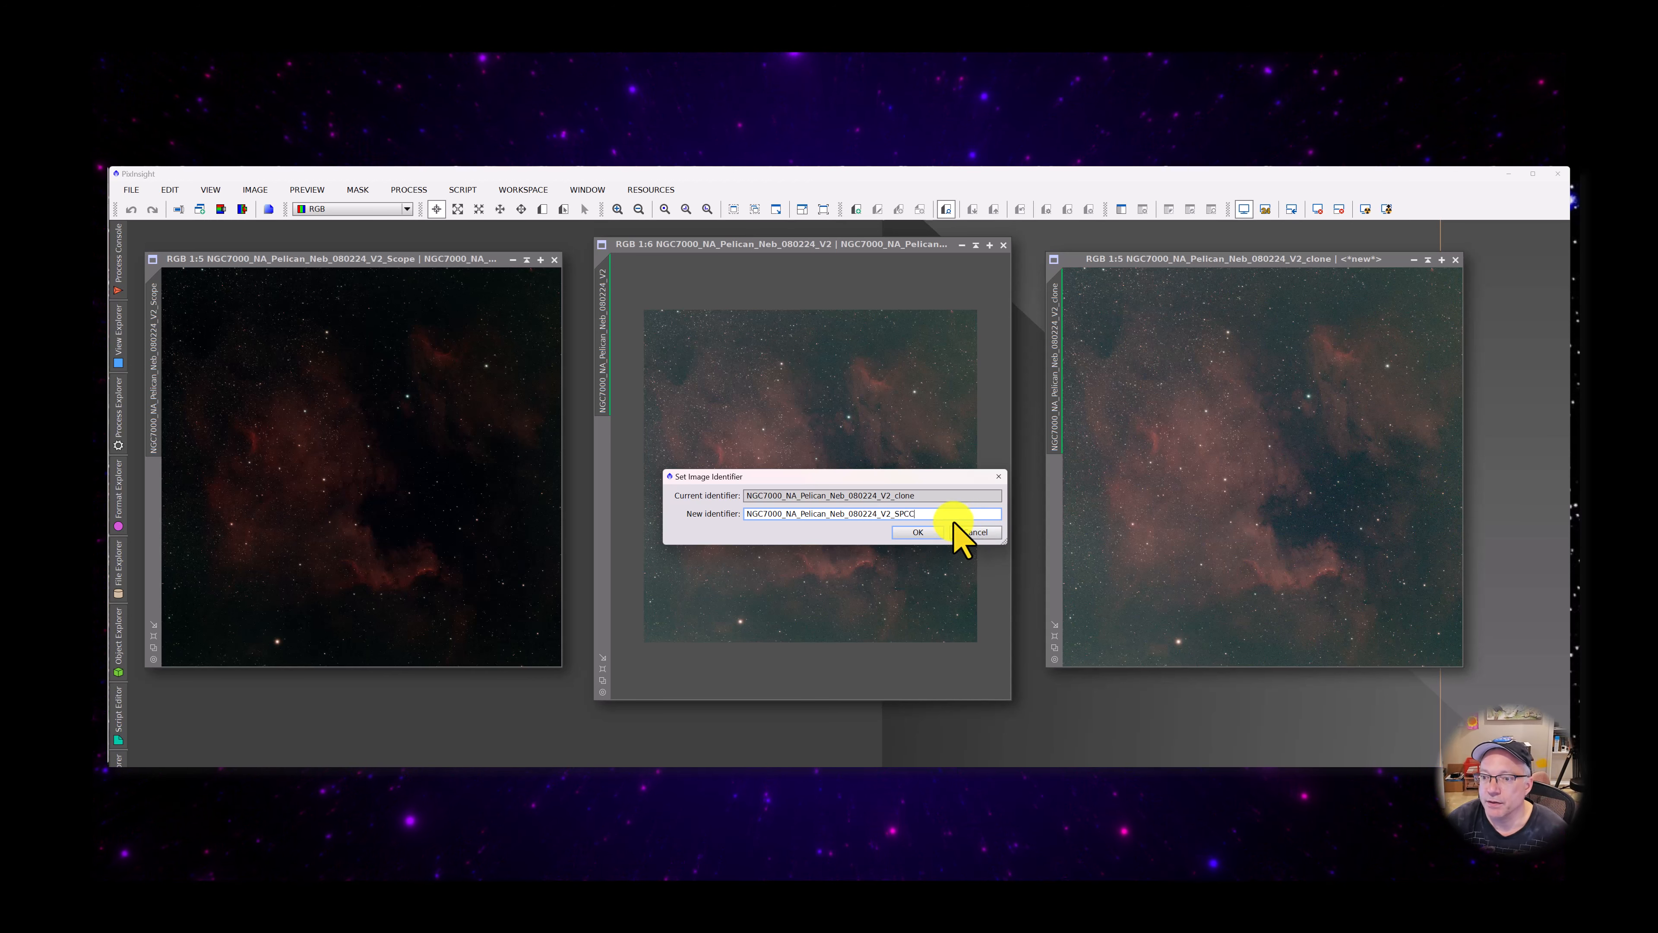
left_click(911, 532)
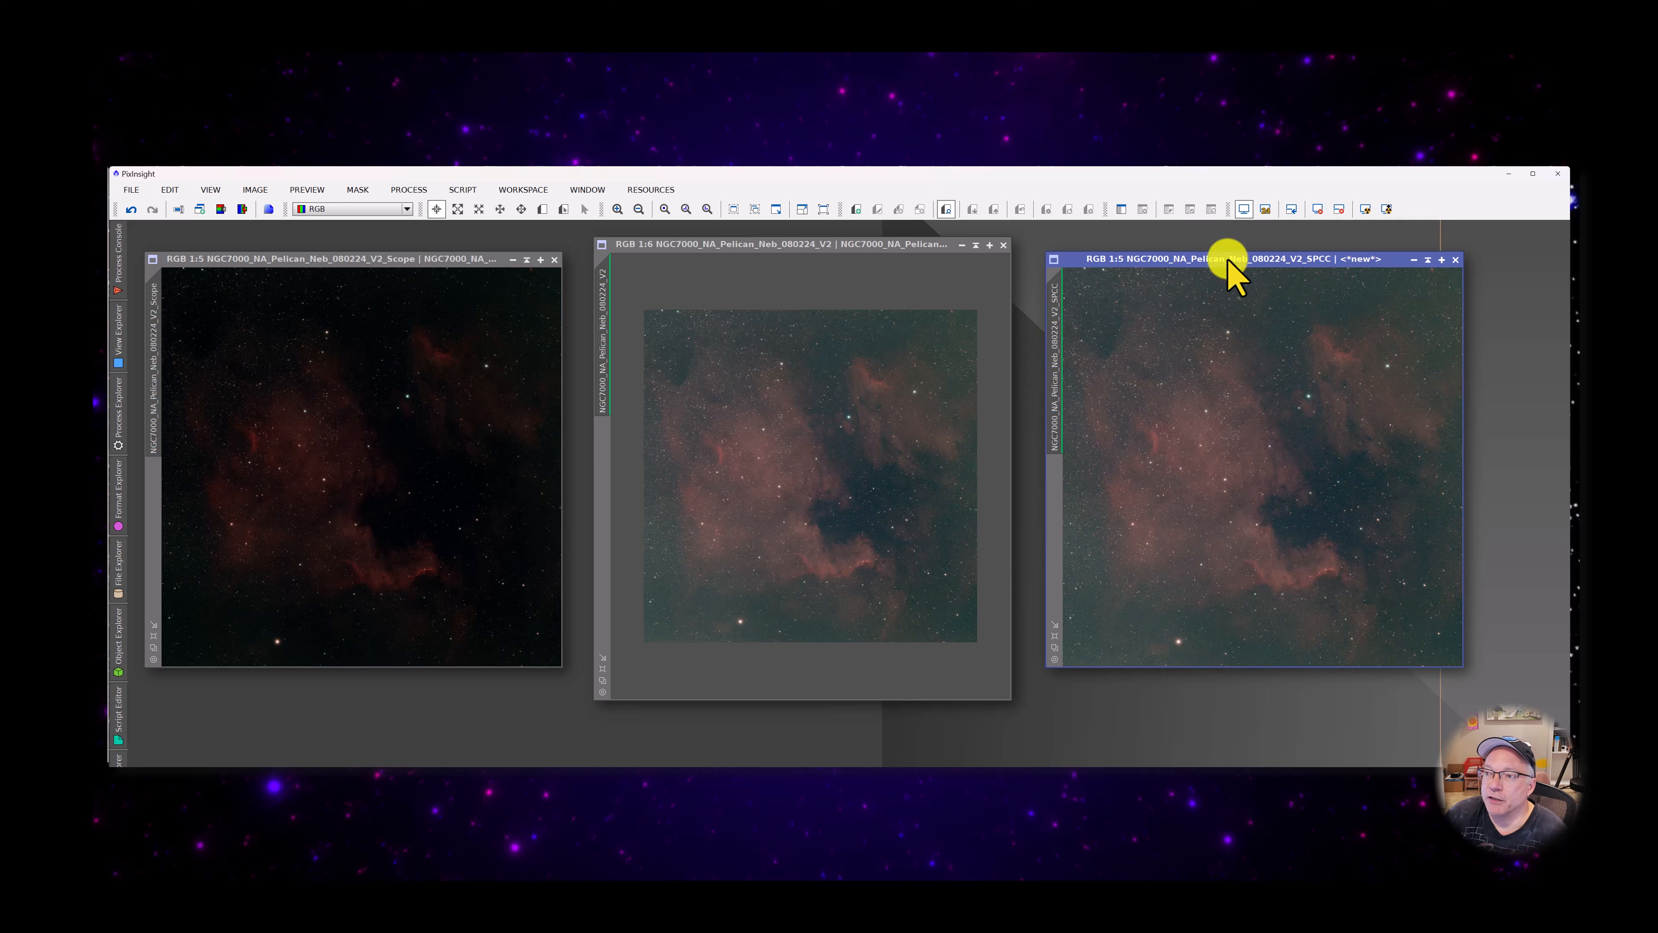
Start the ImageSolver script on the V2_SPCC image and set the observation date to 2024-8-2
left_click_drag(1230, 263, 798, 284)
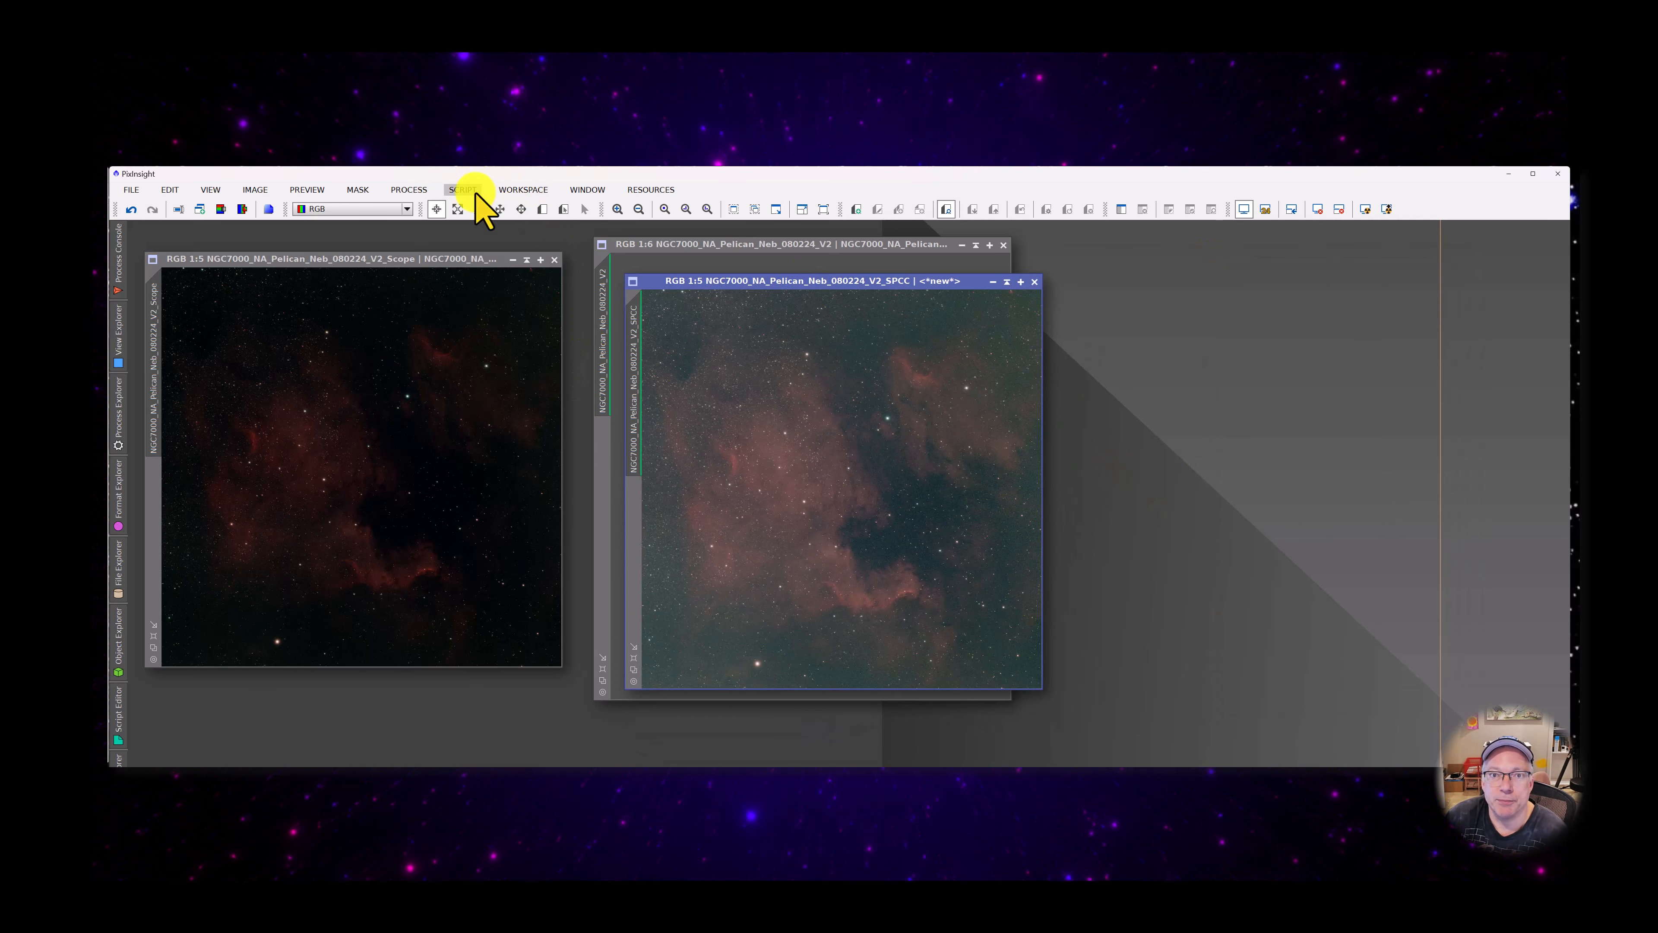
left_click(461, 190)
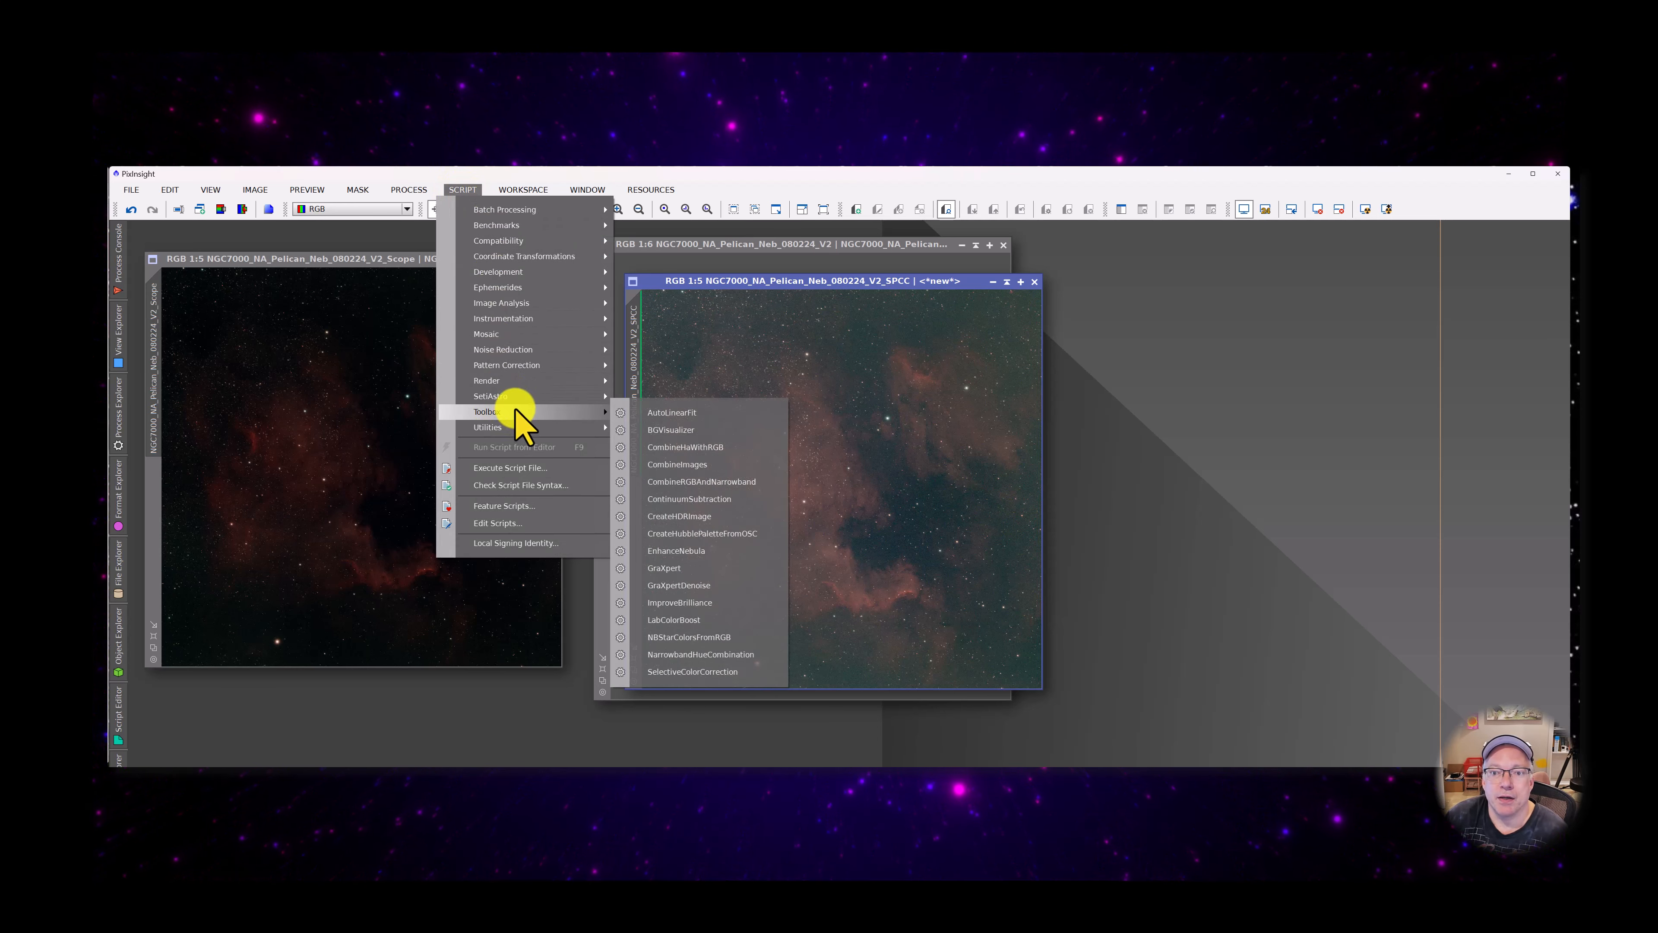
mouse_move(577, 301)
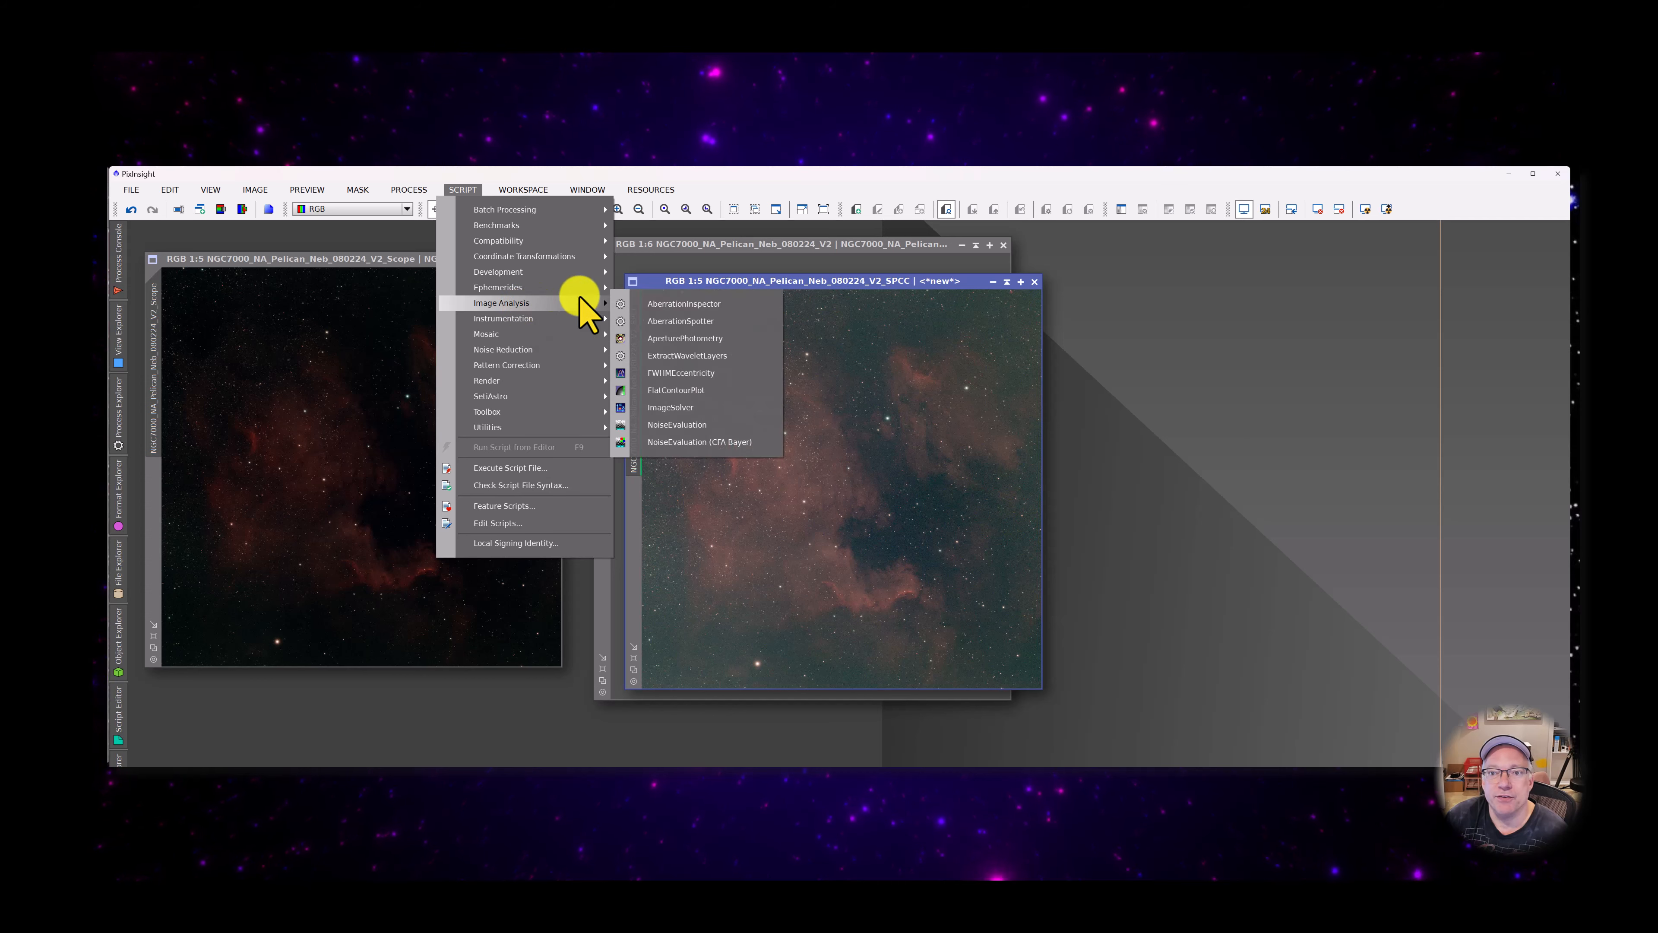
left_click(694, 411)
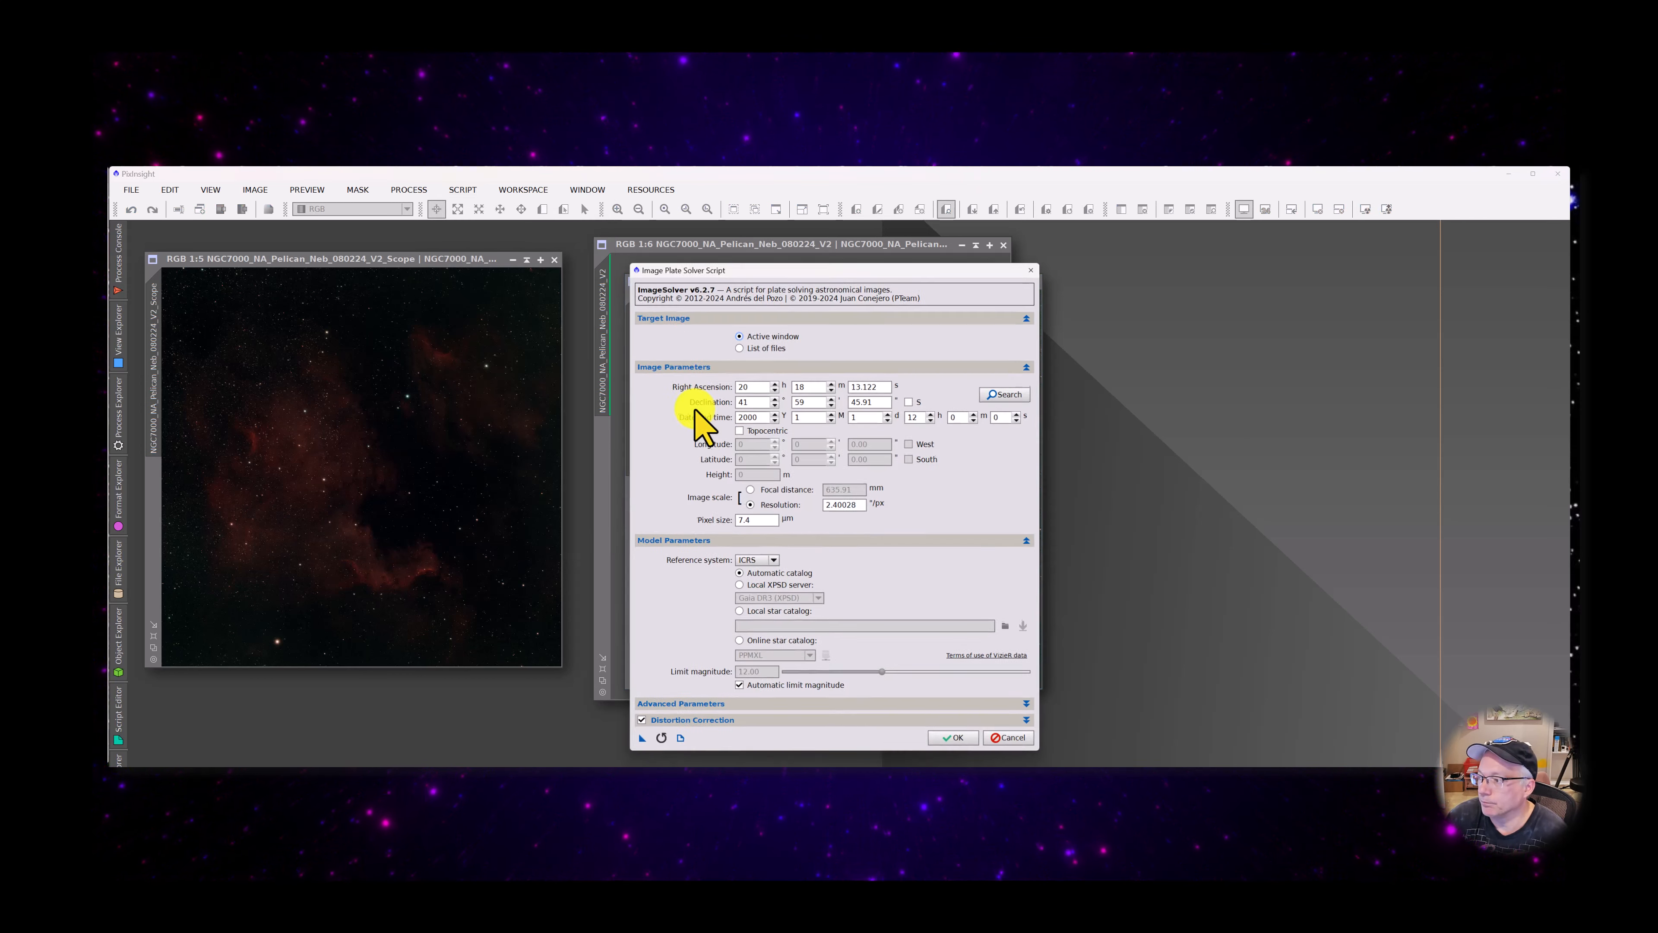
double_click(757, 415)
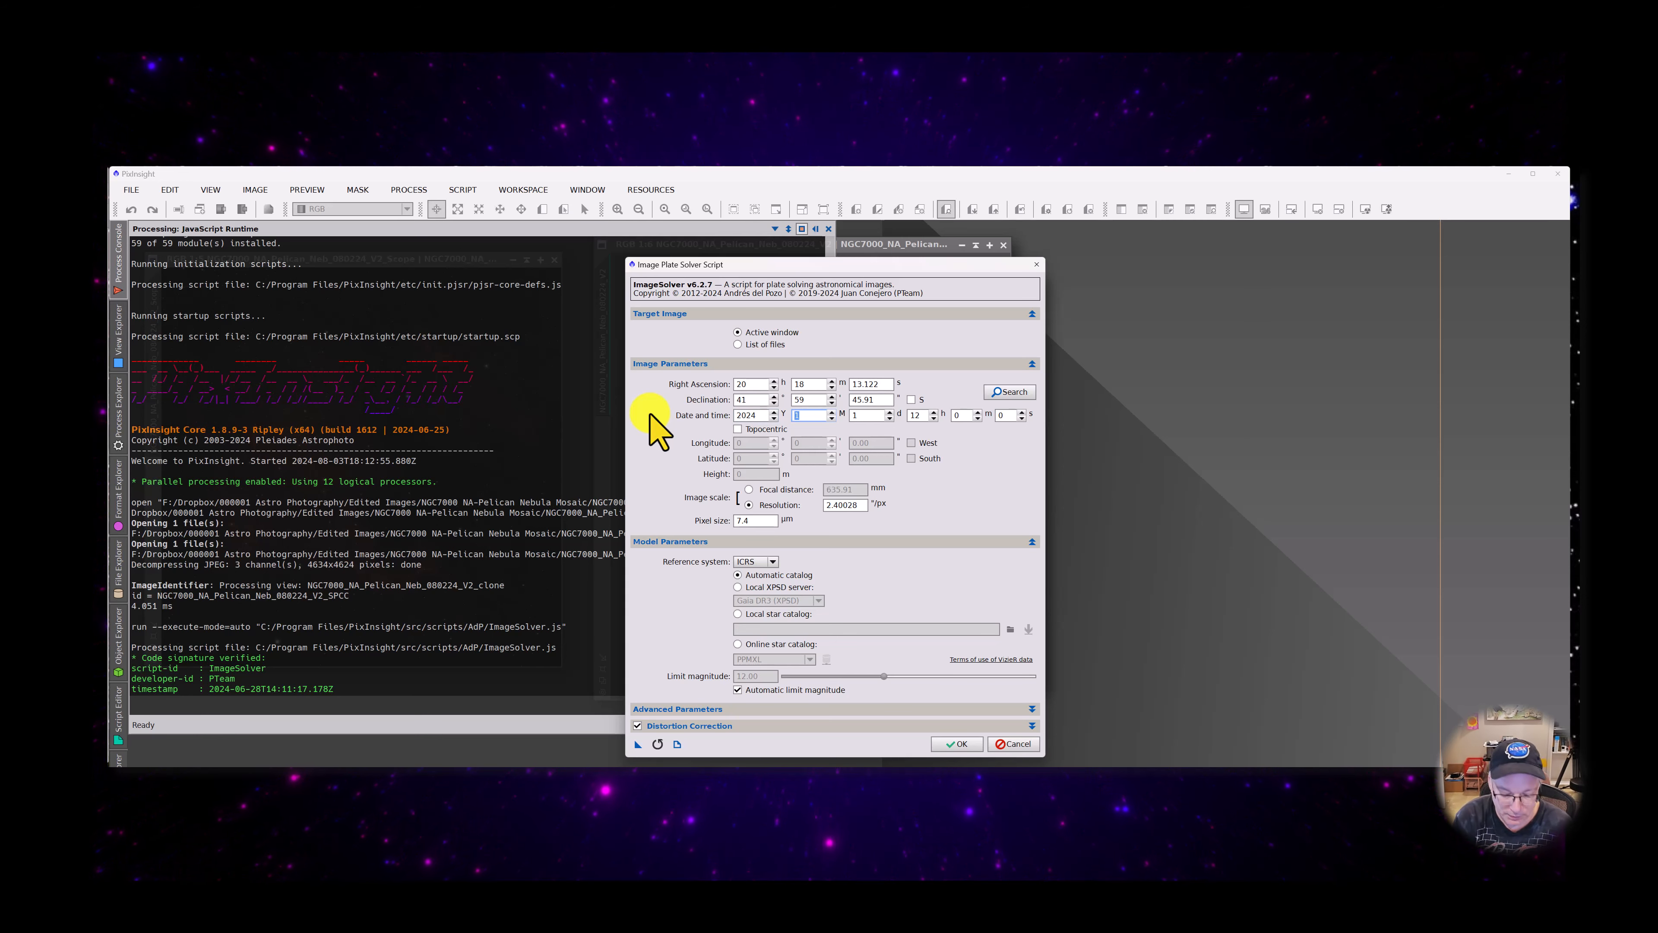
key("Tab")
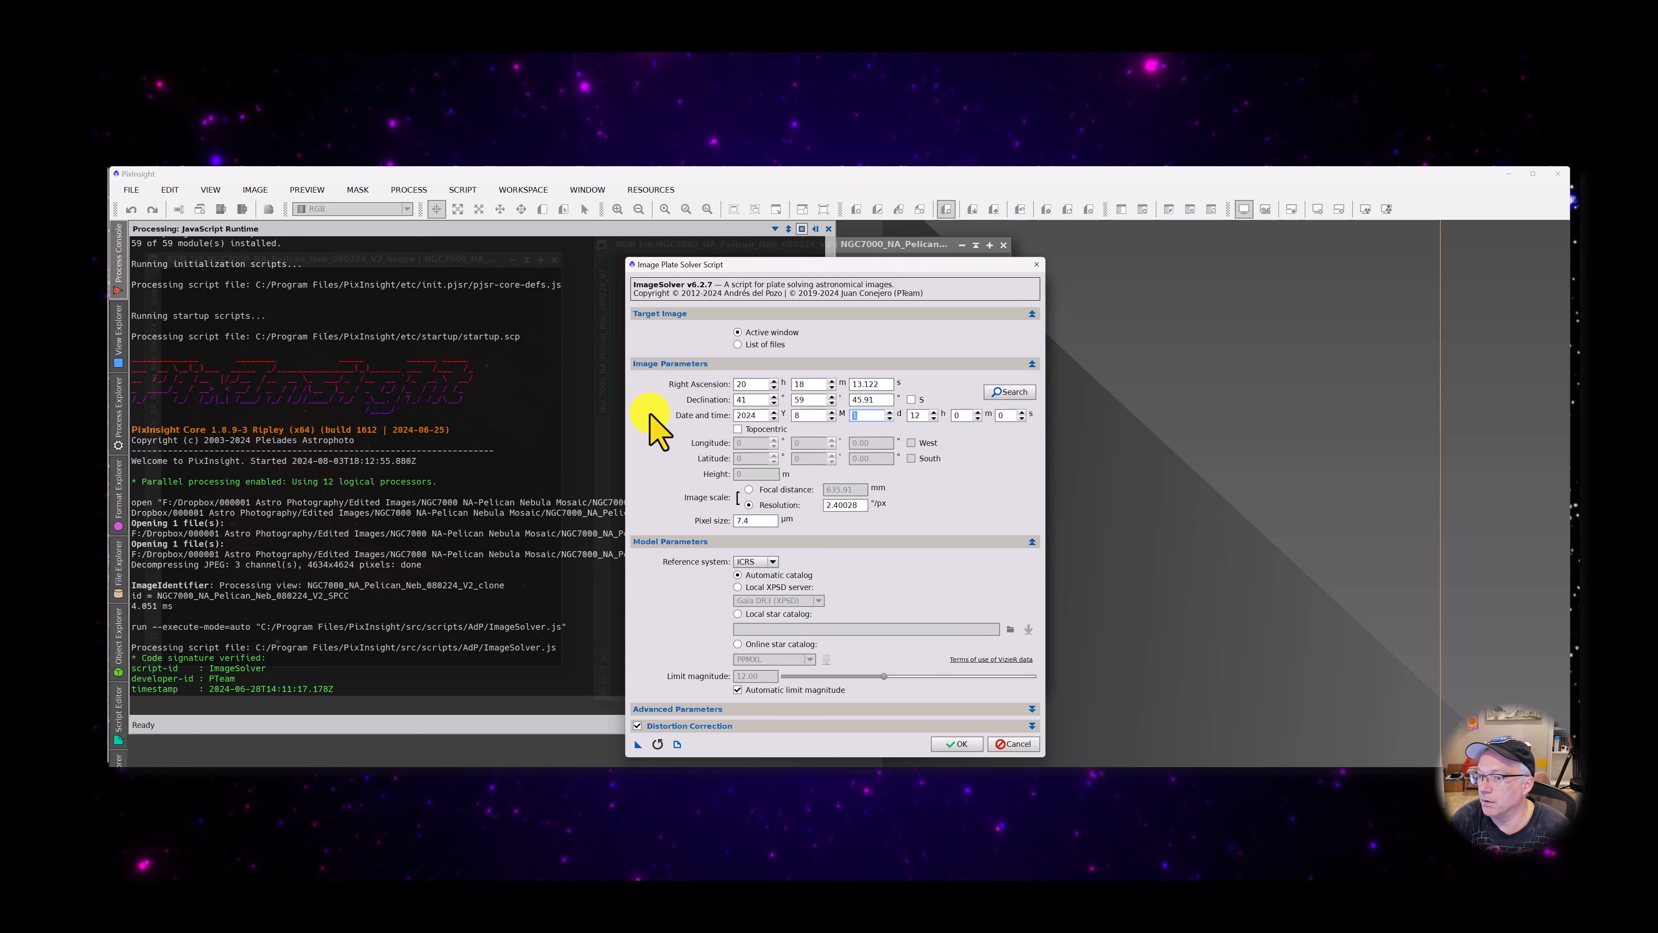
type("2")
key("Tab")
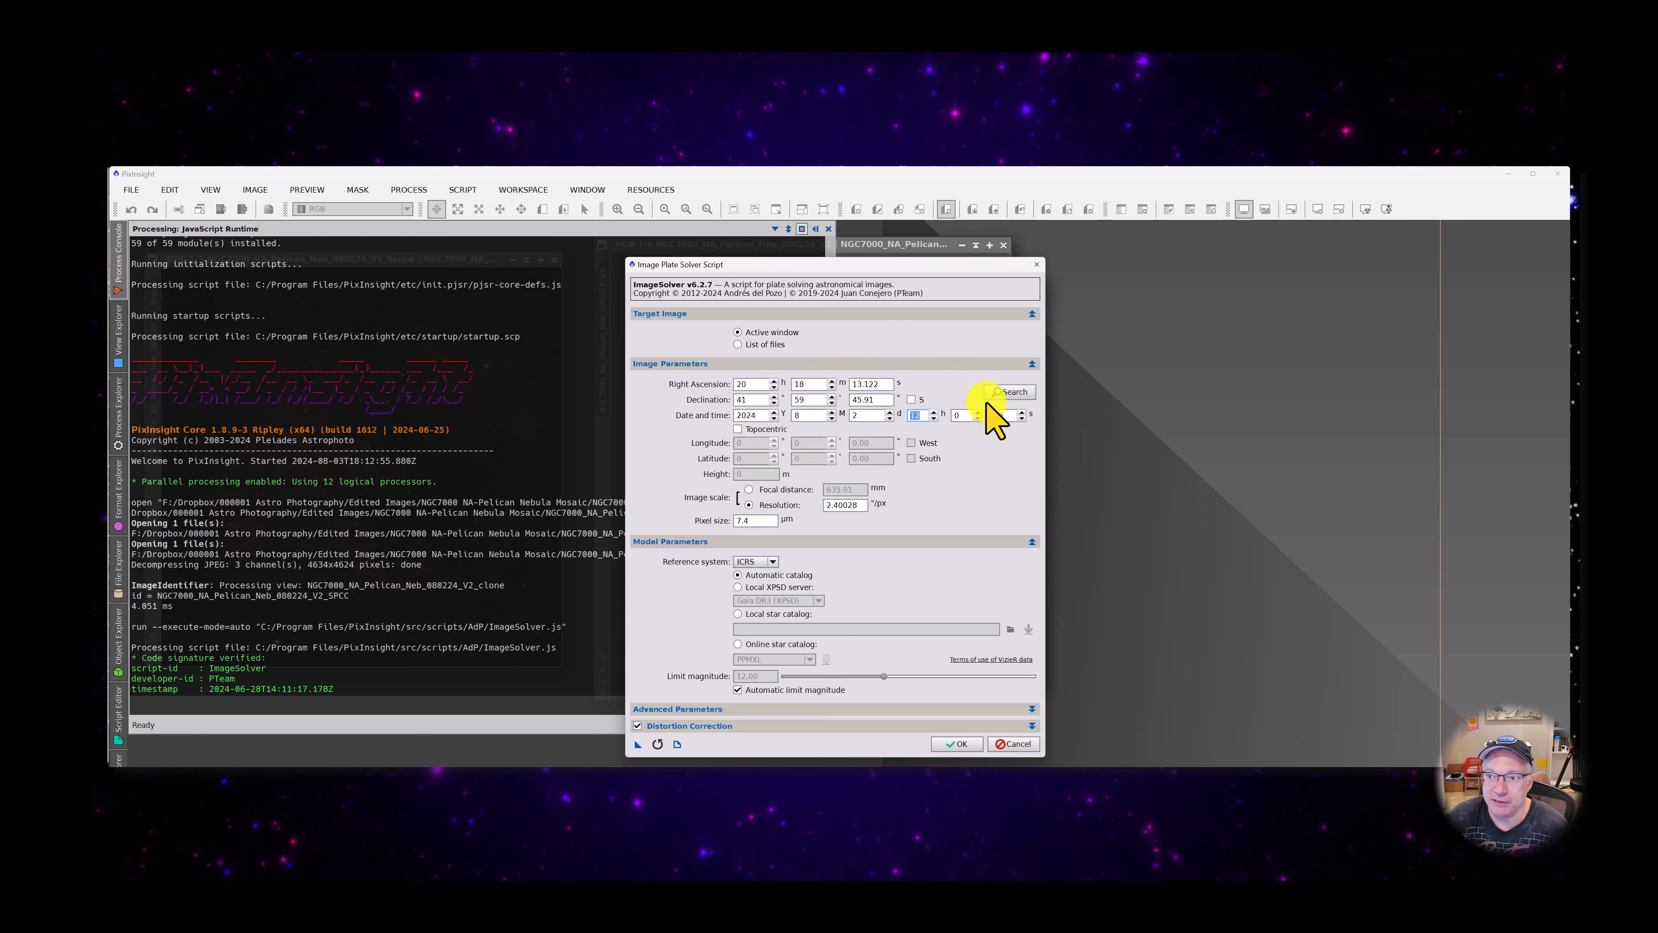
Search the online coordinate database for the object NGC7000
left_click(1013, 394)
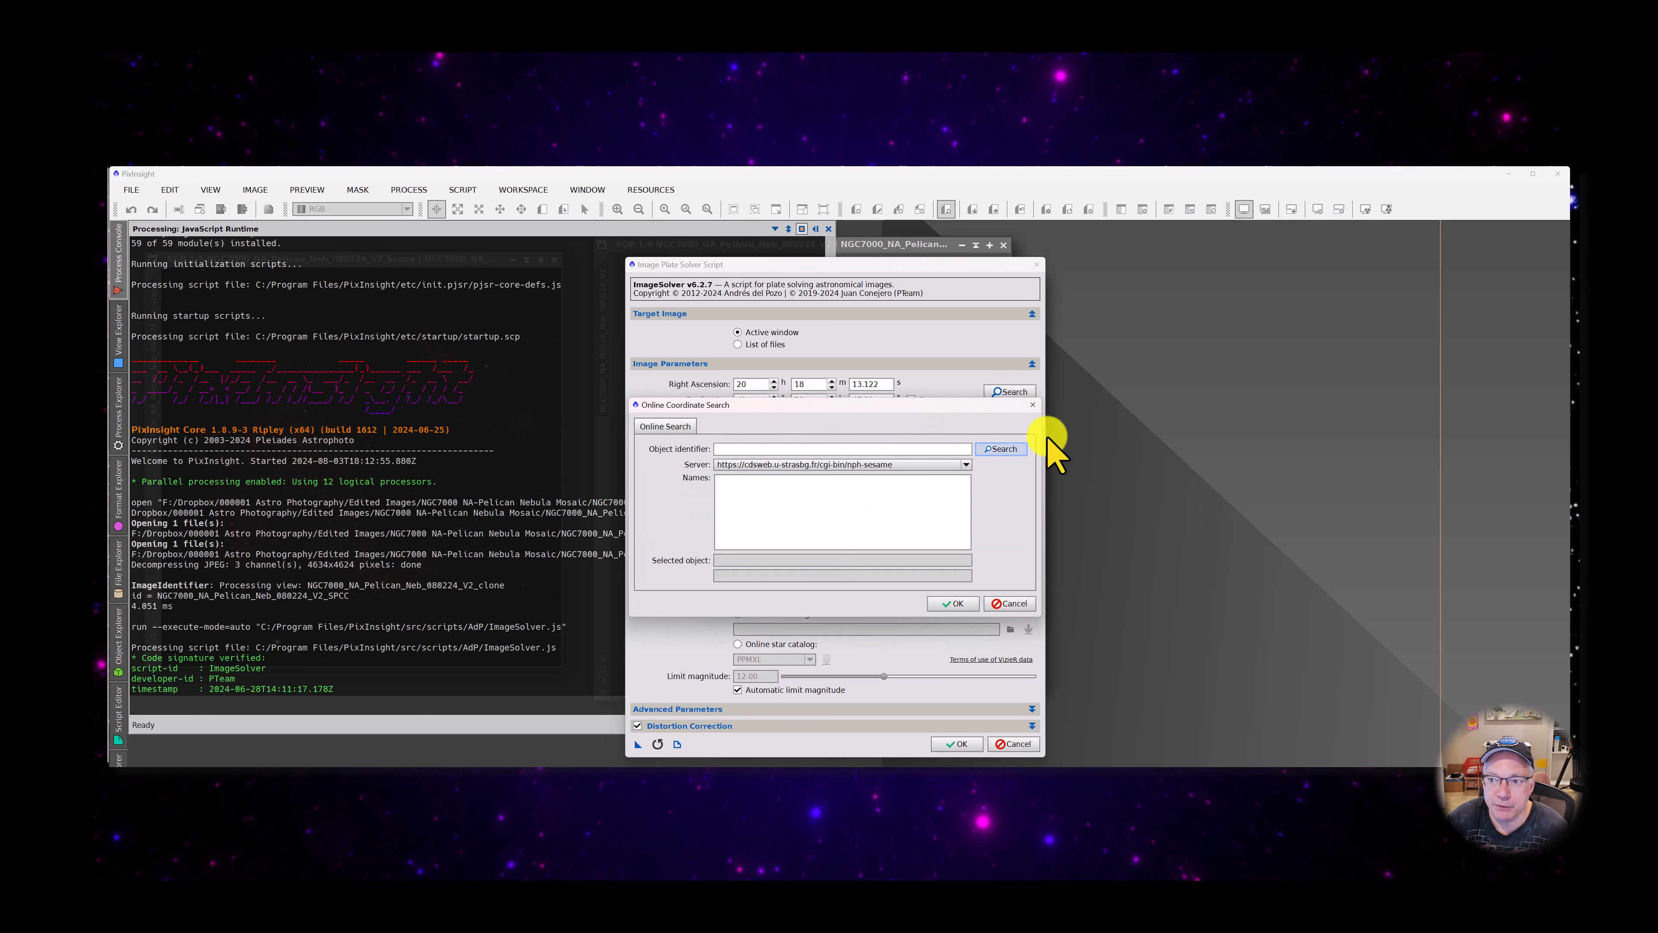
left_click(1005, 449)
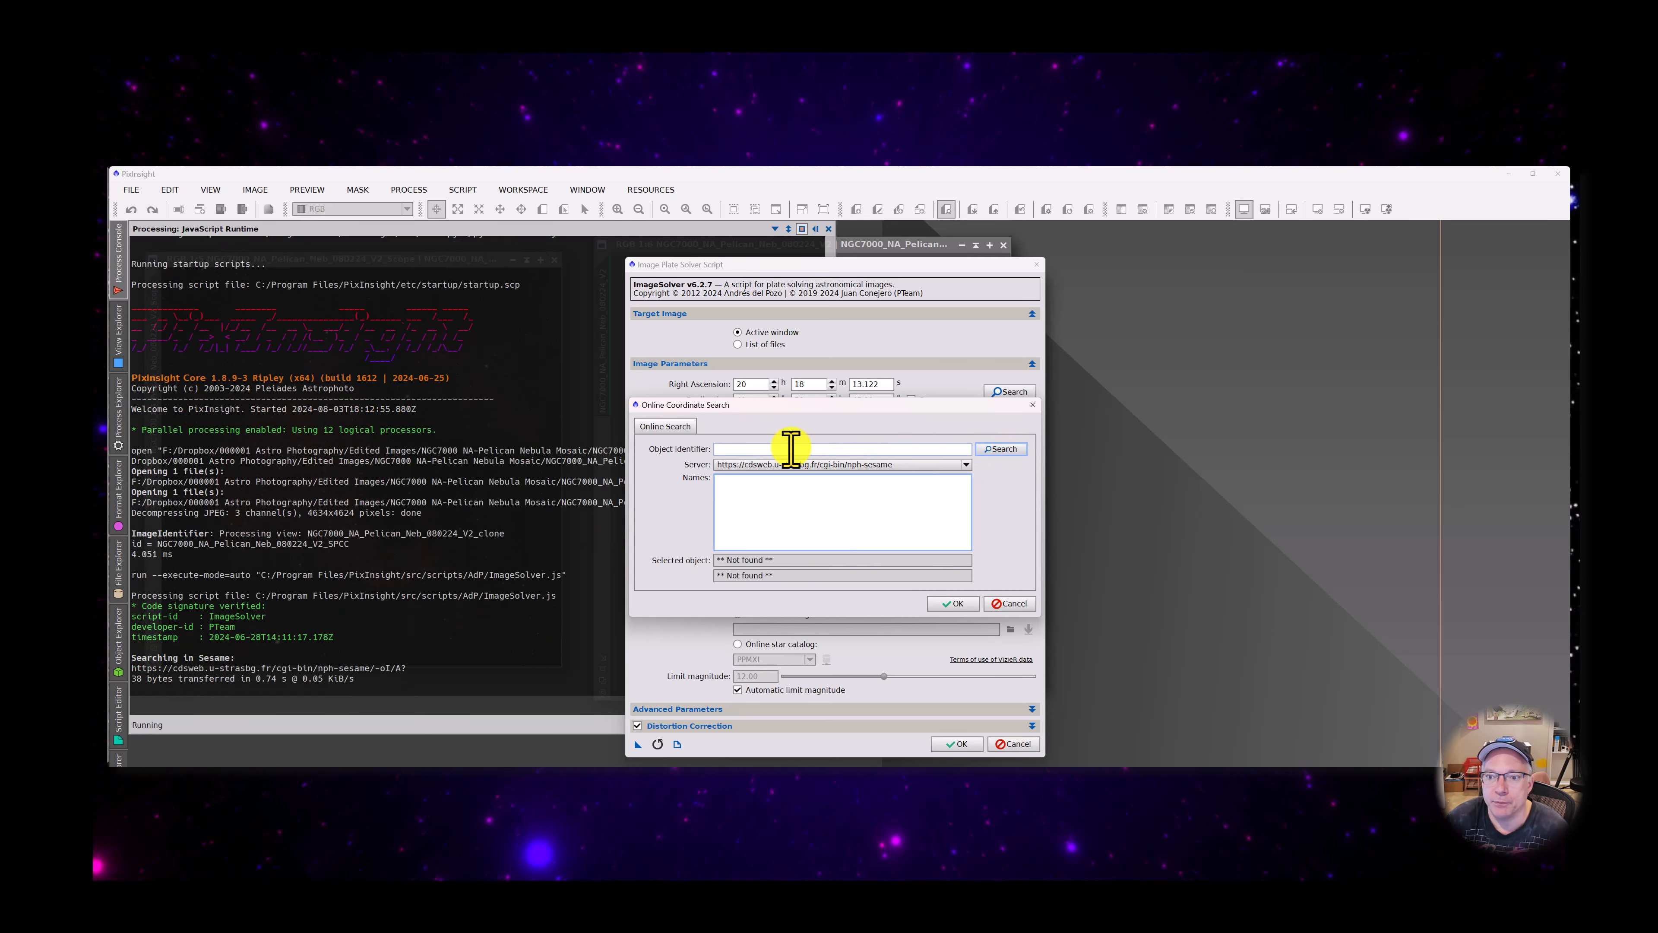
left_click(766, 449)
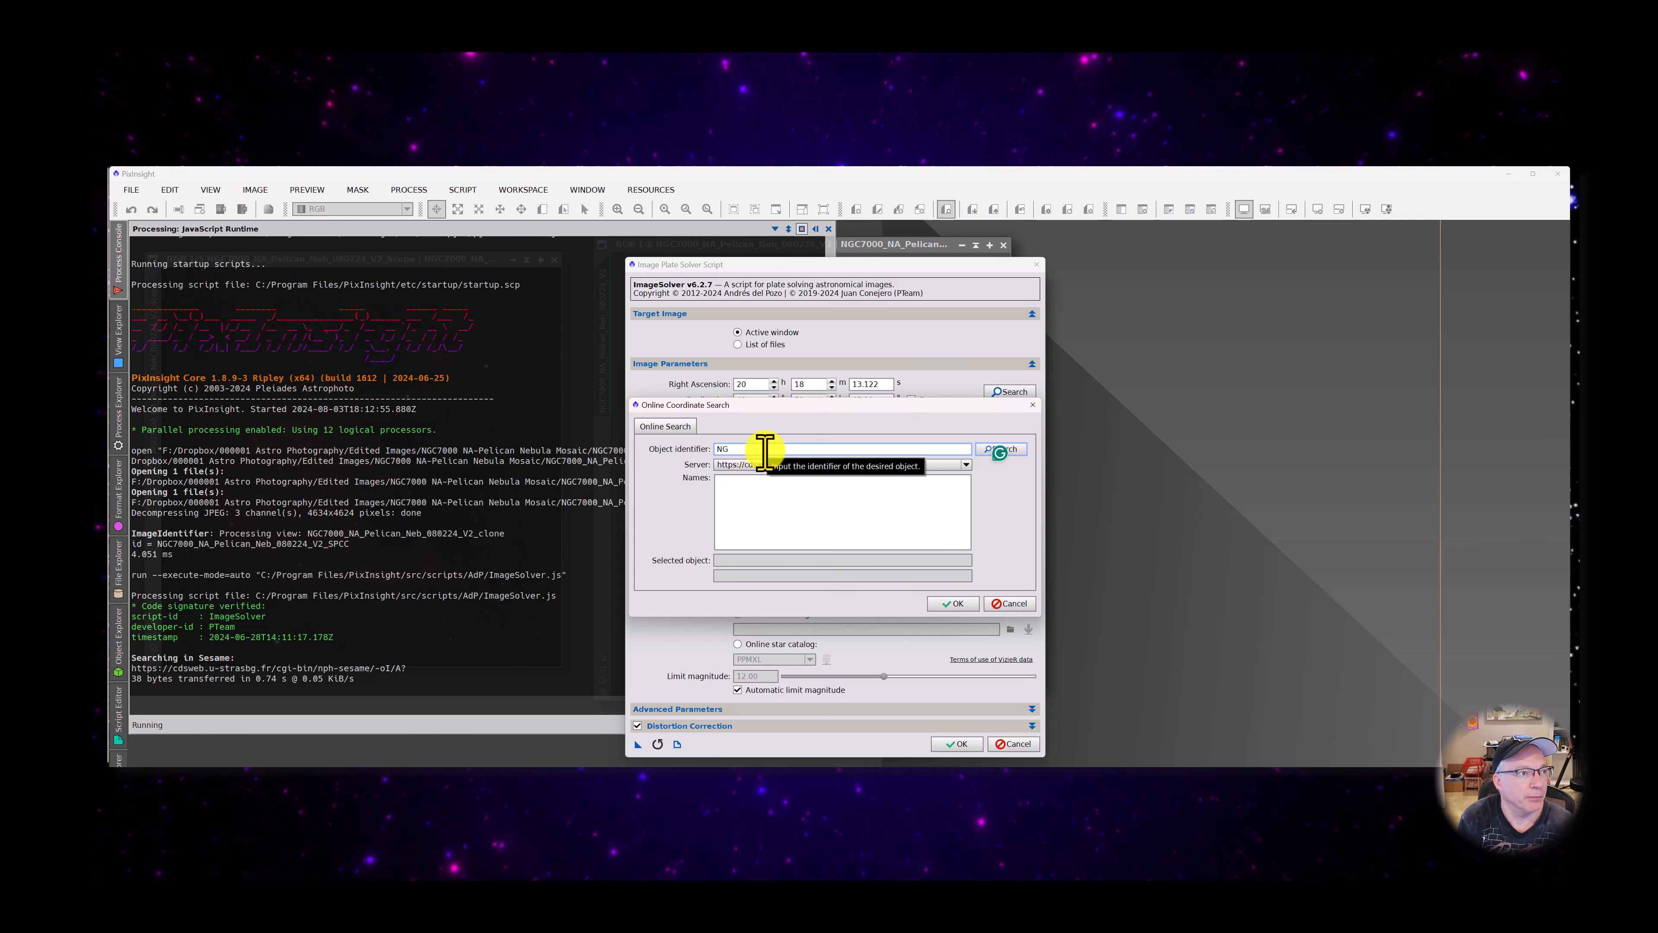
type("C")
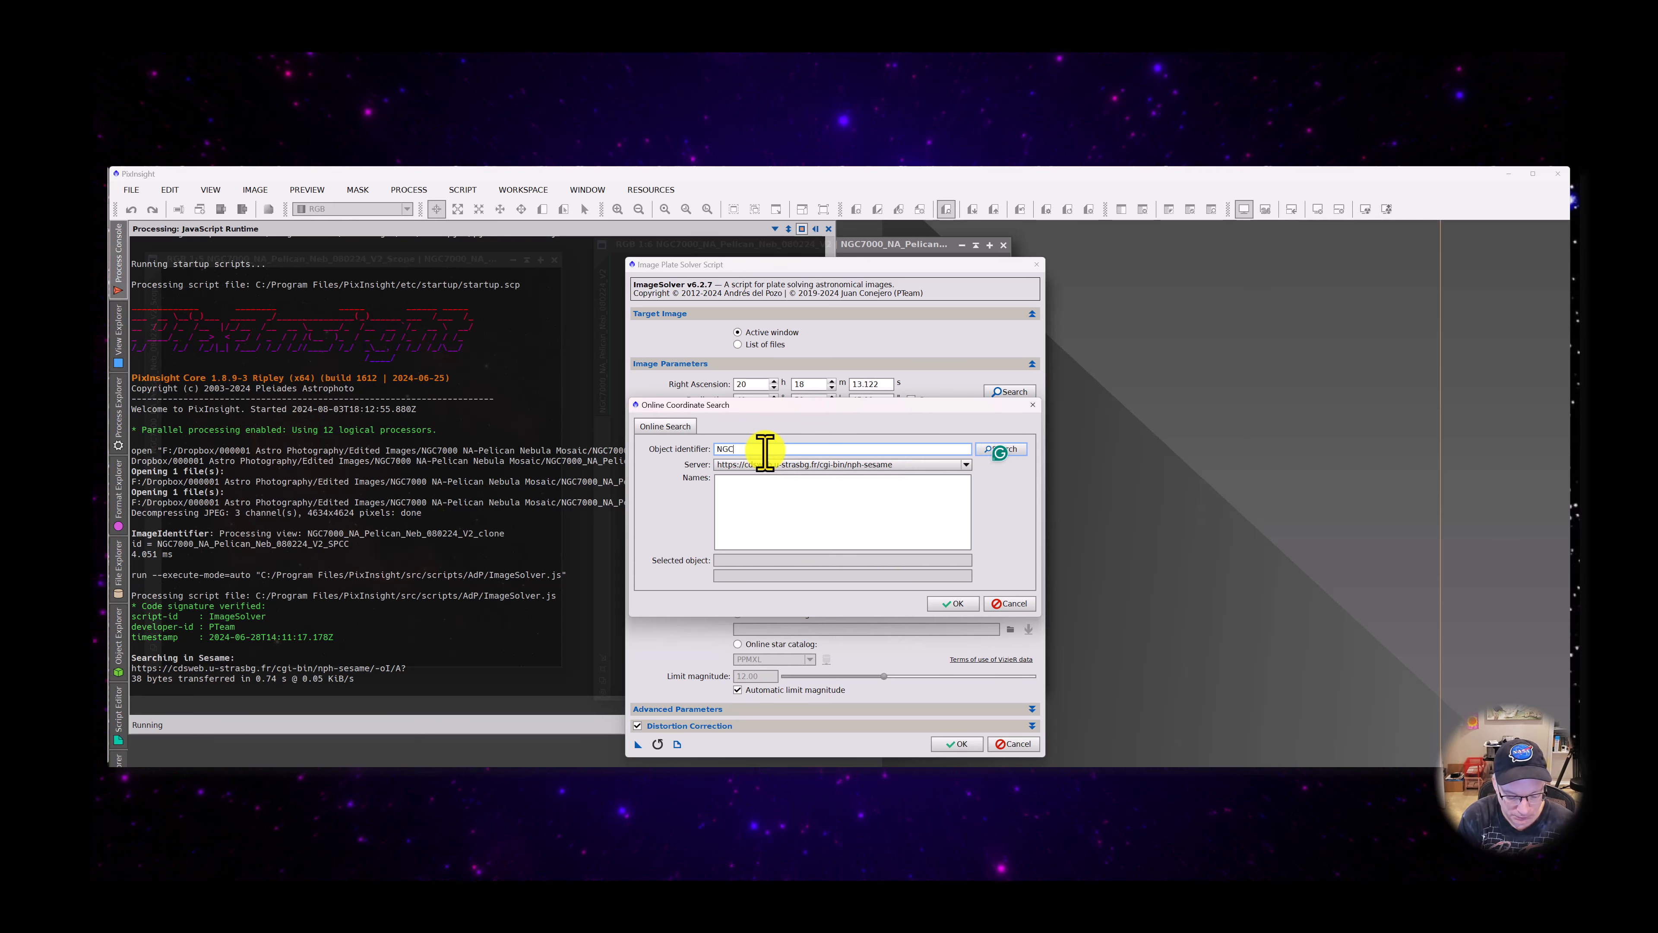
type("7000")
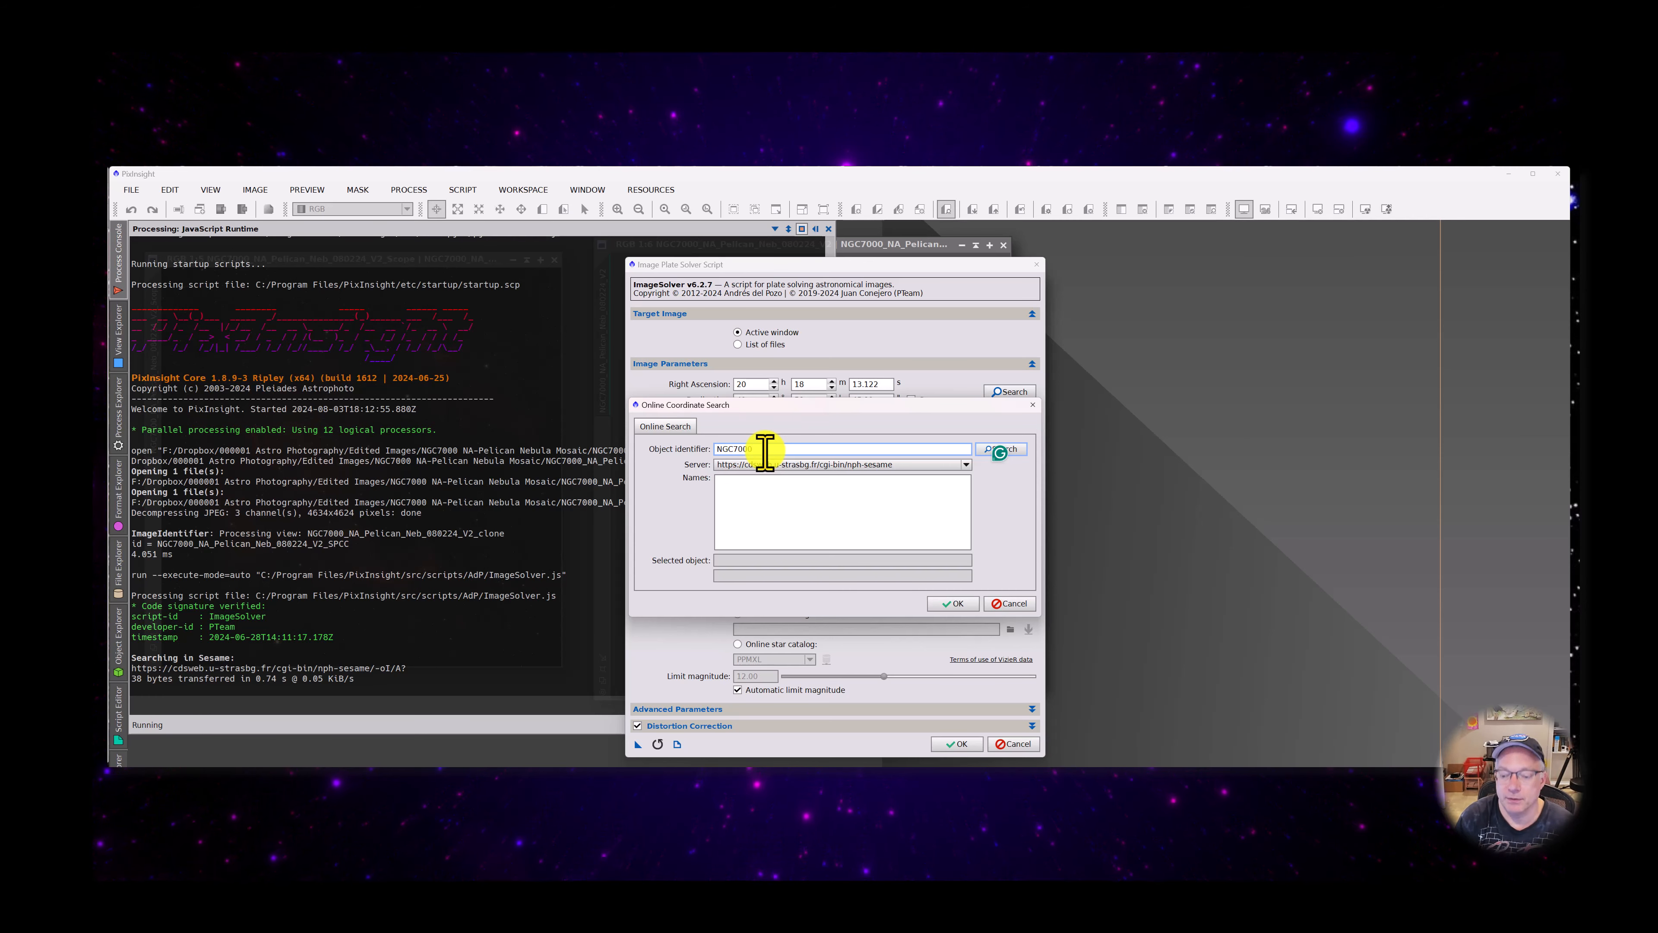
key("Return")
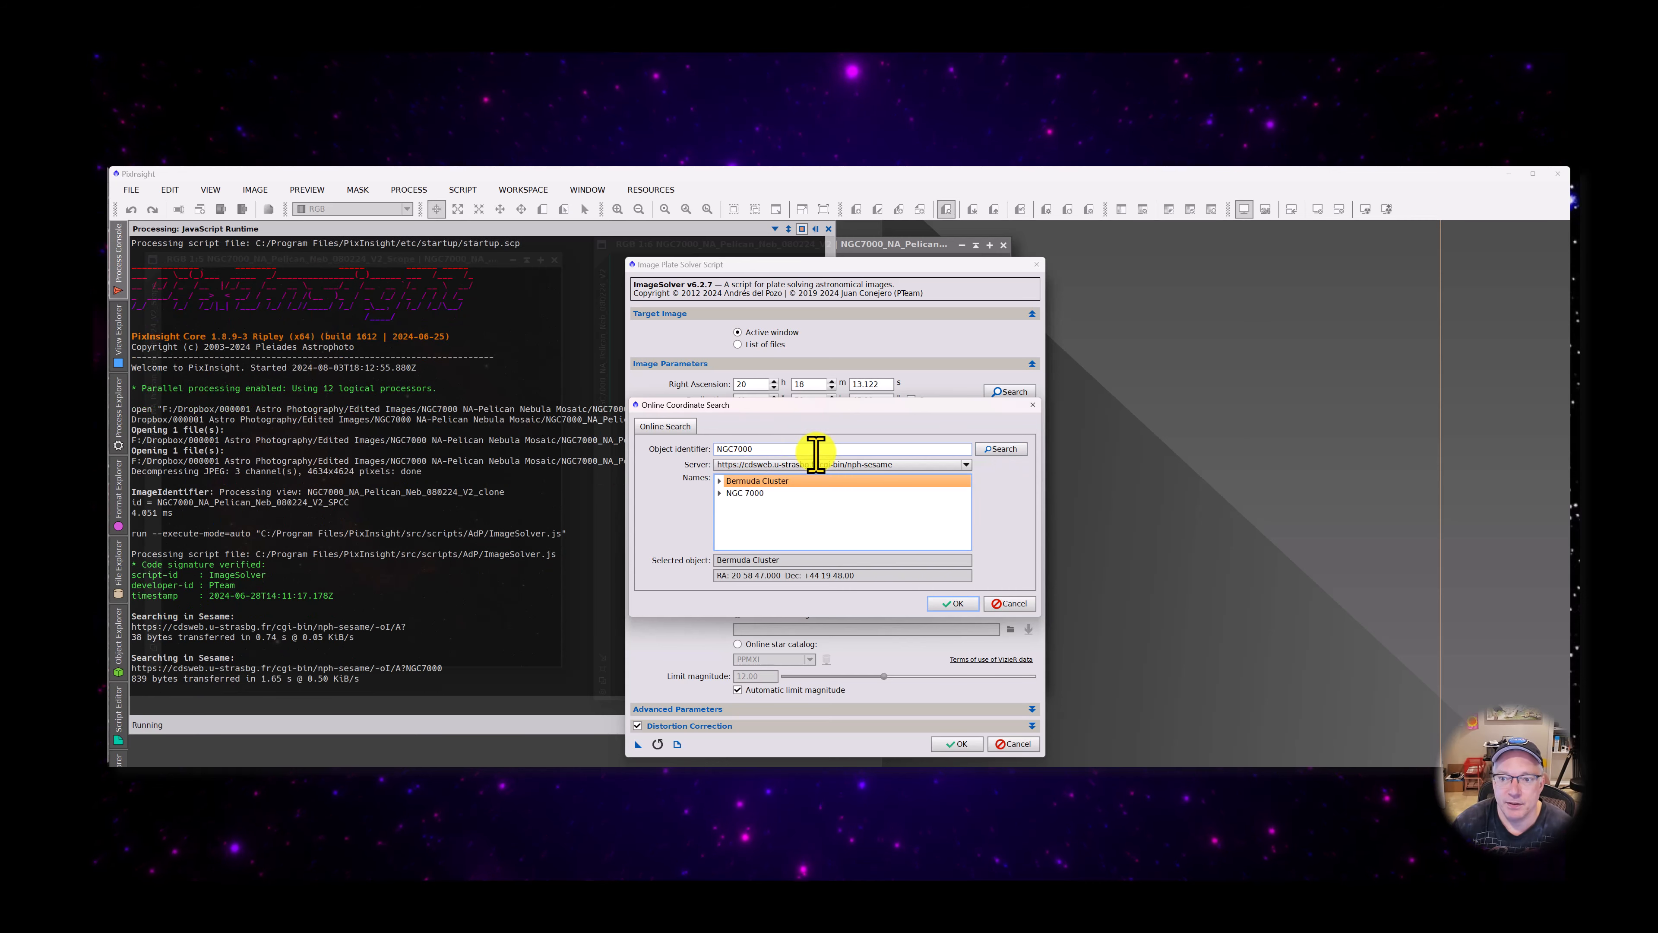
Choose North America Nebula under Bermuda Cluster as the solver's target coordinates and run the plate solve
left_click(719, 494)
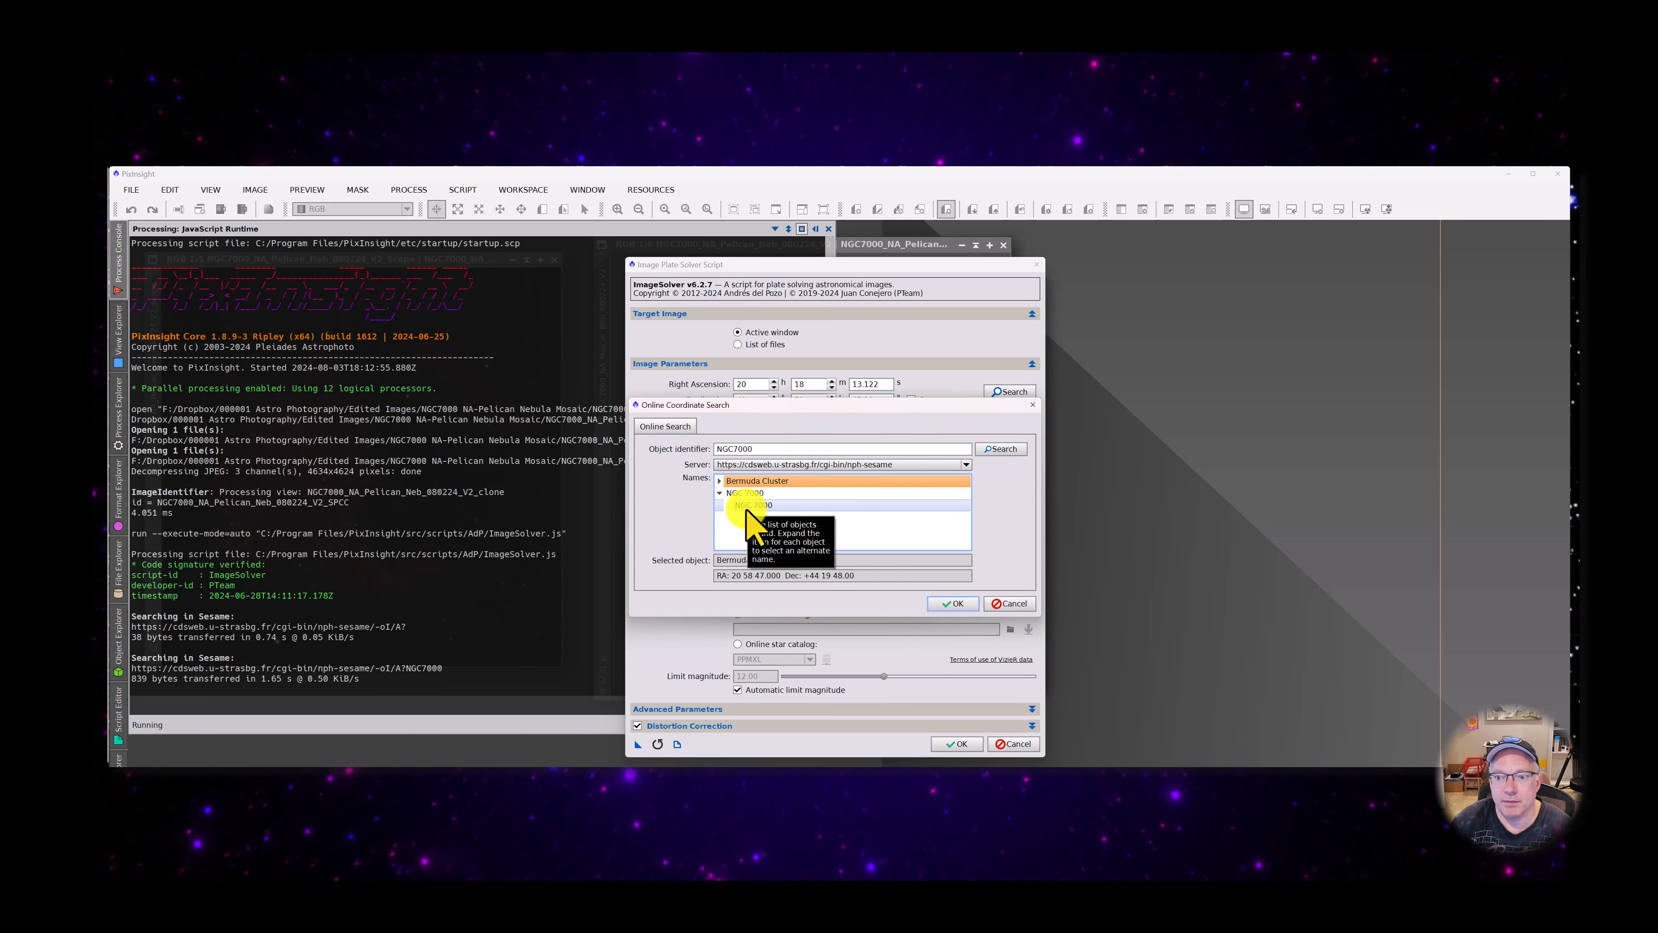
left_click(746, 507)
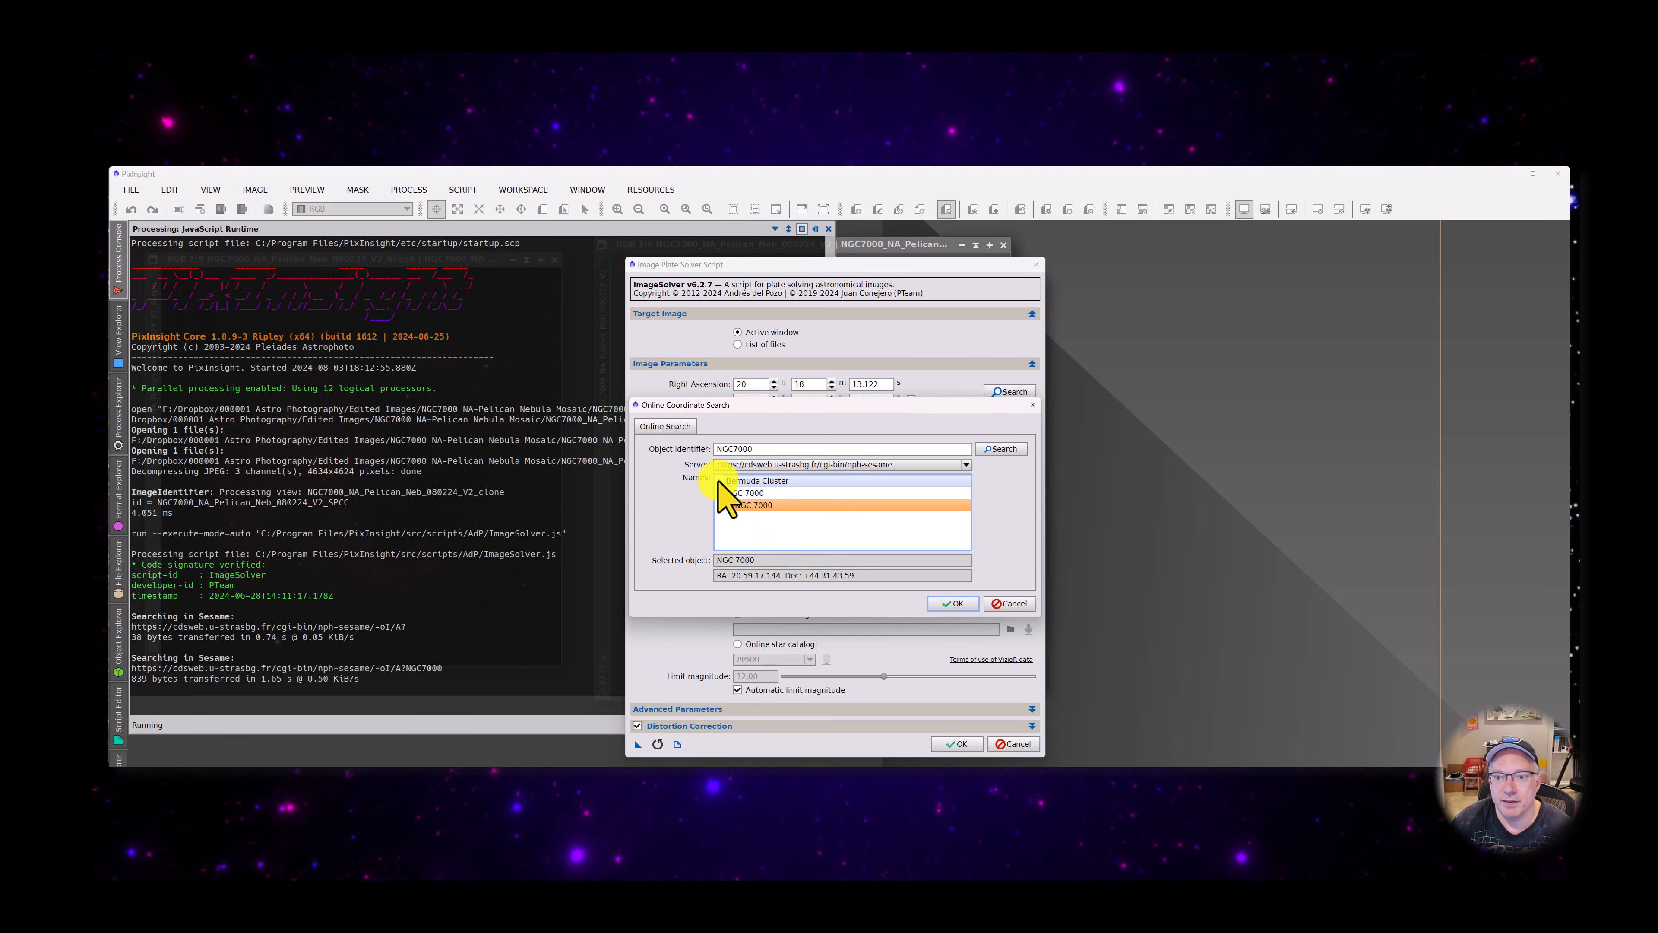
left_click(719, 480)
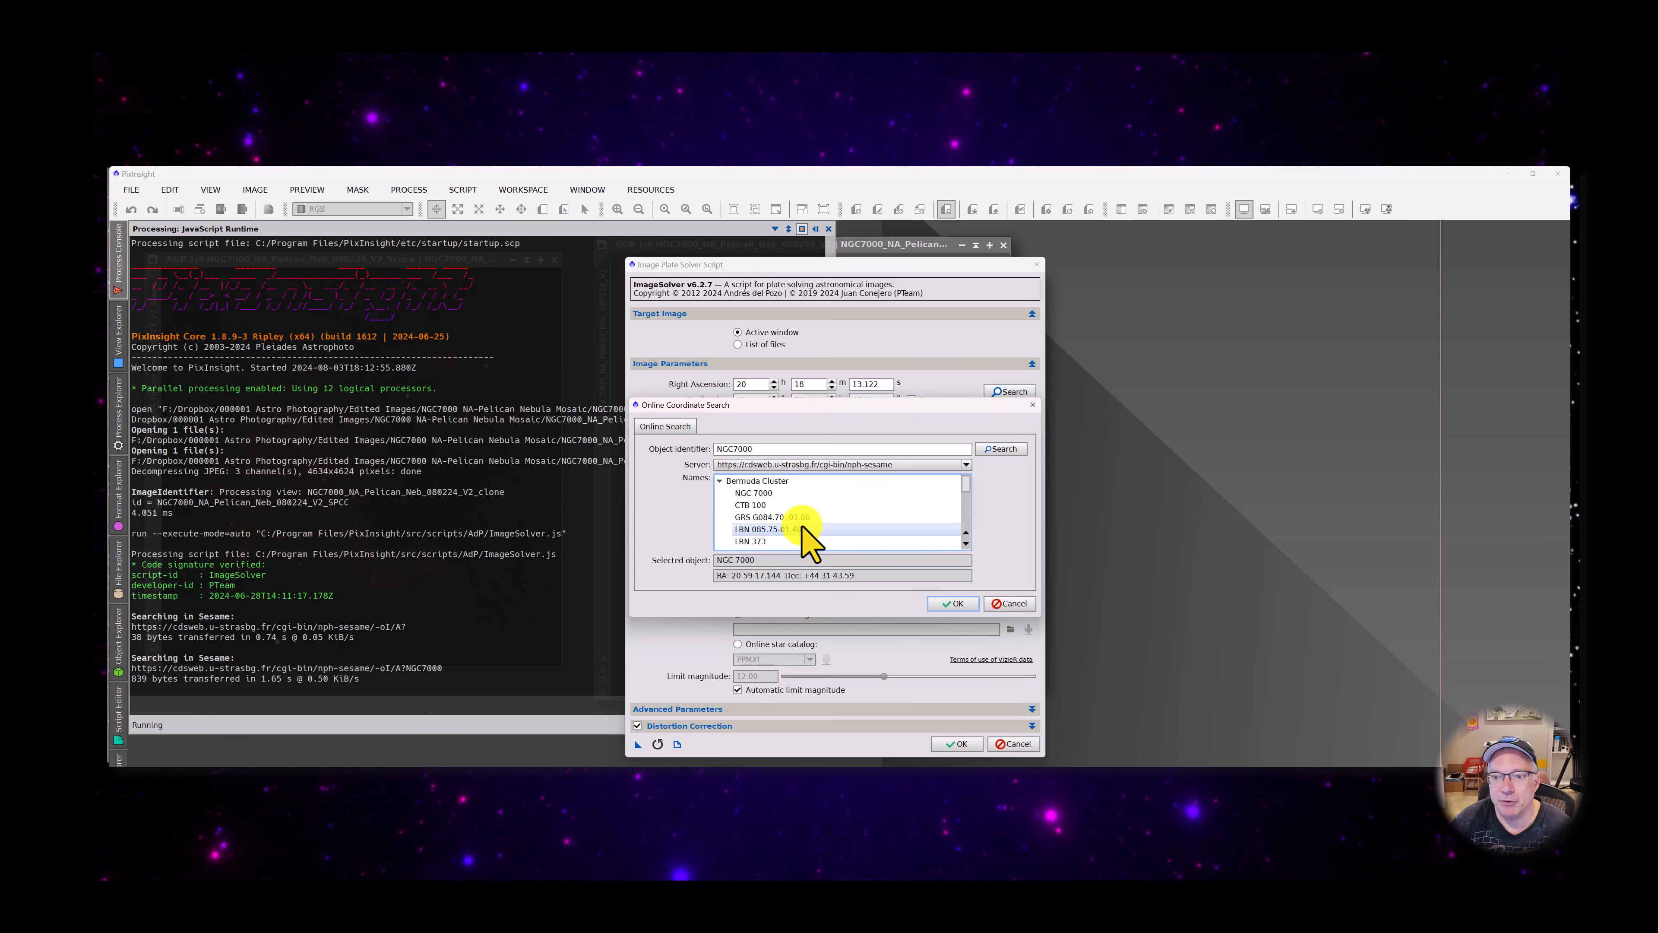
scroll(806, 536, "down", 5)
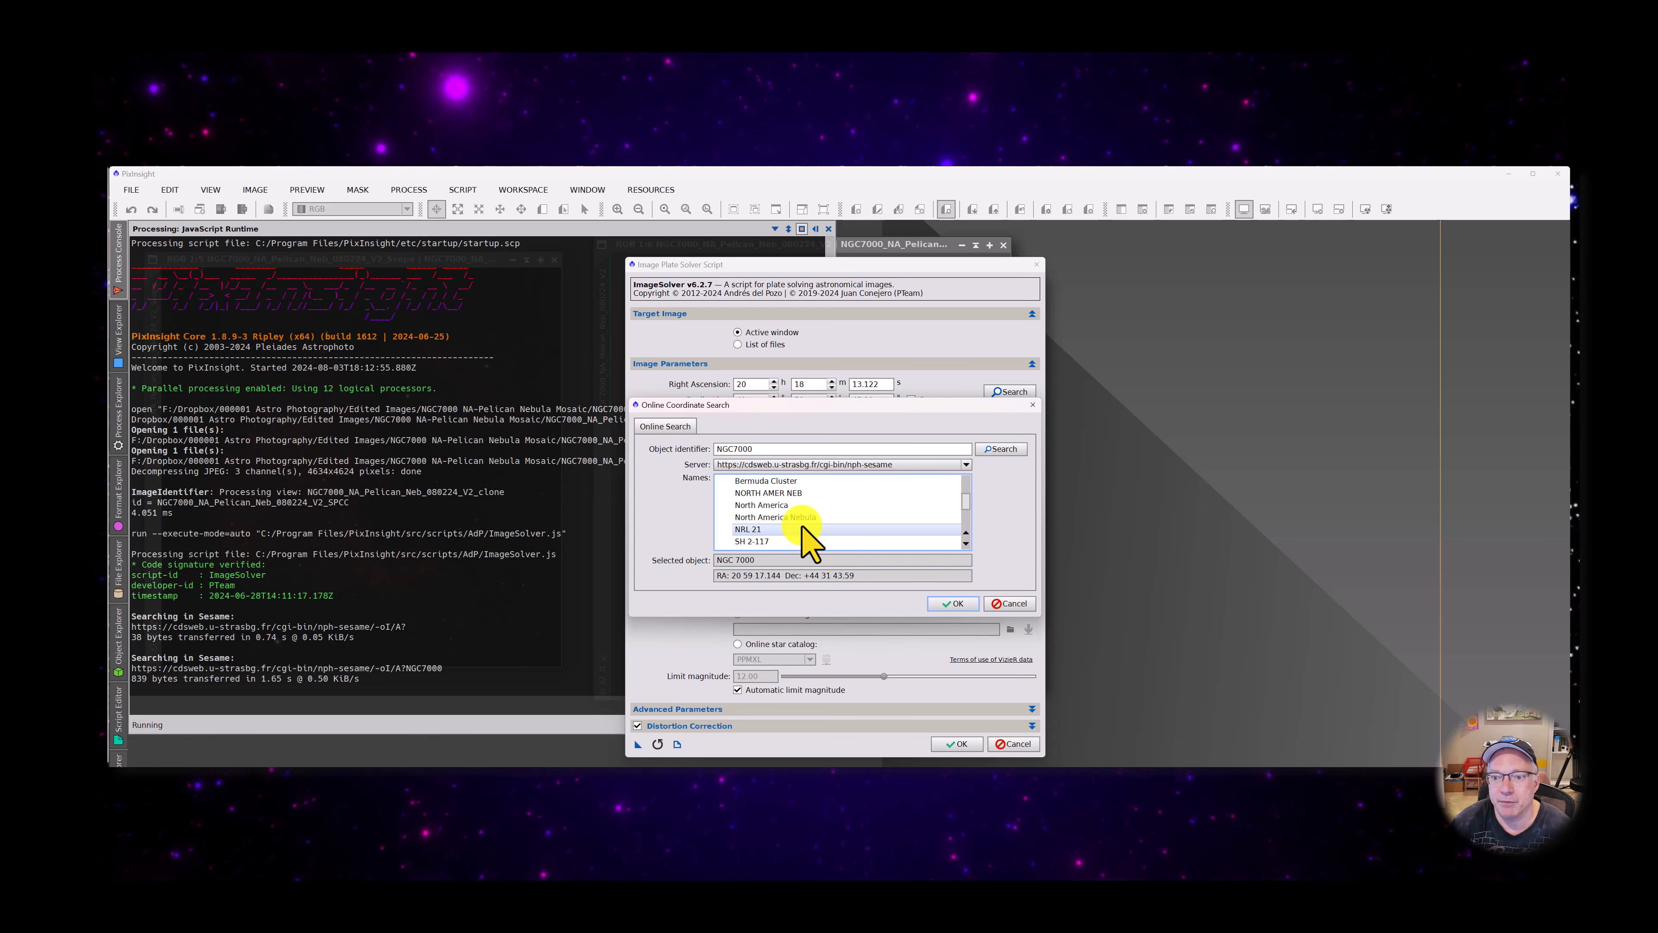
scroll(795, 516, "down", 2)
left_click(789, 517)
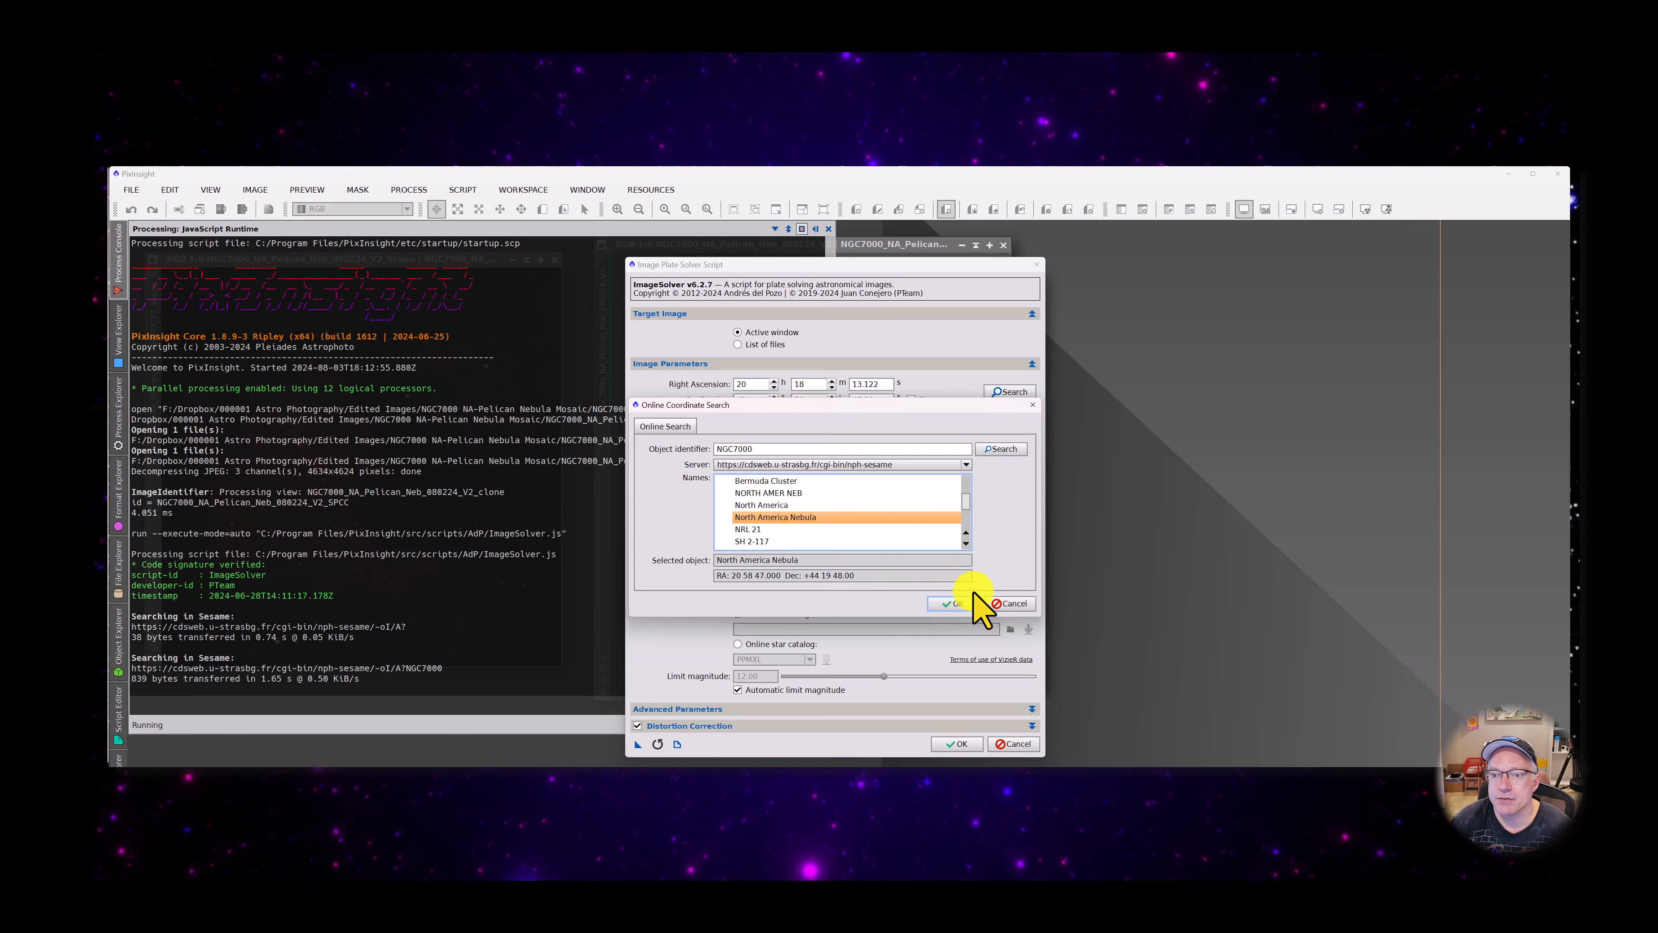
left_click(957, 605)
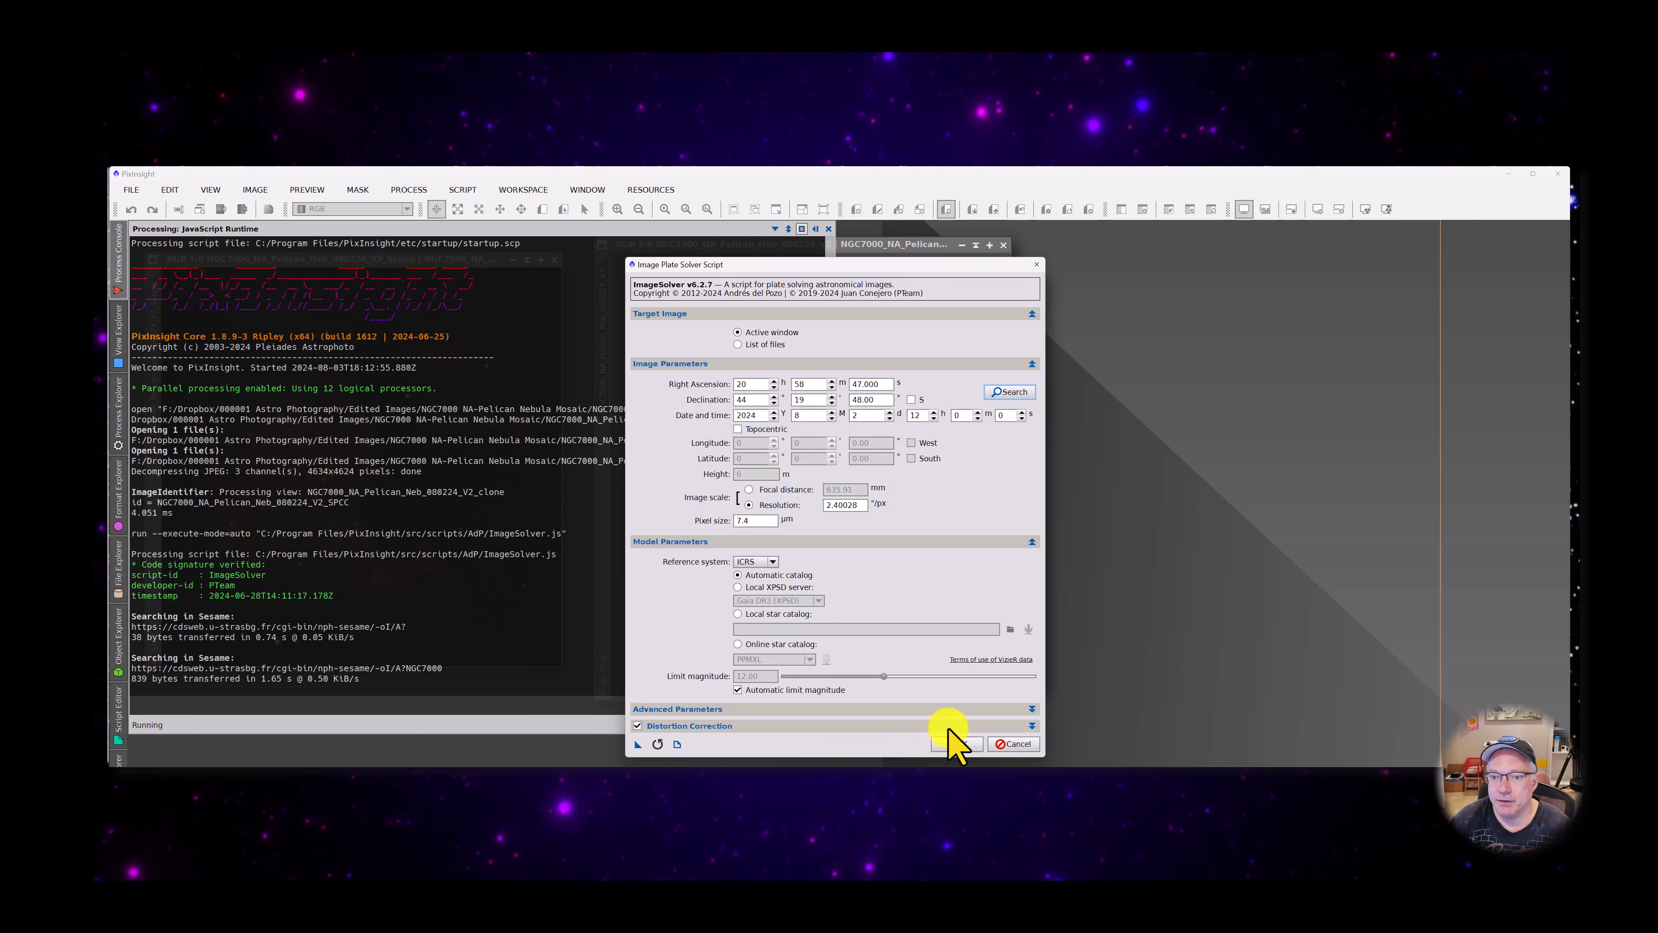
left_click(955, 744)
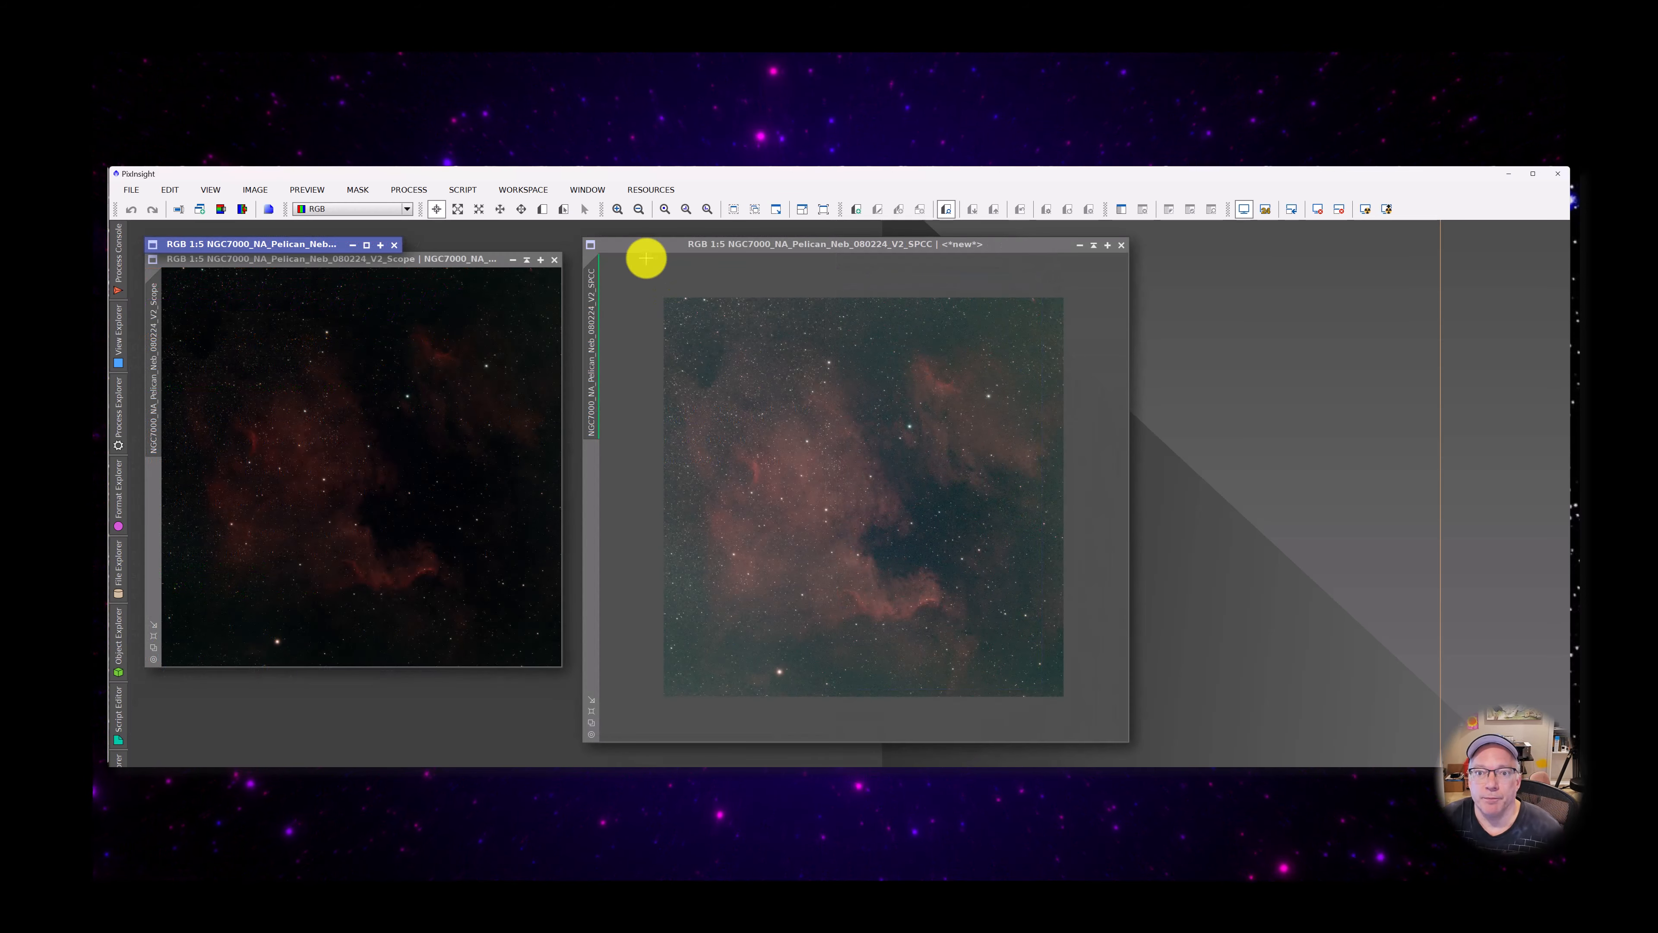
Duplicate the plate-solved V2_SPCC image and set the copy's identifier to NGC7000_NA_Pelican_Neb_080224_V2_SPCC_GrapX
left_click_drag(665, 247, 688, 247)
left_click_drag(615, 353, 1175, 262)
double_click(1134, 379)
left_click(918, 515)
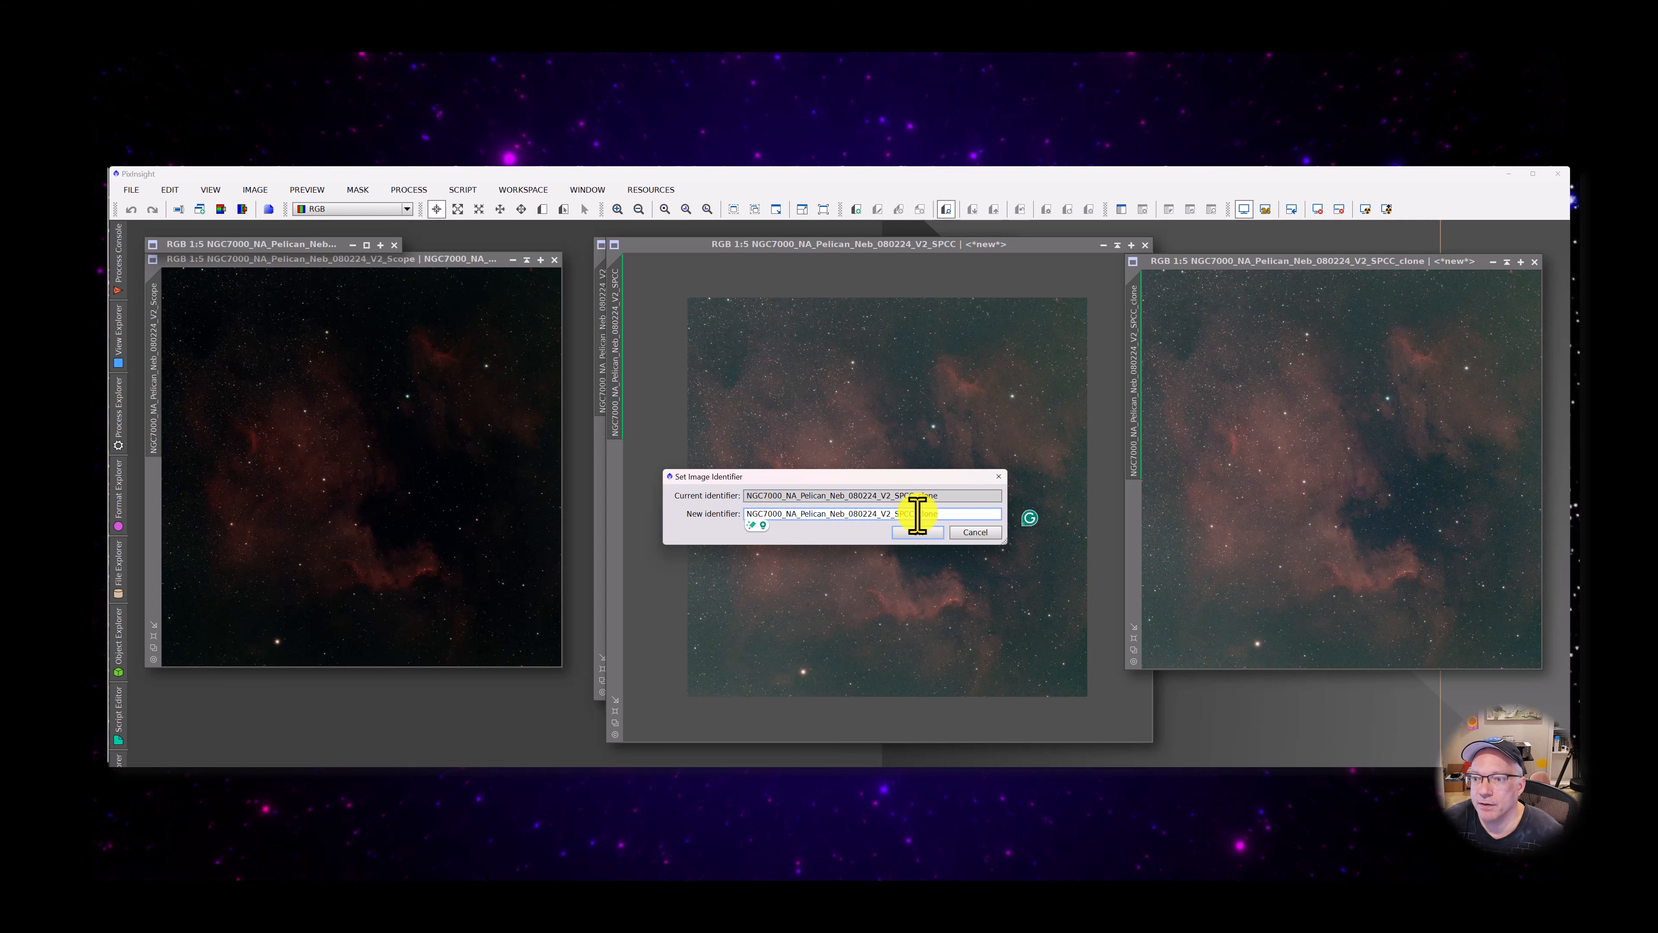
left_click_drag(918, 515, 1018, 516)
type("GR")
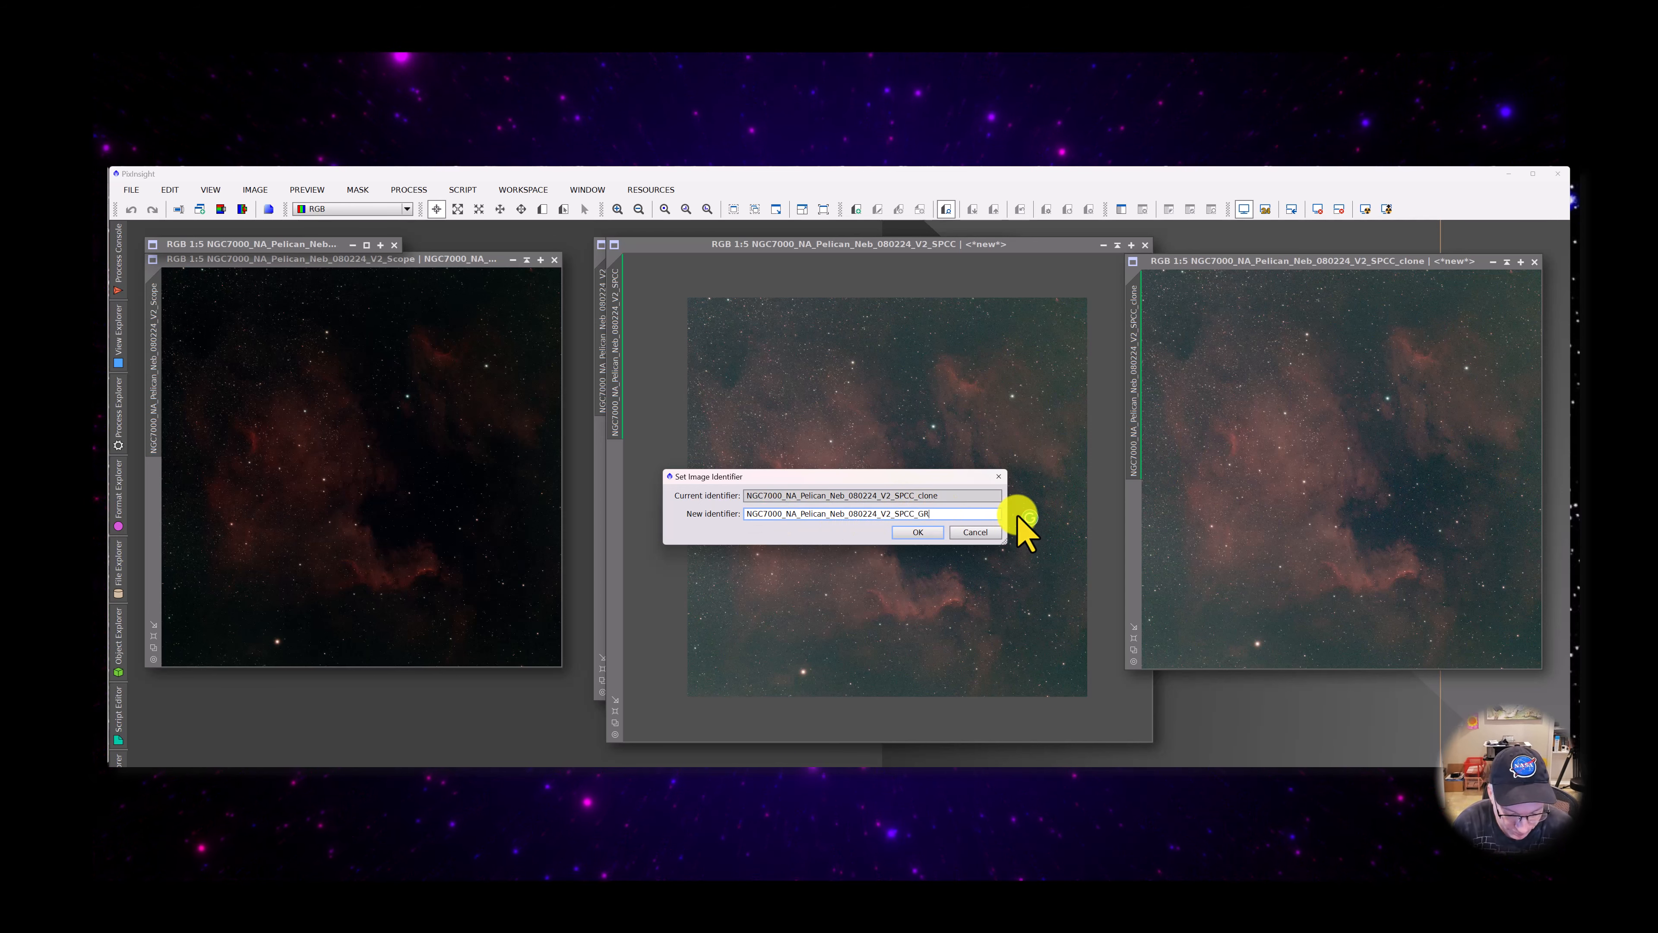
type("AP")
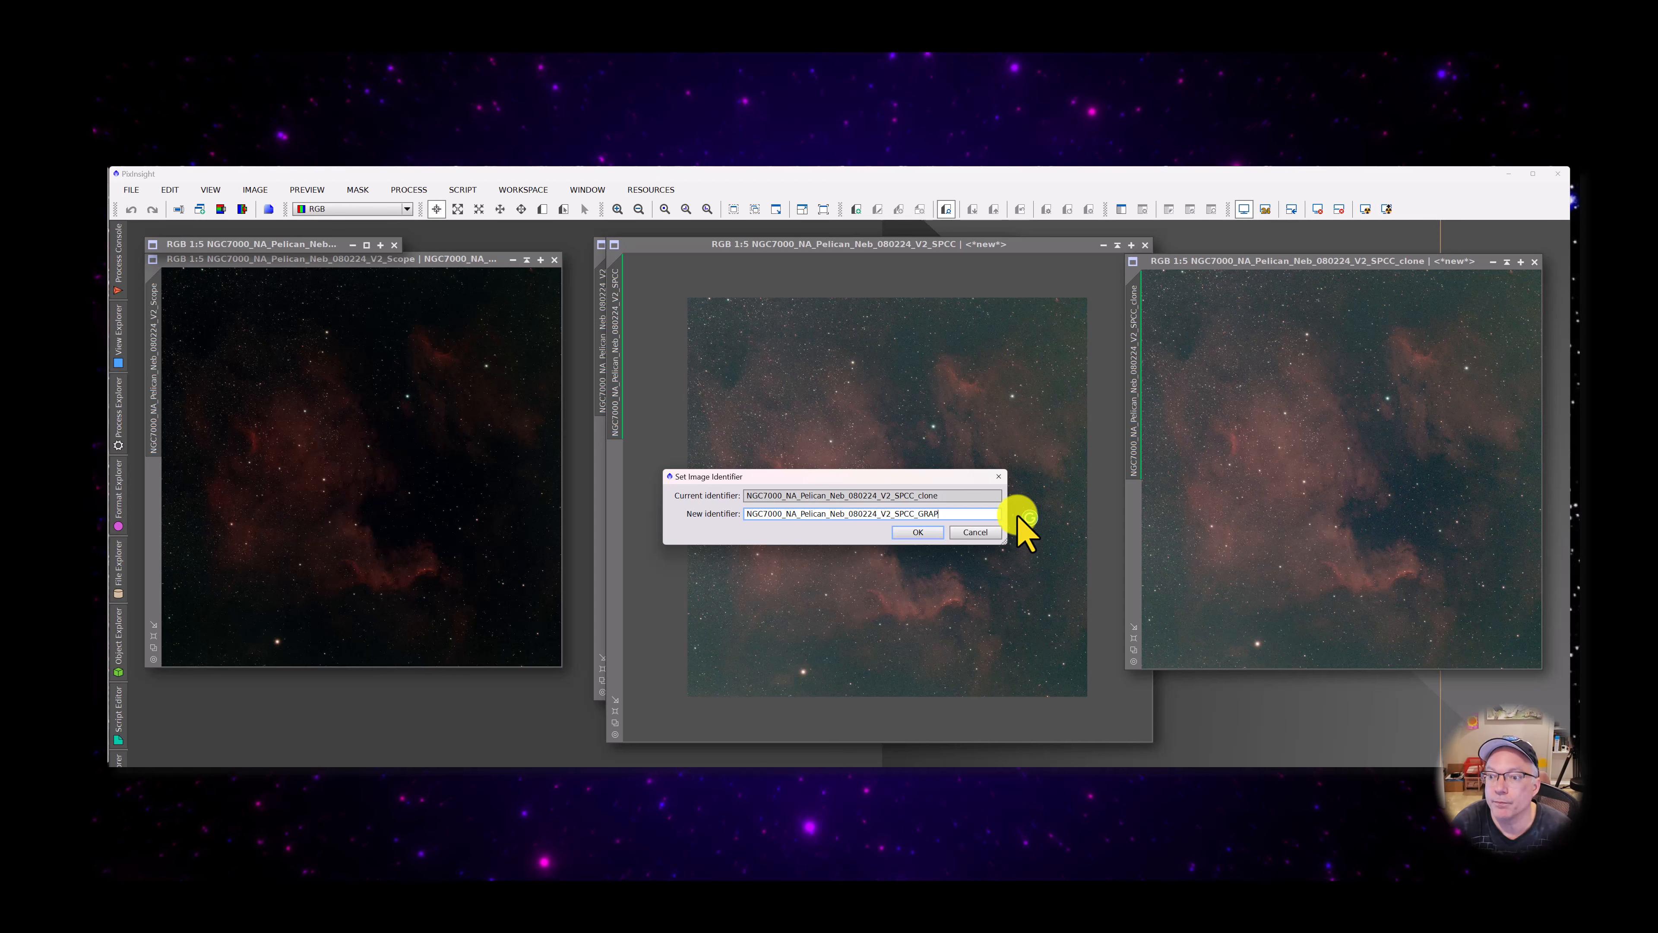
key("BackSpace")
key("BackSpace")
type("ra")
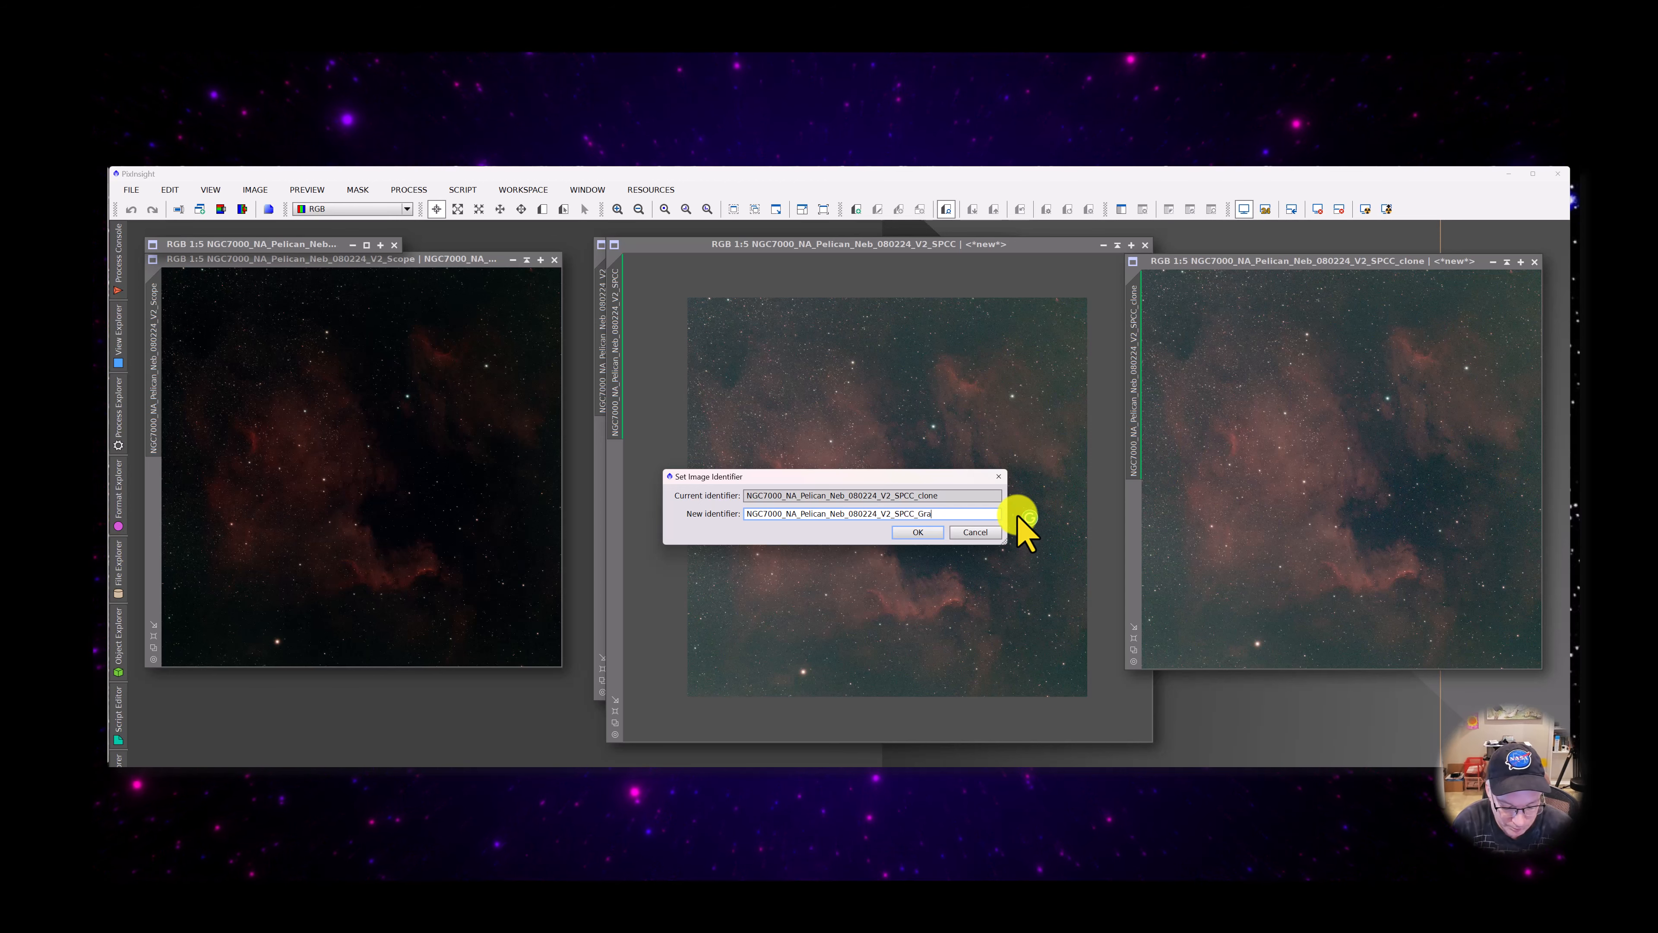
type("pX")
key("Return")
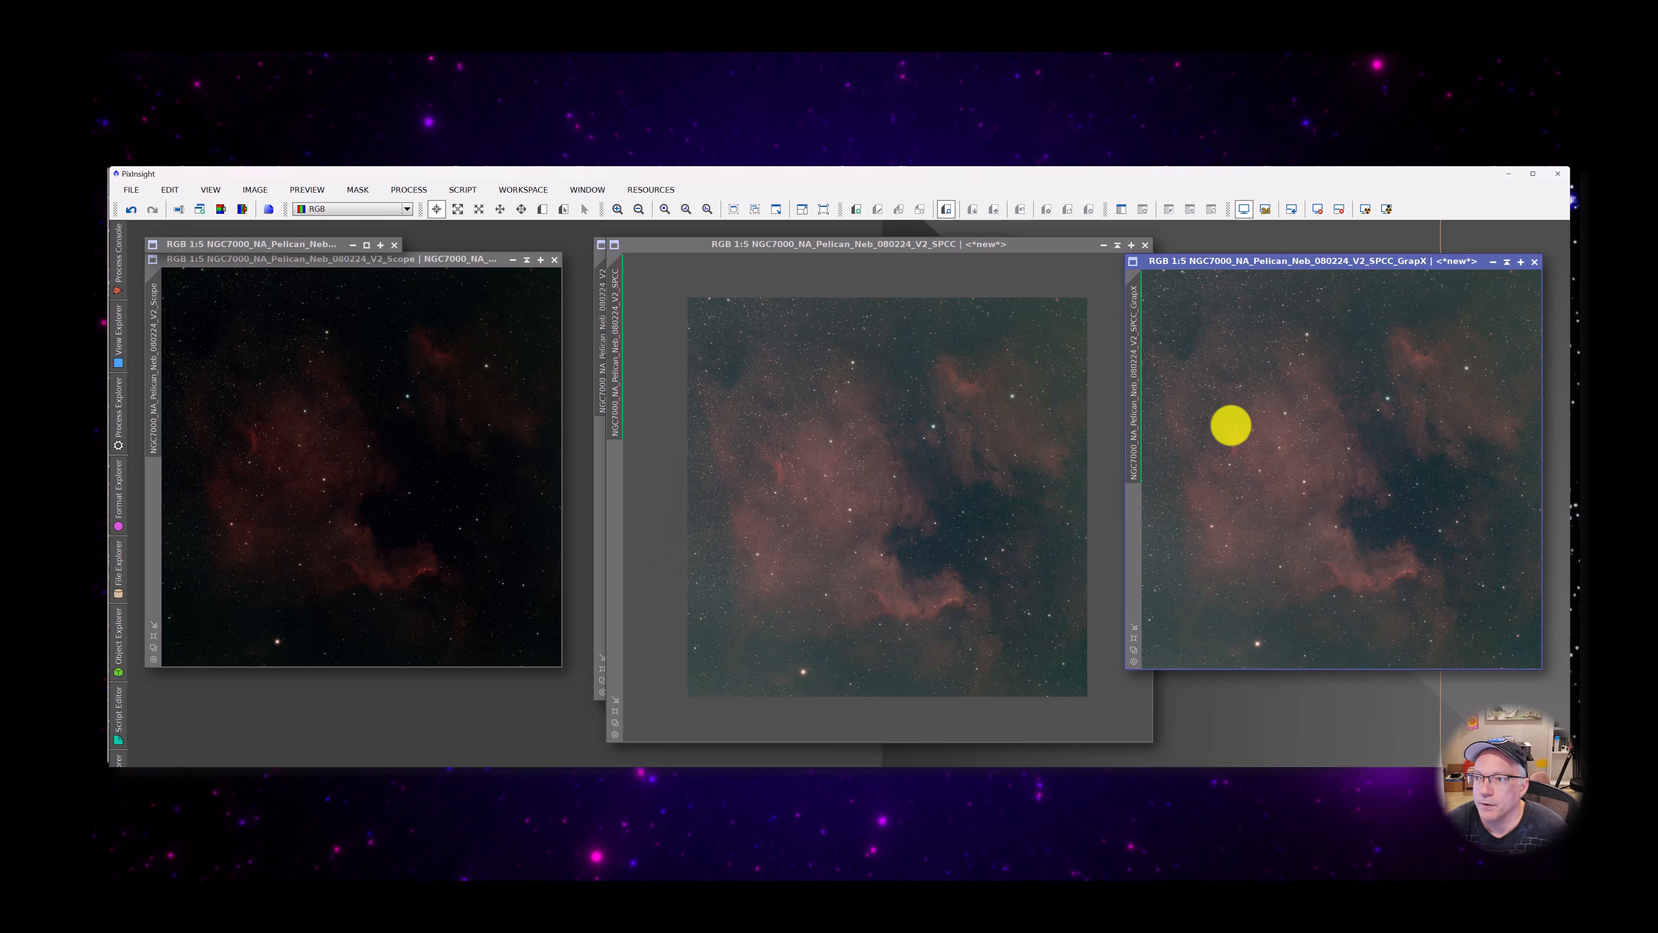
Make the V2_SPCC image active and open the SpectrophotometricColorCalibration process
left_click(750, 302)
scroll(751, 302, "up", 1)
scroll(751, 302, "down", 1)
left_click(418, 190)
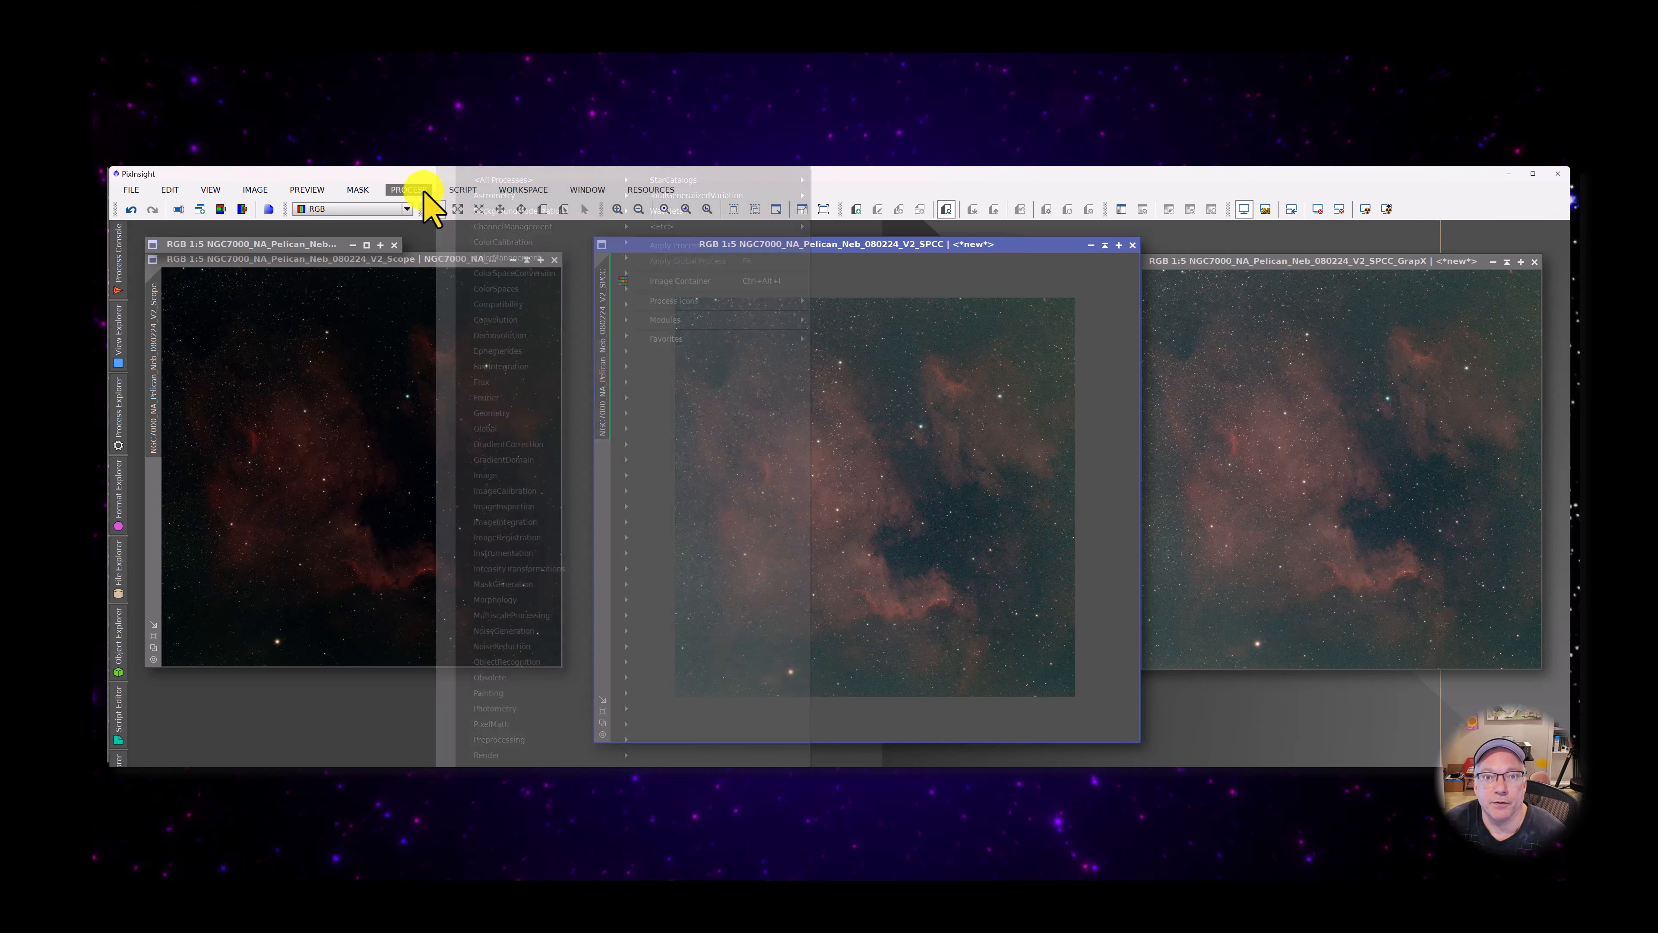
mouse_move(537, 183)
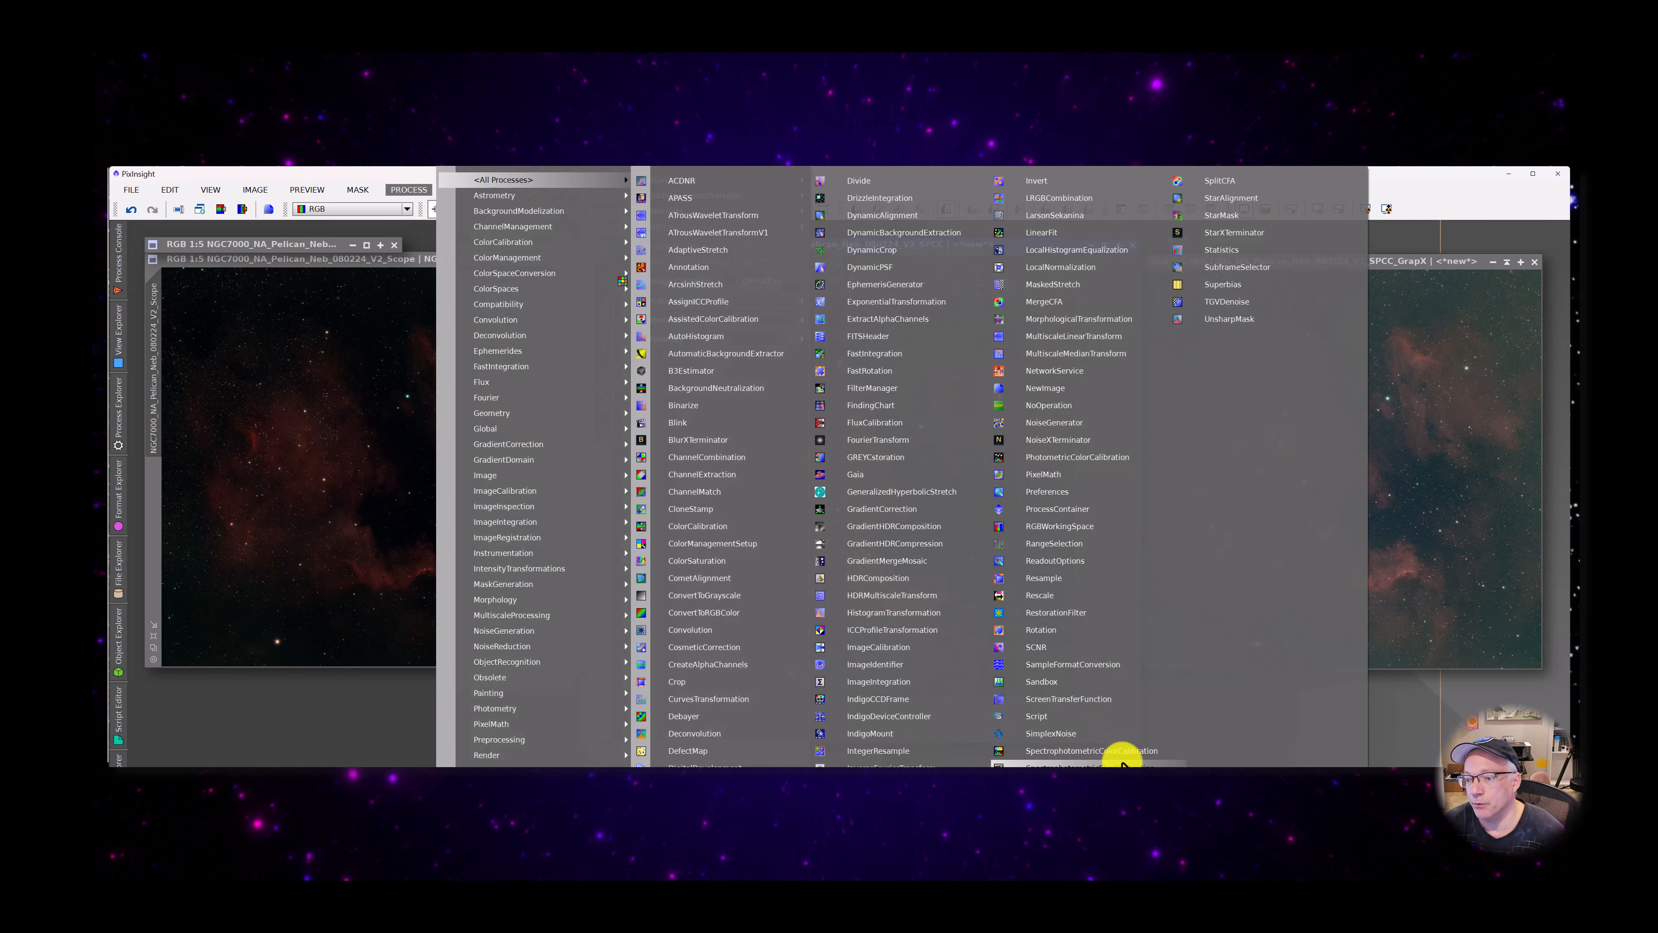
left_click(1098, 751)
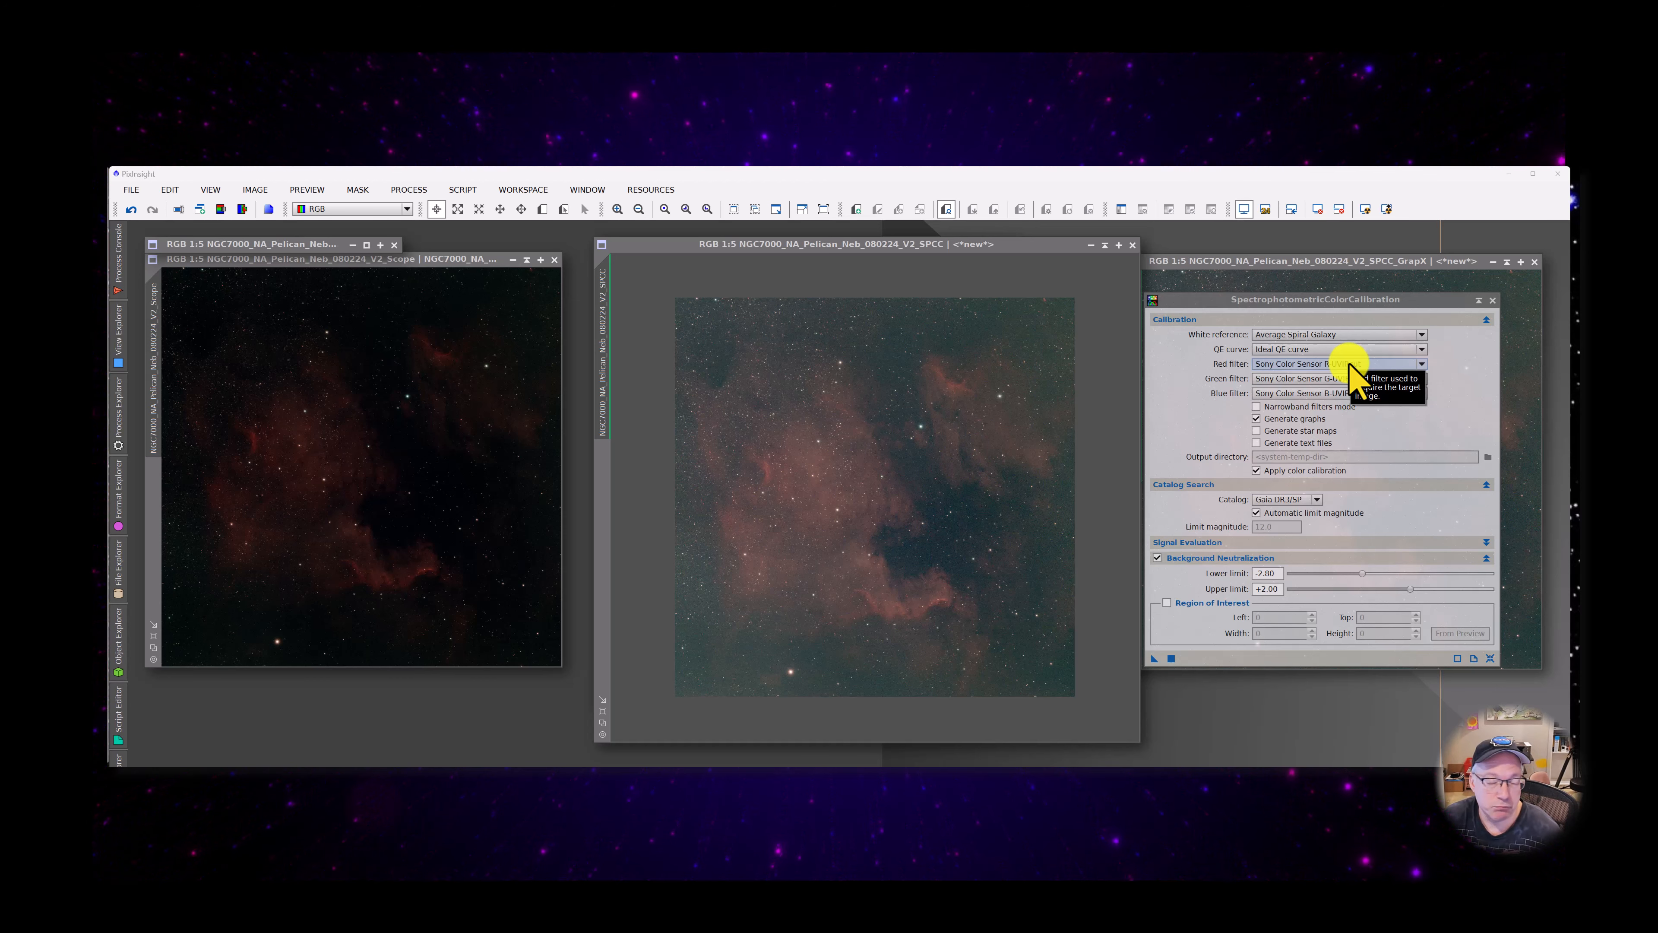
Set the calibration's red, green and blue filters to Sony Color Sensor R, G and B and apply it to the V2_SPCC image
left_click(1350, 366)
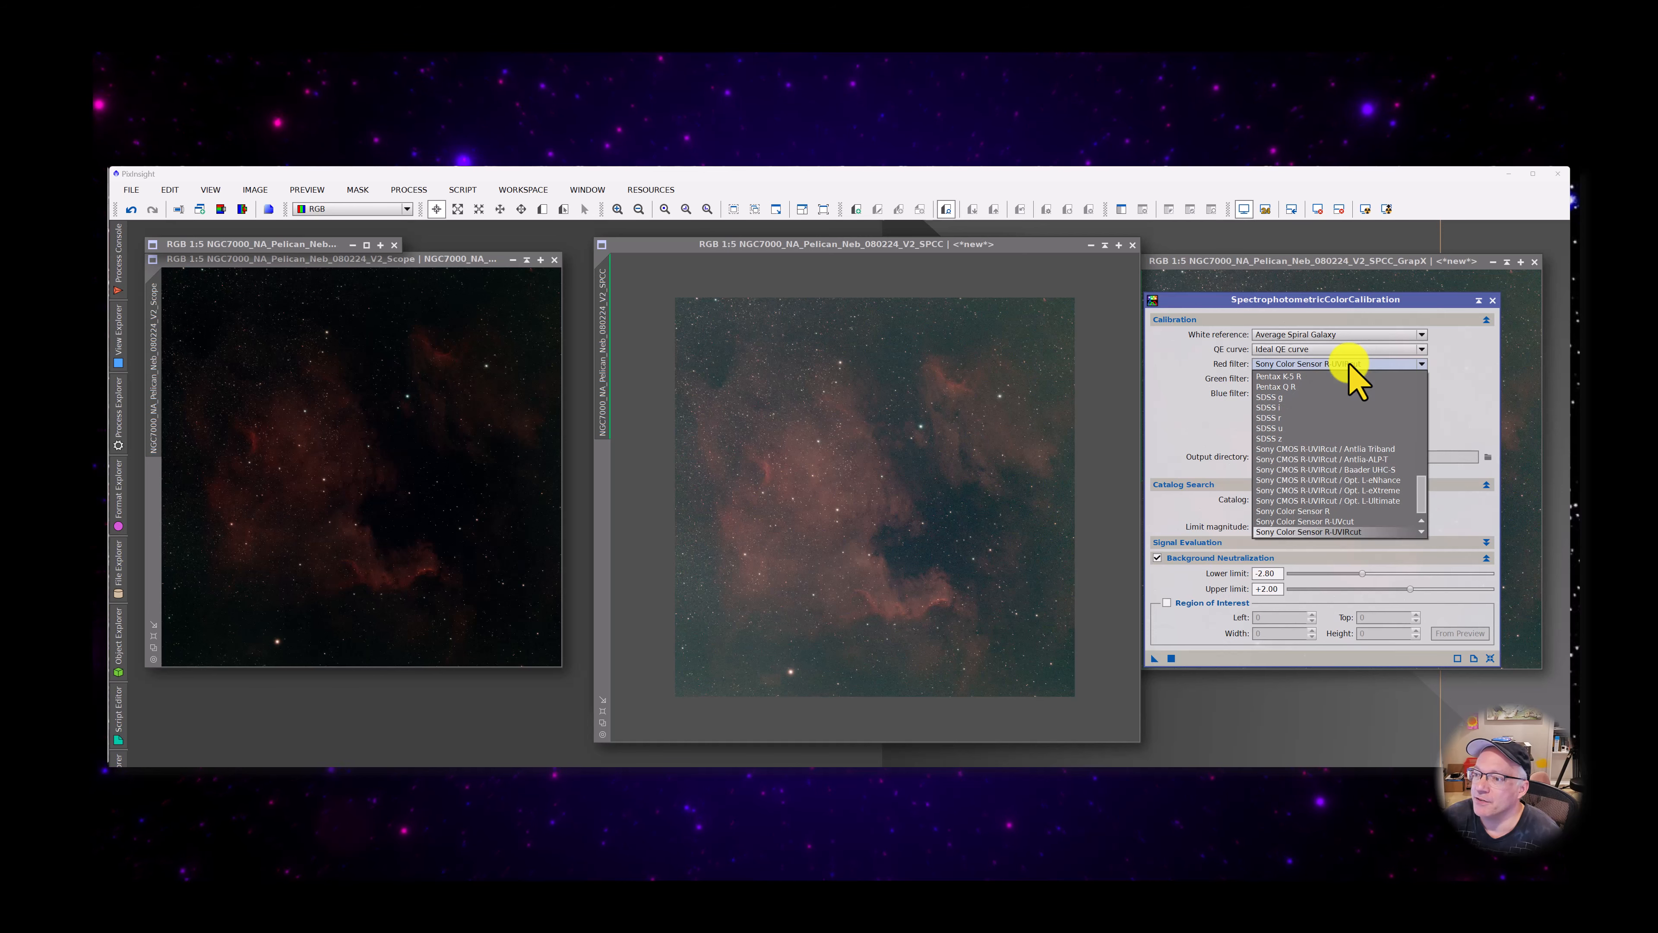
left_click(1391, 511)
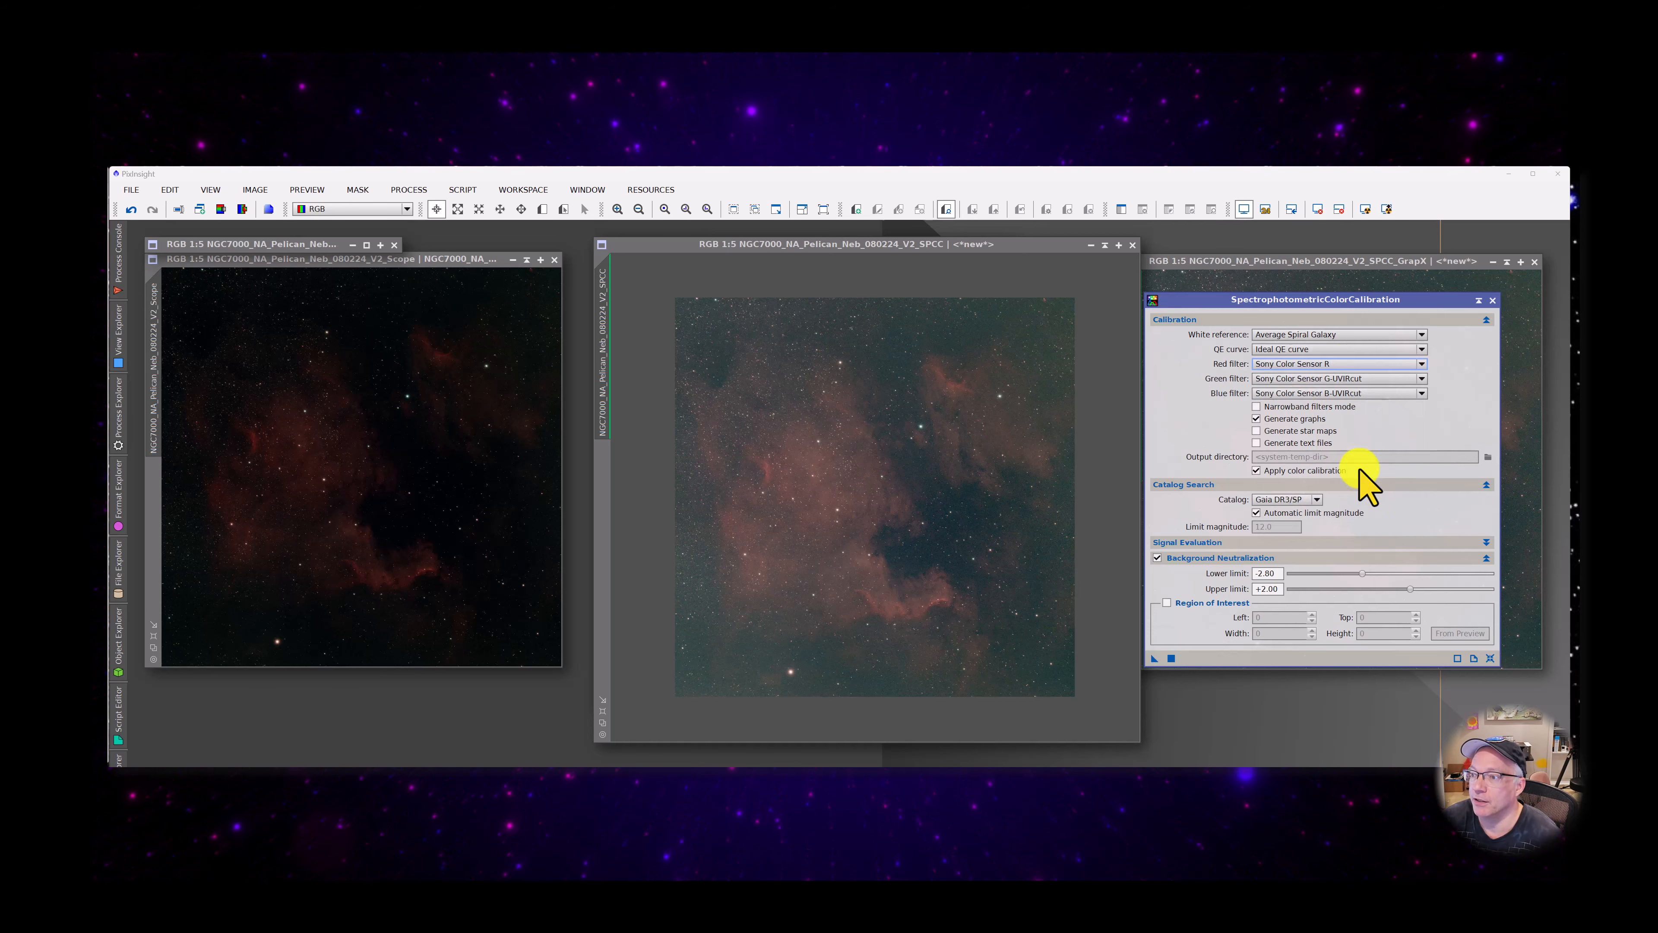
left_click(1358, 378)
left_click(1322, 526)
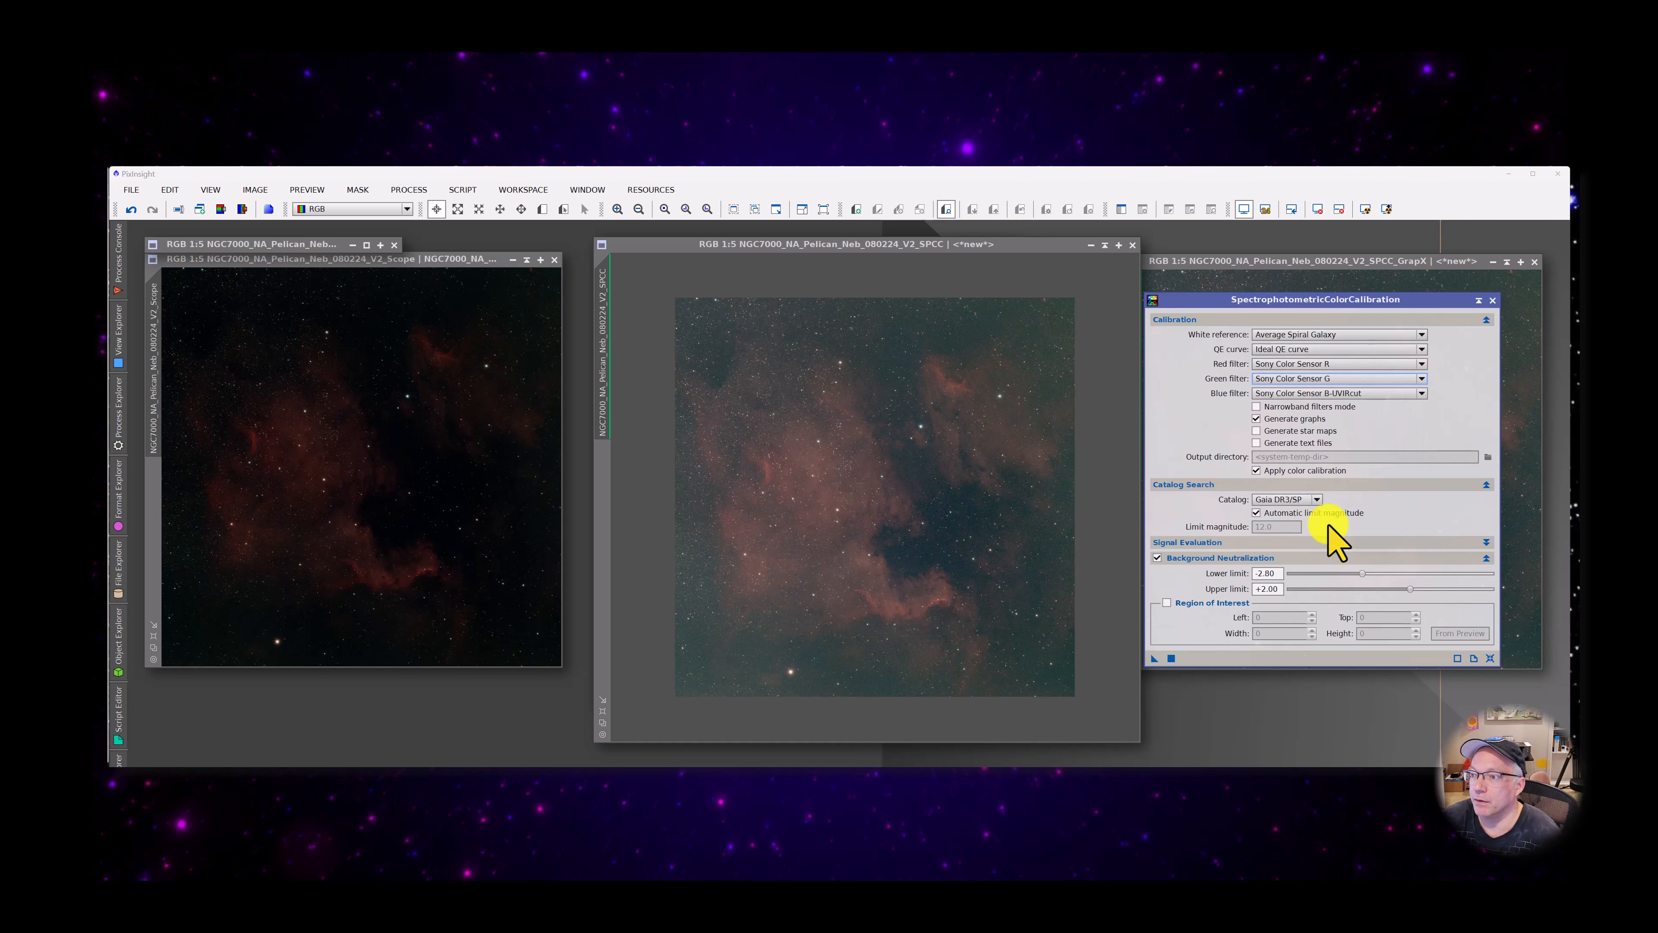
left_click(1353, 394)
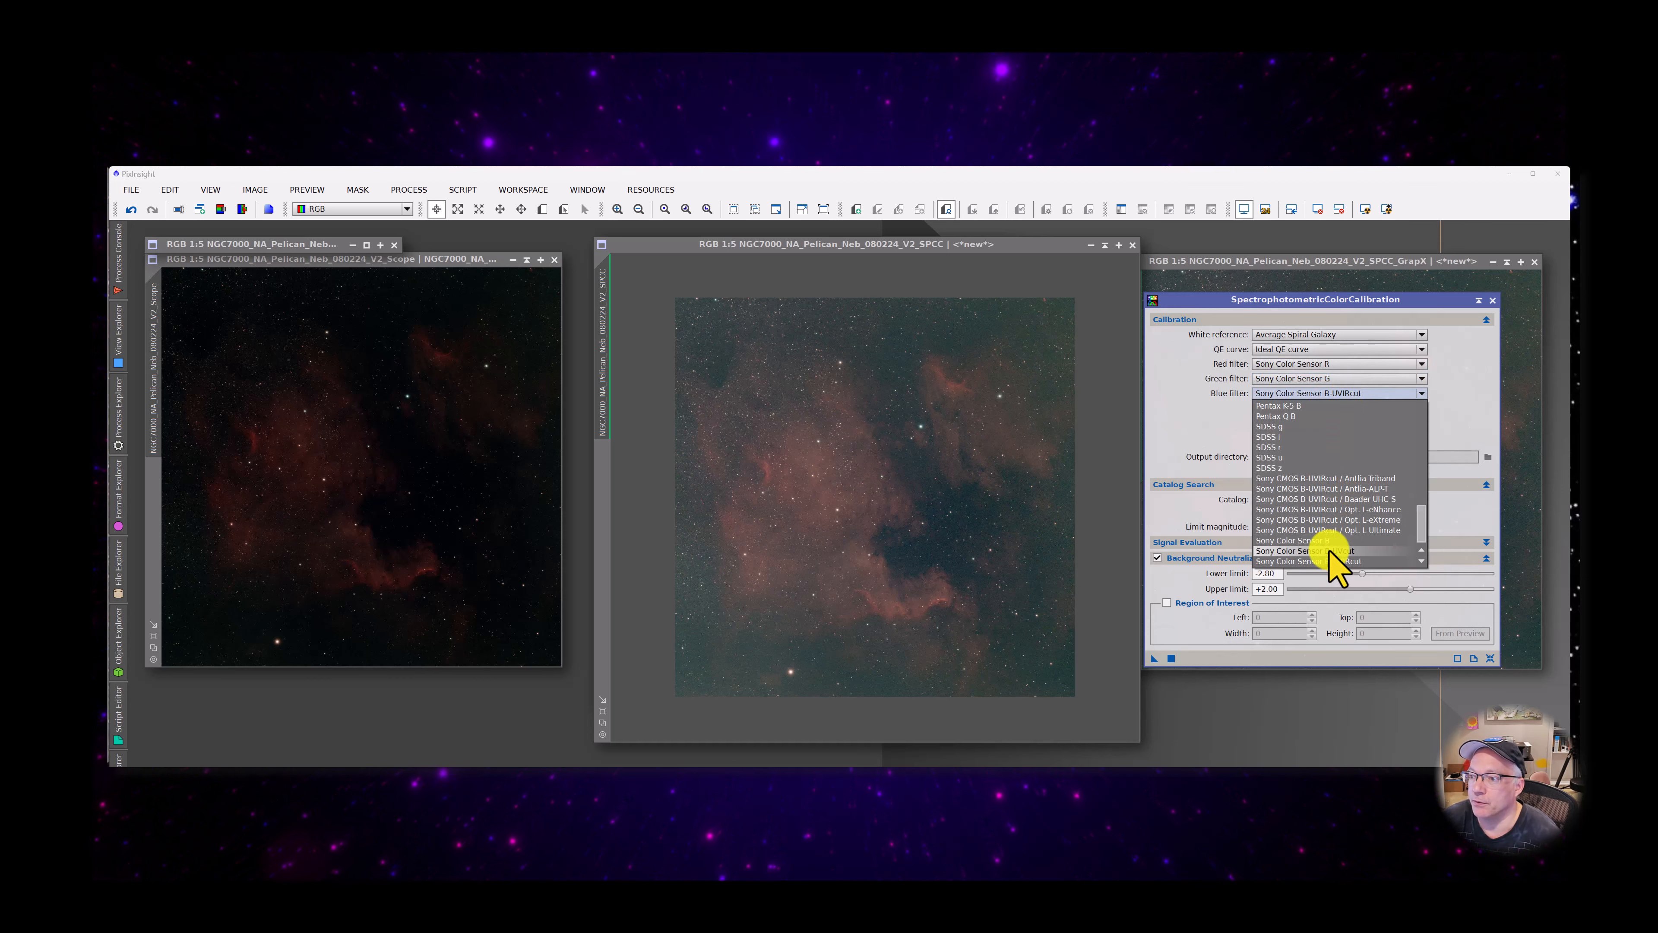
left_click(1328, 556)
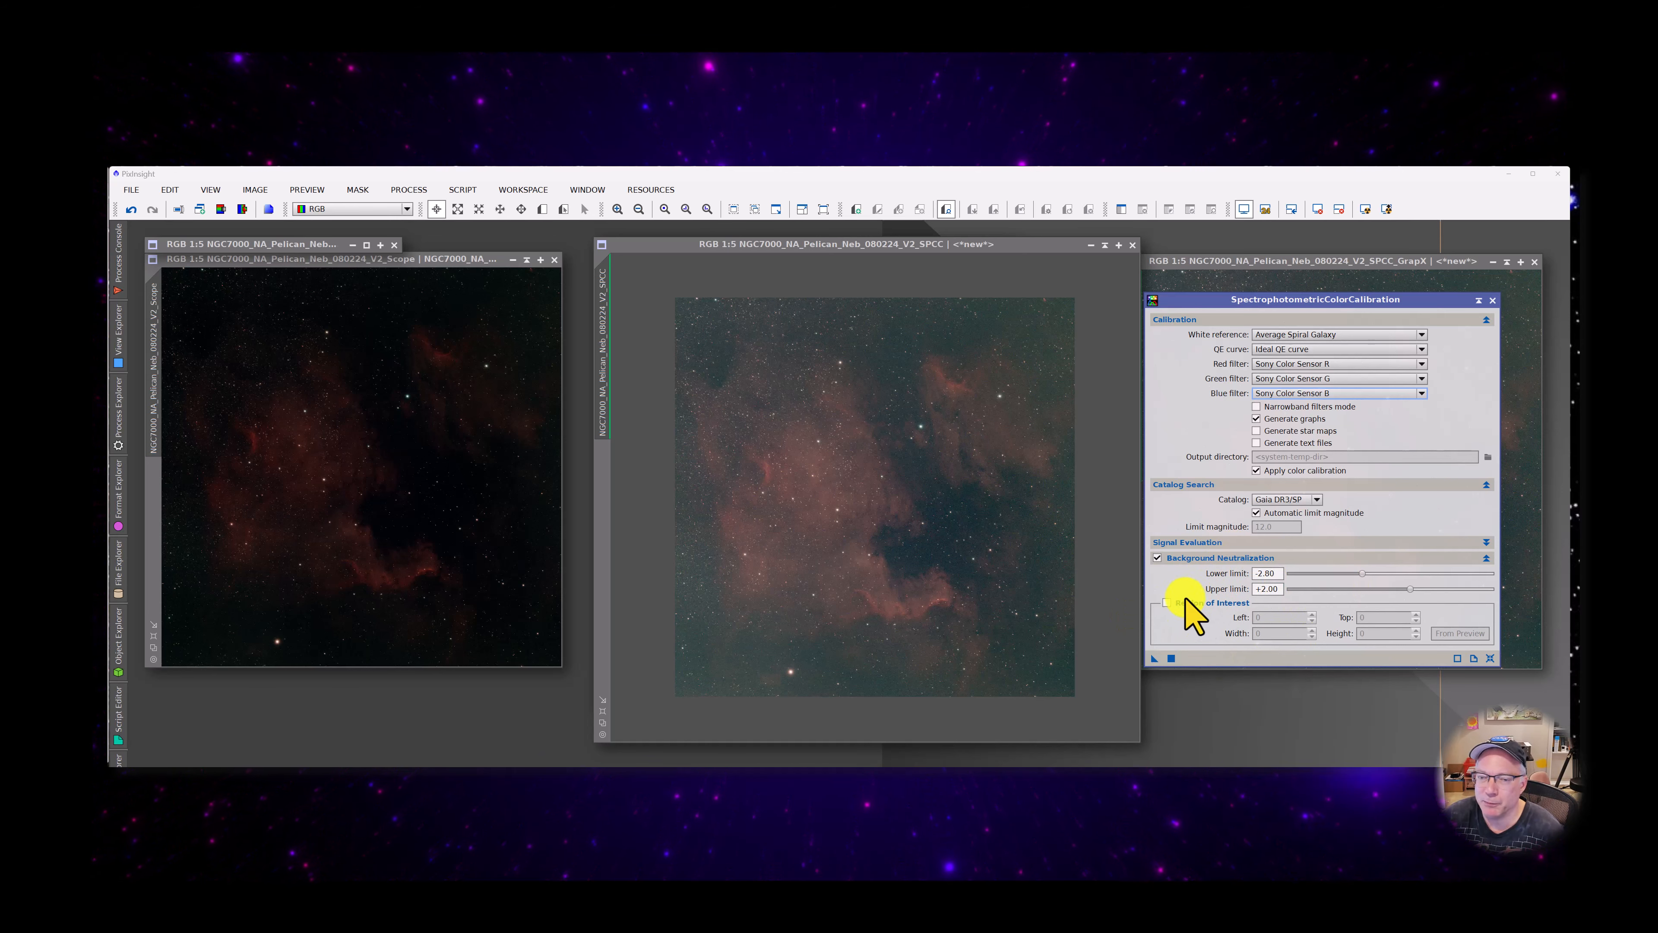
mouse_move(1183, 601)
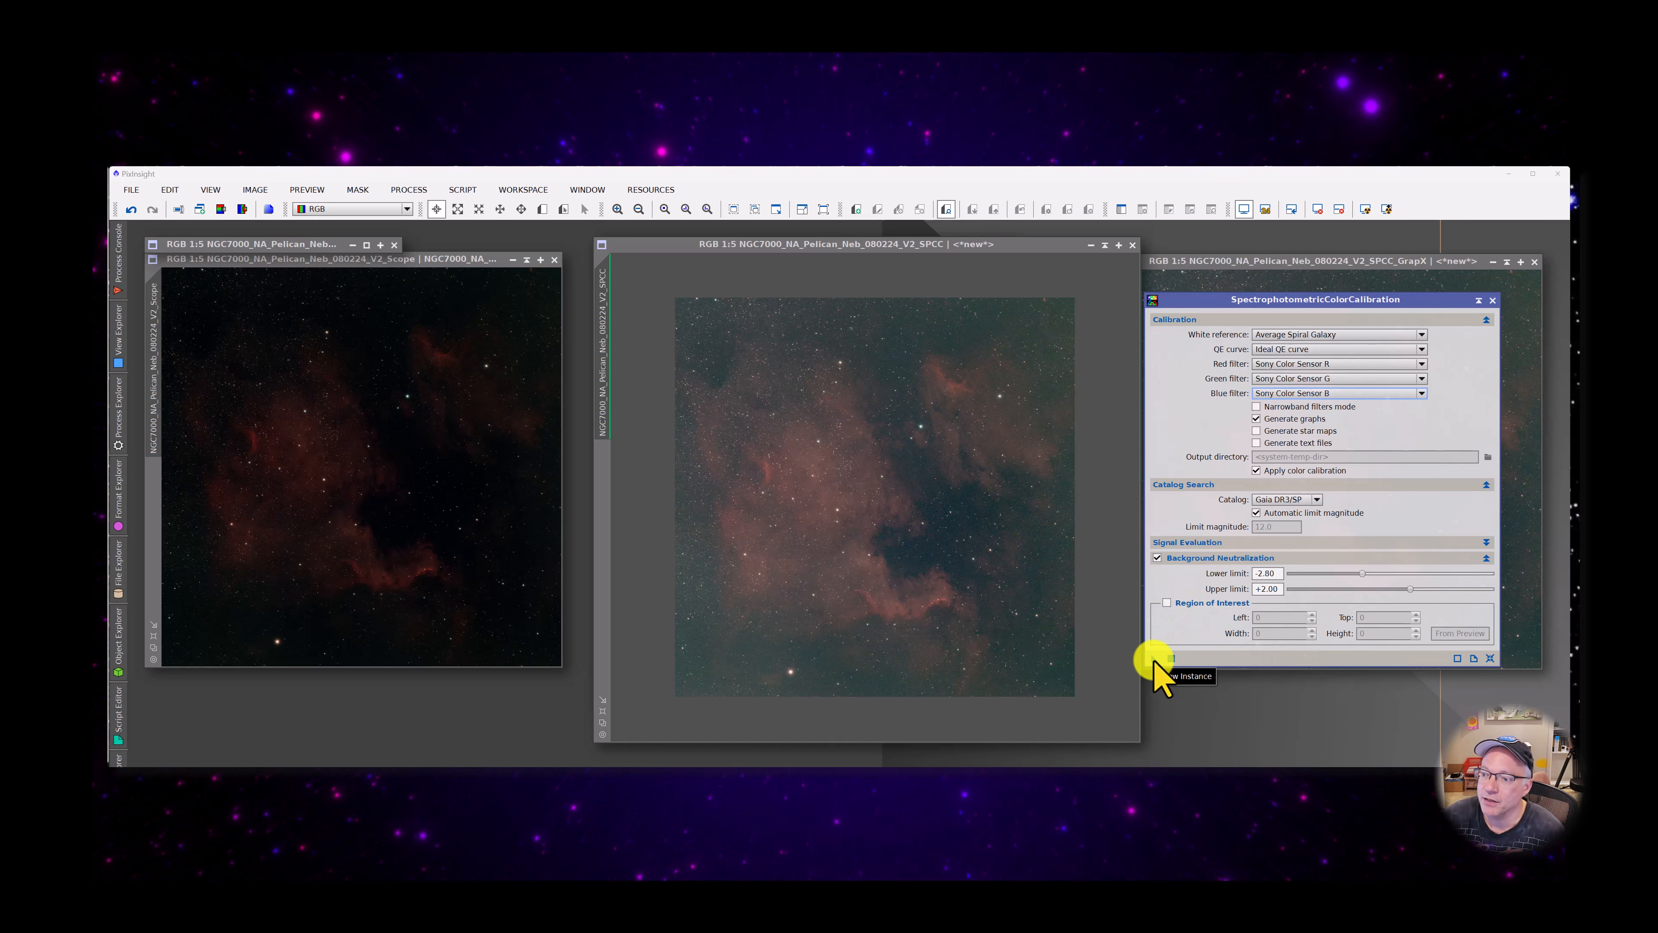
left_click_drag(1155, 659, 879, 486)
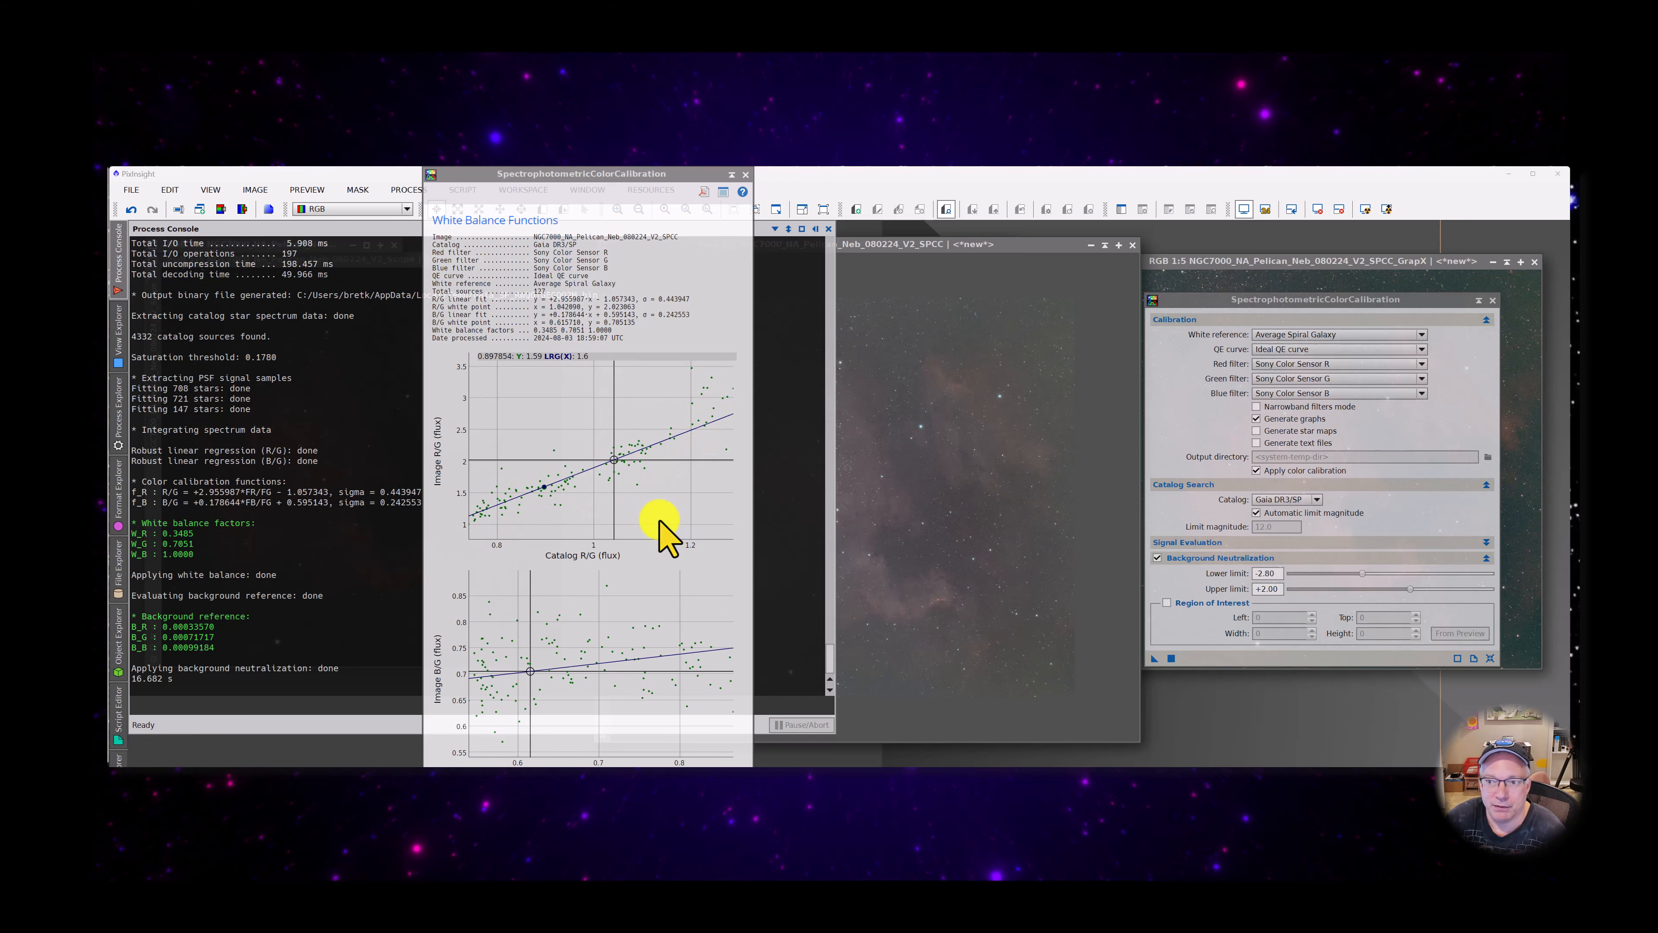
Collapse the White Balance Functions graph window to its title bar and park it over the Scope image
left_click(868, 256)
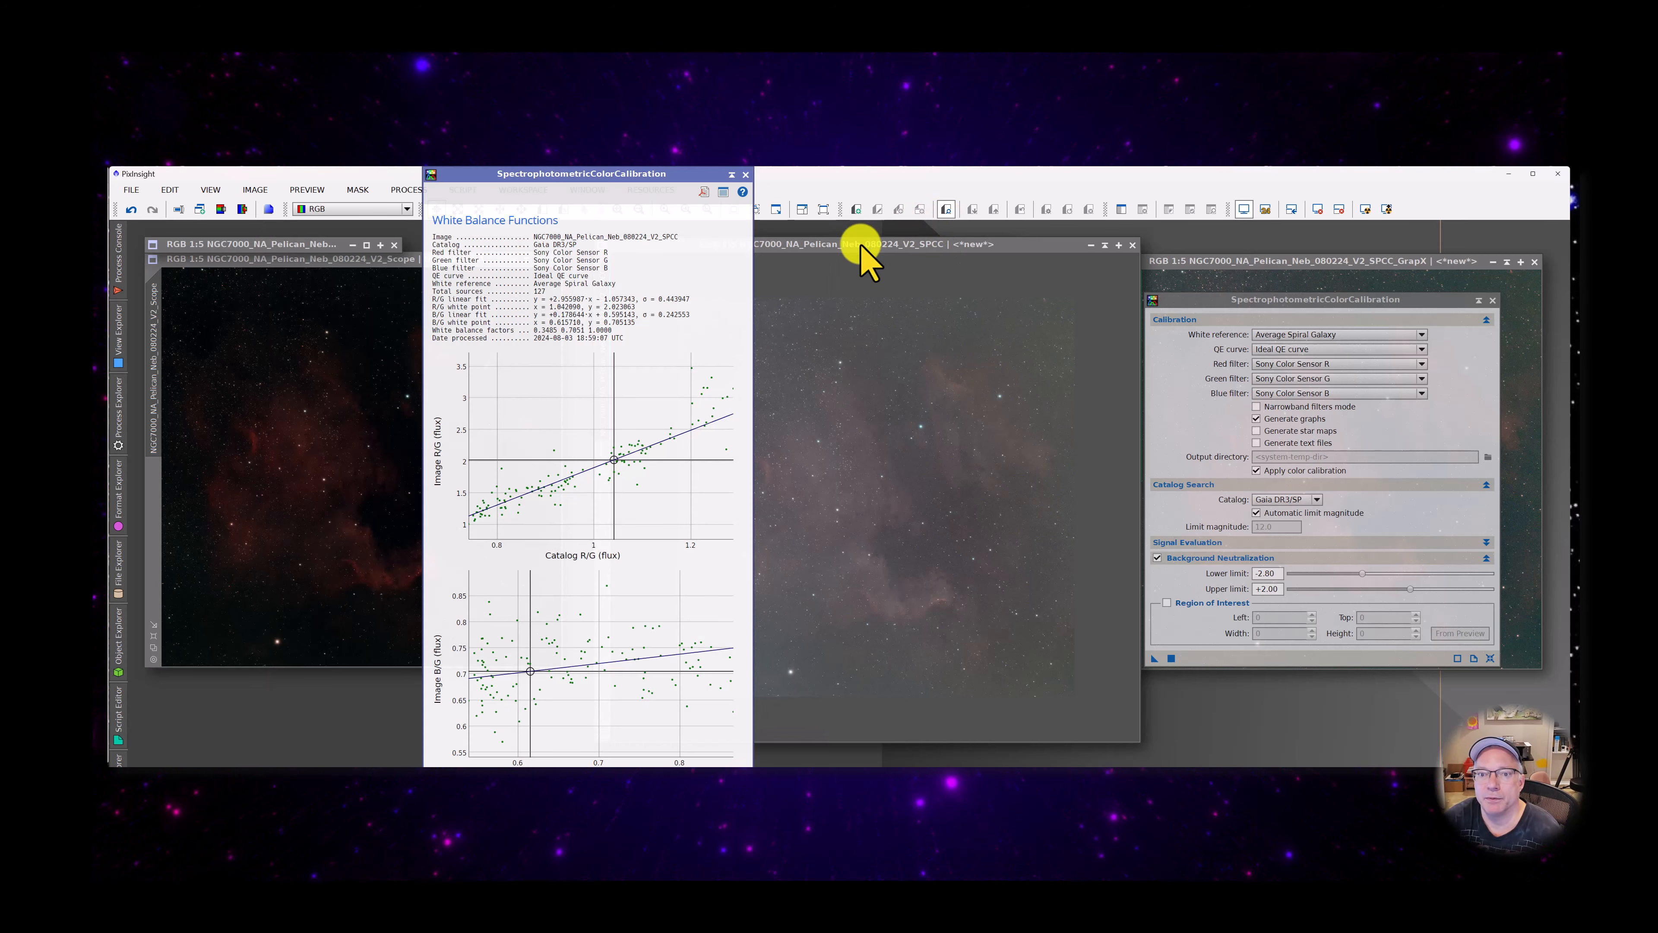
left_click(731, 174)
left_click_drag(555, 471, 240, 269)
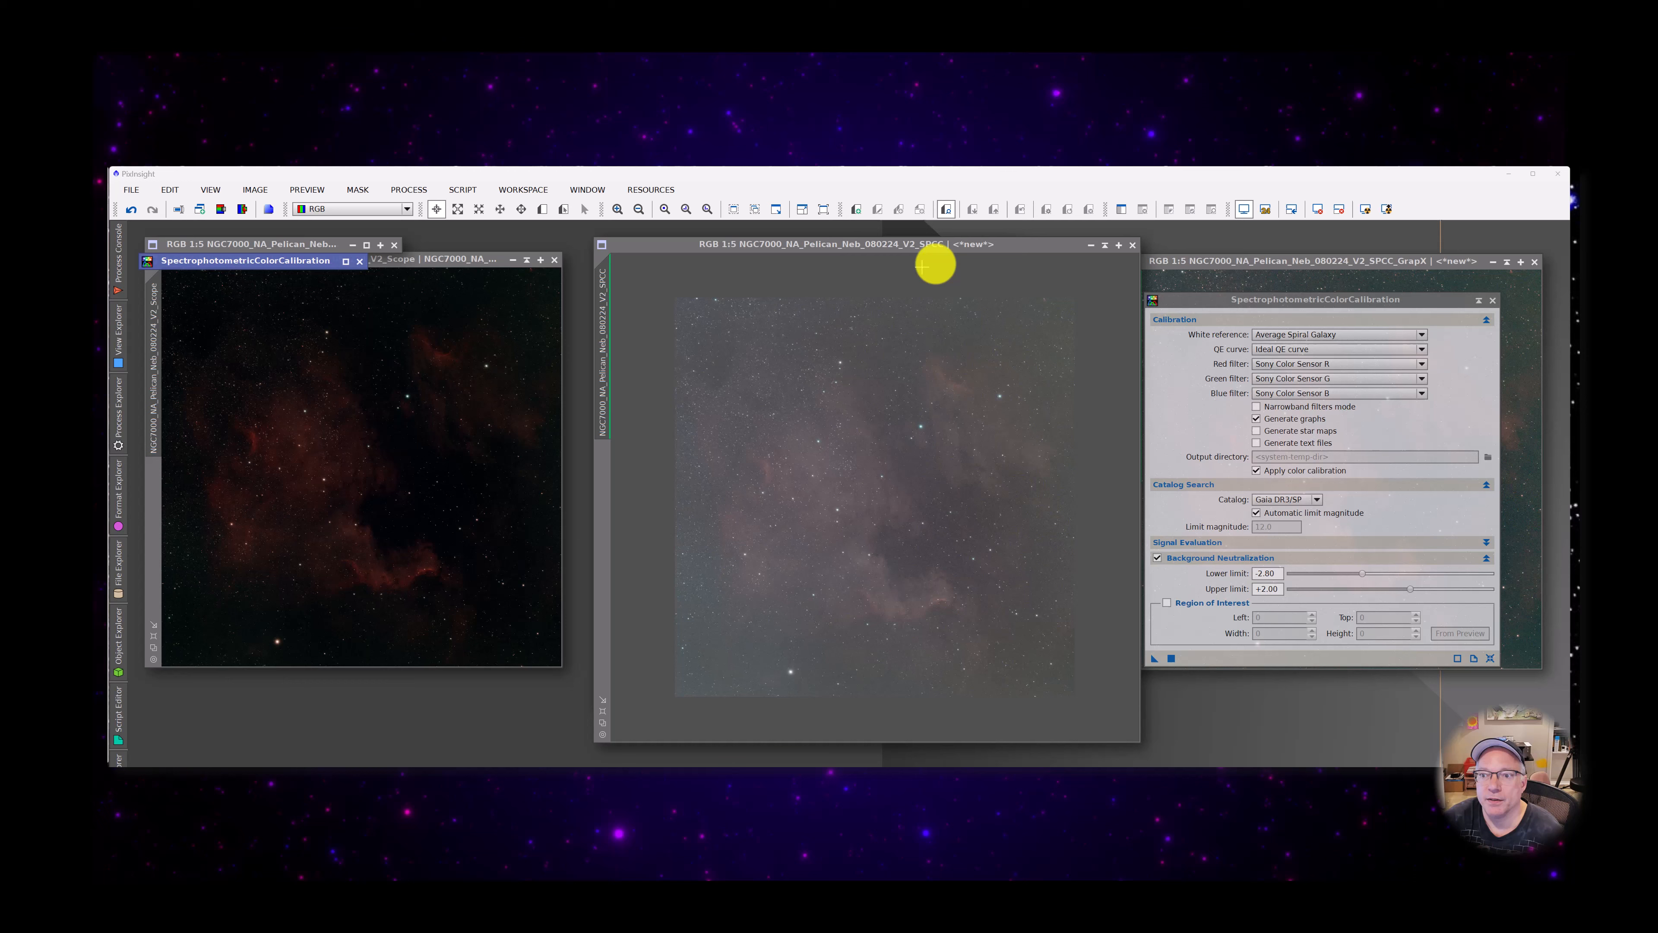
Make the V2_SPCC image active, reset its screen stretch and reapply the automatic stretch
left_click(795, 247)
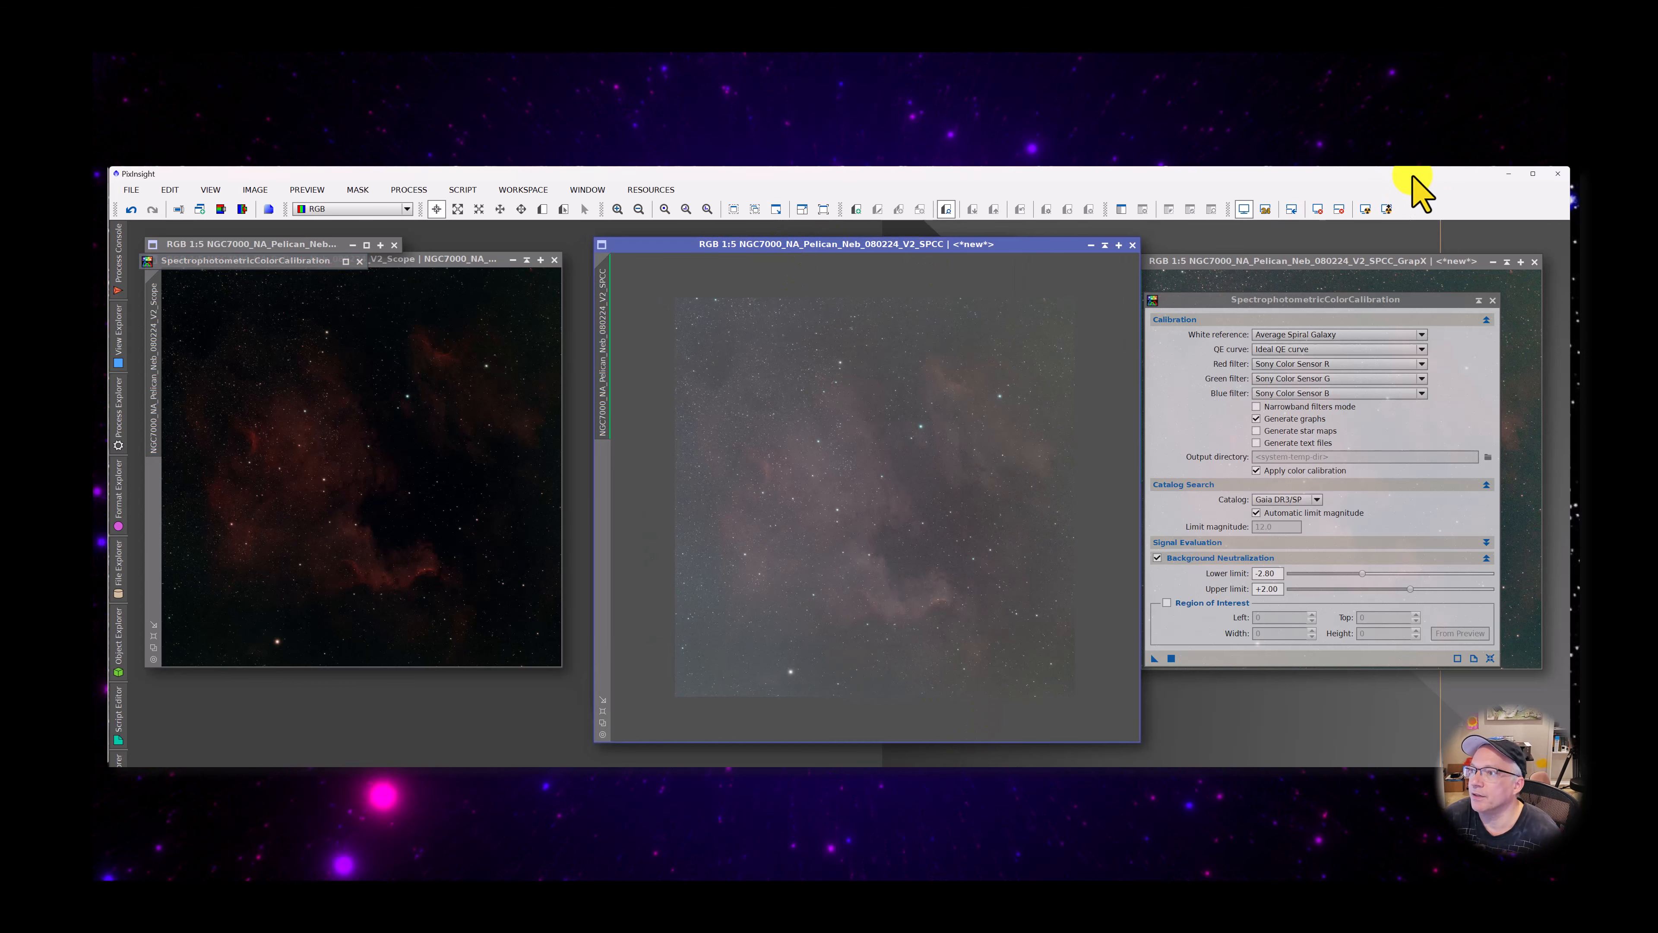
left_click(1365, 209)
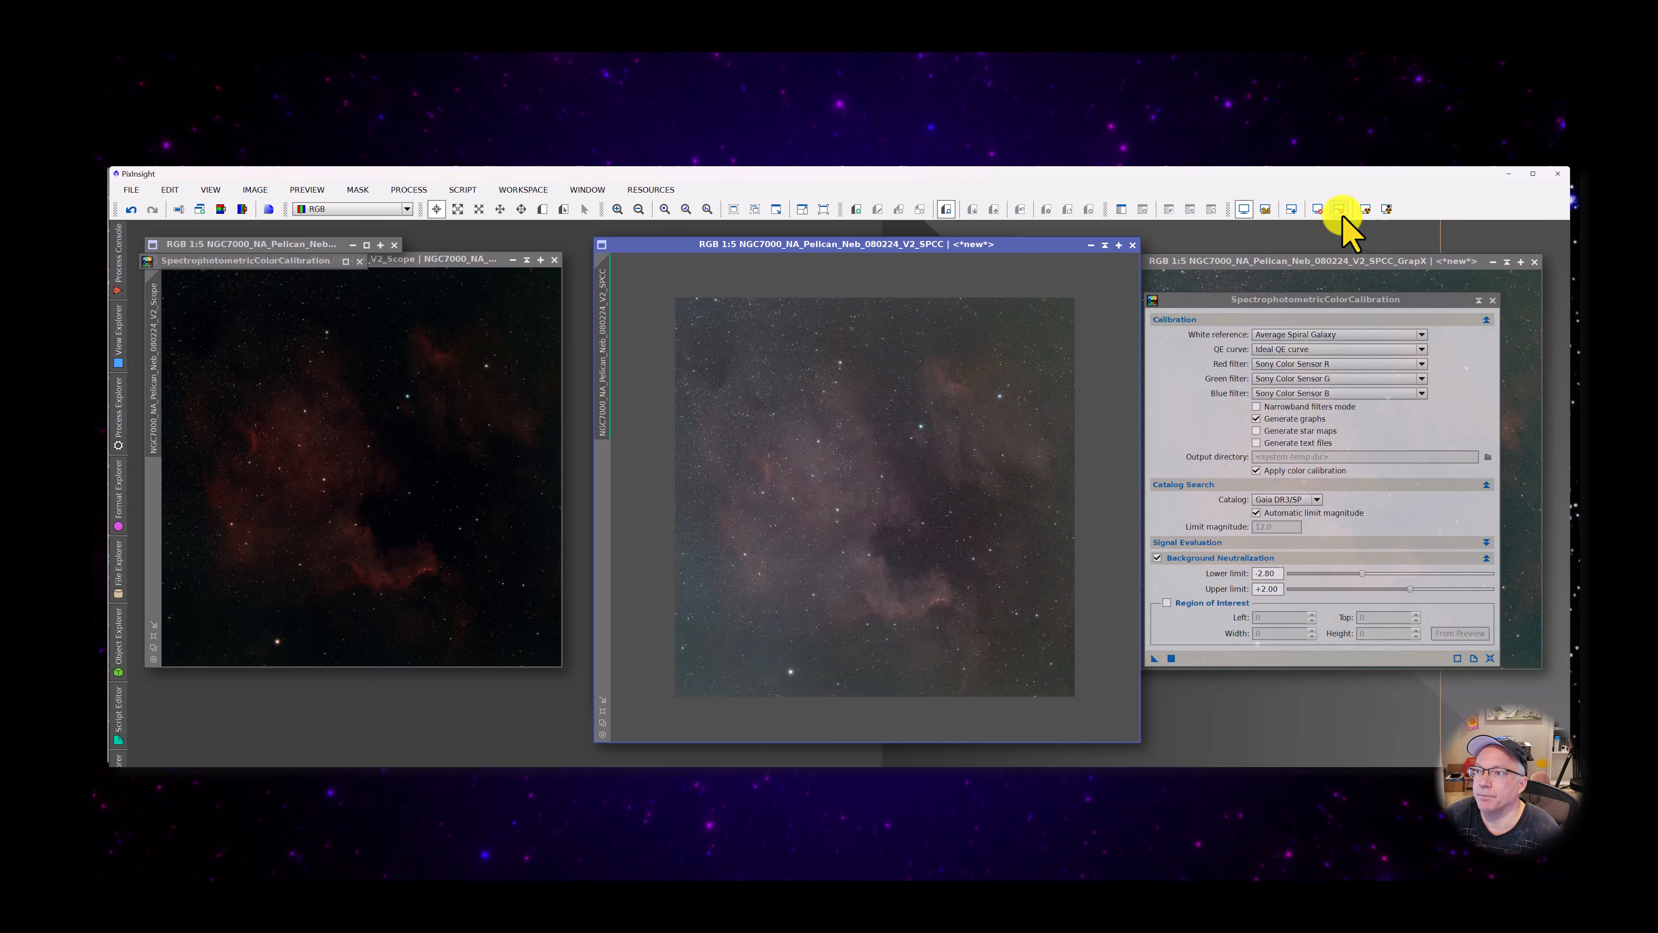
left_click(1340, 210)
left_click(1365, 210)
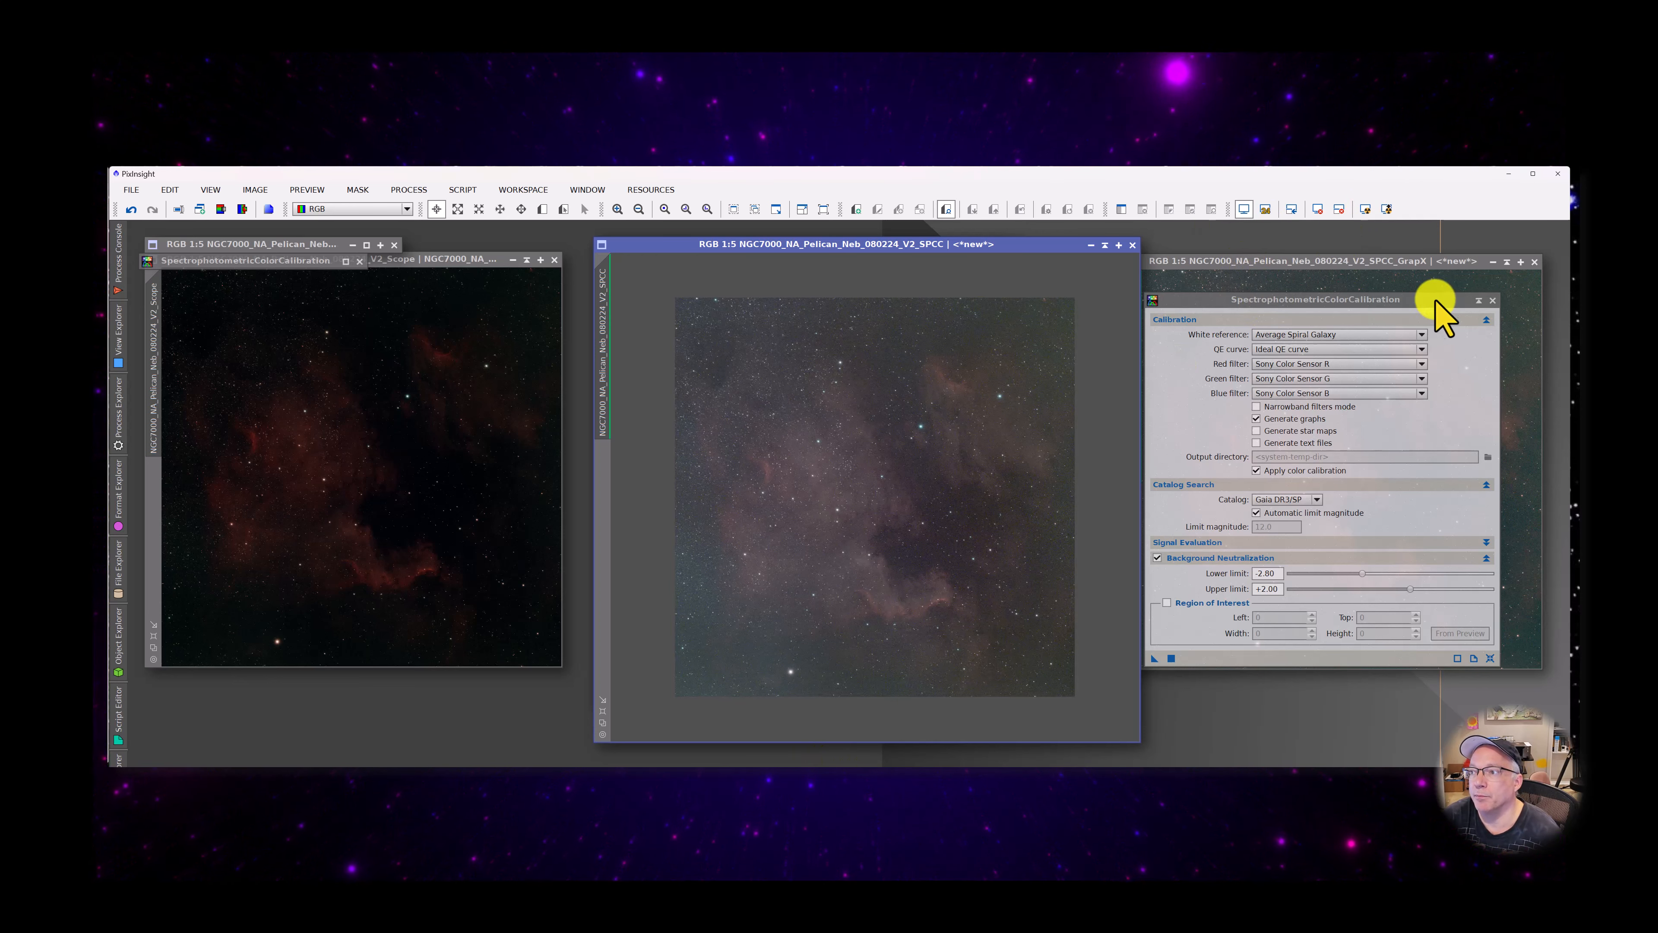
Collapse the SpectrophotometricColorCalibration window, bring the GrapX image forward beside V2_SPCC and inspect the calibrated nebula in V2_SPCC
left_click(1476, 302)
left_click_drag(1247, 264, 1200, 294)
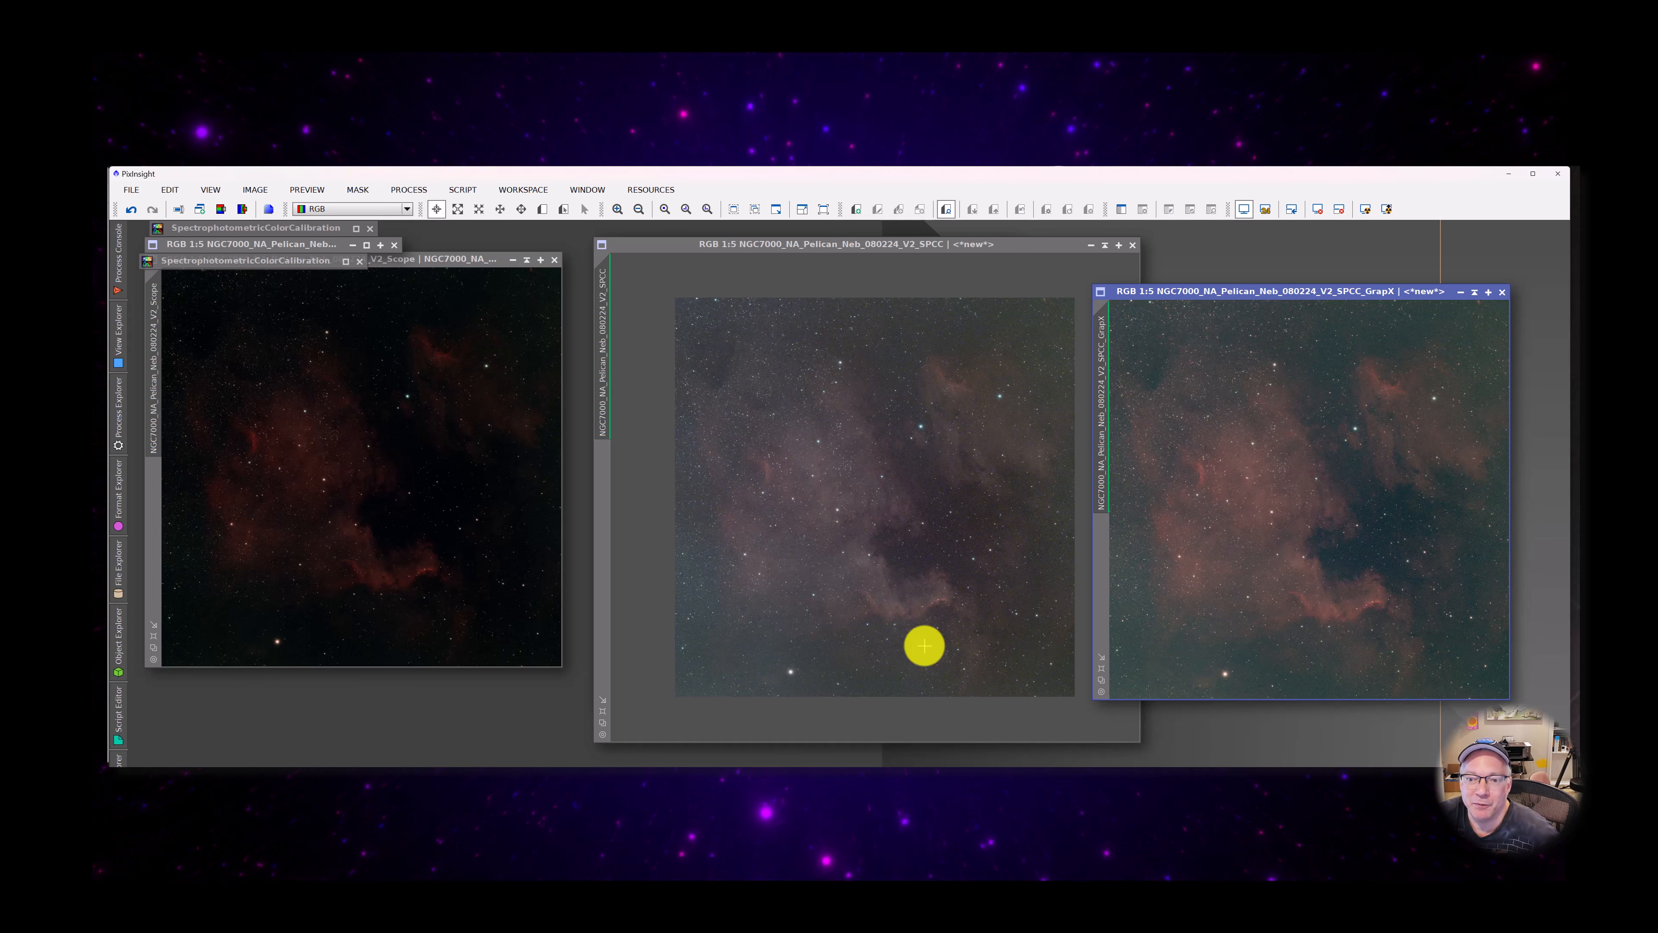
scroll(707, 583, "up", 2)
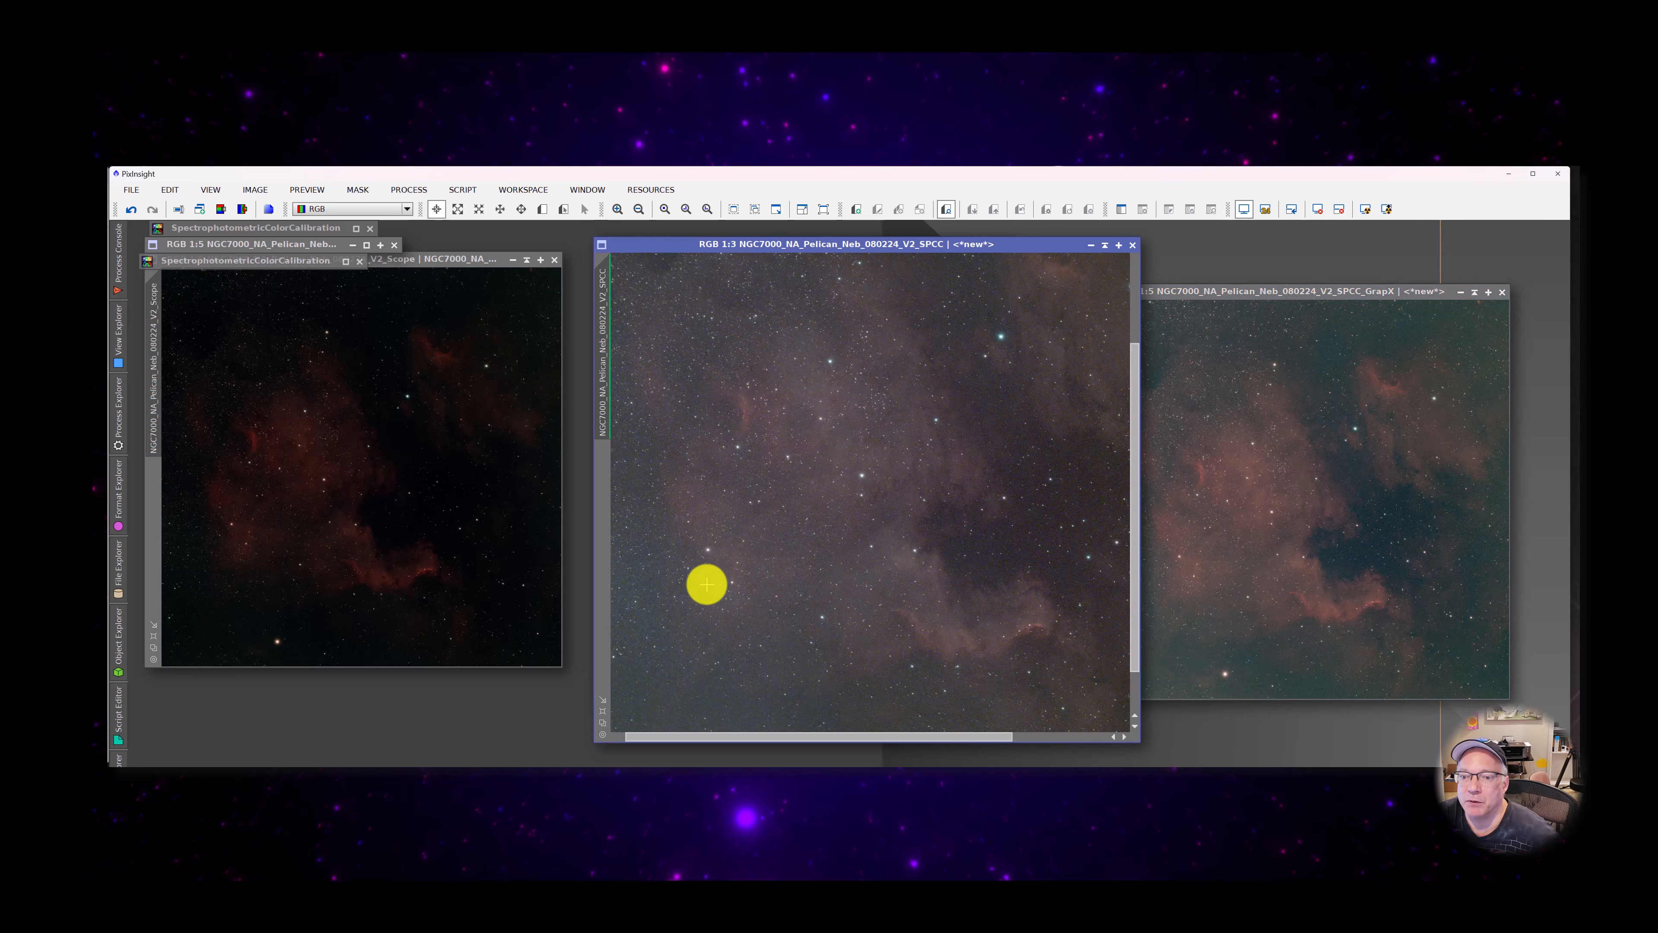
scroll(957, 623, "down", 2)
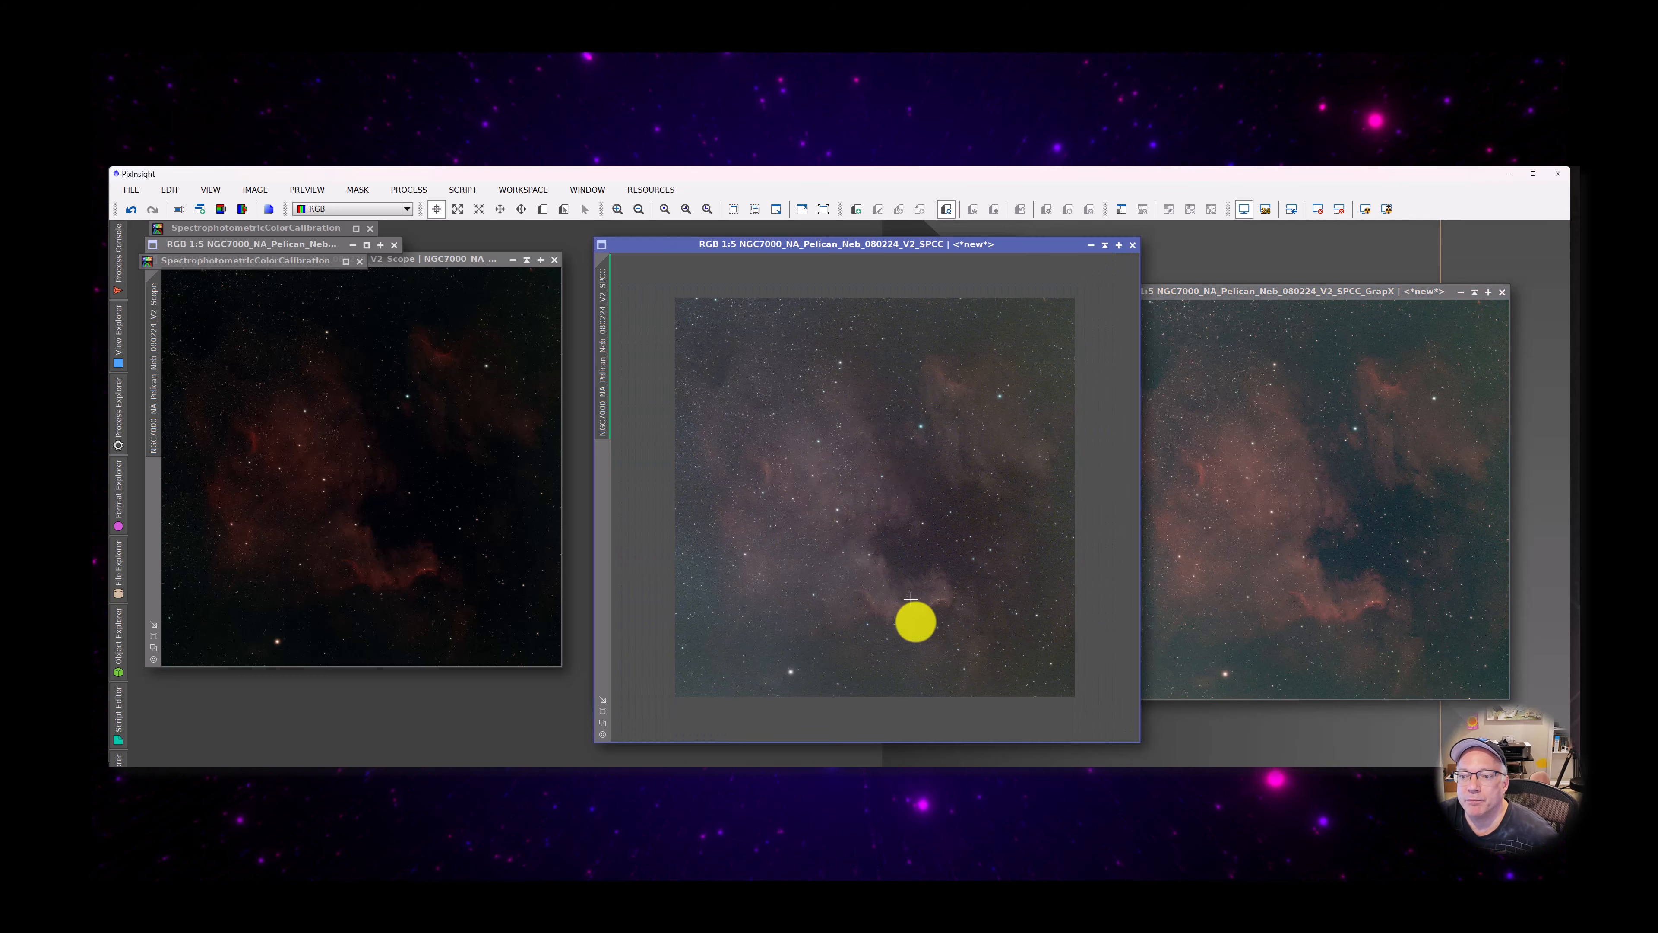
scroll(916, 606, "up", 3)
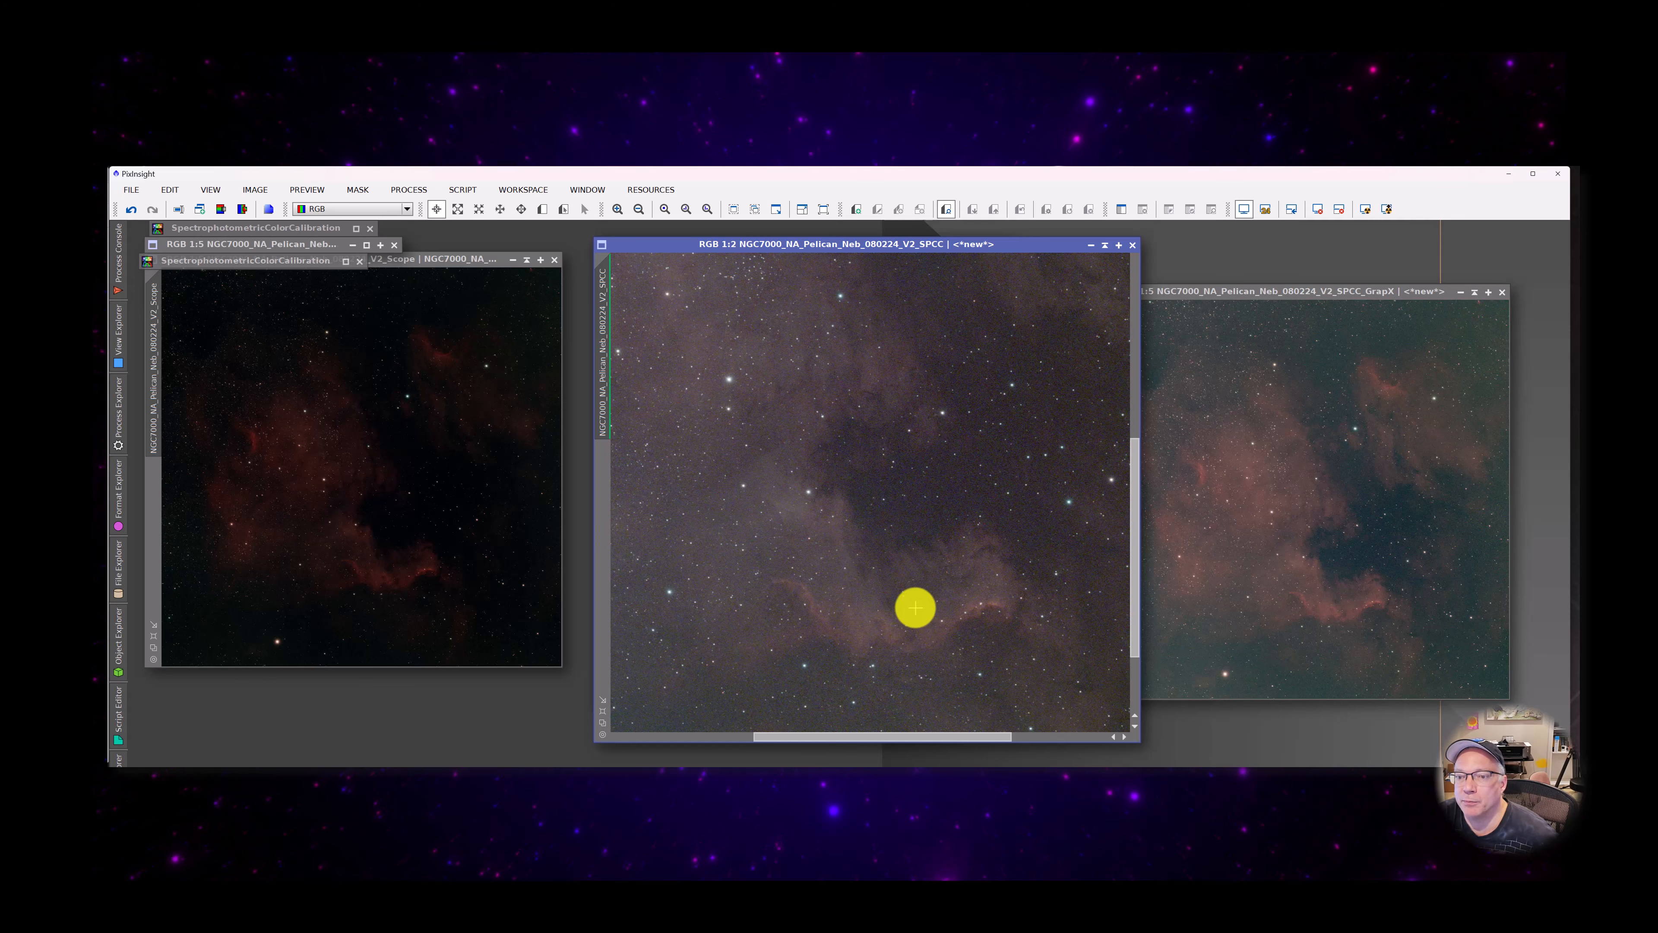
scroll(915, 608, "down", 3)
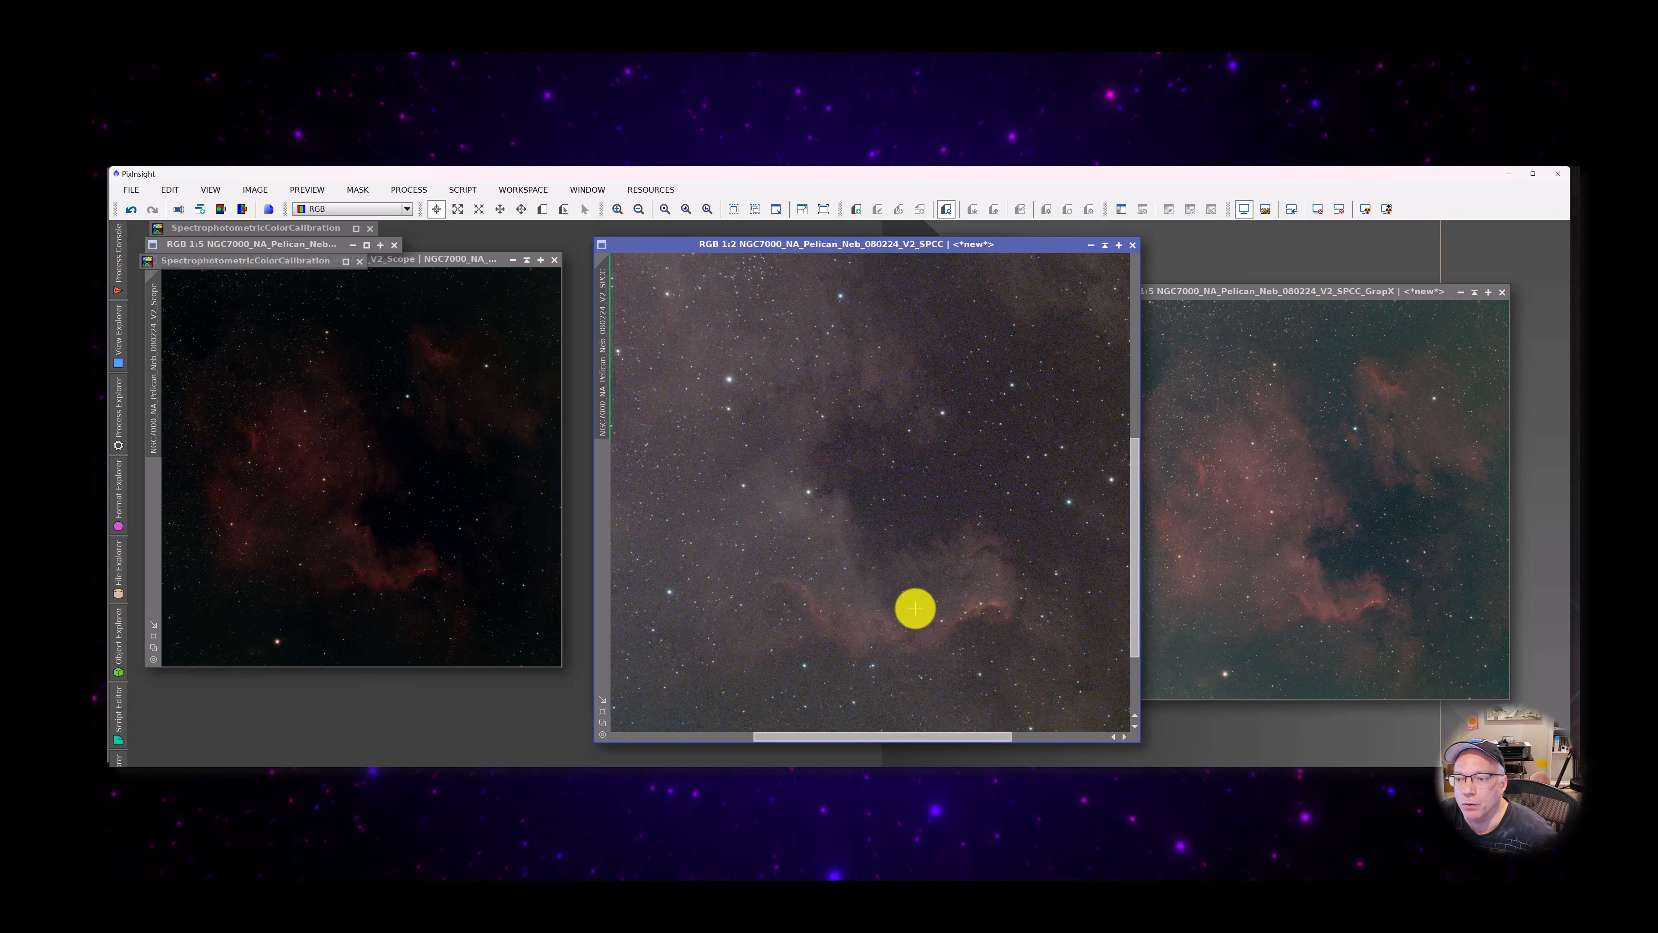
scroll(910, 609, "down", 2)
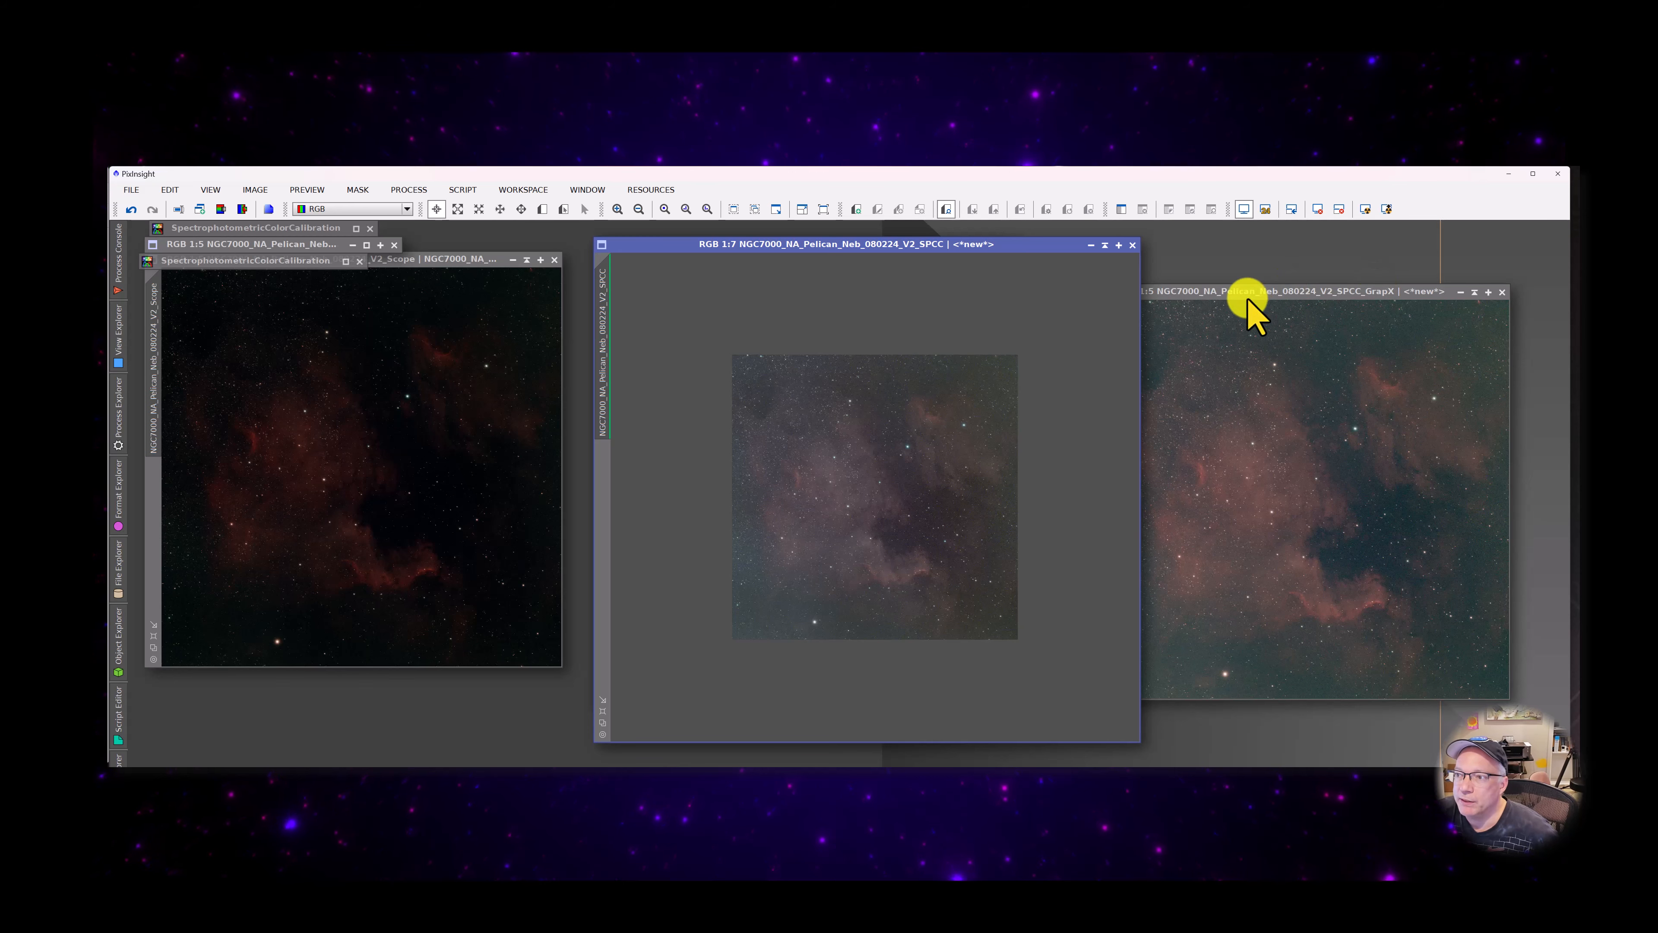
Run the GraXpert script on the GrapX image with Subtraction correction, showing the background model and replacing the target view
mouse_move(1248, 294)
left_mouse_down()
mouse_move(1267, 294)
mouse_move(1227, 275)
left_mouse_up()
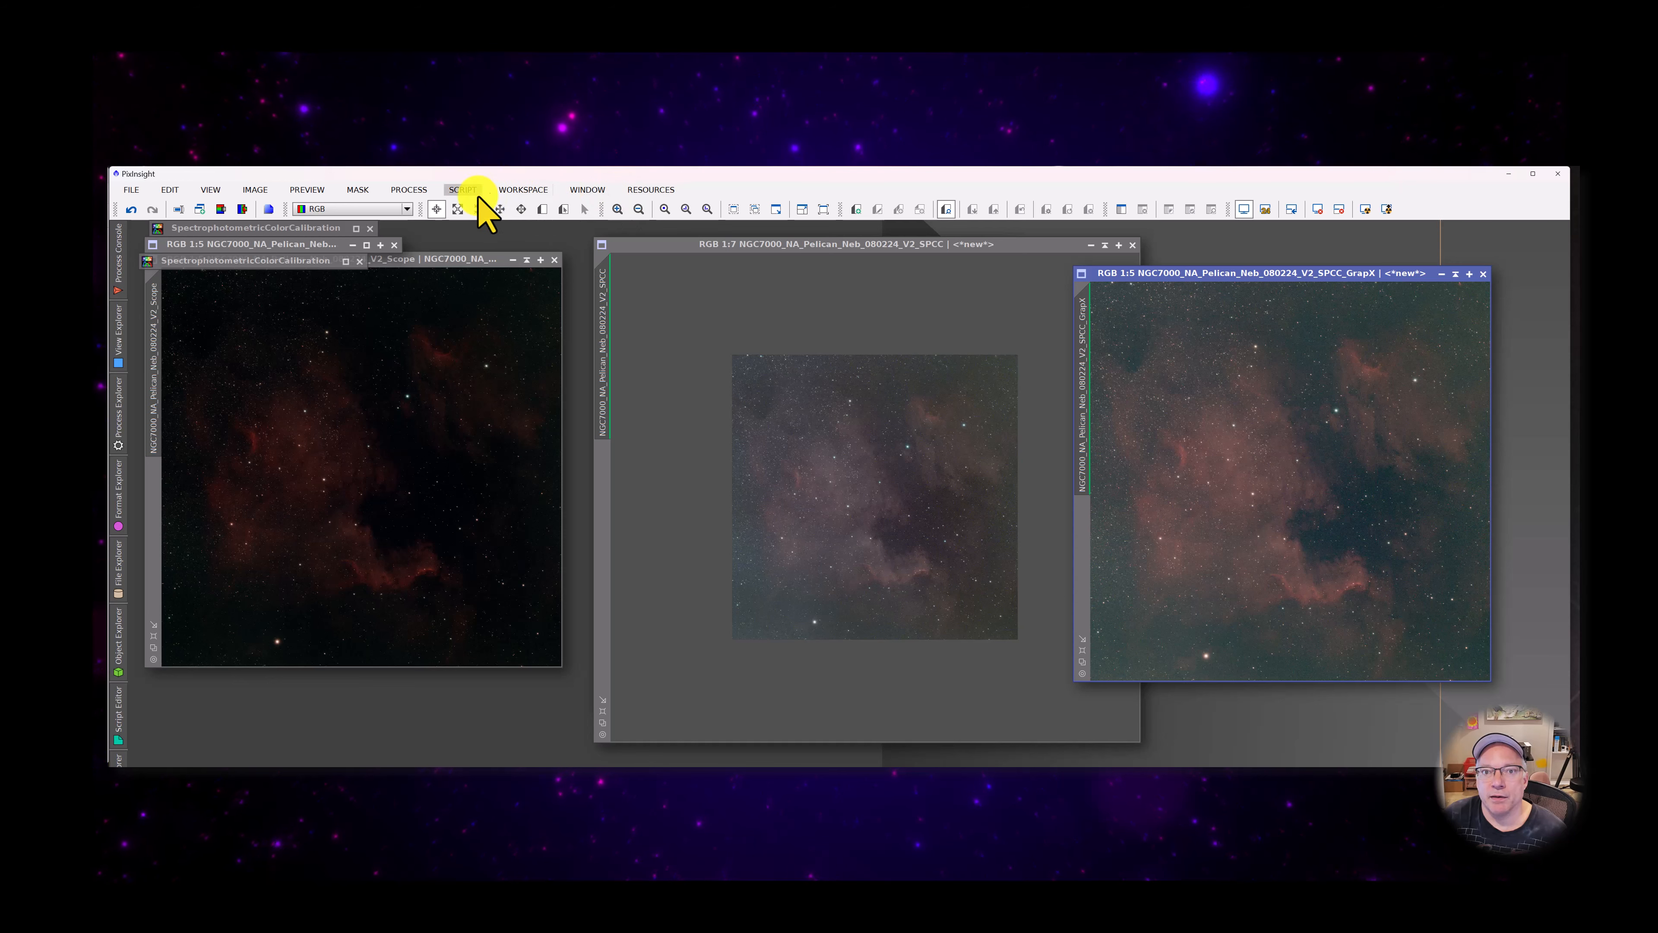
left_click(462, 190)
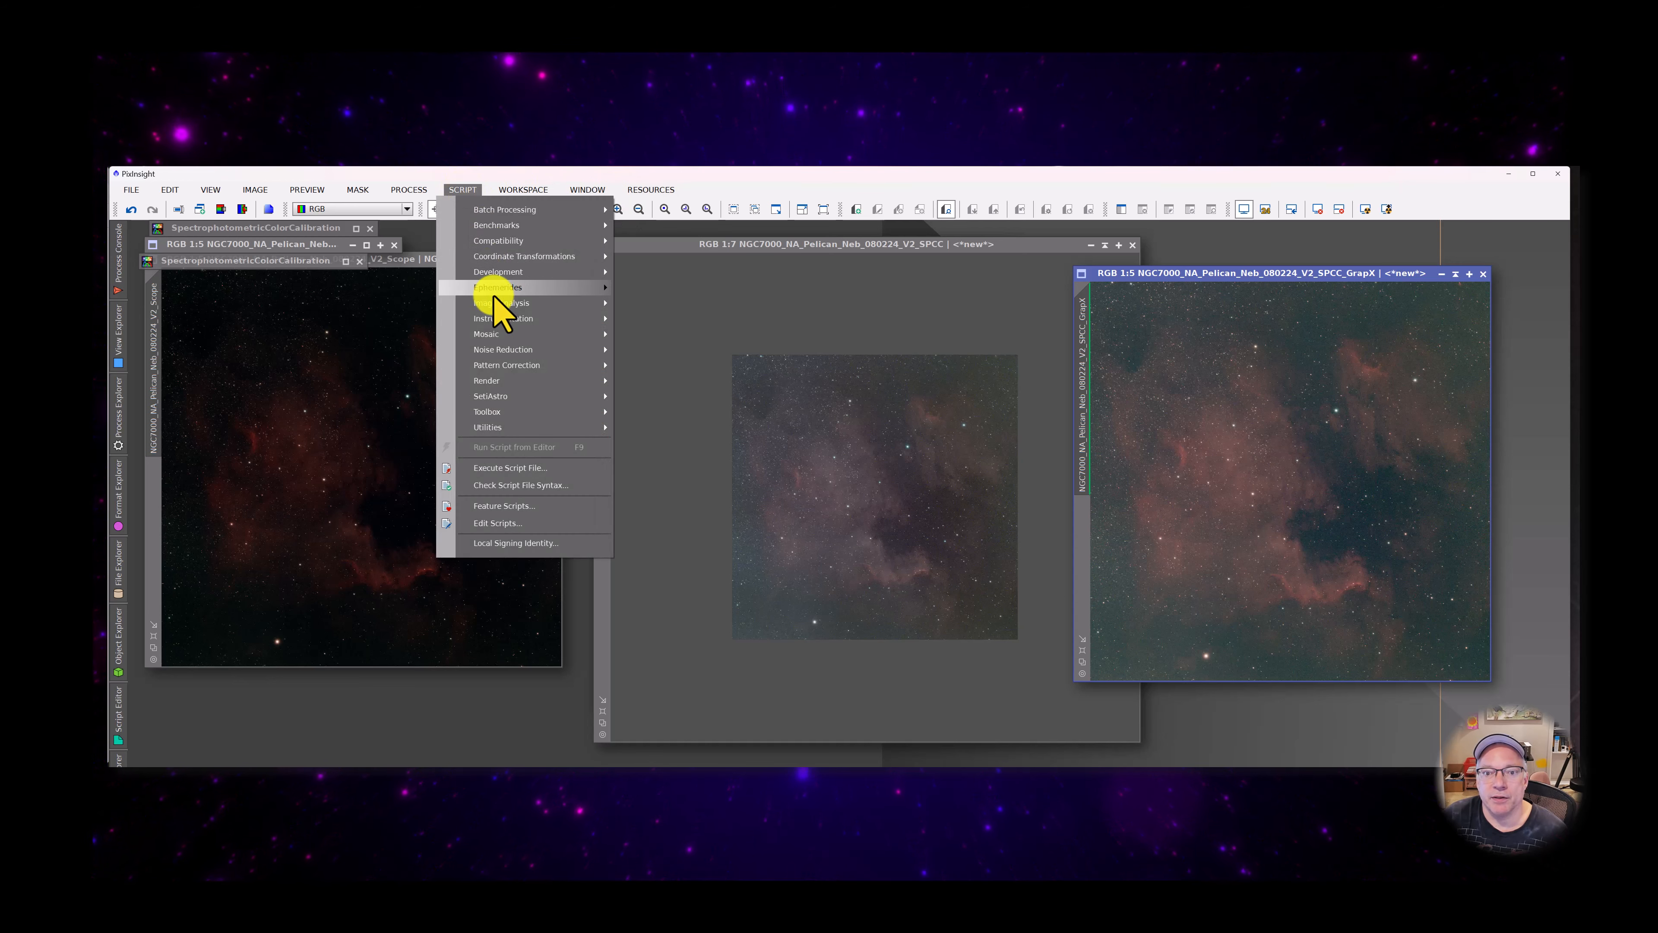
mouse_move(529, 409)
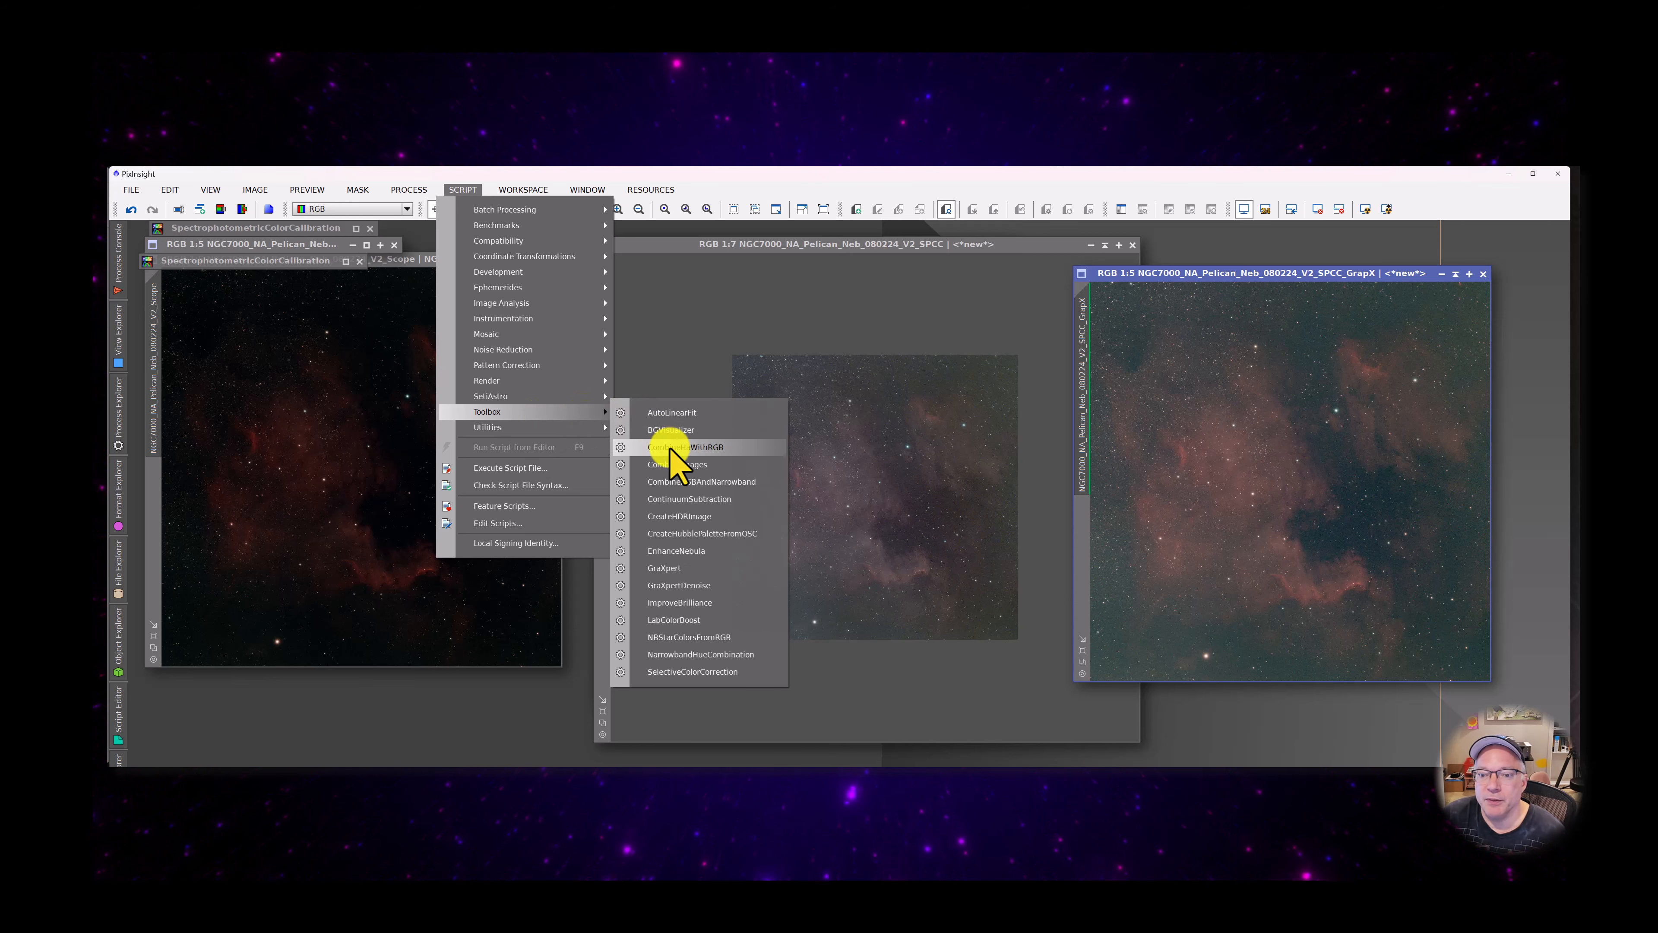
left_click(692, 567)
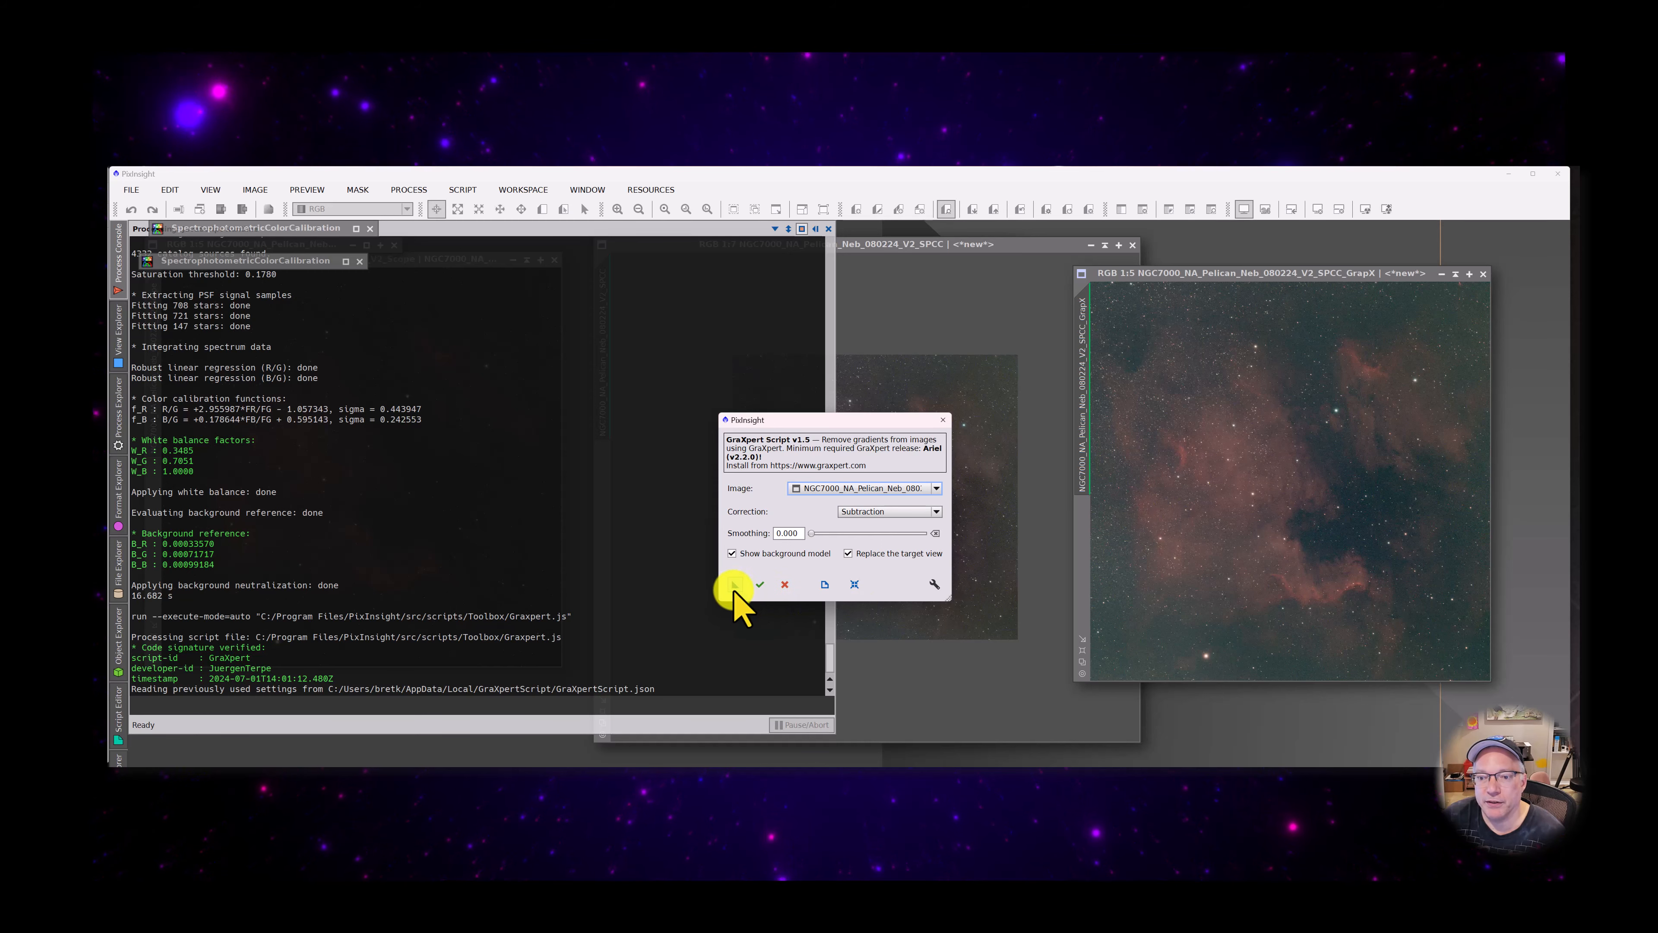
left_click(760, 583)
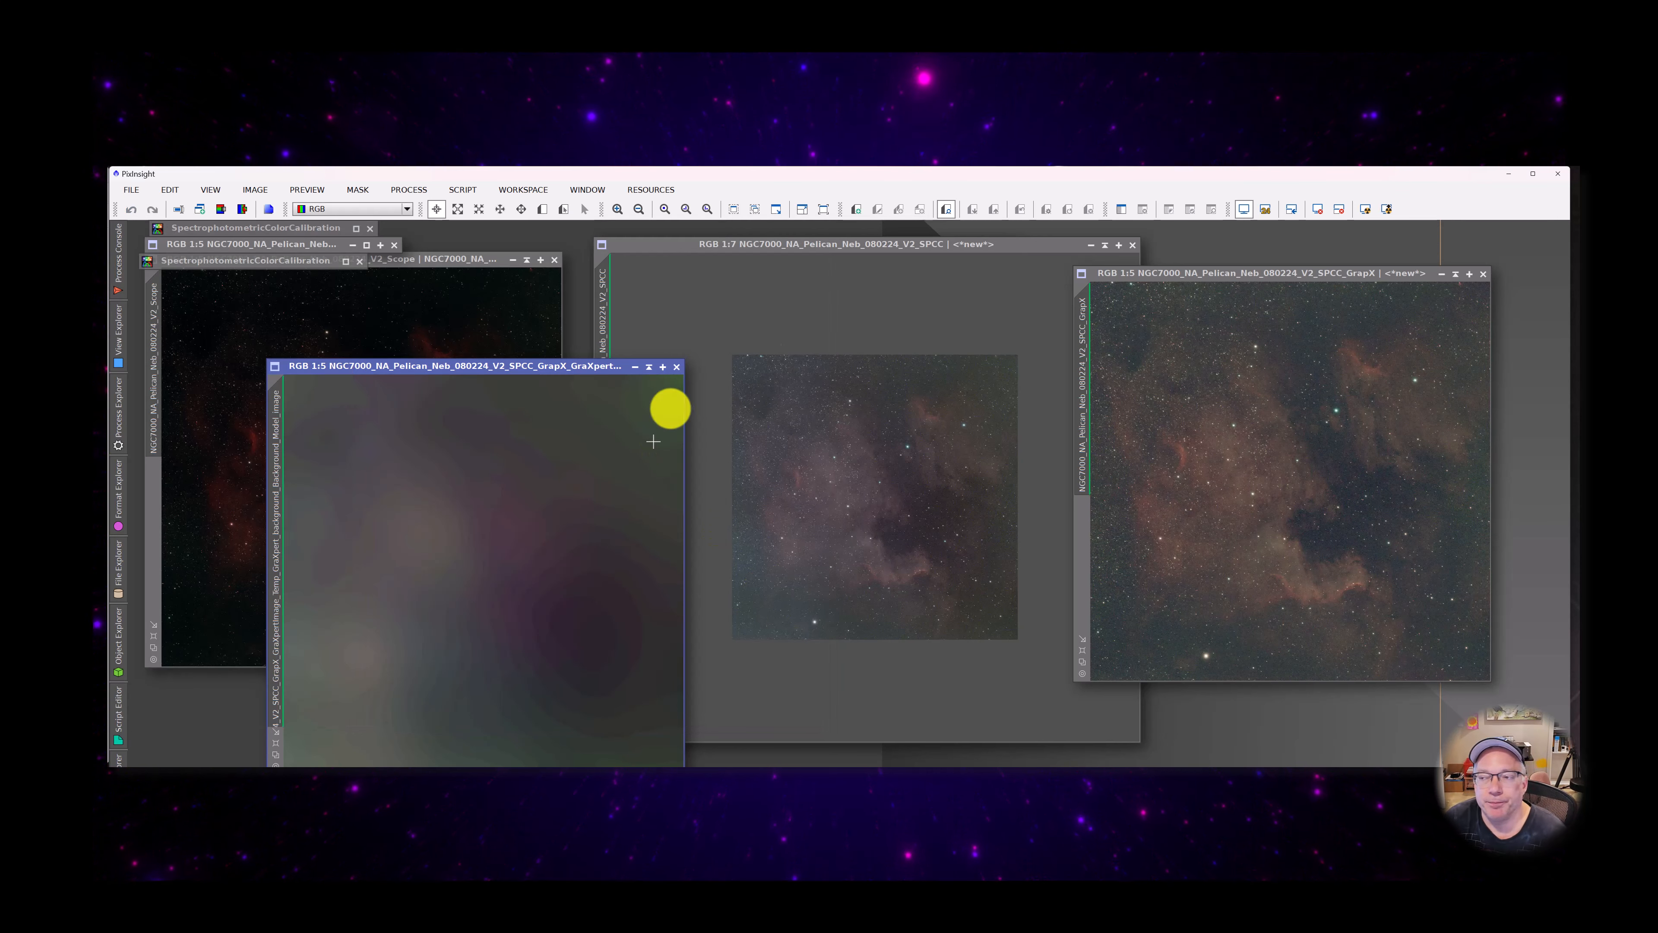
Reset the GraXpert background model's screen stretch, reapply an automatic stretch, and place its window beside the V2_SPCC image to examine it
left_click(1320, 209)
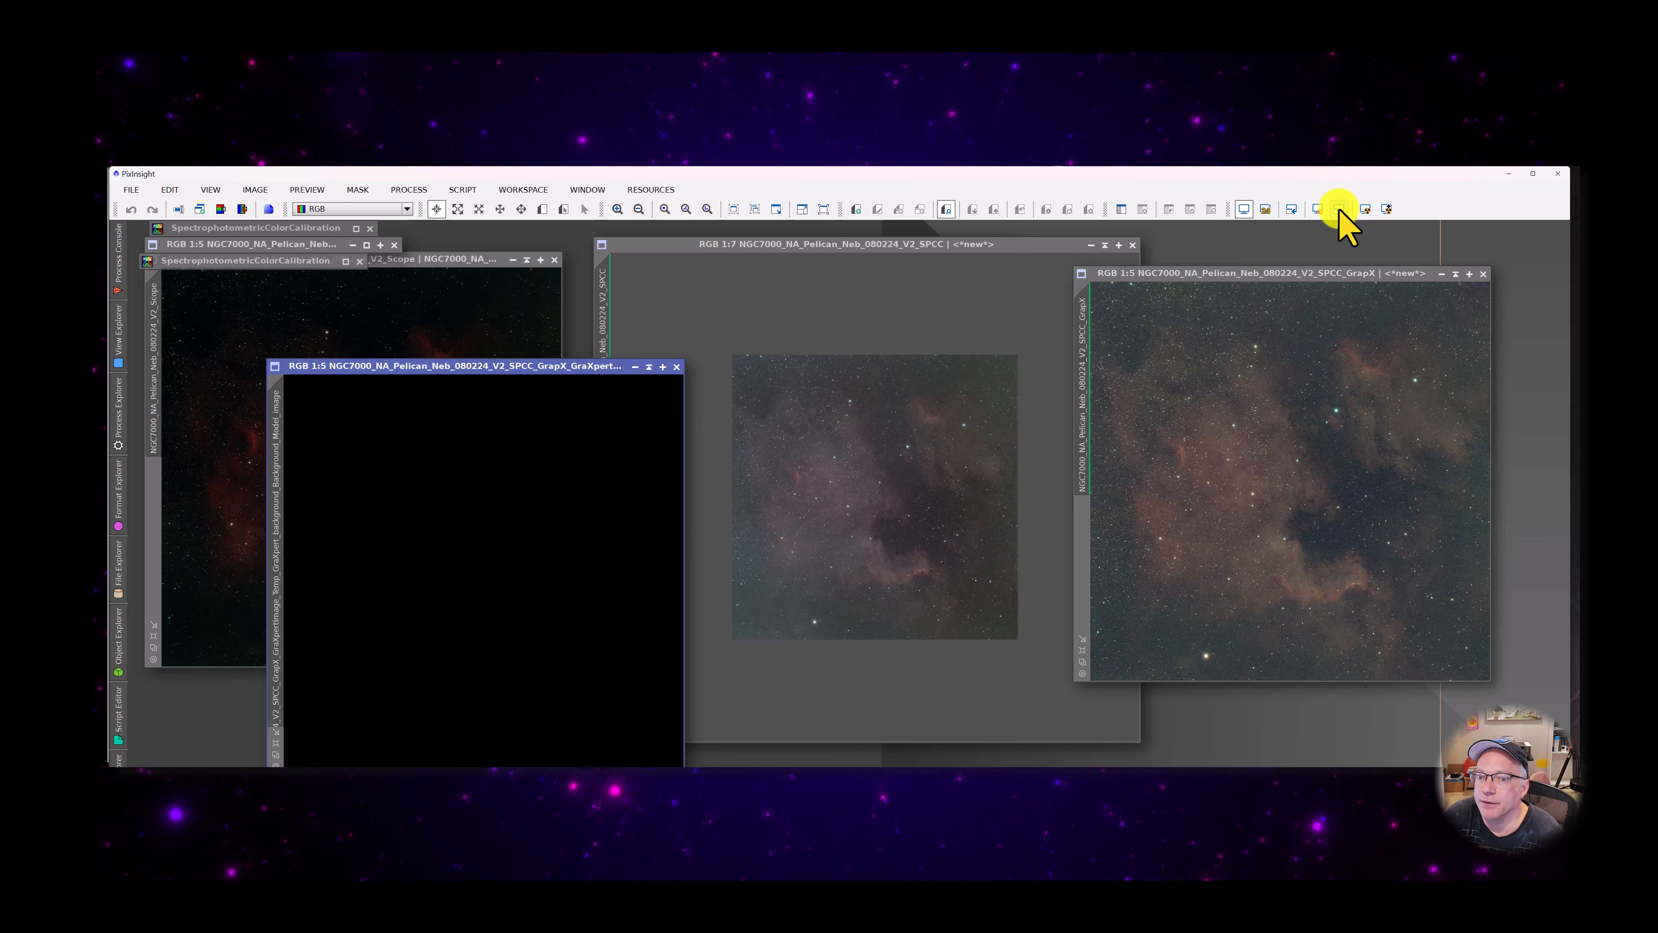
left_click(1364, 209)
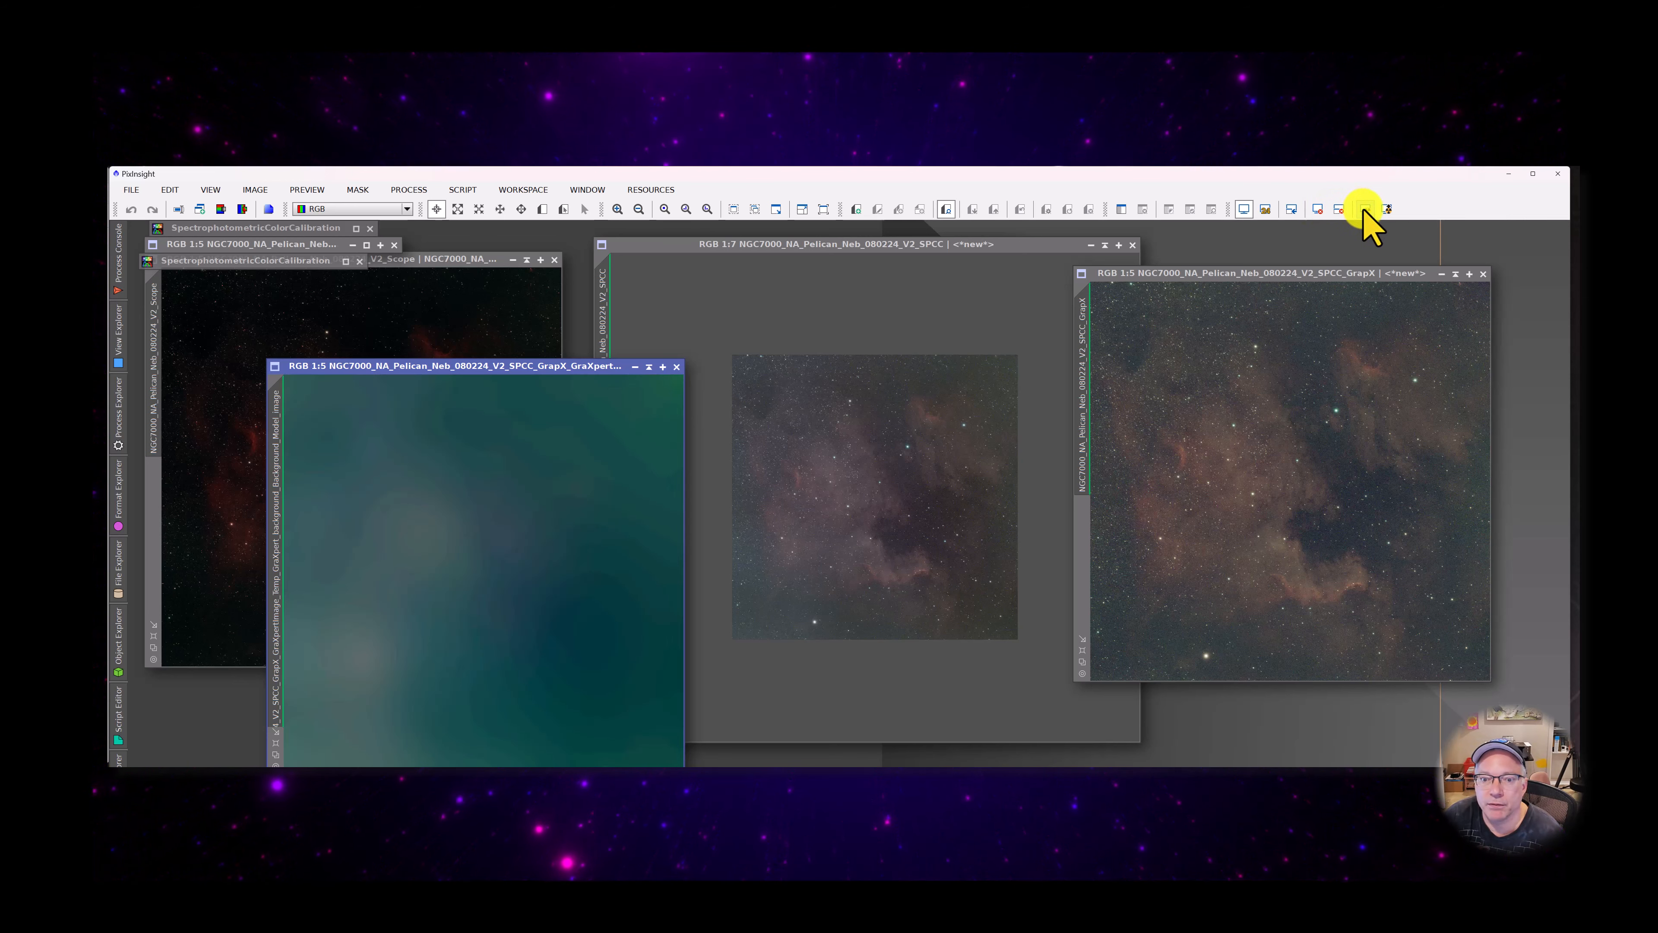
left_click_drag(502, 376, 435, 310)
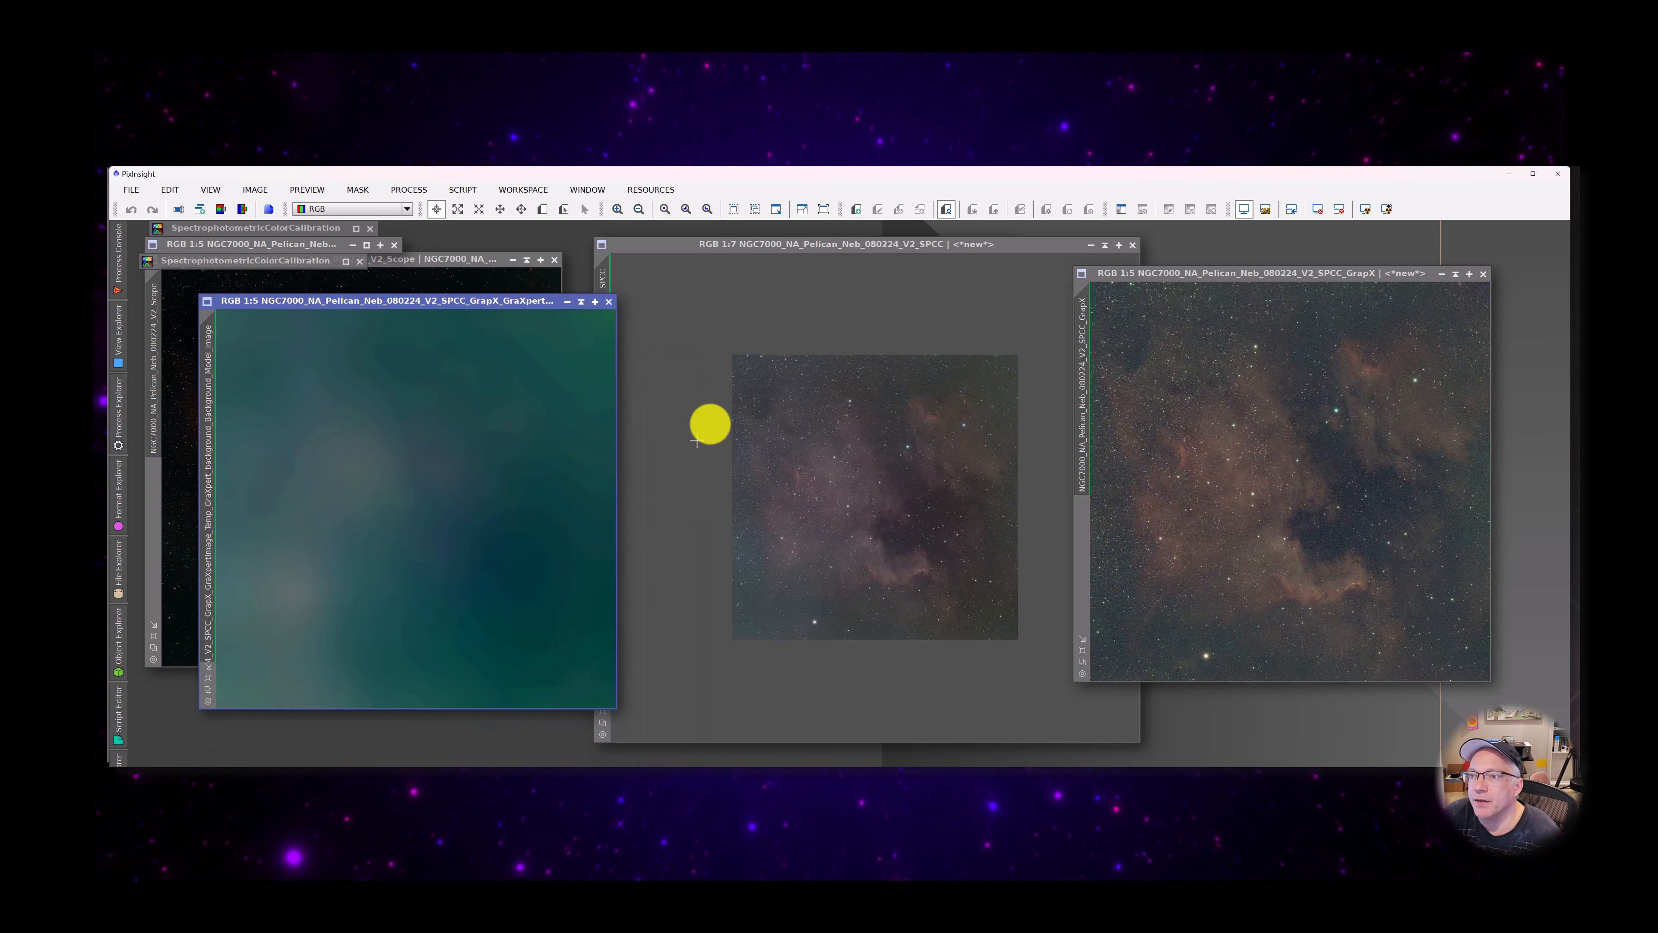
mouse_move(495, 305)
left_mouse_down()
mouse_move(481, 552)
mouse_move(492, 344)
mouse_move(466, 318)
left_mouse_up()
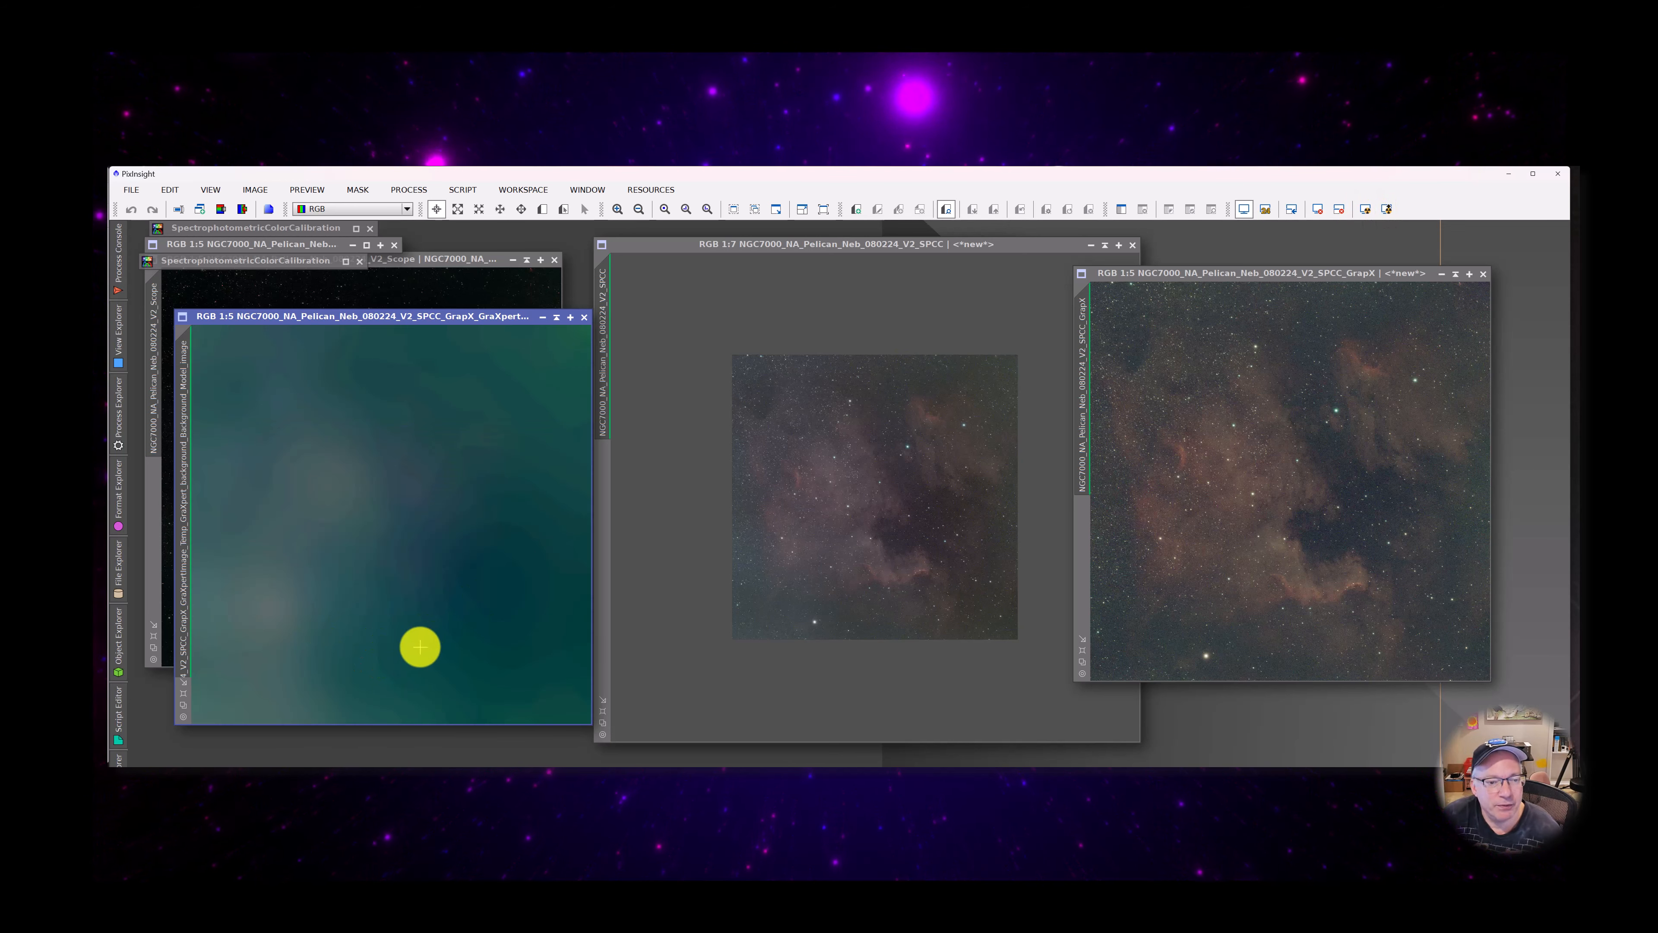
scroll(420, 646, "down", 3)
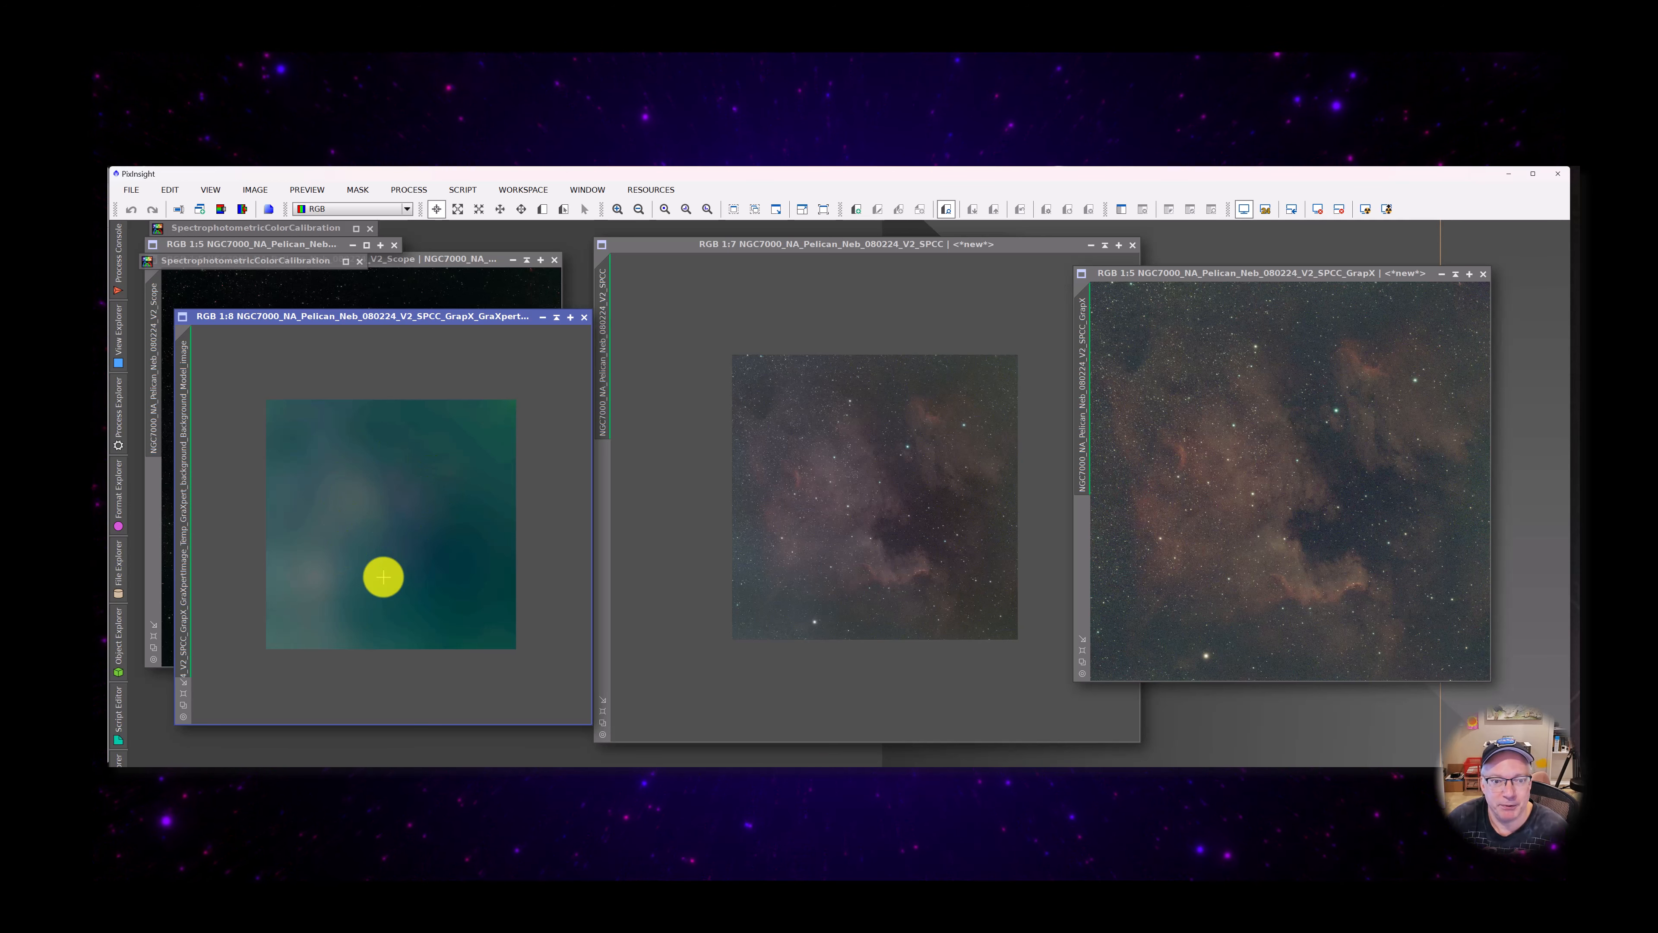
scroll(383, 576, "up", 5)
scroll(383, 576, "down", 1)
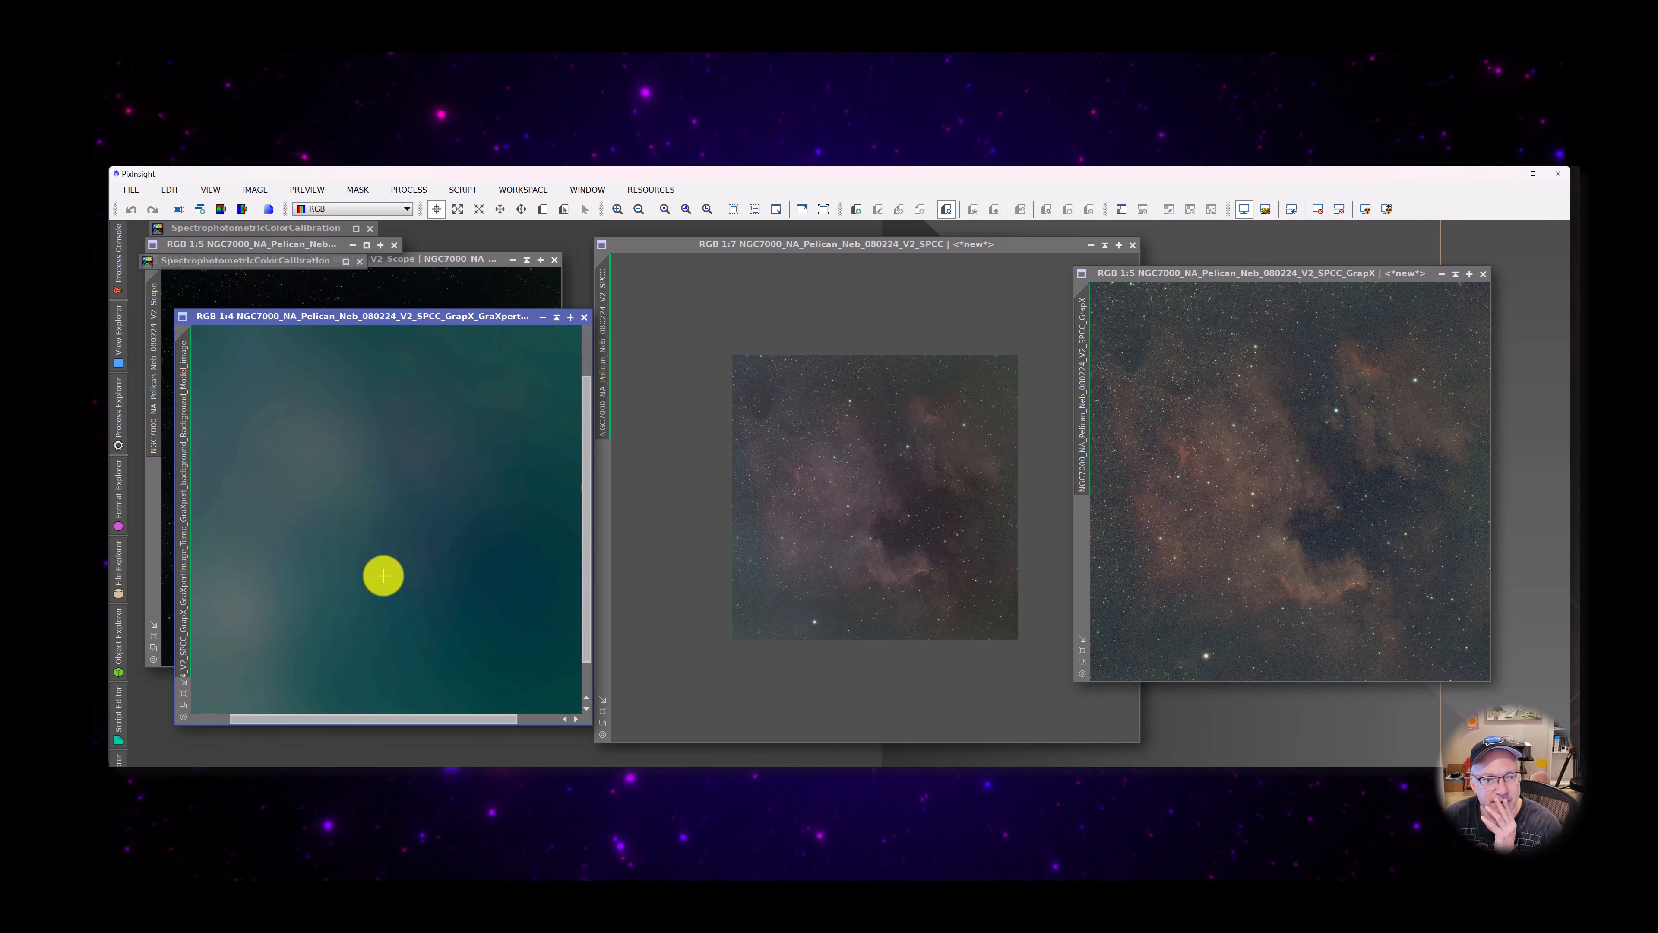
scroll(383, 575, "down", 3)
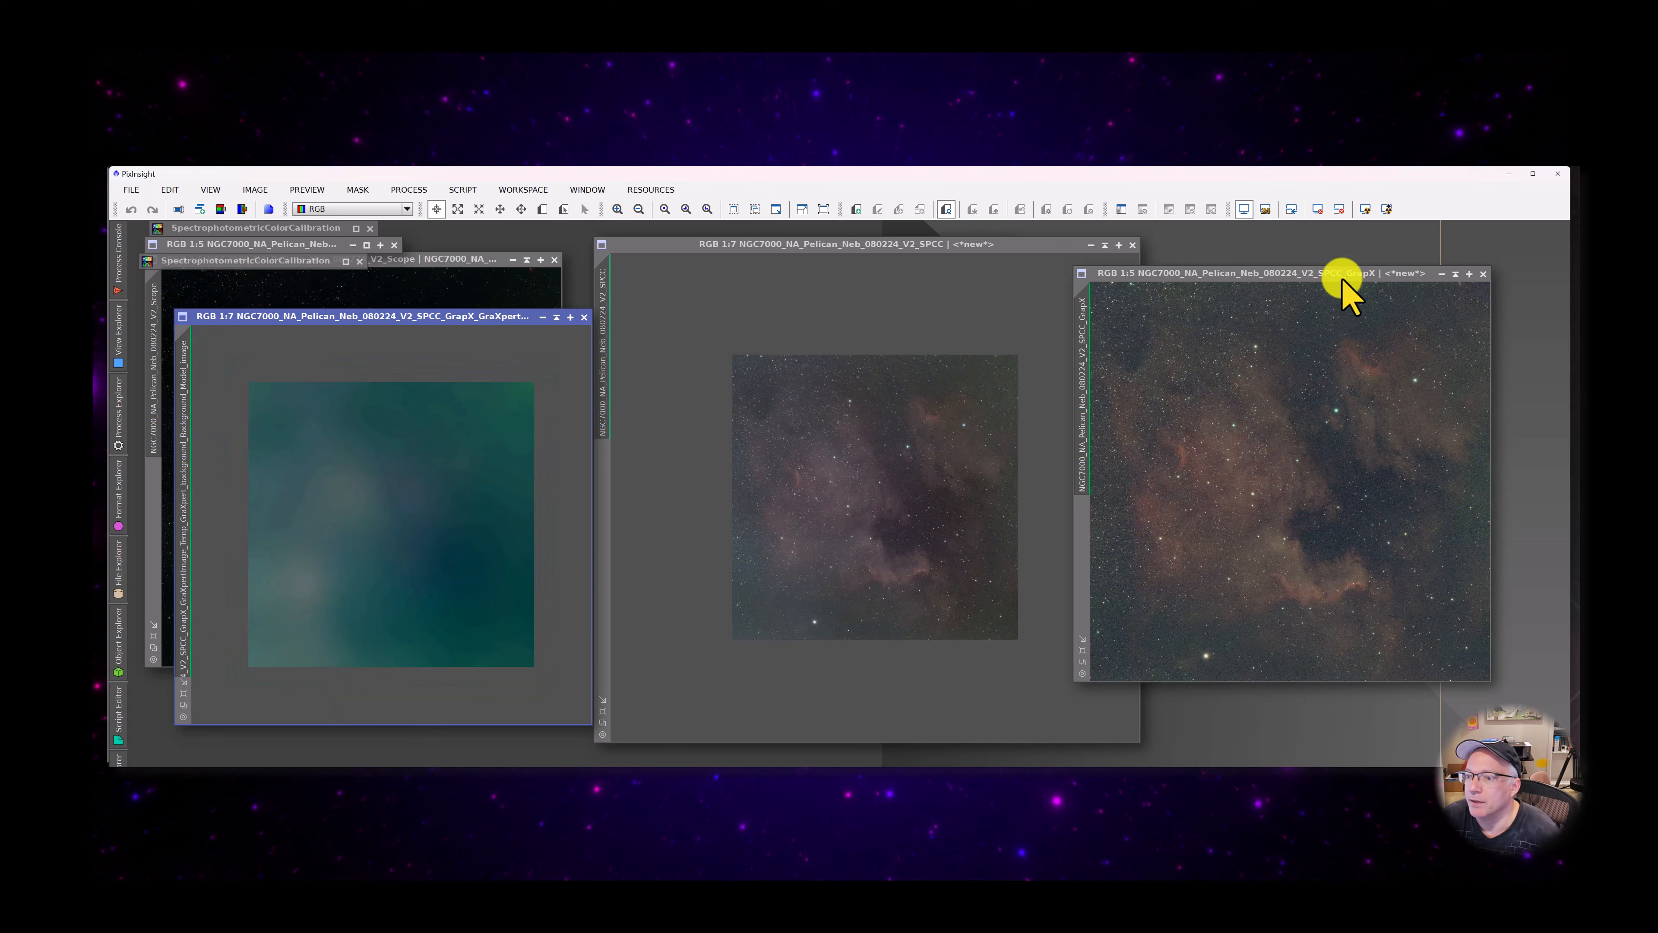
Compare the GraXpert-processed GrapX image with the V2_SPCC image, checking the nebula and dark areas both in close-up and as a whole
left_click_drag(1258, 281, 1190, 300)
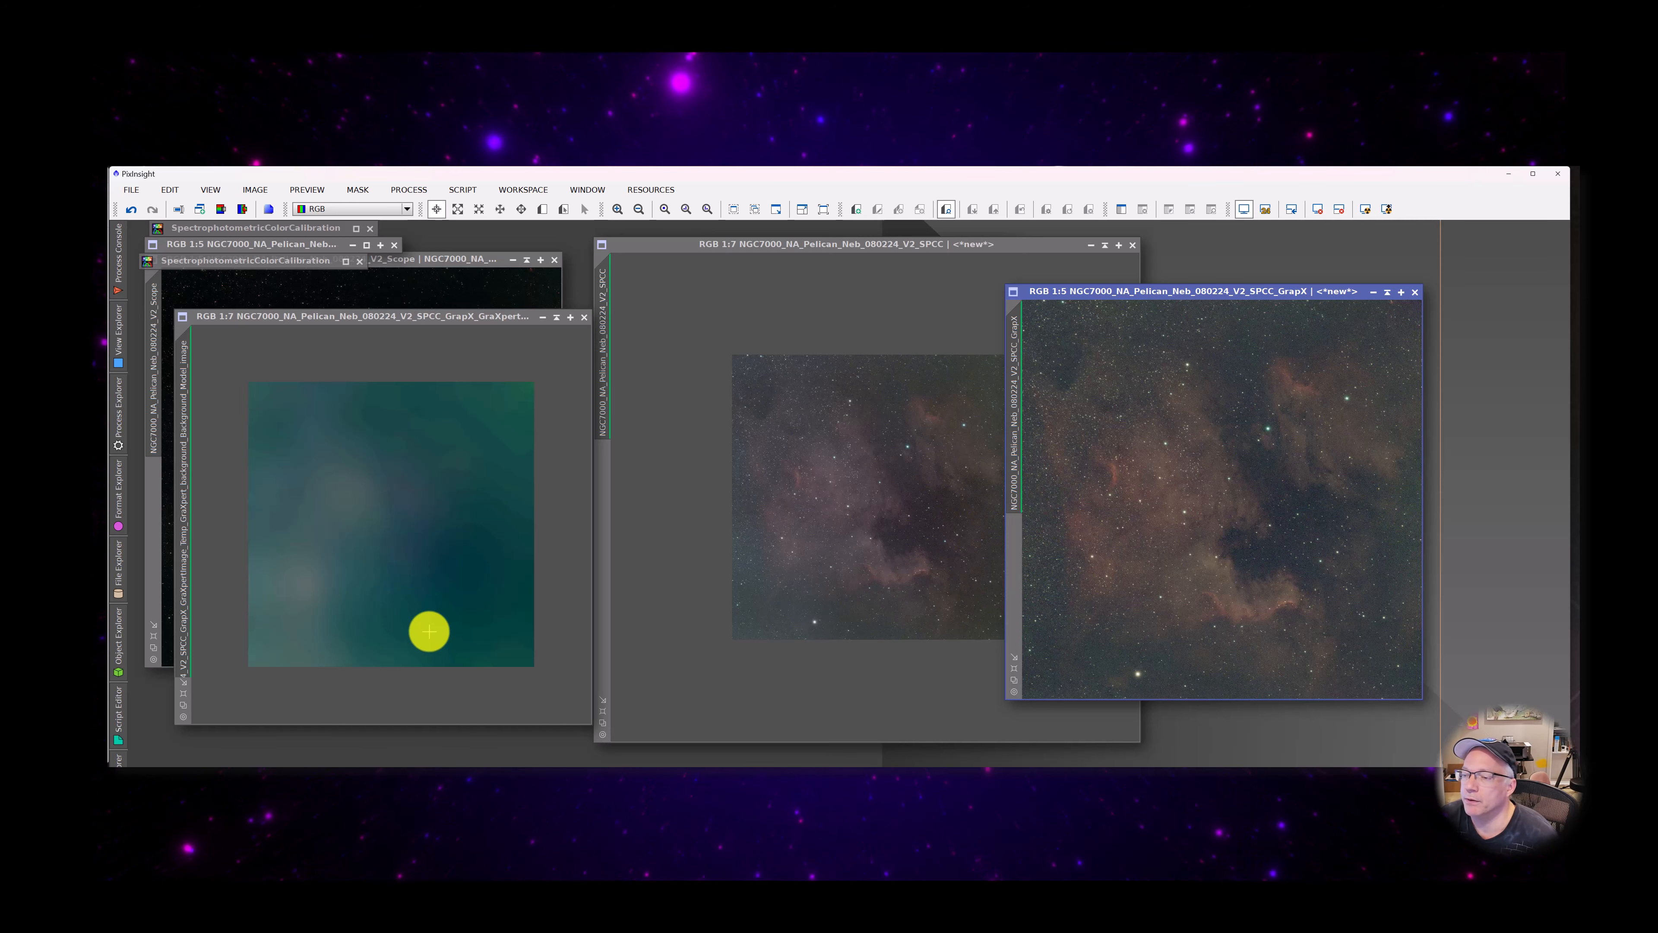
left_click_drag(1233, 299, 1287, 299)
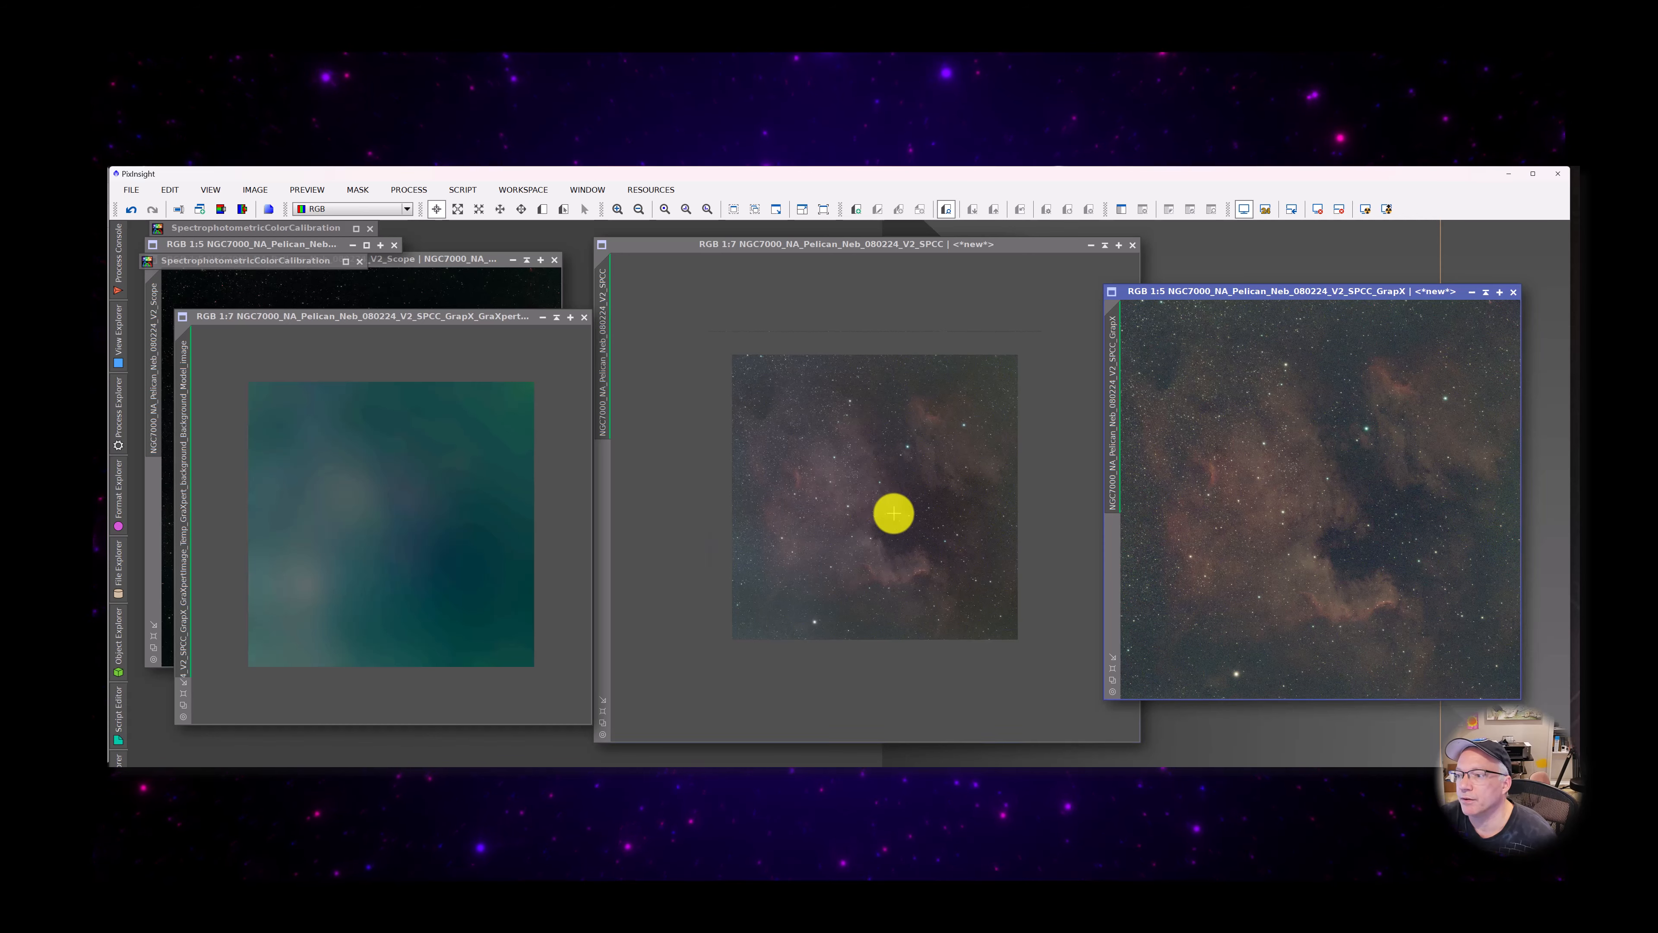
scroll(894, 513, "up", 7)
scroll(894, 514, "down", 2)
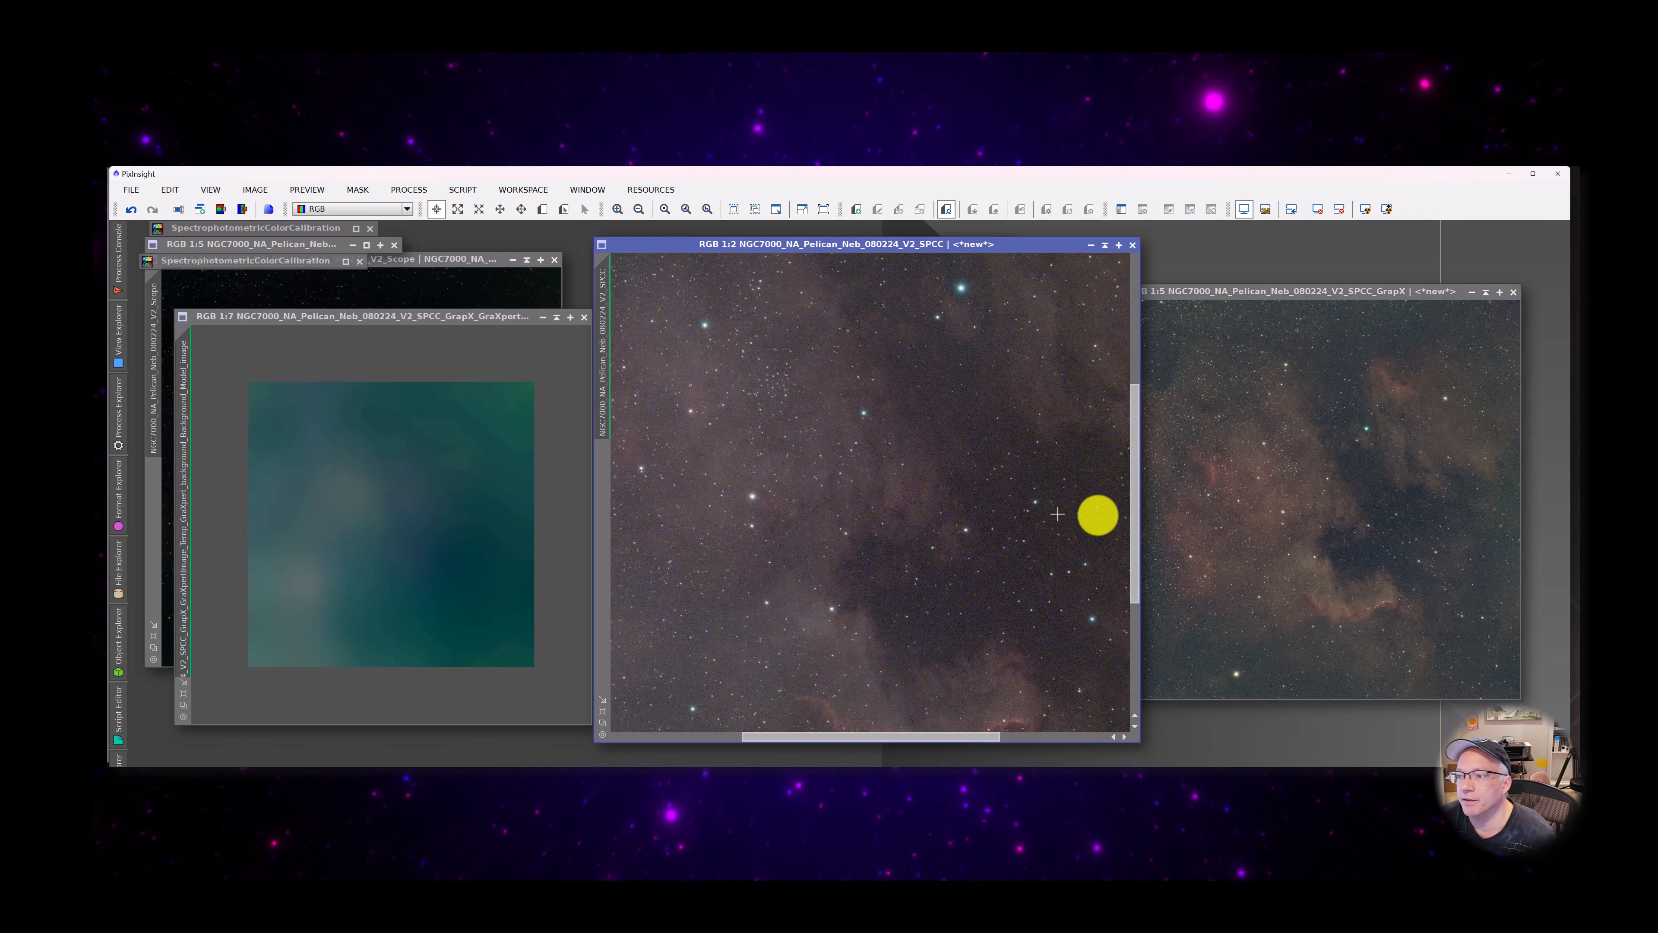
scroll(1323, 525, "up", 4)
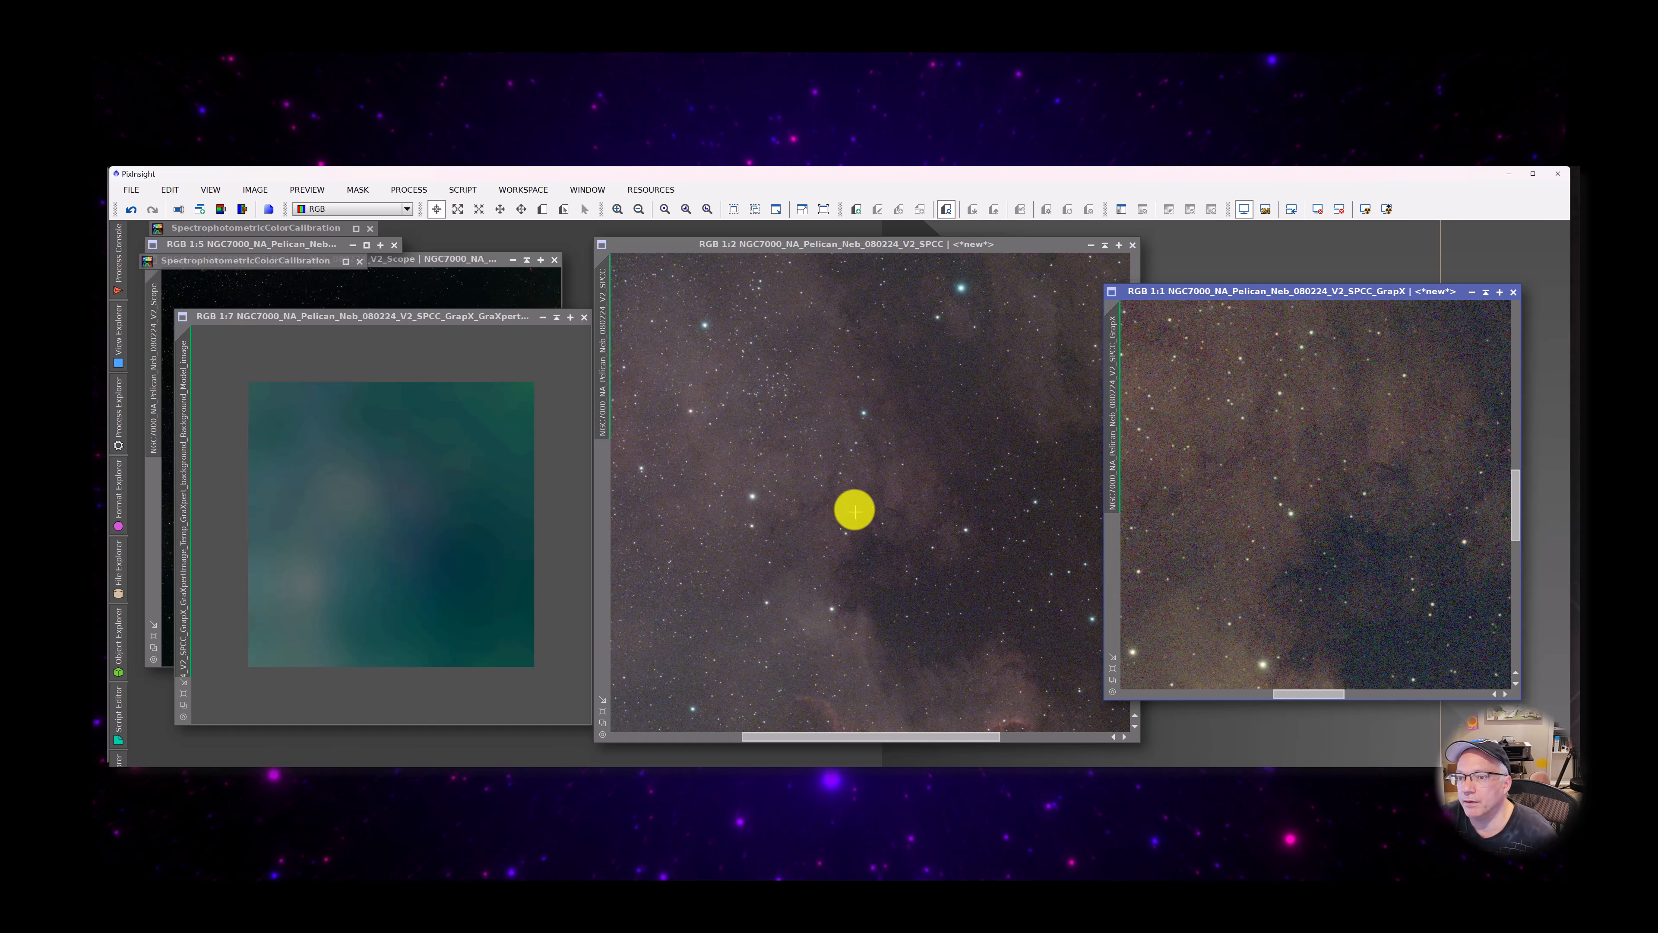
scroll(854, 507, "up", 2)
scroll(854, 507, "down", 2)
scroll(853, 508, "down", 4)
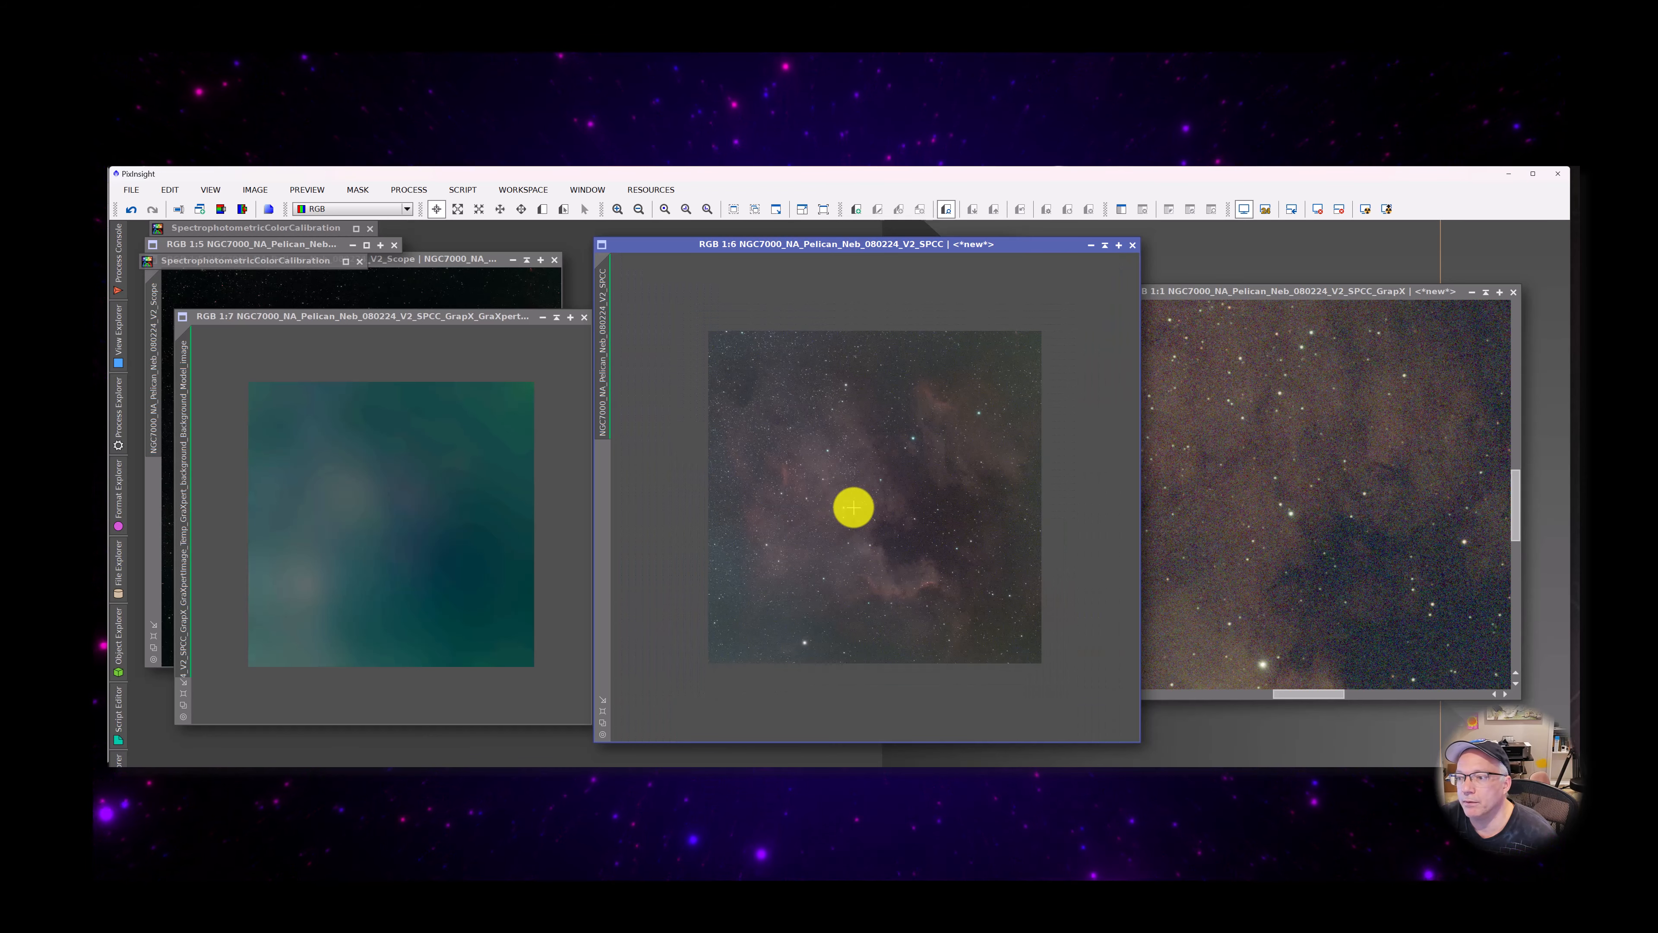
scroll(853, 507, "up", 1)
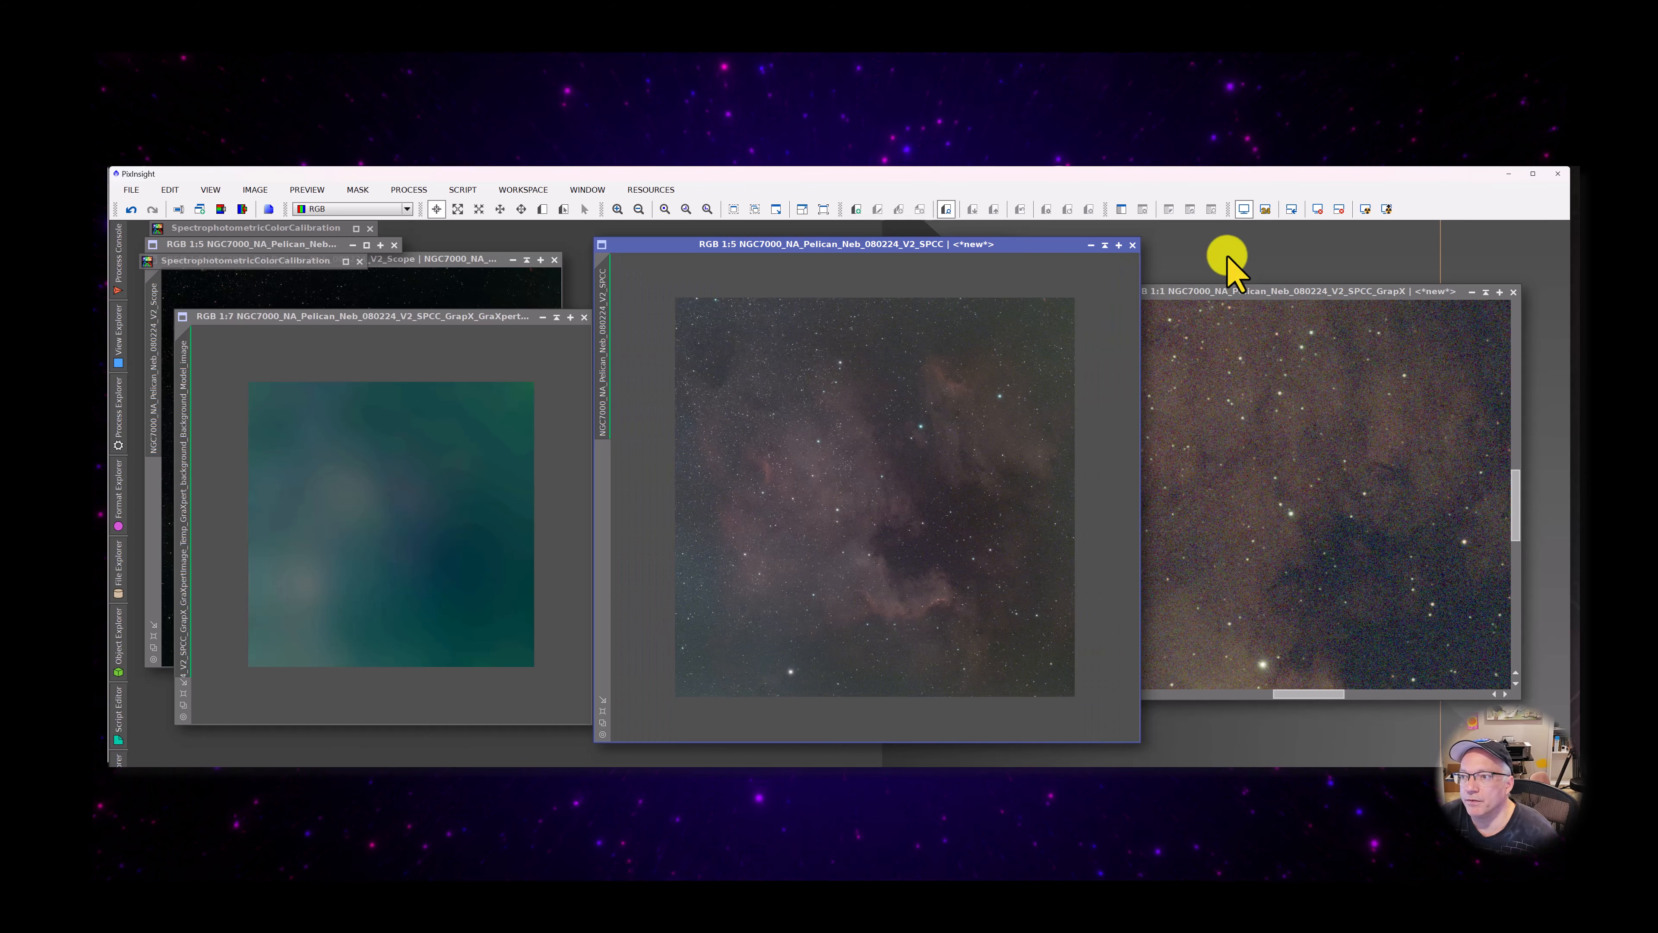
mouse_move(1239, 290)
left_mouse_down()
mouse_move(1286, 269)
mouse_move(1250, 271)
left_mouse_up()
scroll(1303, 541, "down", 3)
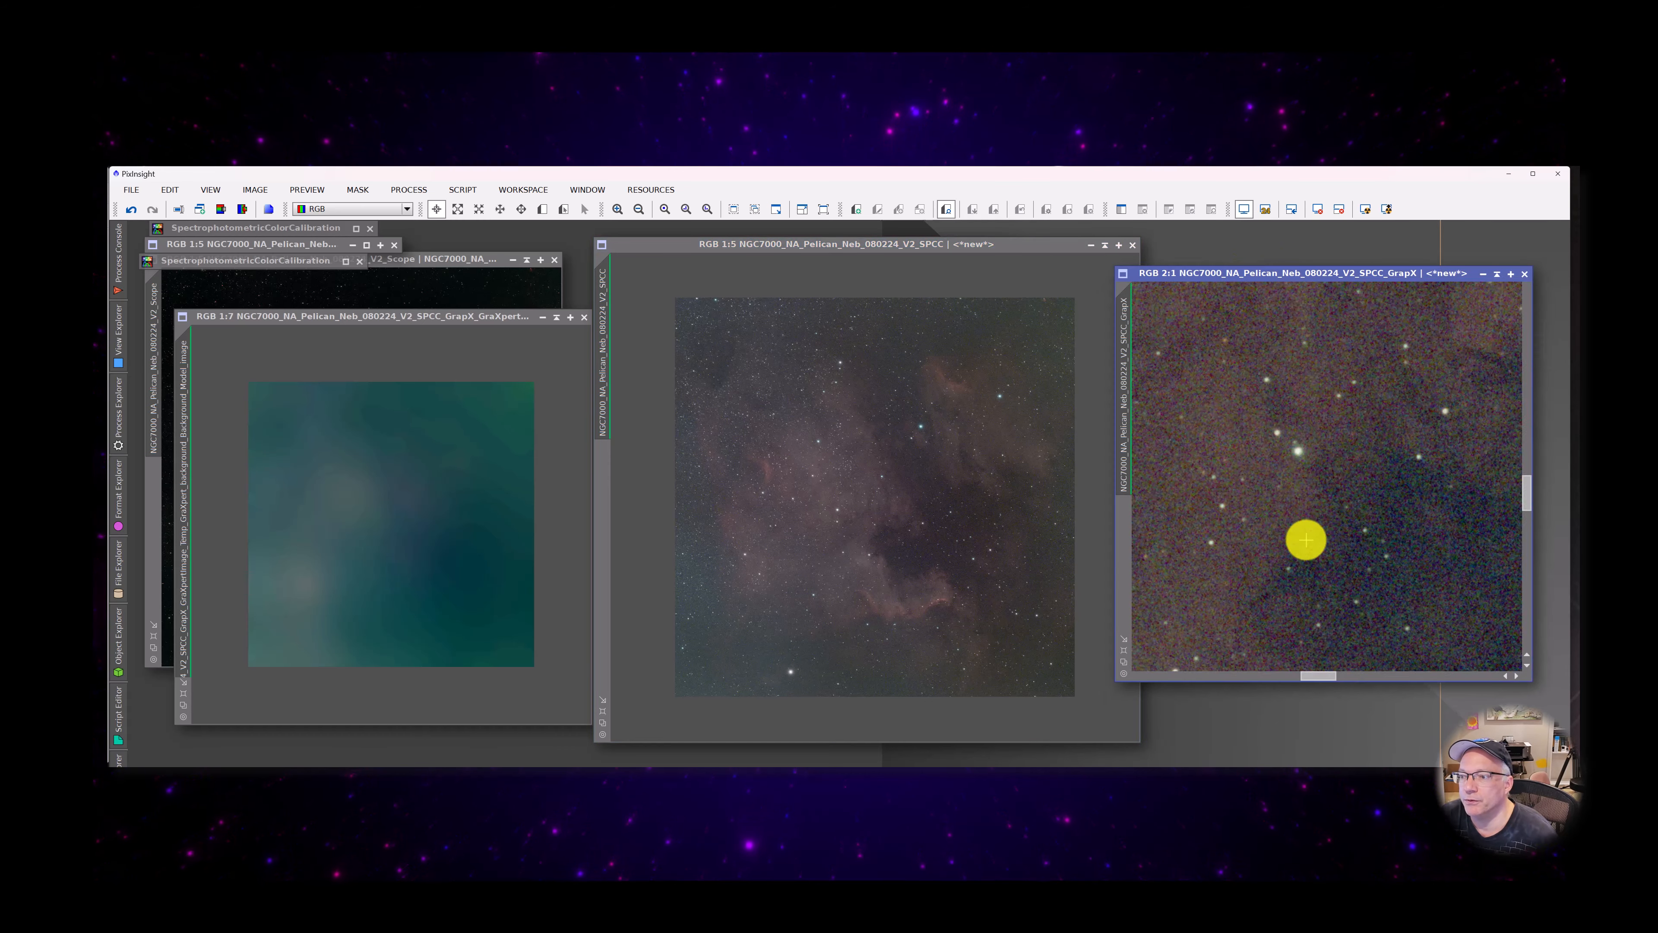
scroll(1305, 538, "down", 1)
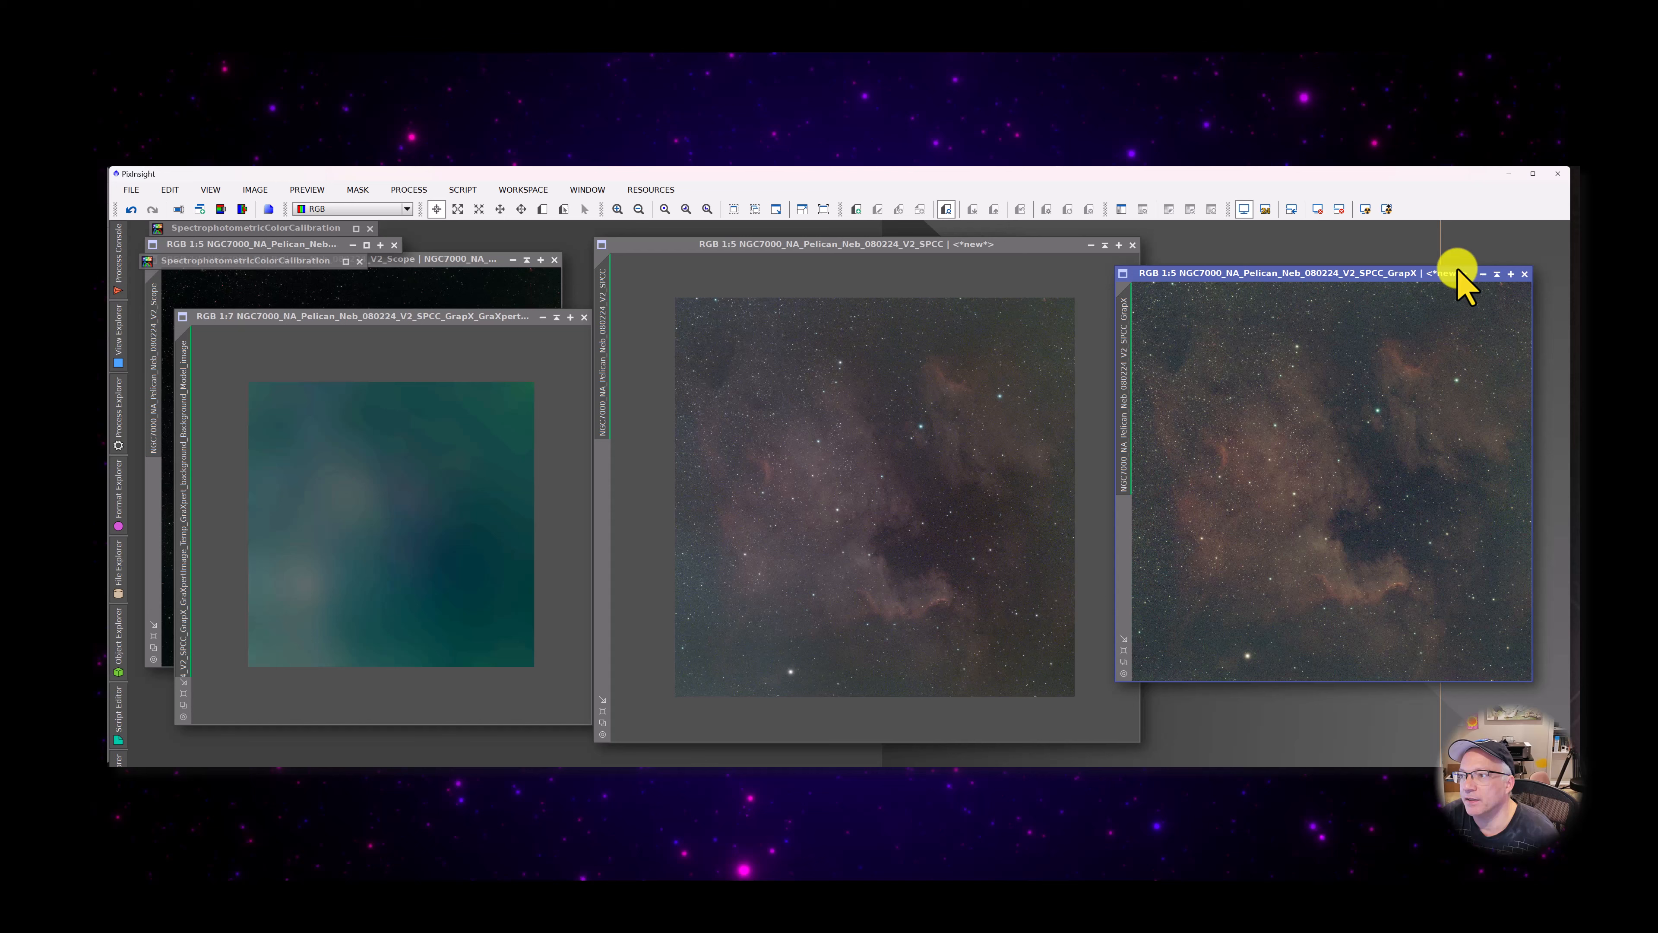
Collapse the GrapX image to its title bar, set it aside, and move the V2_SPCC window into the freed space
left_click(1497, 274)
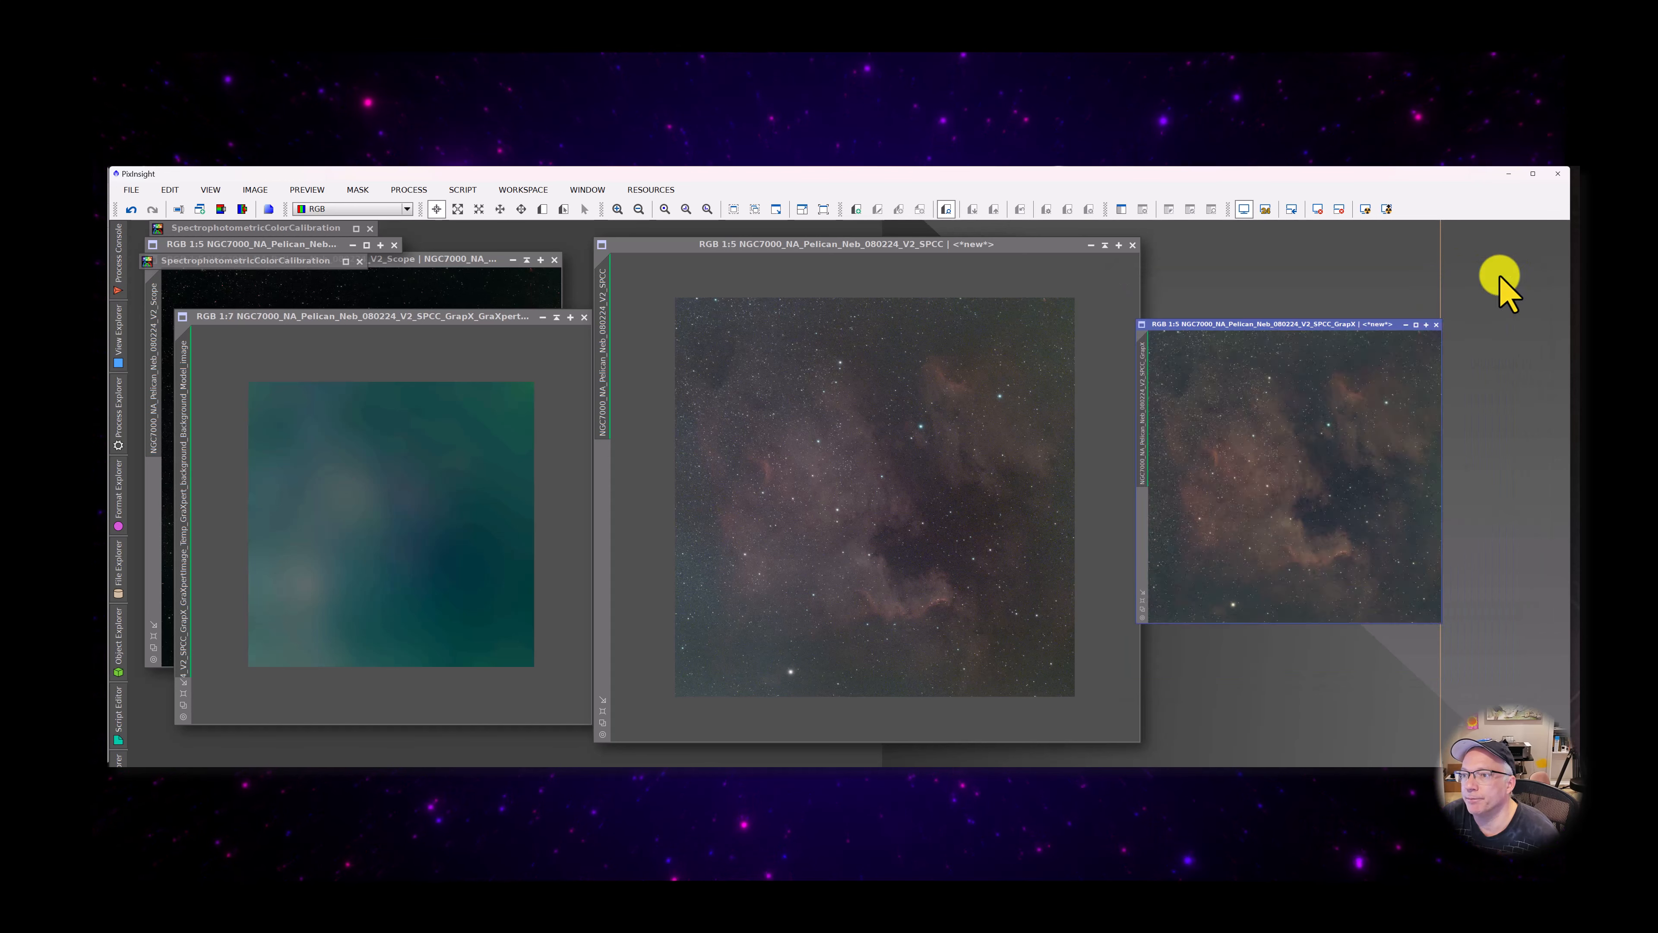
left_click_drag(1281, 473, 1403, 265)
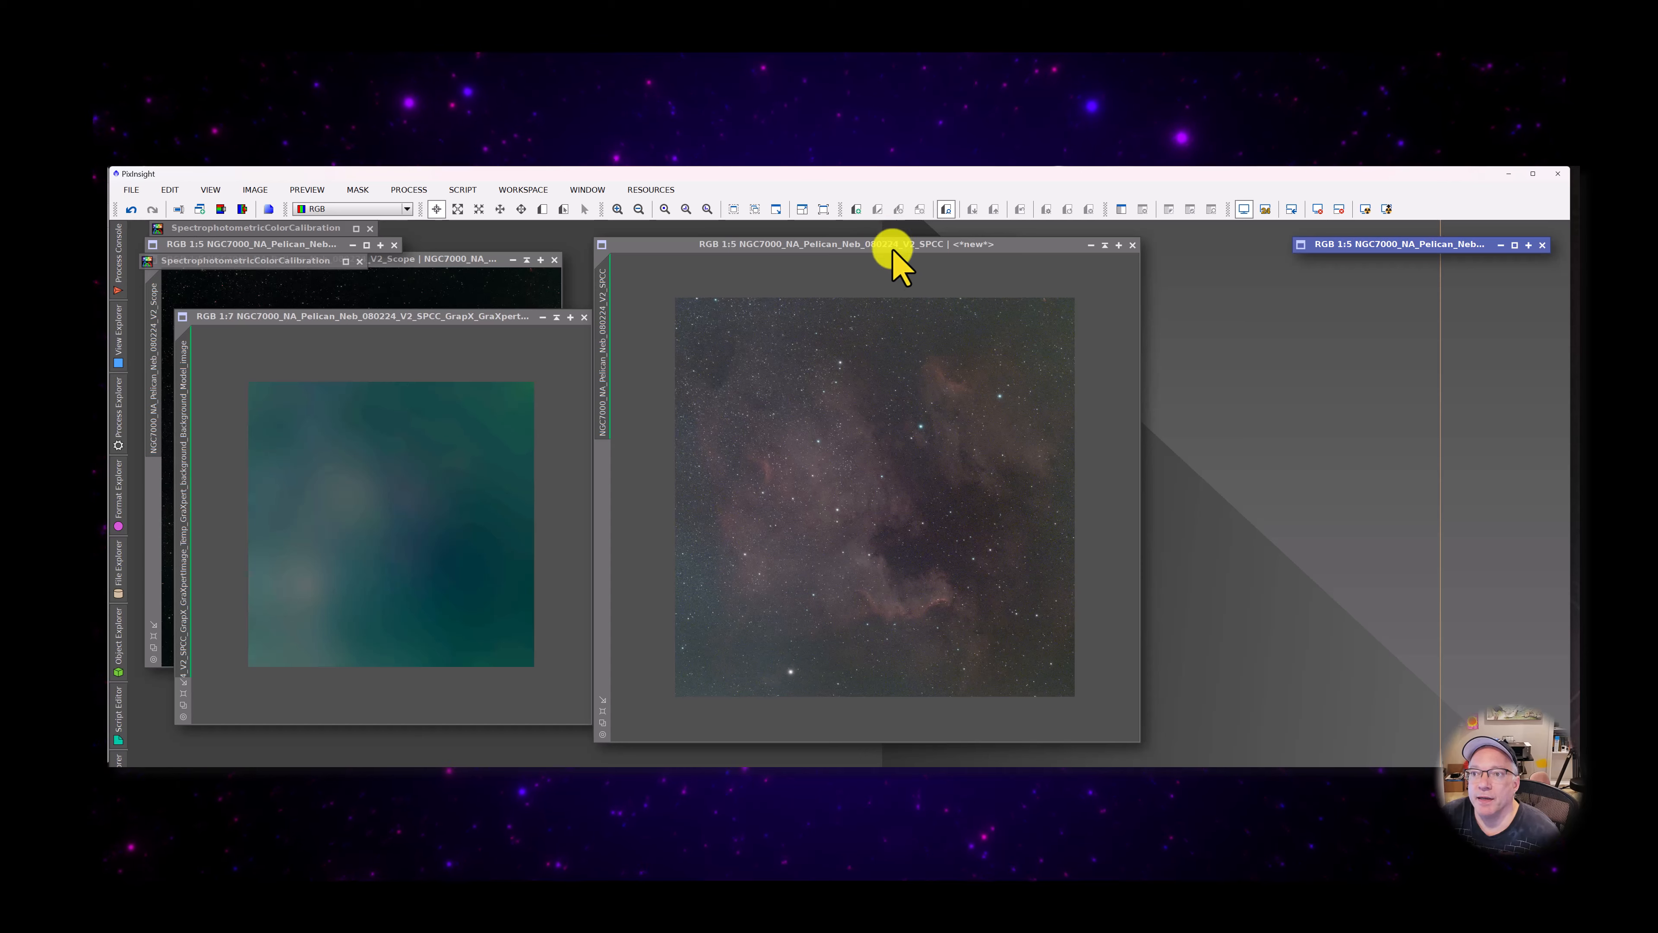
mouse_move(892, 249)
left_mouse_down()
mouse_move(1092, 326)
mouse_move(1139, 446)
mouse_move(1203, 319)
mouse_move(1155, 289)
mouse_move(953, 274)
mouse_move(927, 248)
mouse_move(868, 245)
left_mouse_up()
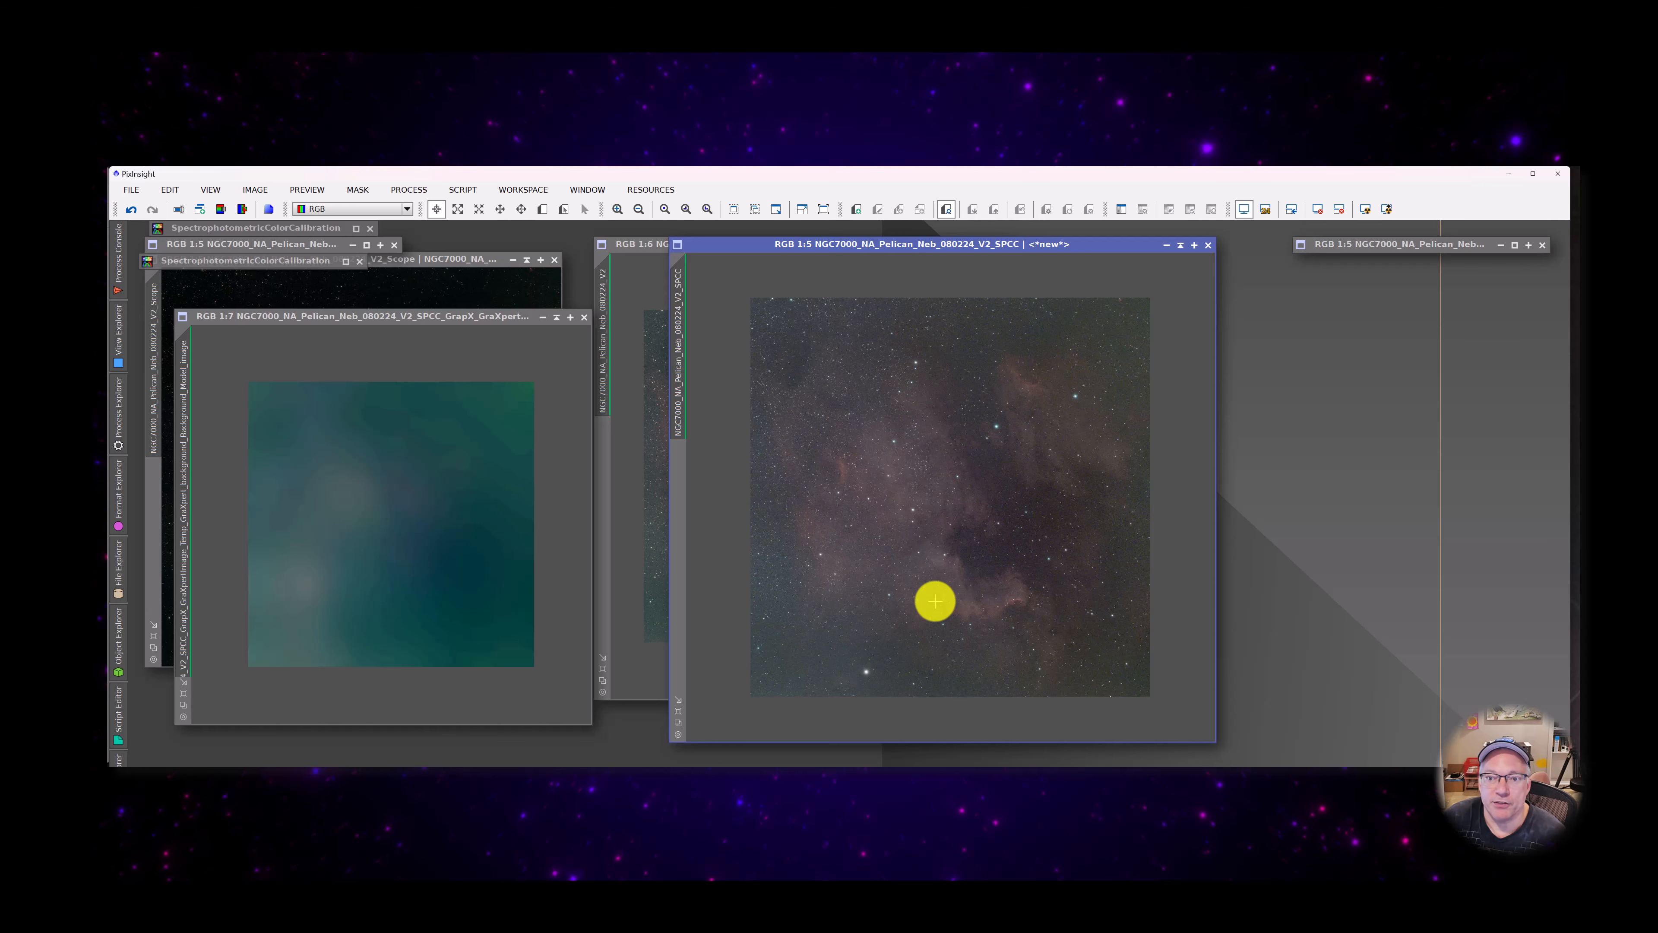
mouse_move(676, 325)
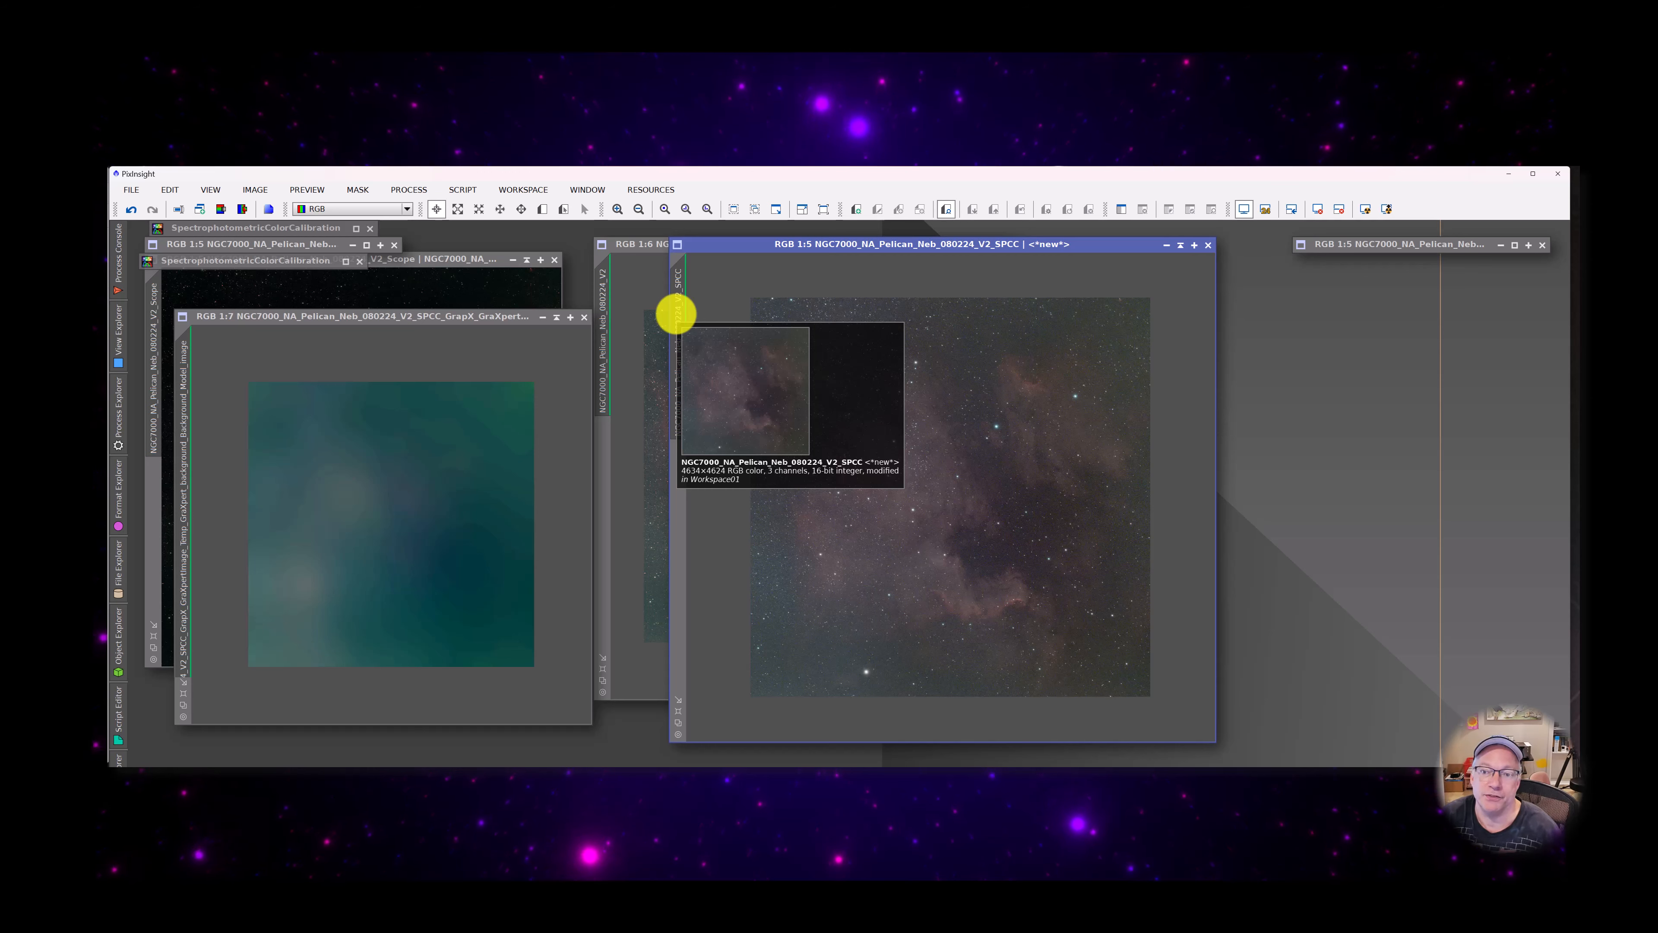
Duplicate the V2_SPCC image, collapse the original and the GraXpert background model to title bars, and stack them with the collapsed GrapX image
left_click_drag(768, 244, 731, 242)
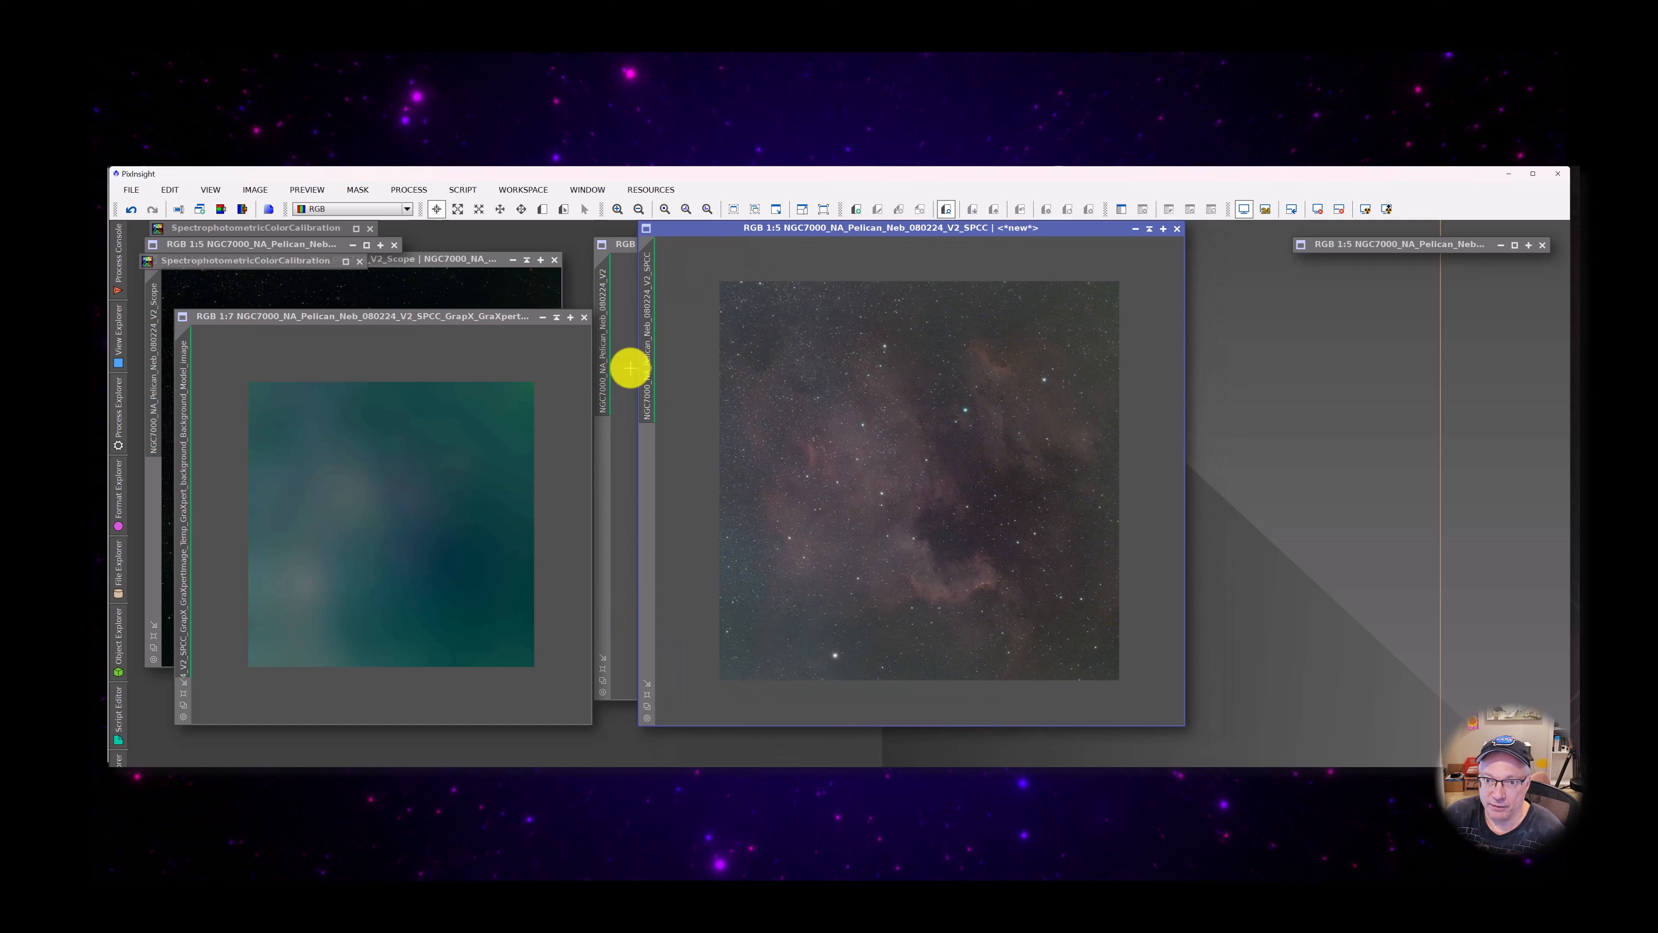
left_click_drag(645, 341, 1218, 616)
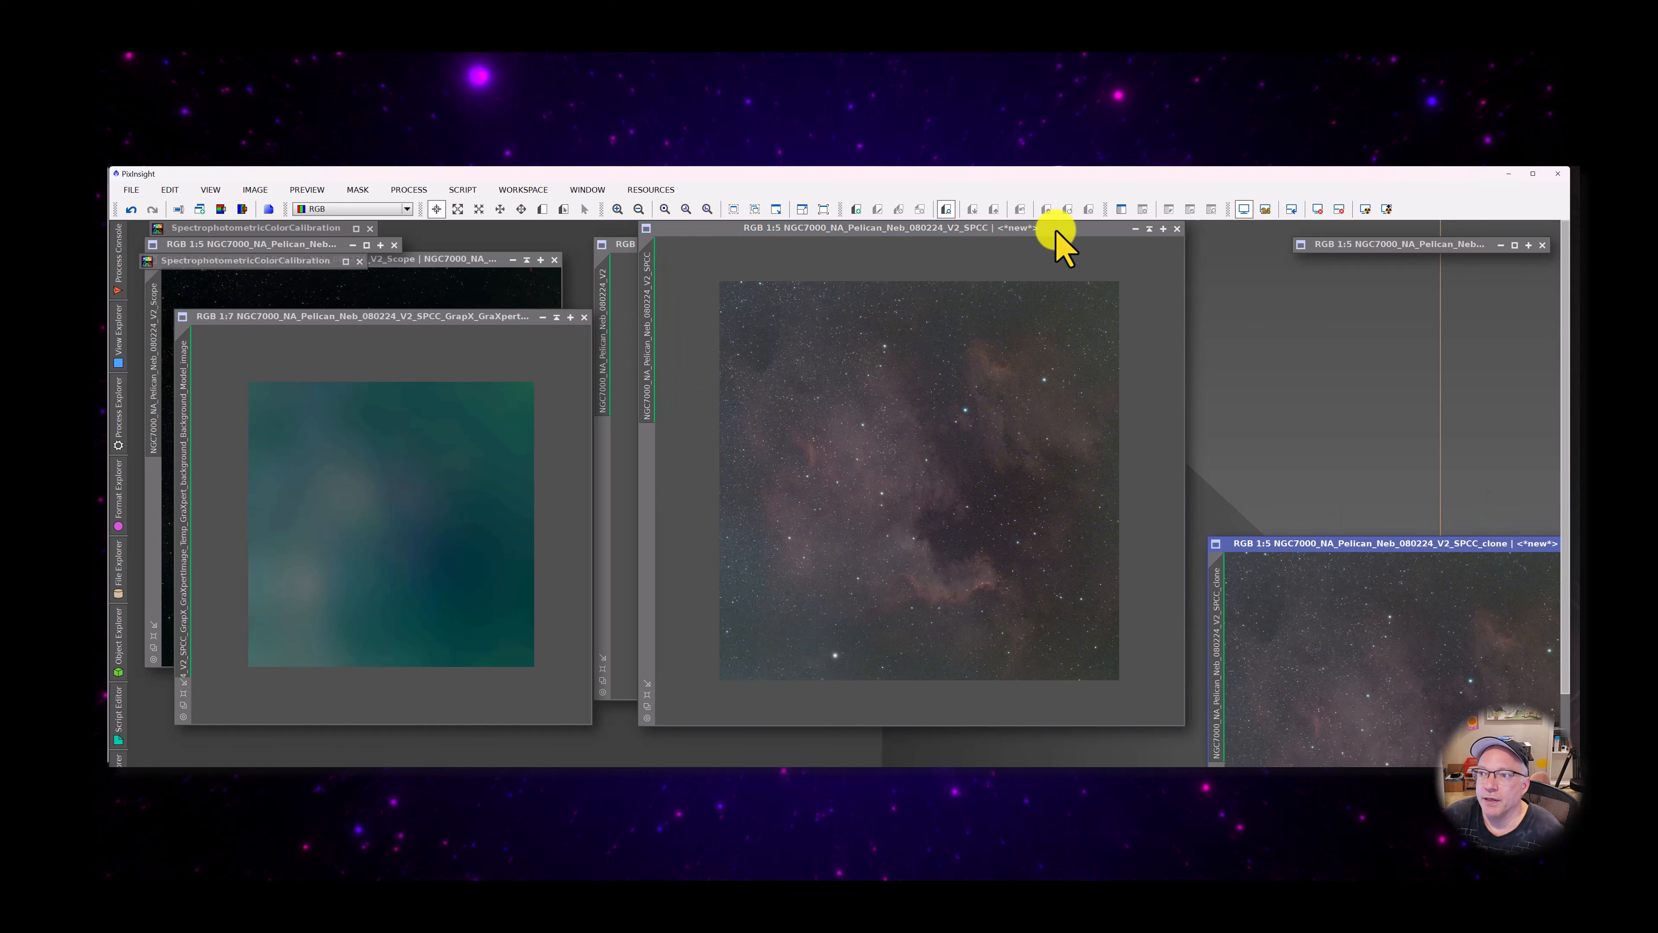
left_click(1136, 229)
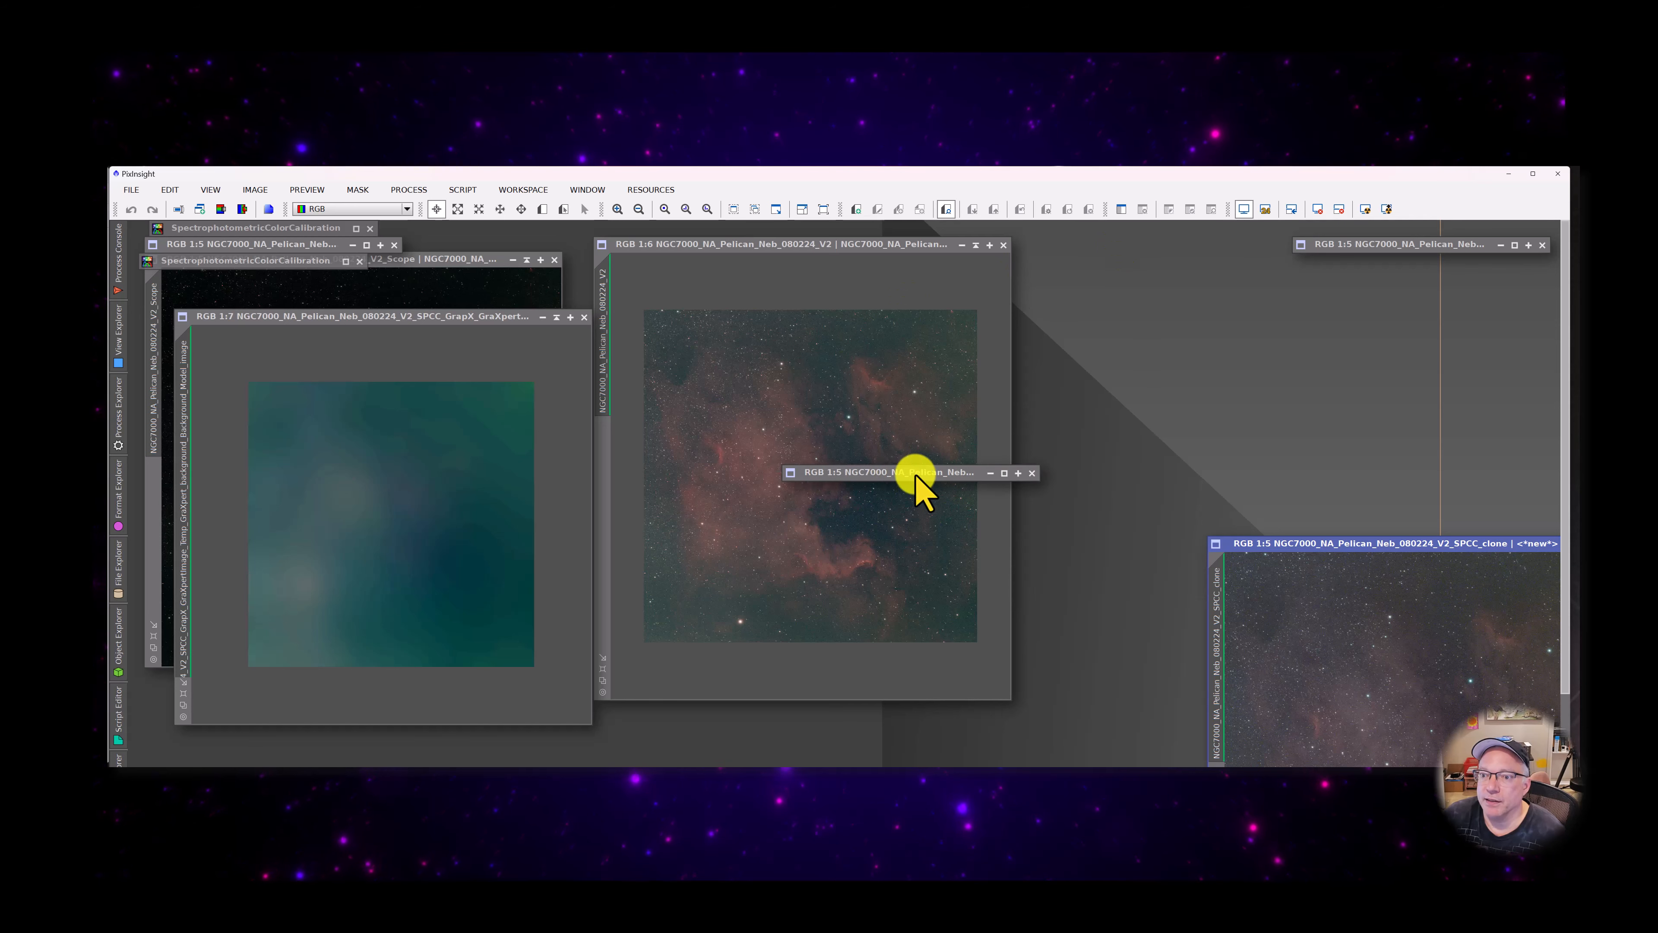
left_click_drag(906, 474, 1417, 264)
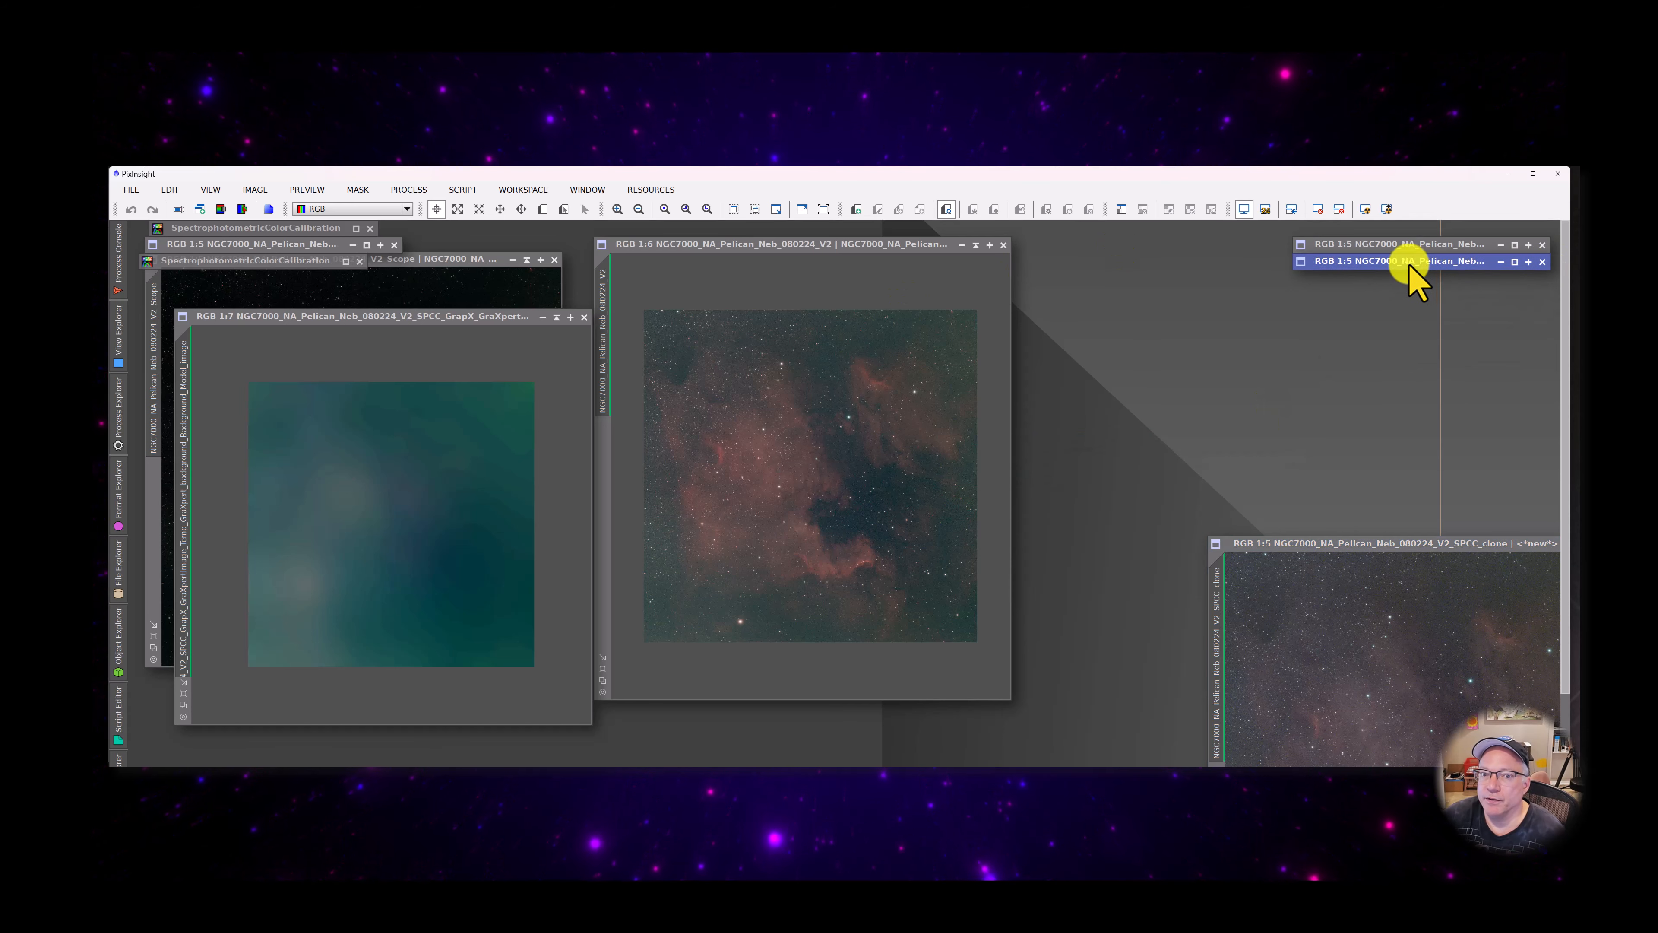
left_click(556, 317)
left_click_drag(336, 517, 1378, 278)
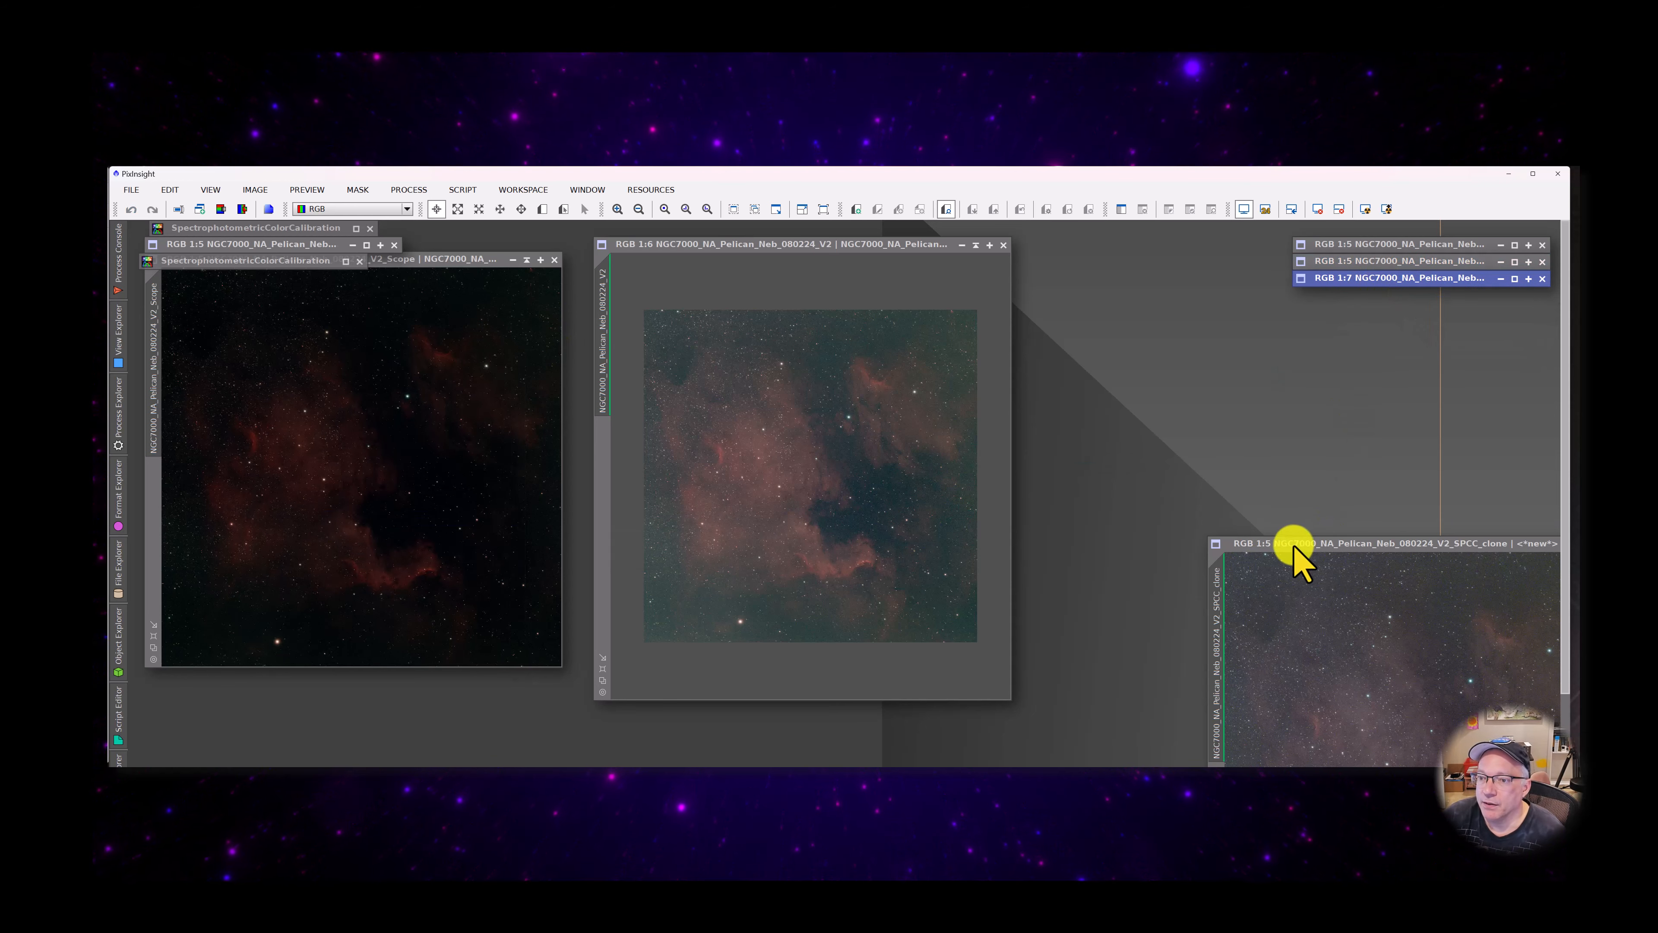
Move the V2_SPCC clone beside the V2 image and rename it NGC7000_NA_Pelican_Neb_080224_V2_SPCC_StarX
left_click_drag(1292, 543, 1107, 314)
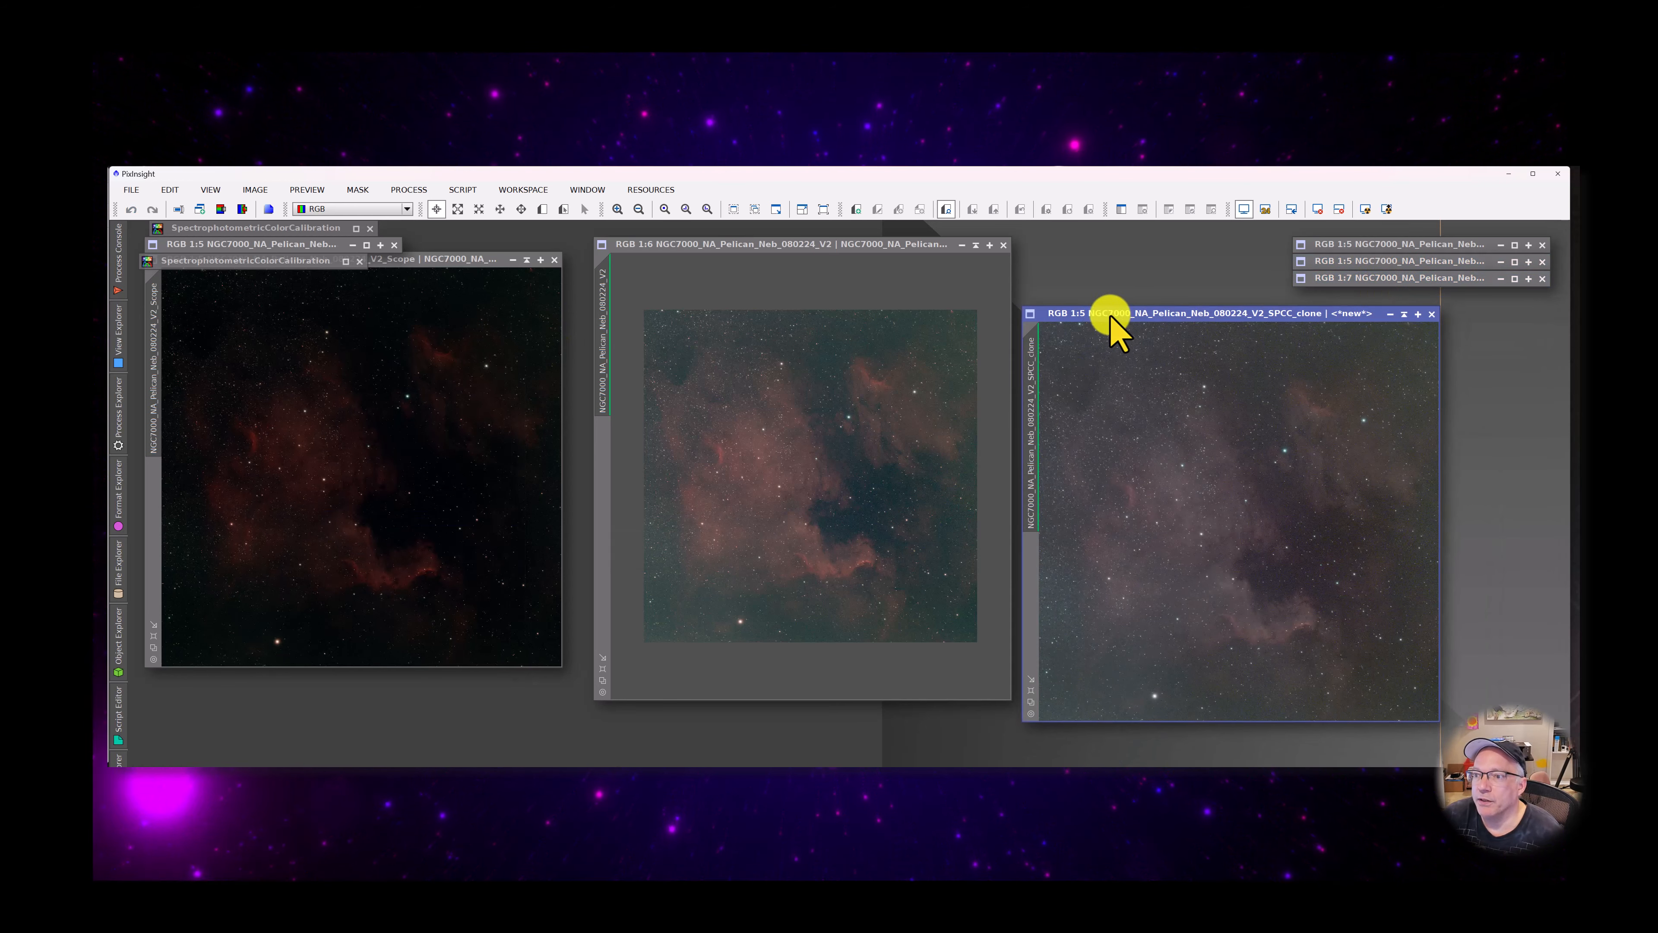
double_click(1032, 348)
left_click(920, 513)
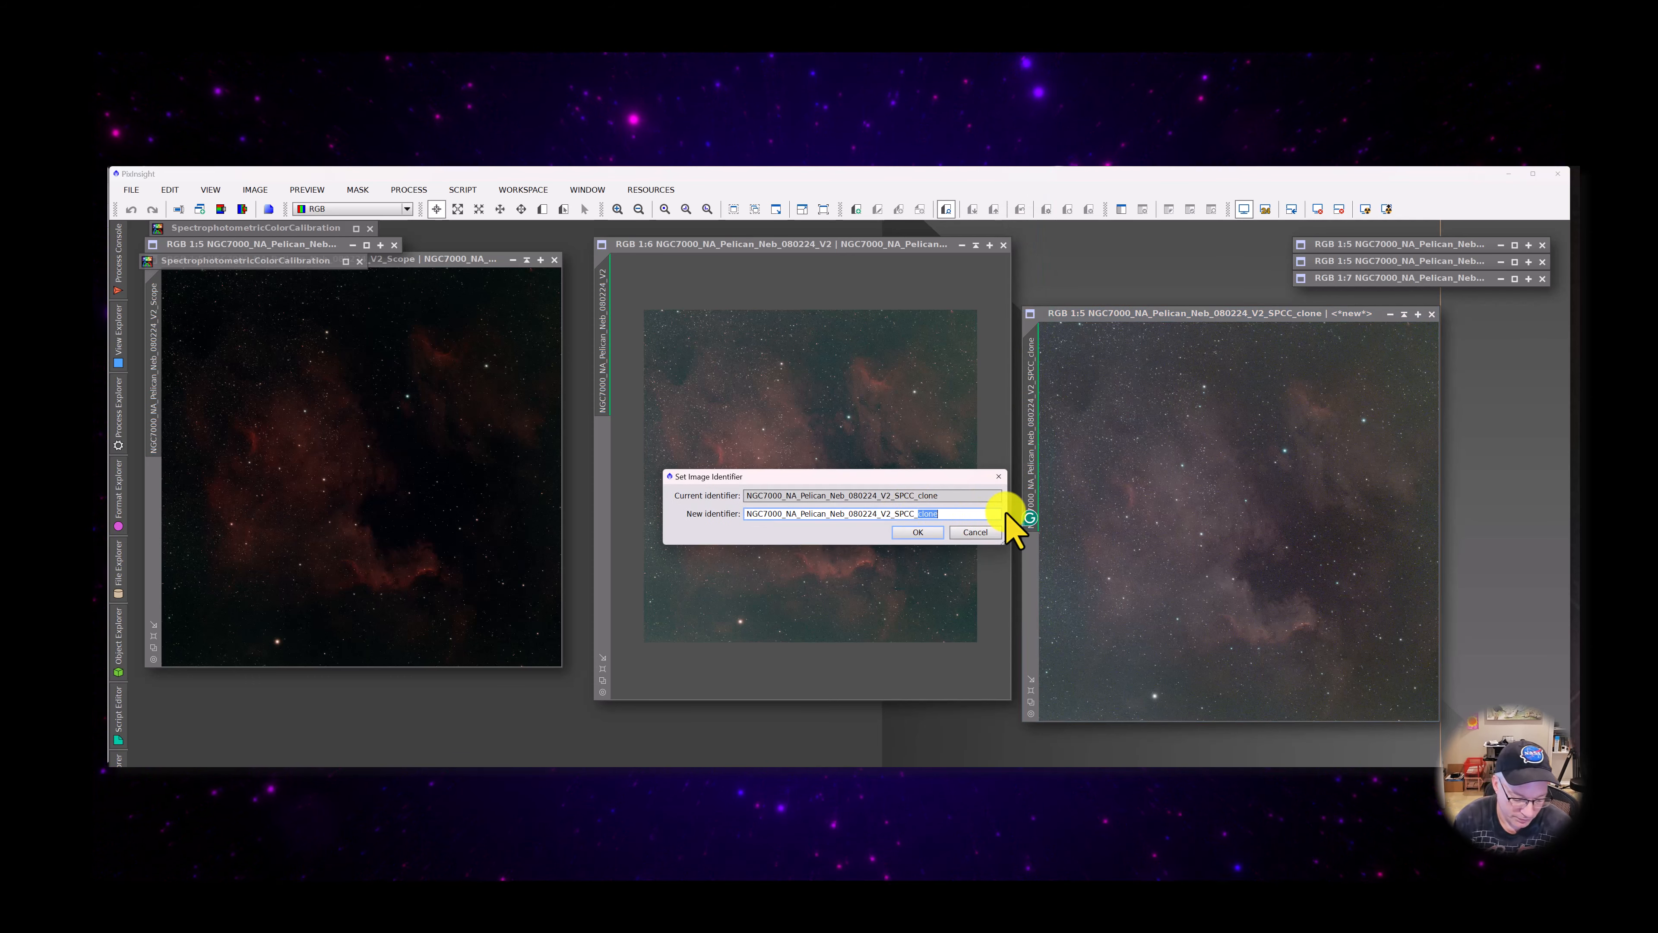
type("Star")
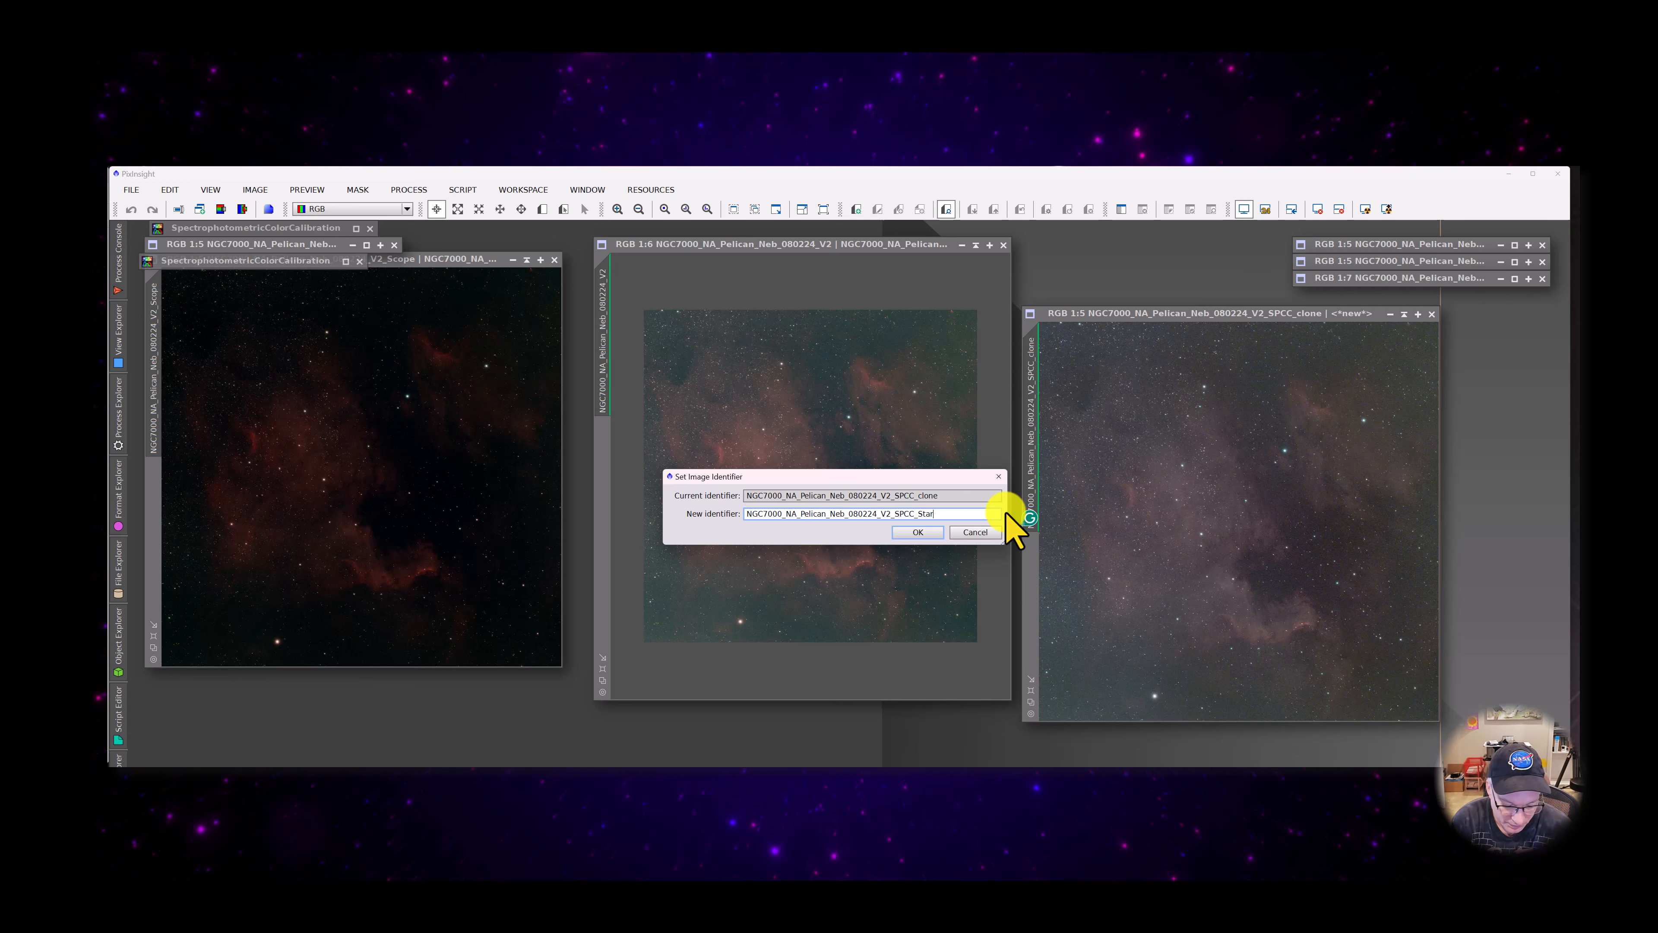
type("X")
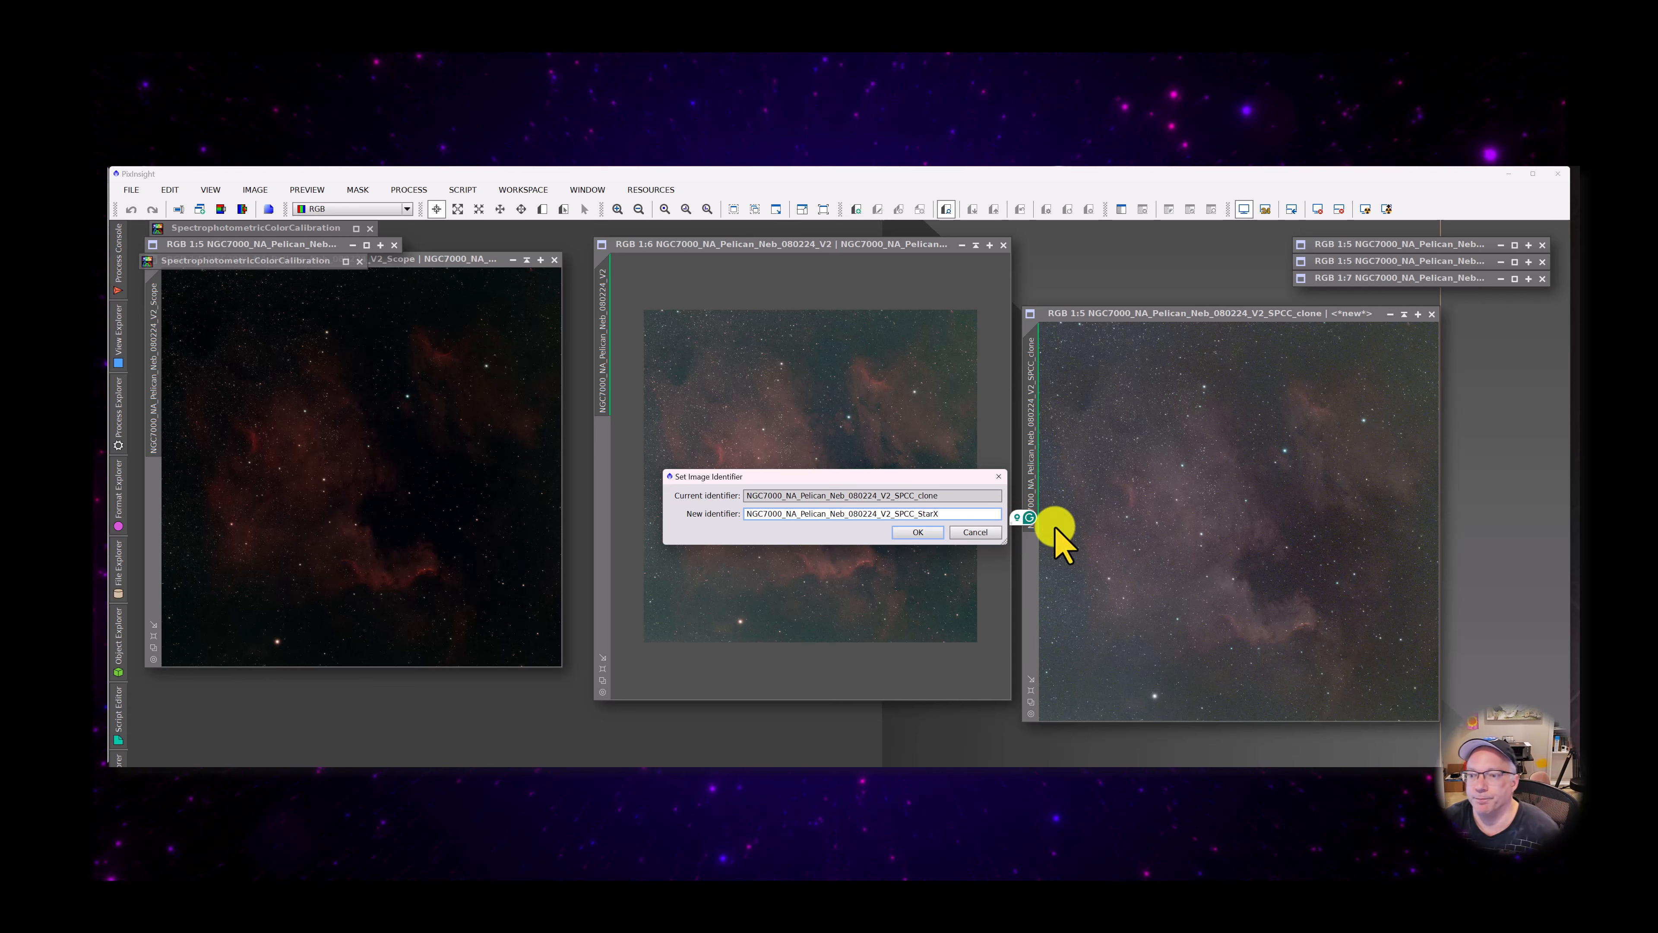
left_click(921, 533)
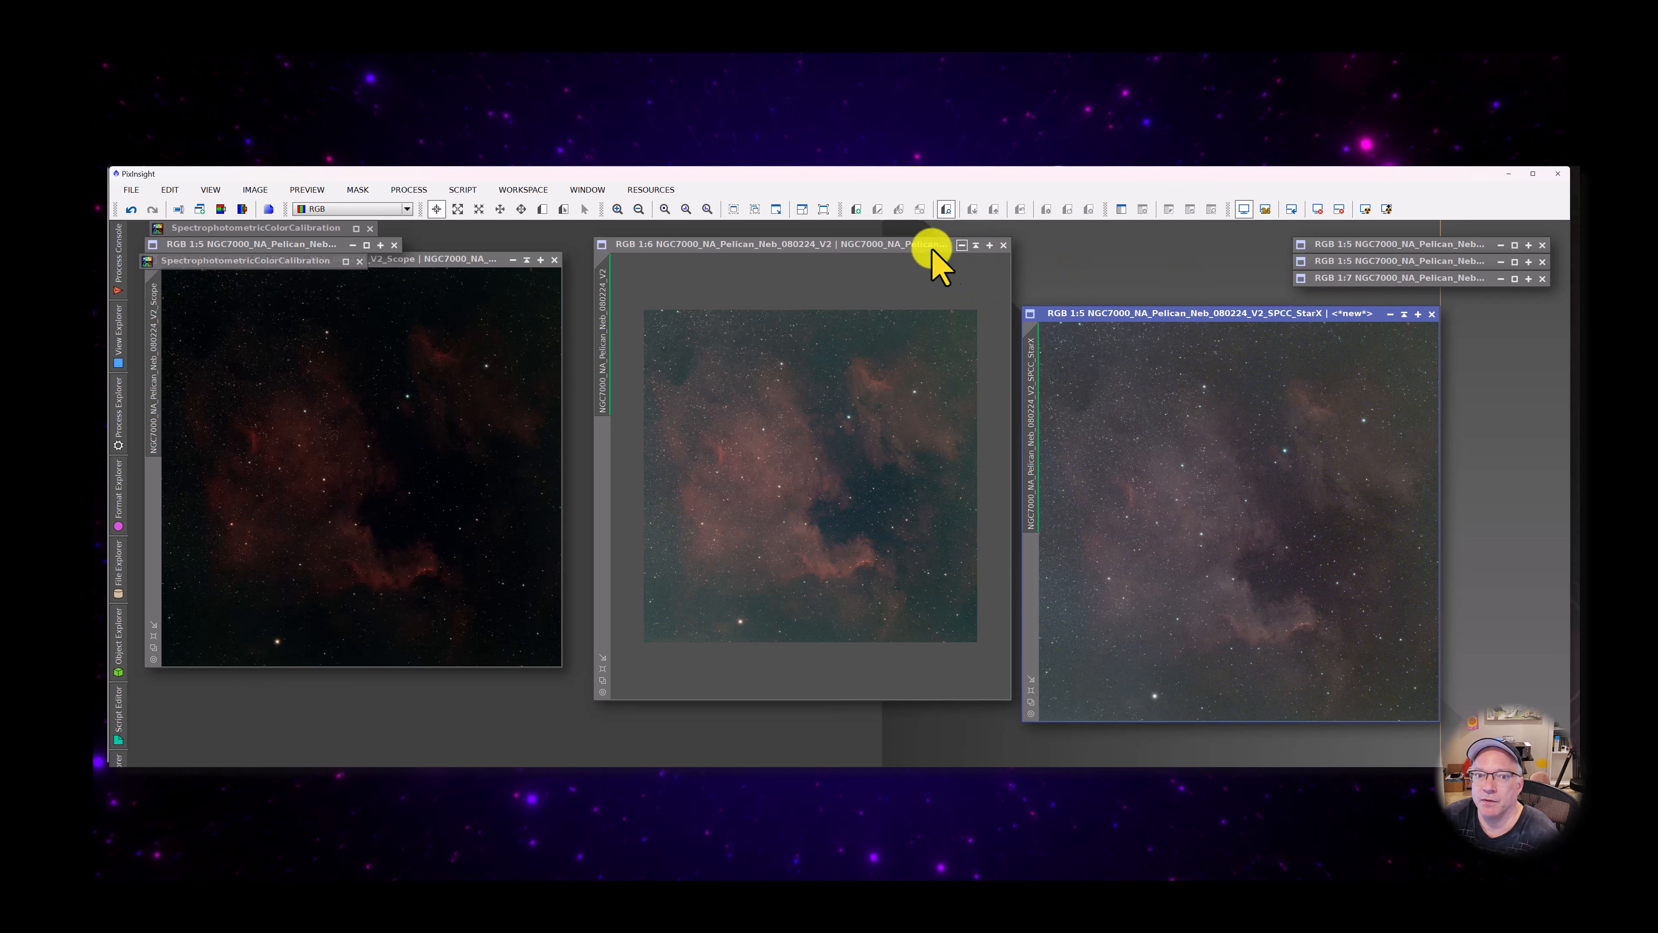
Arrange the V2 and StarX windows side by side and examine the StarX image's stars and noise in close-up and as a whole
left_click_drag(889, 248, 400, 254)
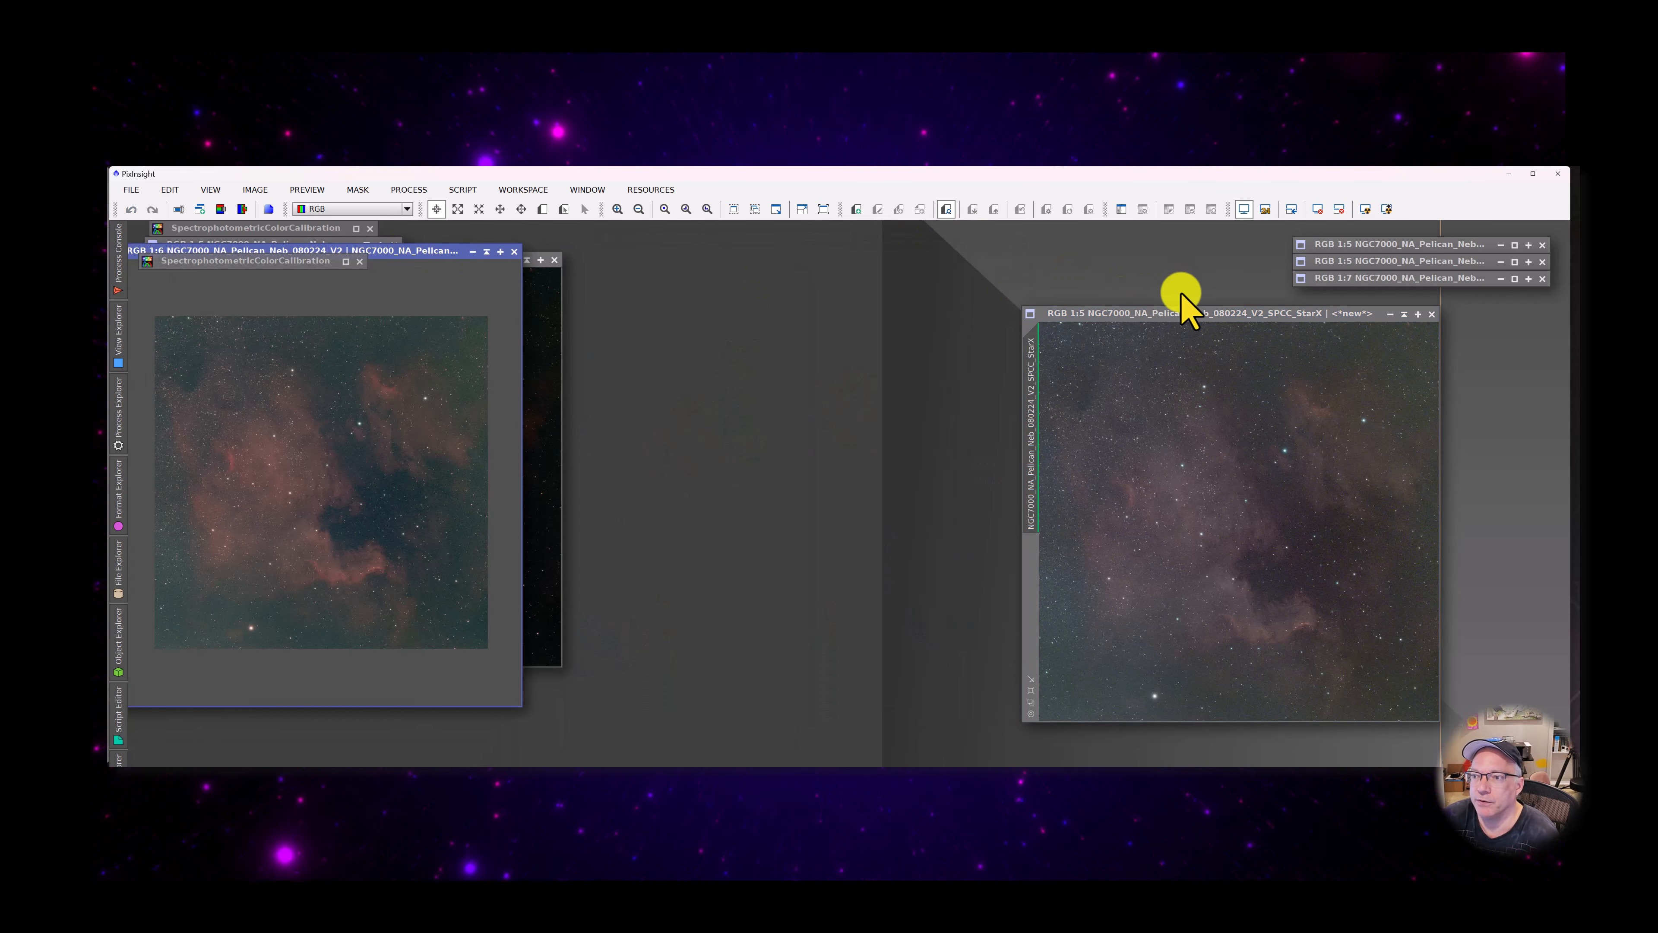
left_click_drag(1117, 315, 816, 279)
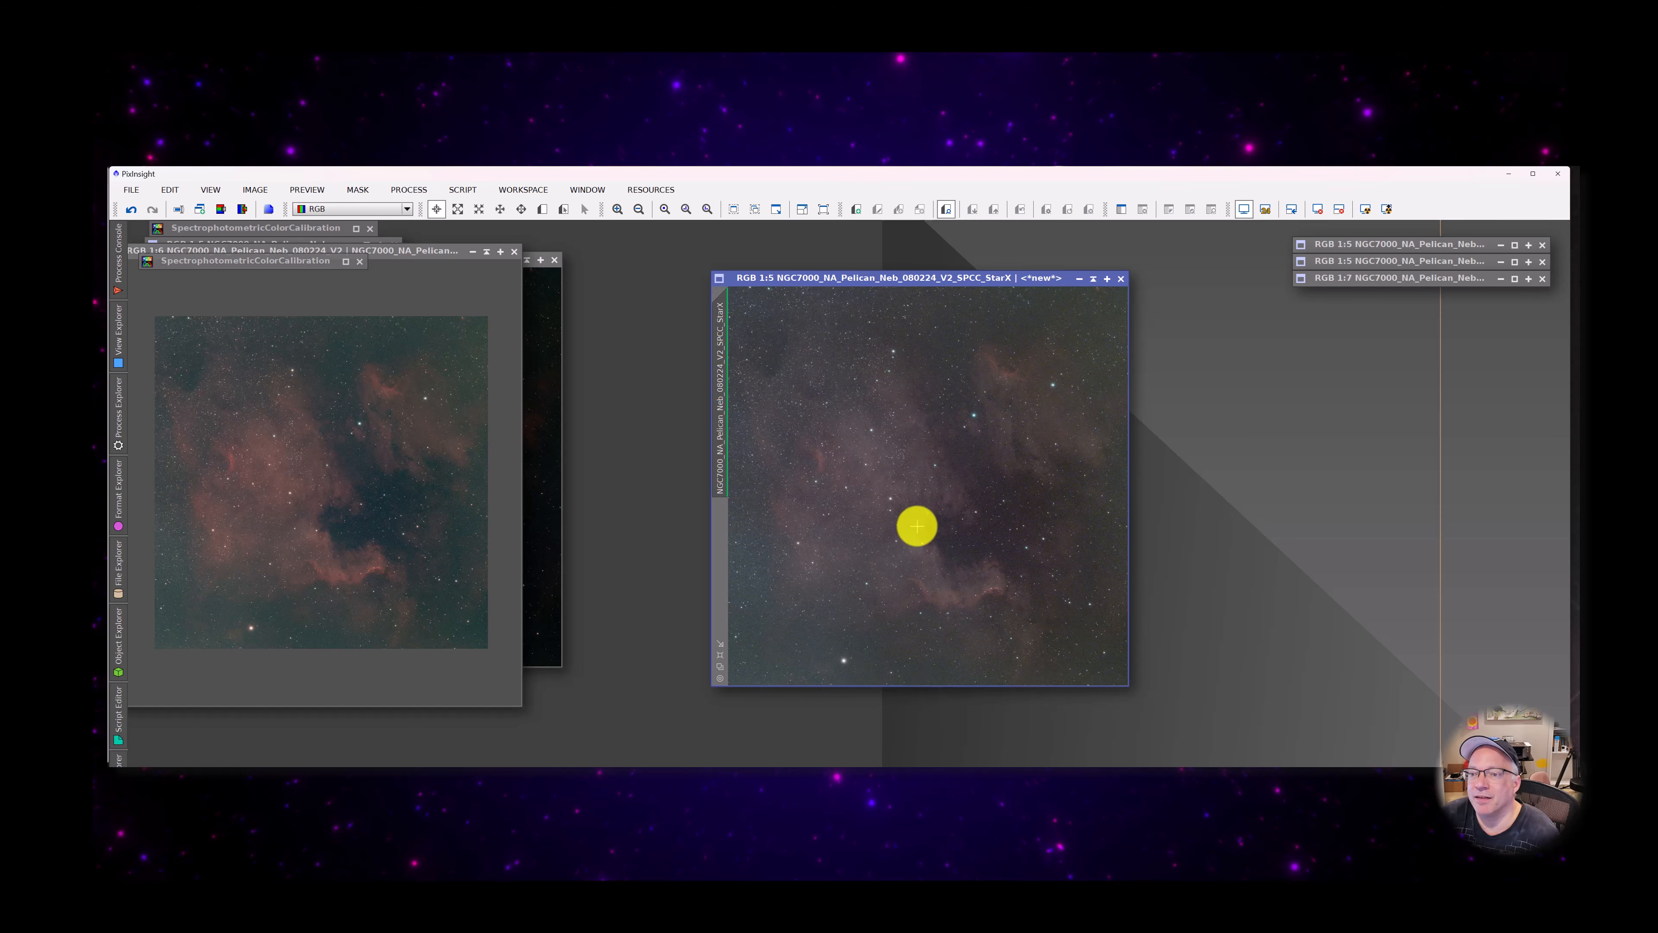
scroll(915, 526, "up", 6)
scroll(917, 526, "down", 1)
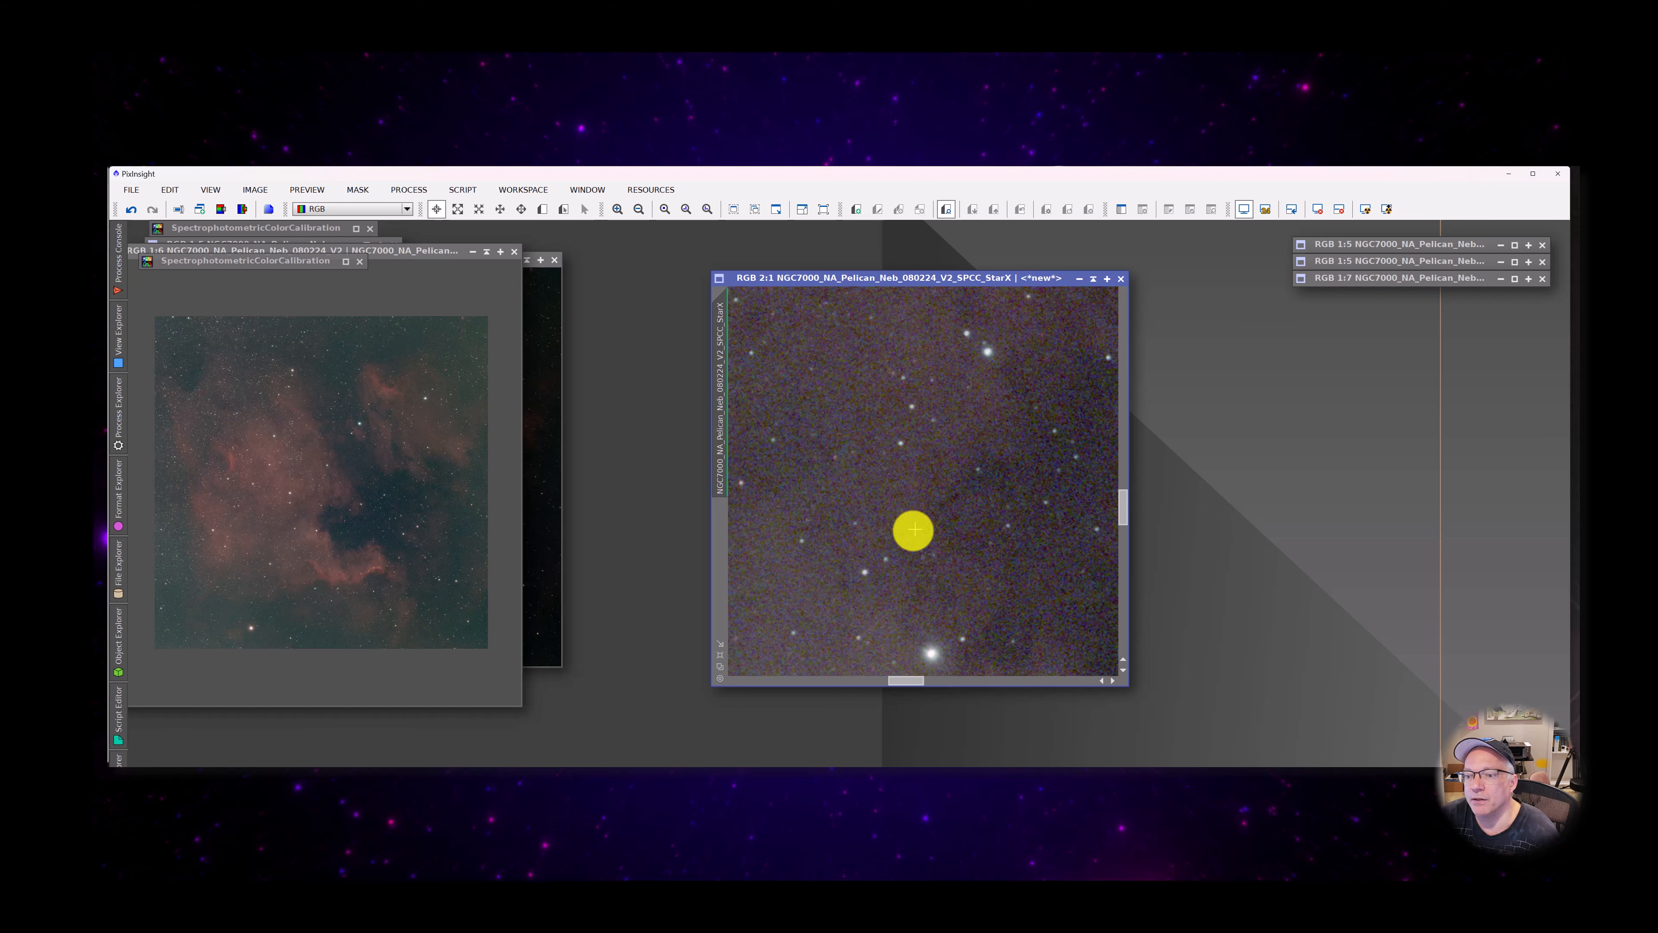
left_click_drag(914, 529, 1058, 387)
scroll(931, 534, "down", 1)
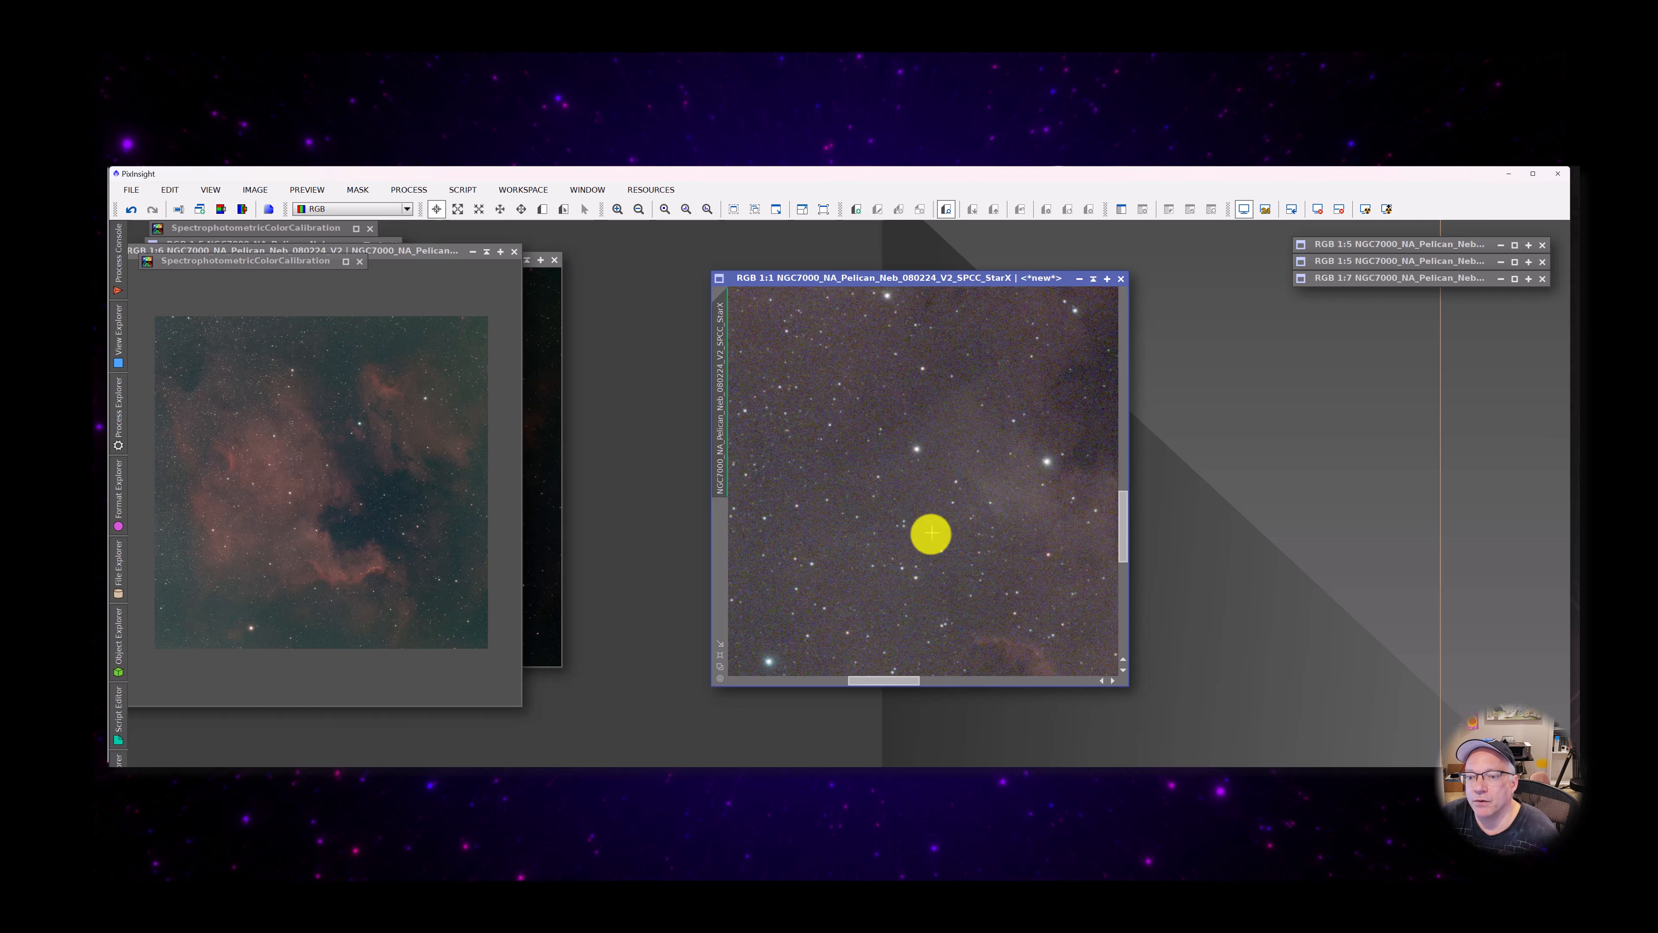
scroll(931, 536, "up", 4)
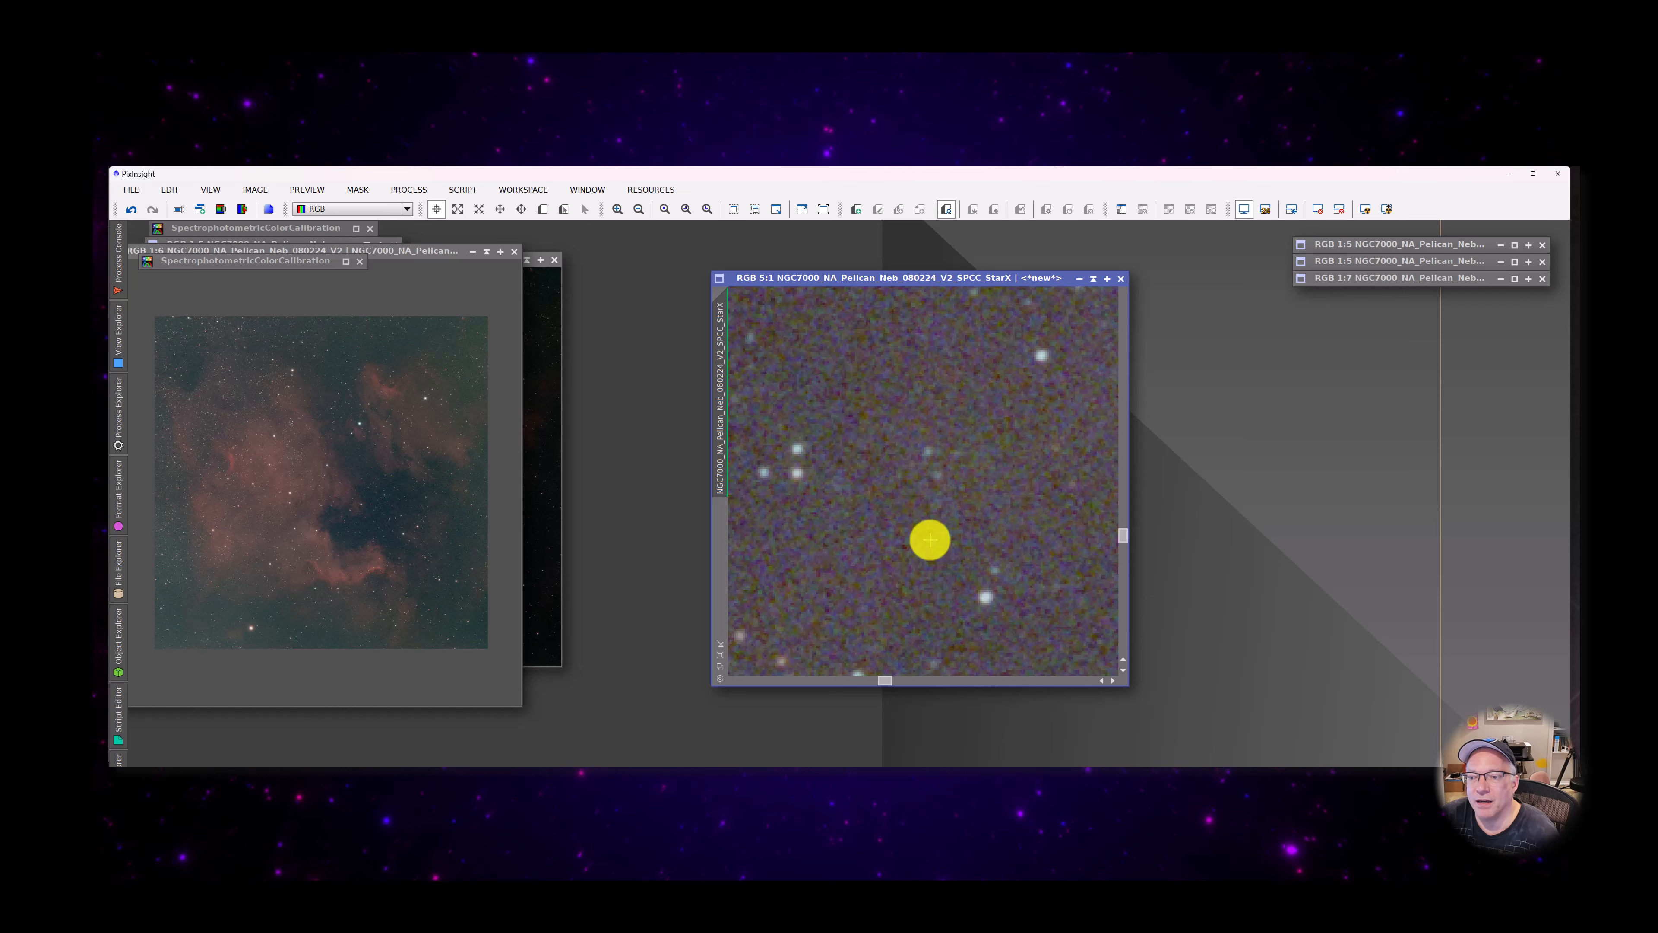
scroll(930, 539, "down", 7)
scroll(930, 539, "down", 2)
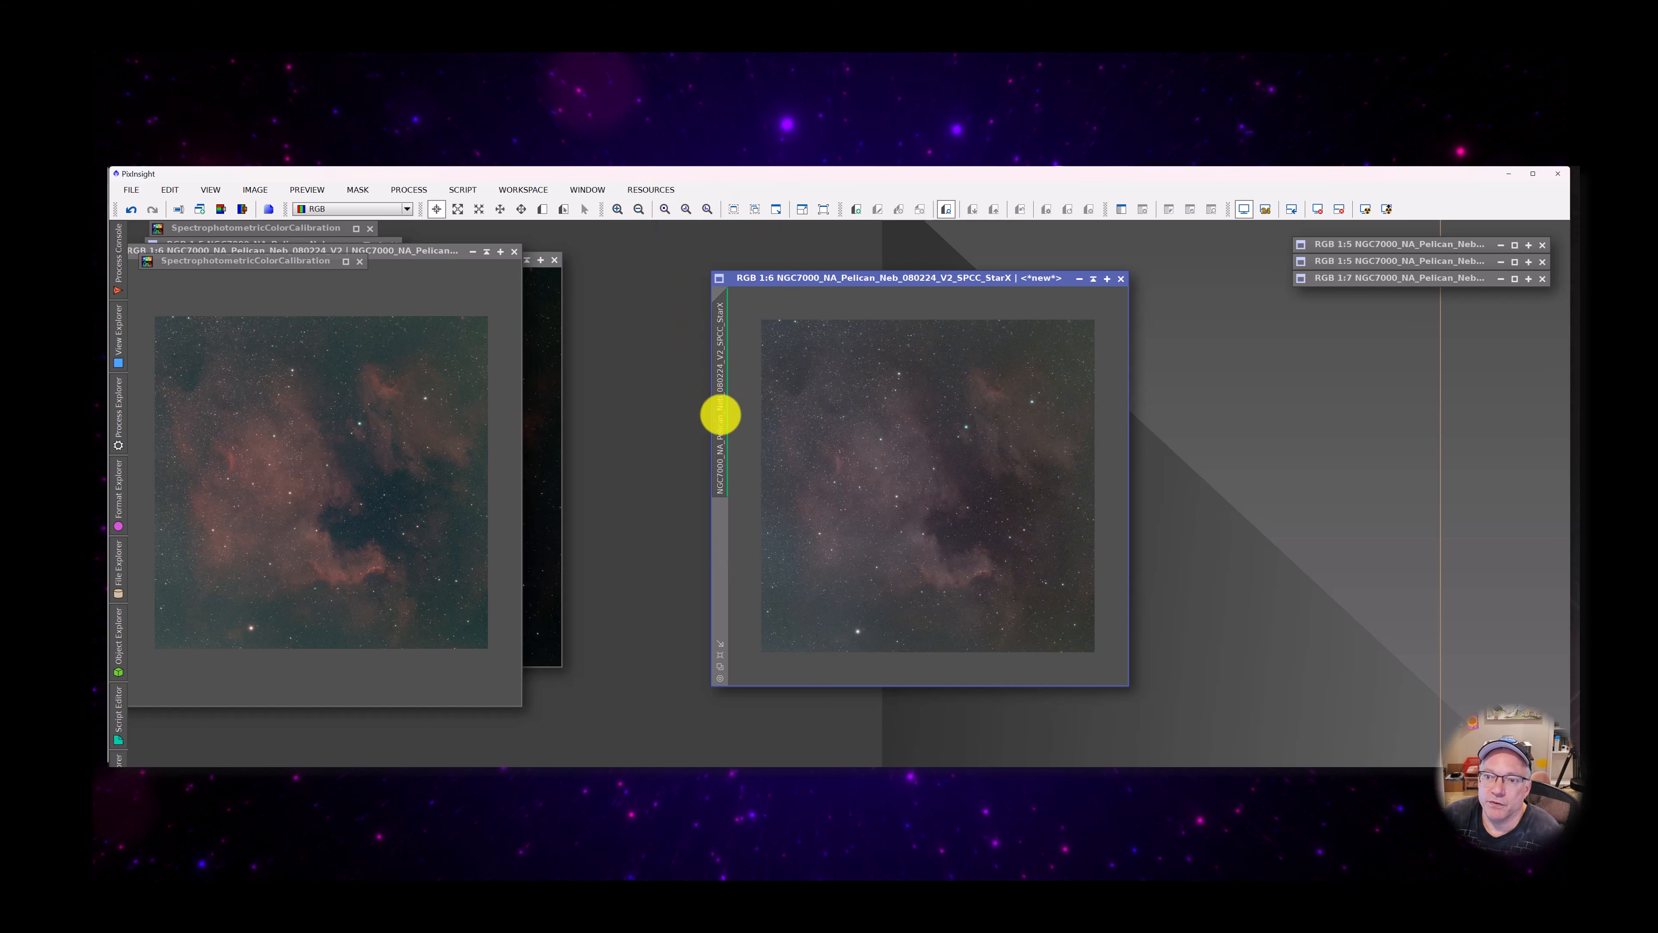
Run StarXTerminator on the StarX image with Generate Star Image enabled and Unscreen Stars and Large Overlap off
mouse_move(718, 411)
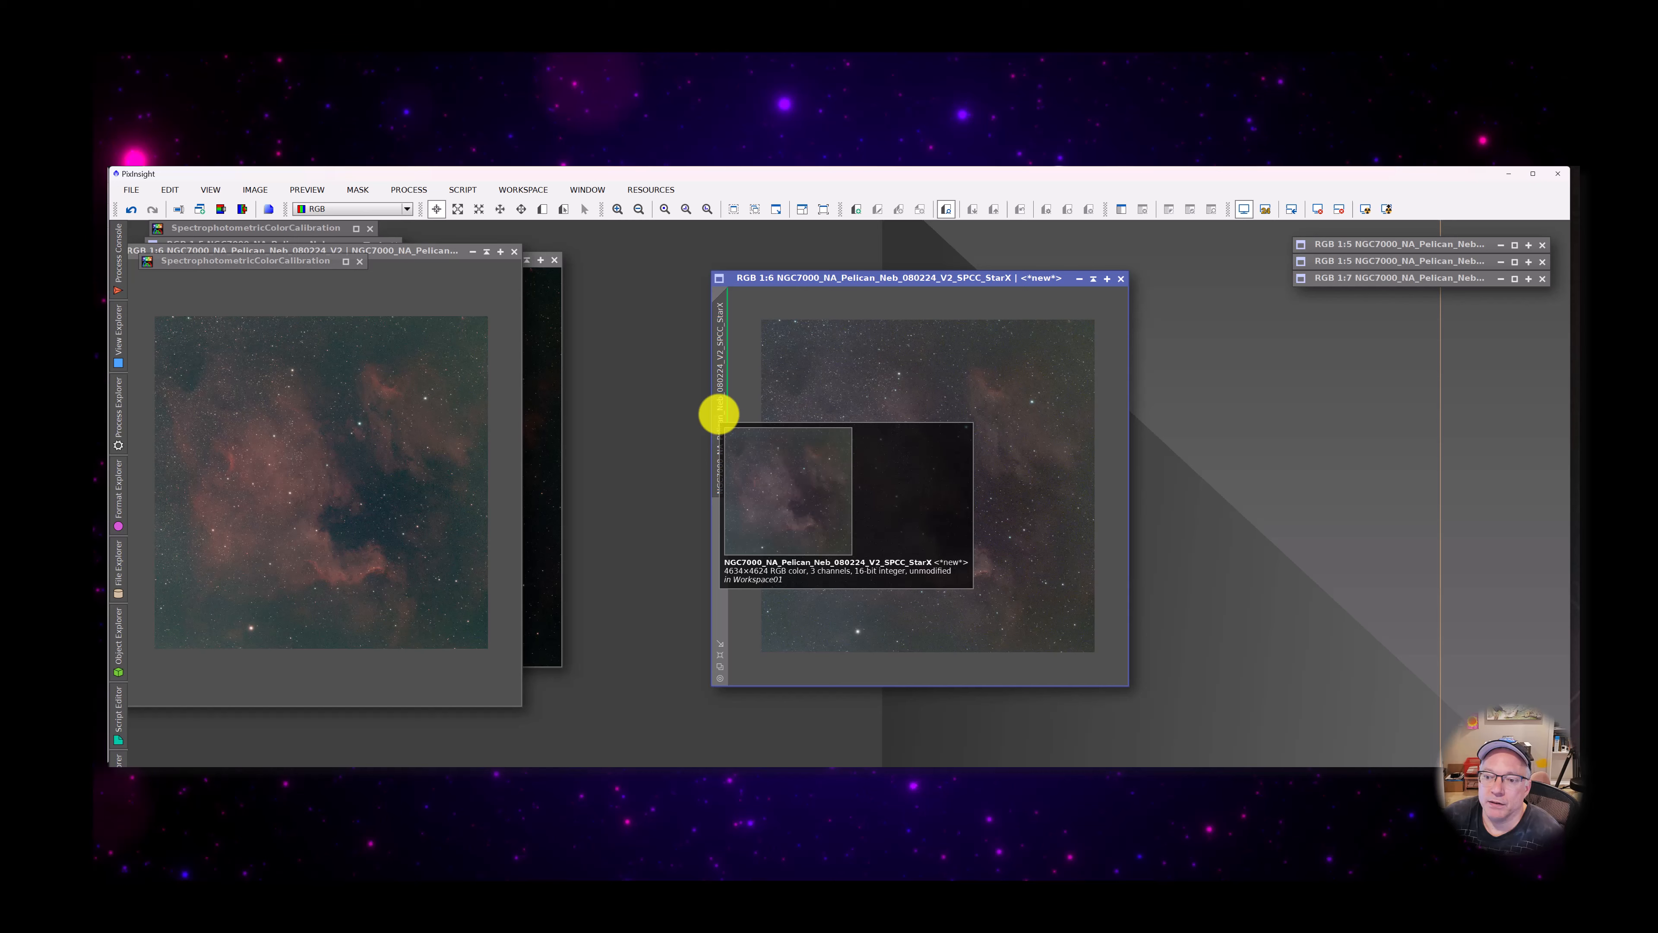
left_click(461, 191)
mouse_move(414, 188)
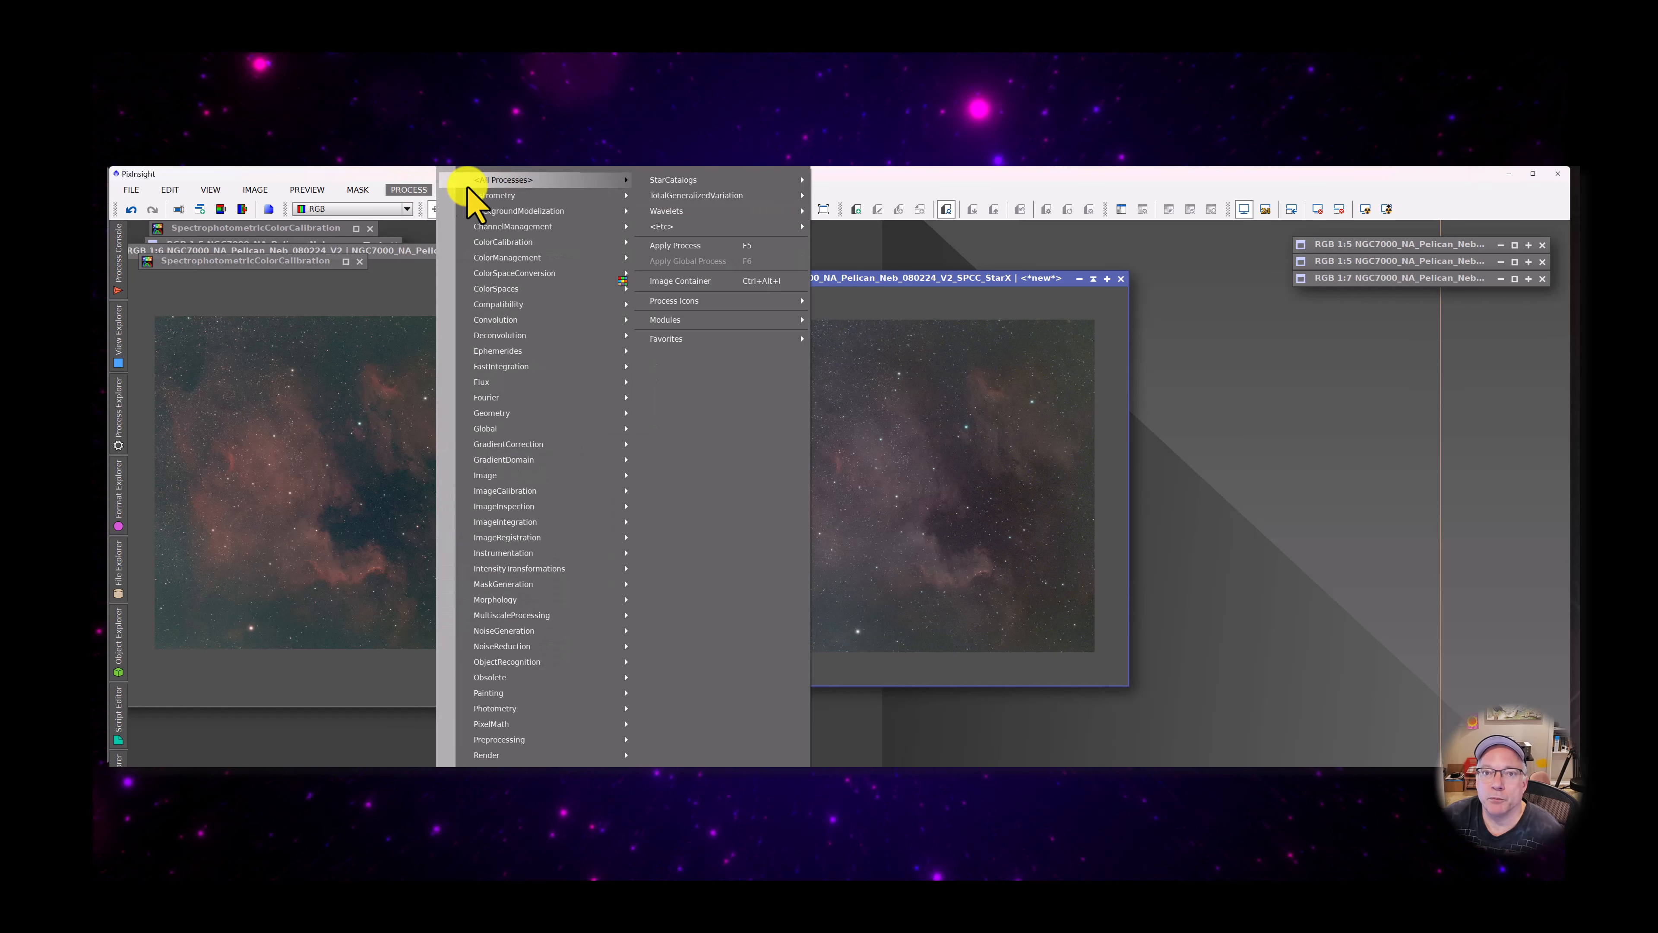
mouse_move(511, 182)
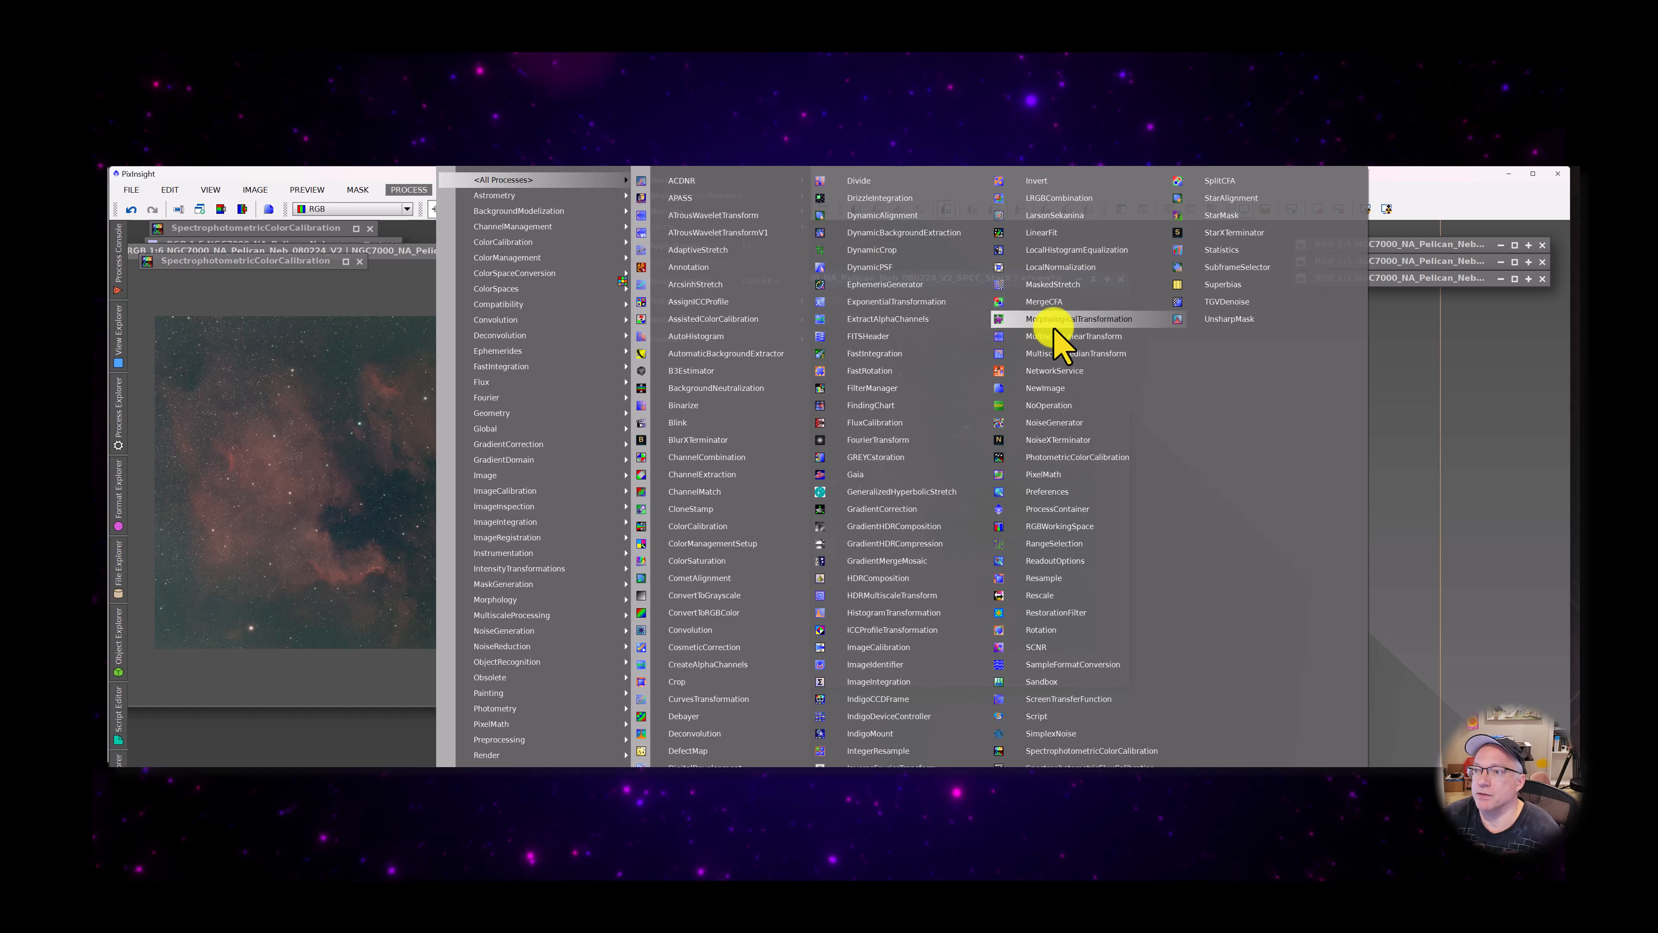
left_click(1290, 232)
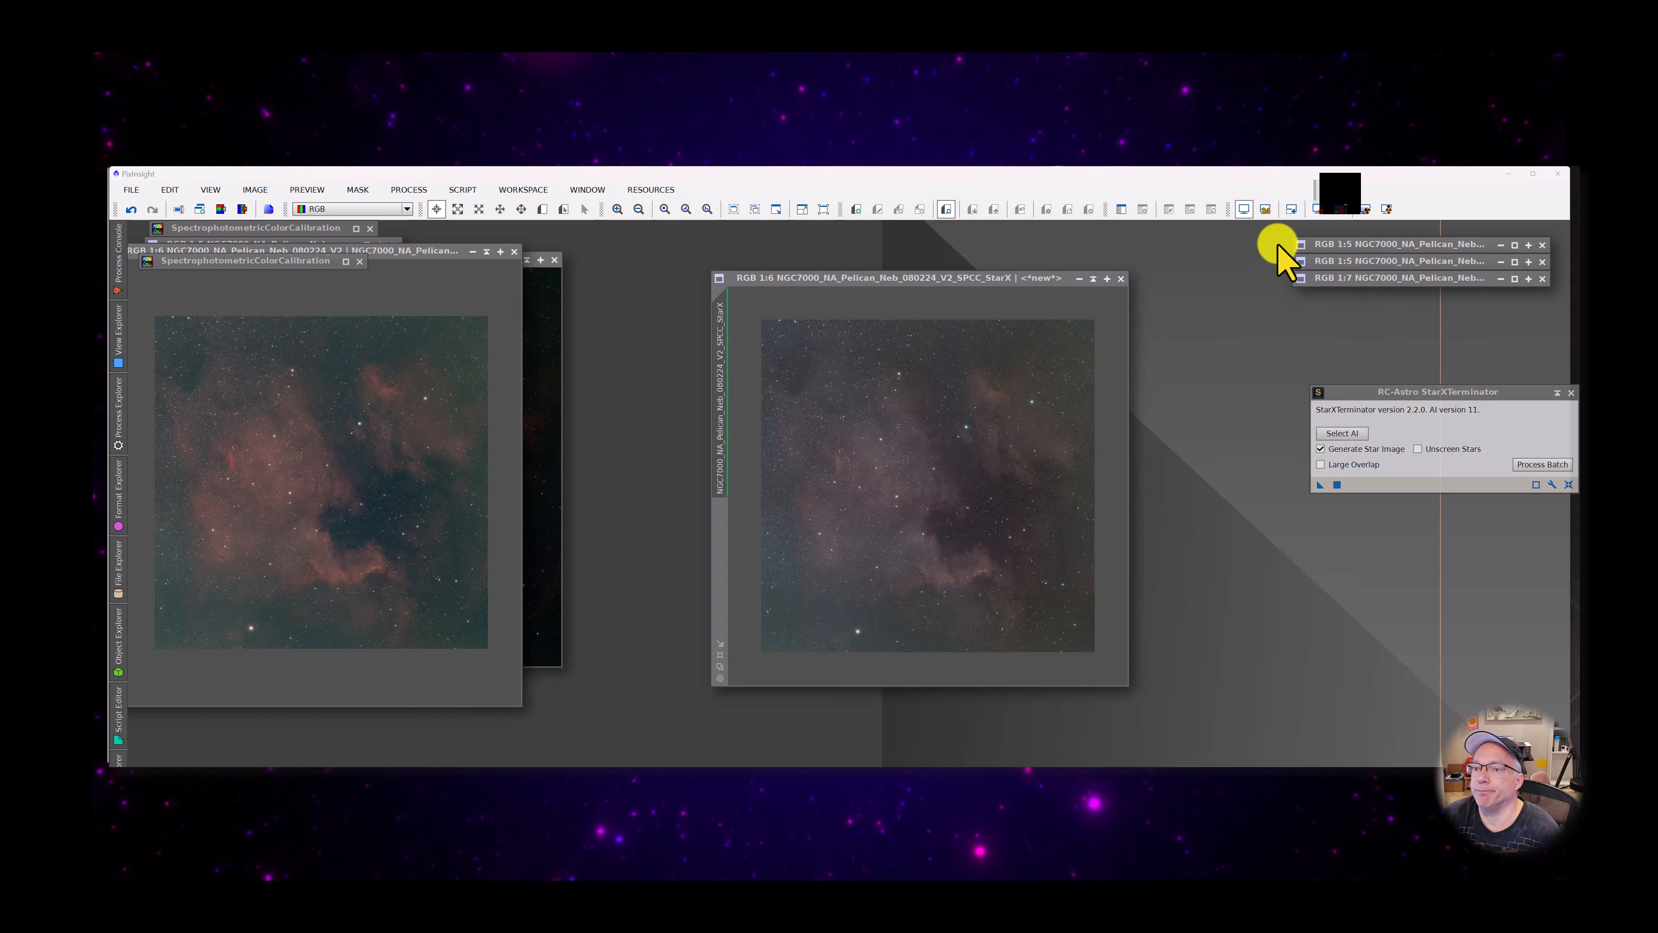
left_click_drag(1461, 392, 1335, 381)
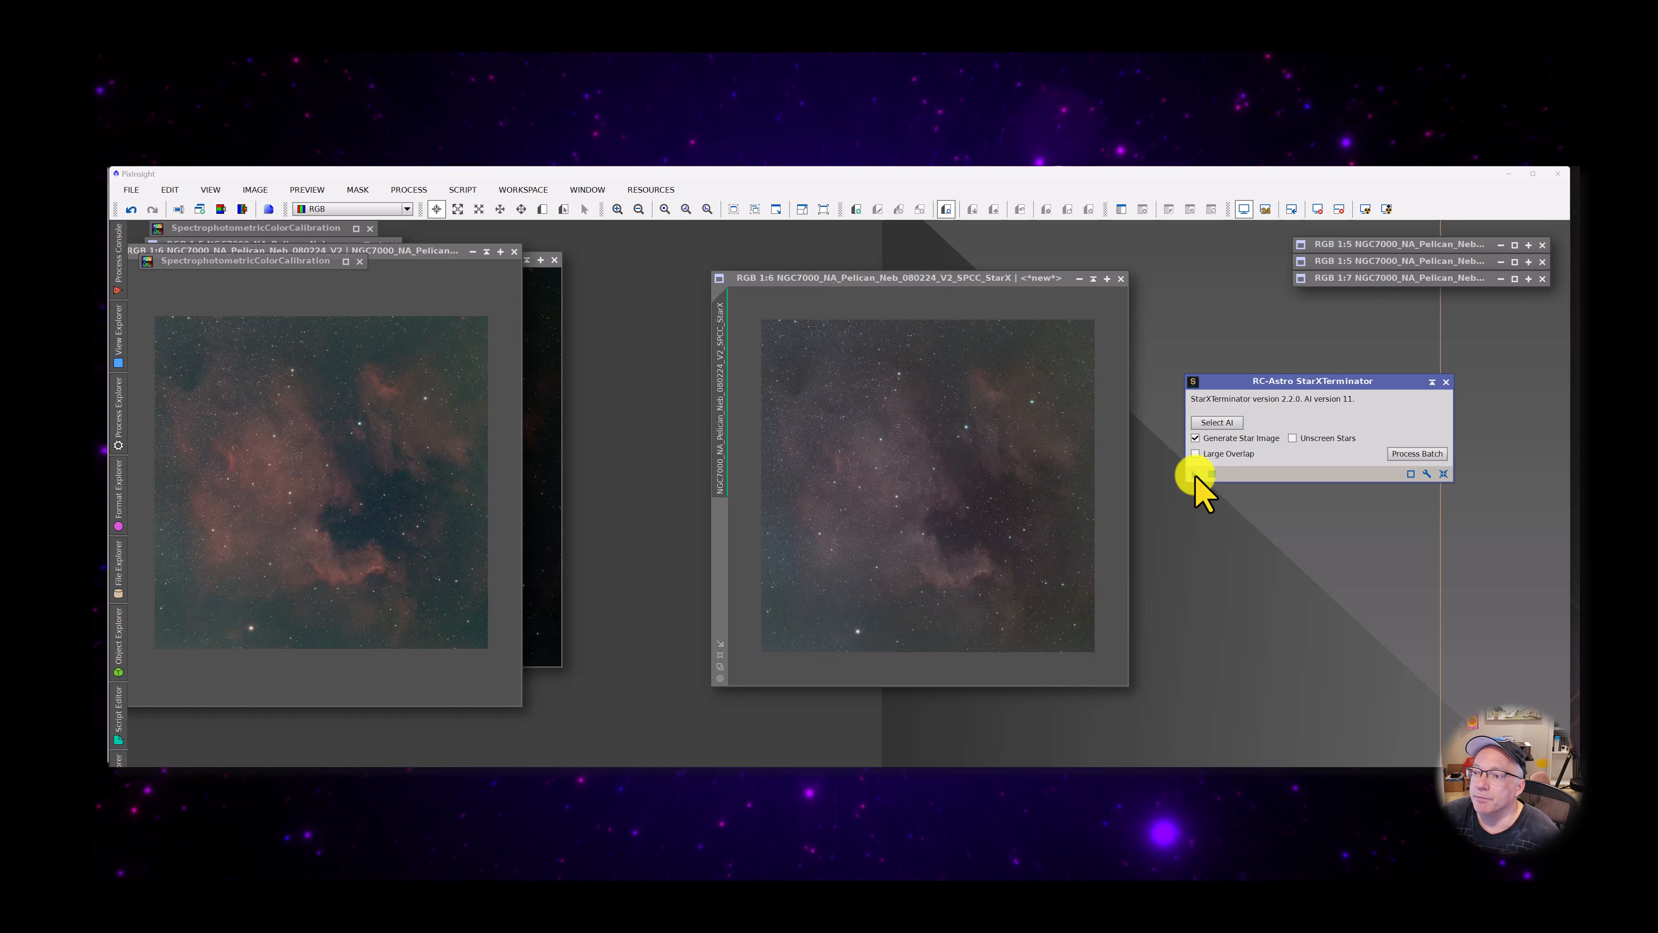
left_click_drag(1195, 474, 925, 468)
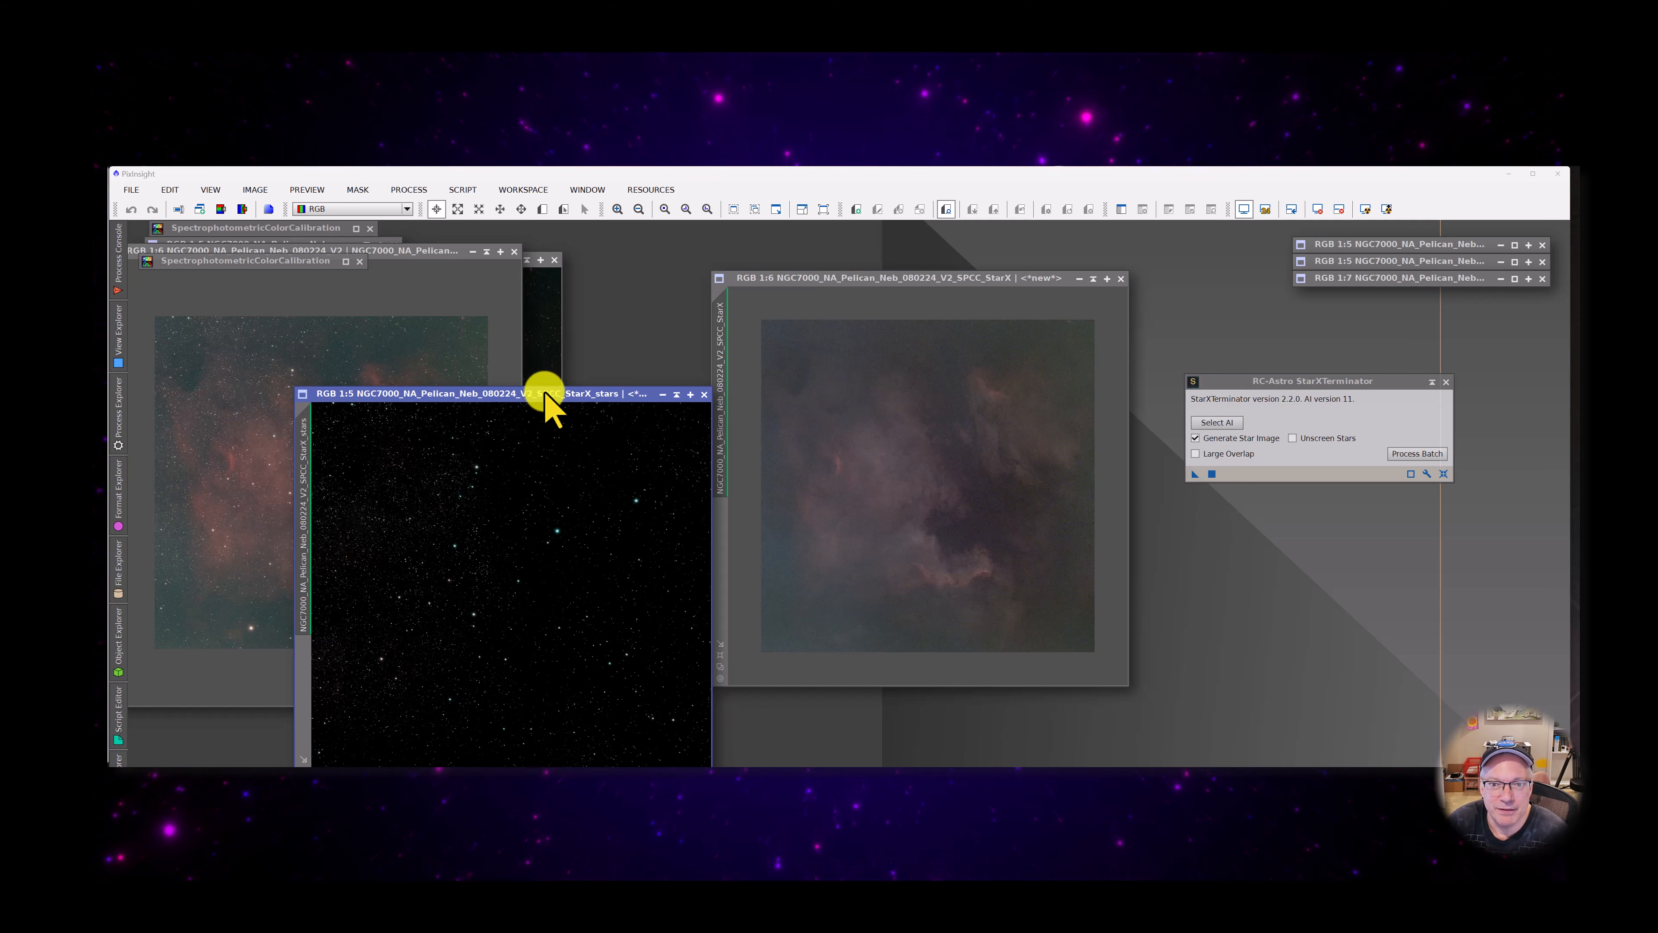
Place the generated stars image beside the starless image and compare its display with the screen stretch reset and automatically stretched
left_click_drag(548, 395, 476, 299)
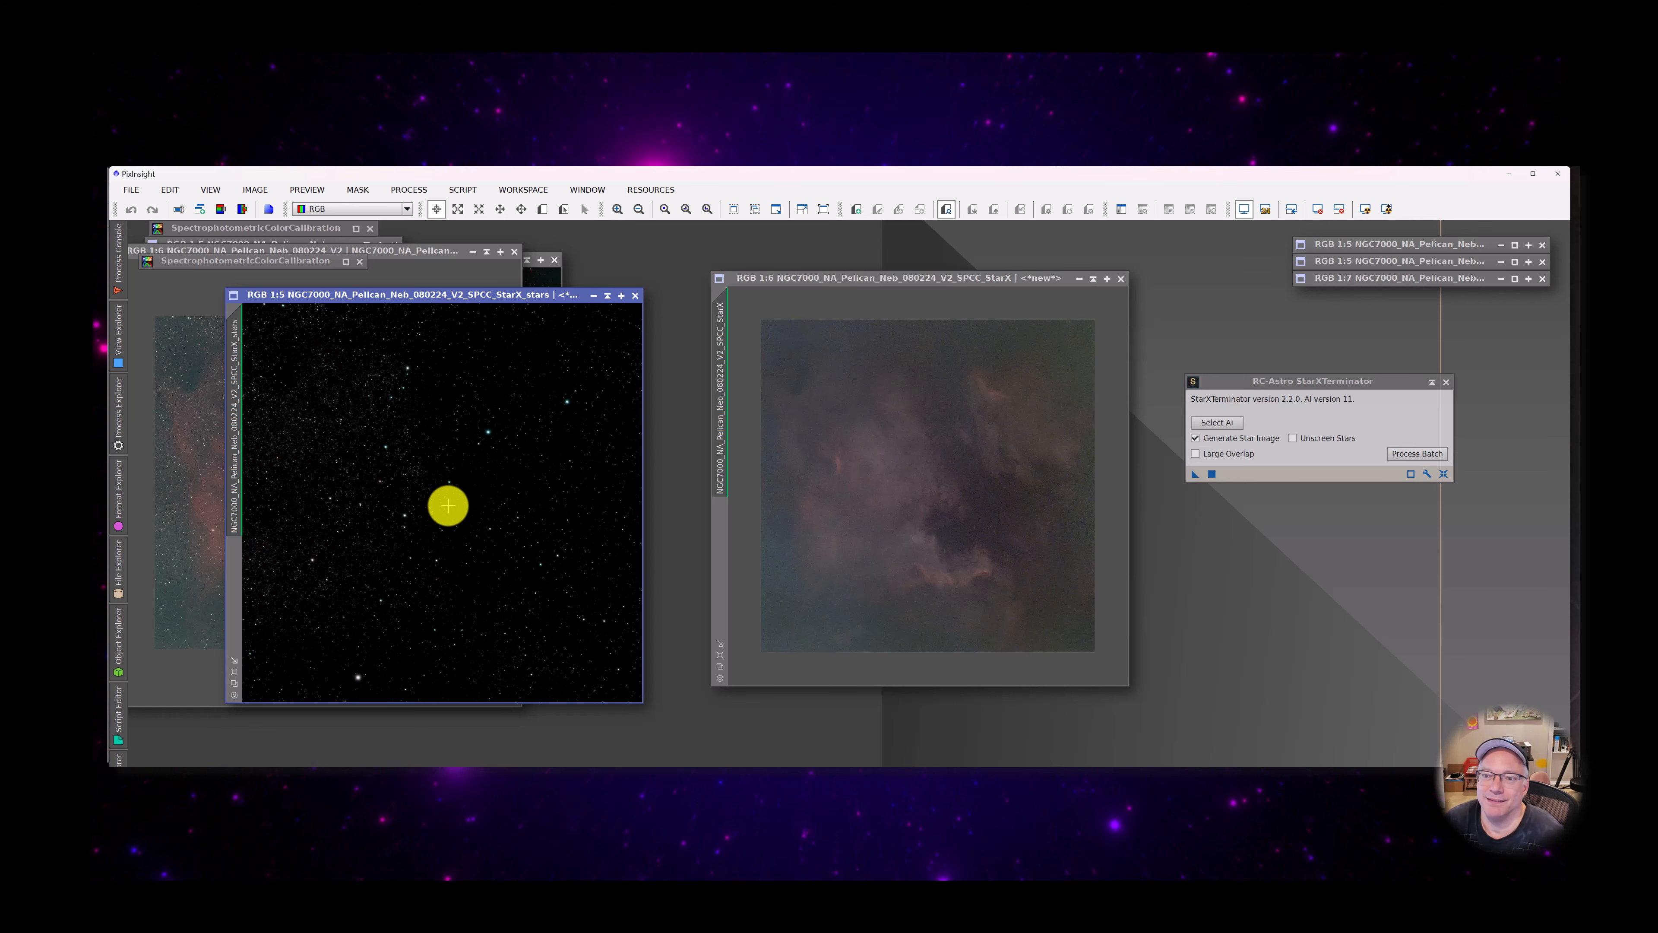
left_click(1340, 209)
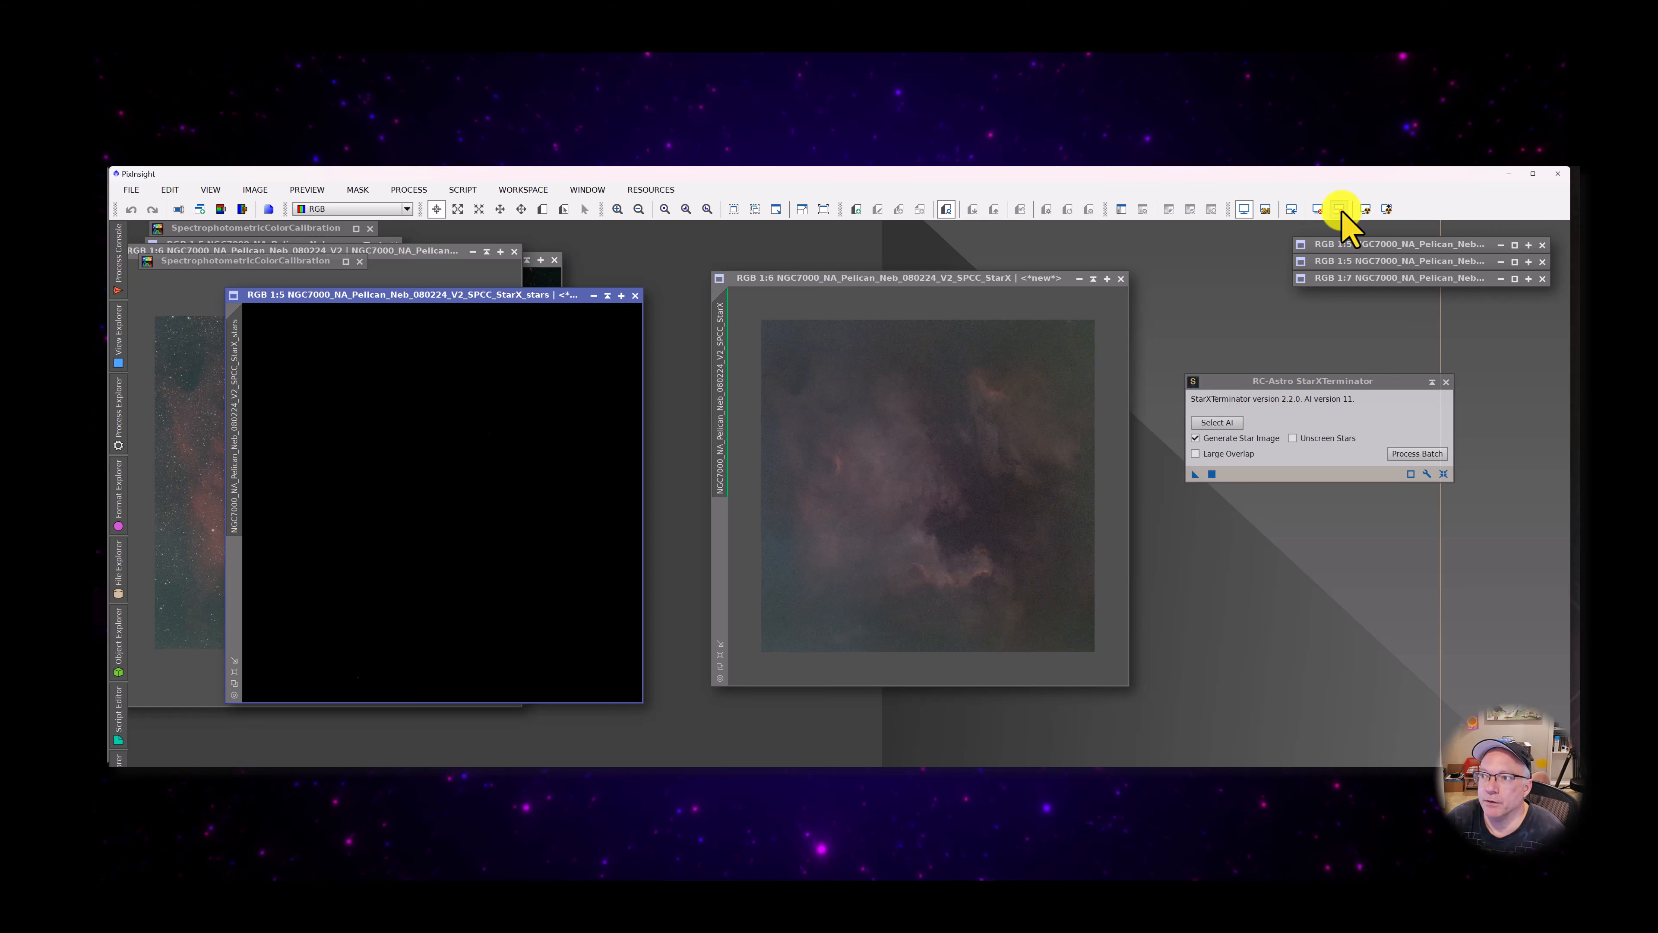
left_click(1366, 209)
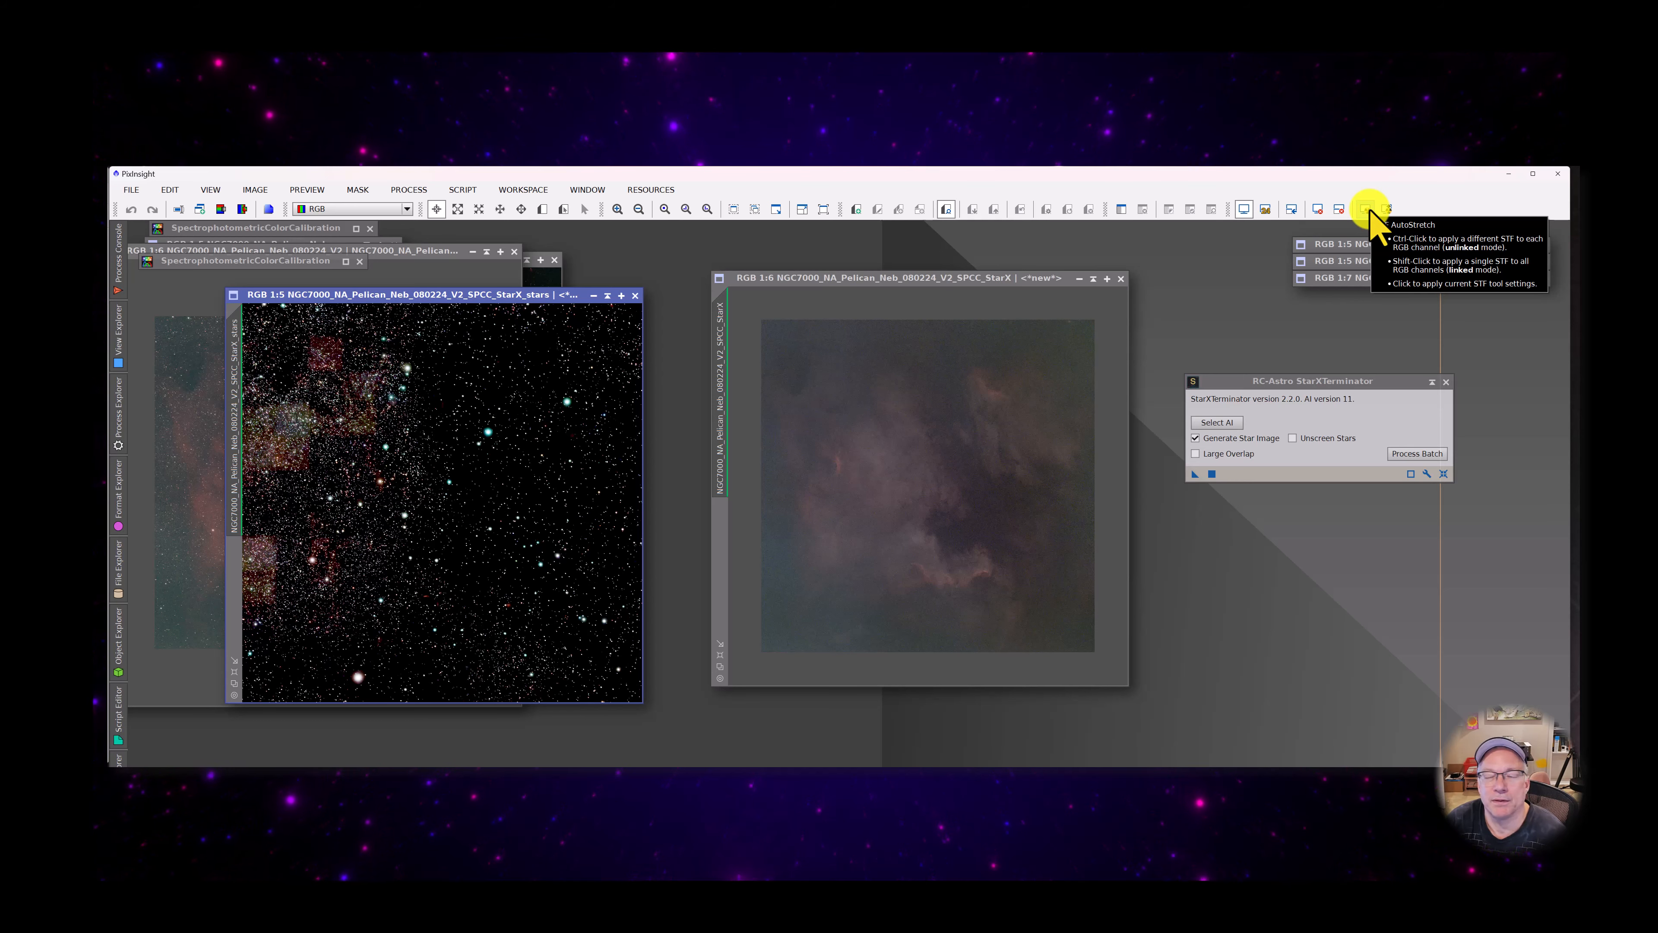
left_click(1340, 209)
left_click(1339, 209)
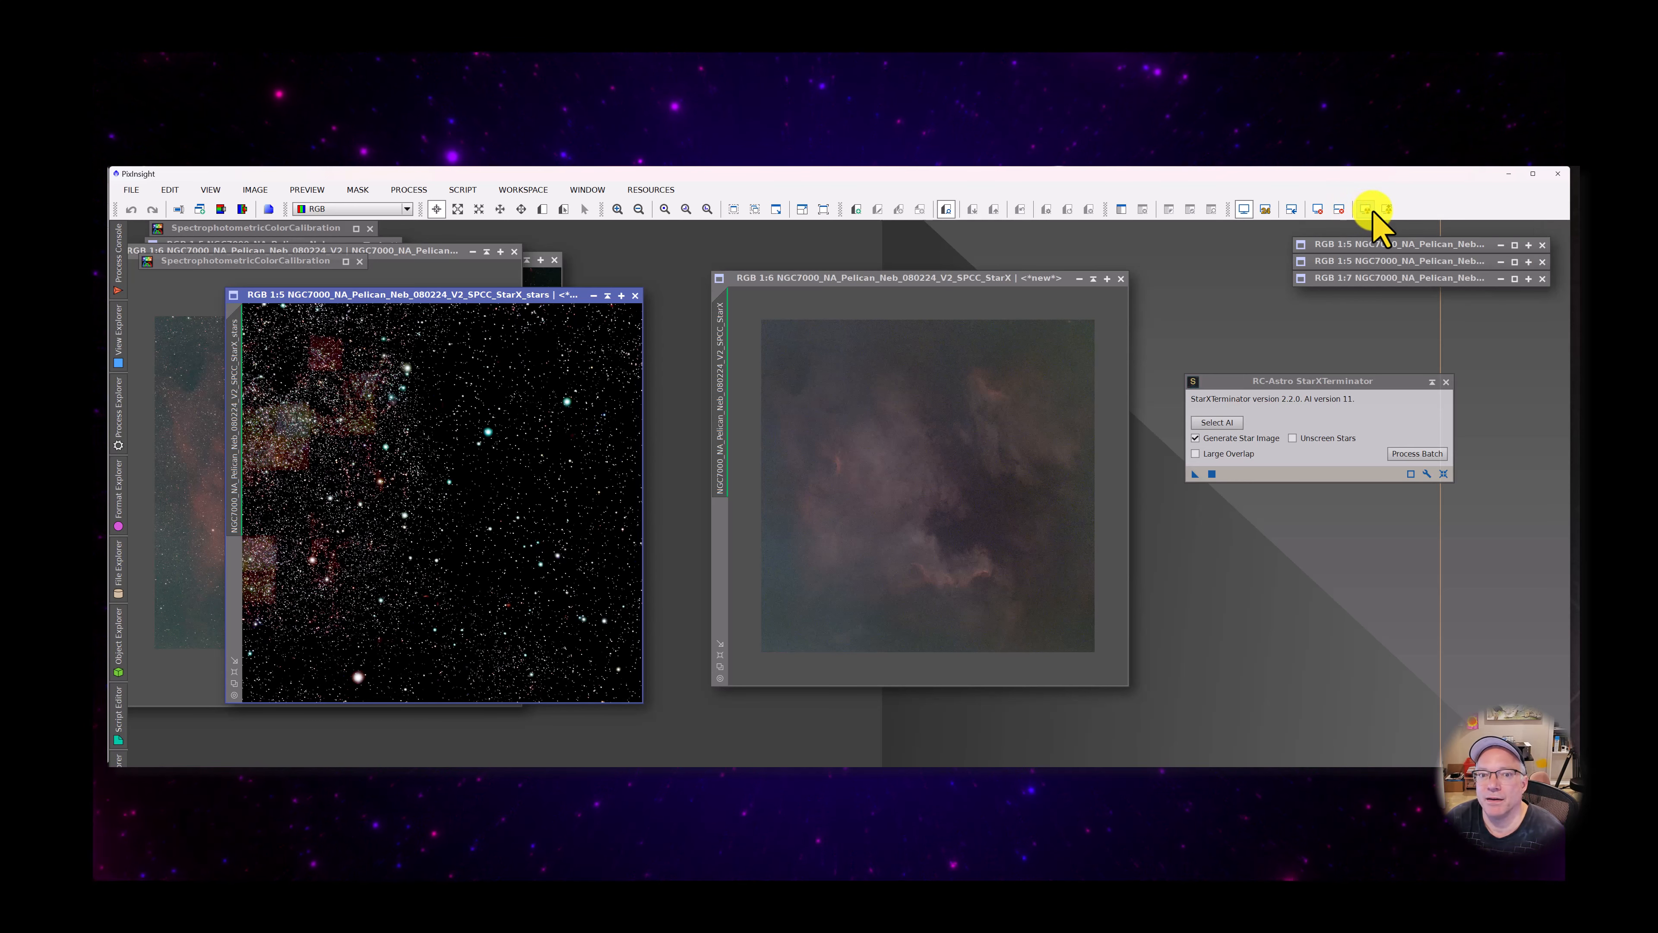
left_click(1325, 210)
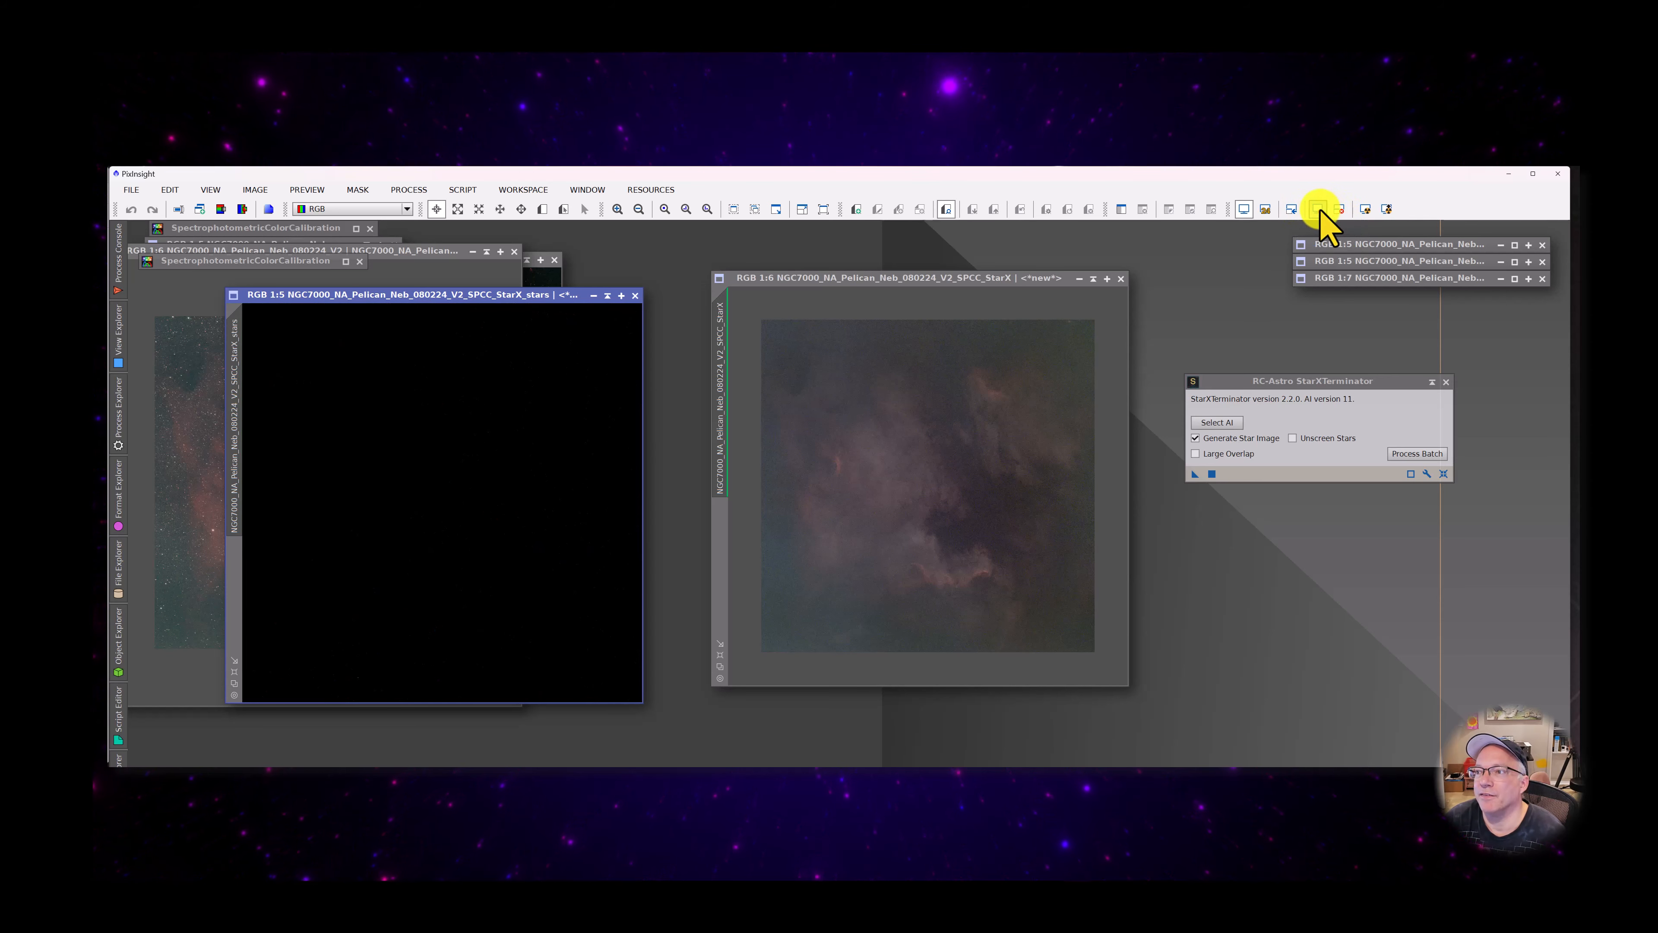
left_click(1365, 209)
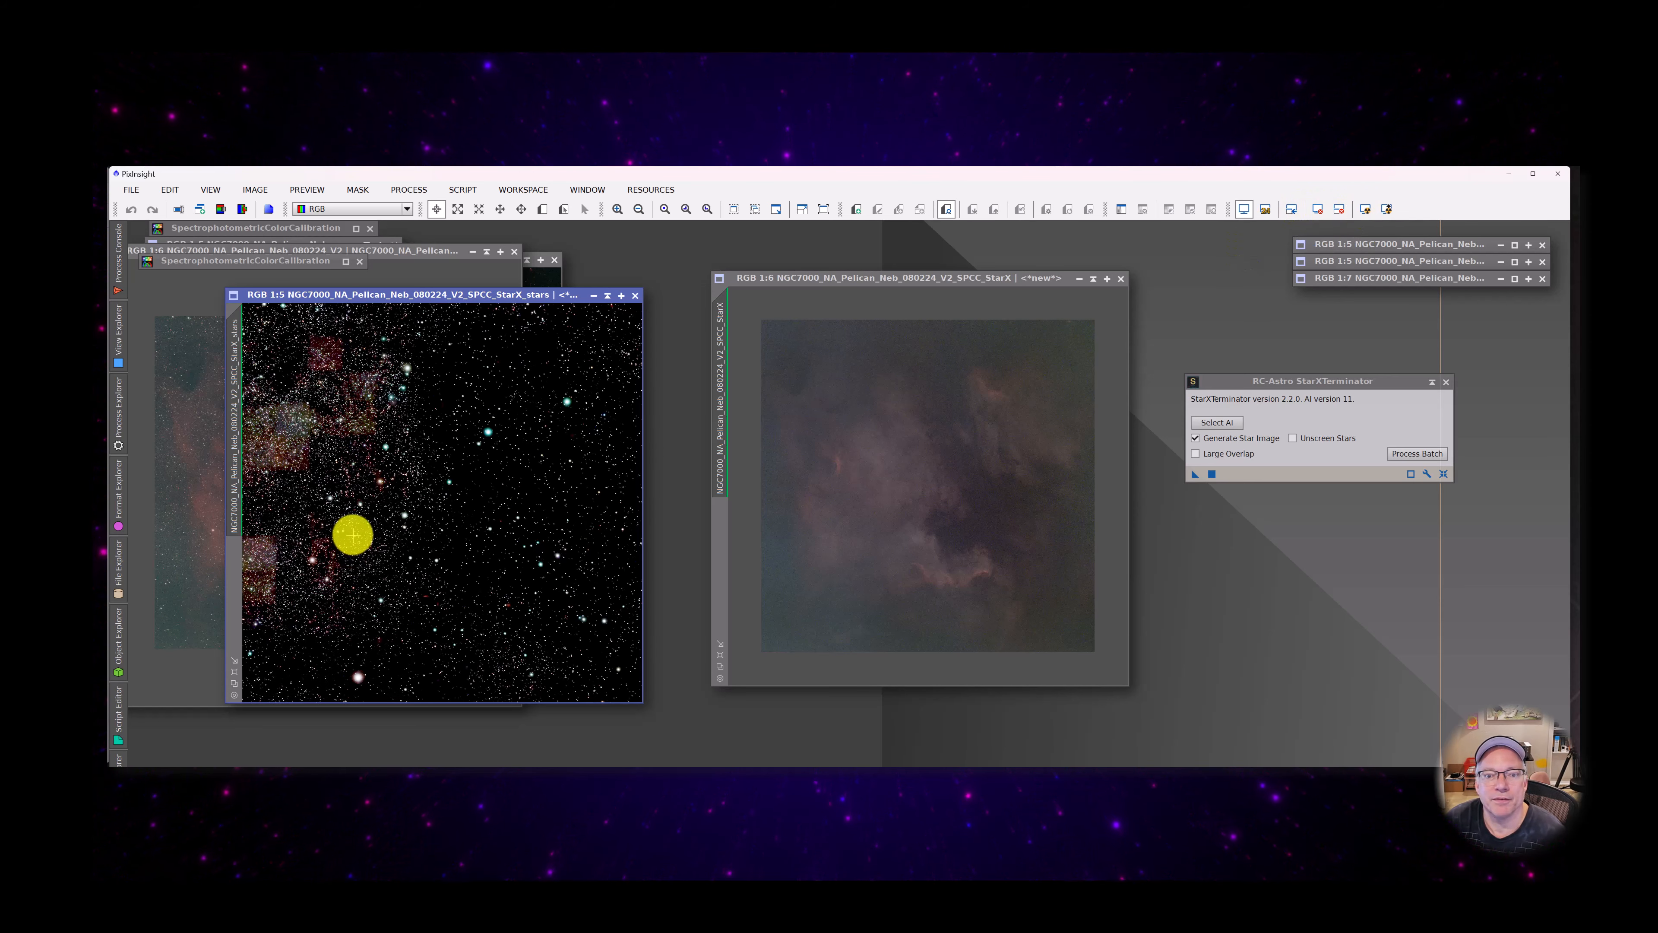
Examine the auto-stretched stars image in close-up and as a whole, checking the dense star areas for leftover nebula and artifacts
scroll(353, 533, "up", 8)
scroll(354, 533, "down", 6)
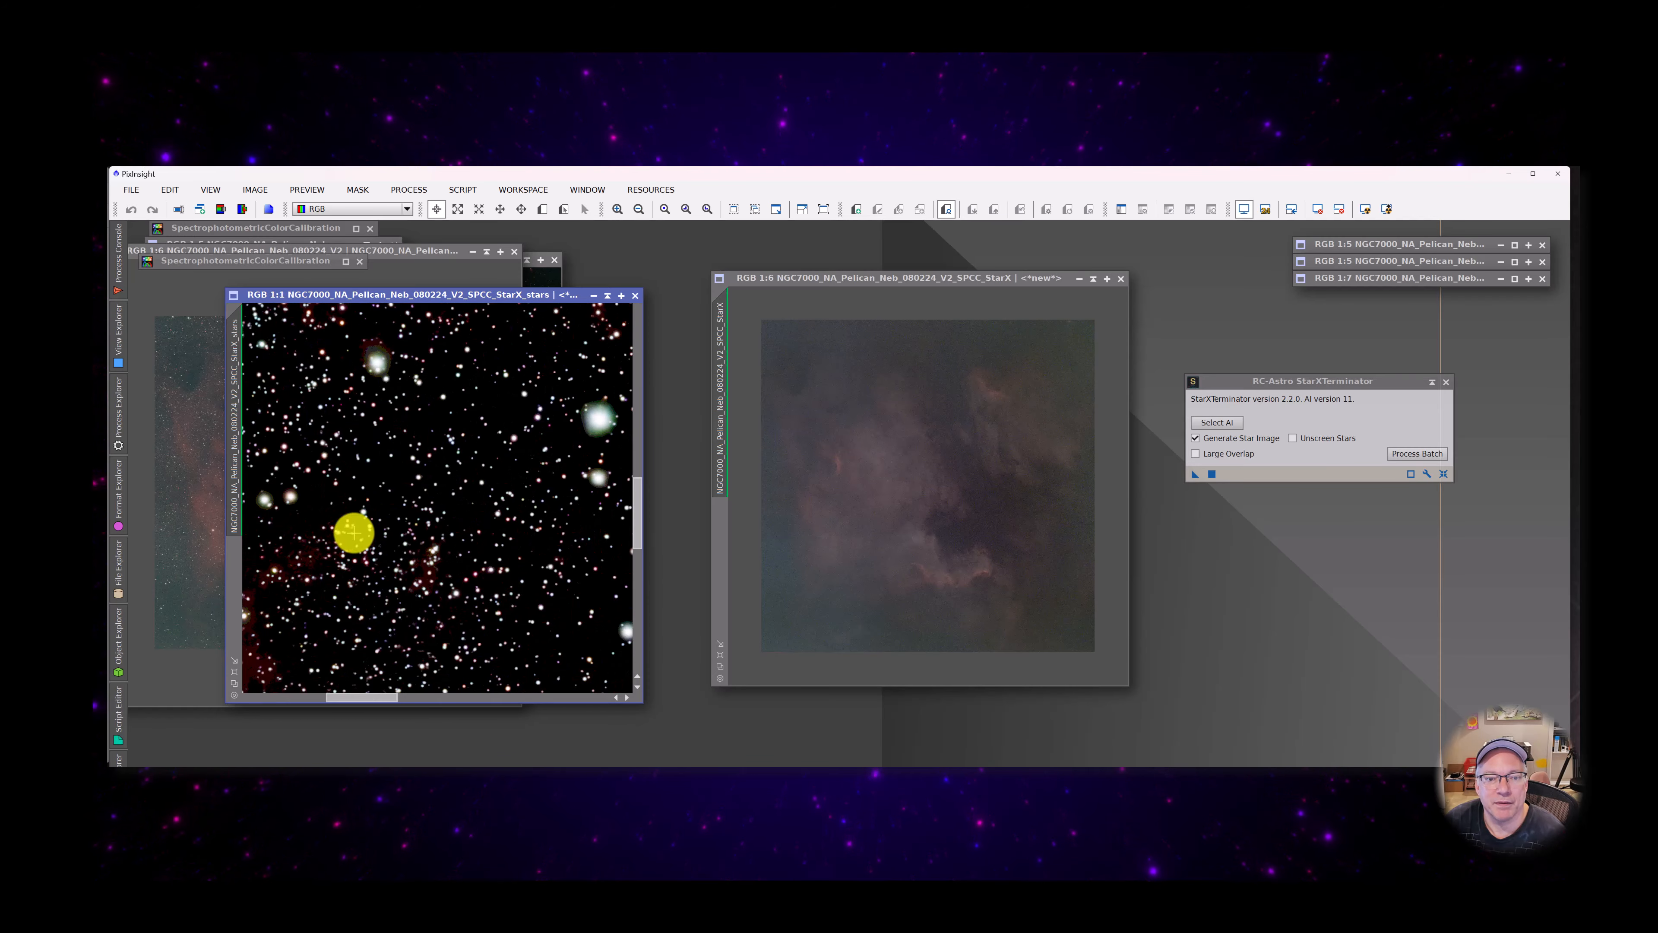
scroll(550, 577, "down", 2)
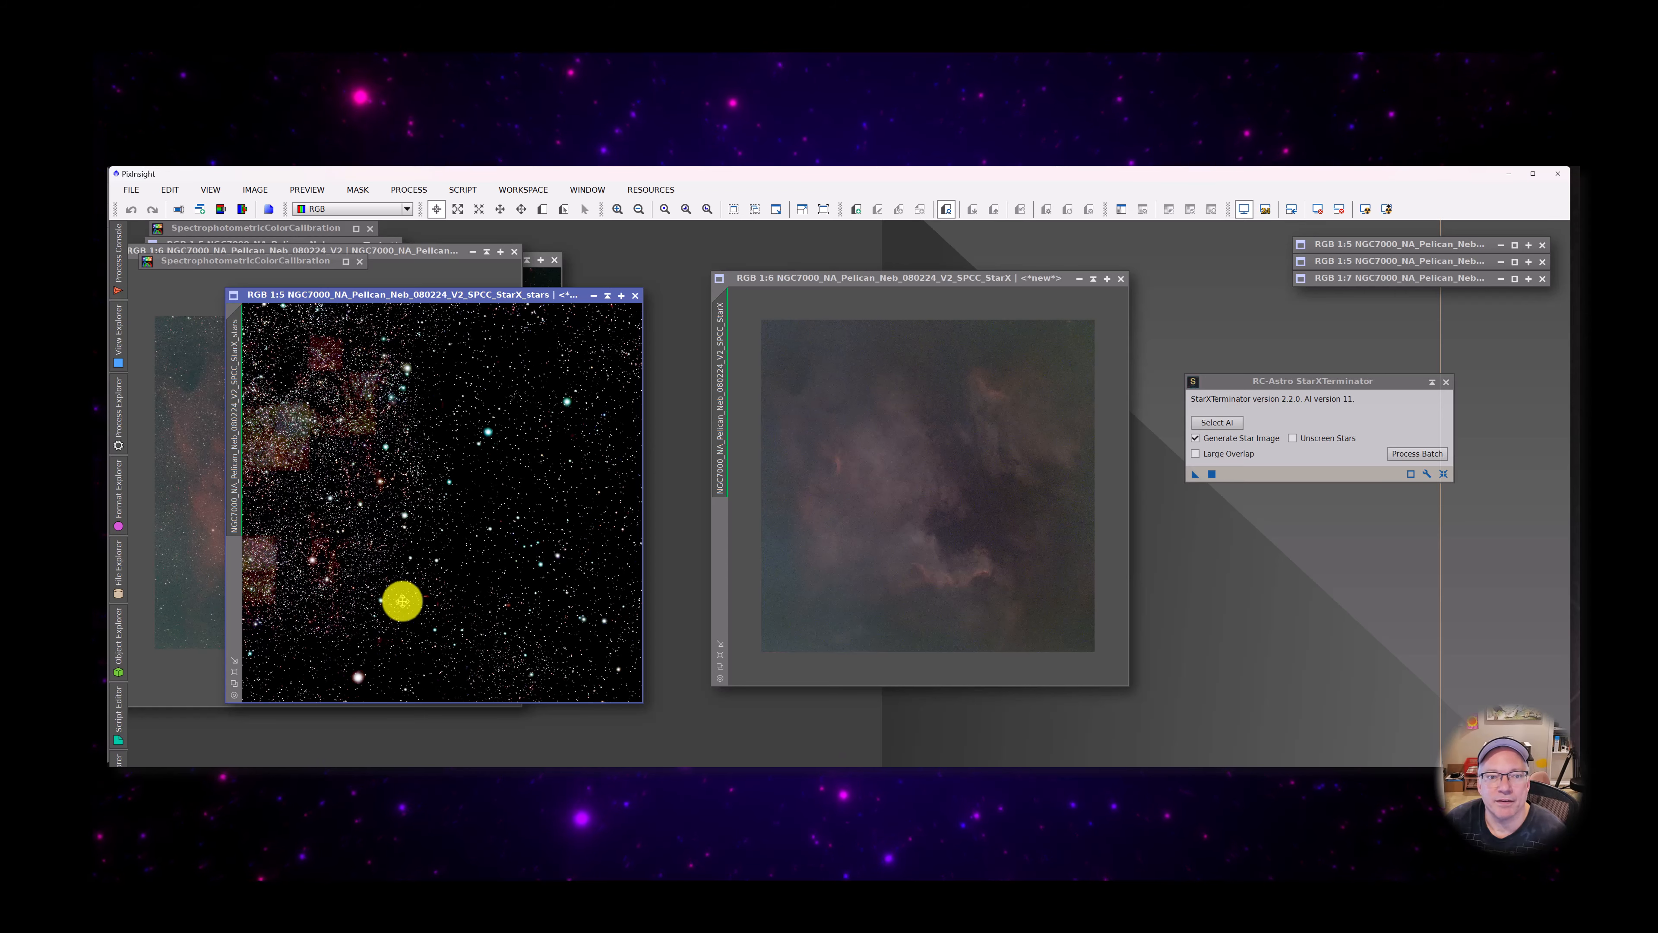
scroll(321, 482, "up", 3)
scroll(352, 481, "up", 2)
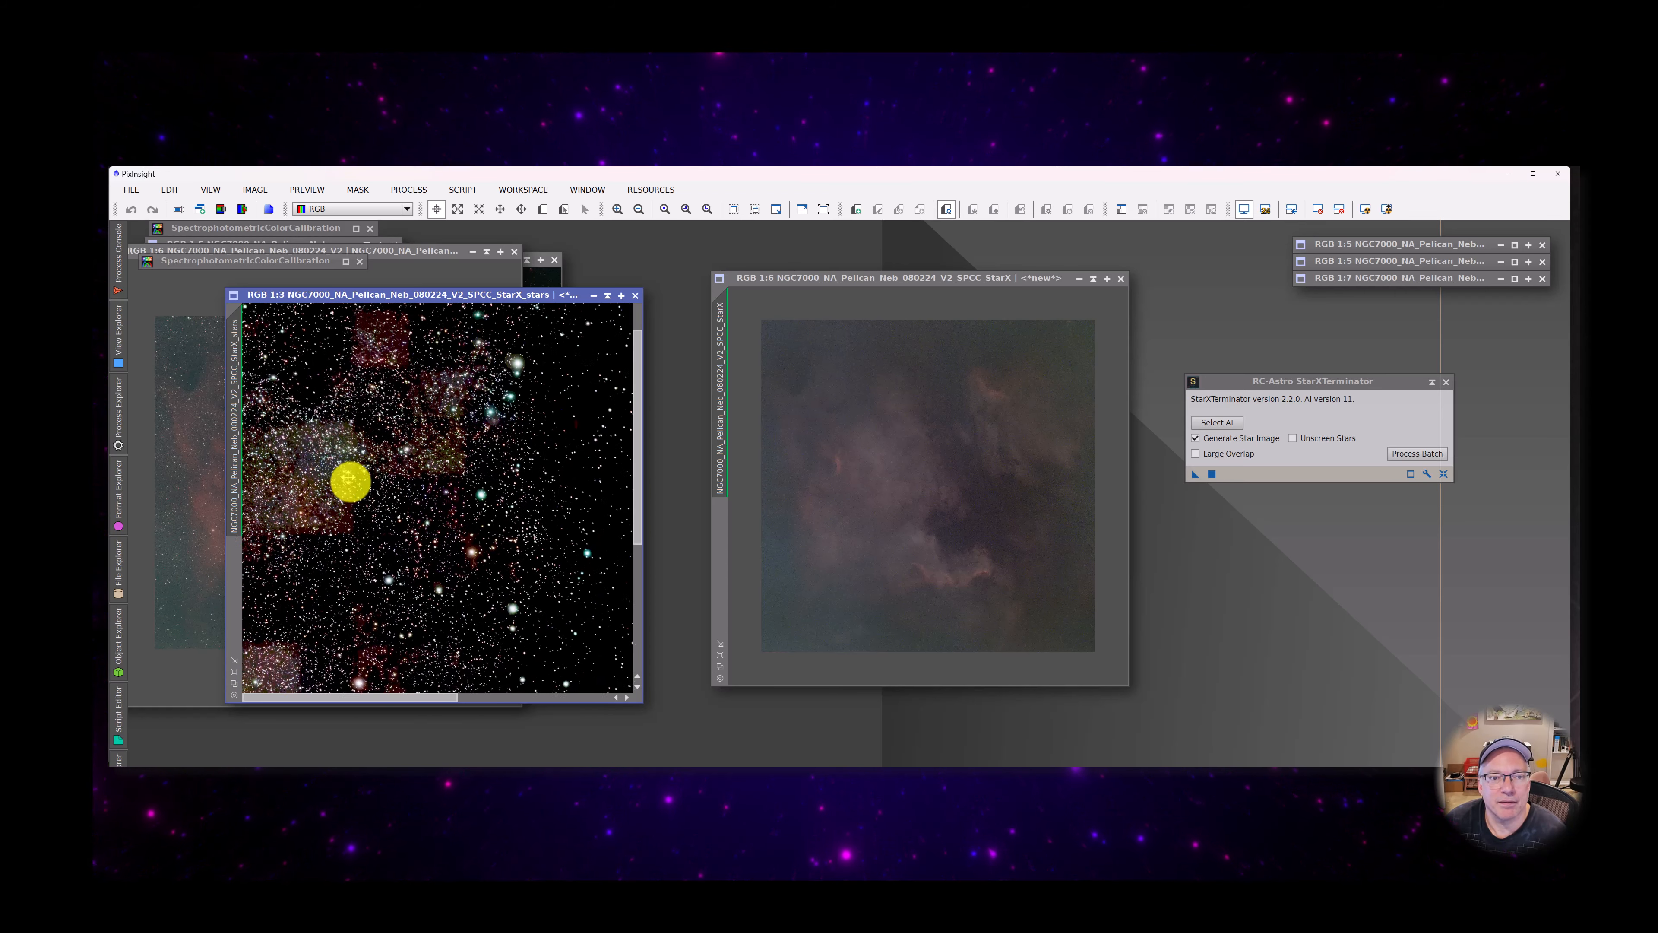
scroll(344, 543, "up", 1)
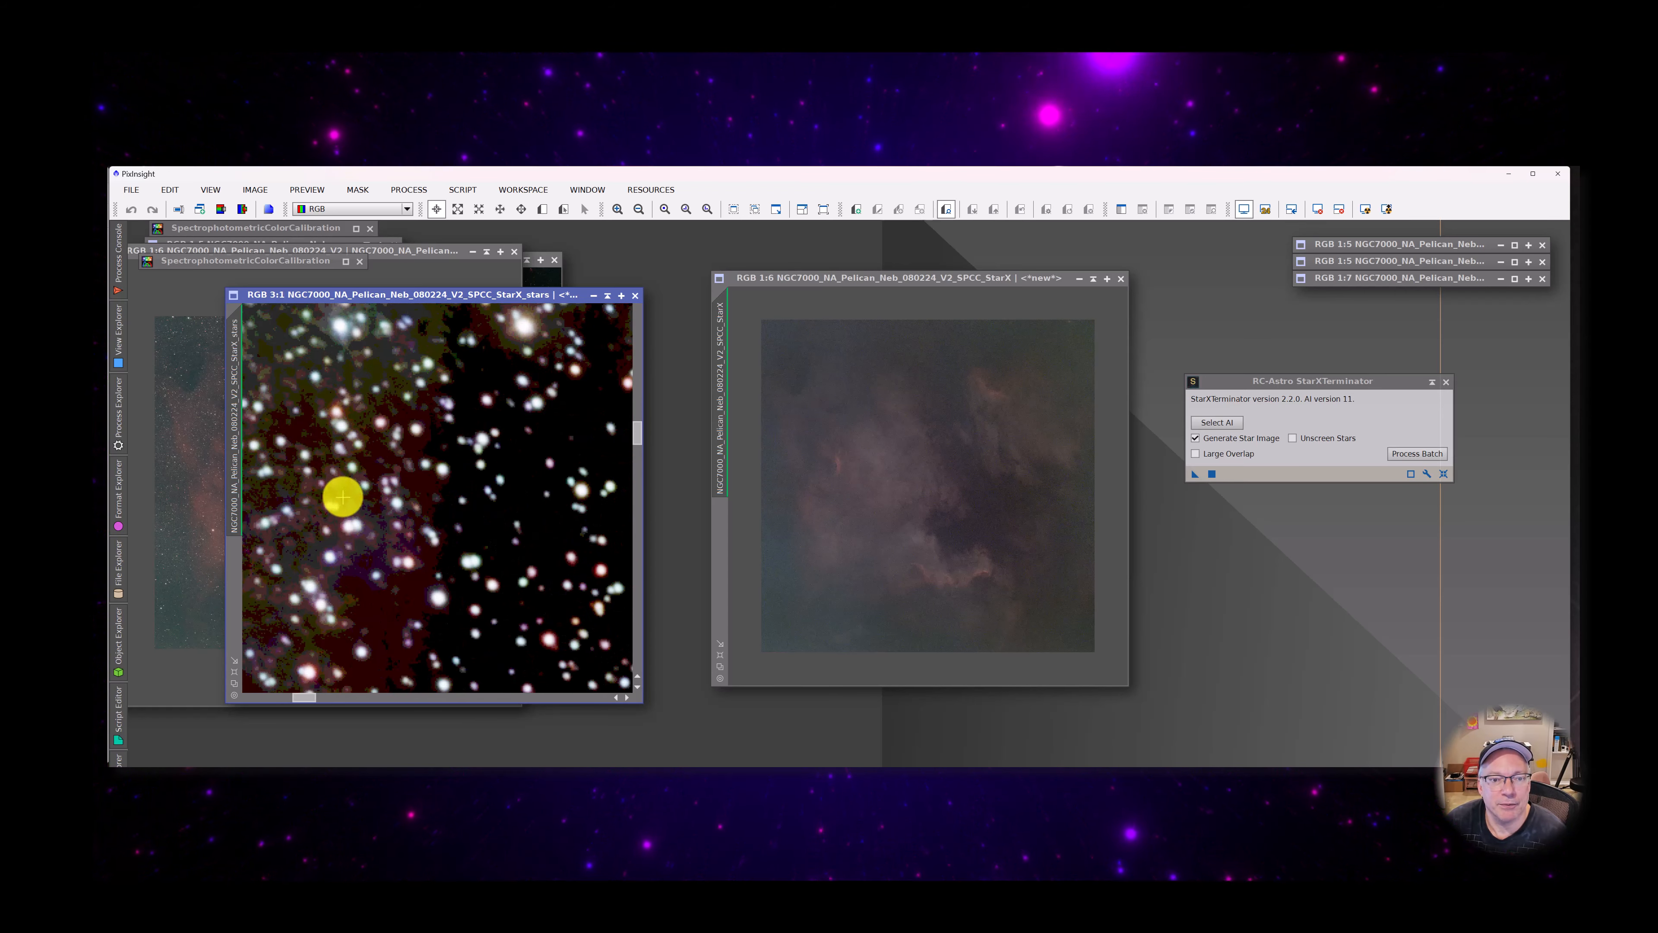
scroll(344, 492, "down", 2)
scroll(315, 387, "down", 8)
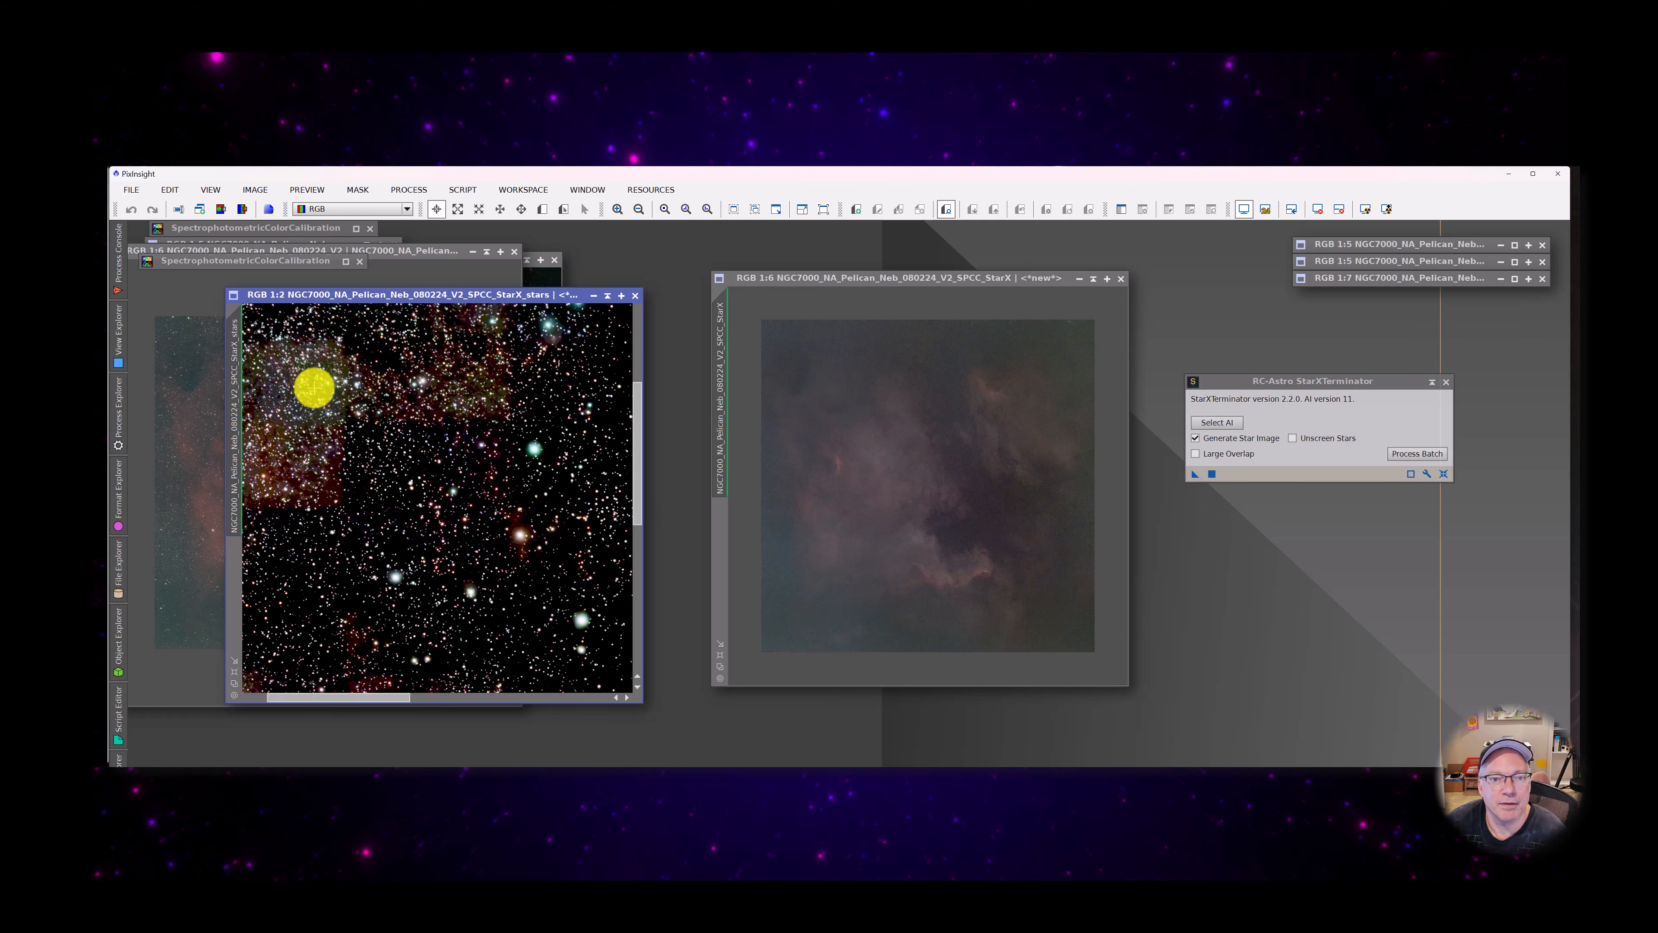
Reset the stars image's screen stretch, shift it and the starless StarX window, and show the starless image at 1:5
left_click(1318, 209)
left_click_drag(465, 296, 410, 267)
left_click_drag(866, 284, 795, 280)
scroll(773, 552, "up", 4)
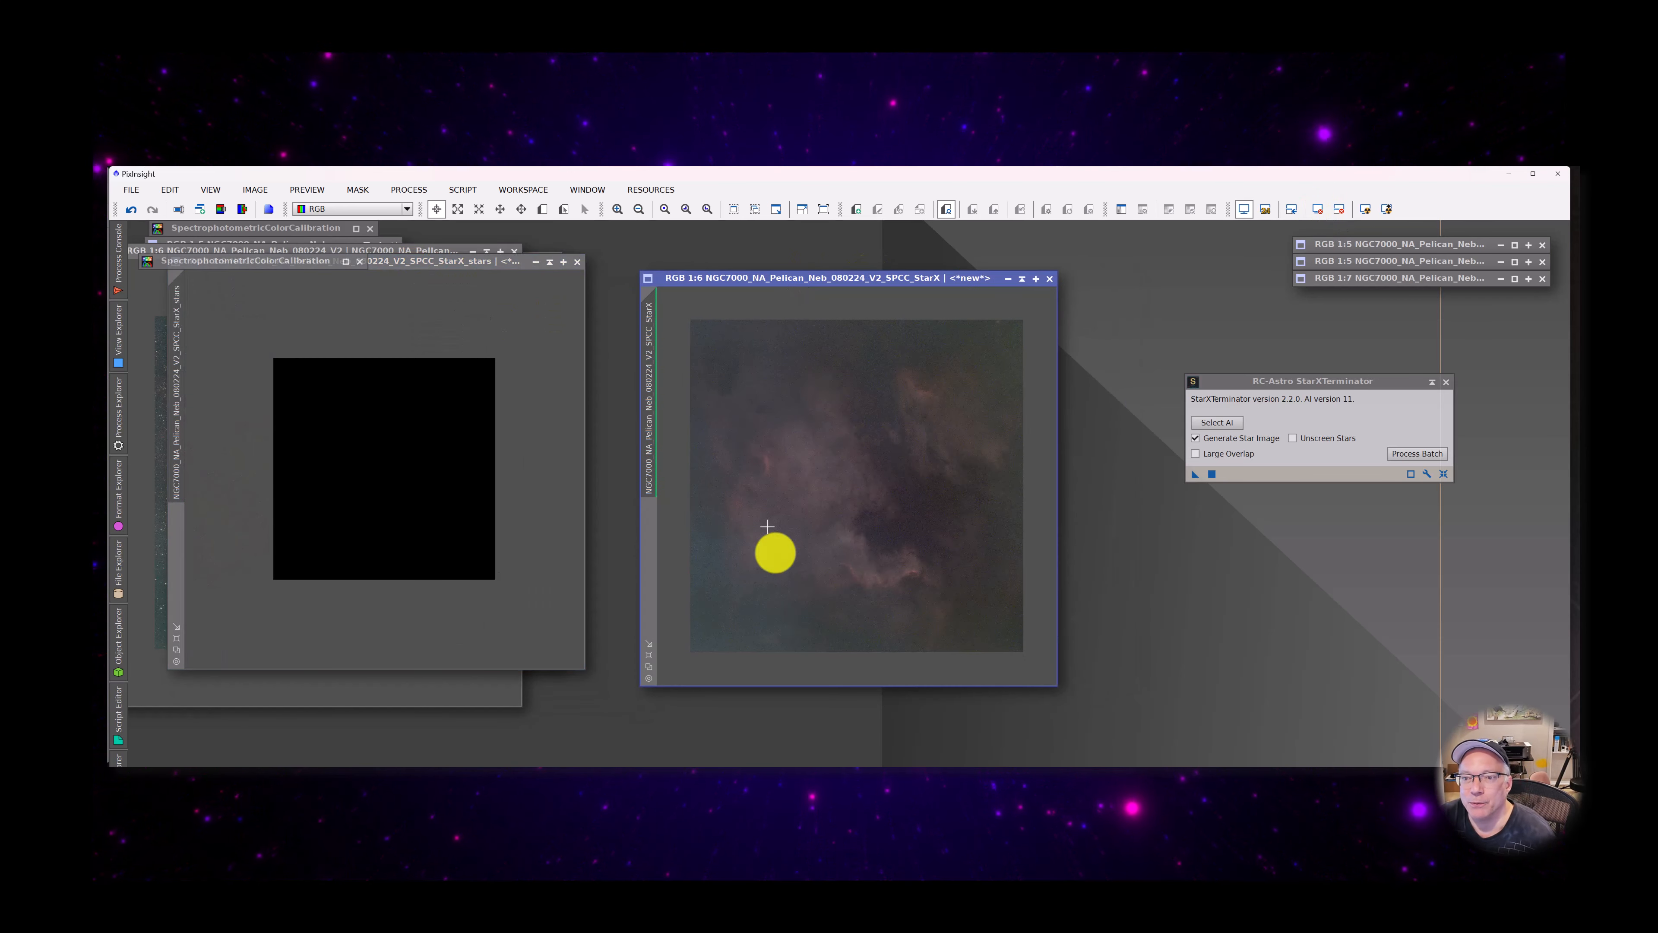
scroll(840, 545, "down", 3)
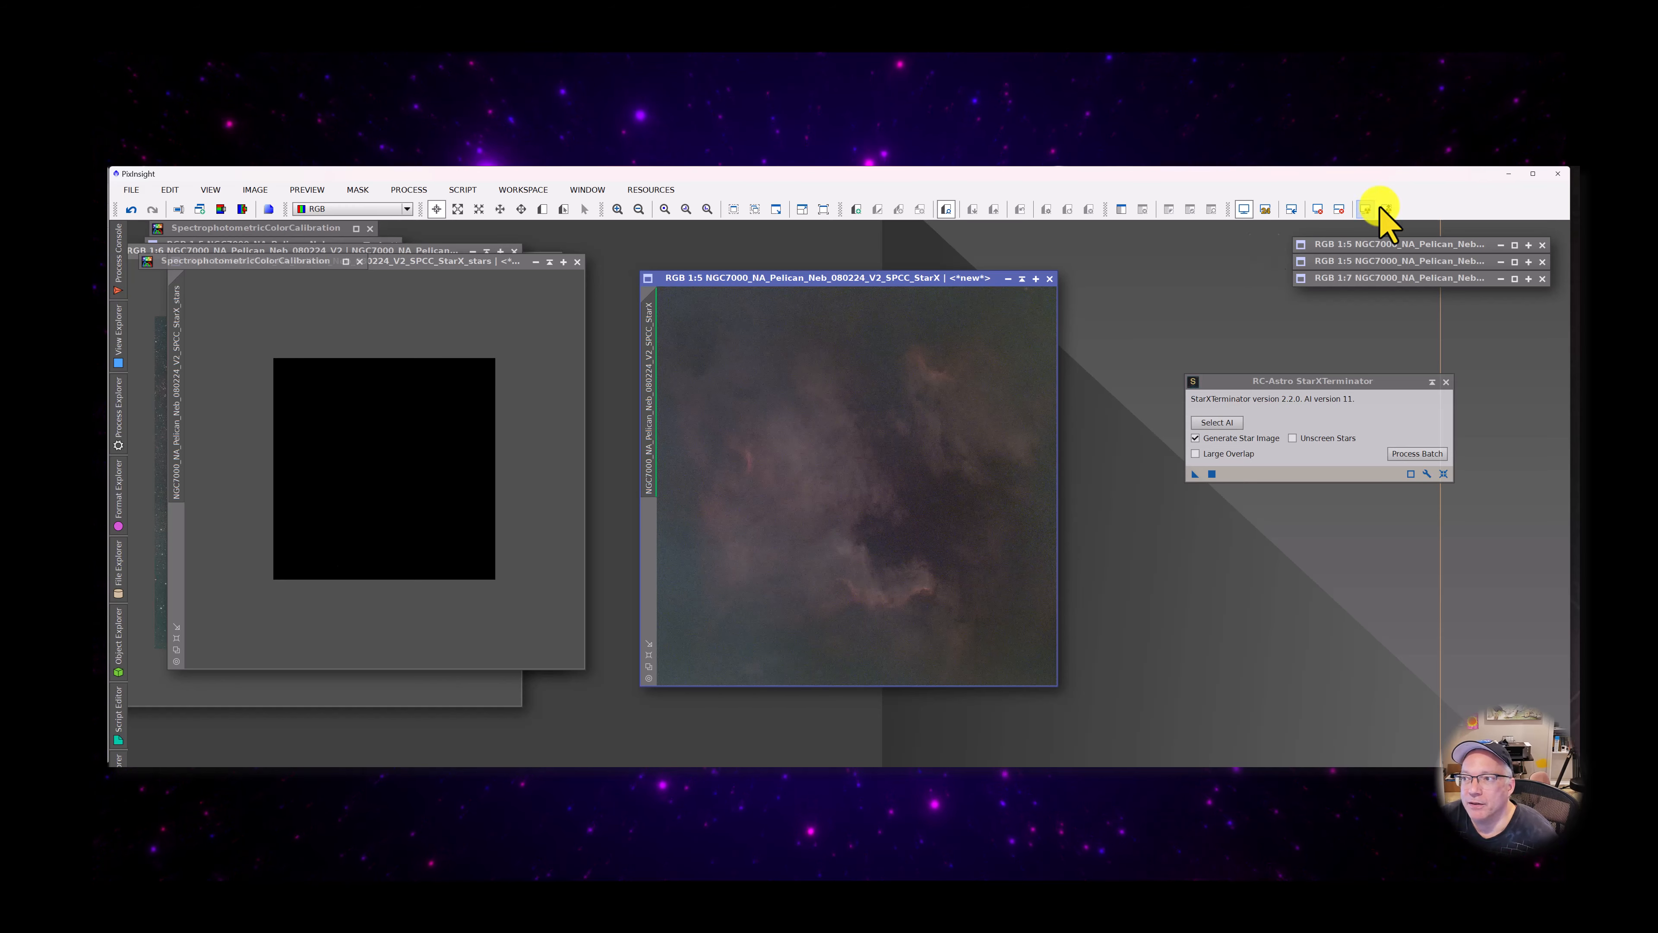
Compare the starless StarX image with its screen stretch reset and automatically stretched, examining the nebula in close-up and as a whole
left_click(1362, 209)
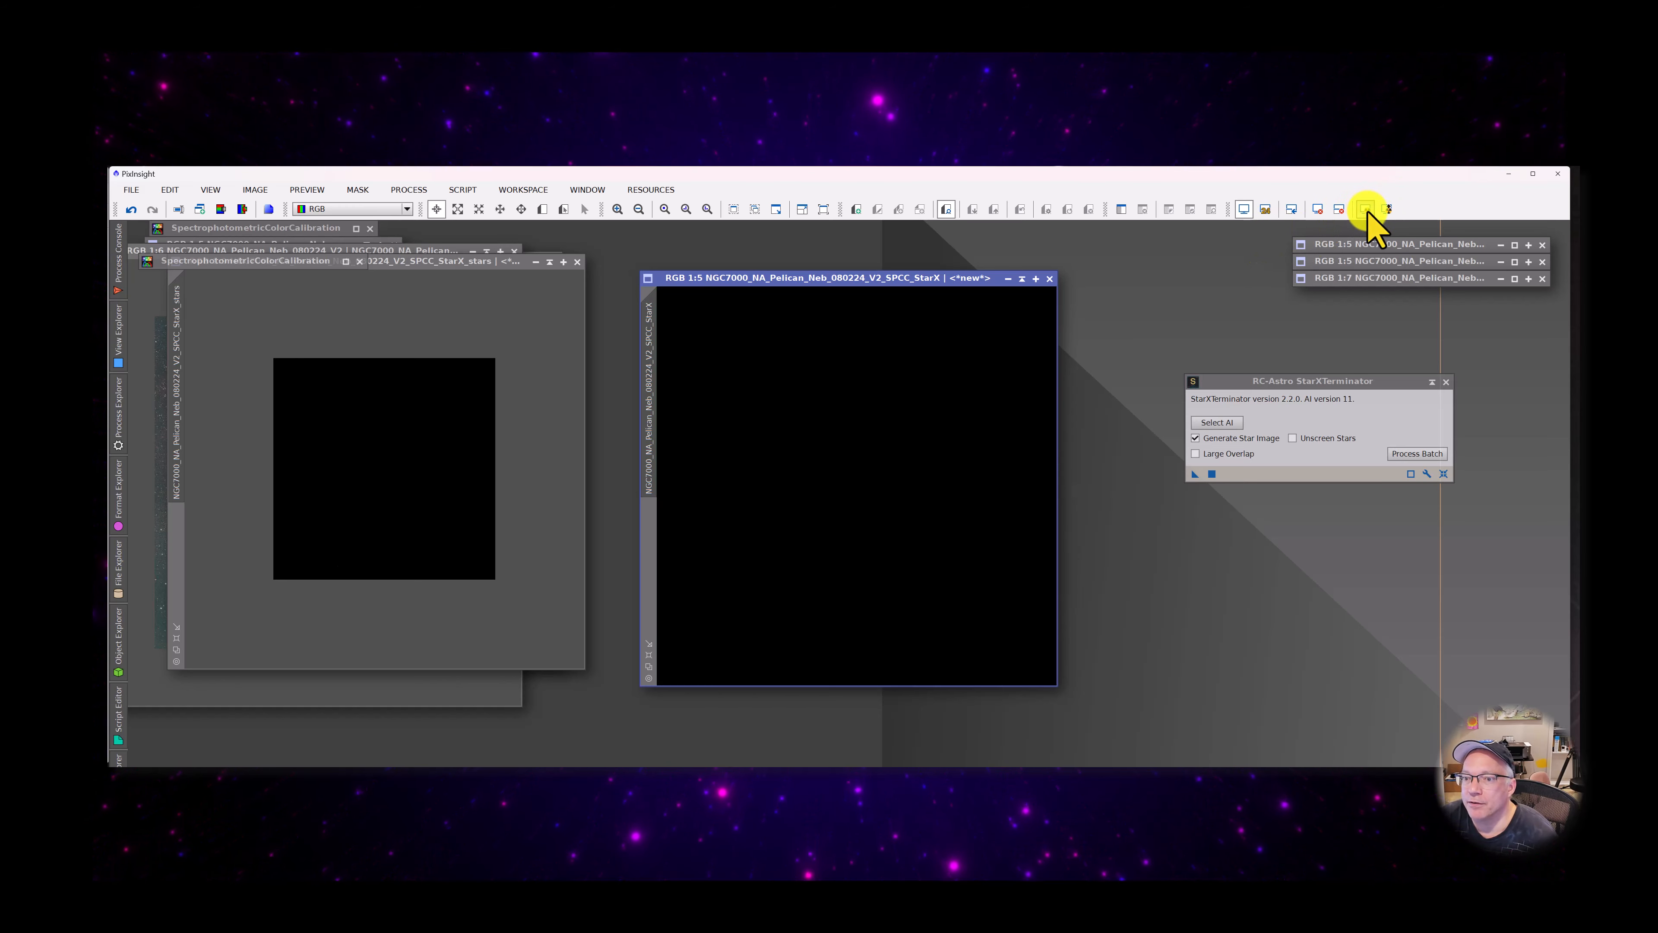
left_click(1366, 209)
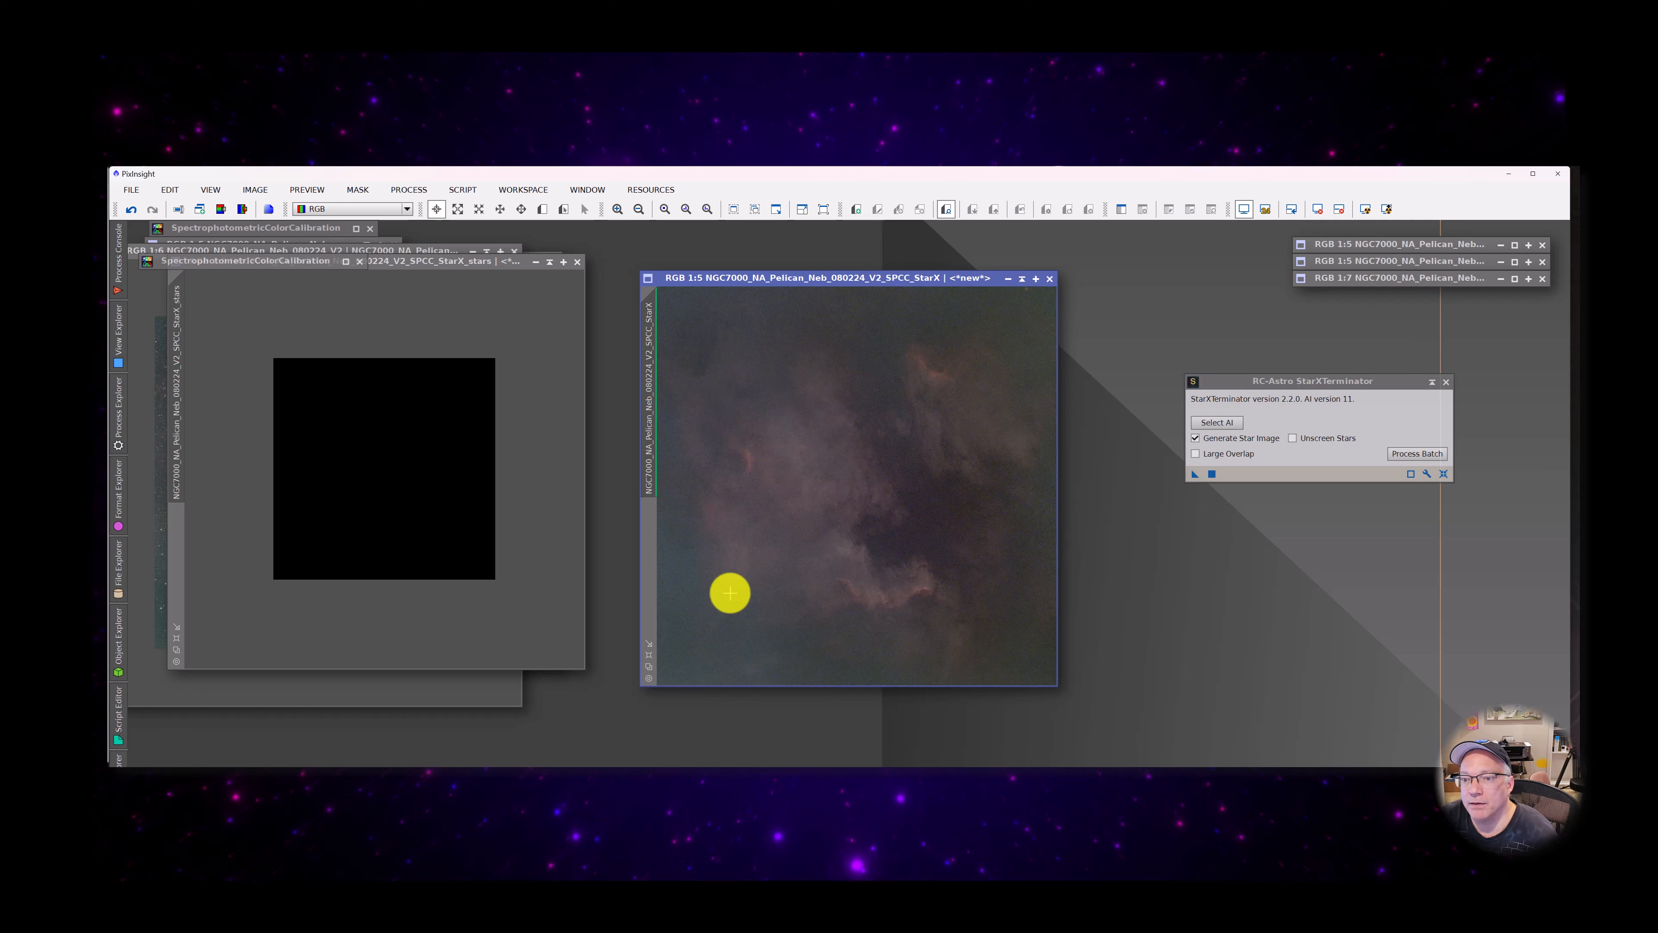
scroll(888, 577, "up", 2)
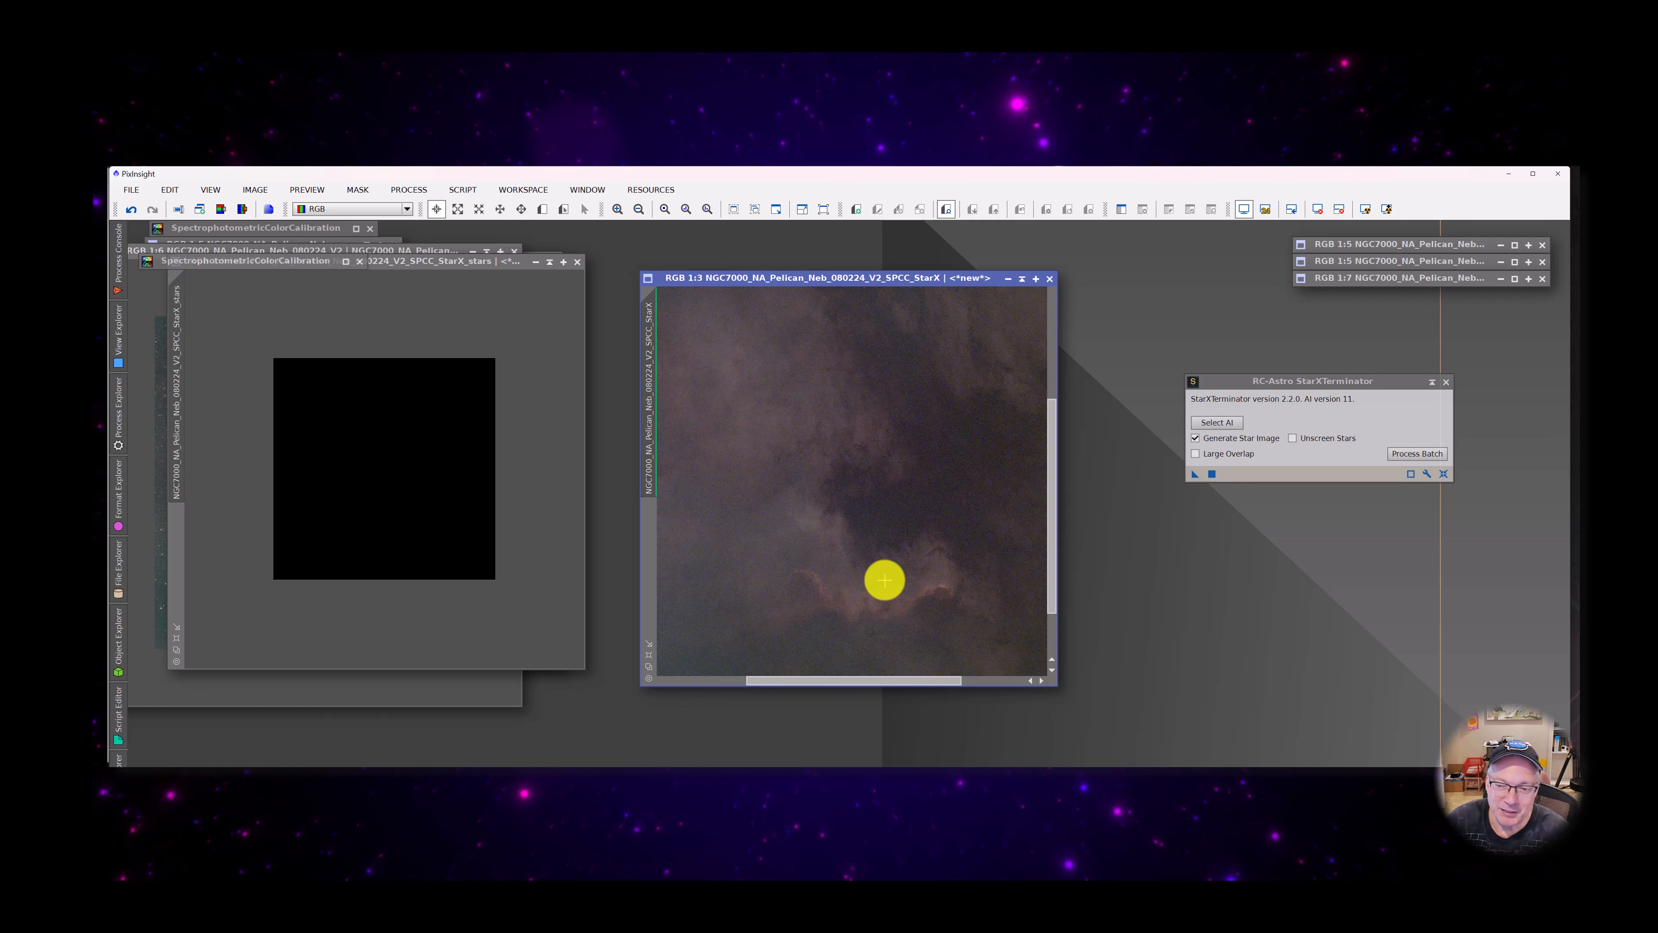
scroll(885, 580, "up", 2)
scroll(885, 579, "down", 5)
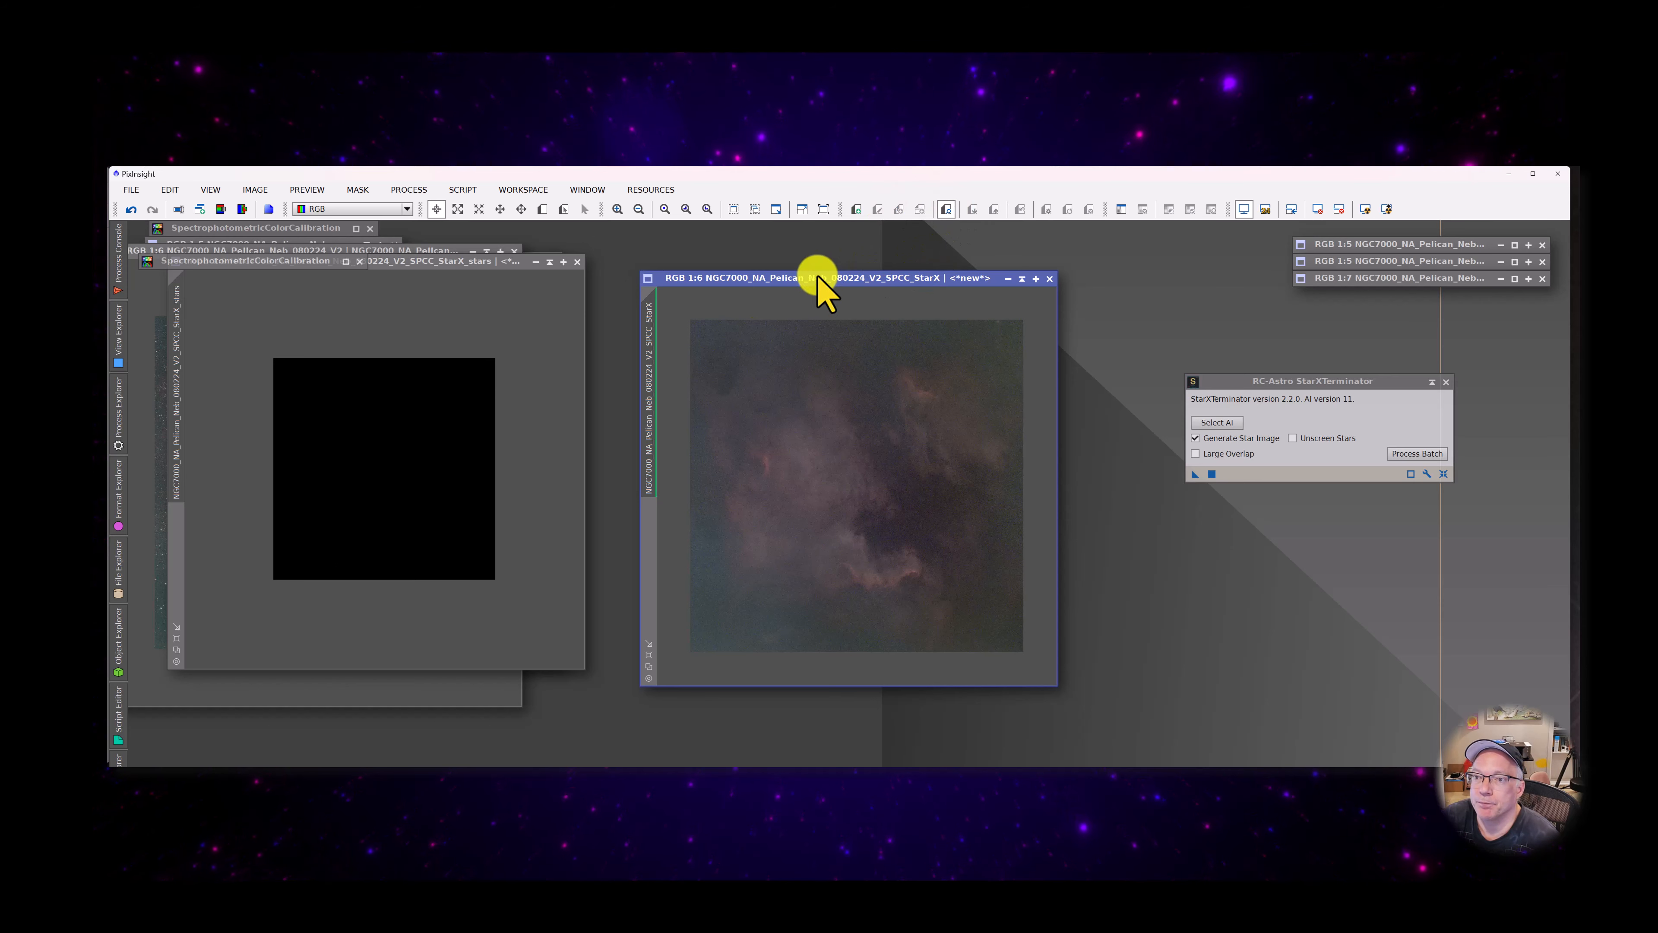
left_click_drag(816, 277, 825, 261)
scroll(833, 504, "up", 4)
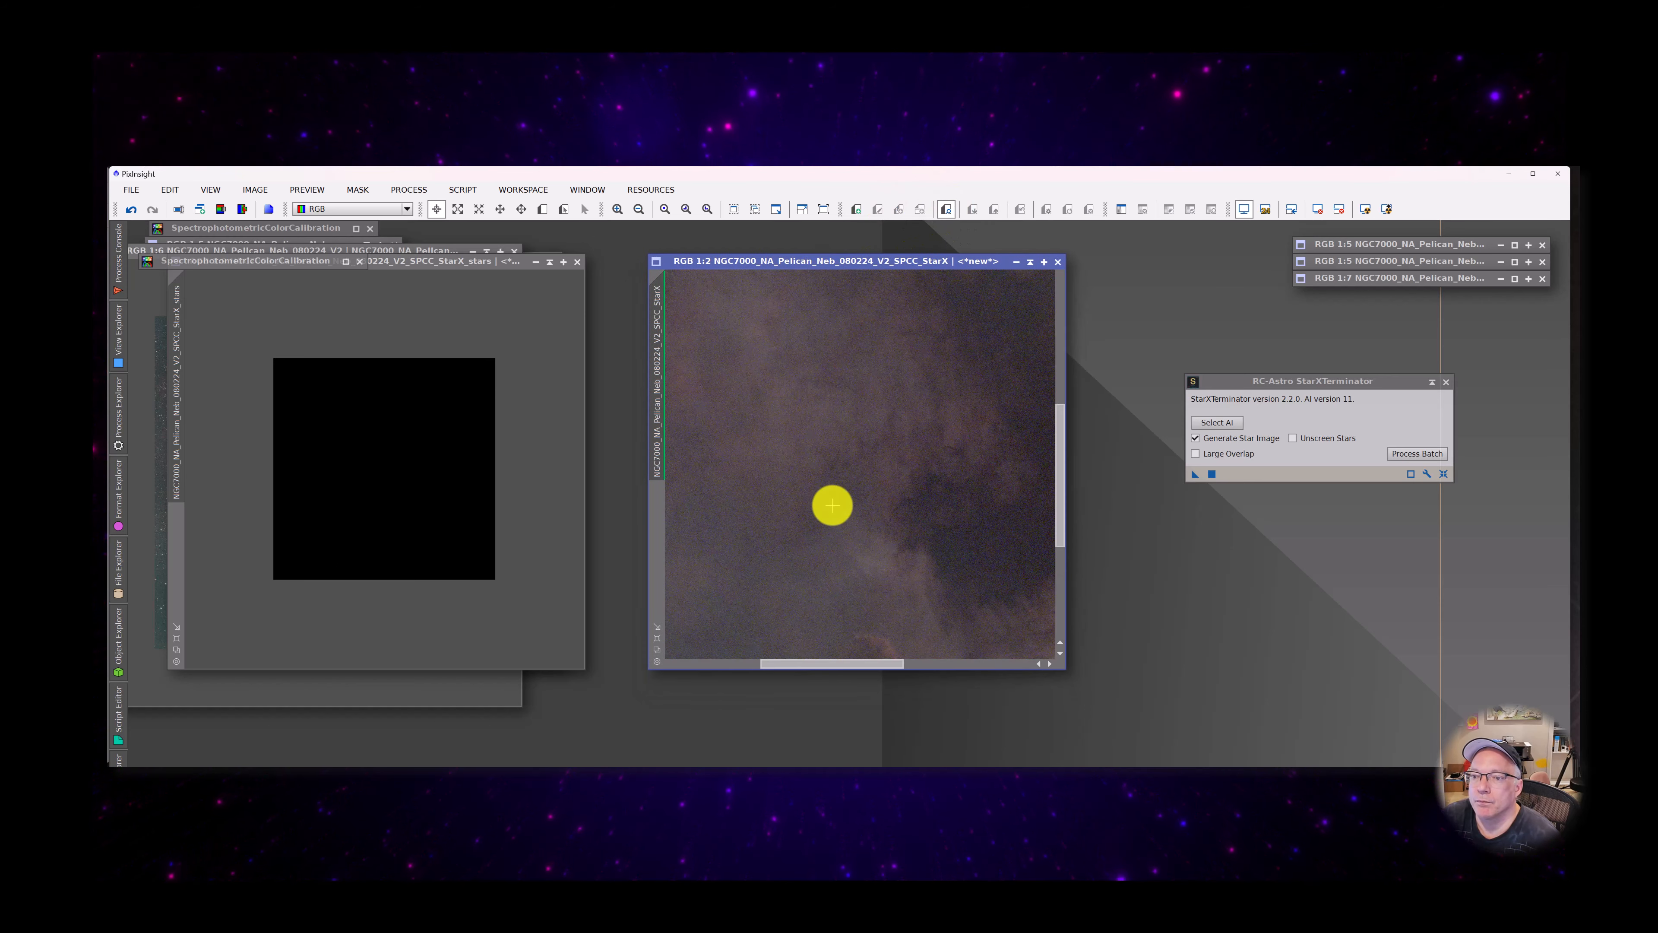
scroll(833, 505, "down", 1)
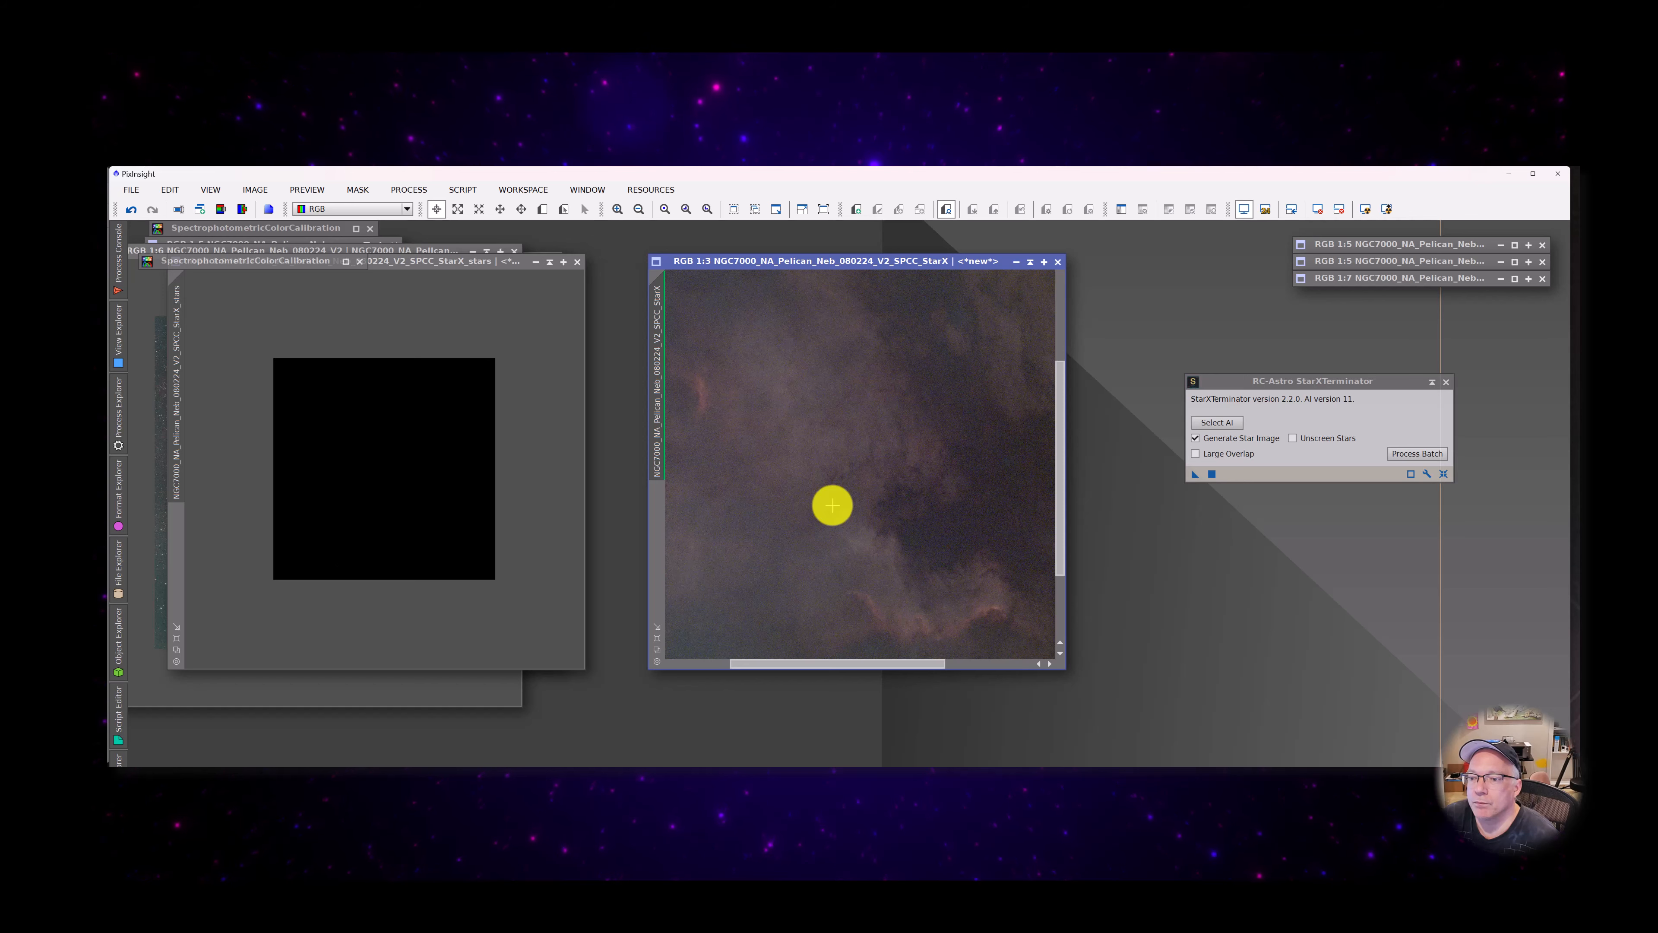
scroll(833, 505, "down", 3)
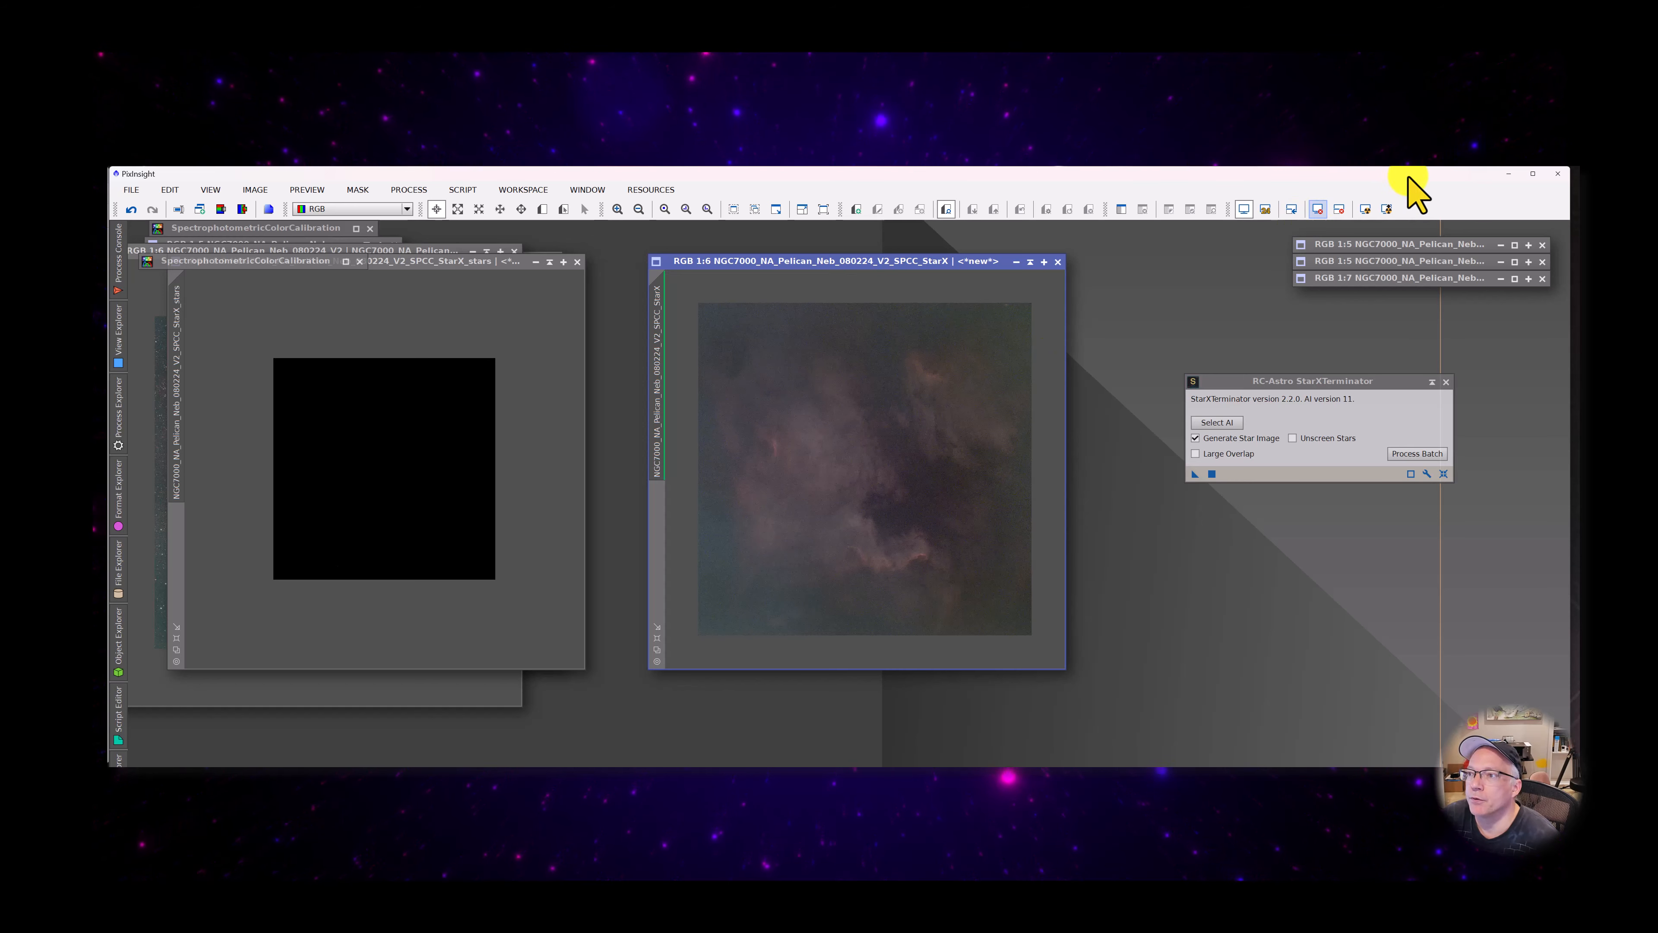
Reset the starless StarX image's screen stretch and open the GeneralizedHyperbolicStretch process beside it
left_click(1341, 210)
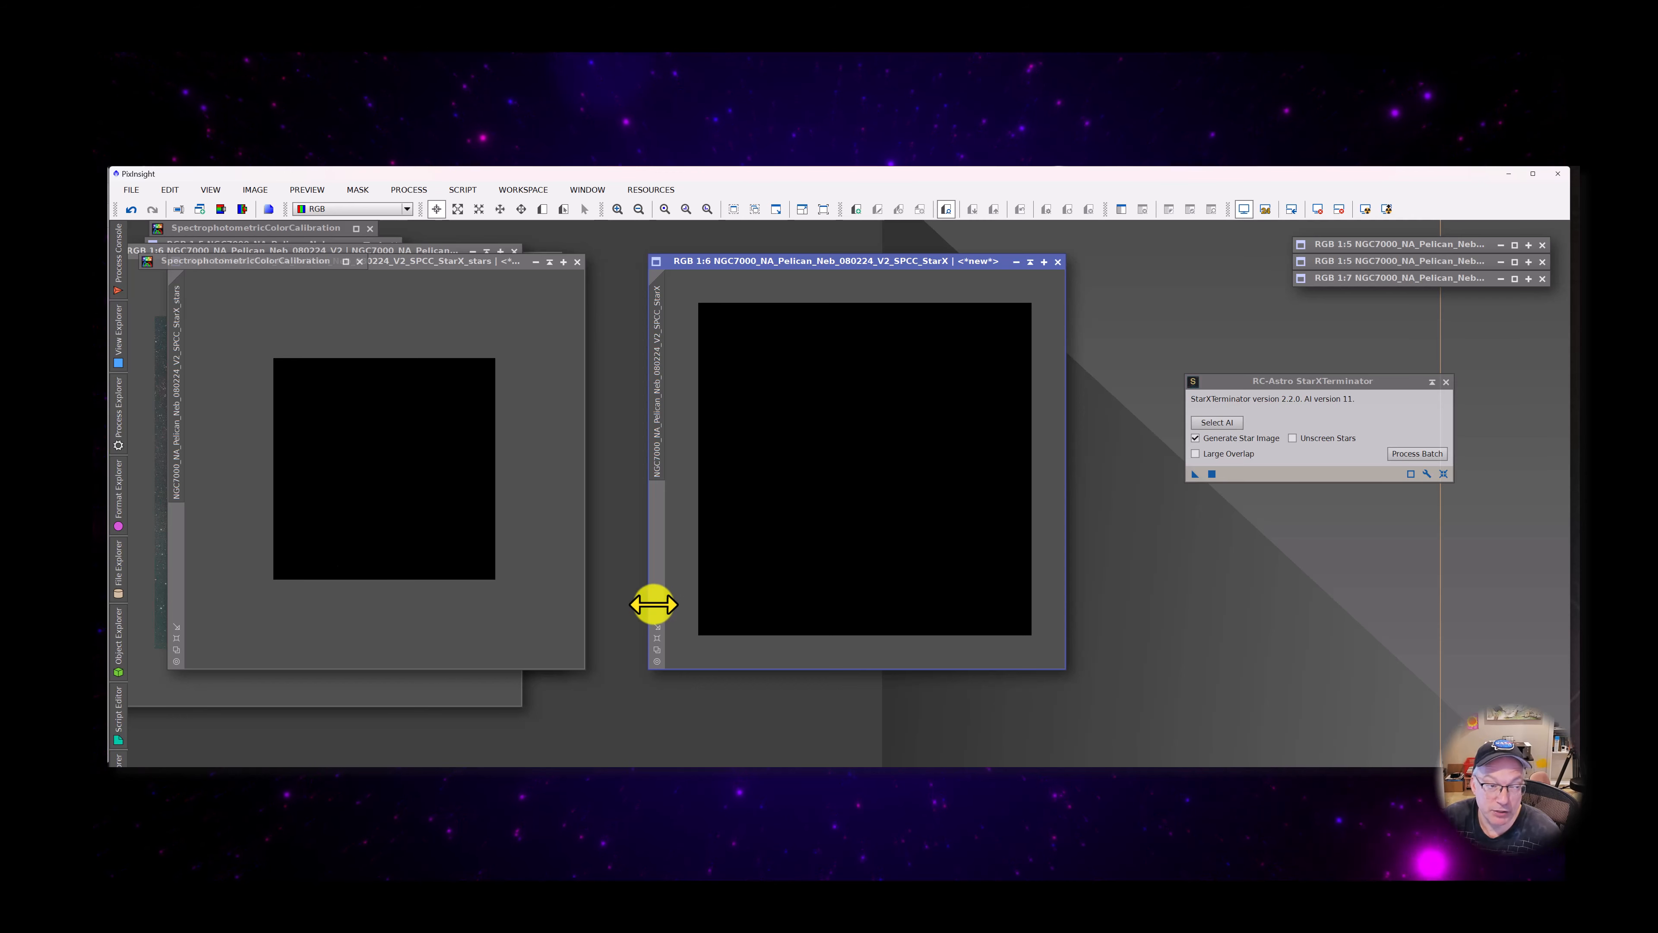
left_click(463, 190)
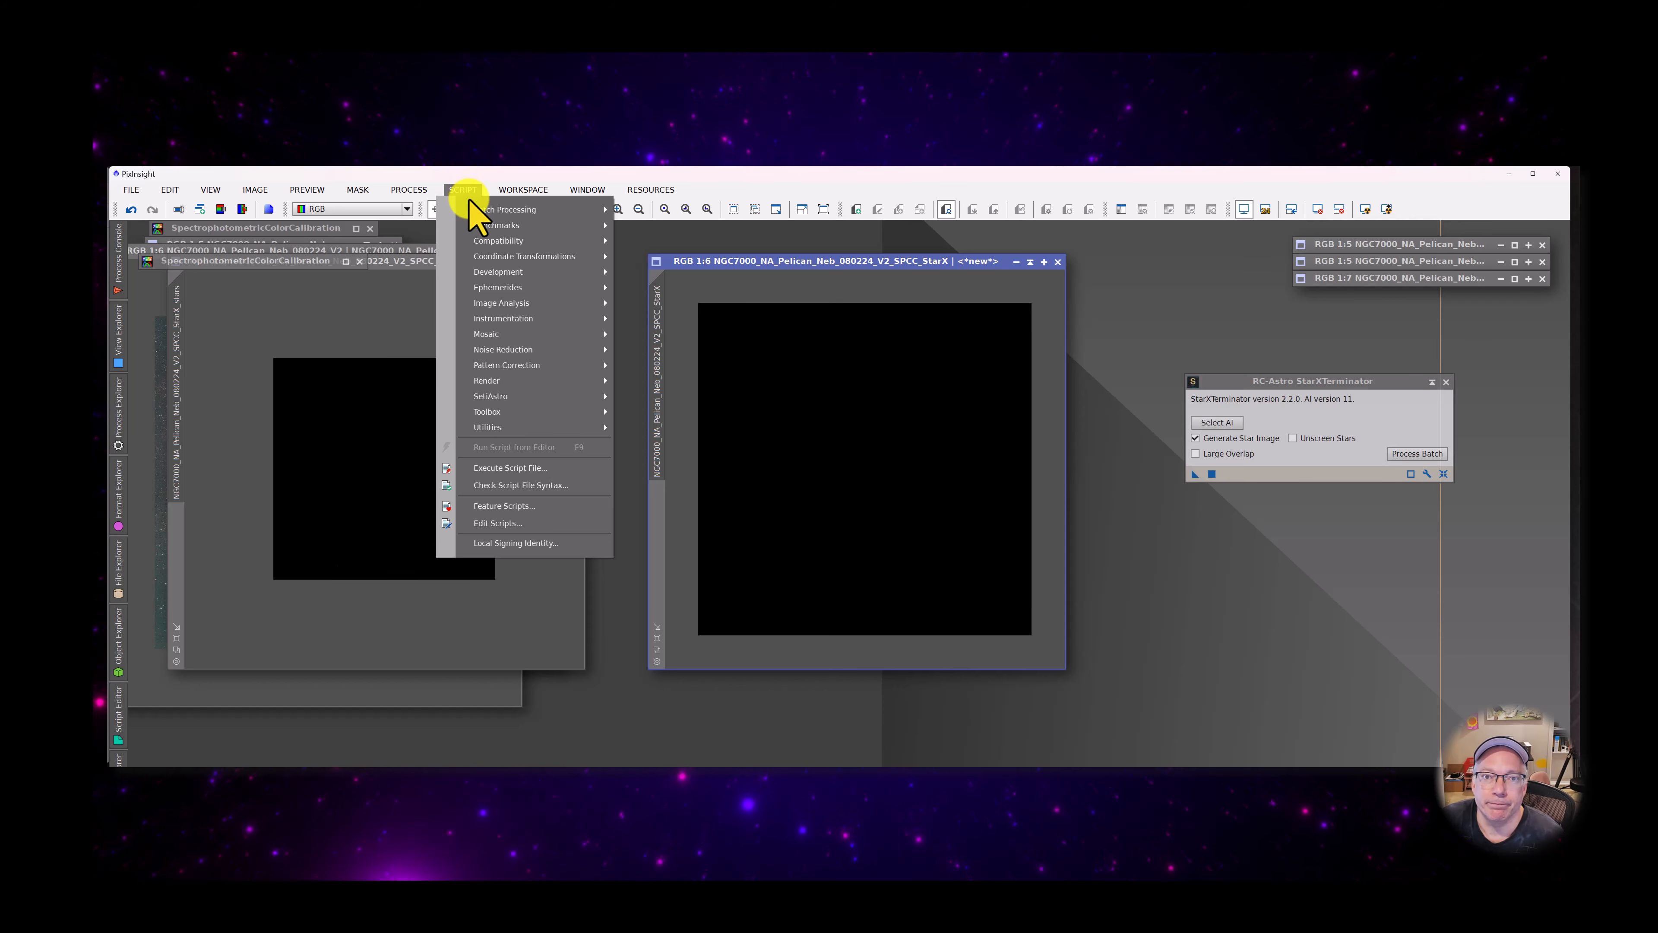
left_click(418, 195)
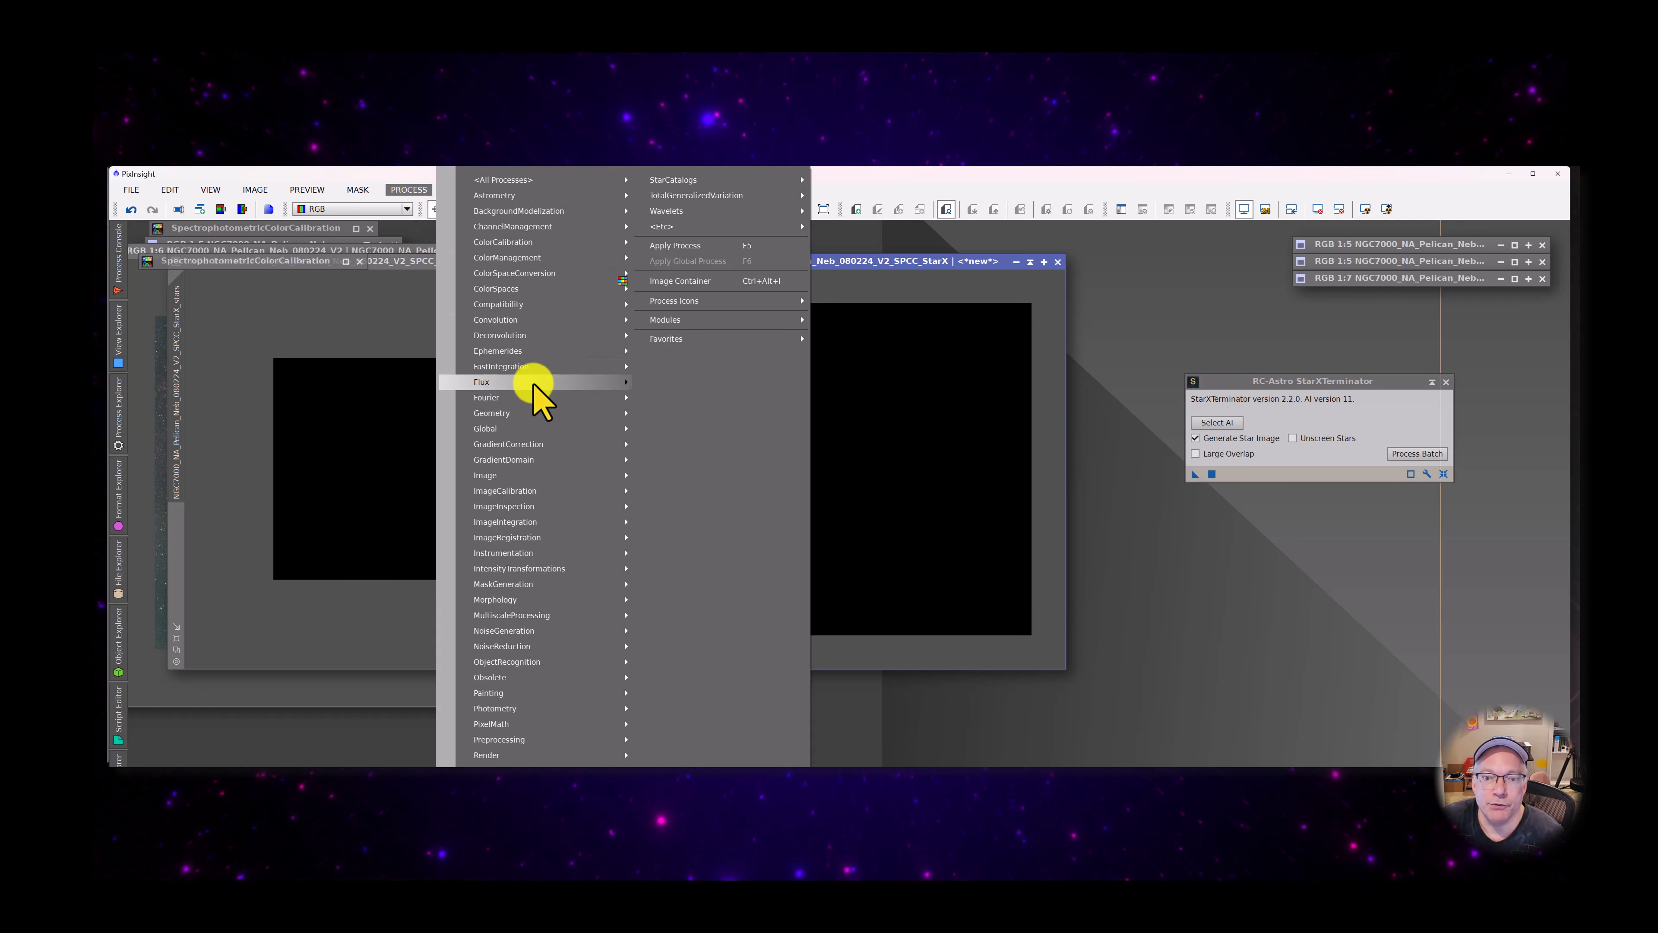
mouse_move(550, 460)
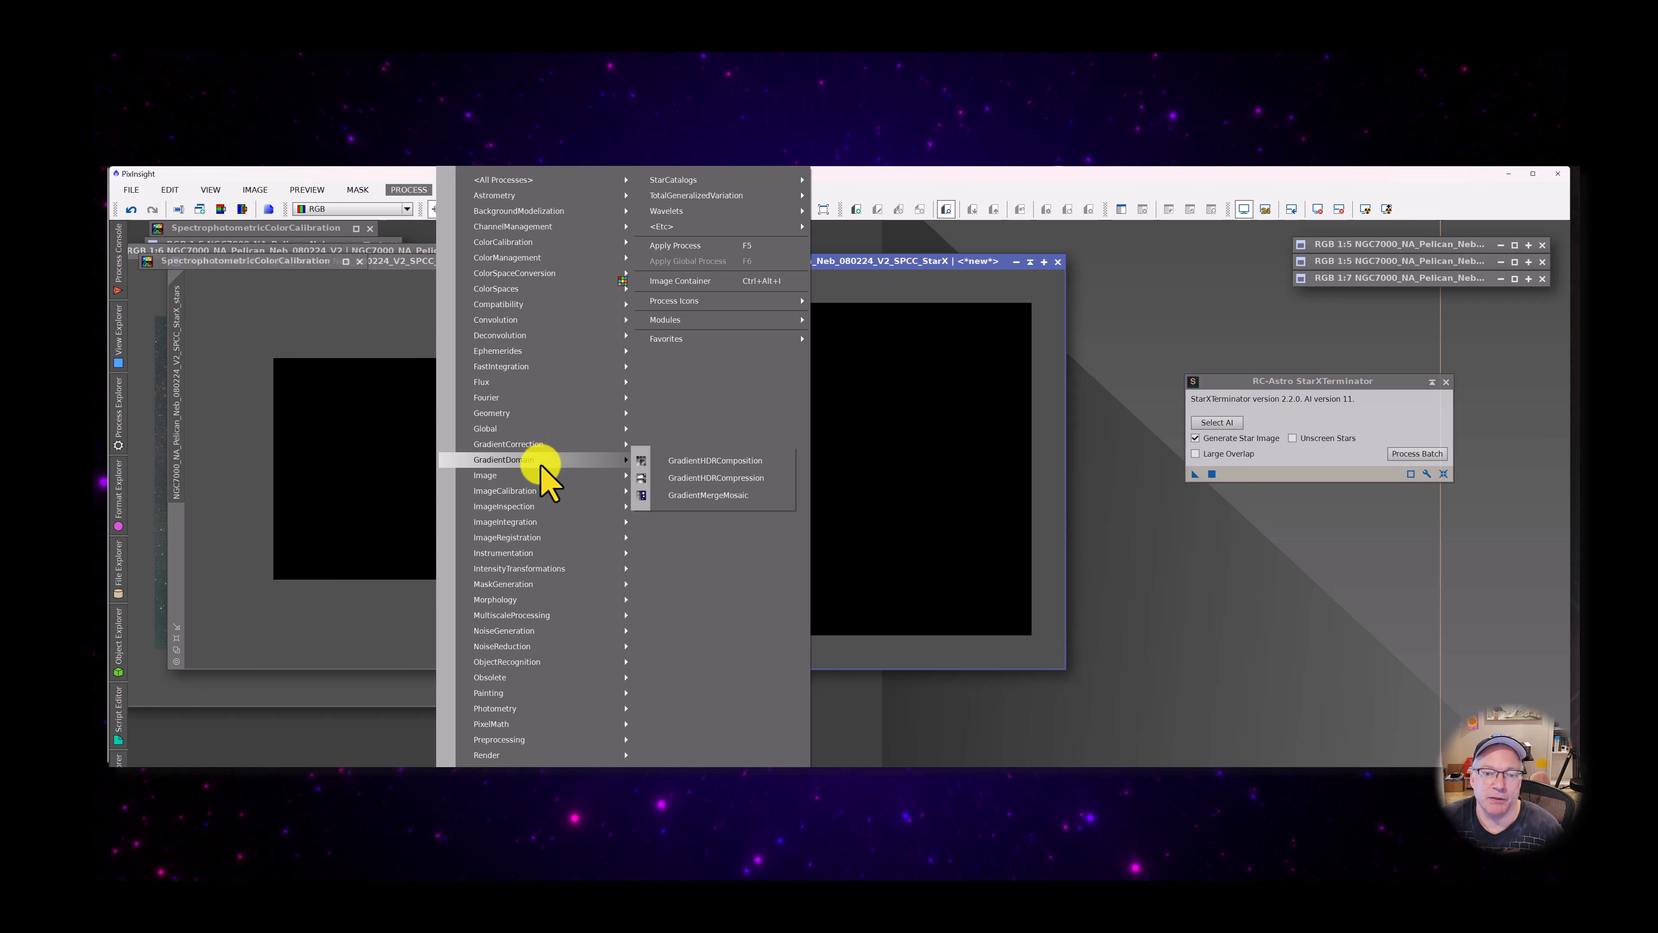
mouse_move(530, 537)
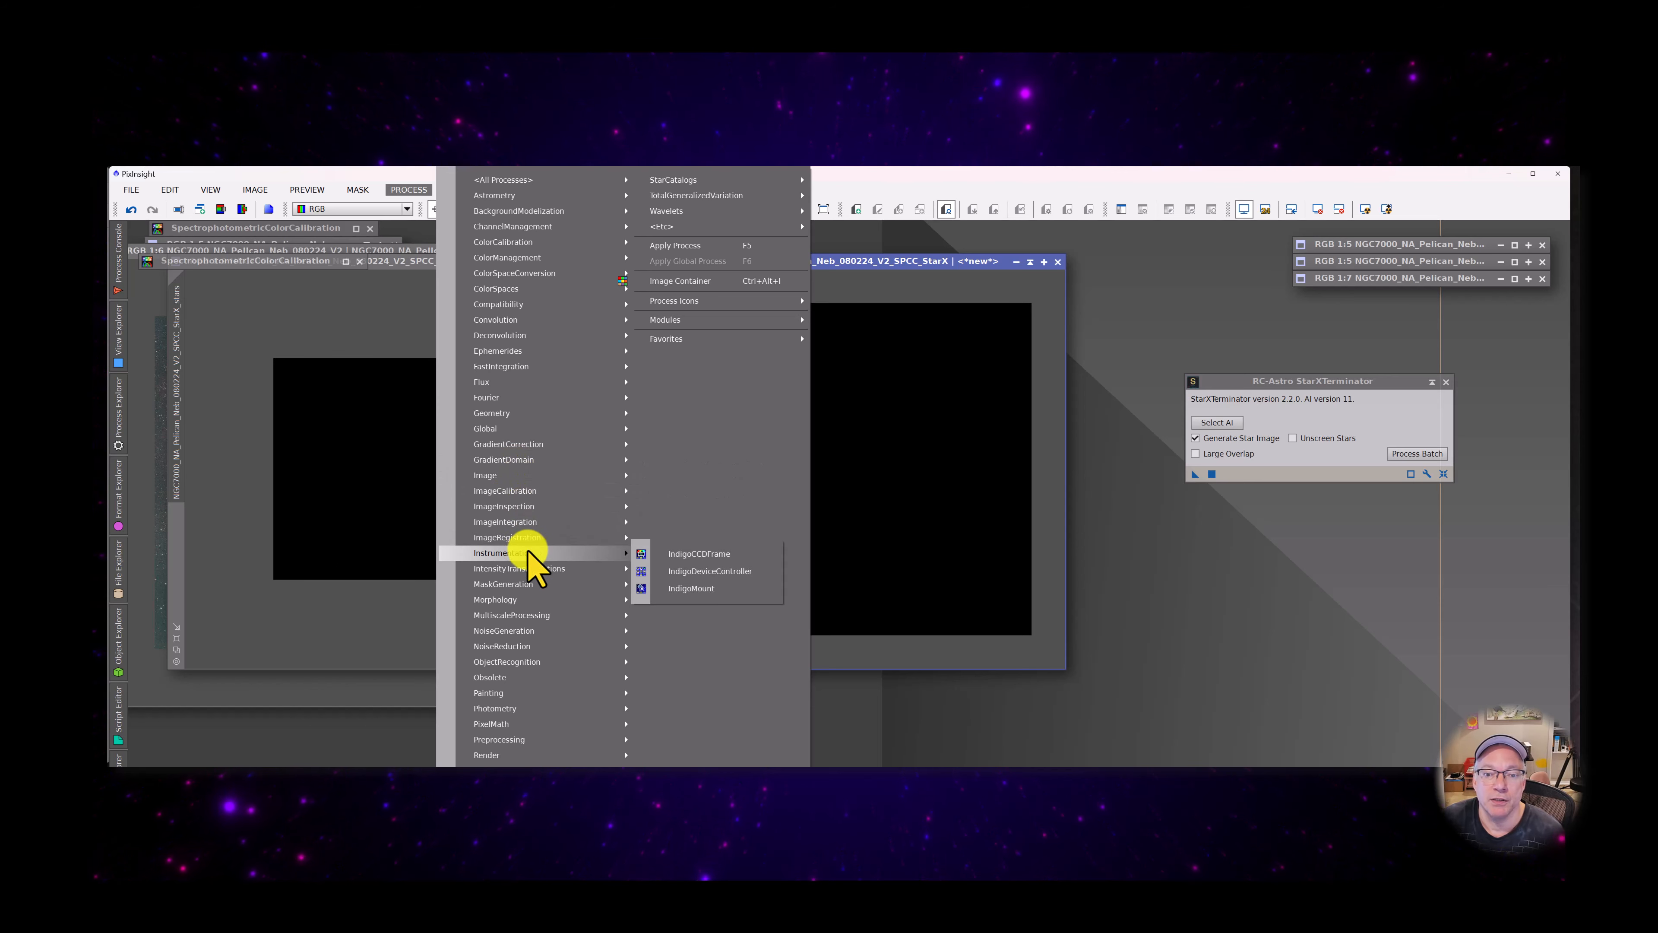
mouse_move(590, 569)
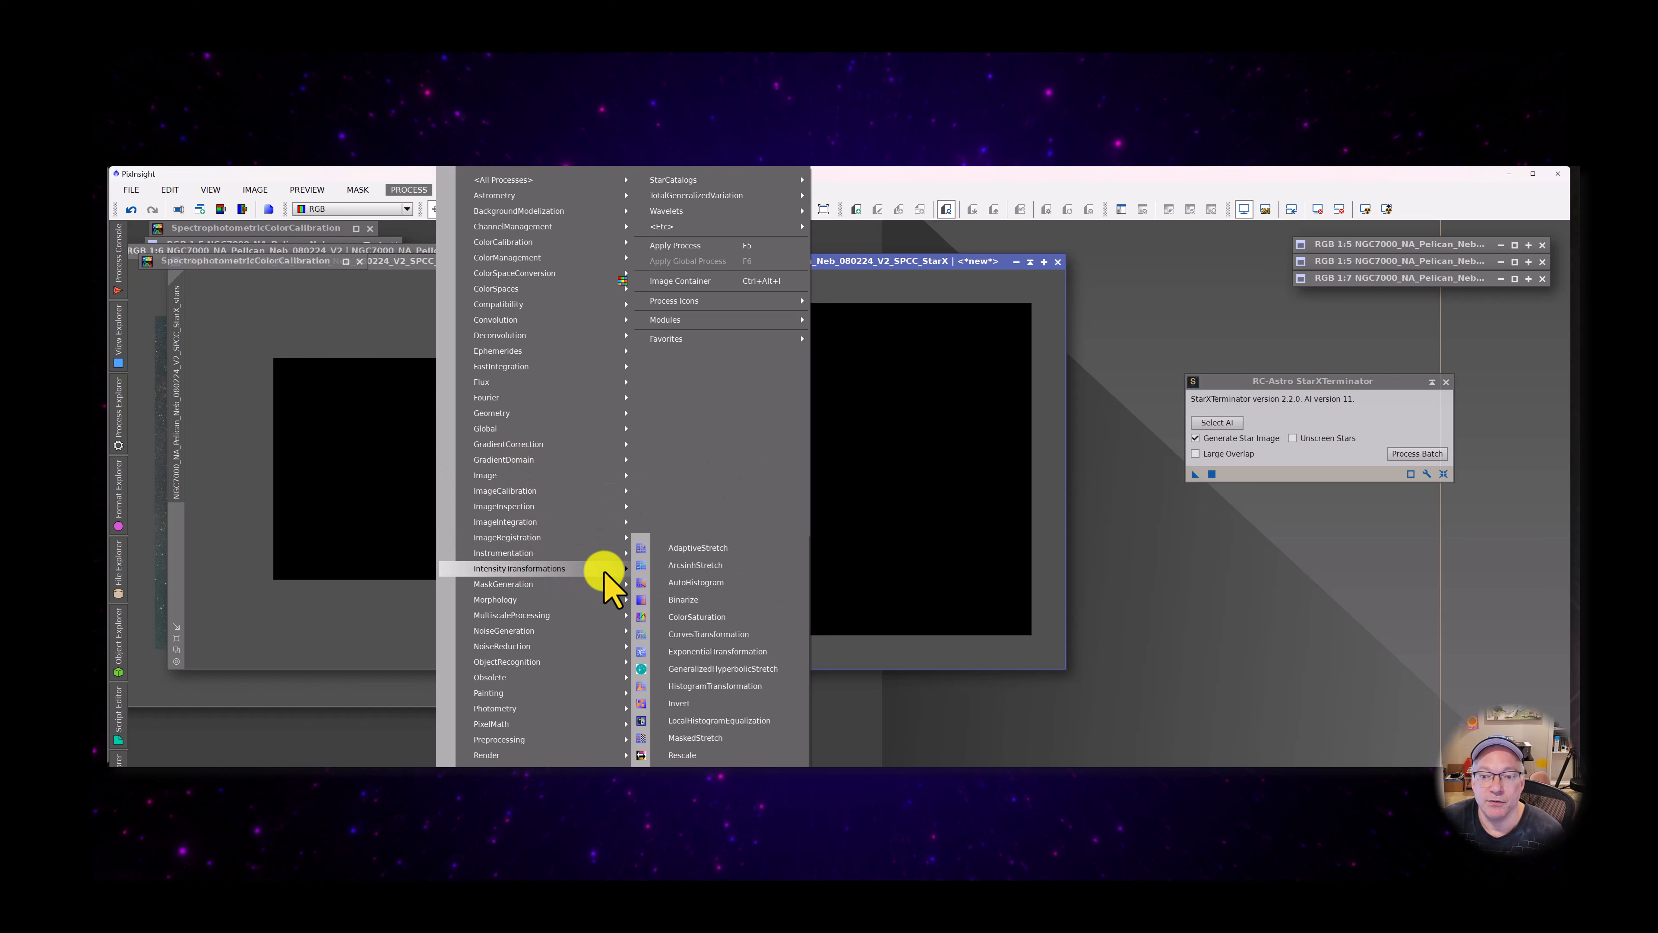
left_click(736, 669)
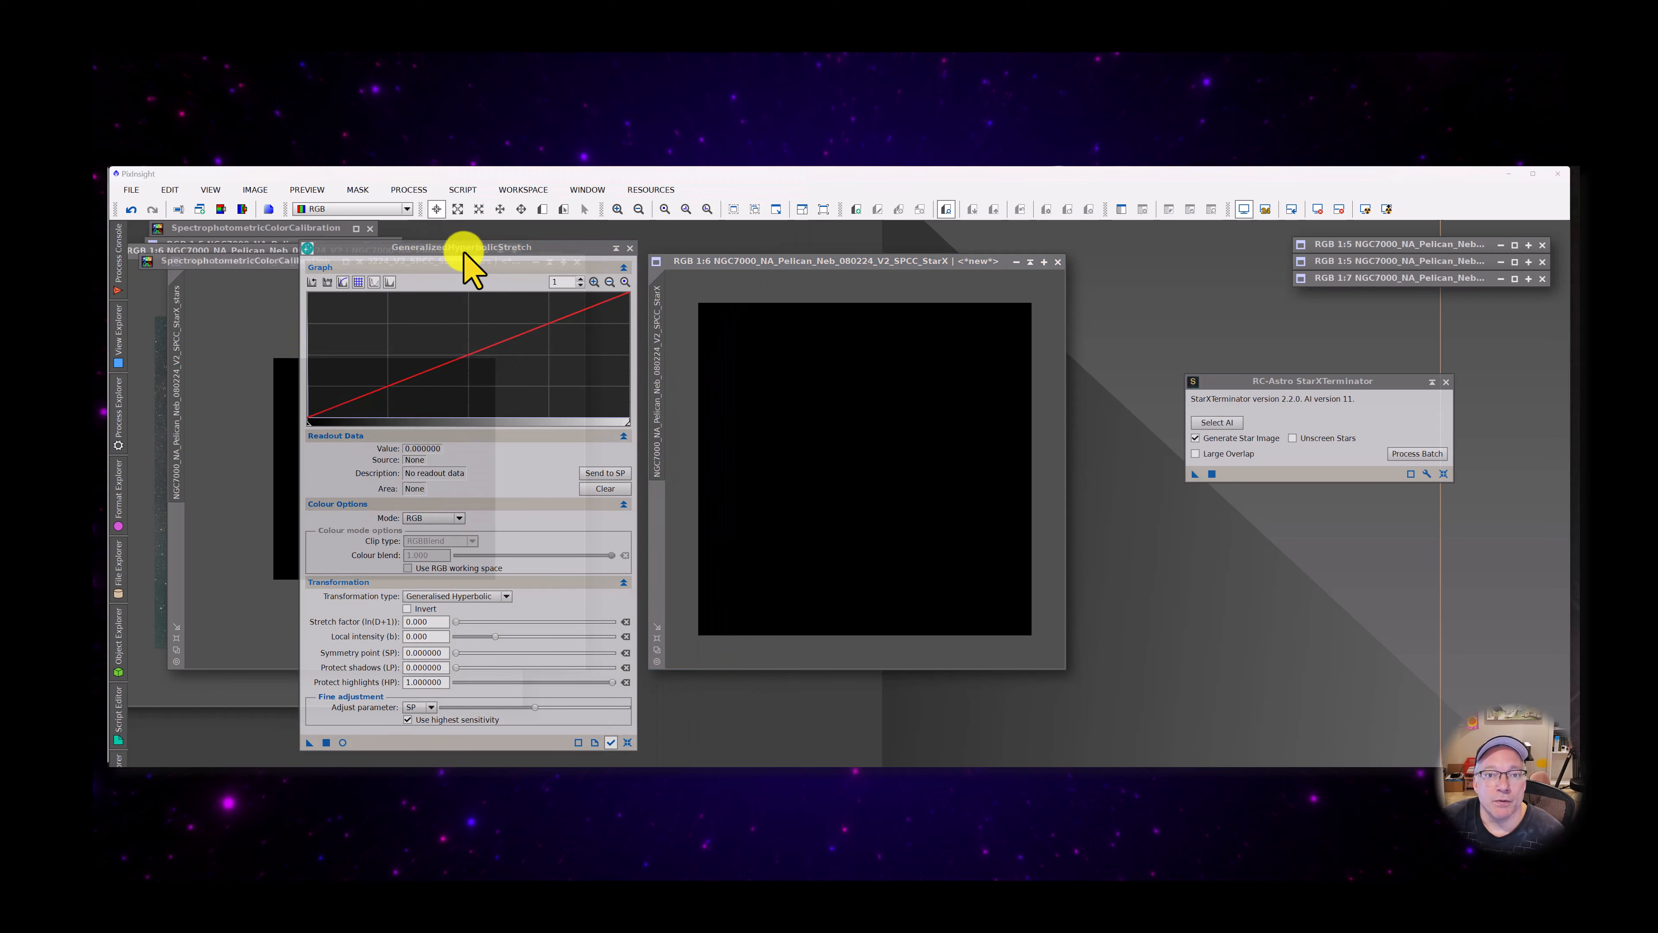
mouse_move(463, 251)
left_mouse_down()
mouse_move(671, 280)
mouse_move(944, 256)
mouse_move(483, 262)
left_mouse_up()
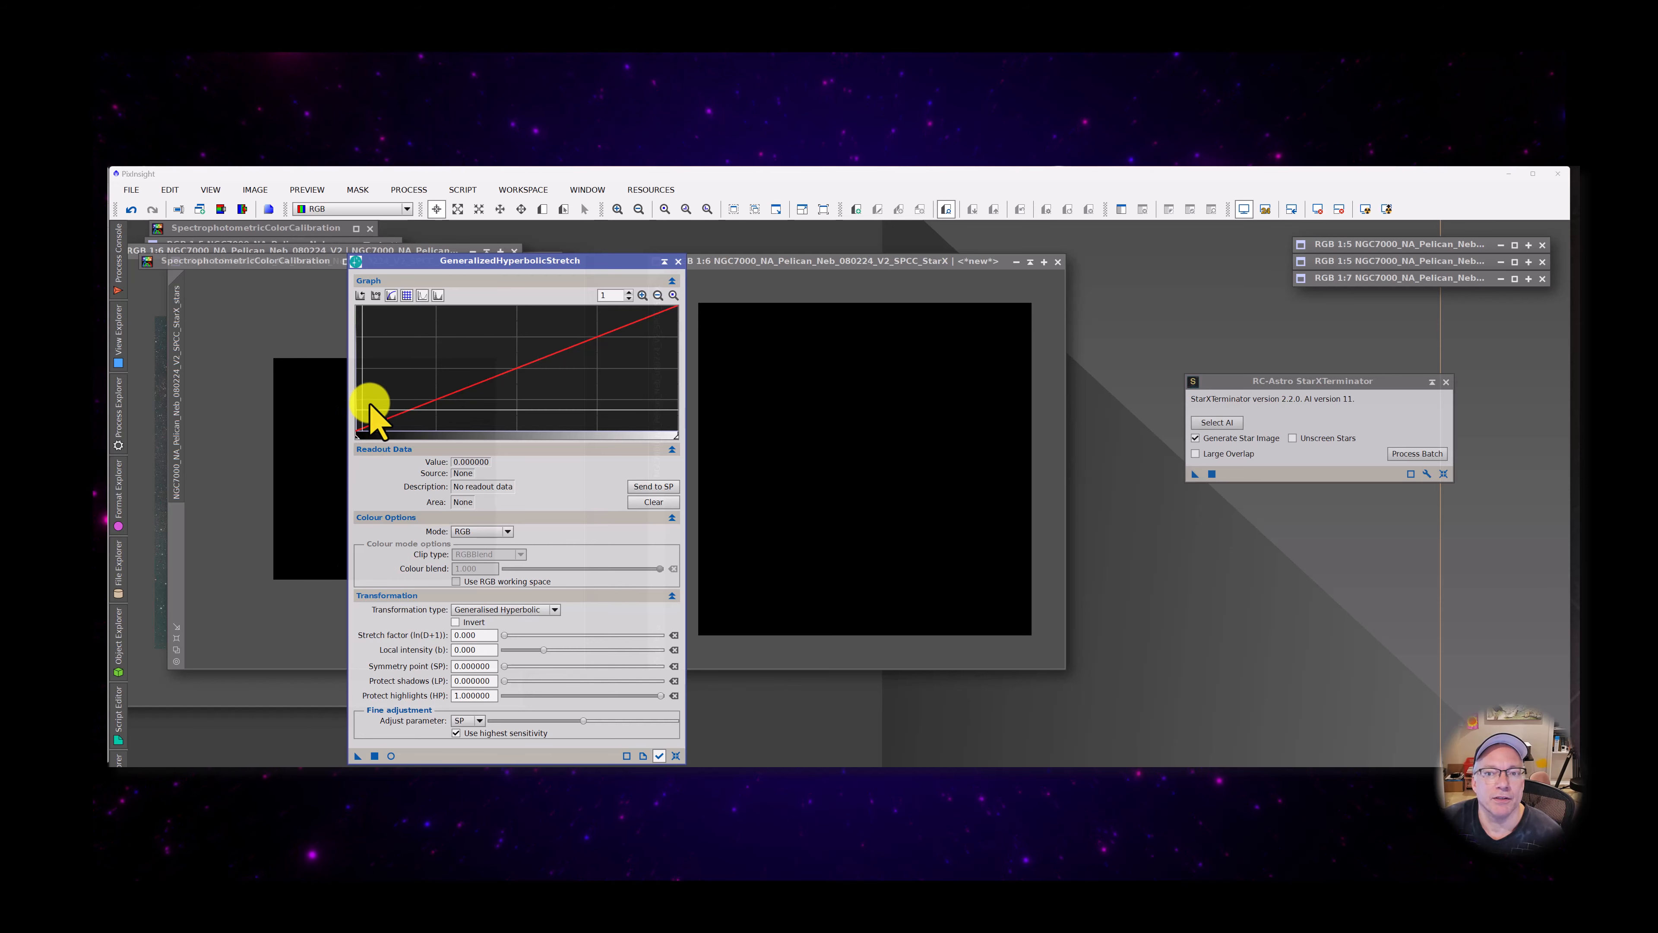
Magnify the stretch histogram to 250 and set the symmetry point to 0.001963 at the right foot of the peak
left_click(642, 295)
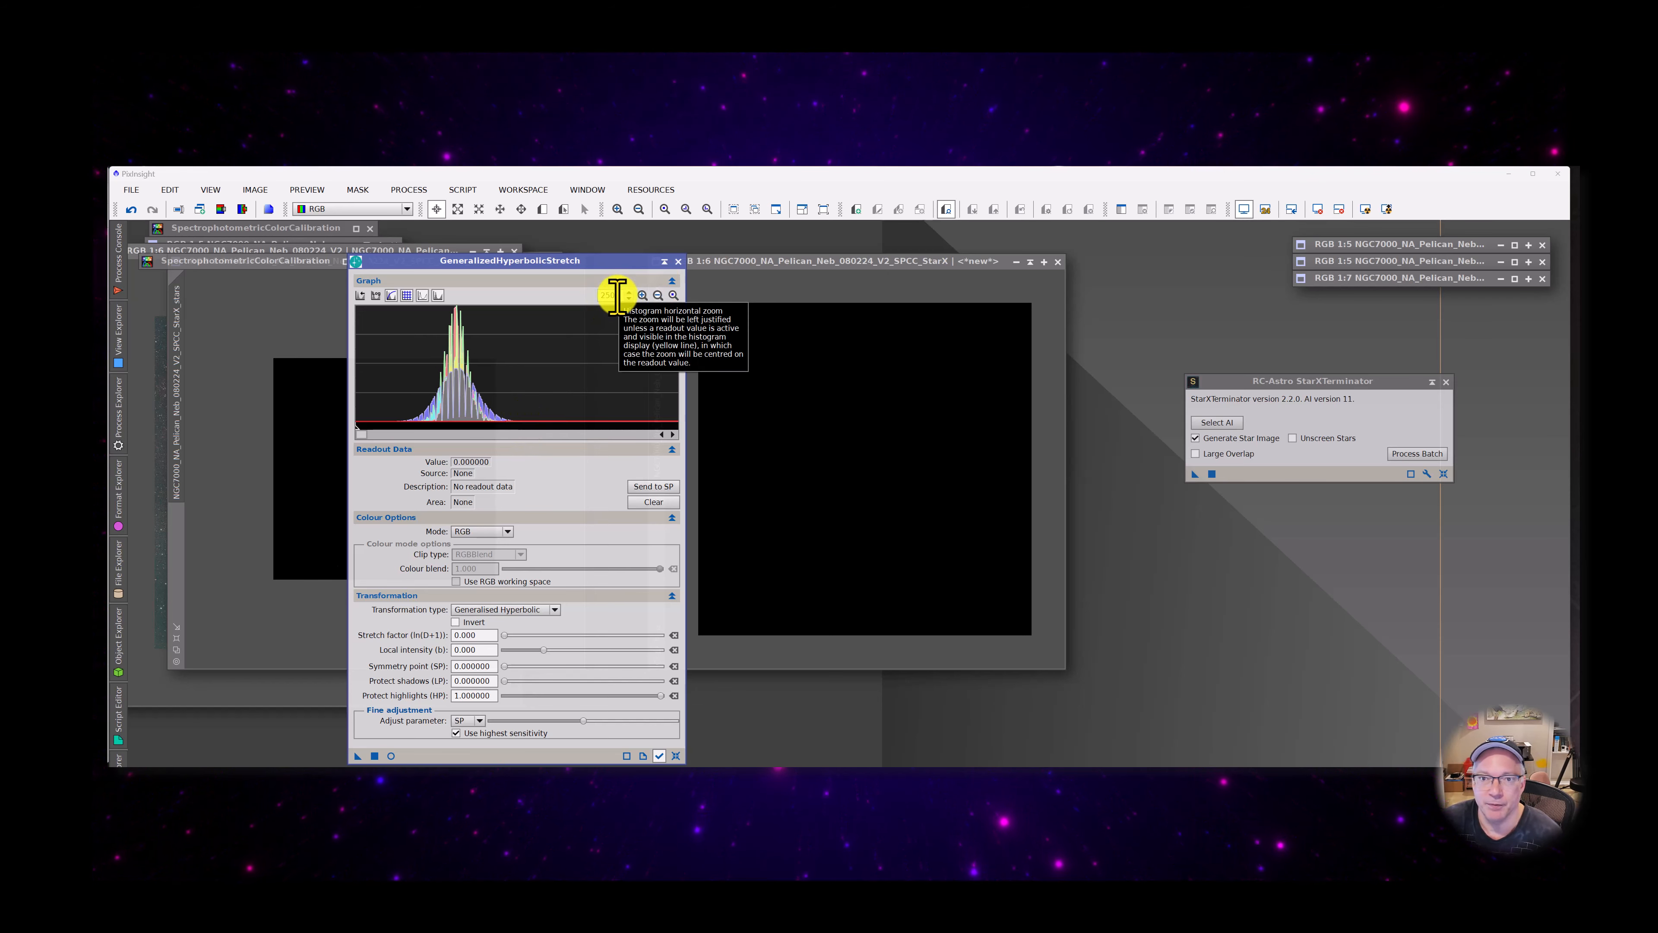
left_click(511, 423)
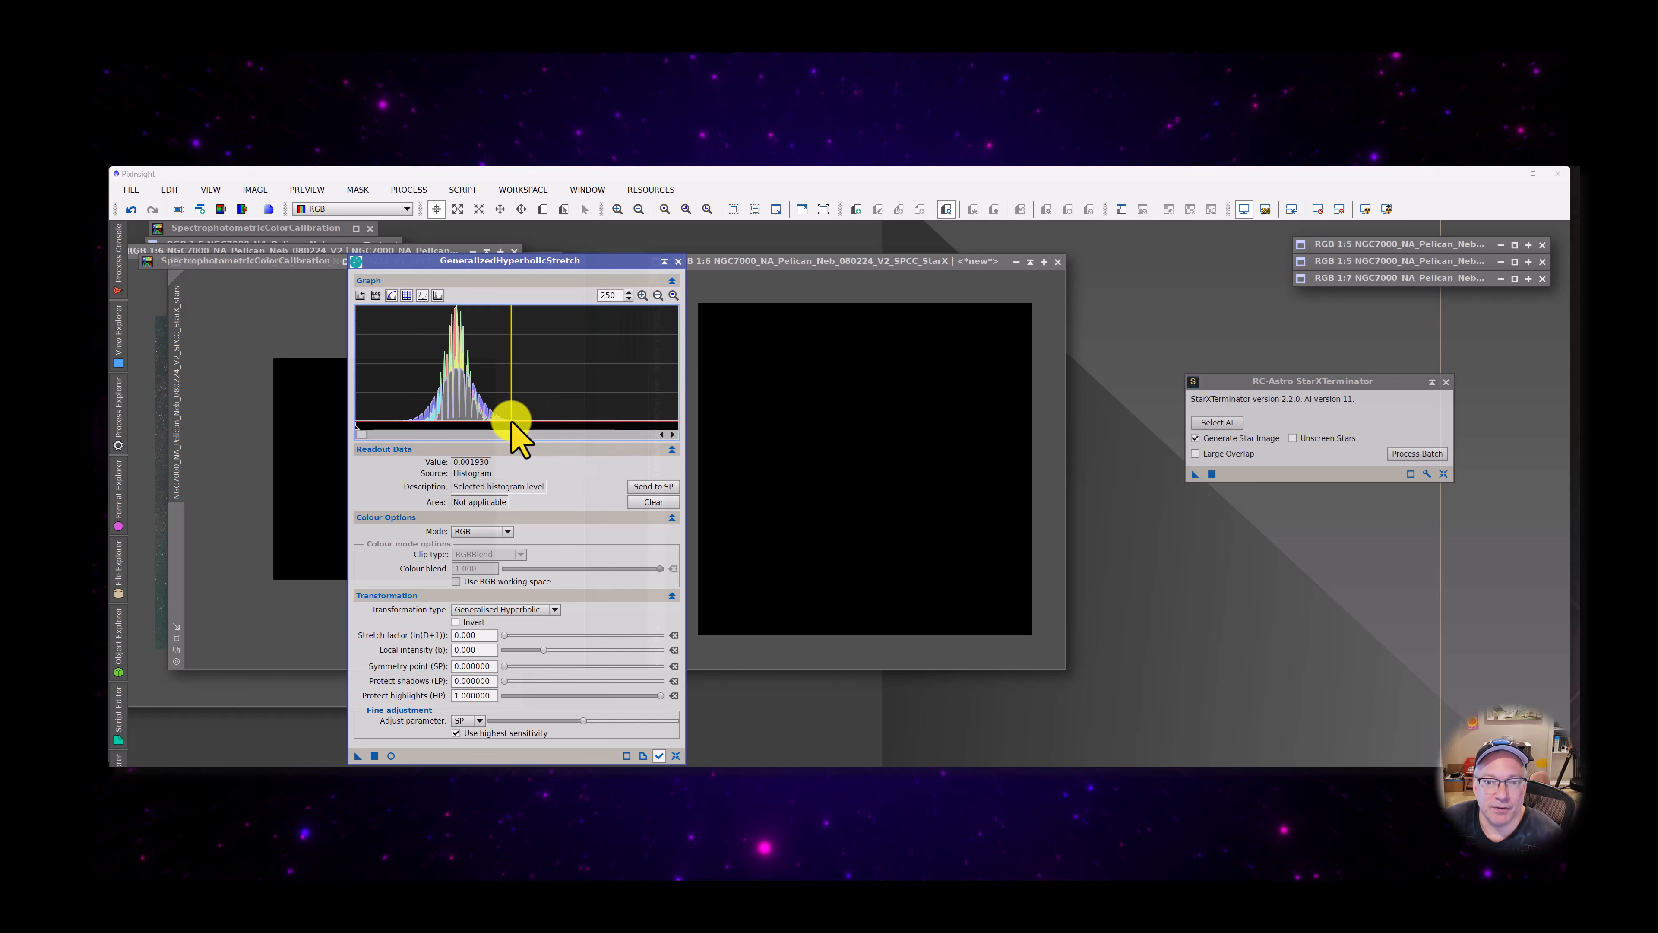
left_click(613, 295)
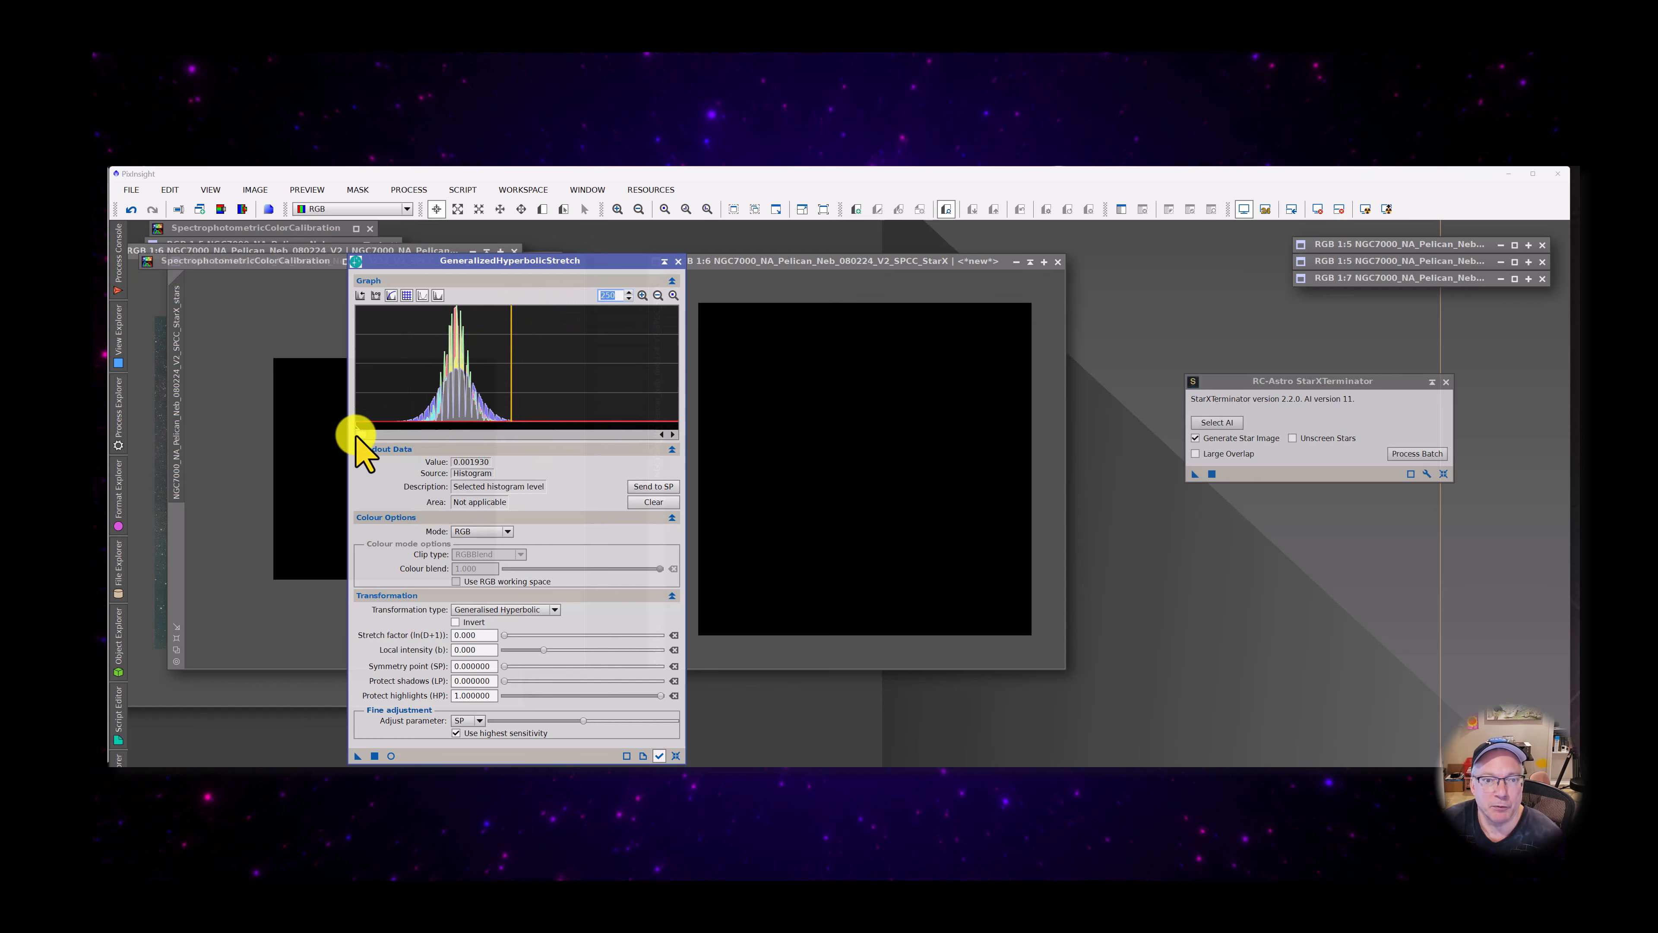
mouse_move(359, 434)
left_mouse_down()
mouse_move(442, 435)
mouse_move(356, 435)
left_mouse_up()
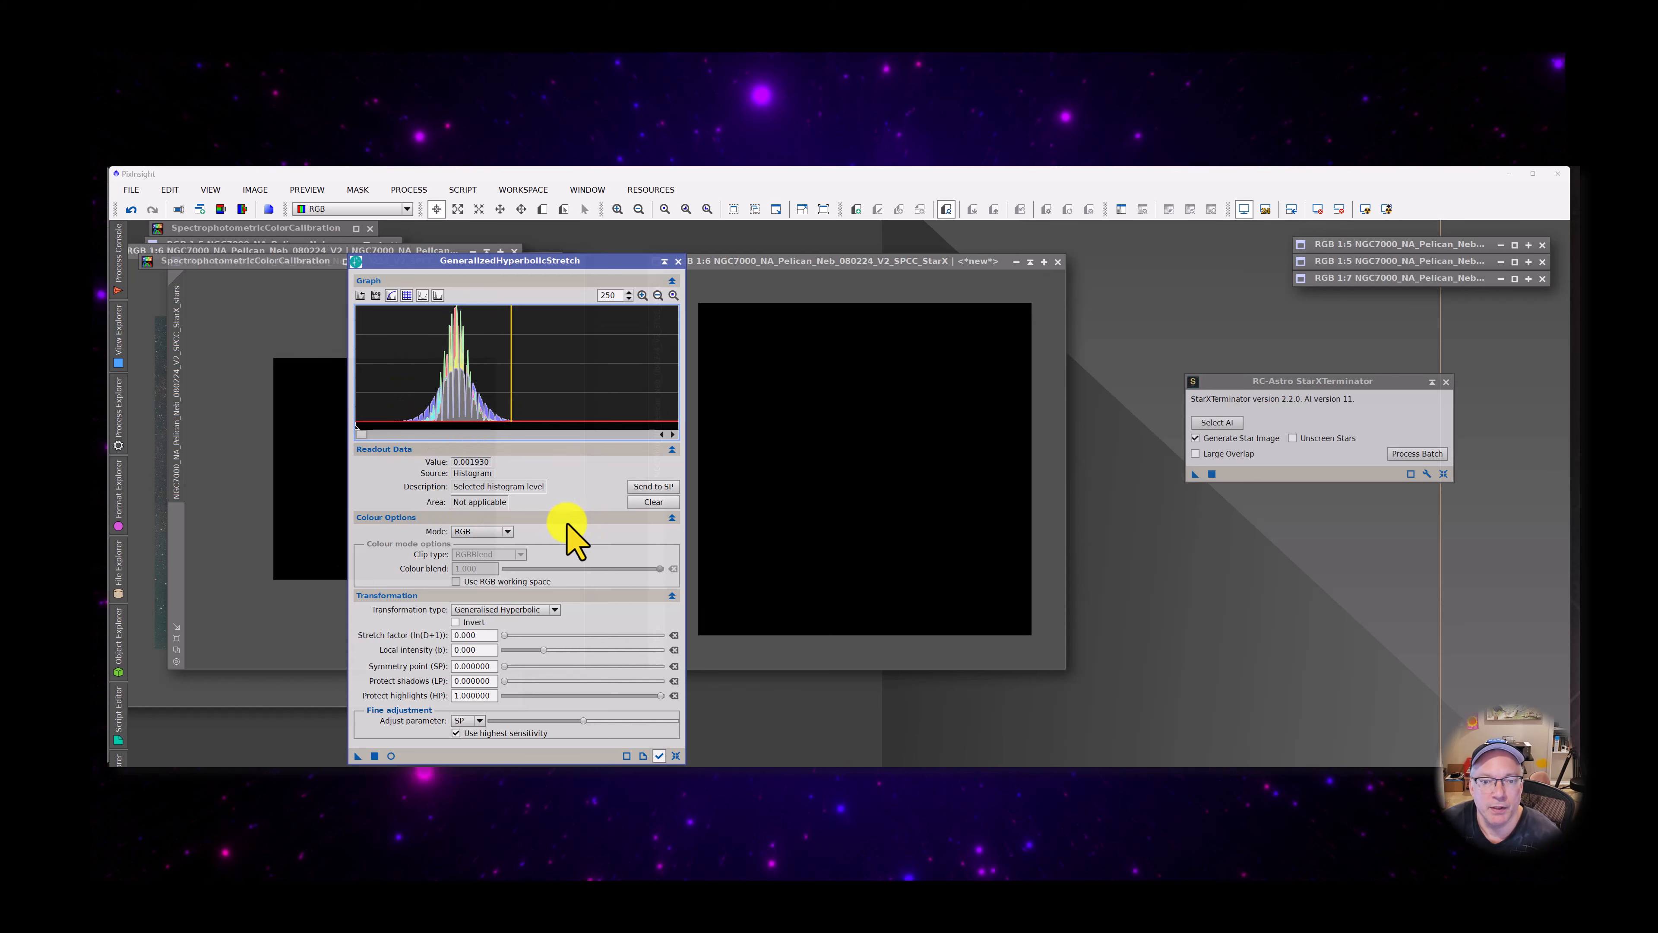
left_click(513, 421)
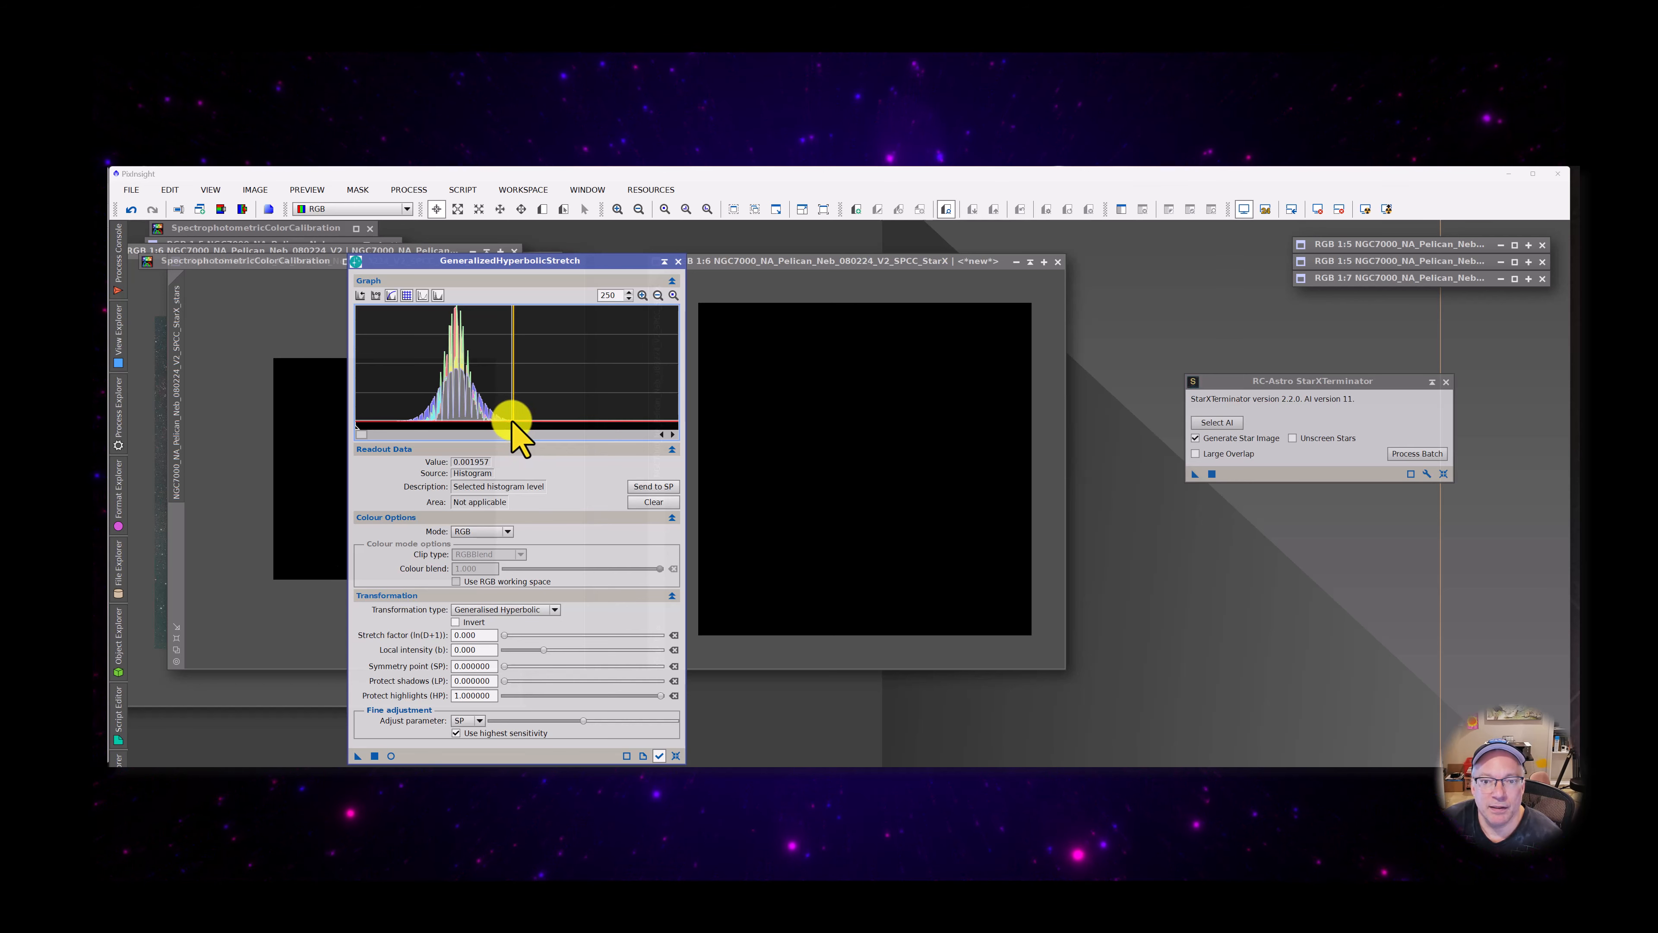
left_click(512, 421)
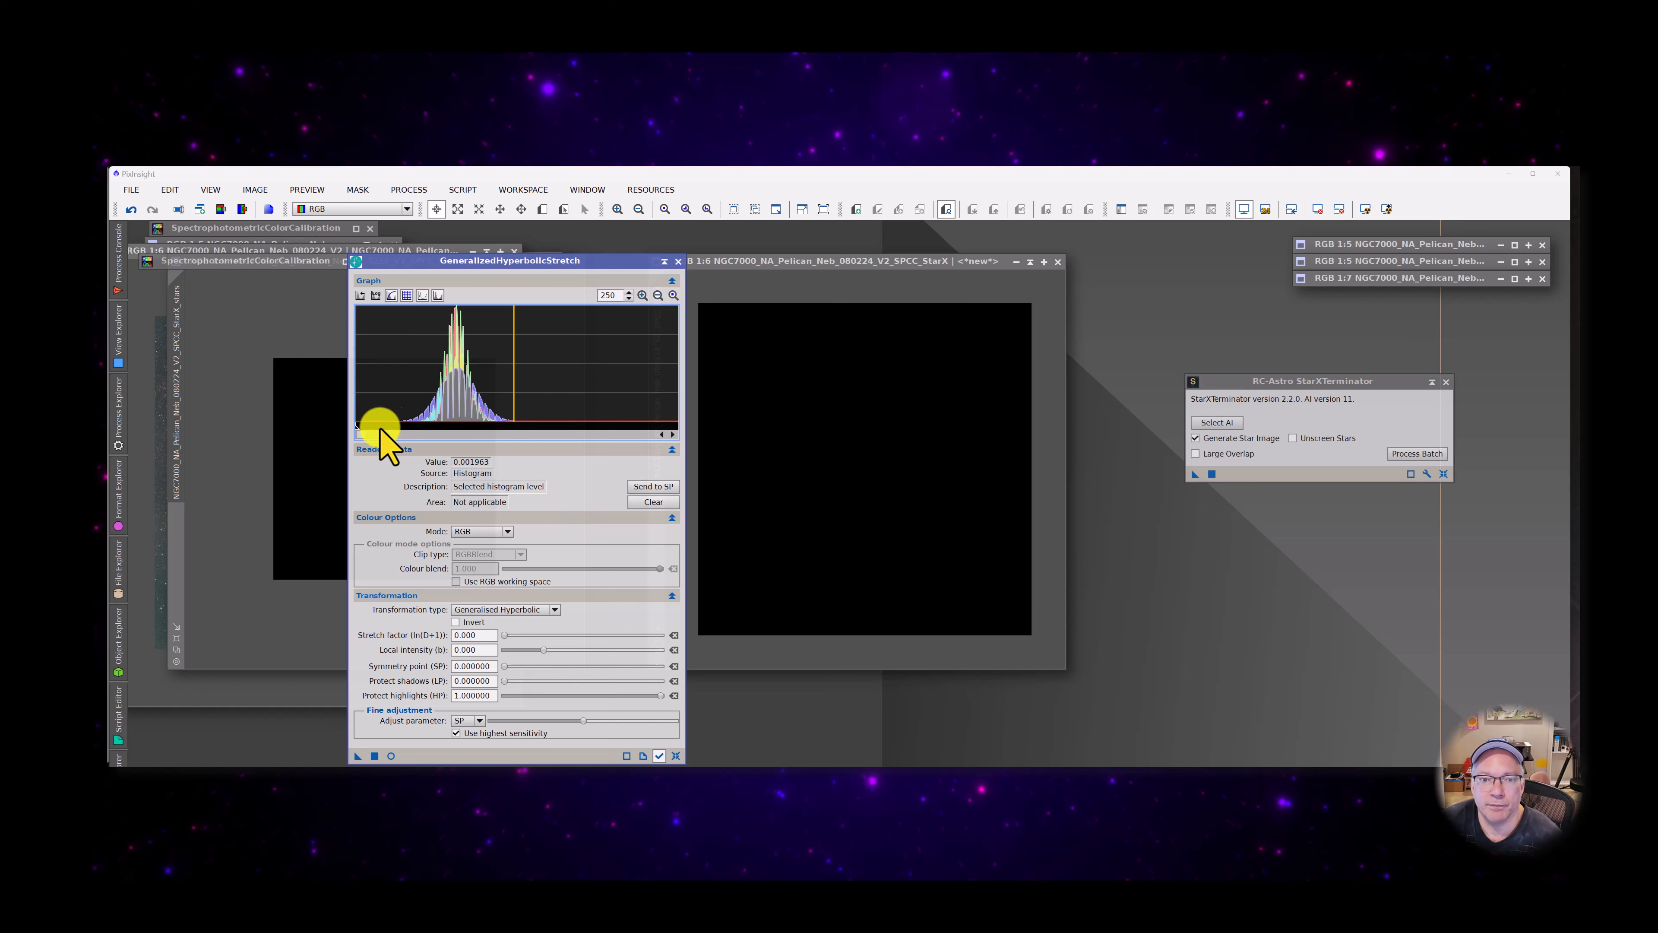
left_click(654, 486)
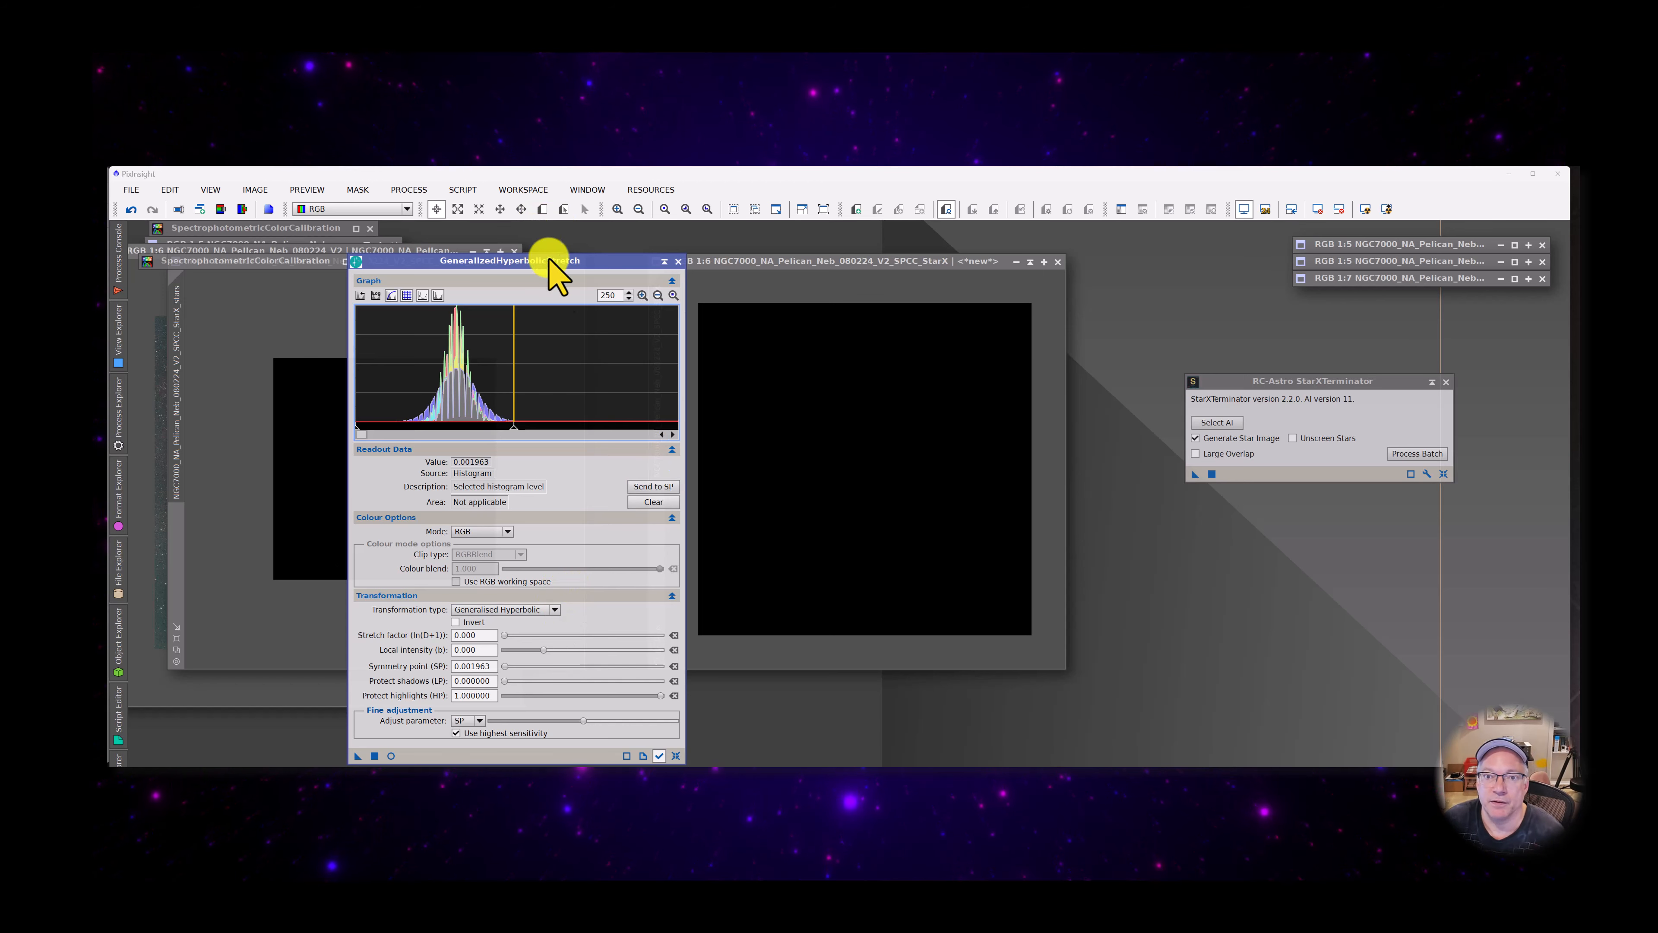
Open the real-time preview, place it beside the stretch settings, and raise the stretch factor to 6.53
left_click(392, 756)
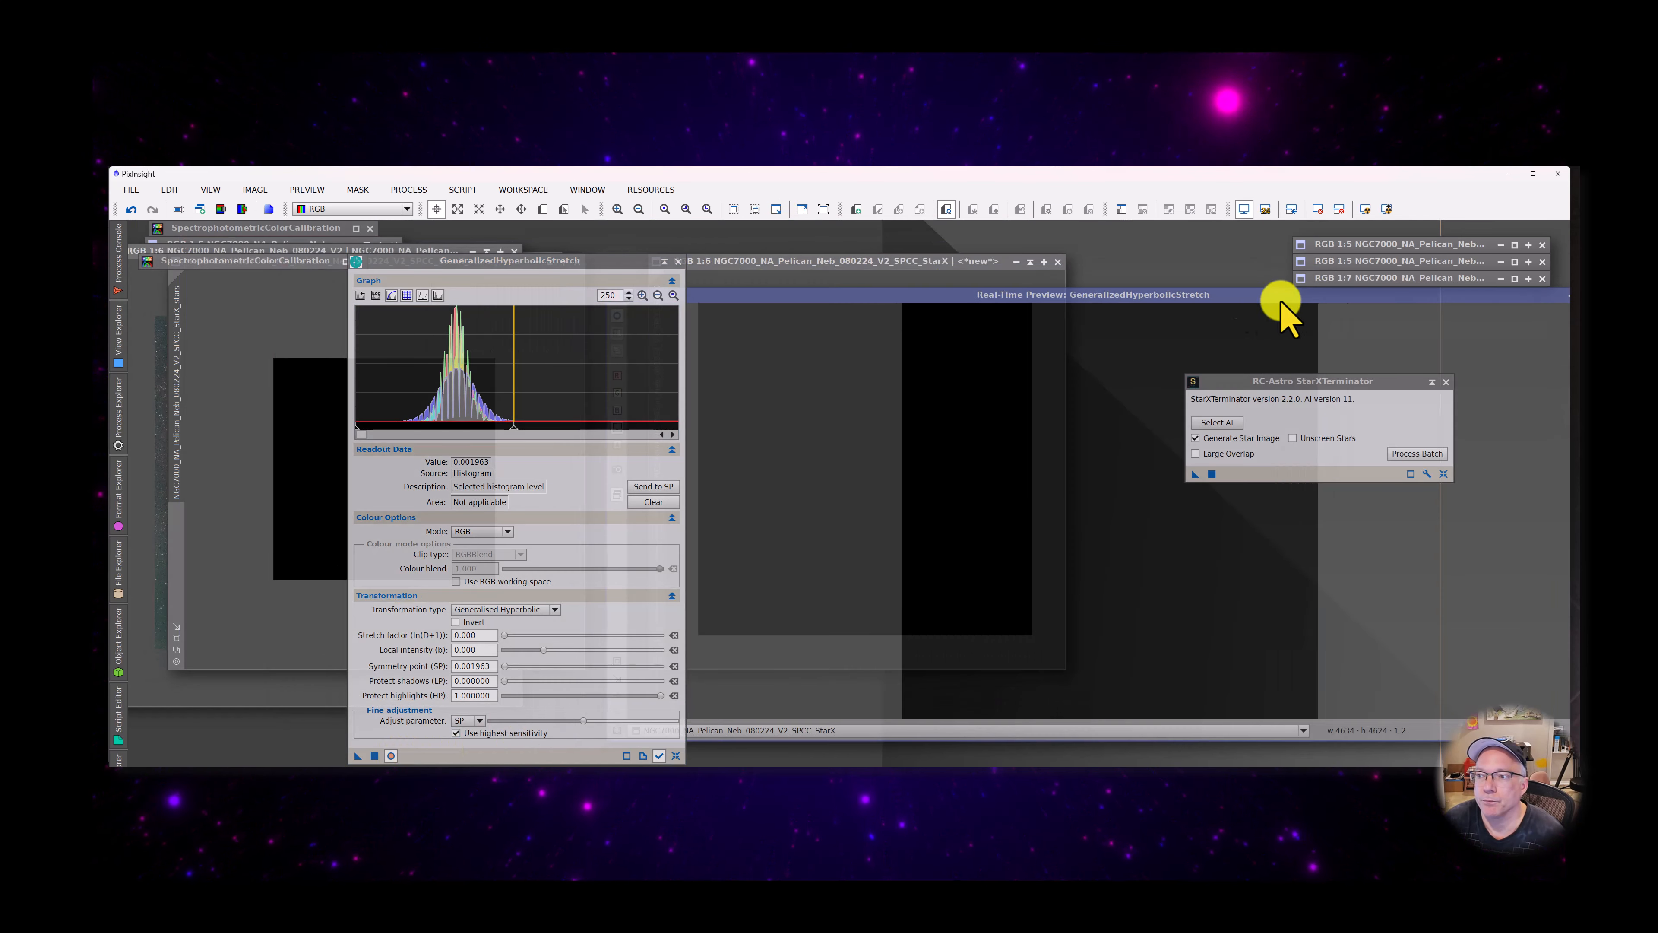
left_click_drag(1280, 300, 1104, 251)
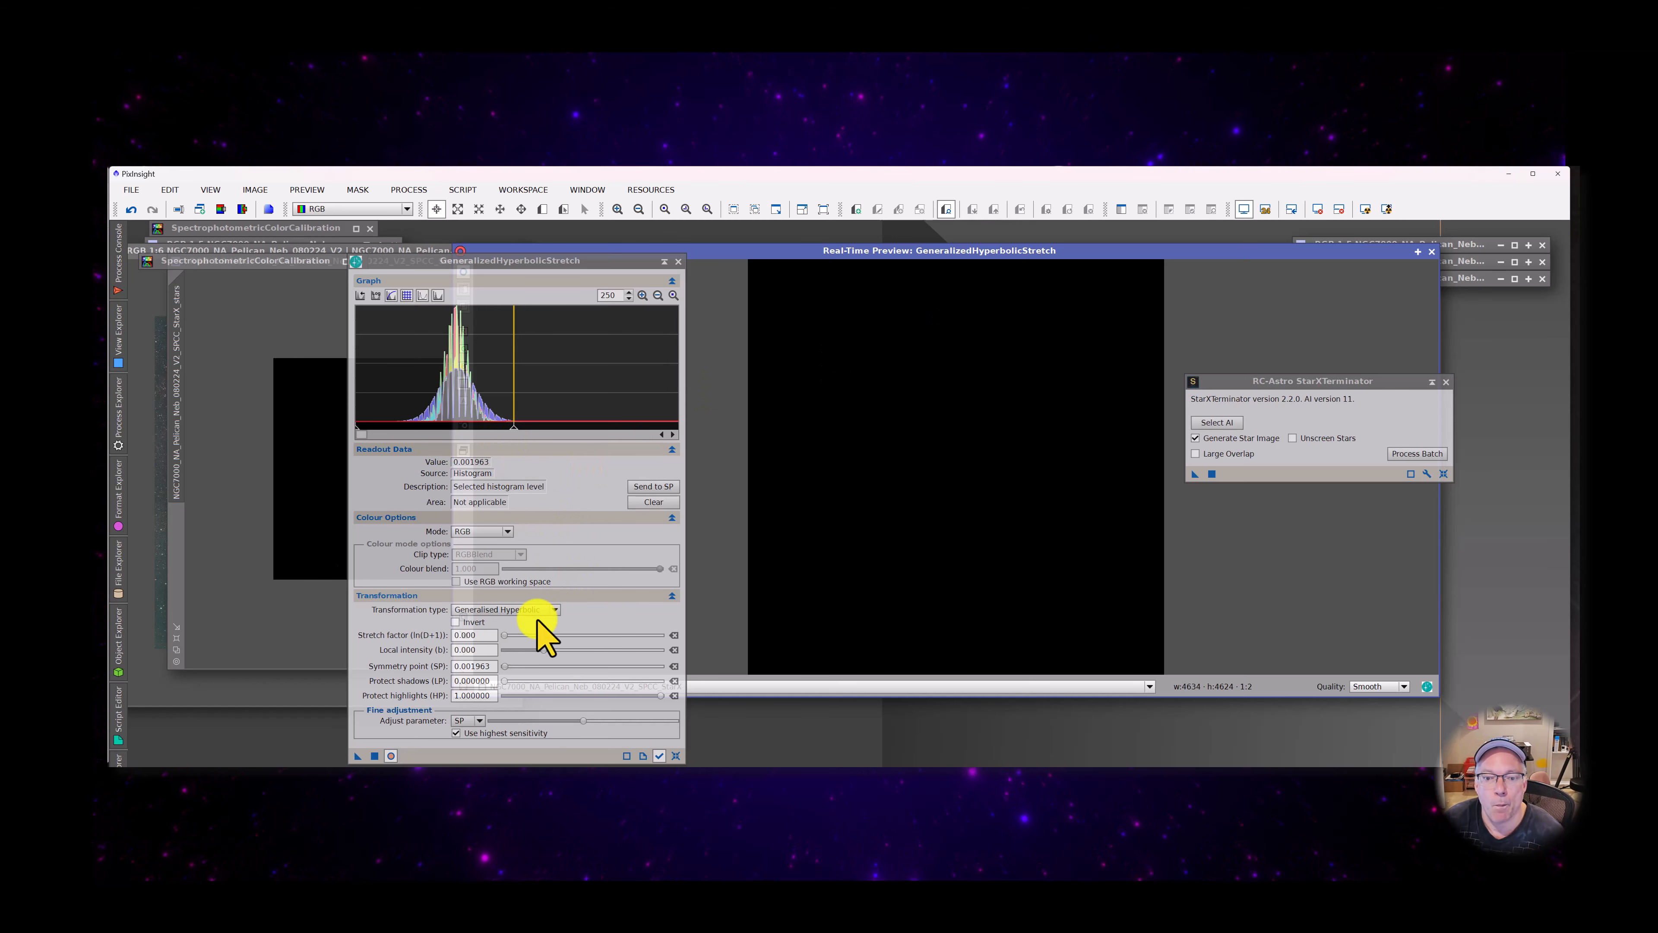
left_click_drag(507, 637, 545, 635)
mouse_move(545, 635)
left_mouse_down()
mouse_move(575, 637)
mouse_move(542, 633)
mouse_move(573, 636)
mouse_move(557, 633)
left_mouse_up()
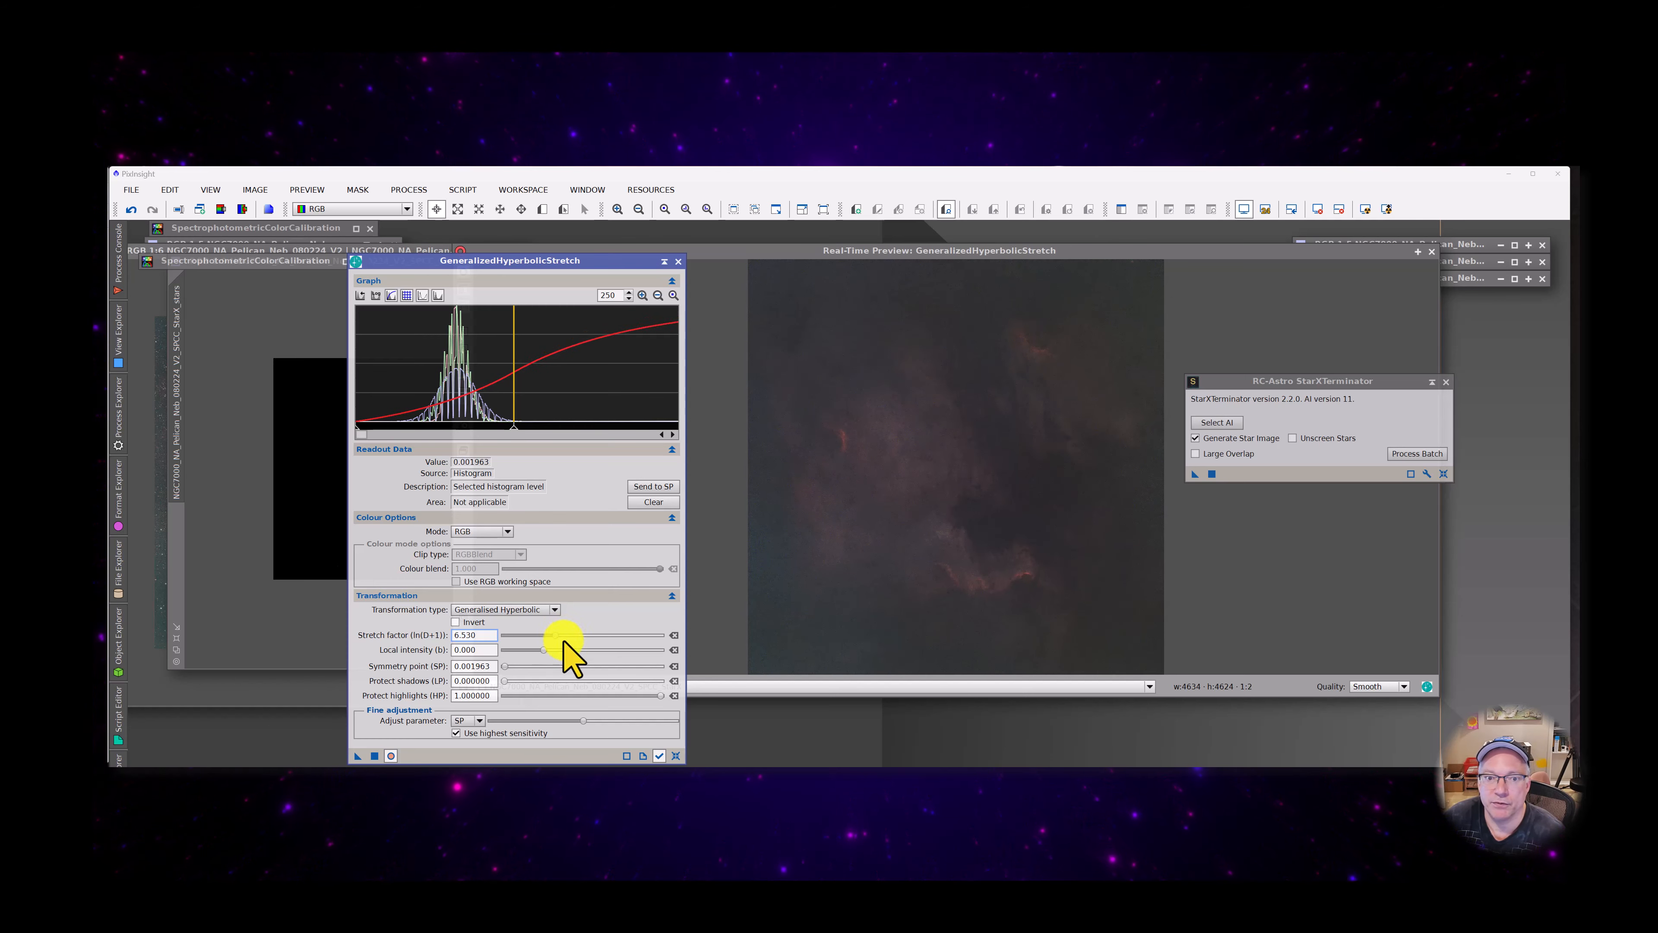
Show the full histogram range, try a stretch factor of 1.5, and set the stretch factor to 6.09
left_click(658, 296)
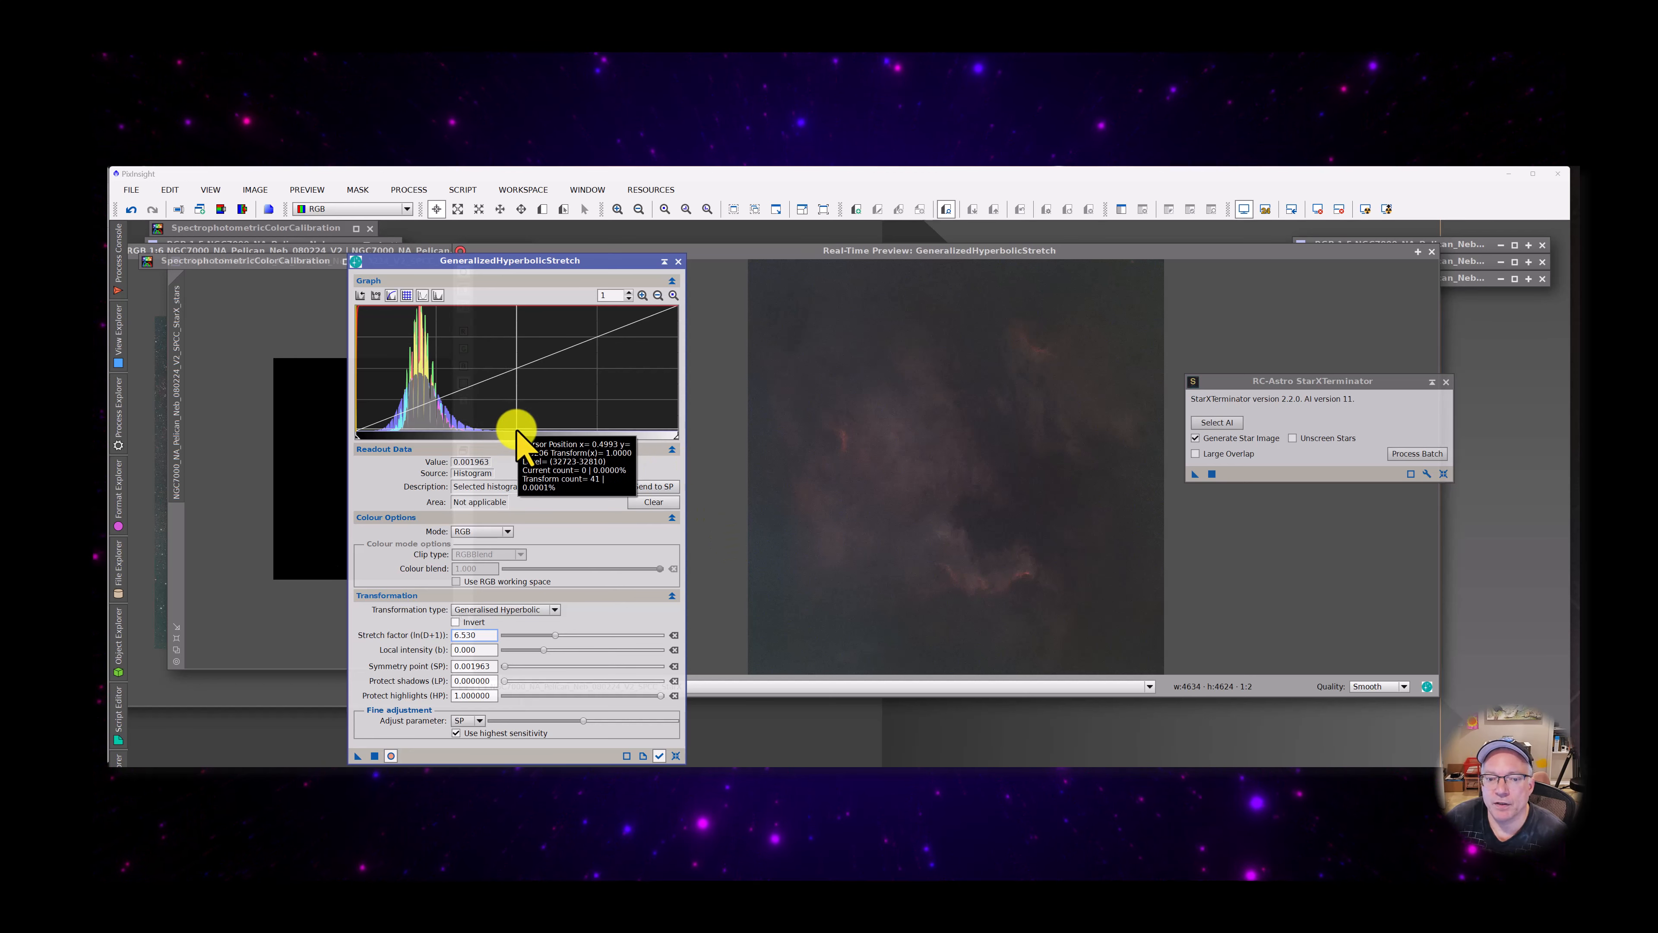
left_click_drag(558, 635, 518, 622)
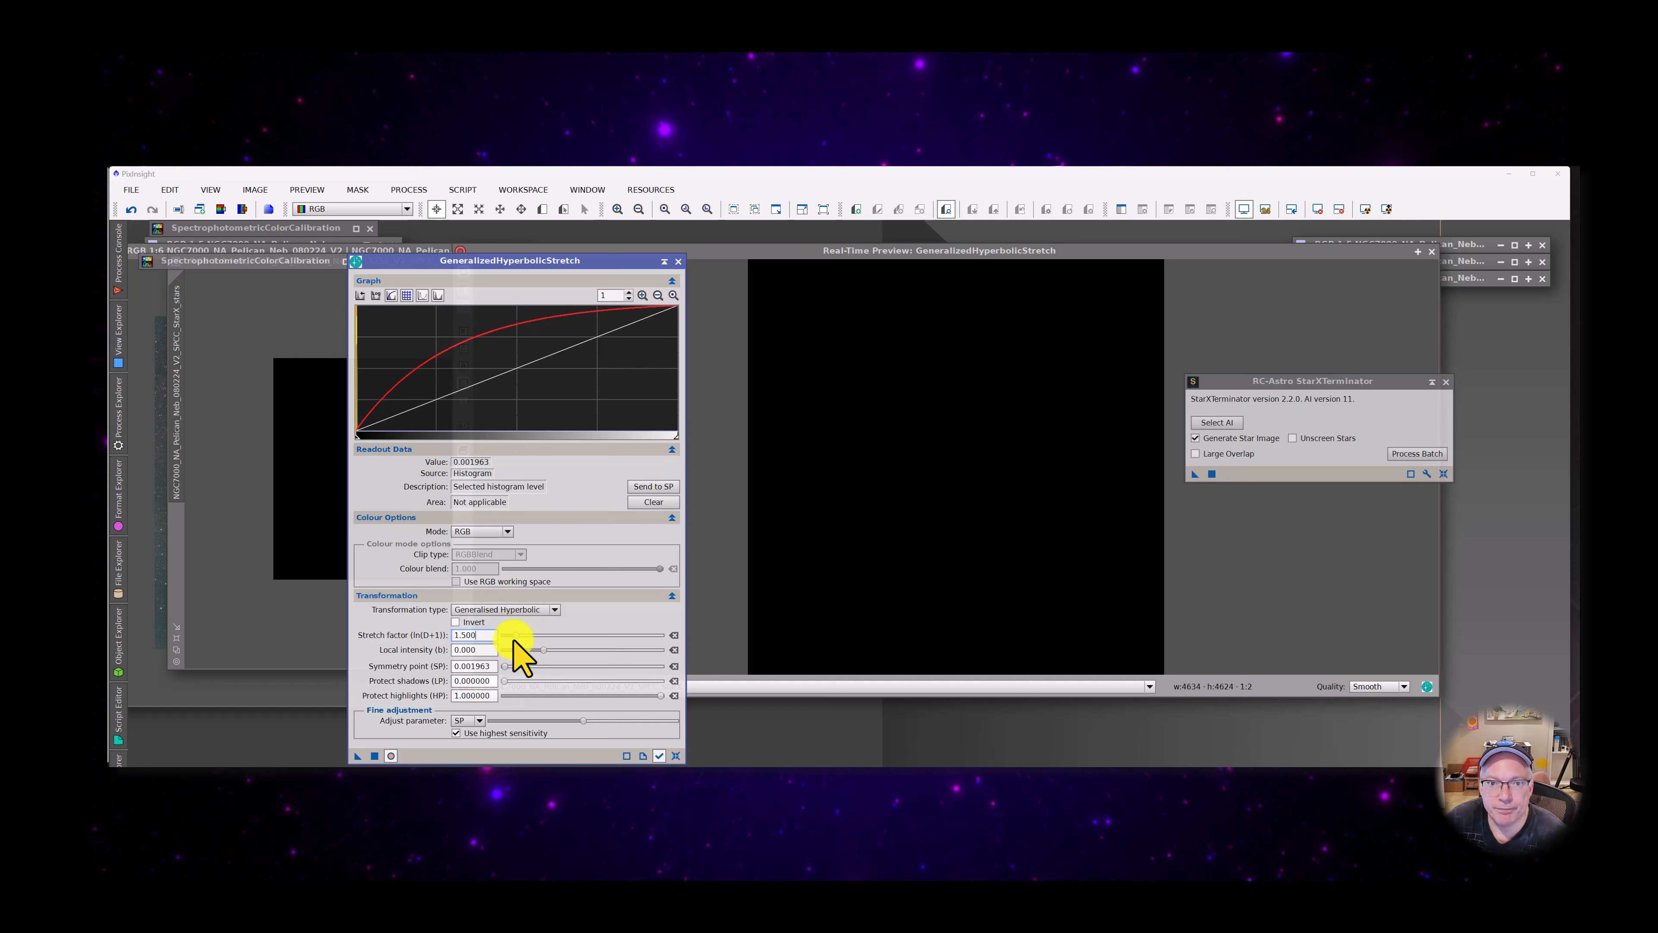
left_click_drag(514, 637, 550, 637)
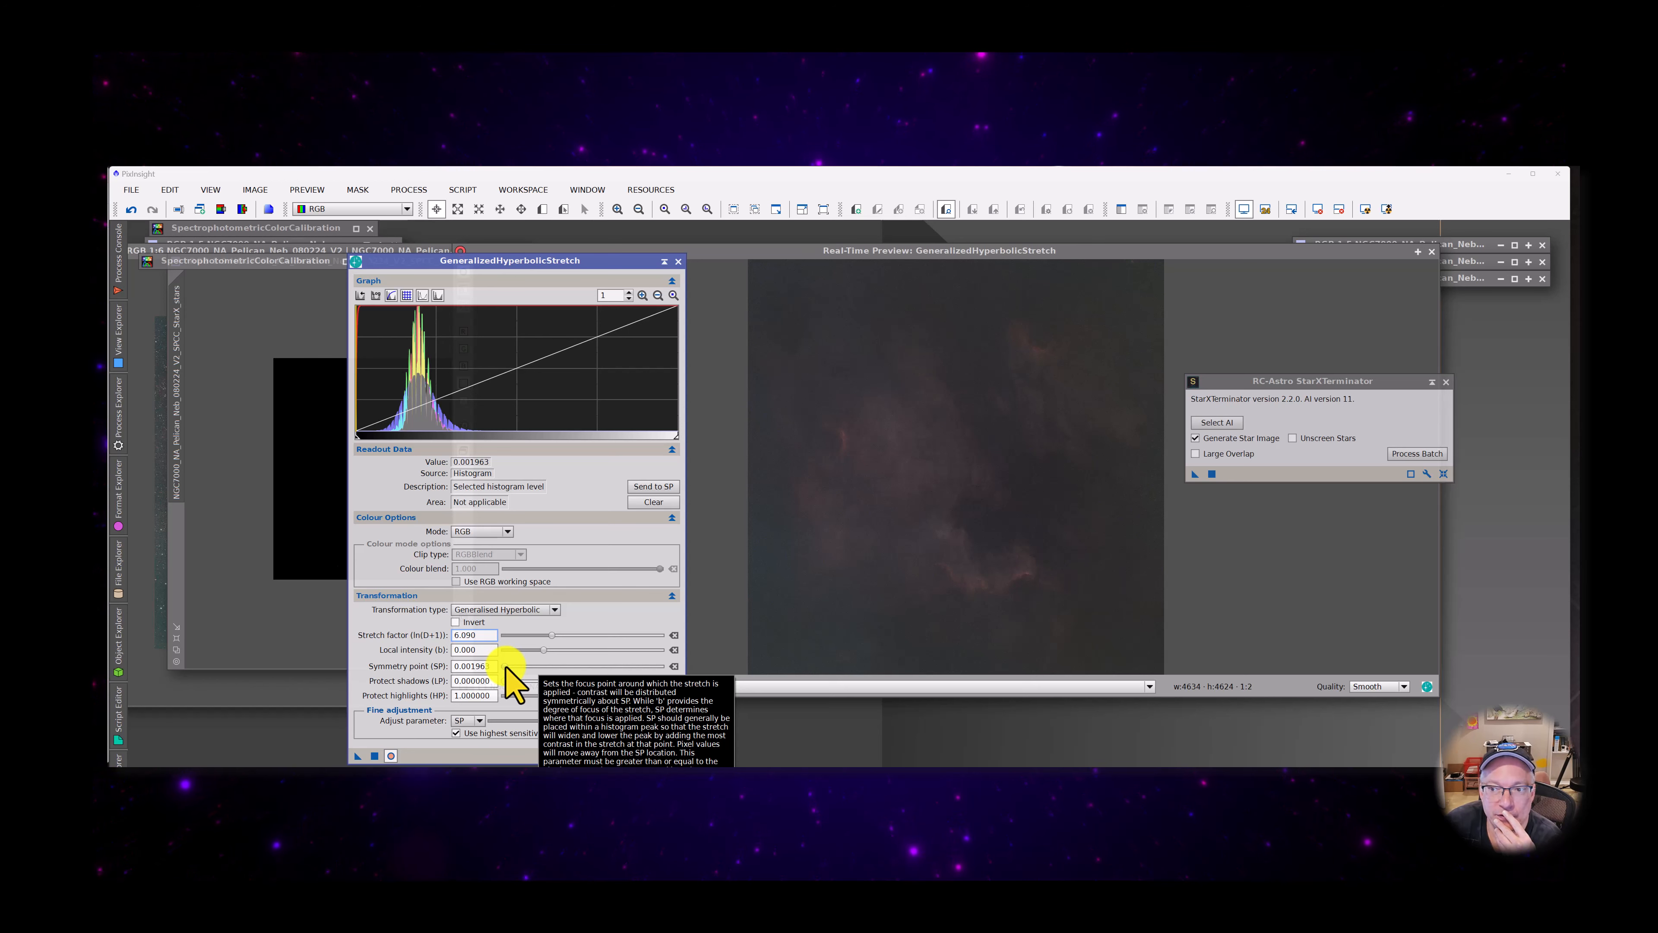
Try symmetry points of 0, 0.01 and 0.585007, comparing their effect on the previewed starless image
left_click_drag(506, 665, 498, 667)
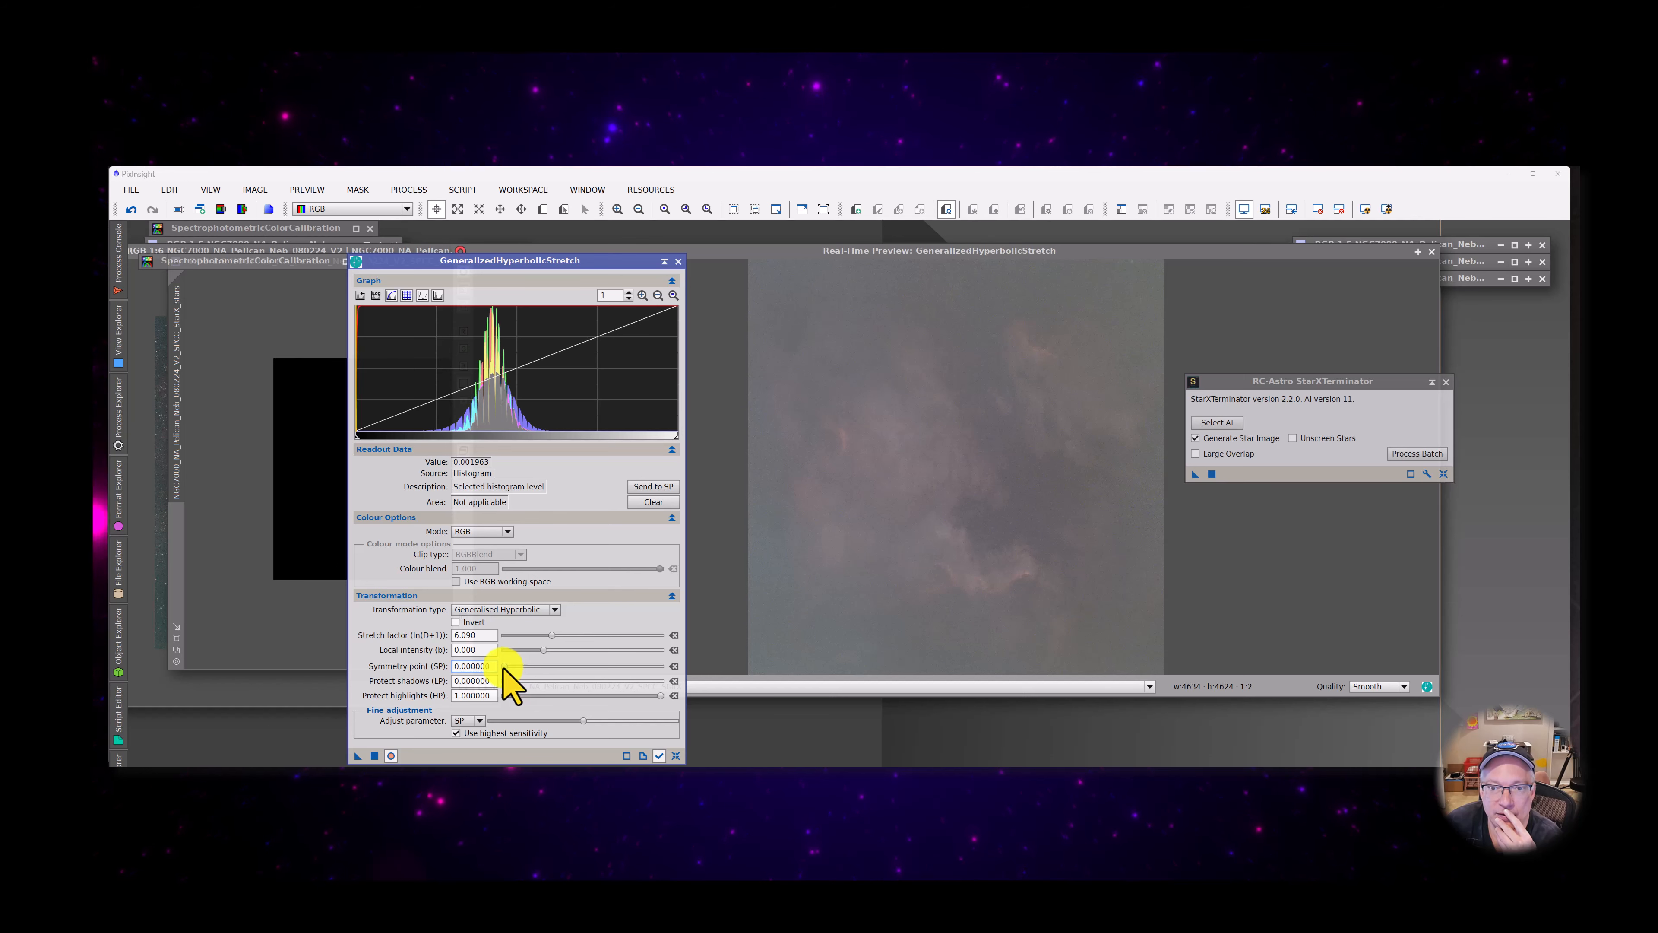
left_click_drag(505, 667, 506, 666)
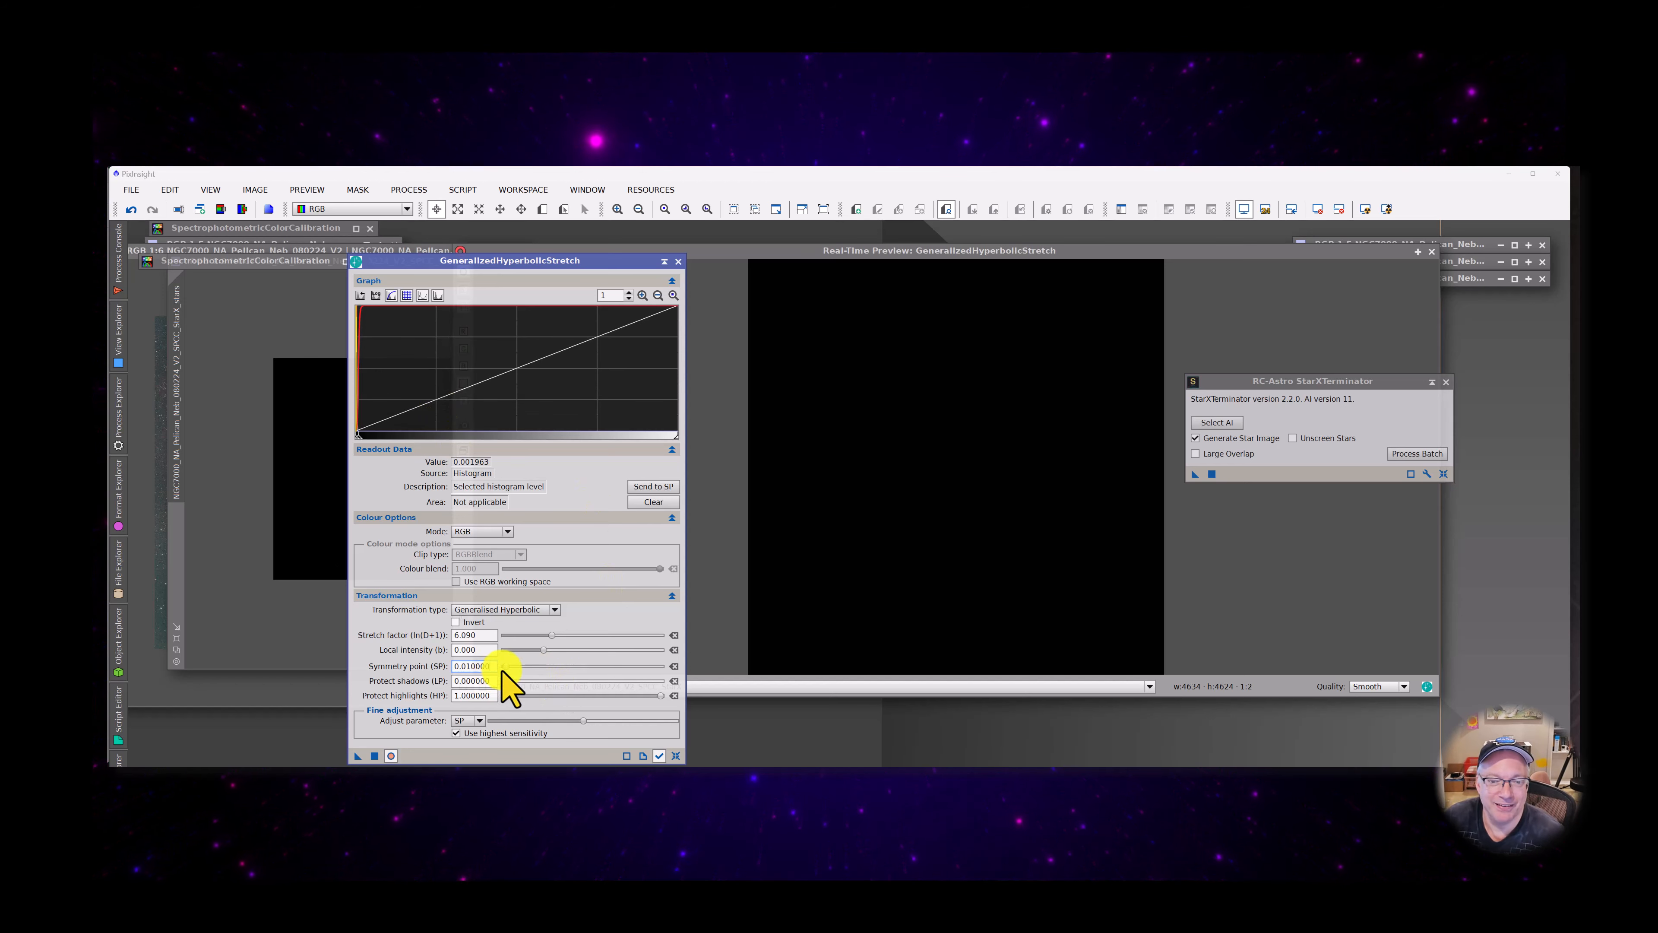
mouse_move(507, 668)
left_mouse_down()
mouse_move(537, 668)
mouse_move(492, 666)
left_mouse_up()
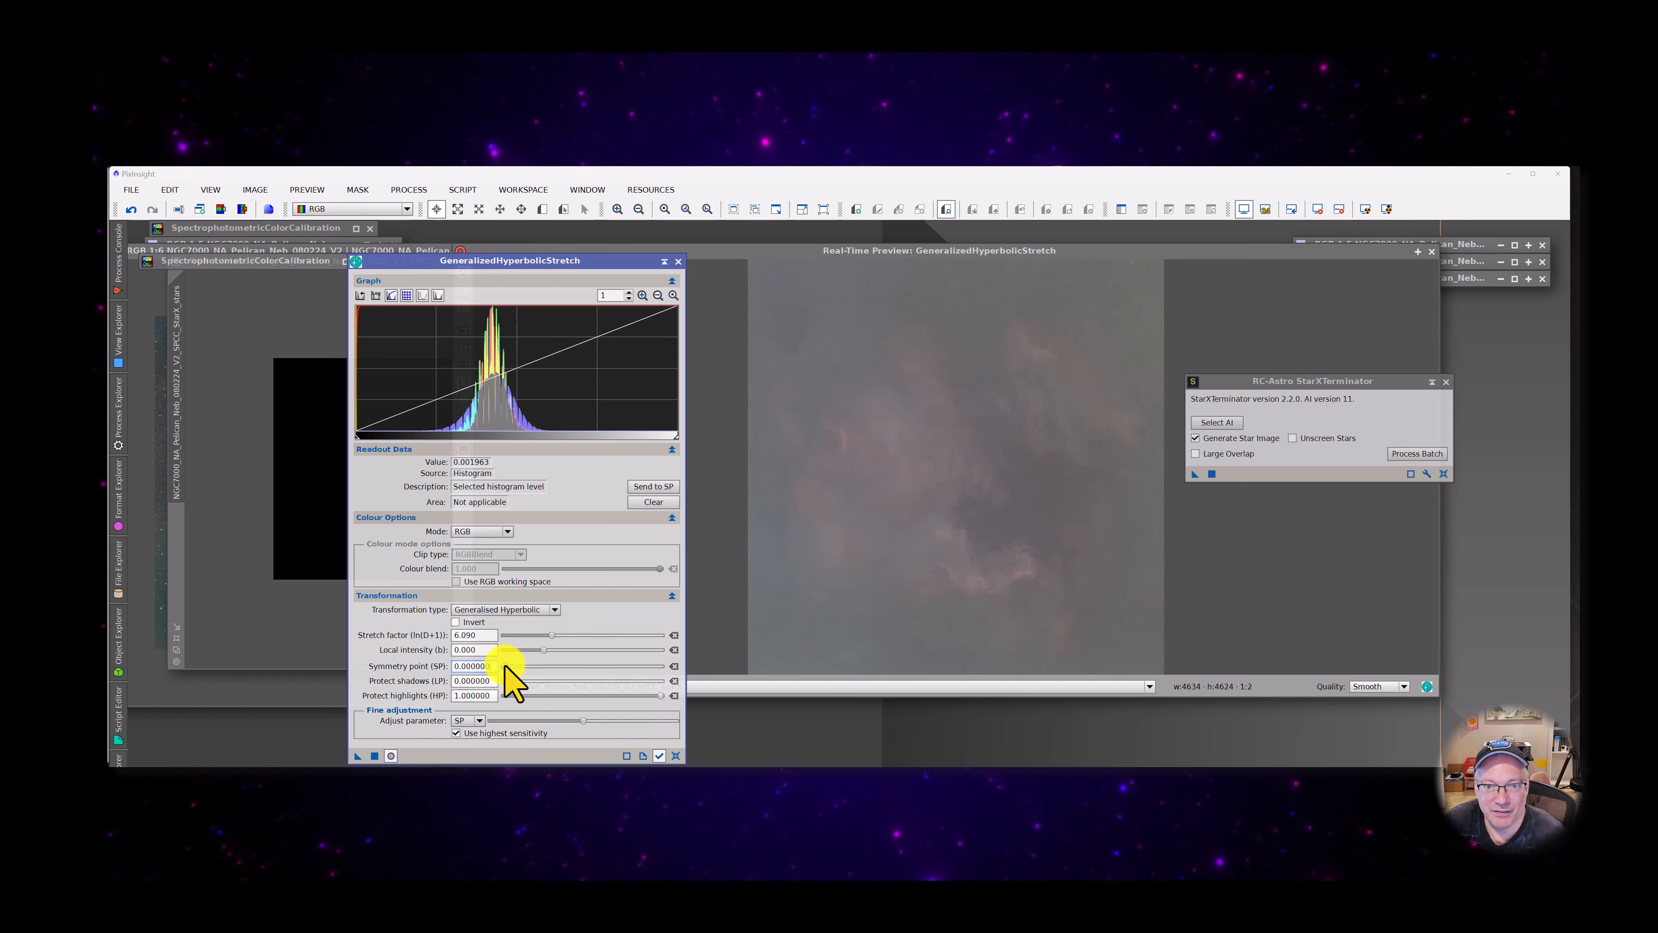
left_click(543, 430)
left_click(653, 486)
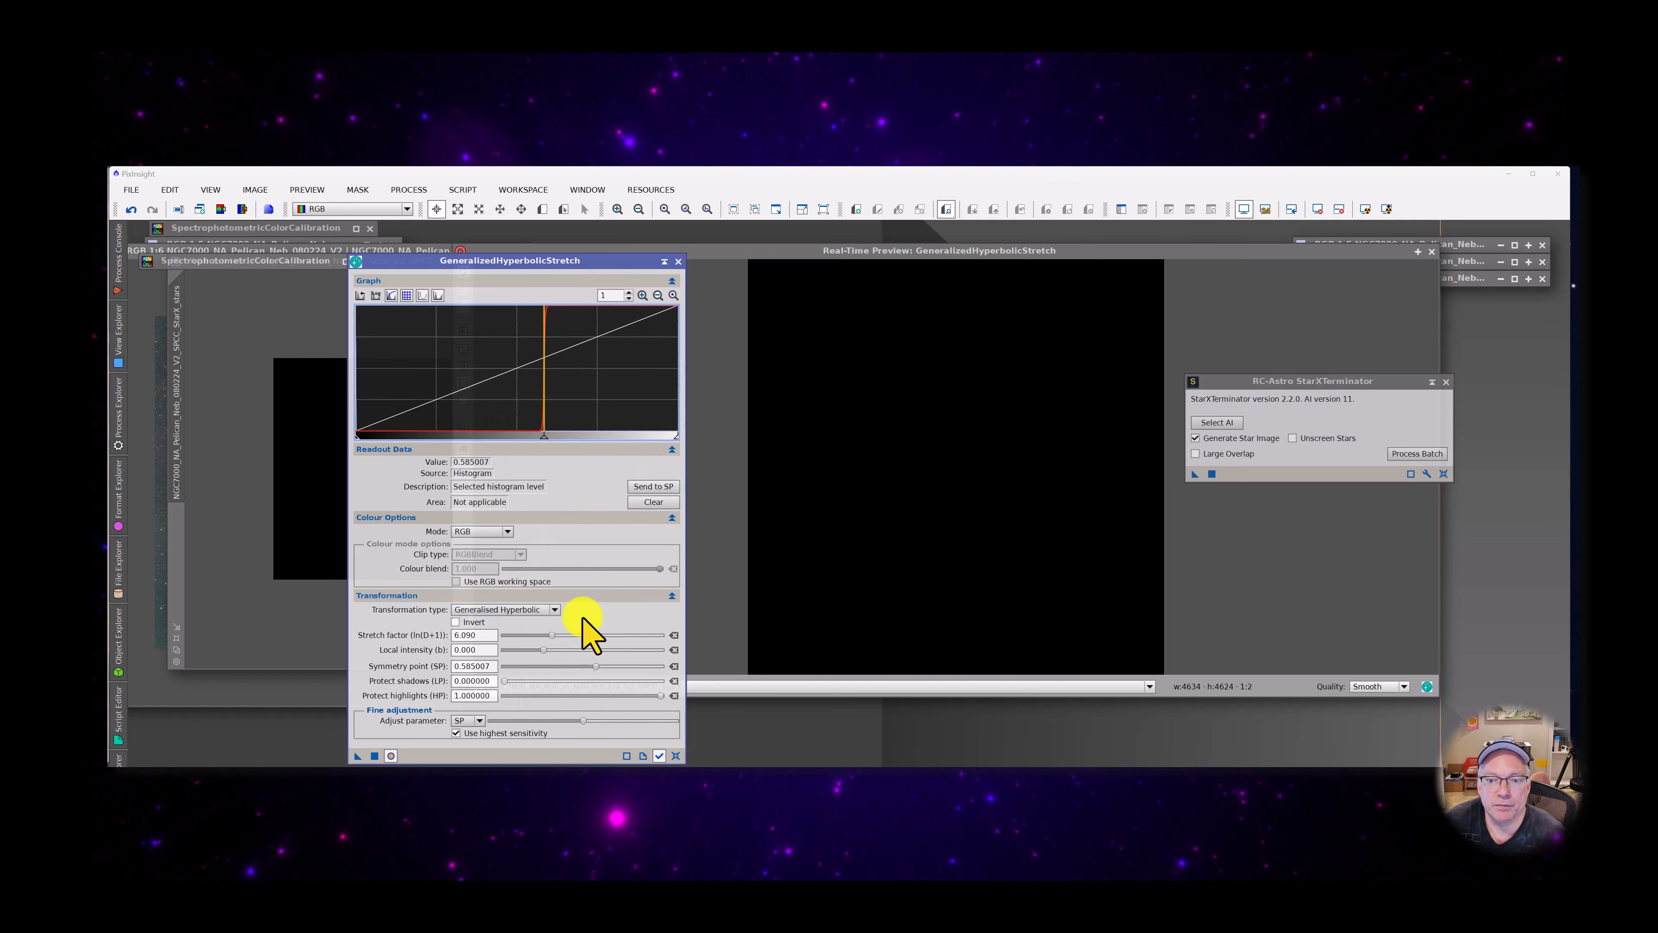
Reset the stretch settings, magnify the histogram to 250, and set the symmetry point to 0.001936 at the right foot of the peak
left_click(676, 755)
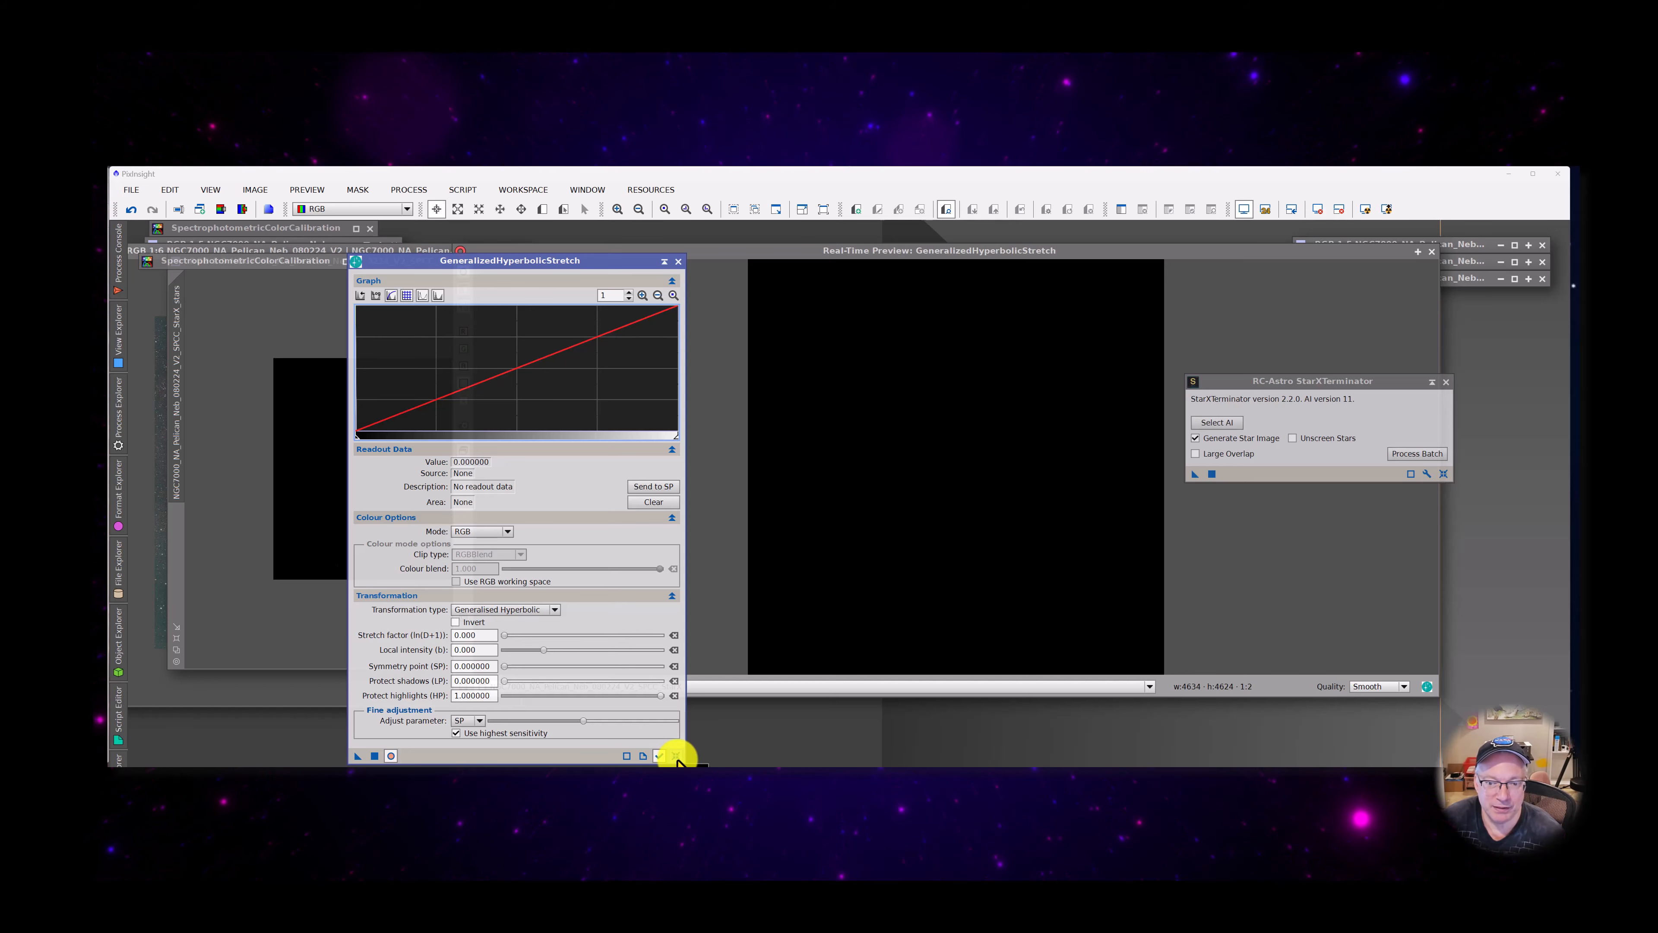
left_click(643, 295)
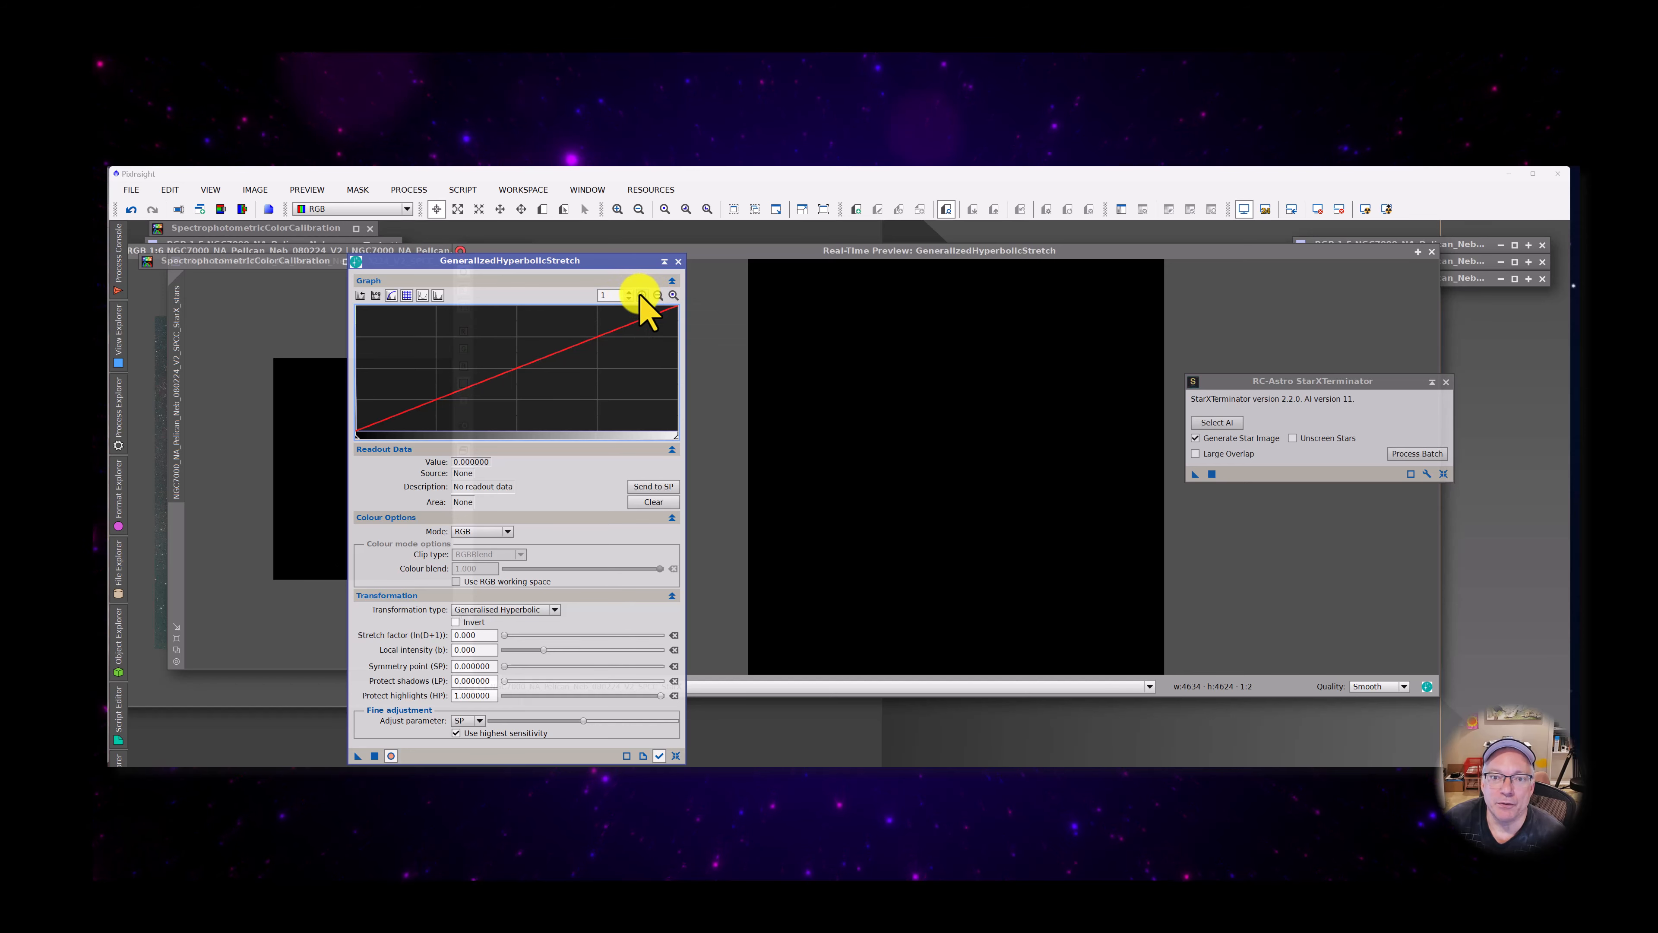
left_click(512, 422)
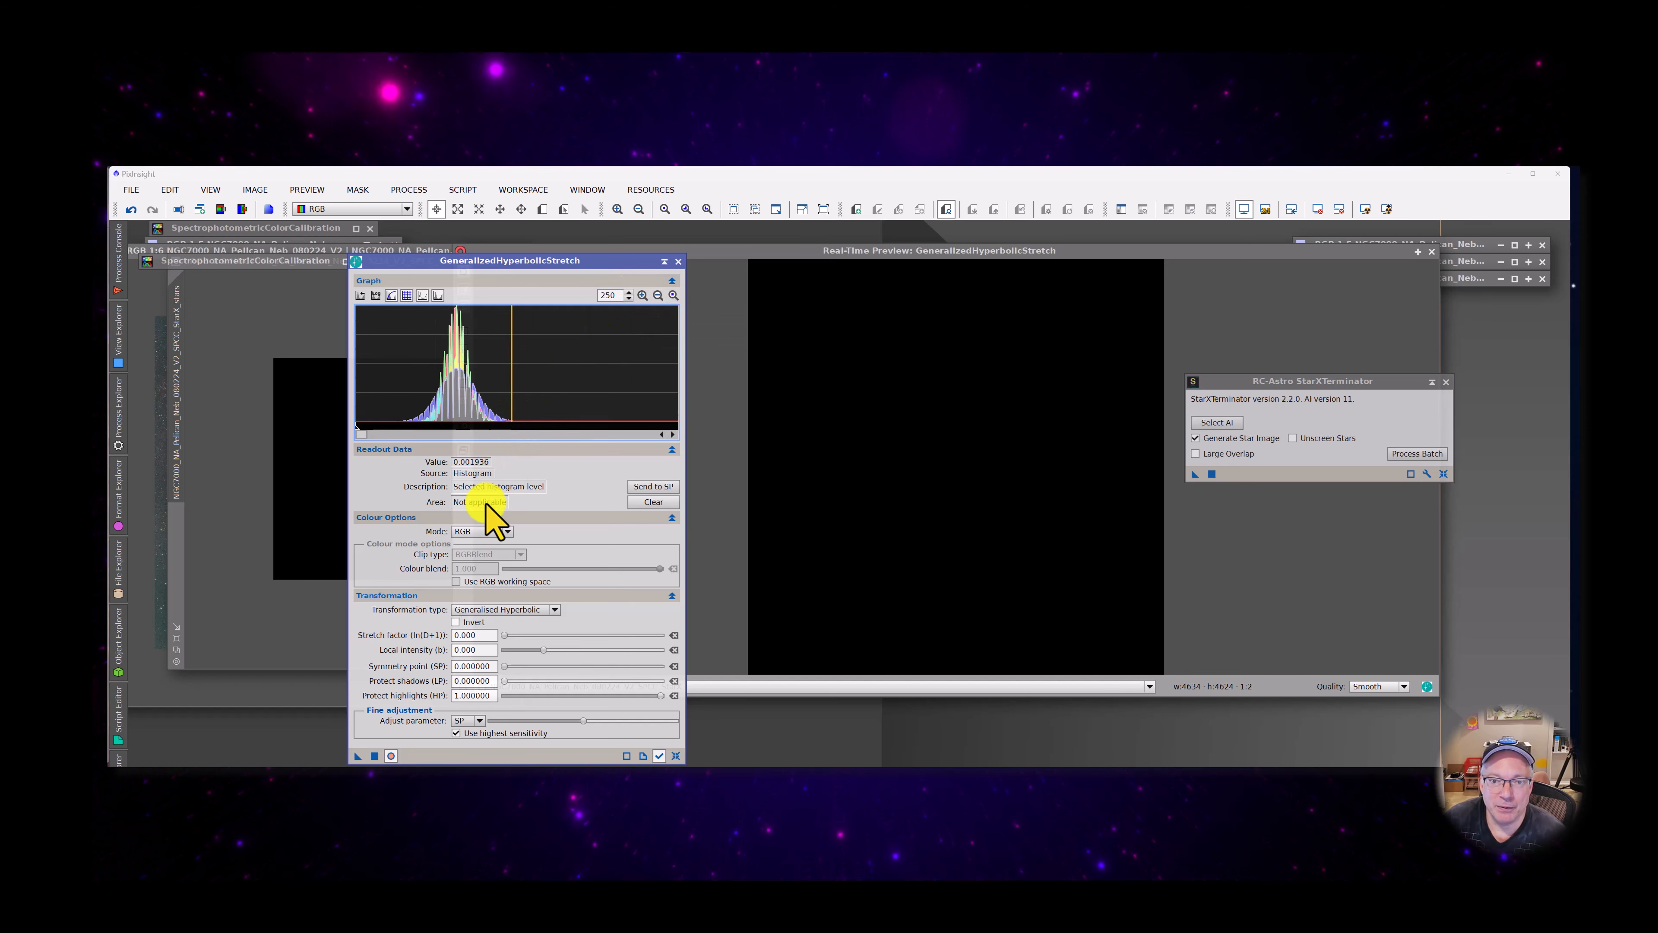
left_click(653, 486)
Raise the stretch factor to 6.75 and apply the stretch to the starless image
left_click(495, 635)
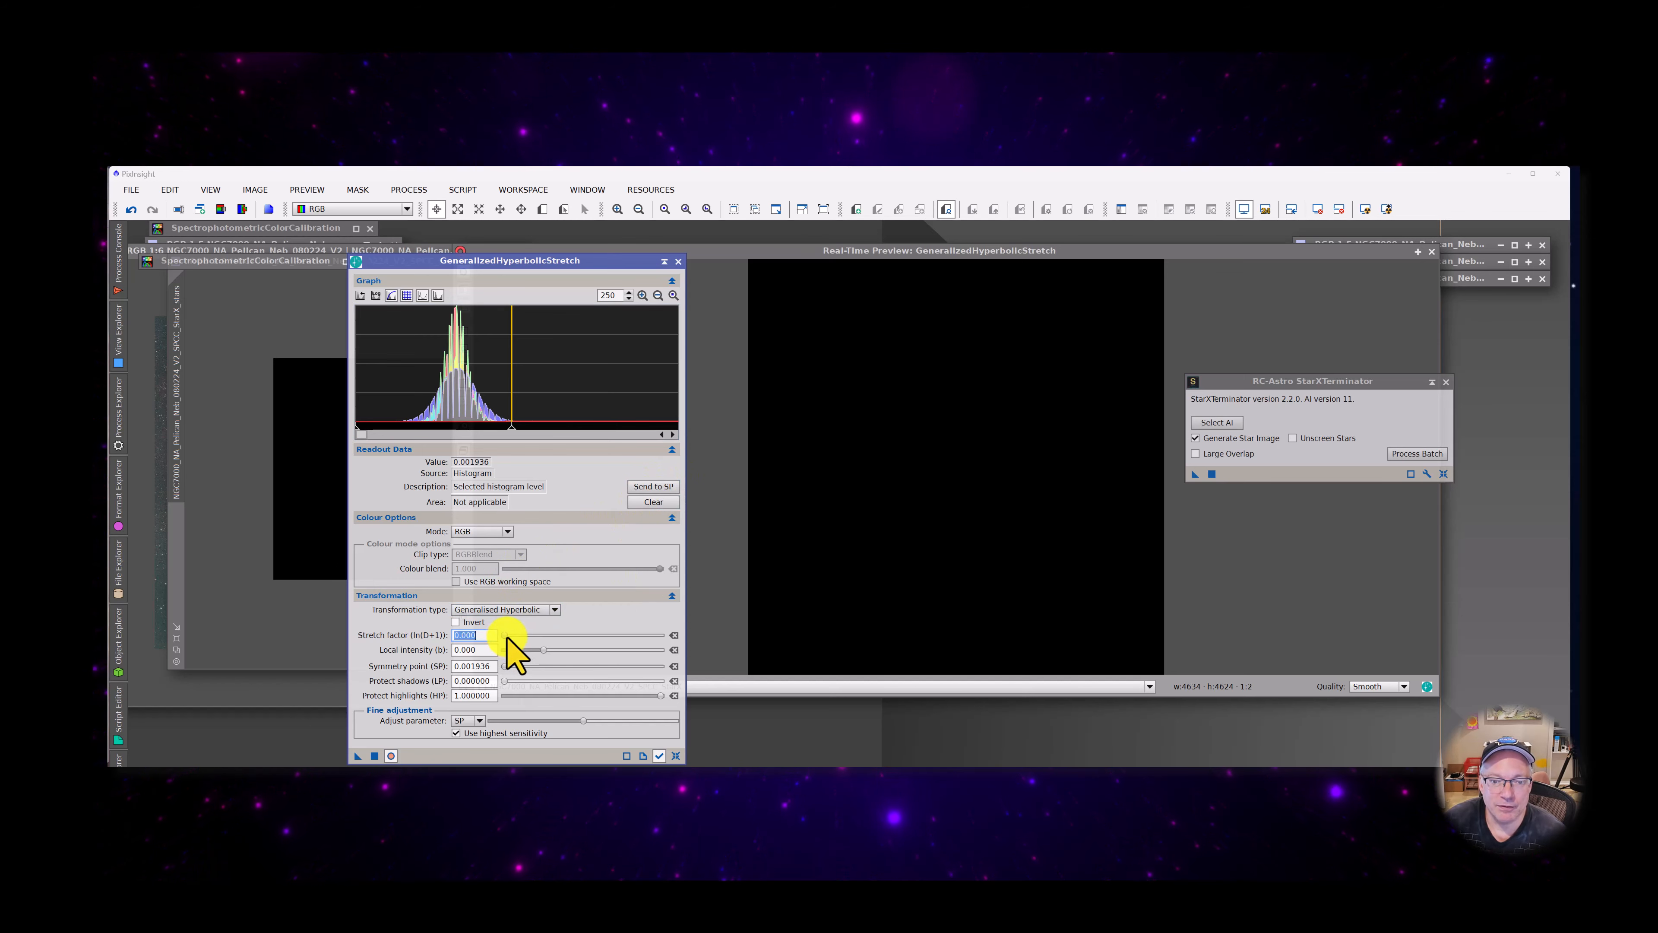
left_click_drag(507, 636, 535, 631)
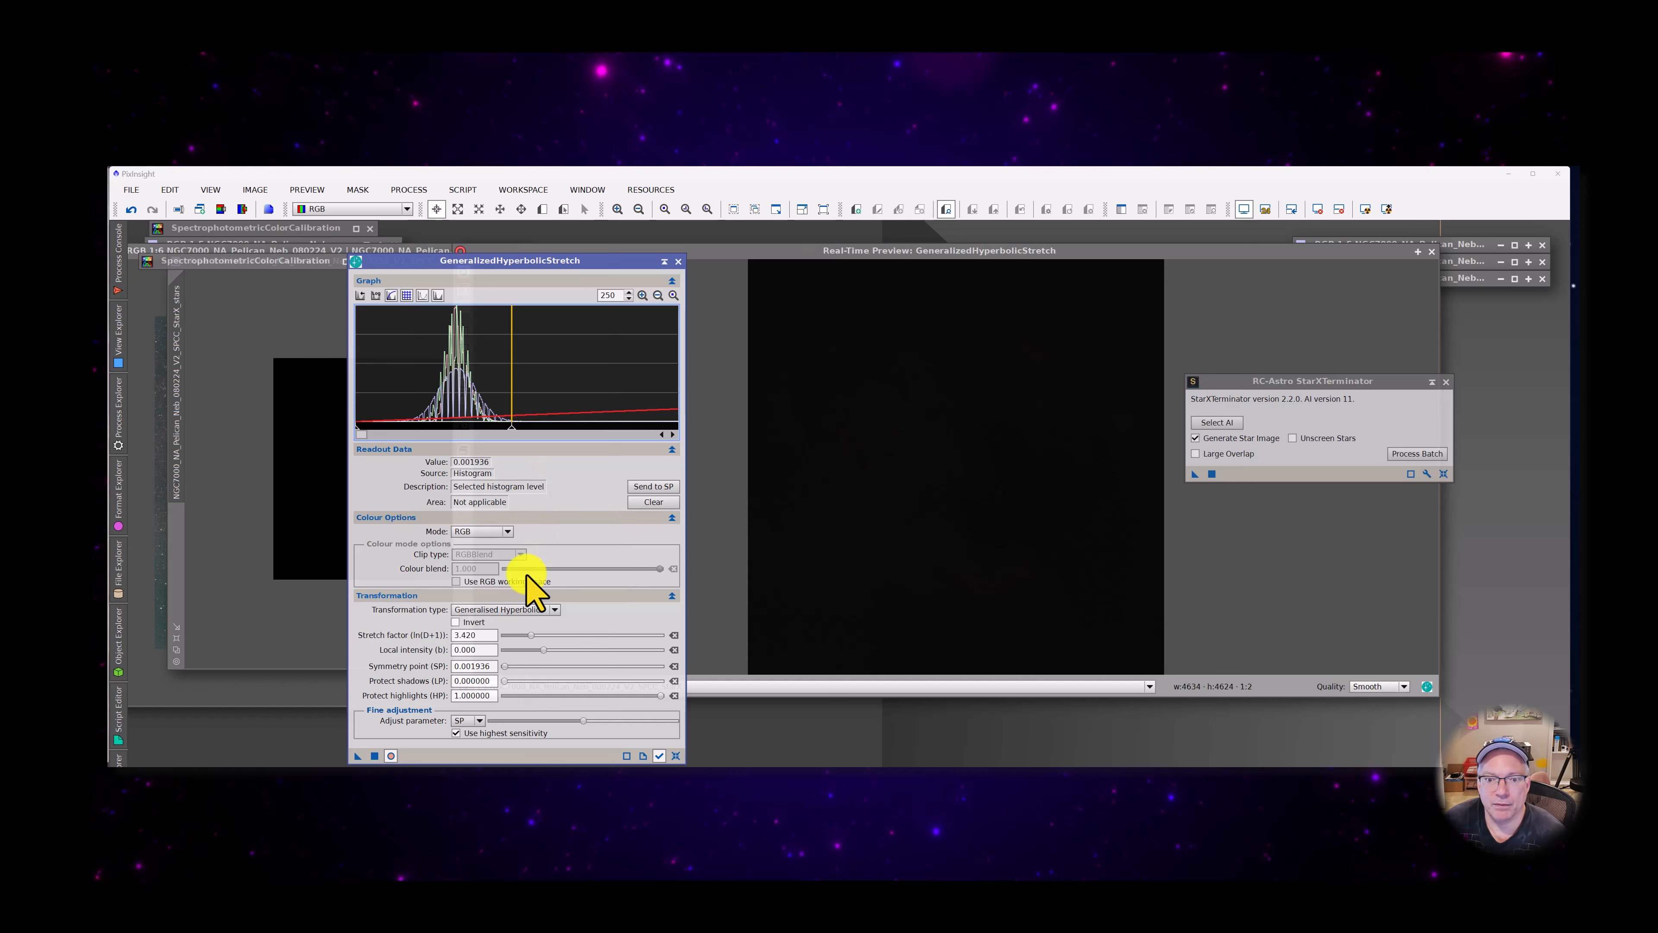
mouse_move(530, 633)
left_mouse_down()
mouse_move(572, 631)
mouse_move(561, 648)
mouse_move(558, 632)
left_mouse_up()
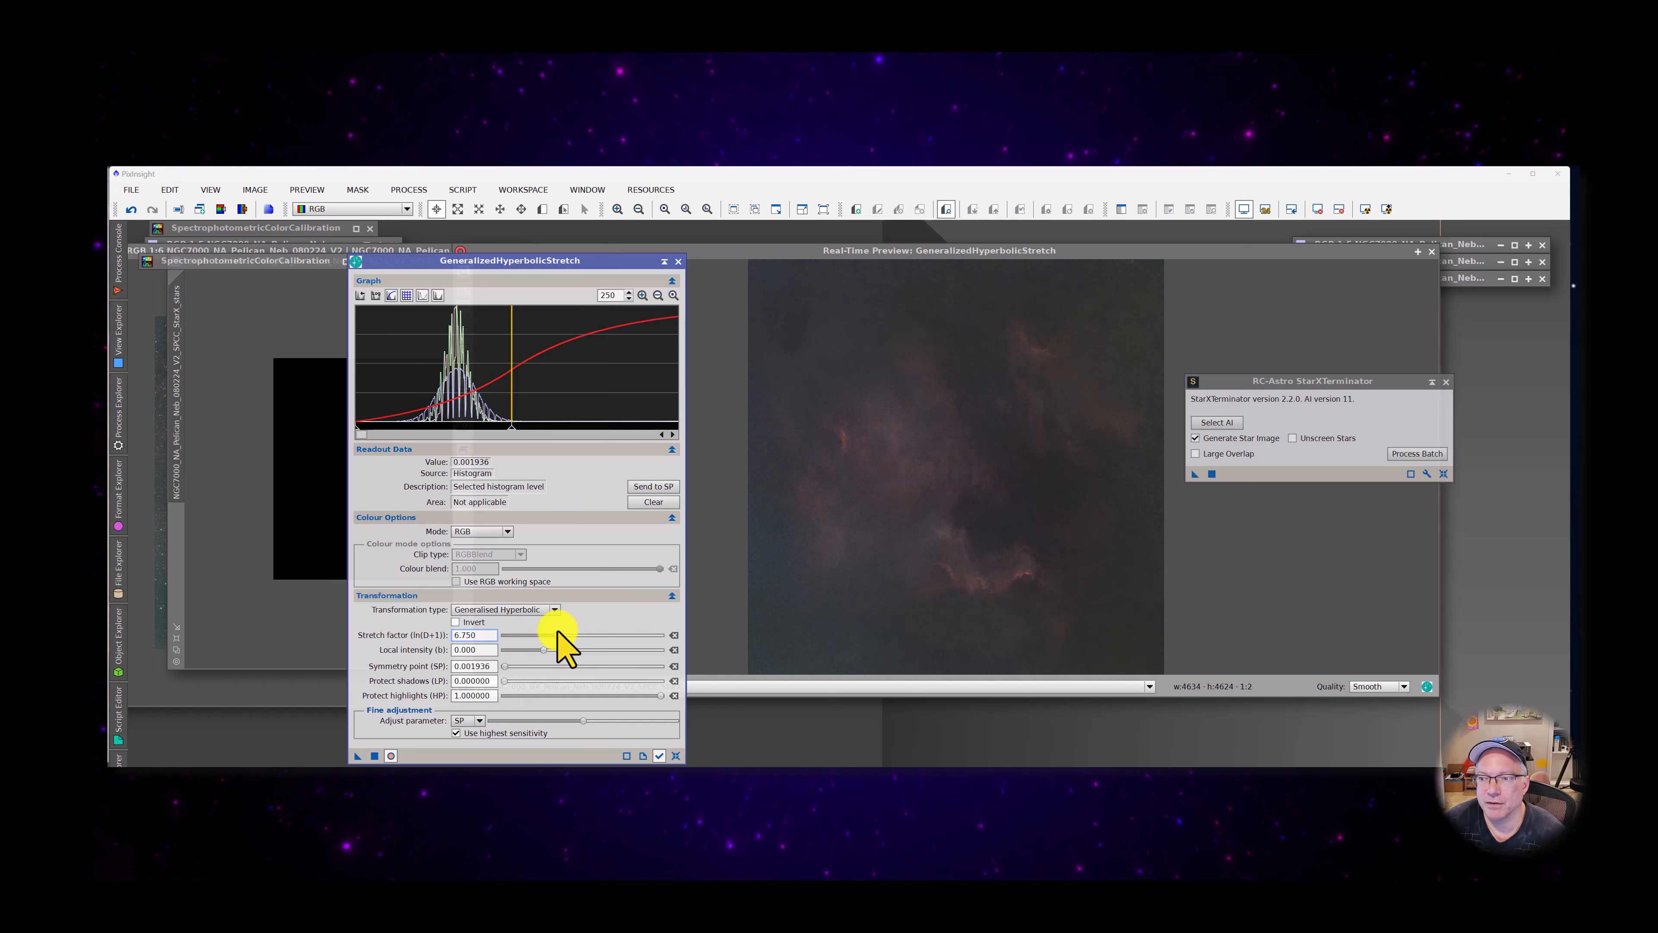
left_click(375, 756)
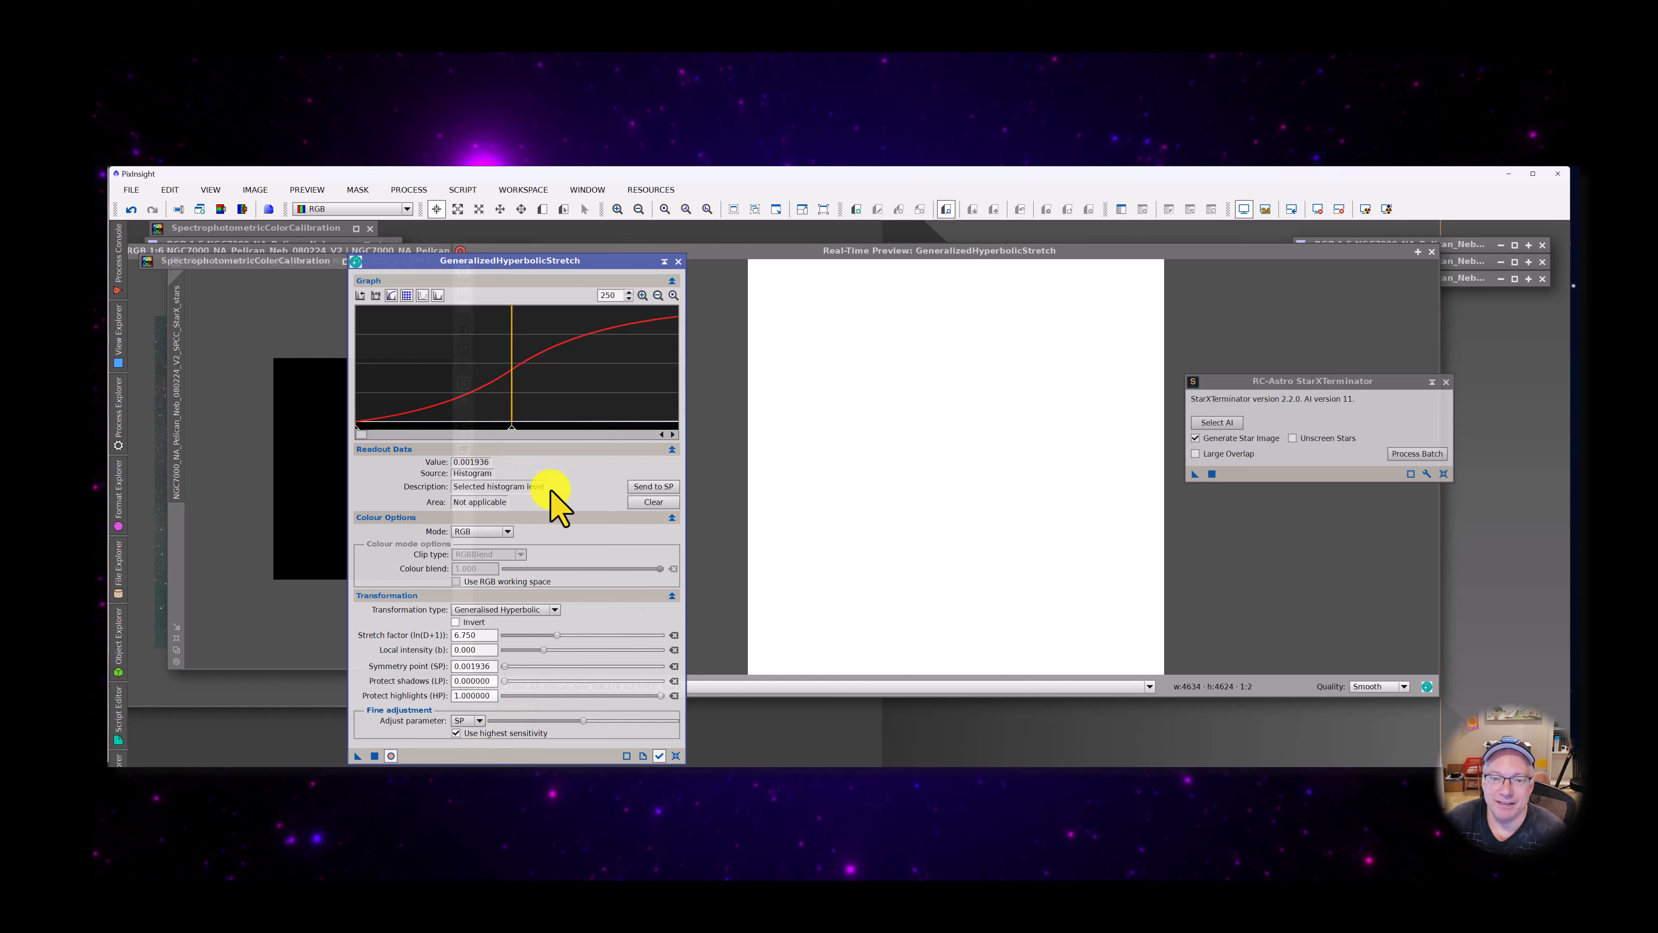
Reset the stretch settings, show the full histogram range, and set the symmetry point to 0.258386 sampled near the bright lower nebula ridge
left_click(677, 756)
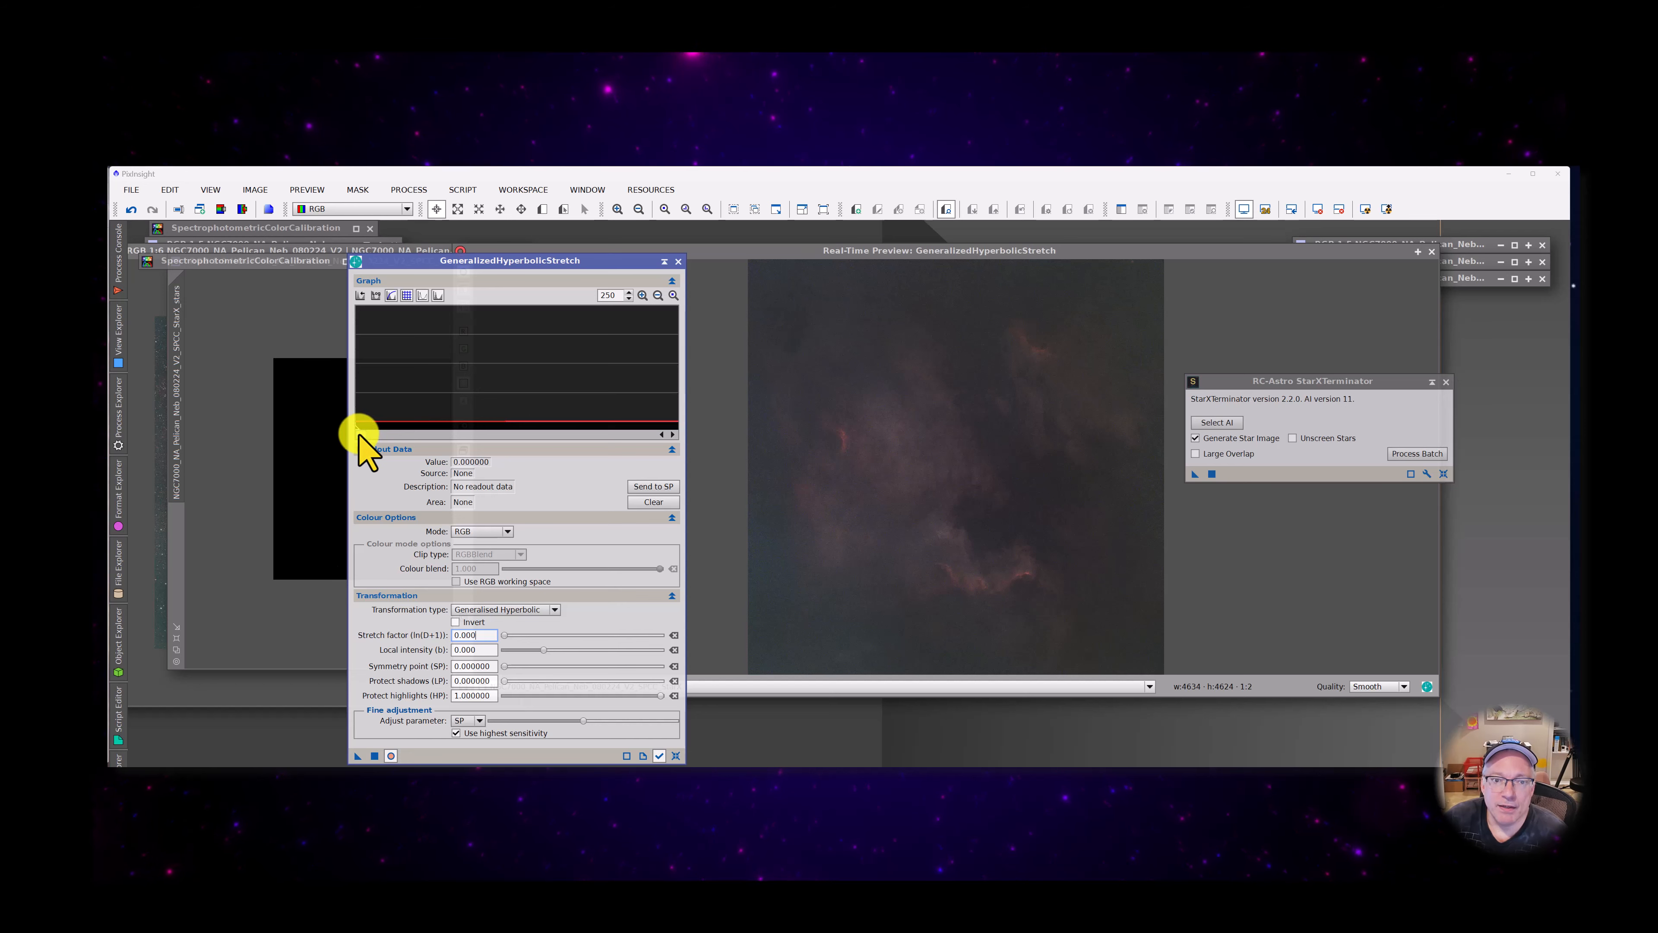
left_click(658, 296)
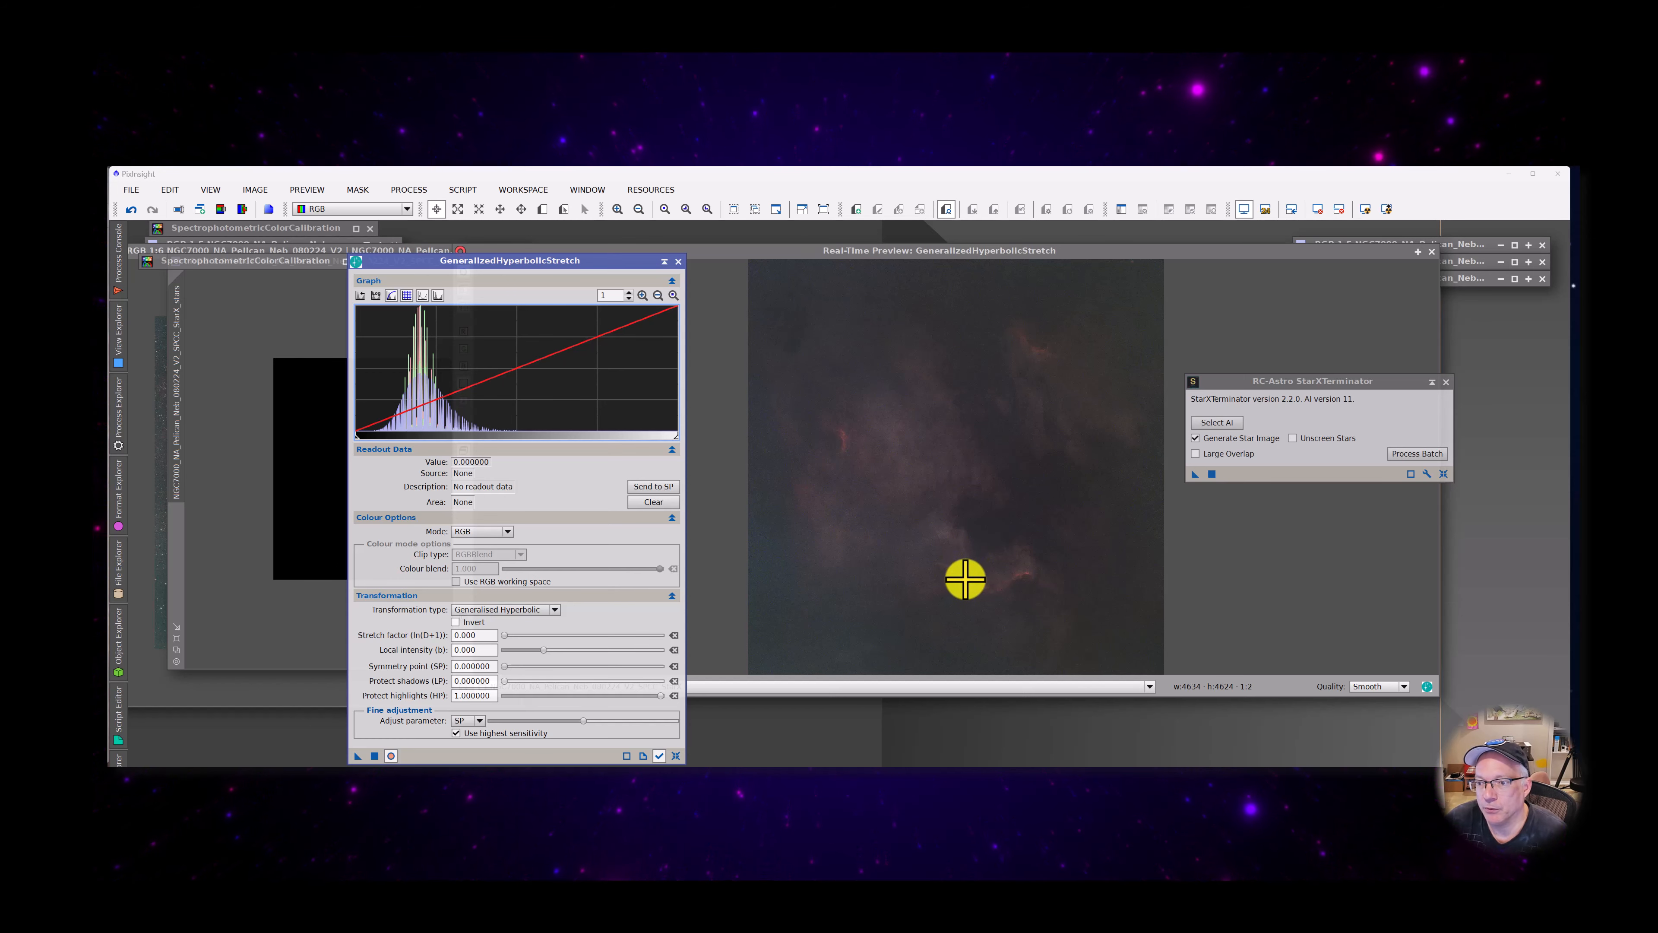
left_click(966, 572)
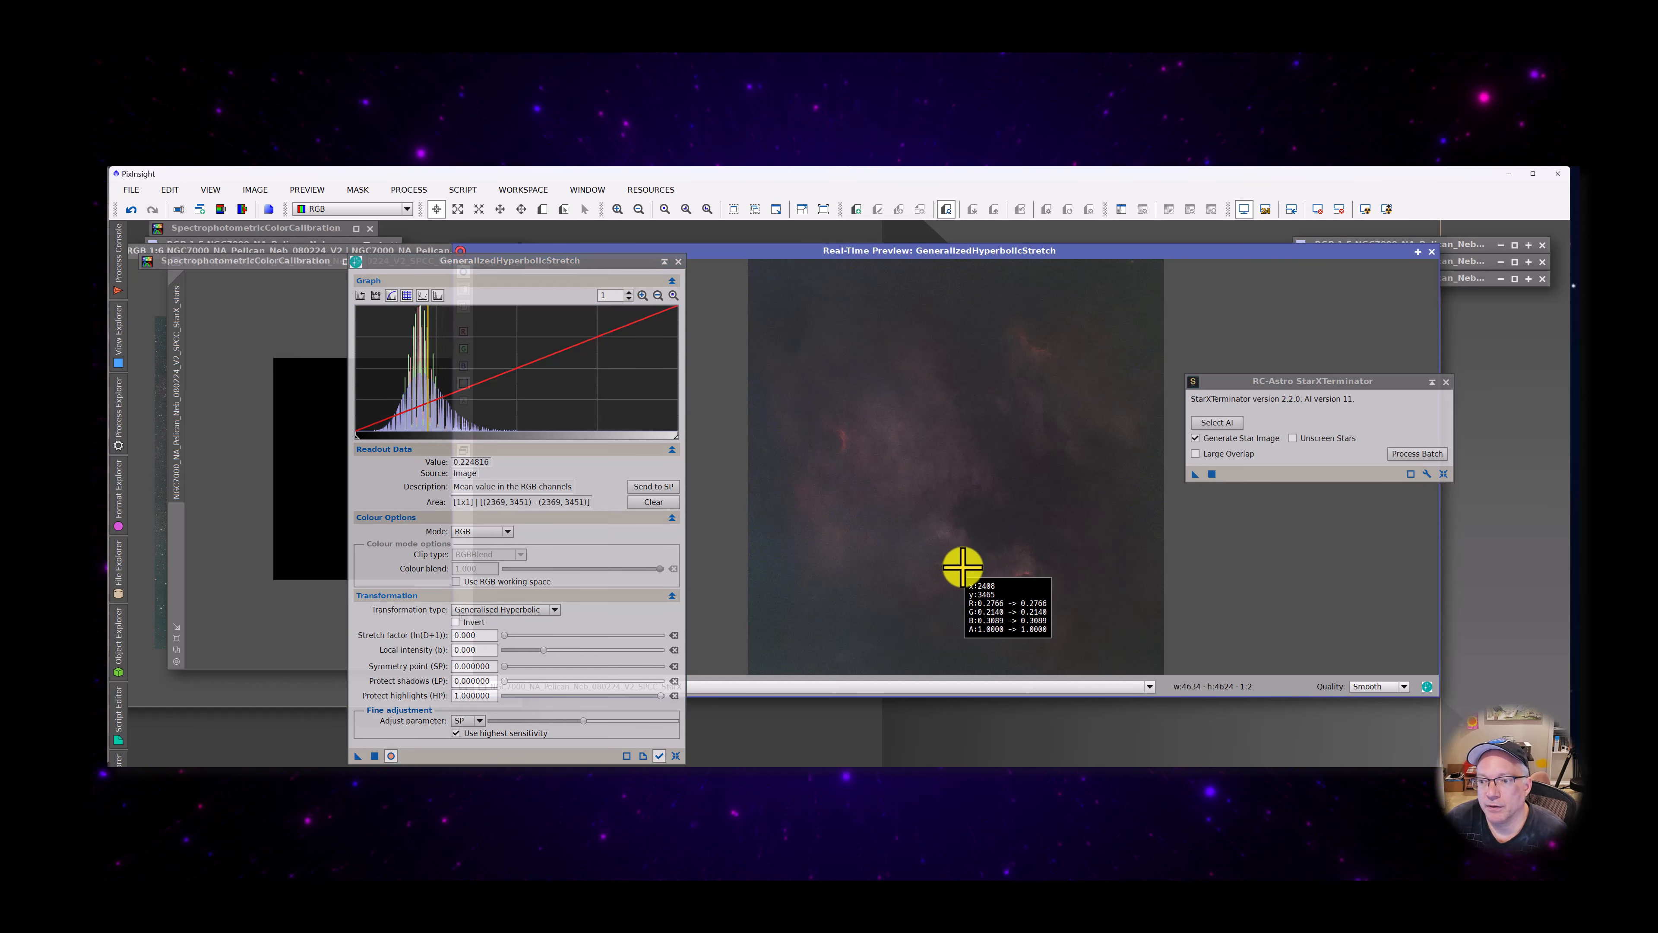
left_click_drag(964, 565, 962, 563)
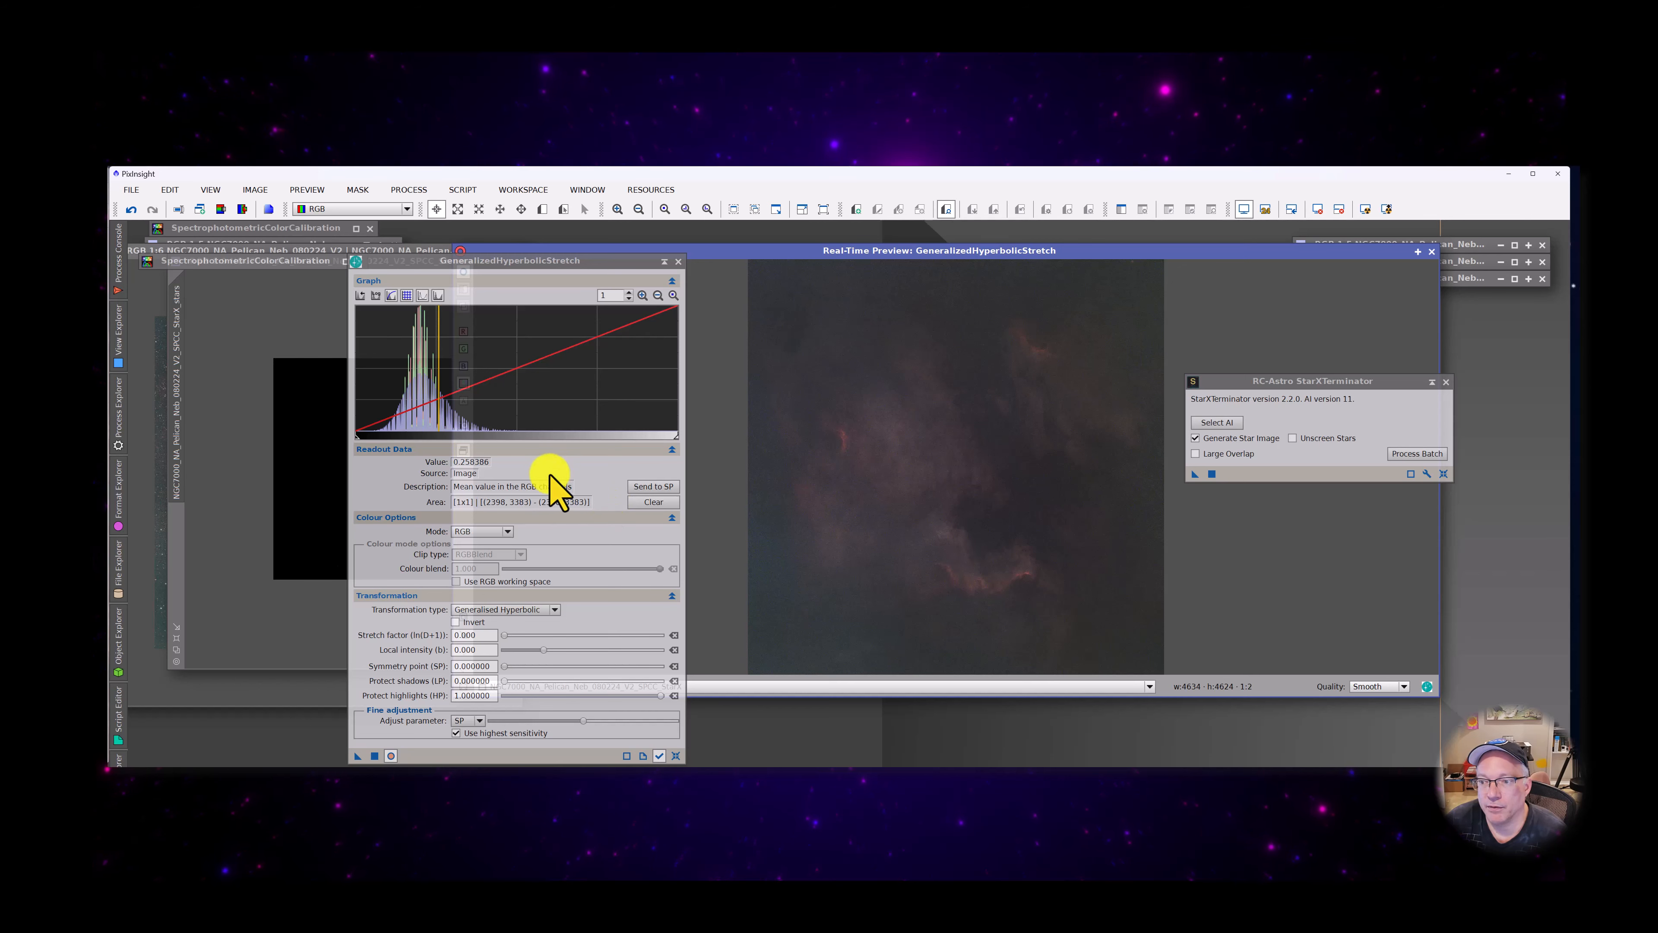
left_click(653, 487)
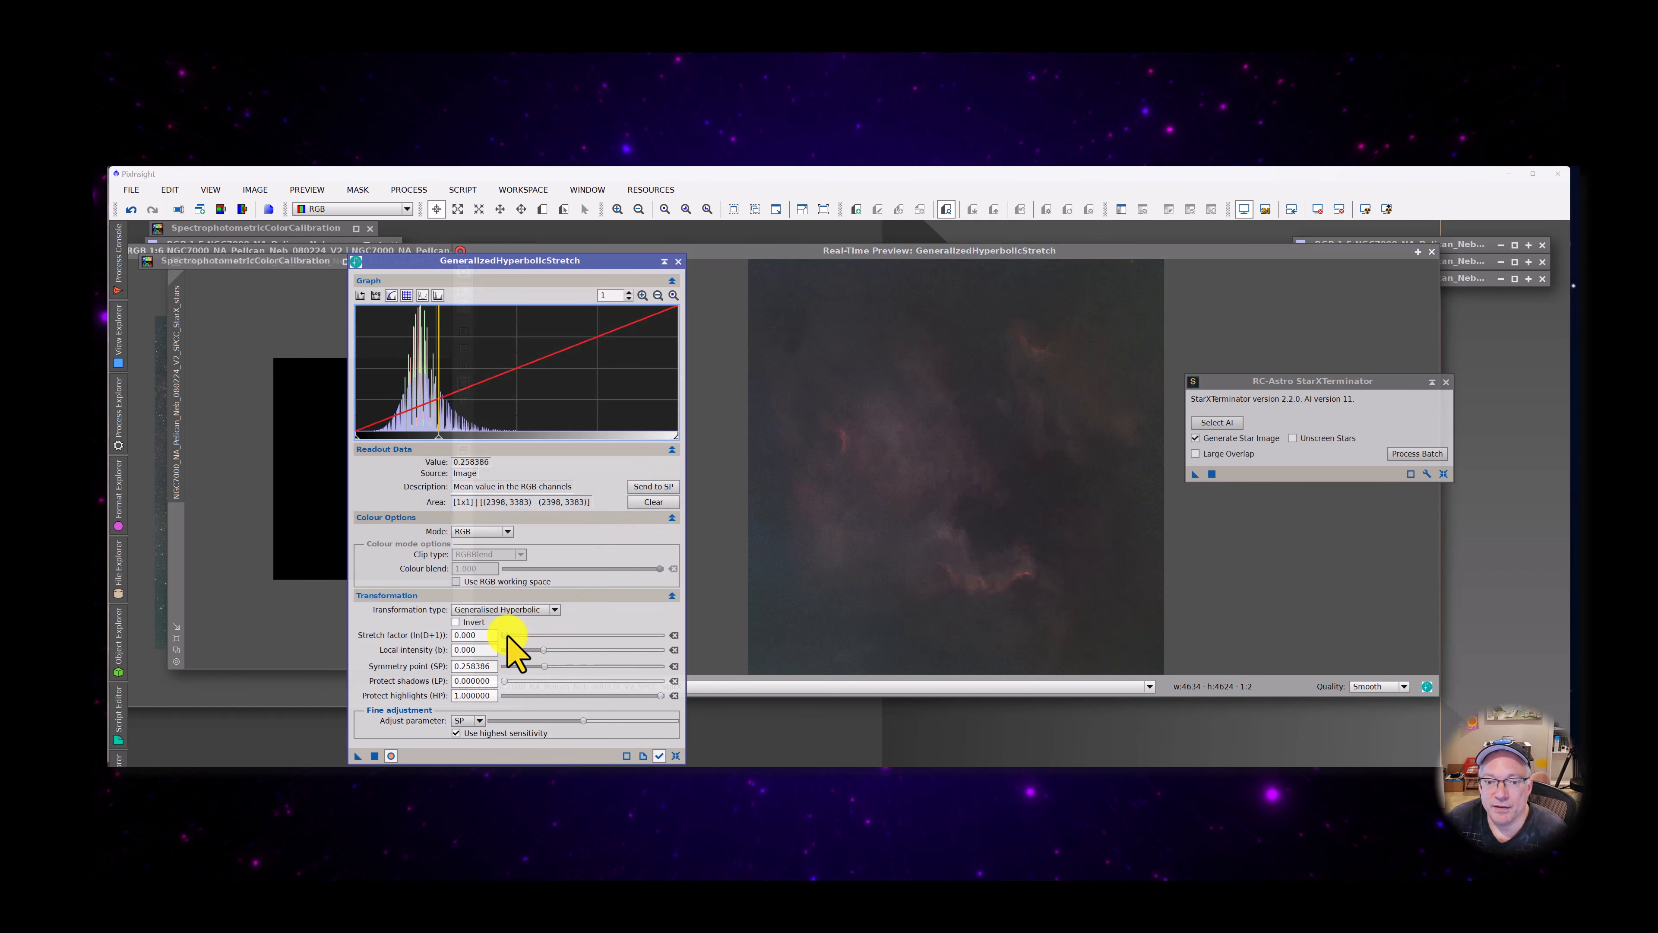
Try a stretch factor of 4.86, reduce it to 0.44, and apply that stretch twice to the starless image
left_click_drag(507, 634, 530, 632)
mouse_move(541, 635)
left_mouse_down()
mouse_move(637, 649)
mouse_move(545, 648)
left_mouse_up()
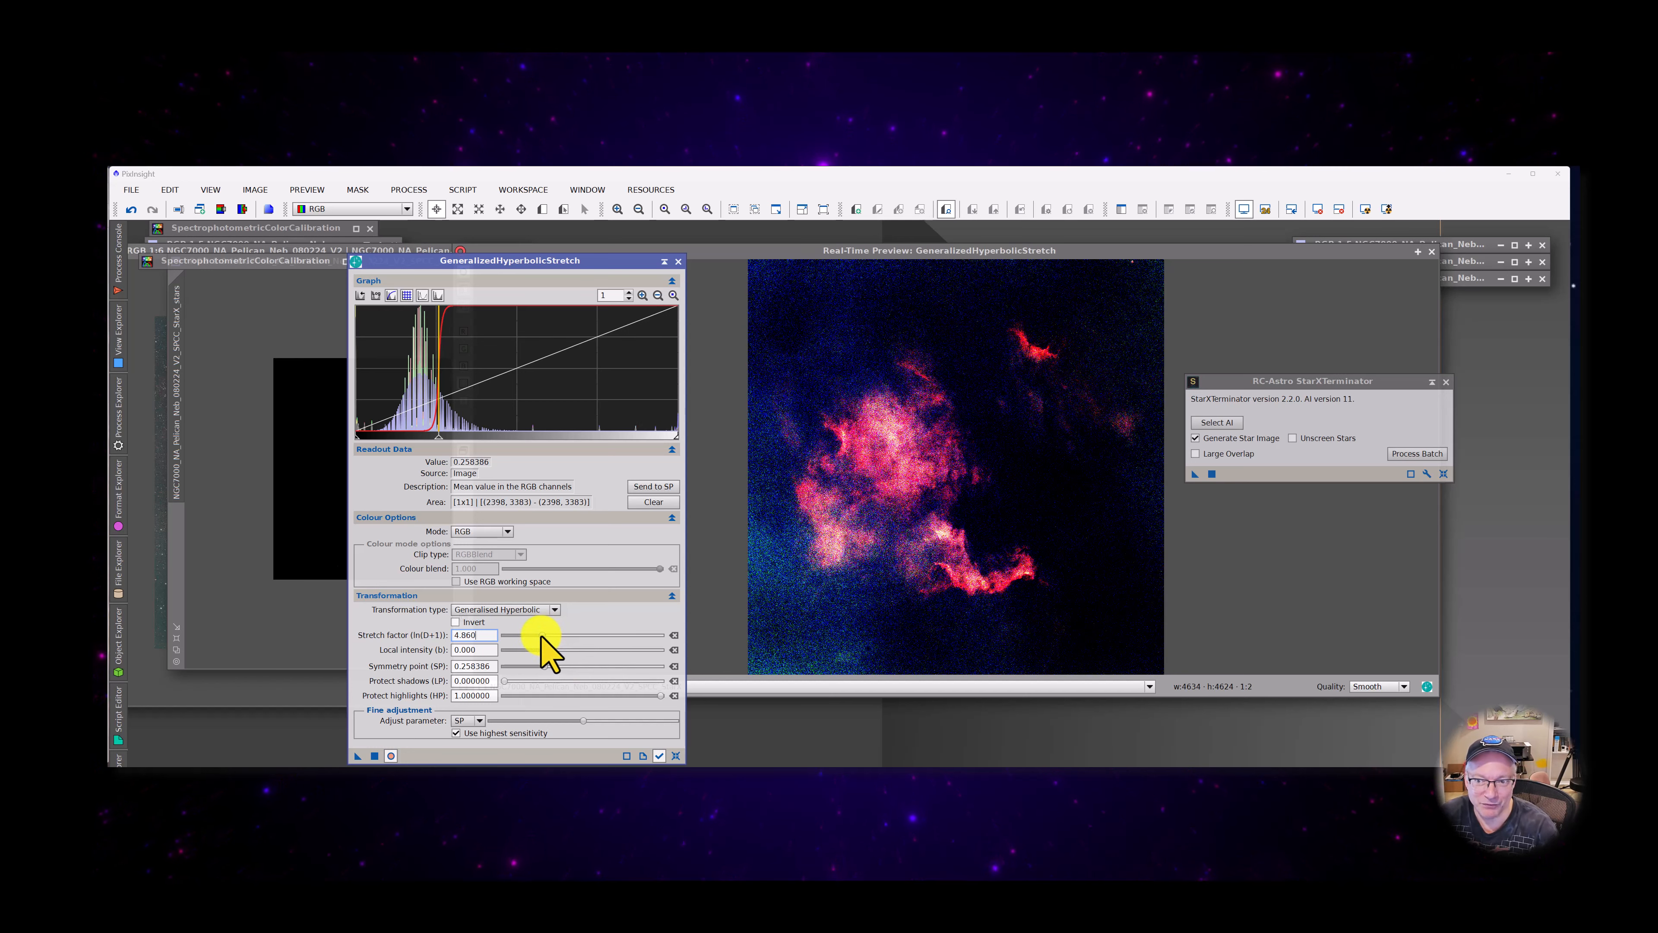
left_click_drag(542, 643, 510, 643)
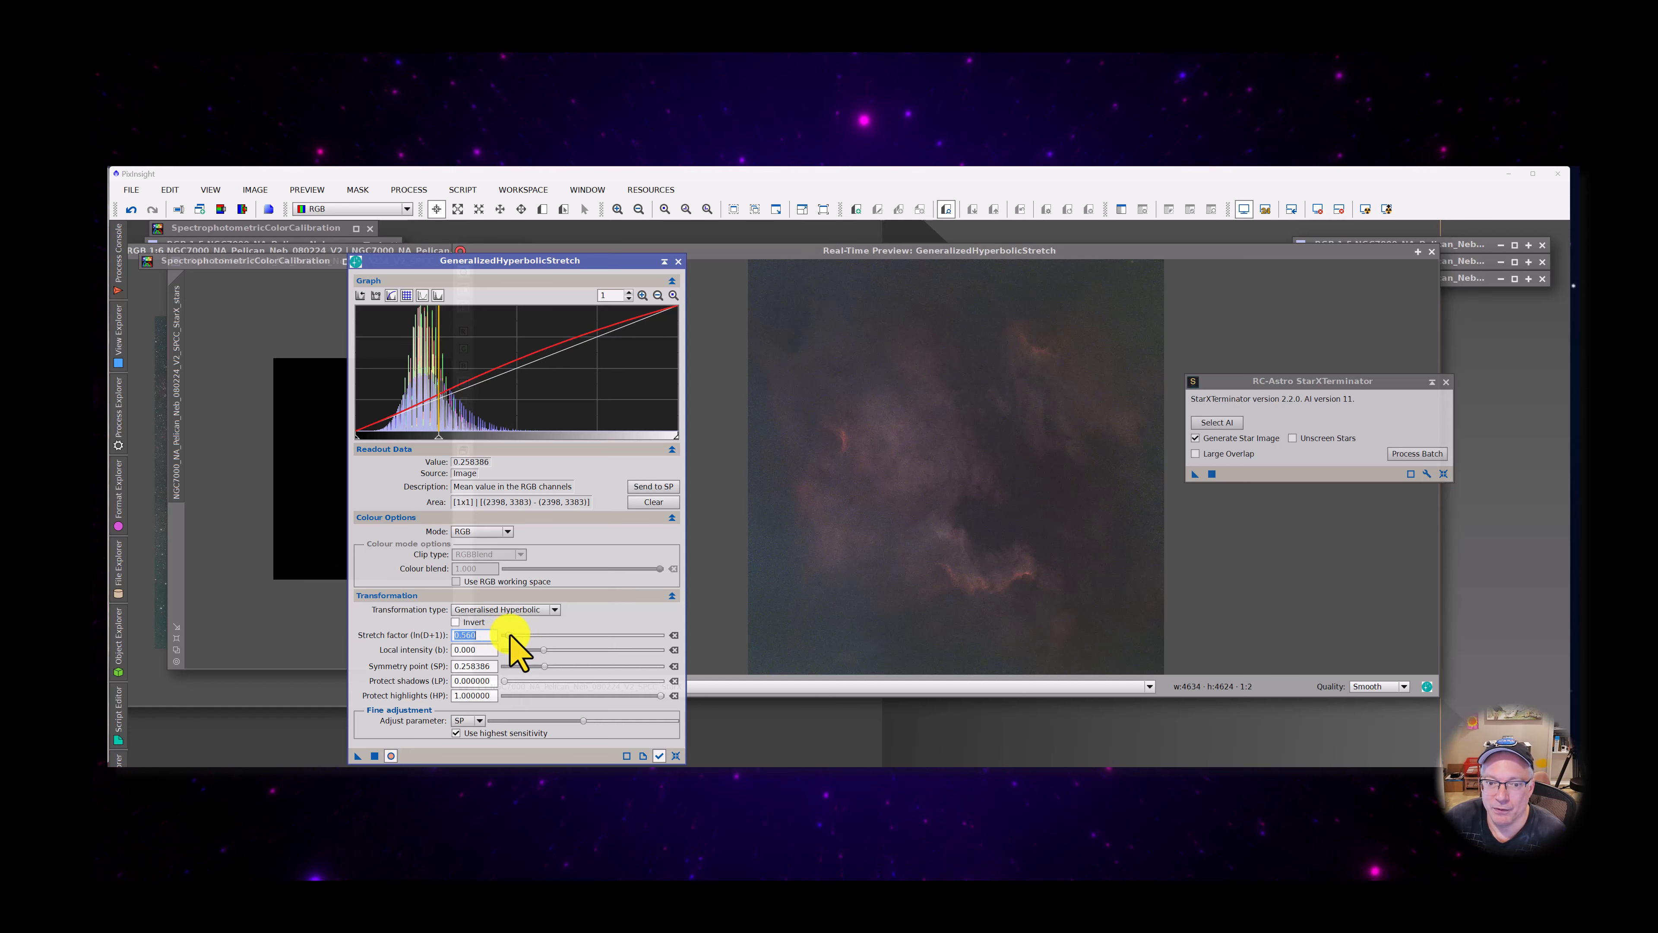
mouse_move(510, 636)
left_mouse_down()
mouse_move(525, 636)
mouse_move(508, 634)
left_mouse_up()
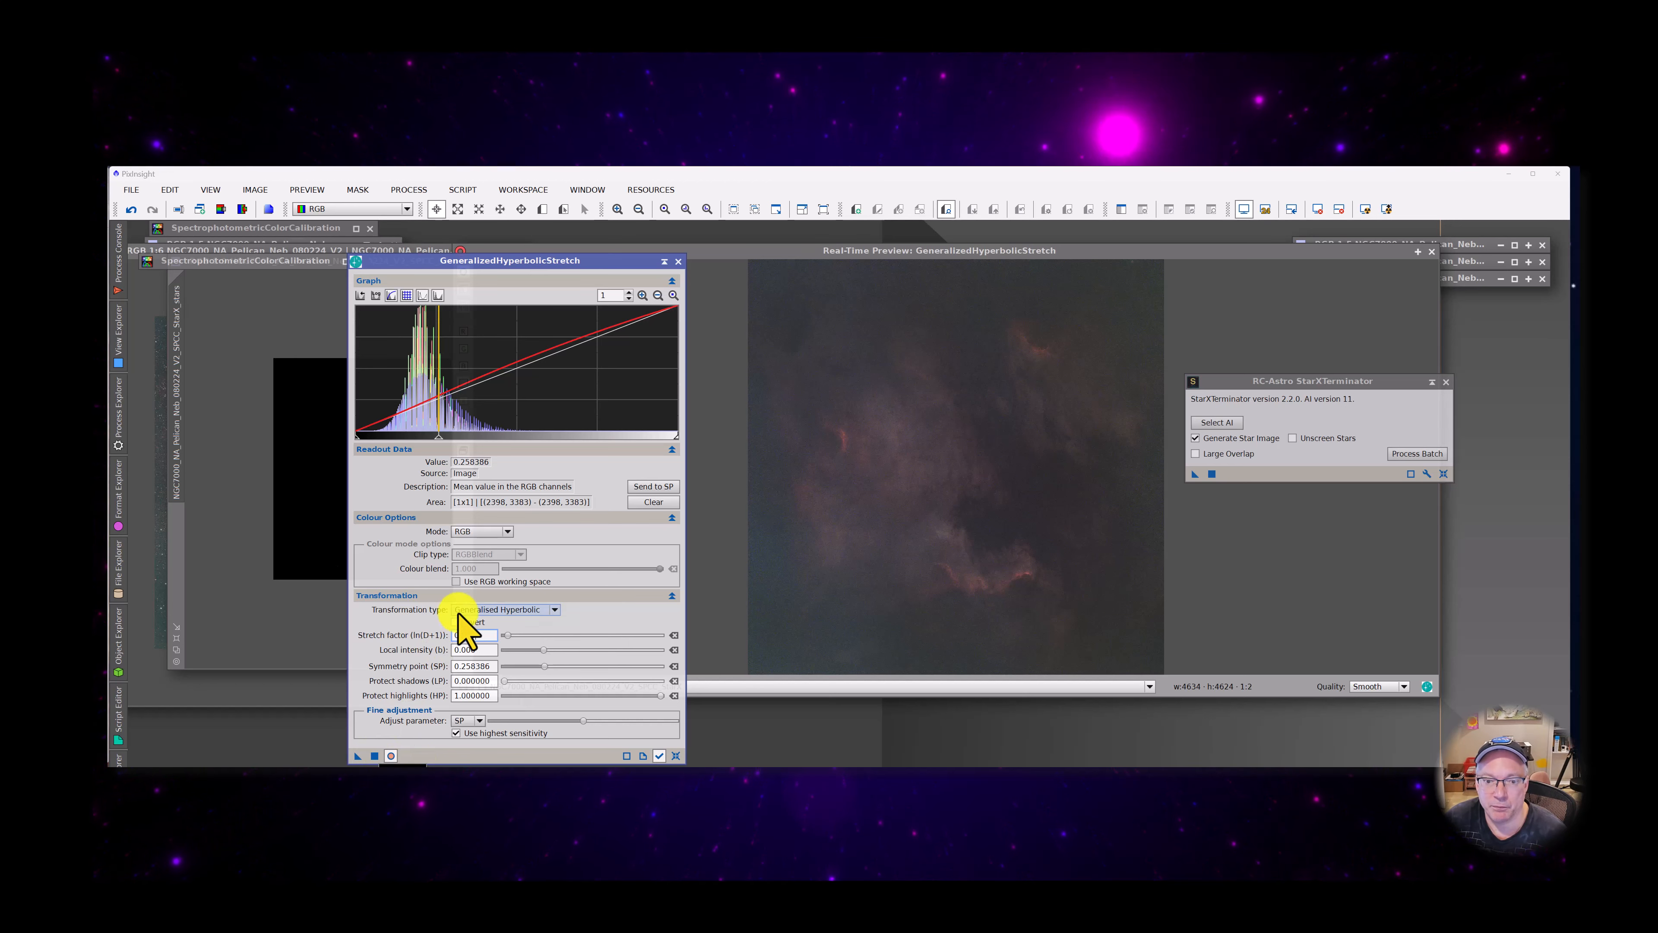
left_click(374, 756)
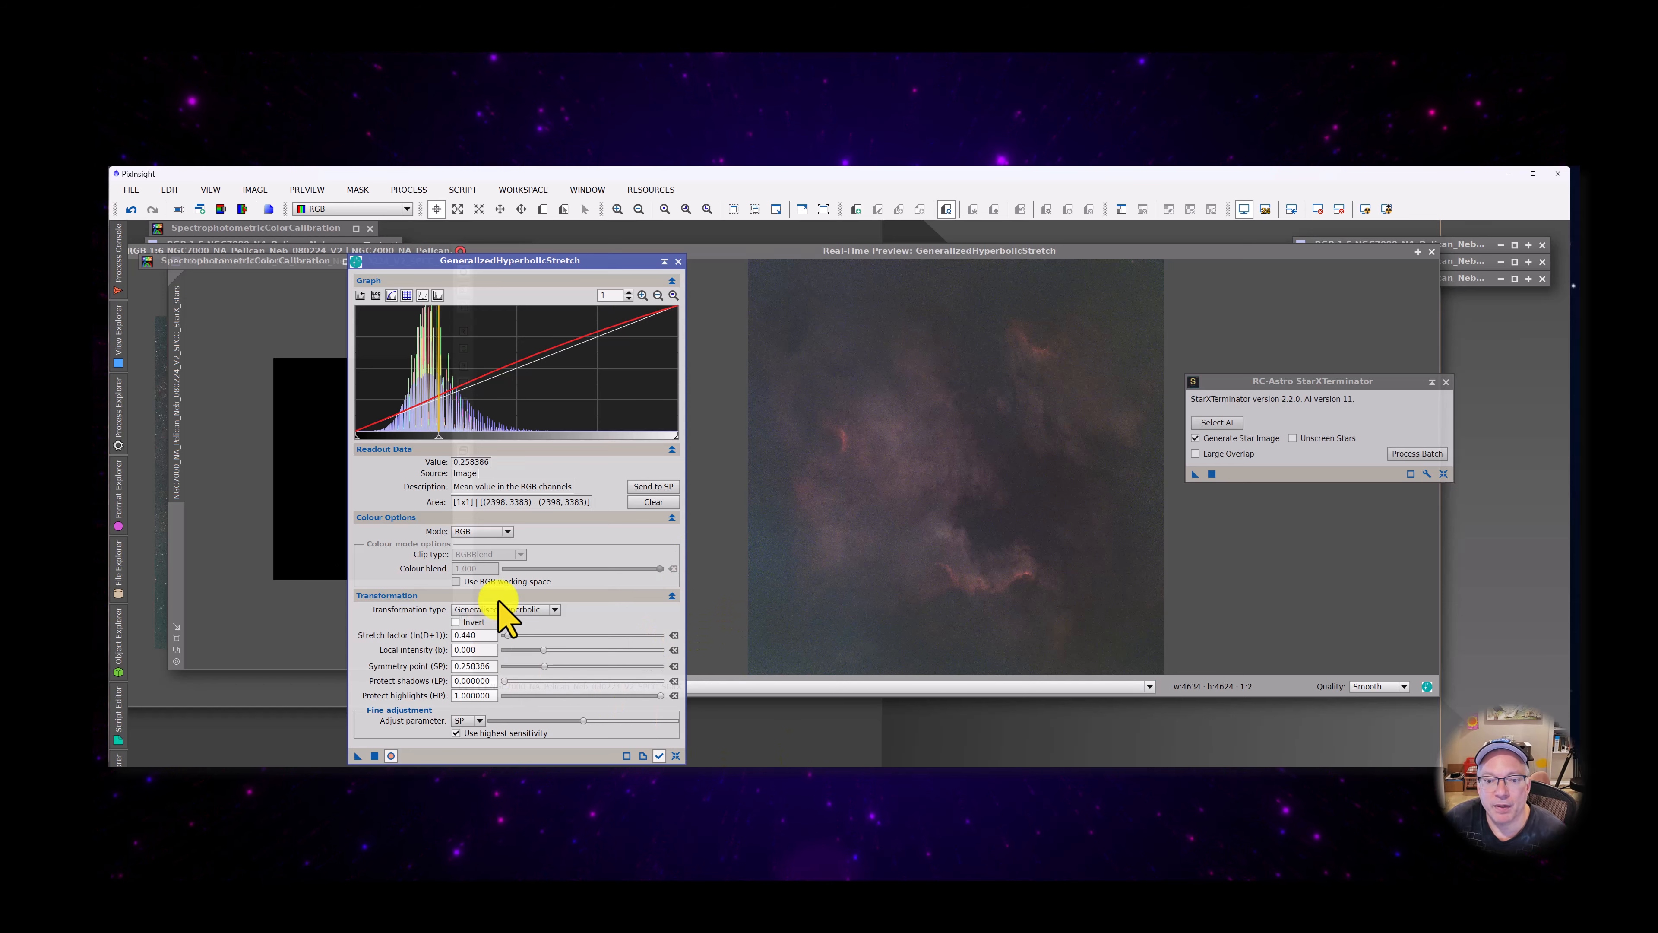
left_click(374, 756)
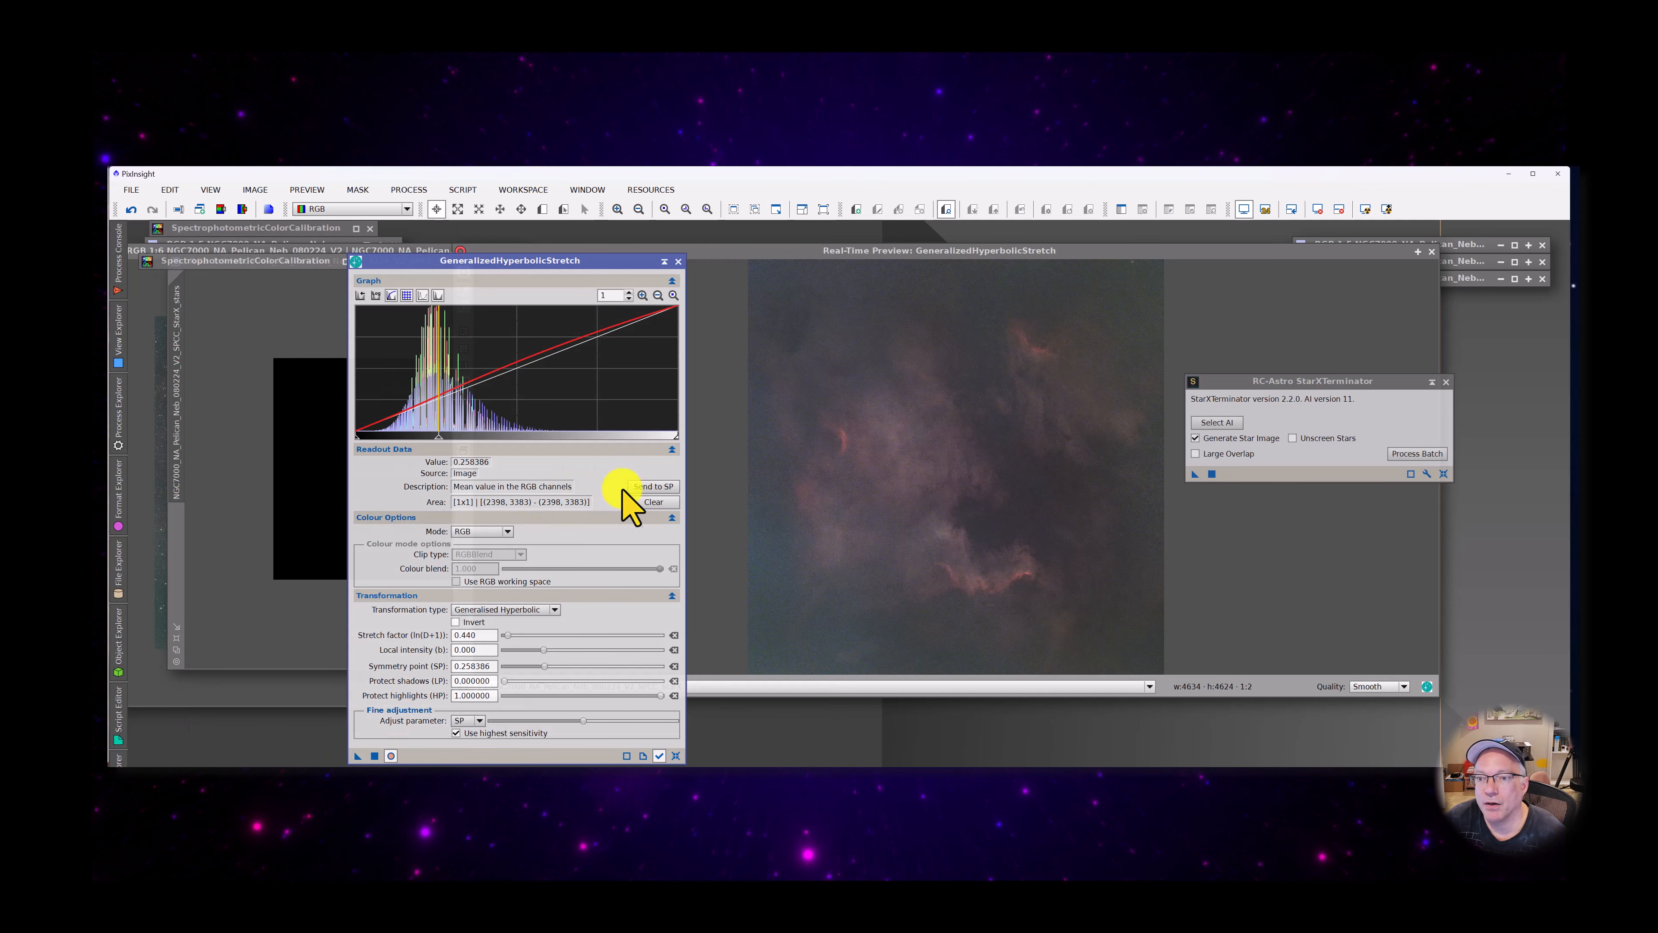
Reset the stretch settings, sample the nebula's left edge, and set the symmetry point to 0.275770 from the histogram
left_click(676, 756)
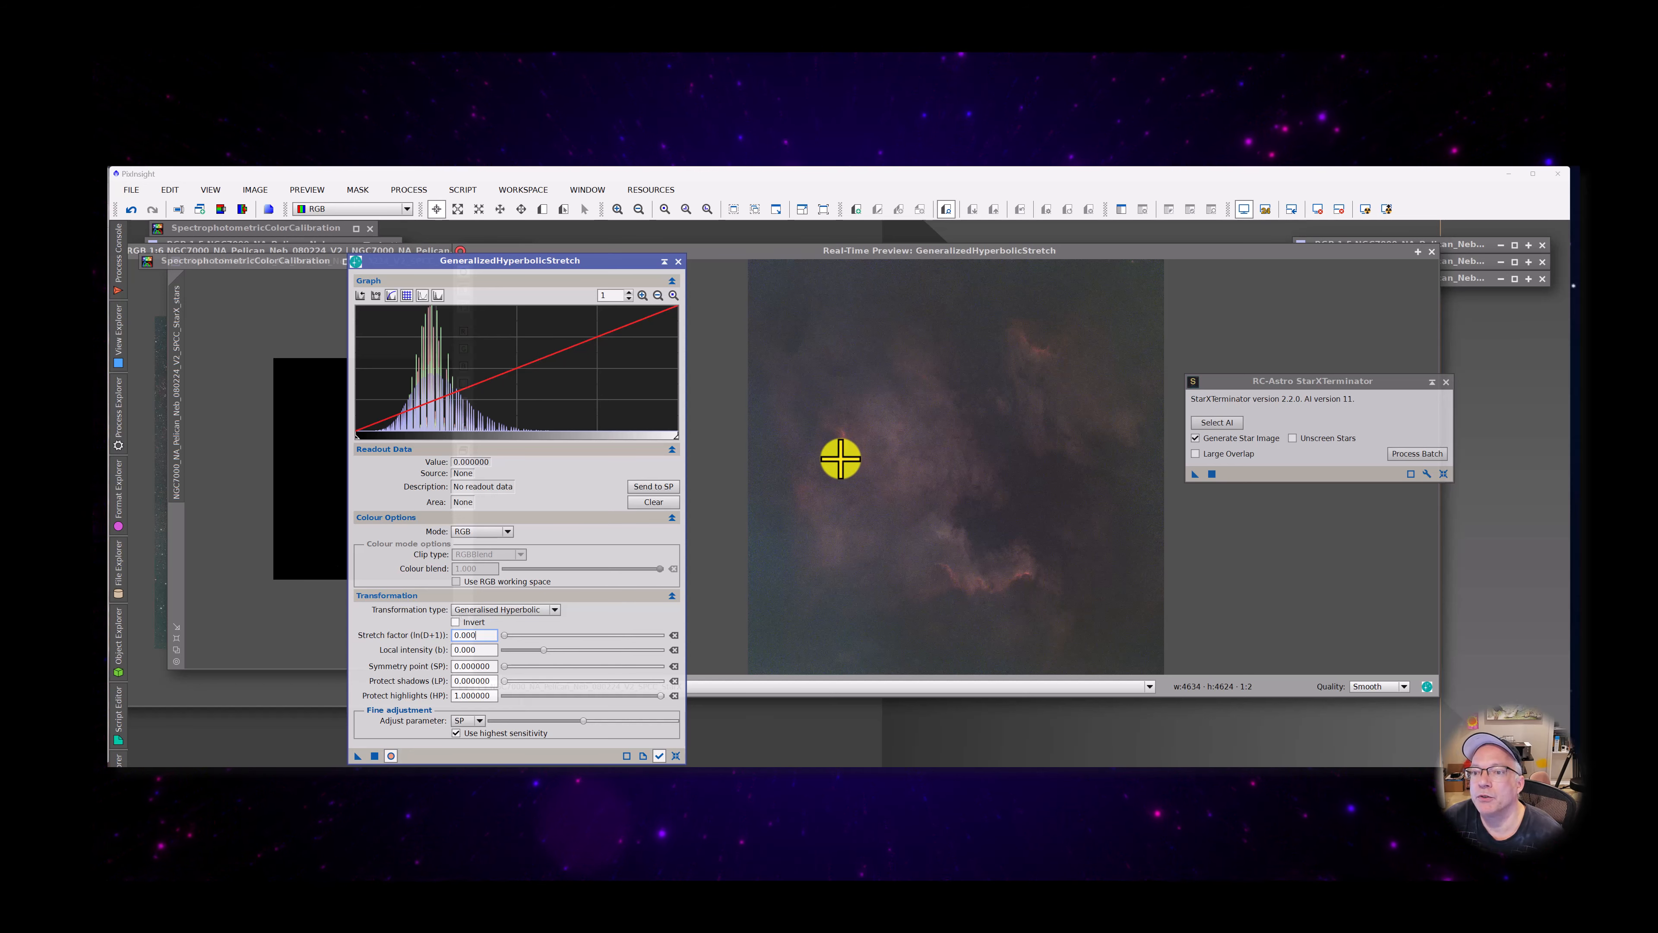
left_click(810, 491)
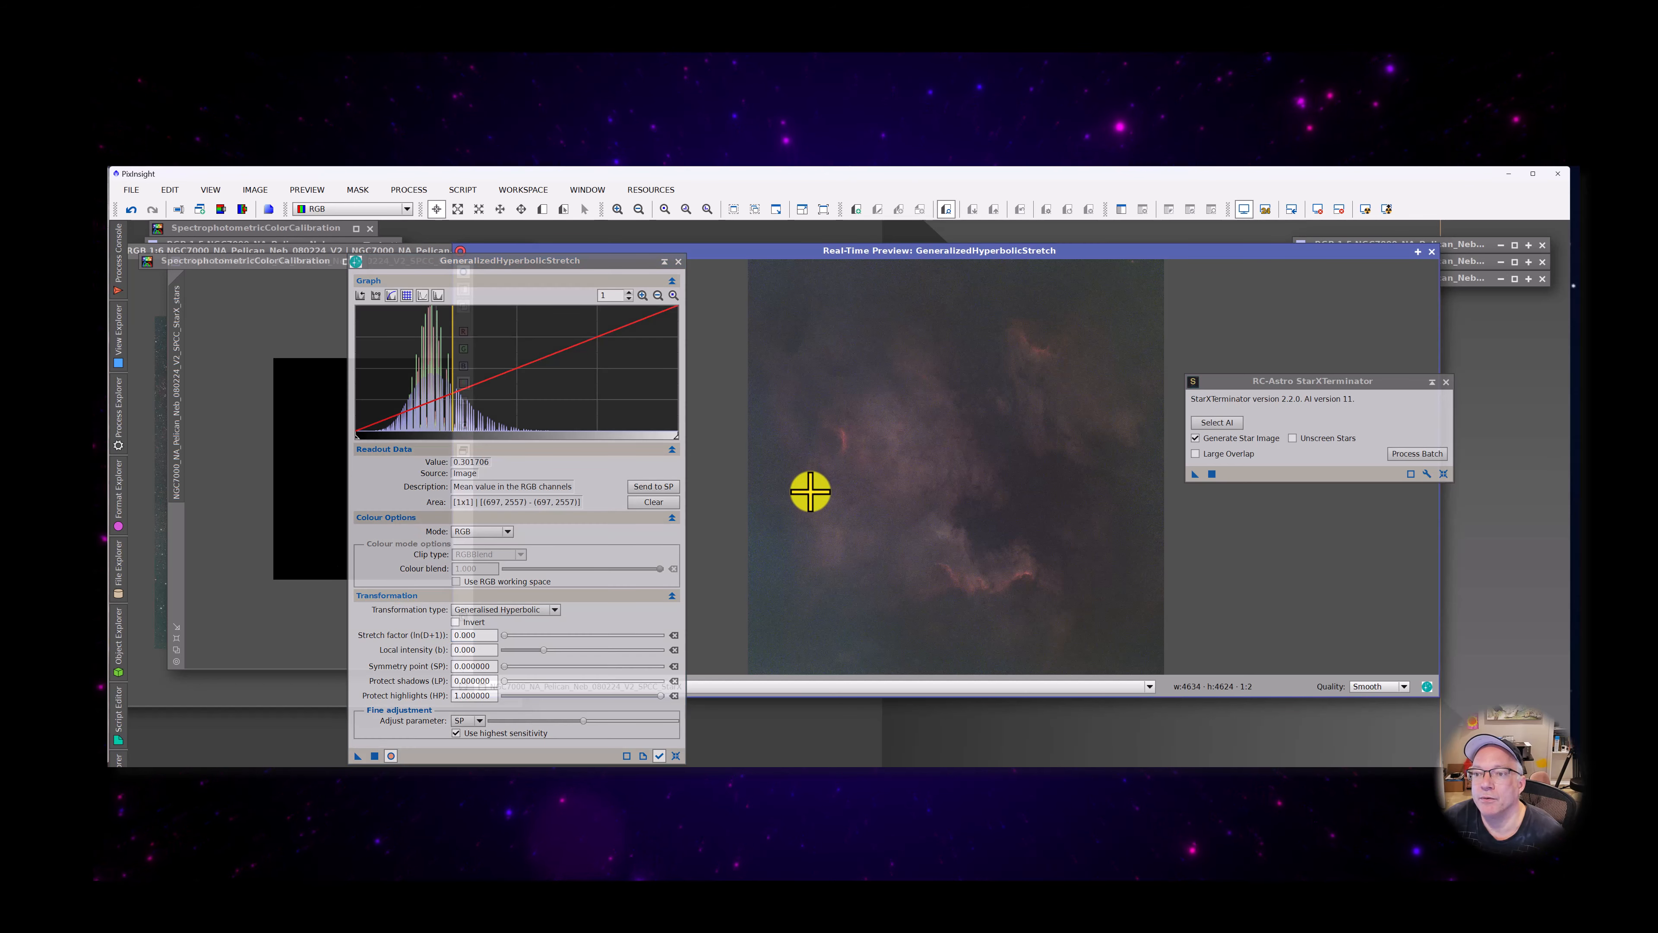
left_click_drag(807, 489, 804, 485)
left_click(444, 417)
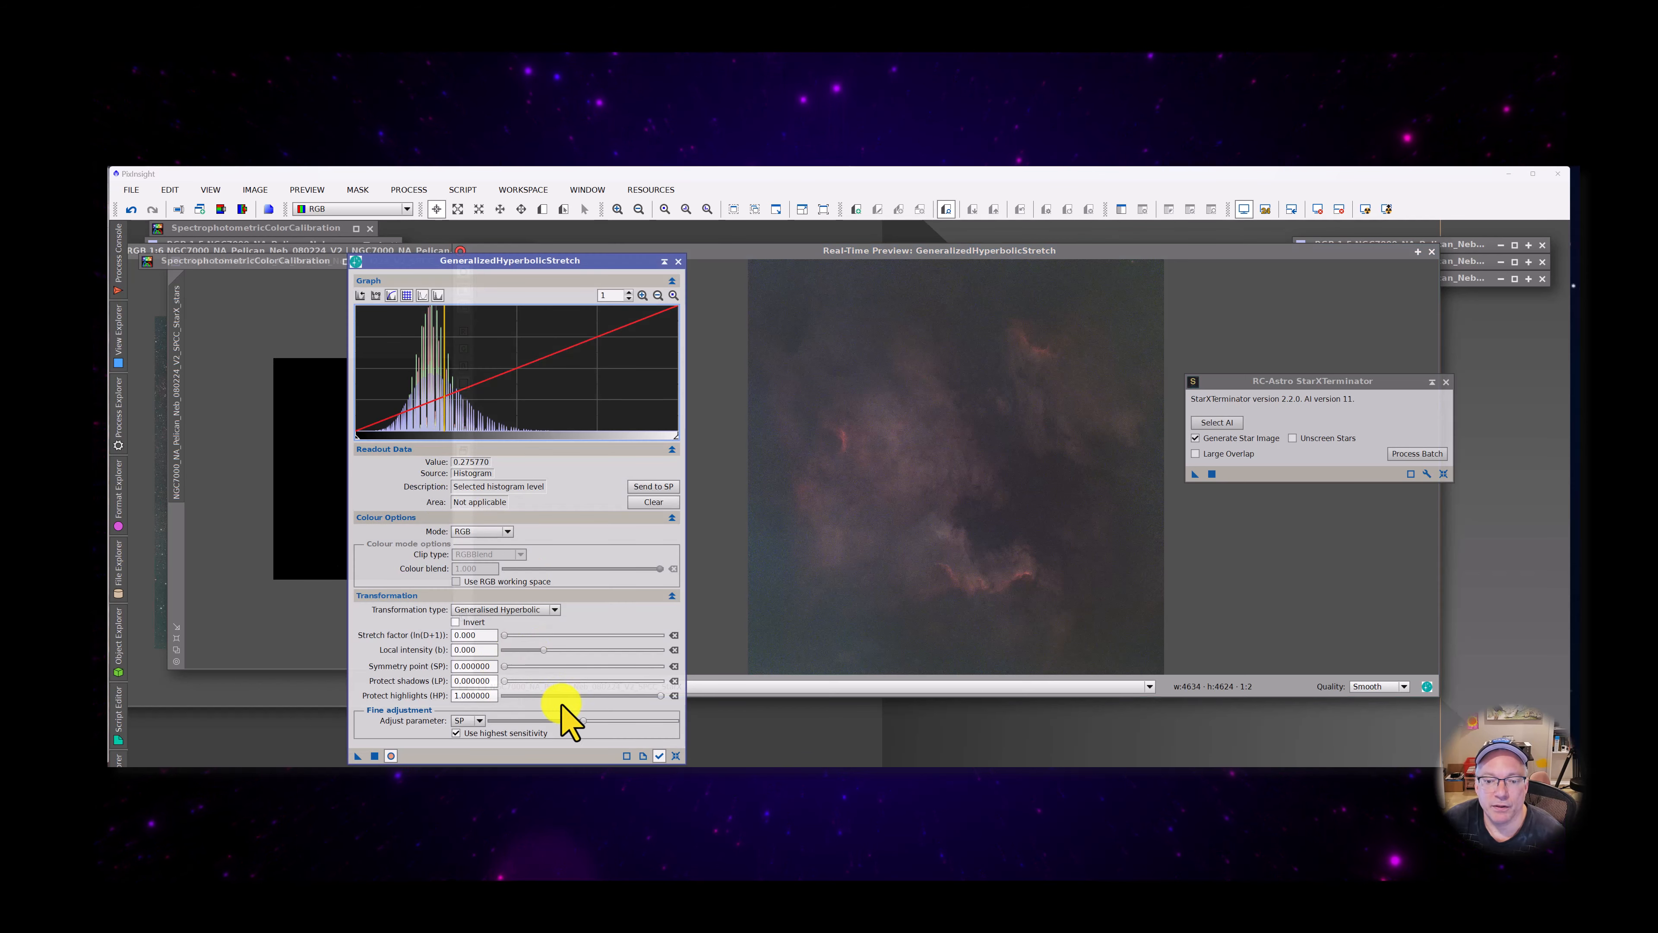
left_click(670, 488)
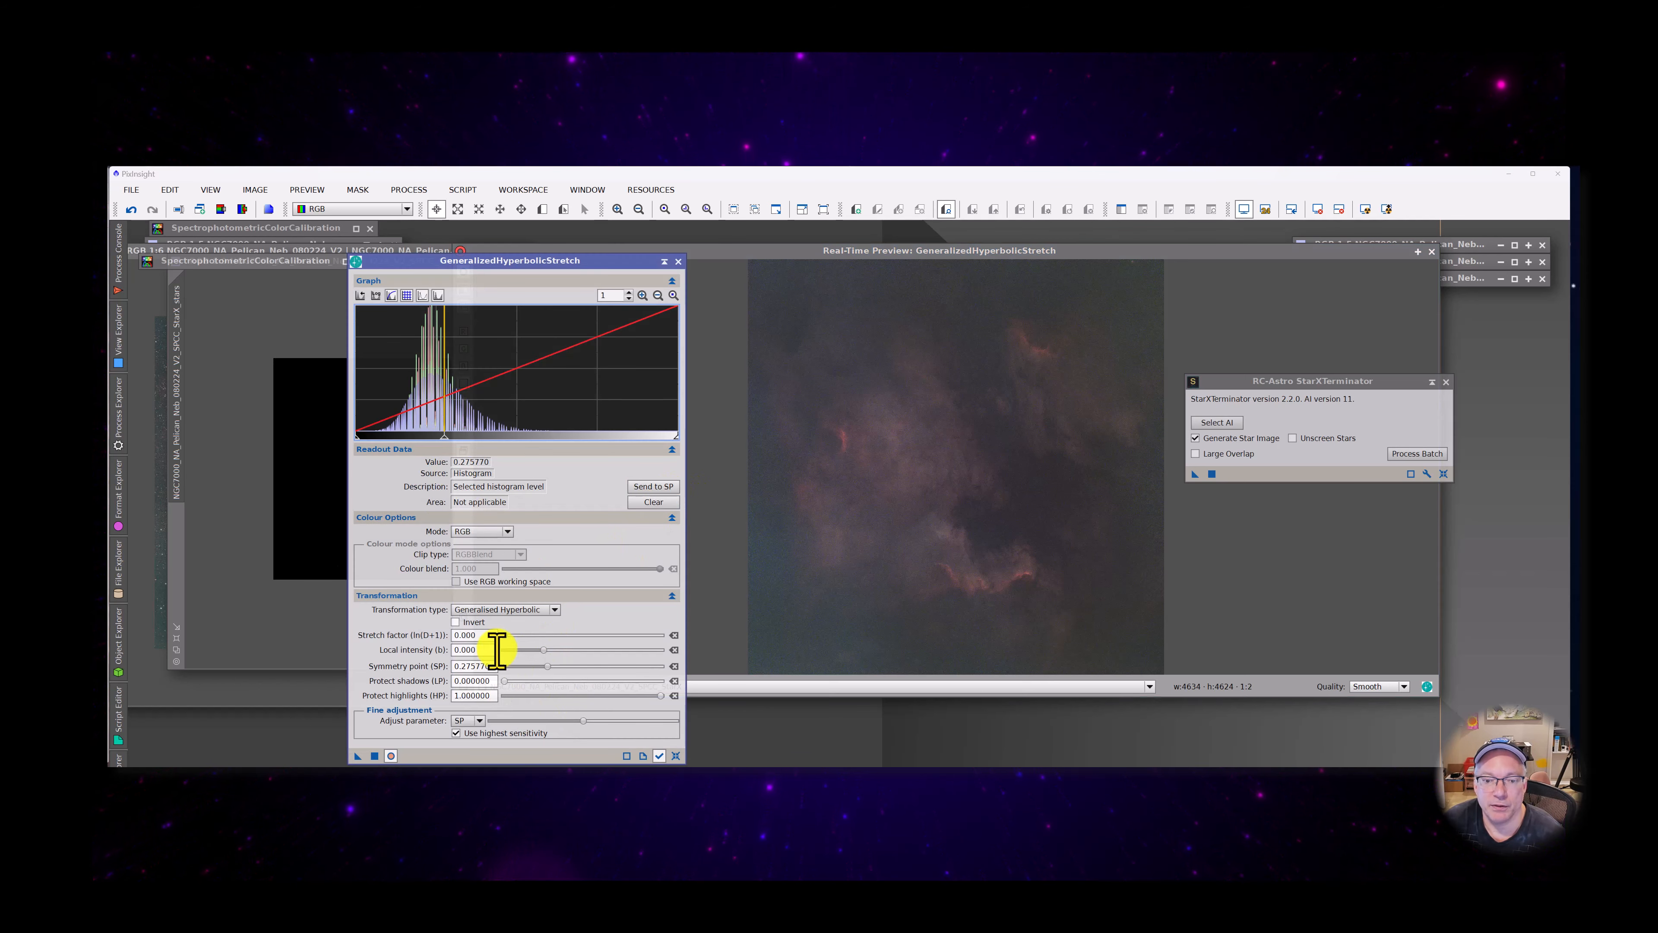
Try stretch factors from 2.42 down to 0.5 on the previewed starless image and set the stretch factor to 0.72
left_click_drag(505, 635, 525, 637)
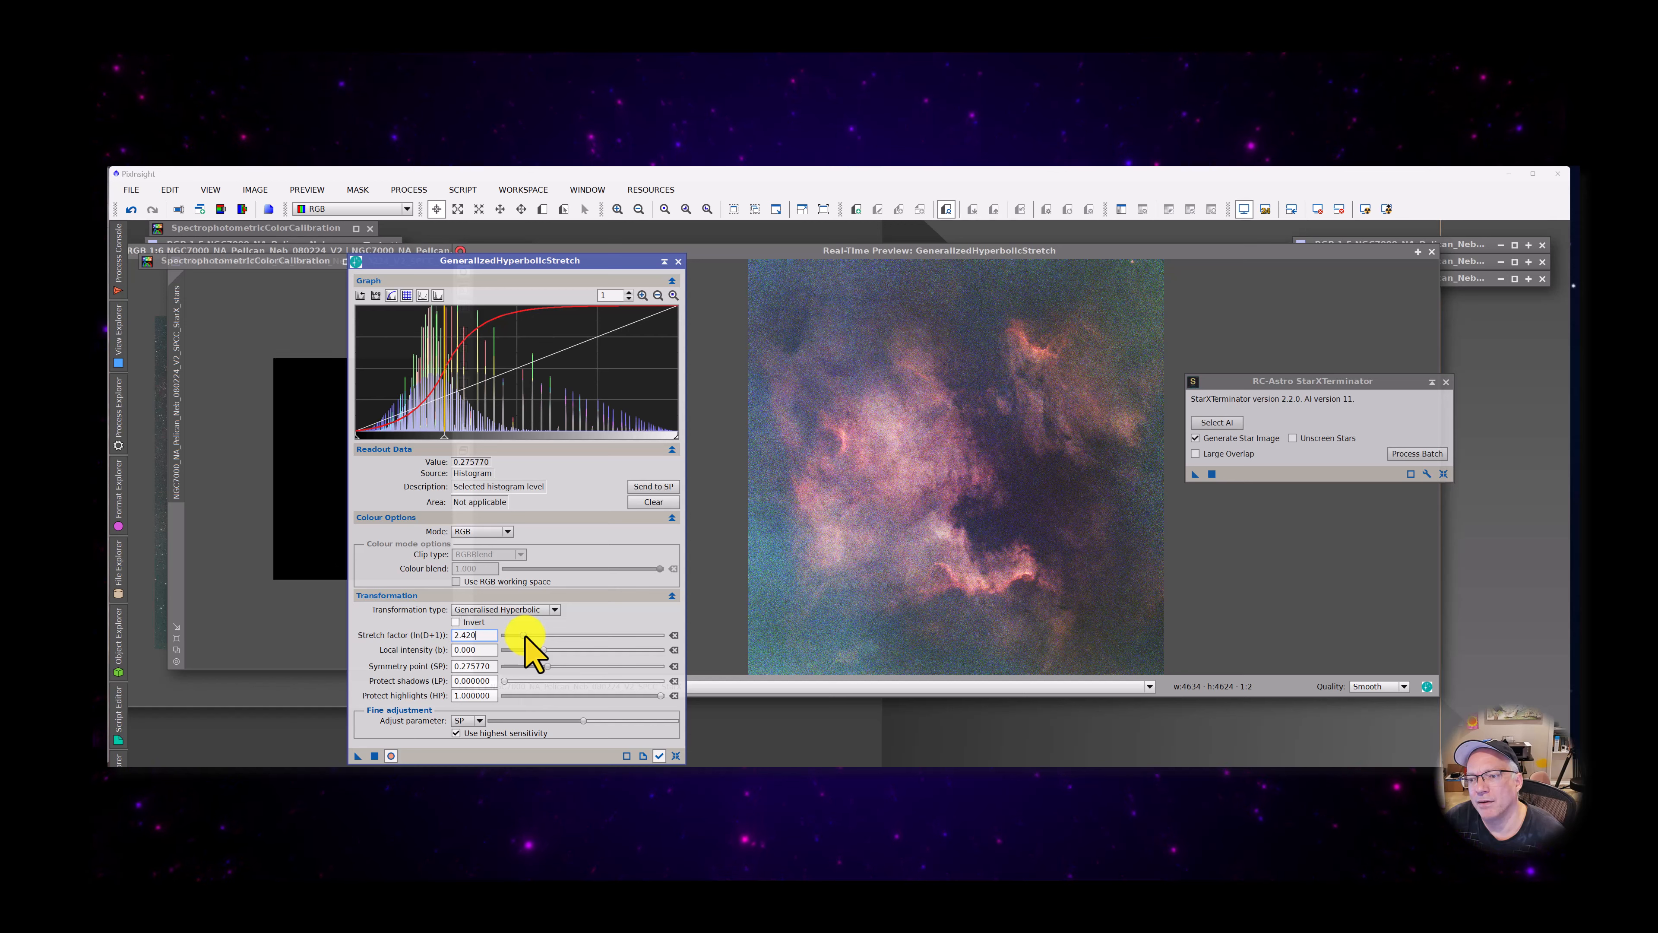
scroll(525, 637, "down", 3)
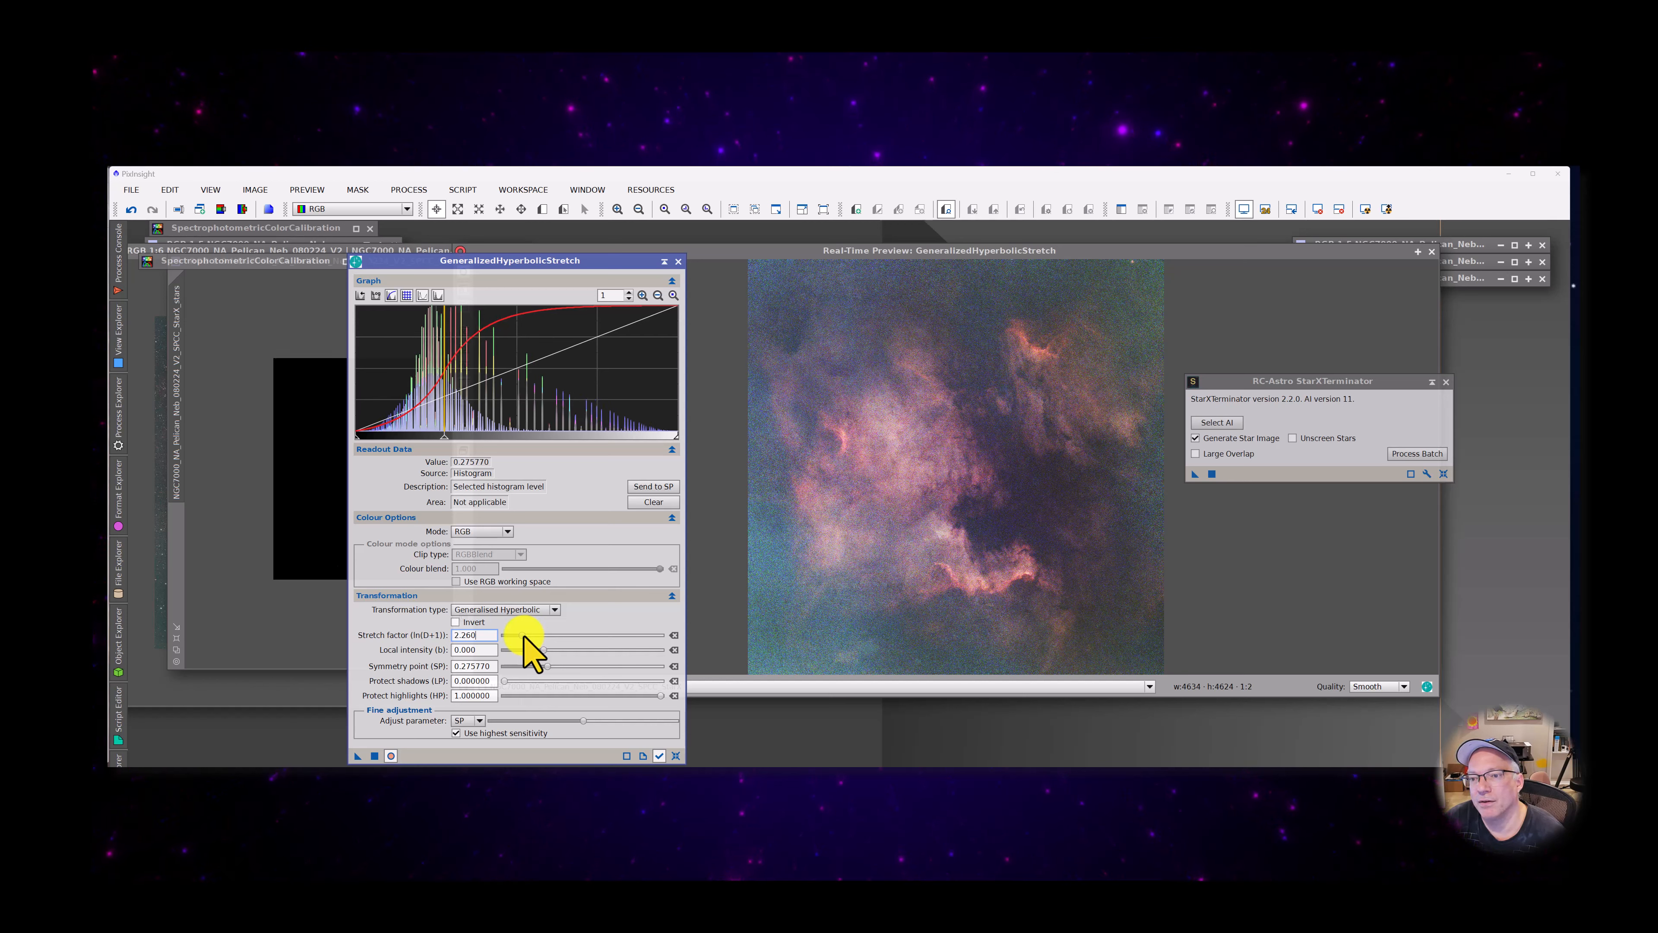
scroll(524, 637, "down", 3)
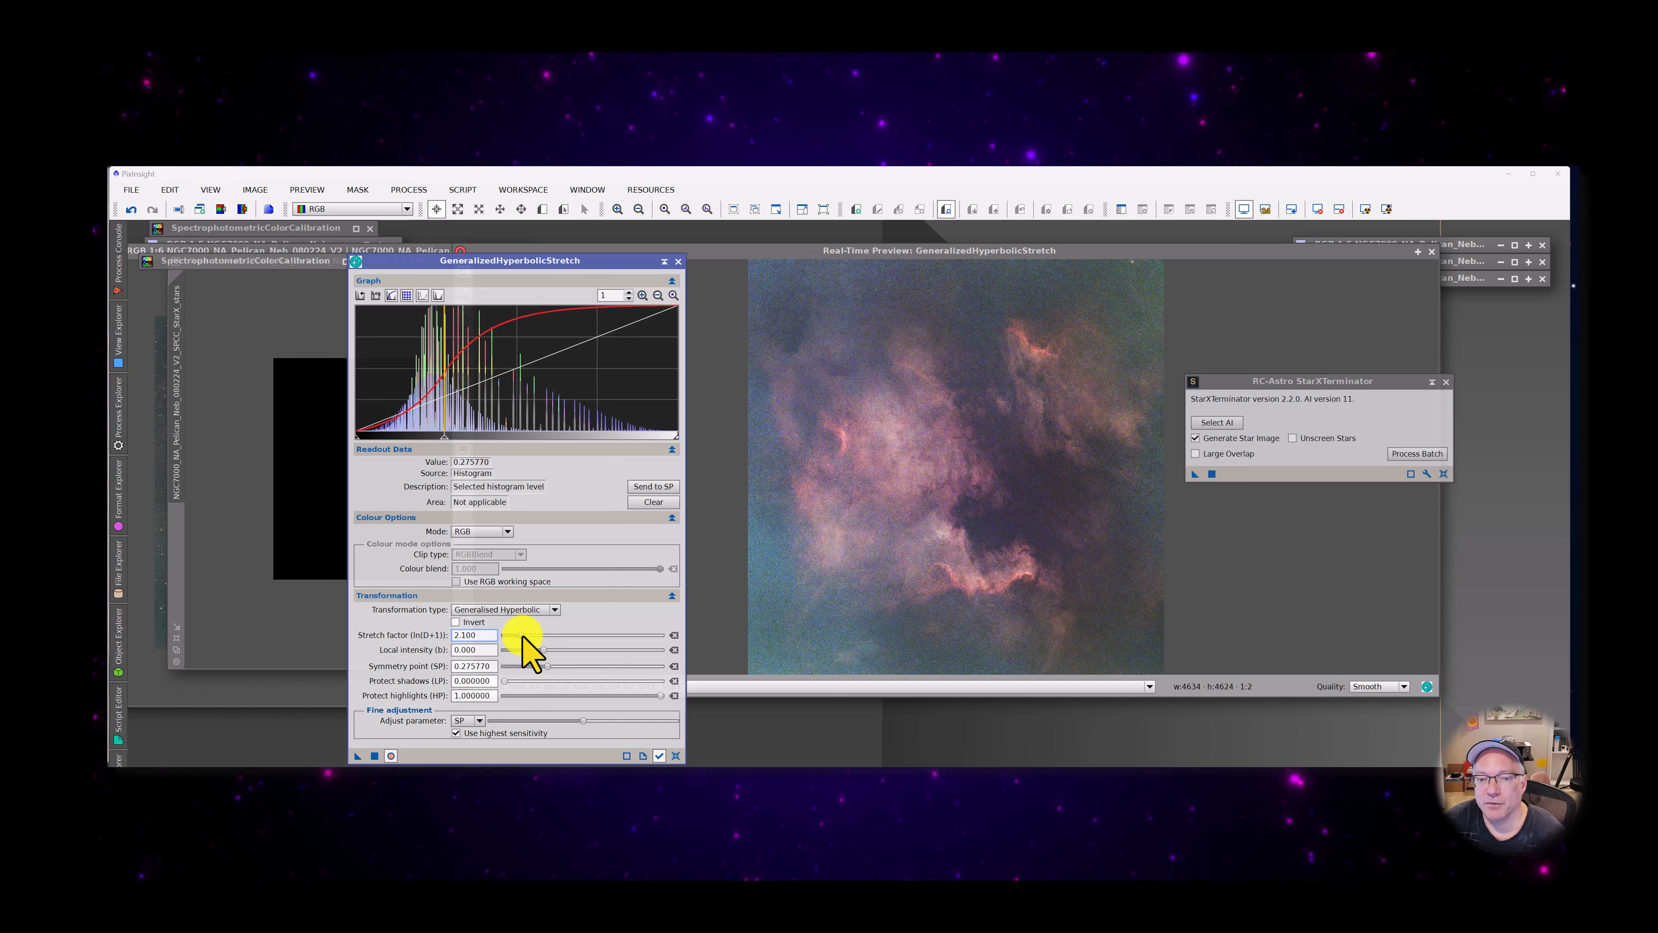
scroll(522, 636, "down", 3)
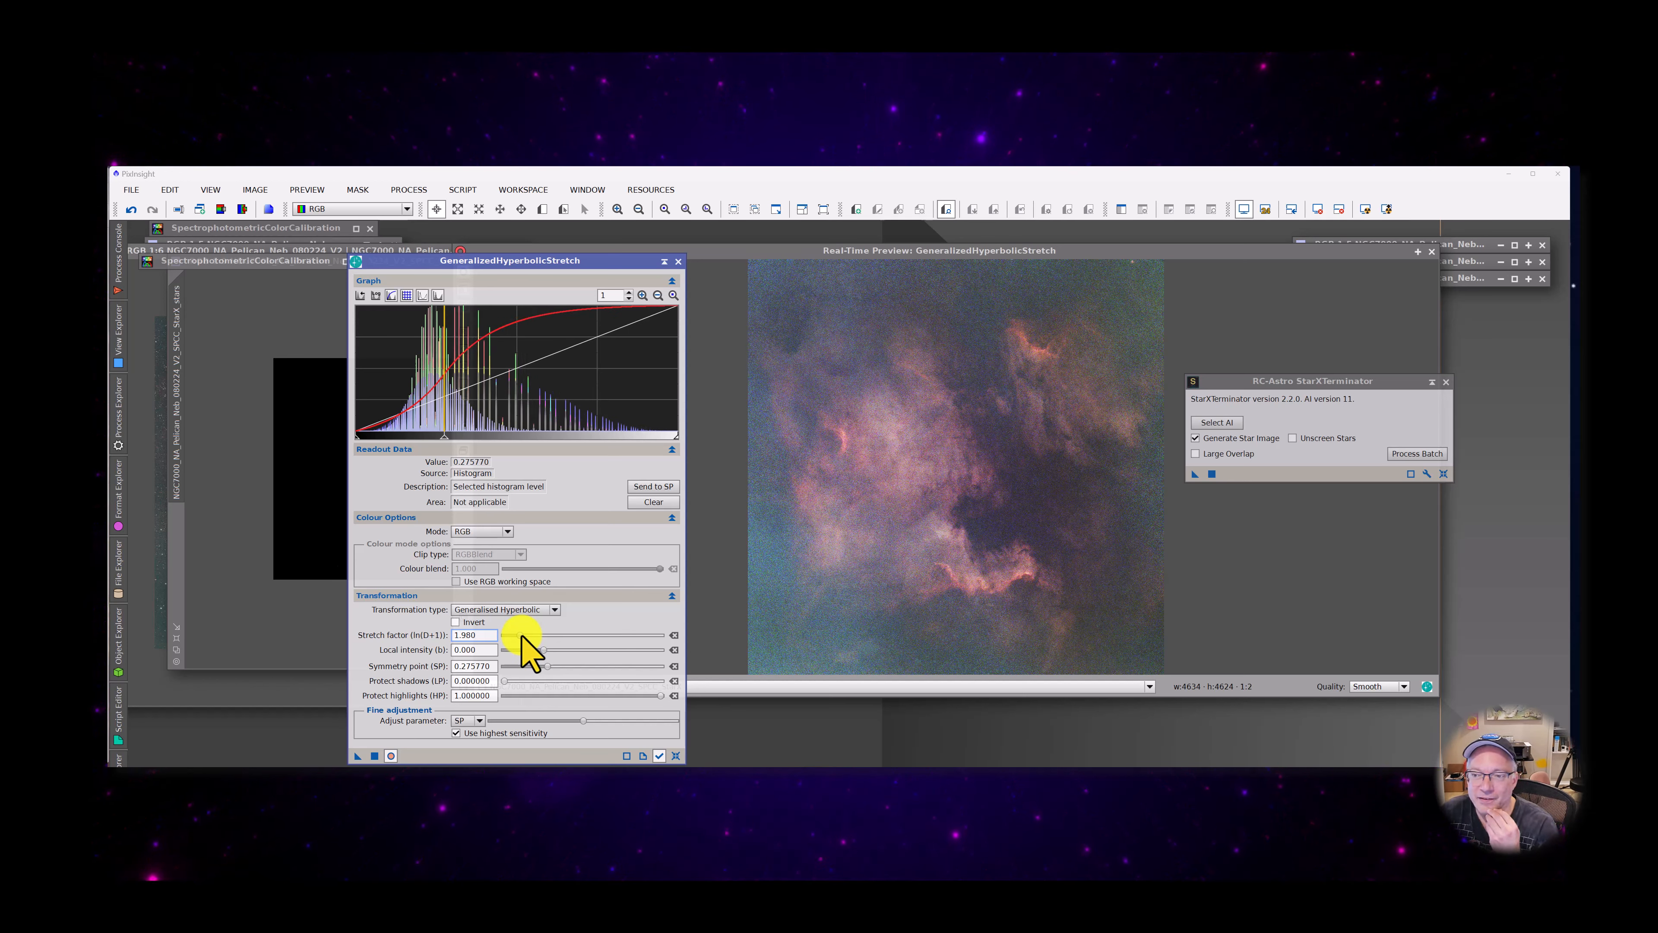
scroll(519, 633, "down", 3)
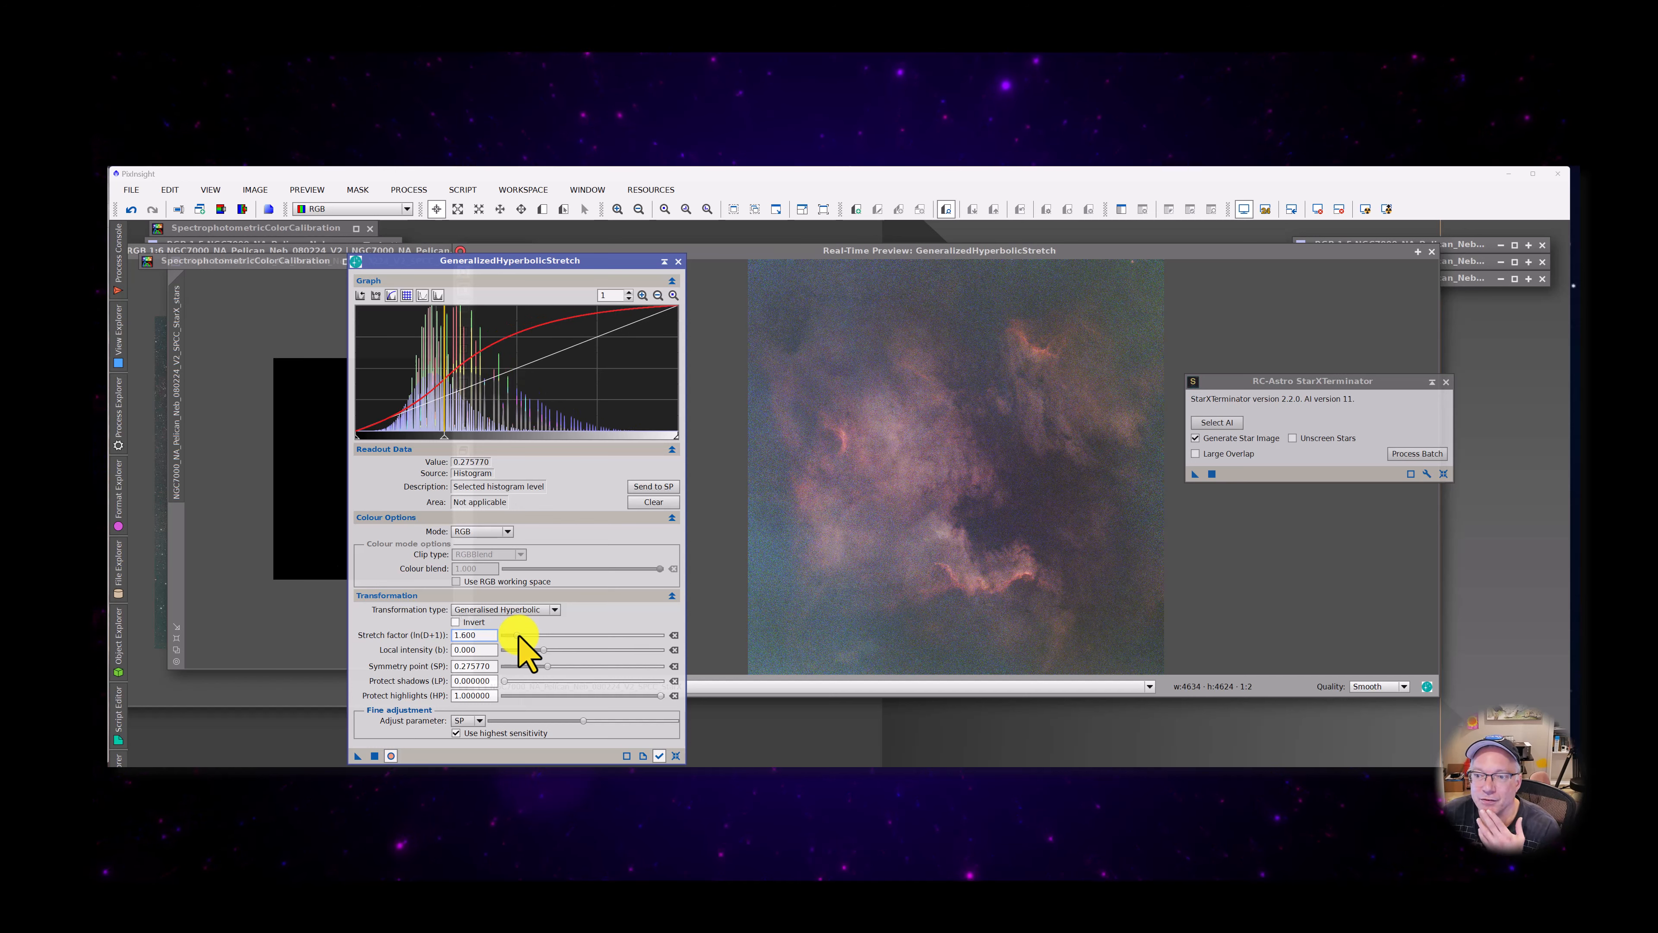
scroll(518, 633, "down", 3)
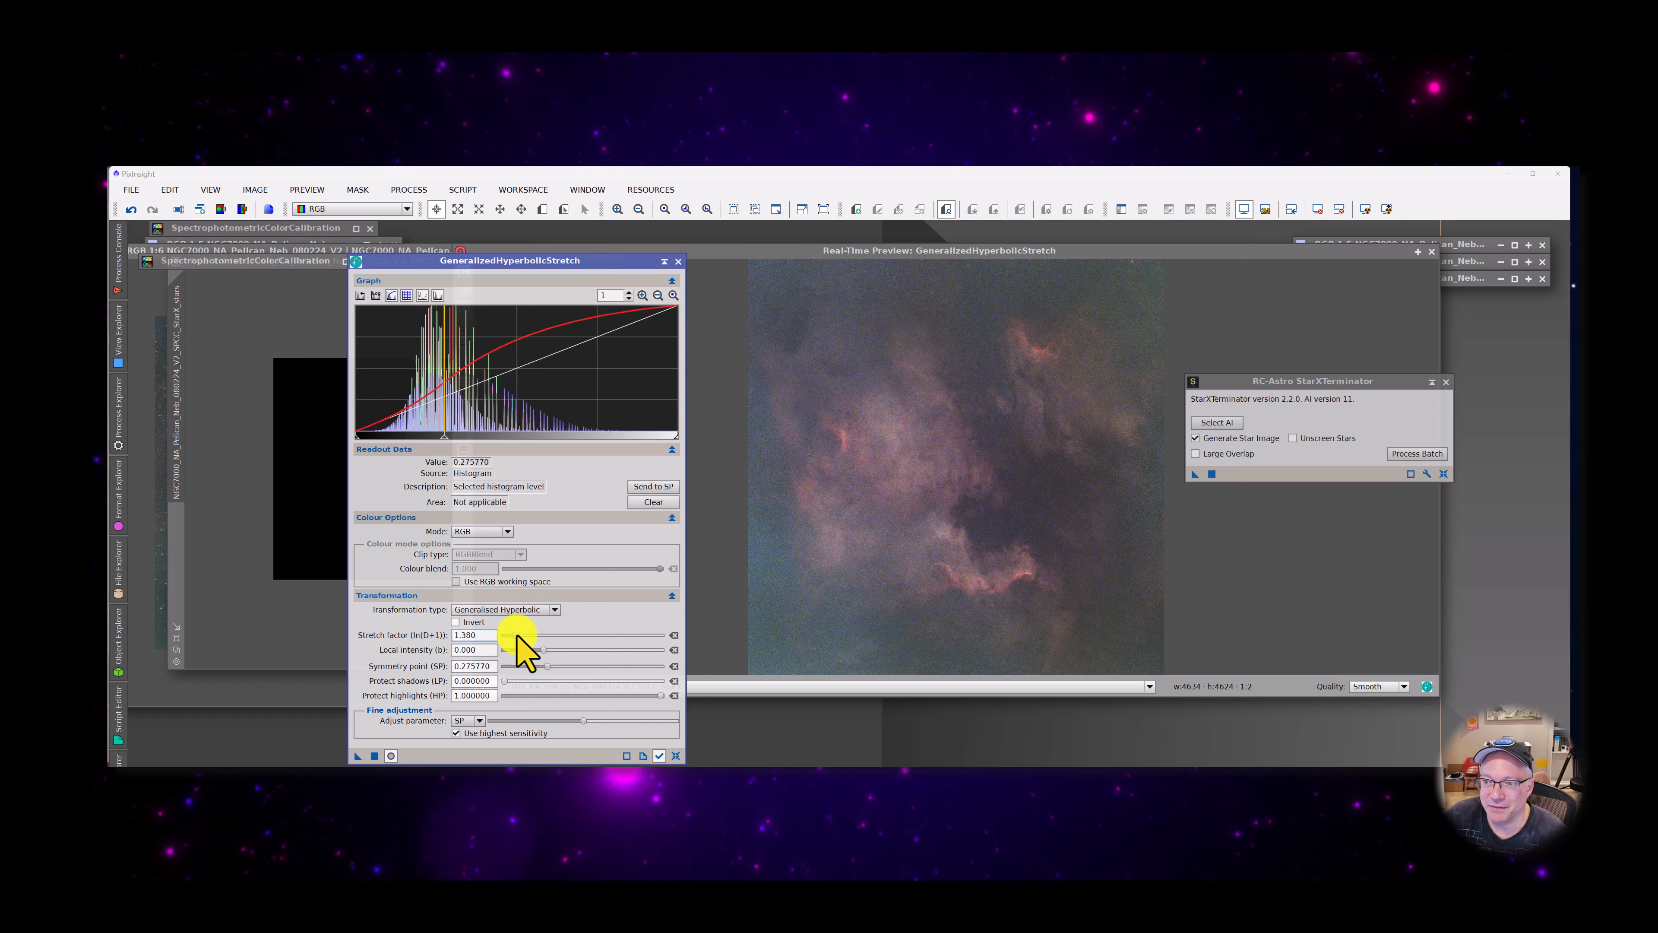
scroll(517, 635, "down", 2)
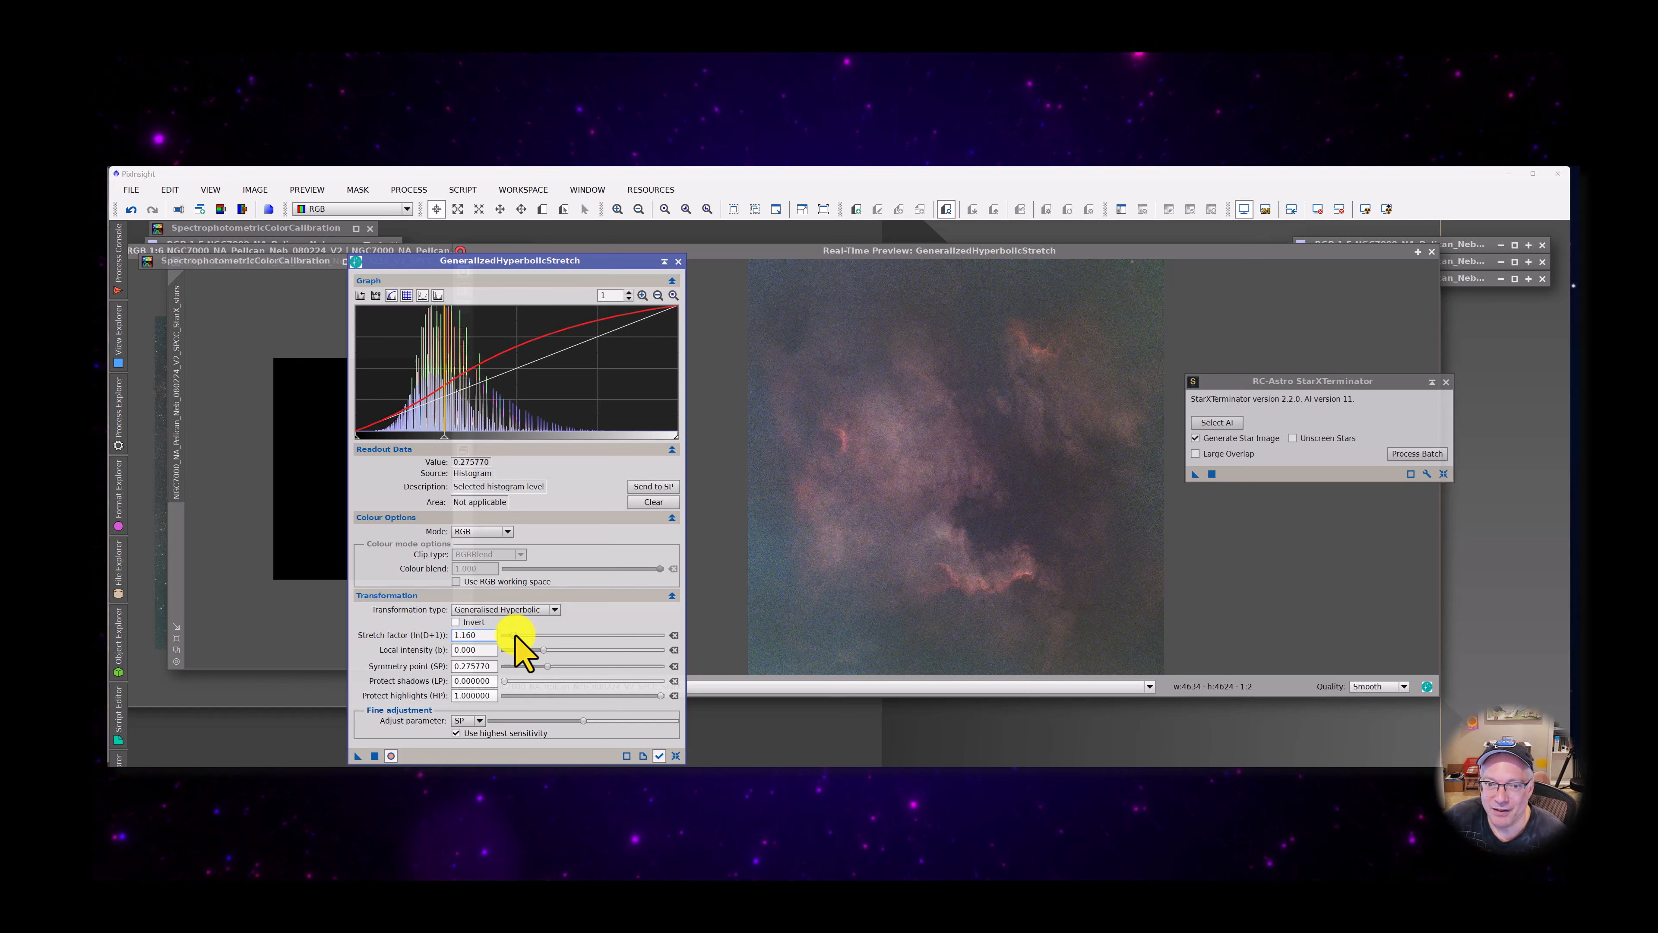
scroll(517, 635, "down", 1)
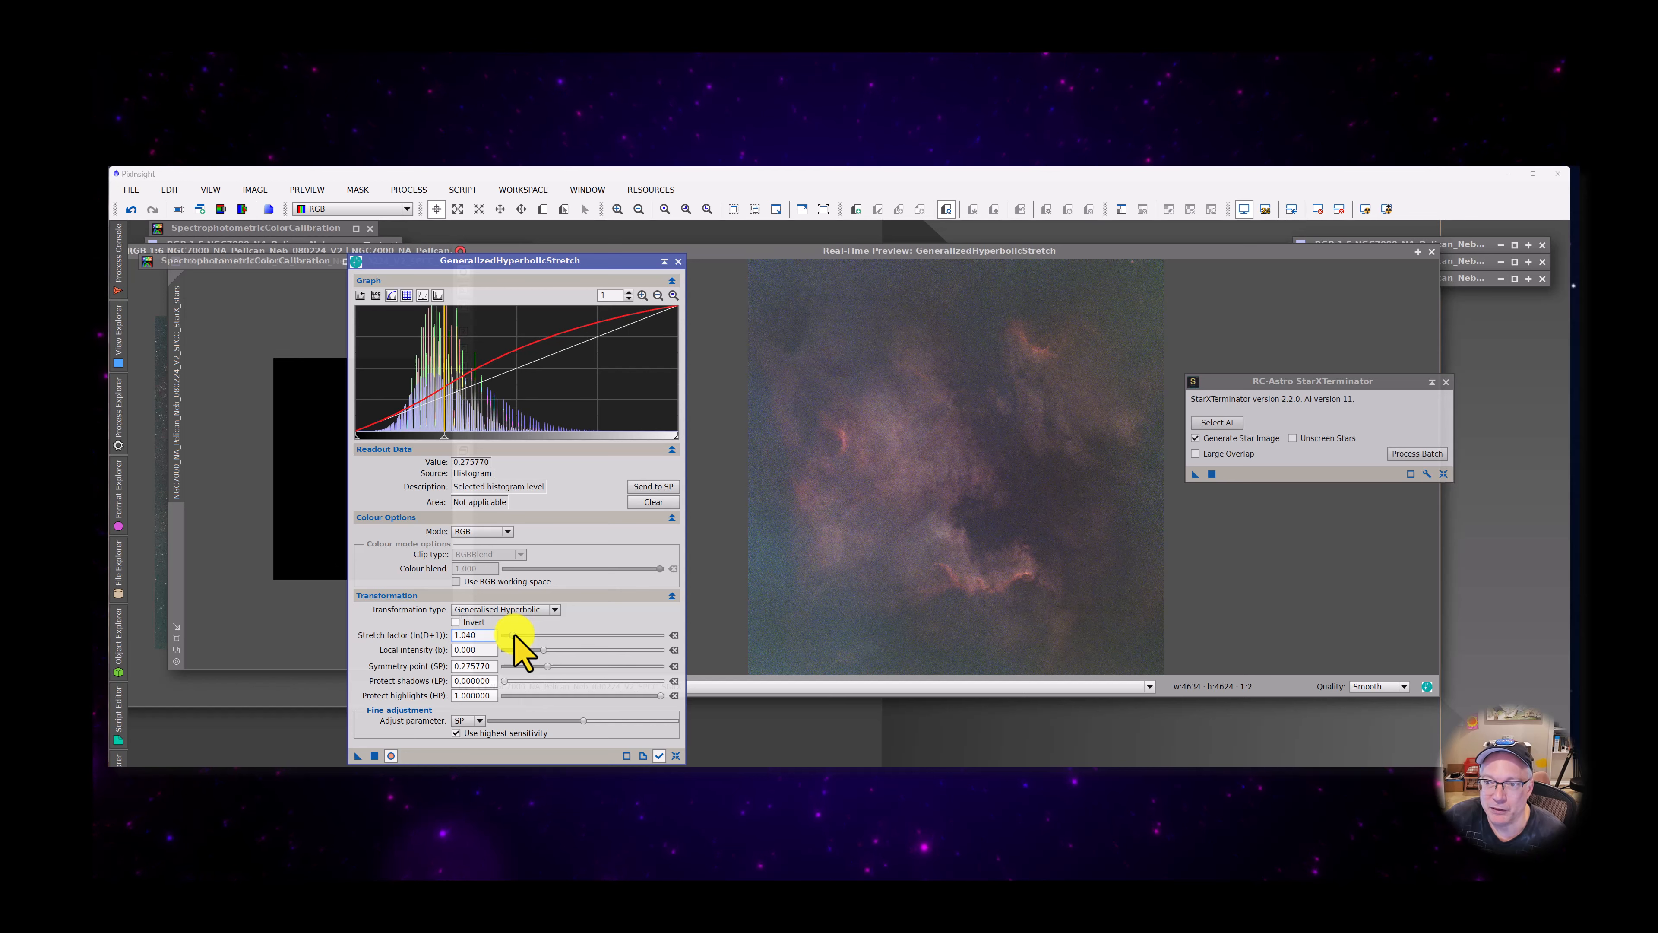
scroll(516, 637, "down", 3)
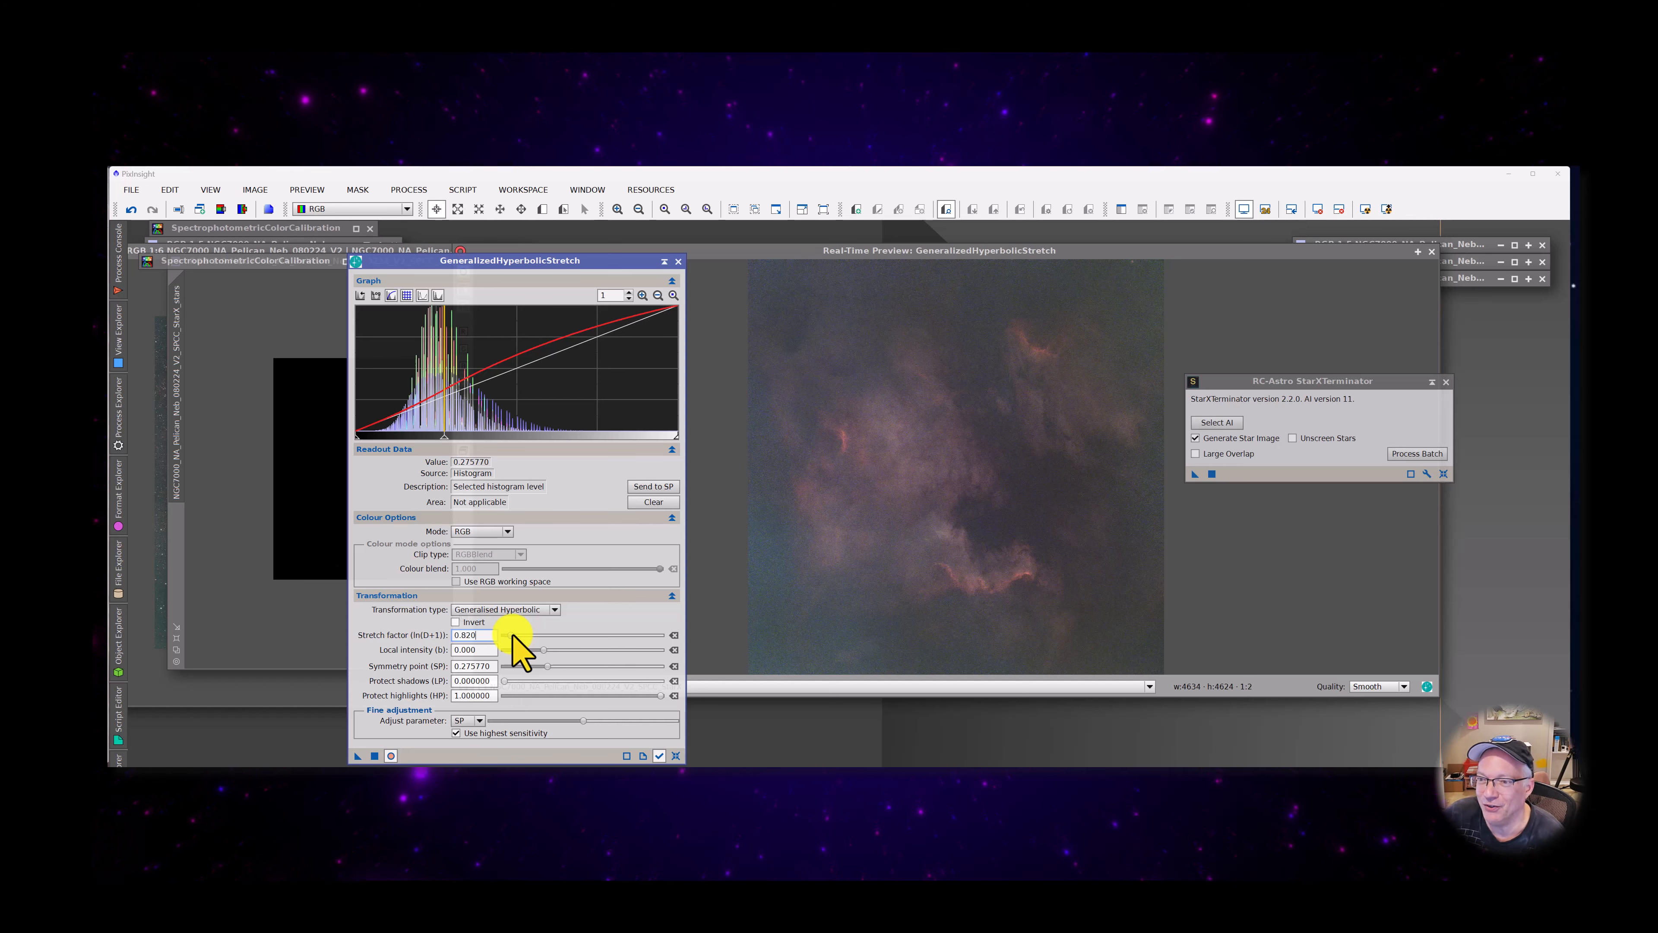
scroll(514, 637, "down", 4)
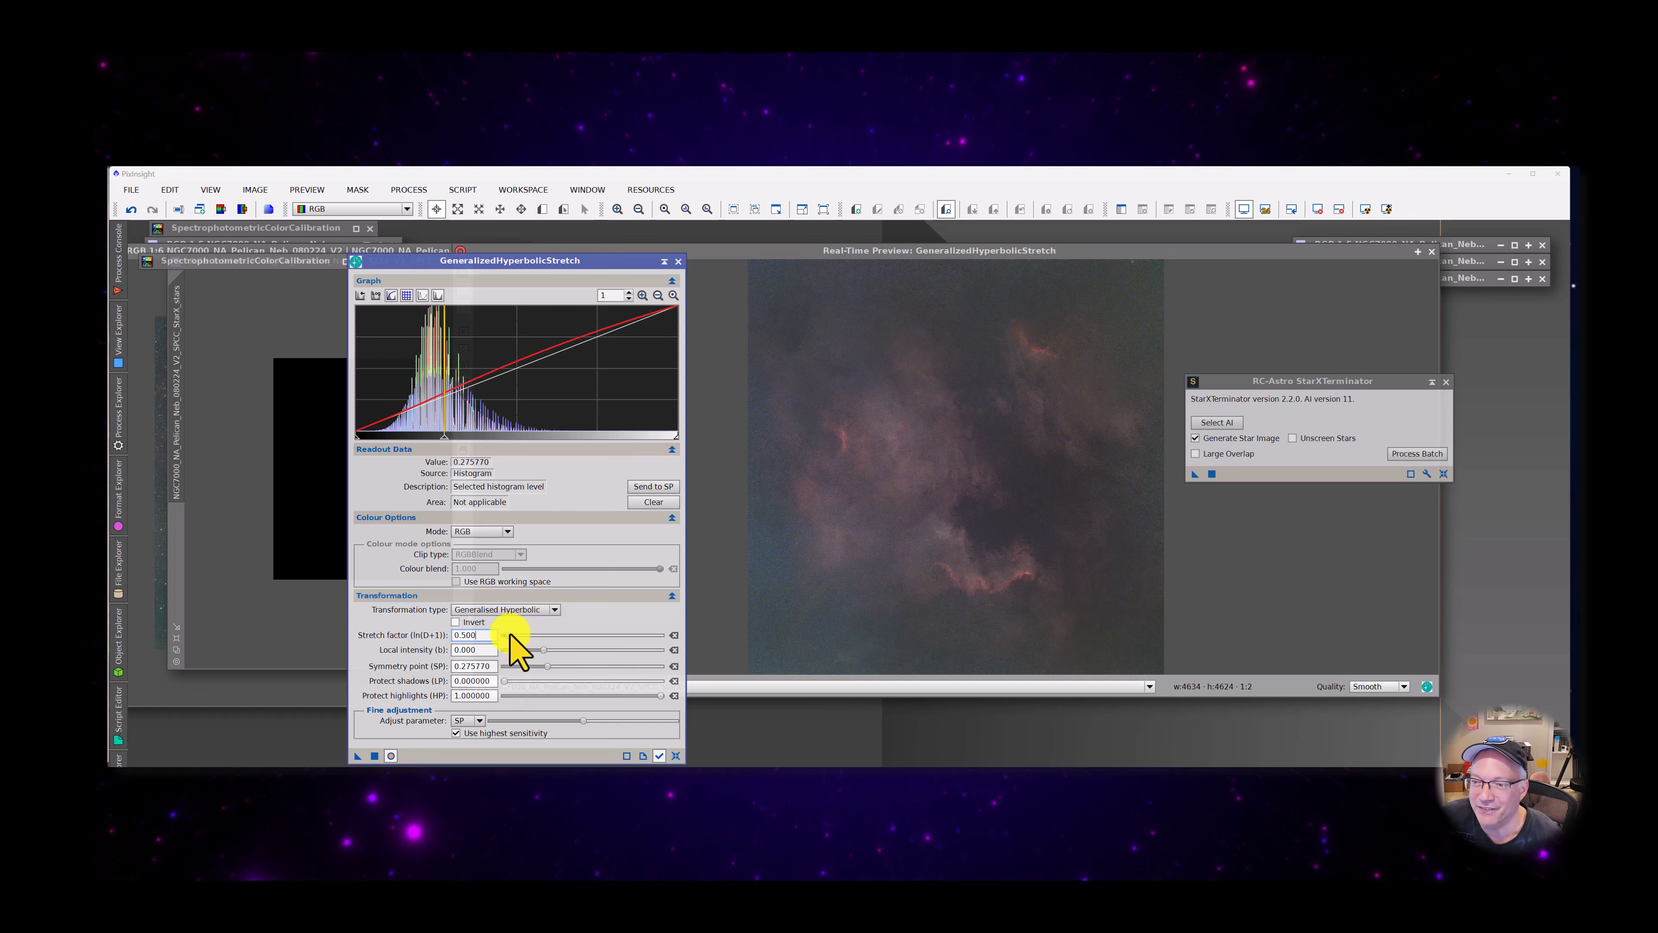
scroll(514, 637, "up", 3)
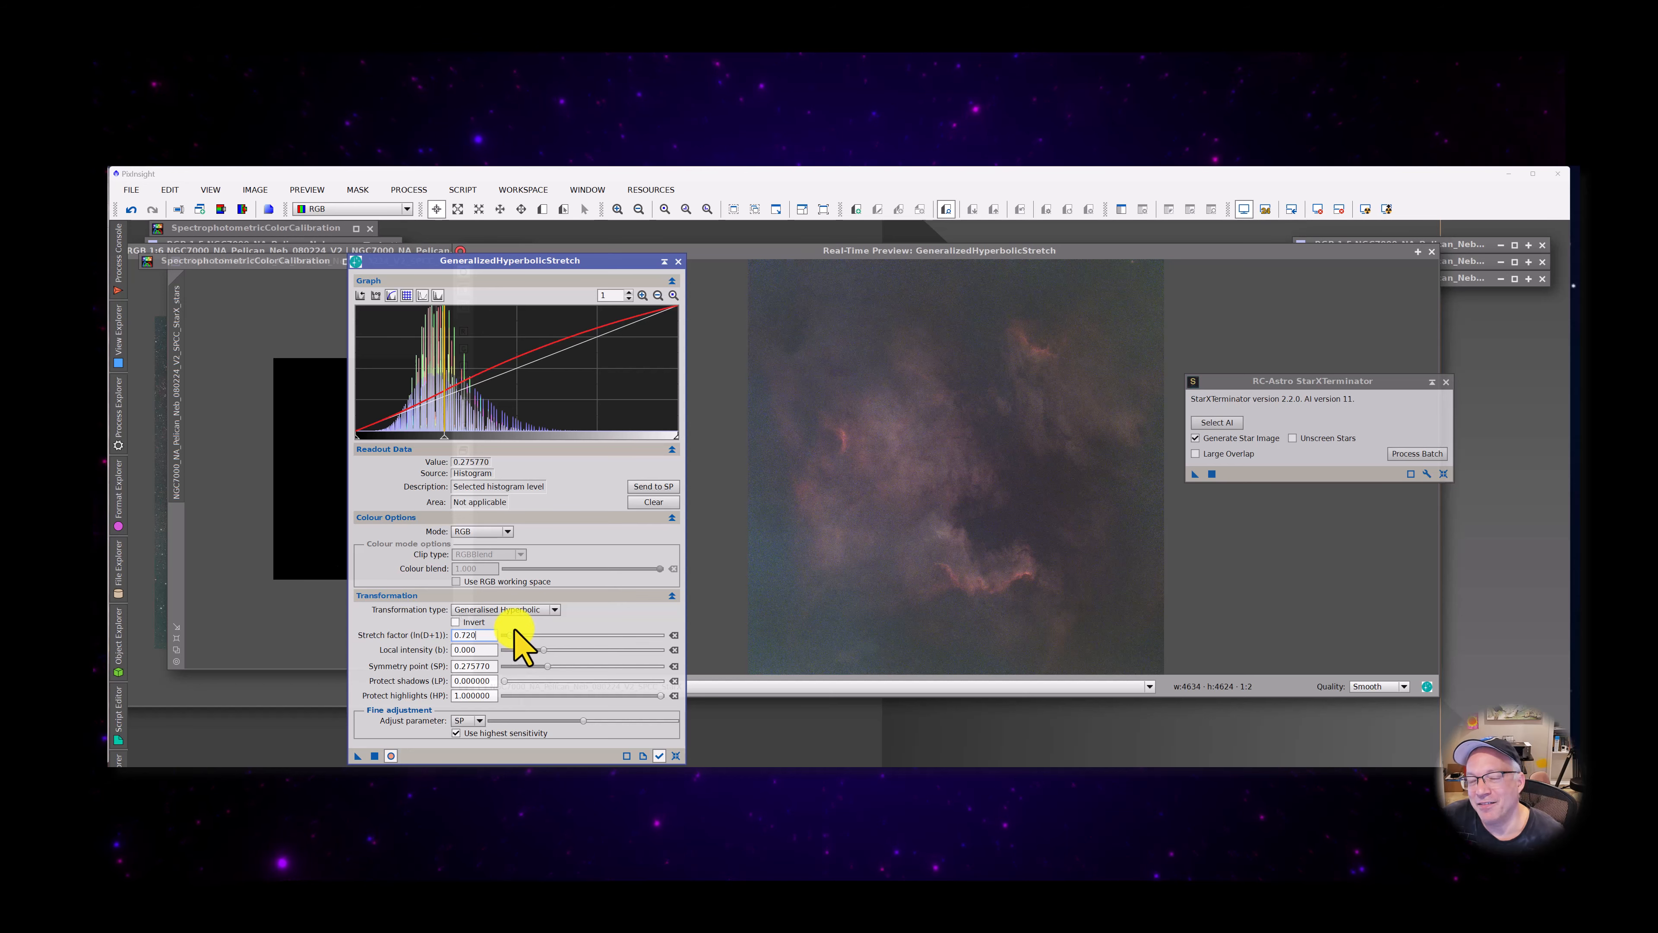
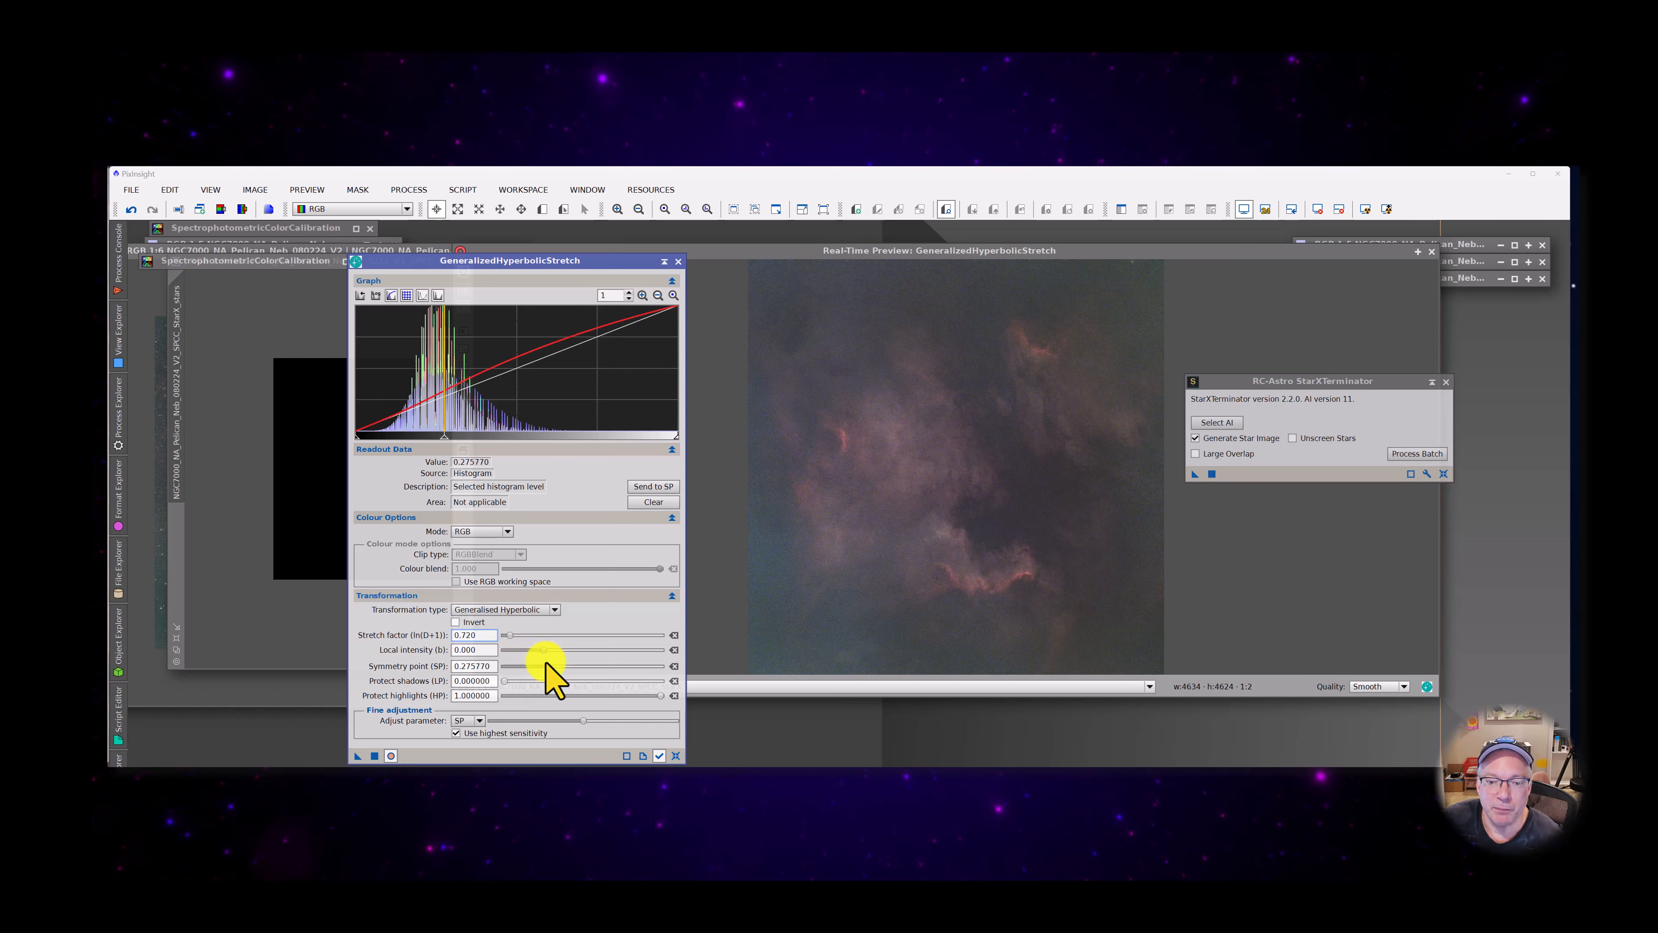
Try a symmetry point of 0.46, set it to 0.36, apply the stretch to the starless image, and turn off its real-time preview
mouse_move(547, 667)
left_mouse_down()
mouse_move(531, 667)
mouse_move(583, 666)
mouse_move(558, 660)
left_mouse_up()
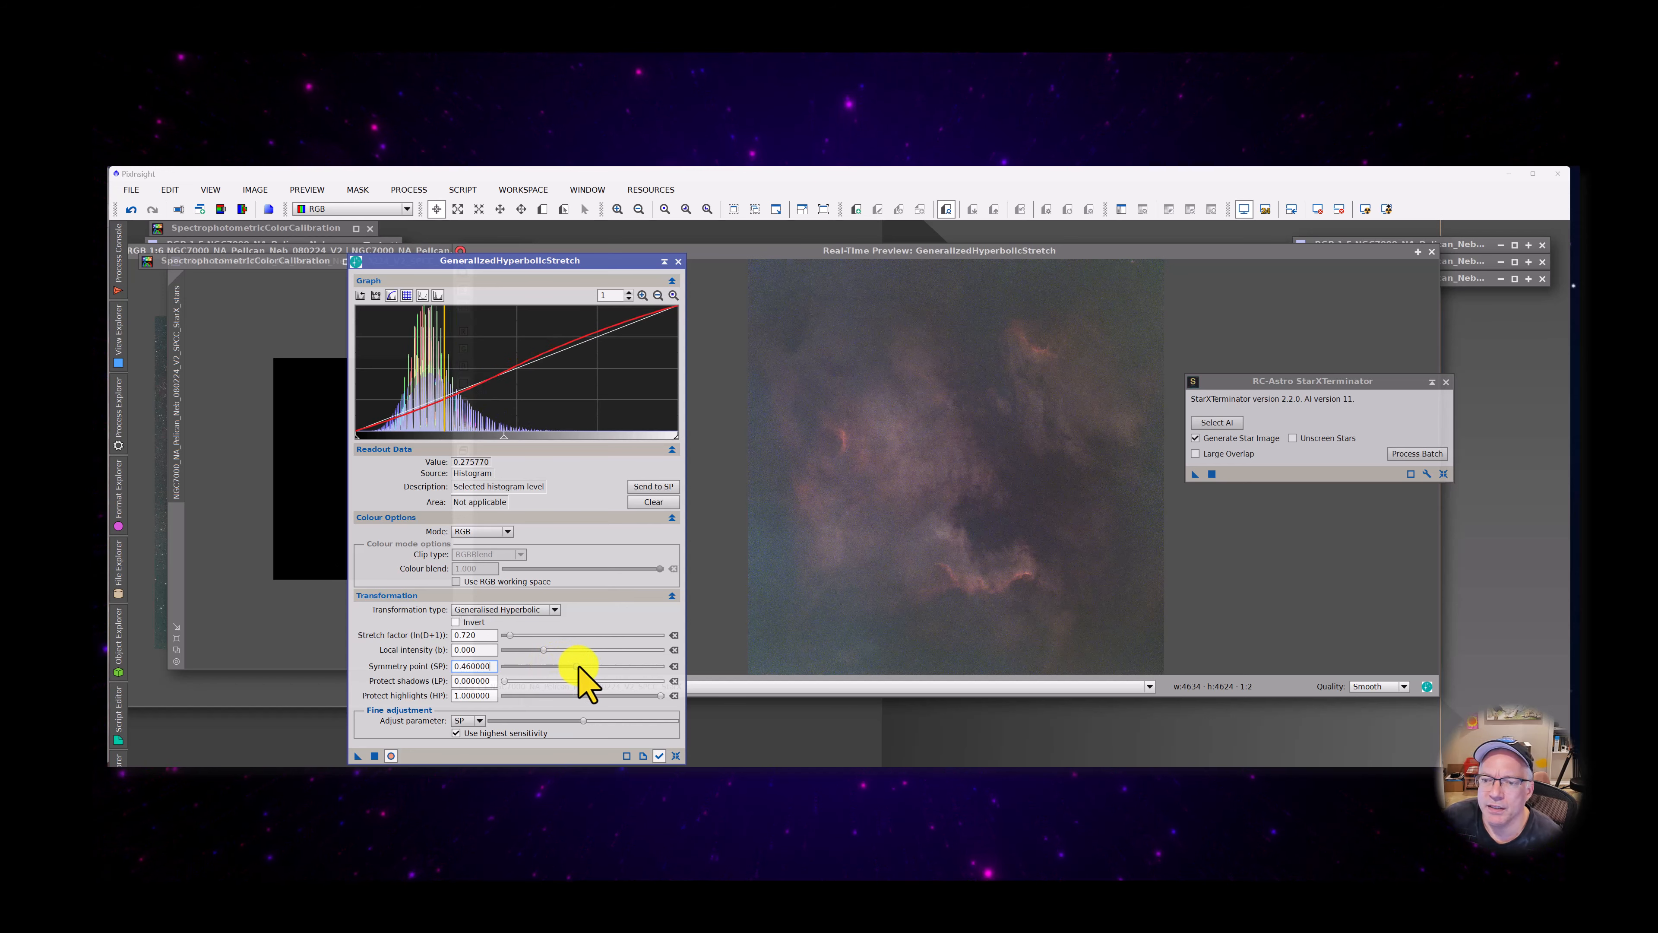
mouse_move(578, 665)
left_mouse_down()
mouse_move(595, 665)
mouse_move(560, 665)
left_mouse_up()
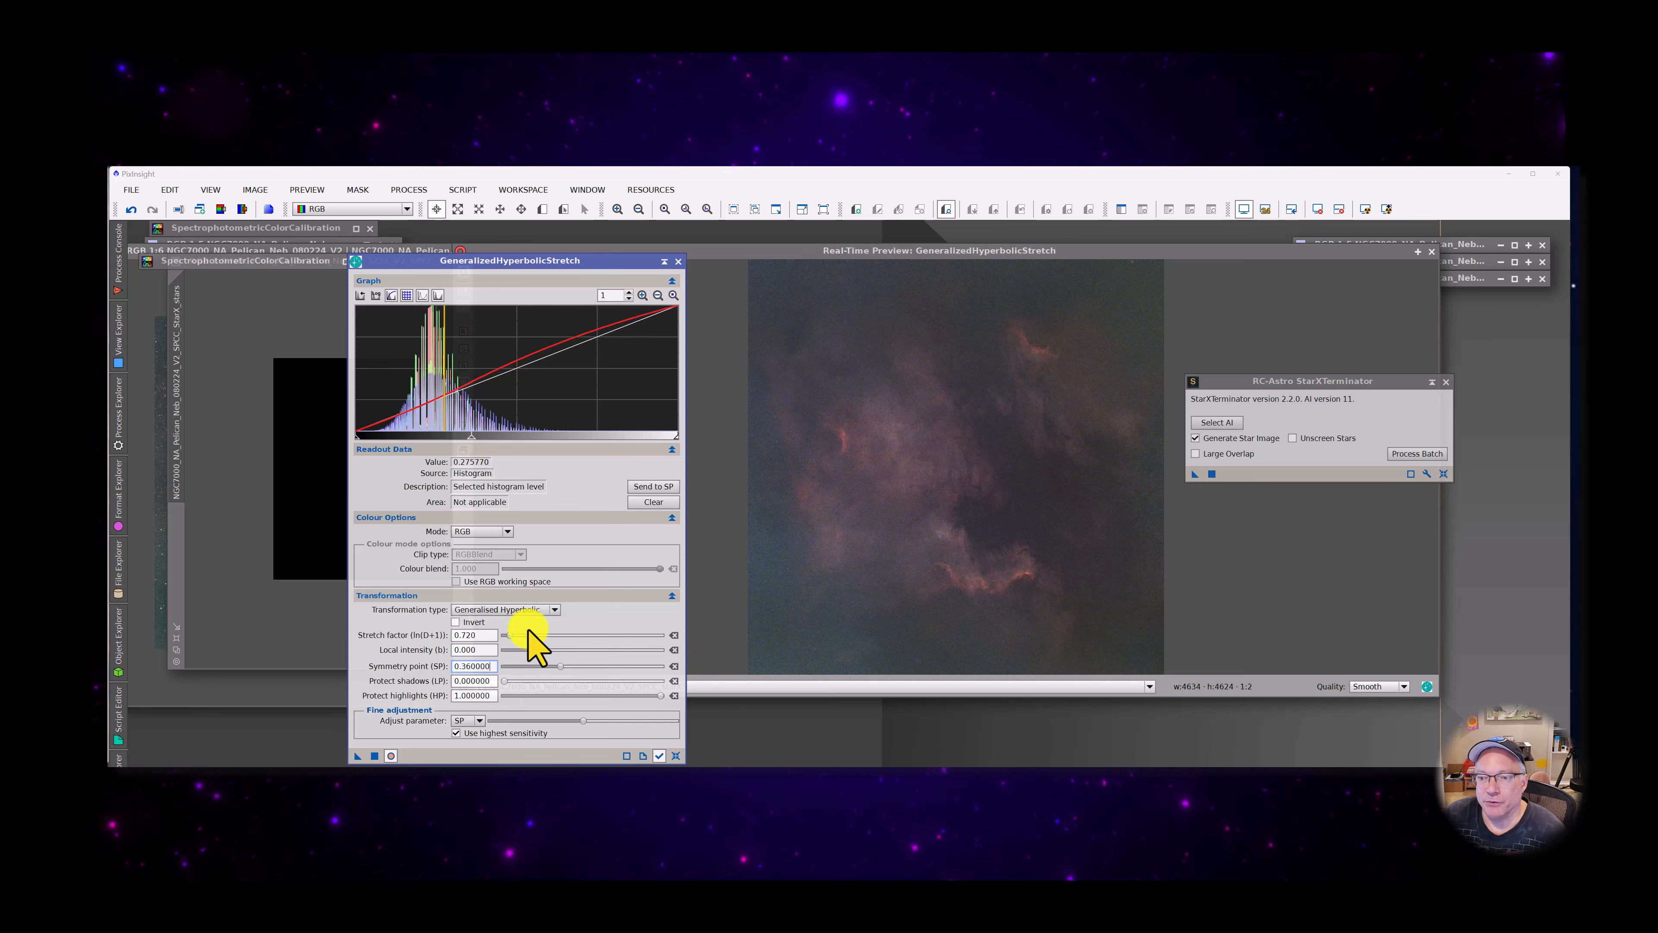
left_click(377, 756)
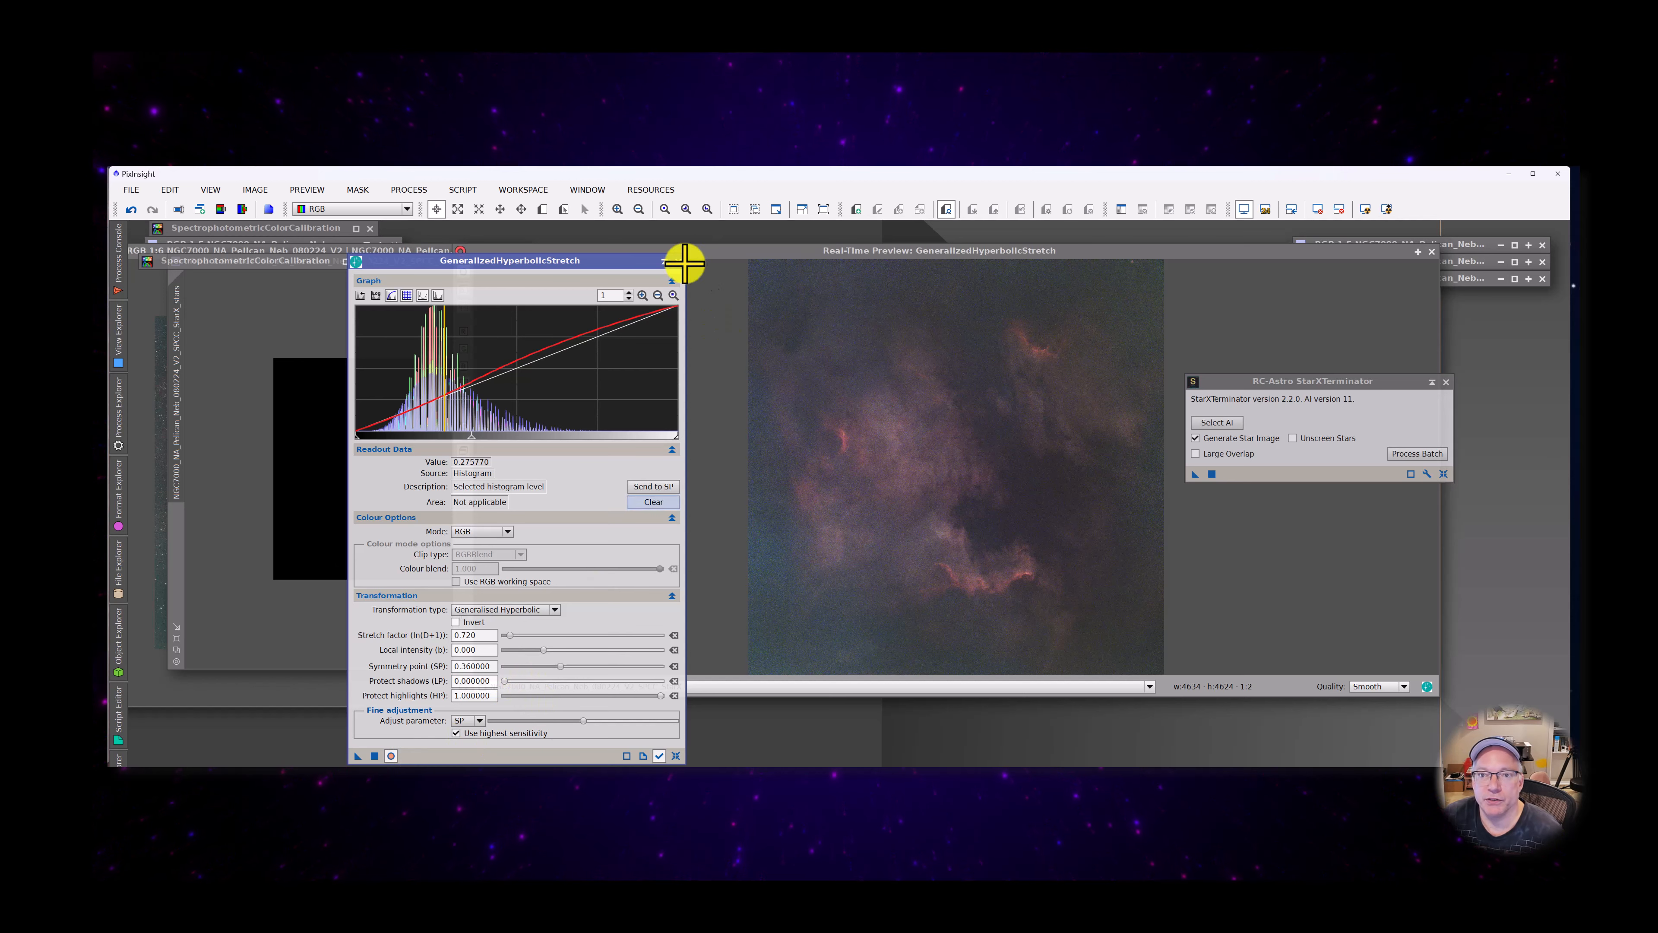
left_click(391, 757)
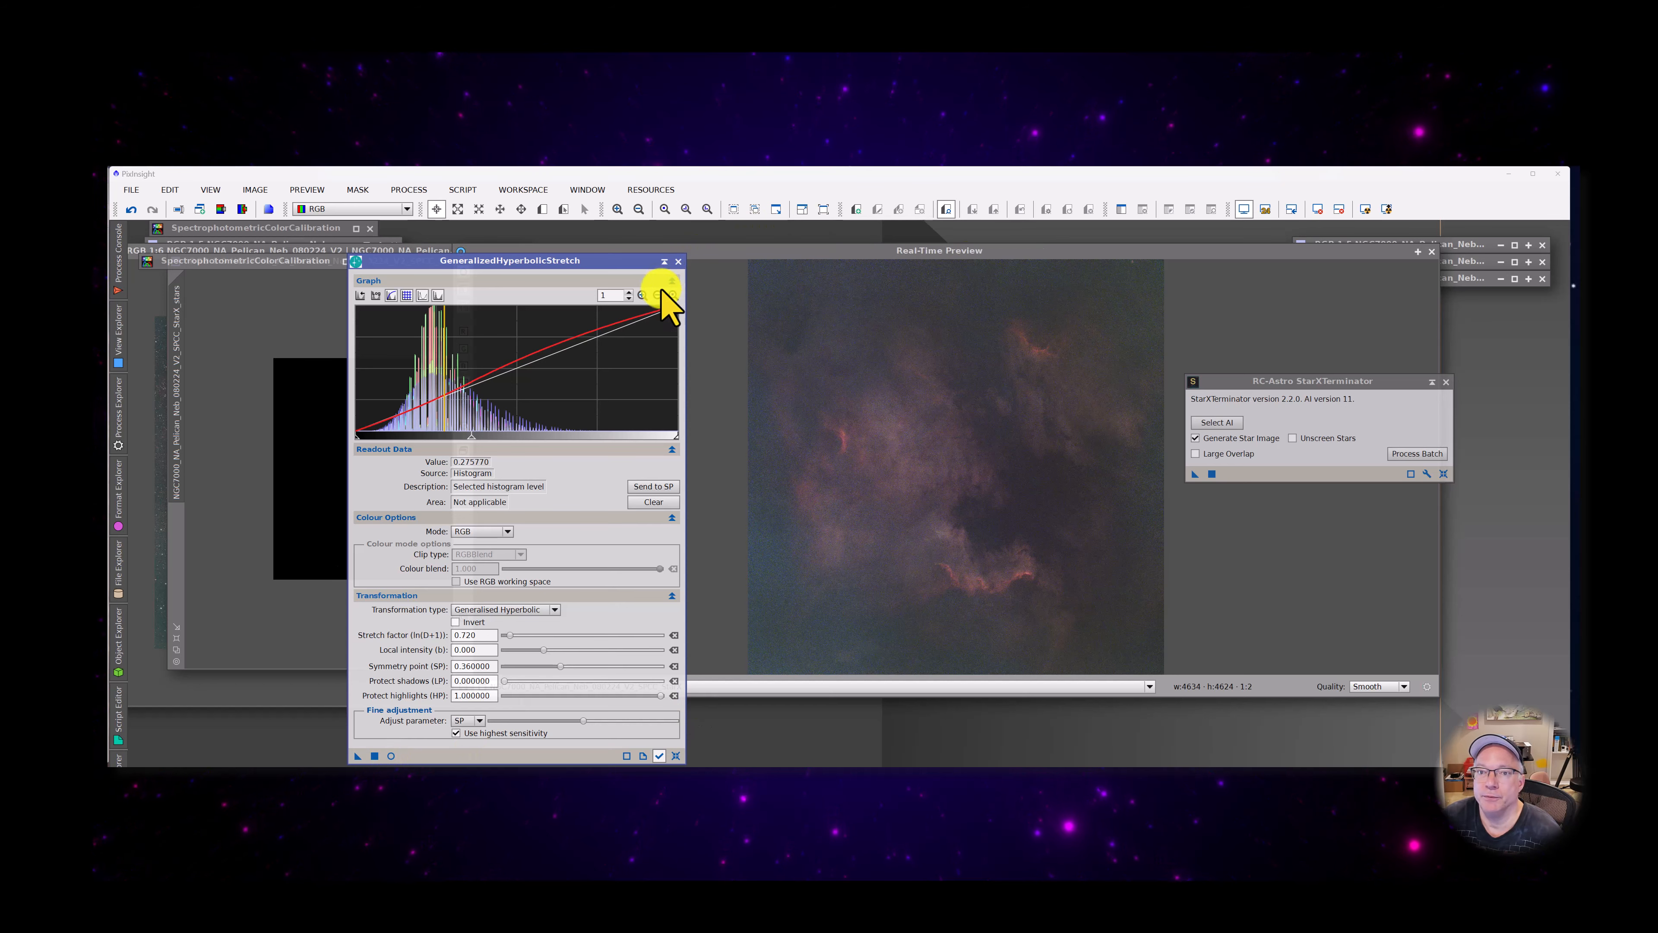
Collapse GeneralizedHyperbolicStretch and StarXTerminator, park both beneath the other collapsed processes, and move the Real-Time Preview window clear of them
left_click(665, 262)
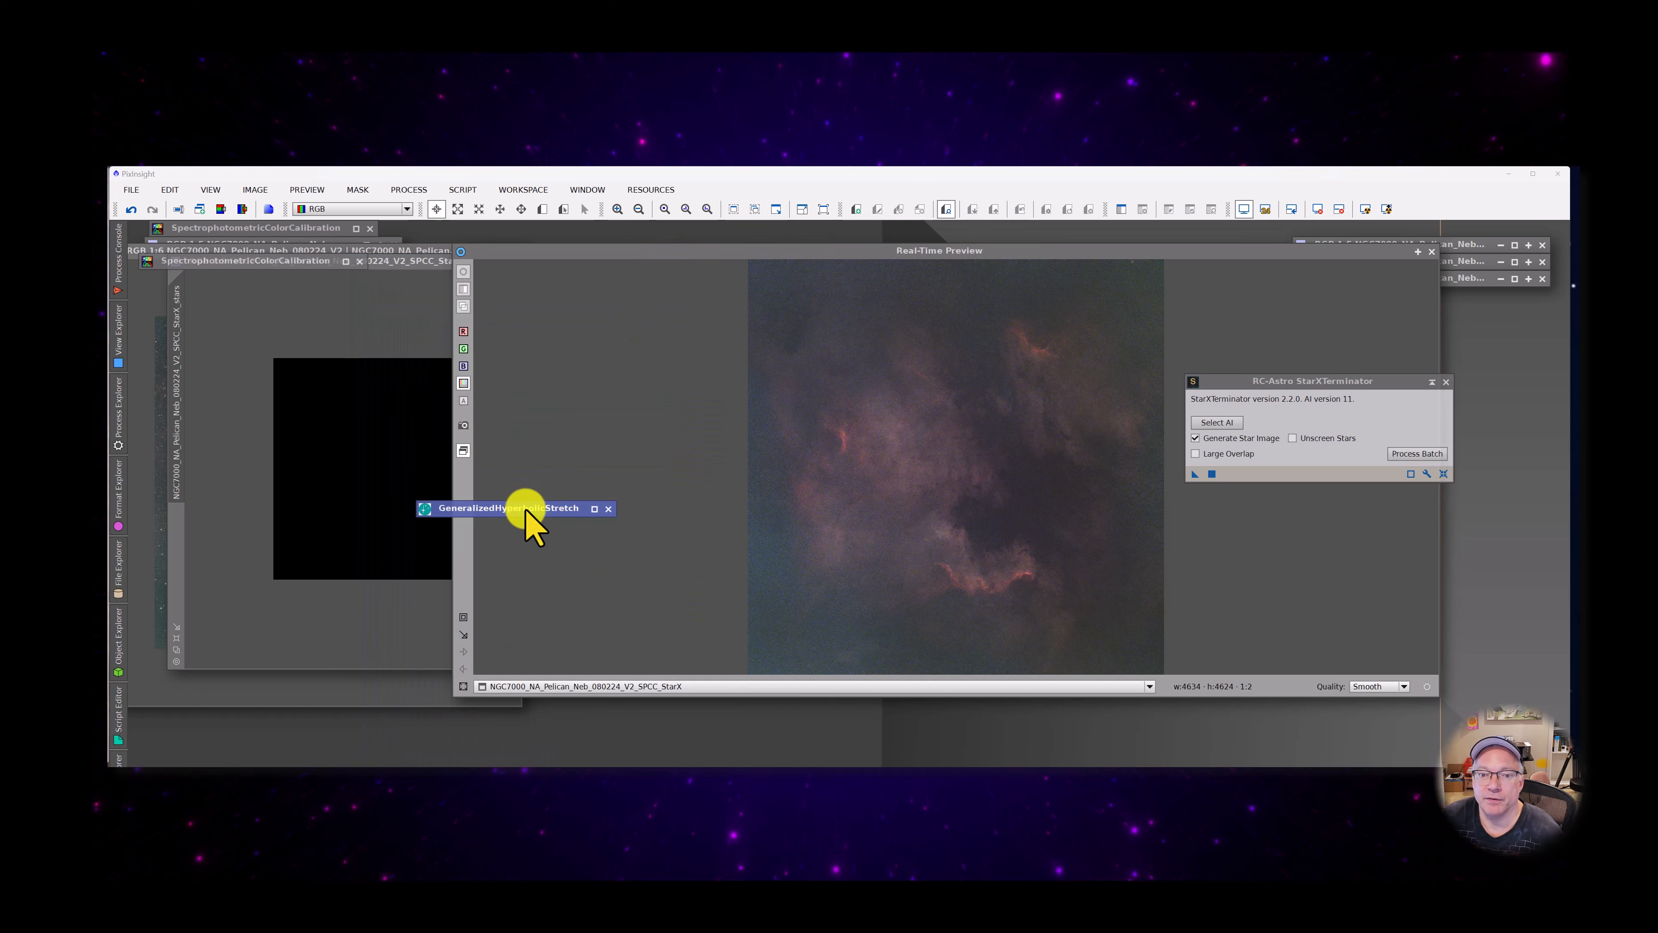
left_click_drag(529, 507, 236, 278)
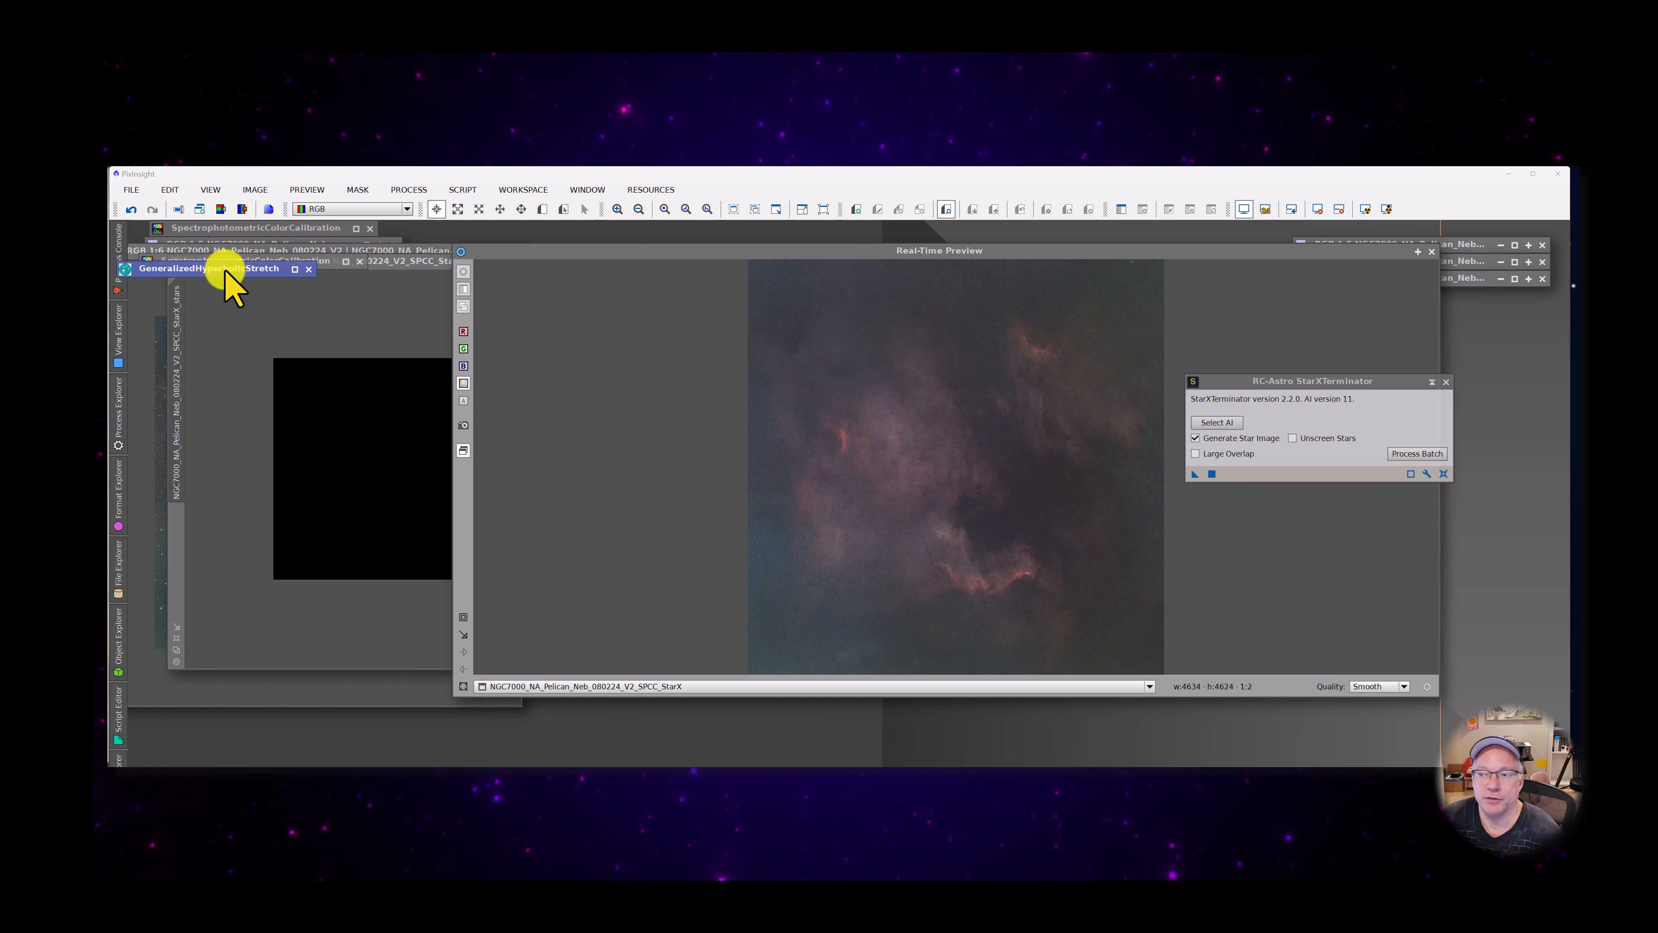
left_click(1431, 382)
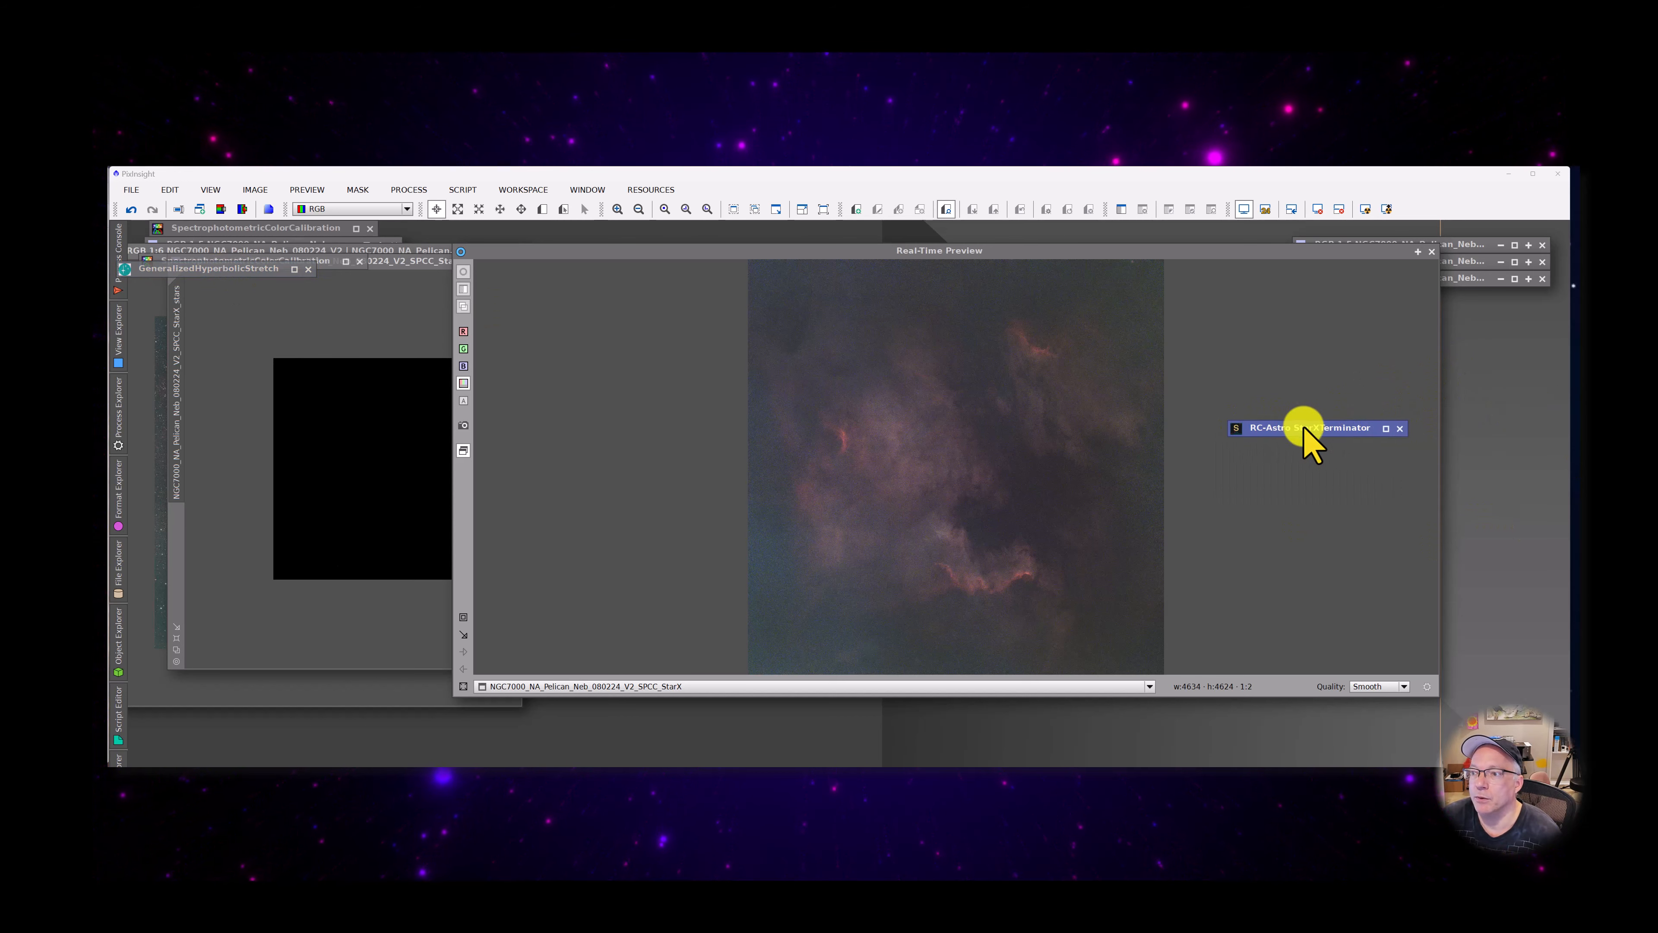
left_click_drag(1303, 428, 193, 281)
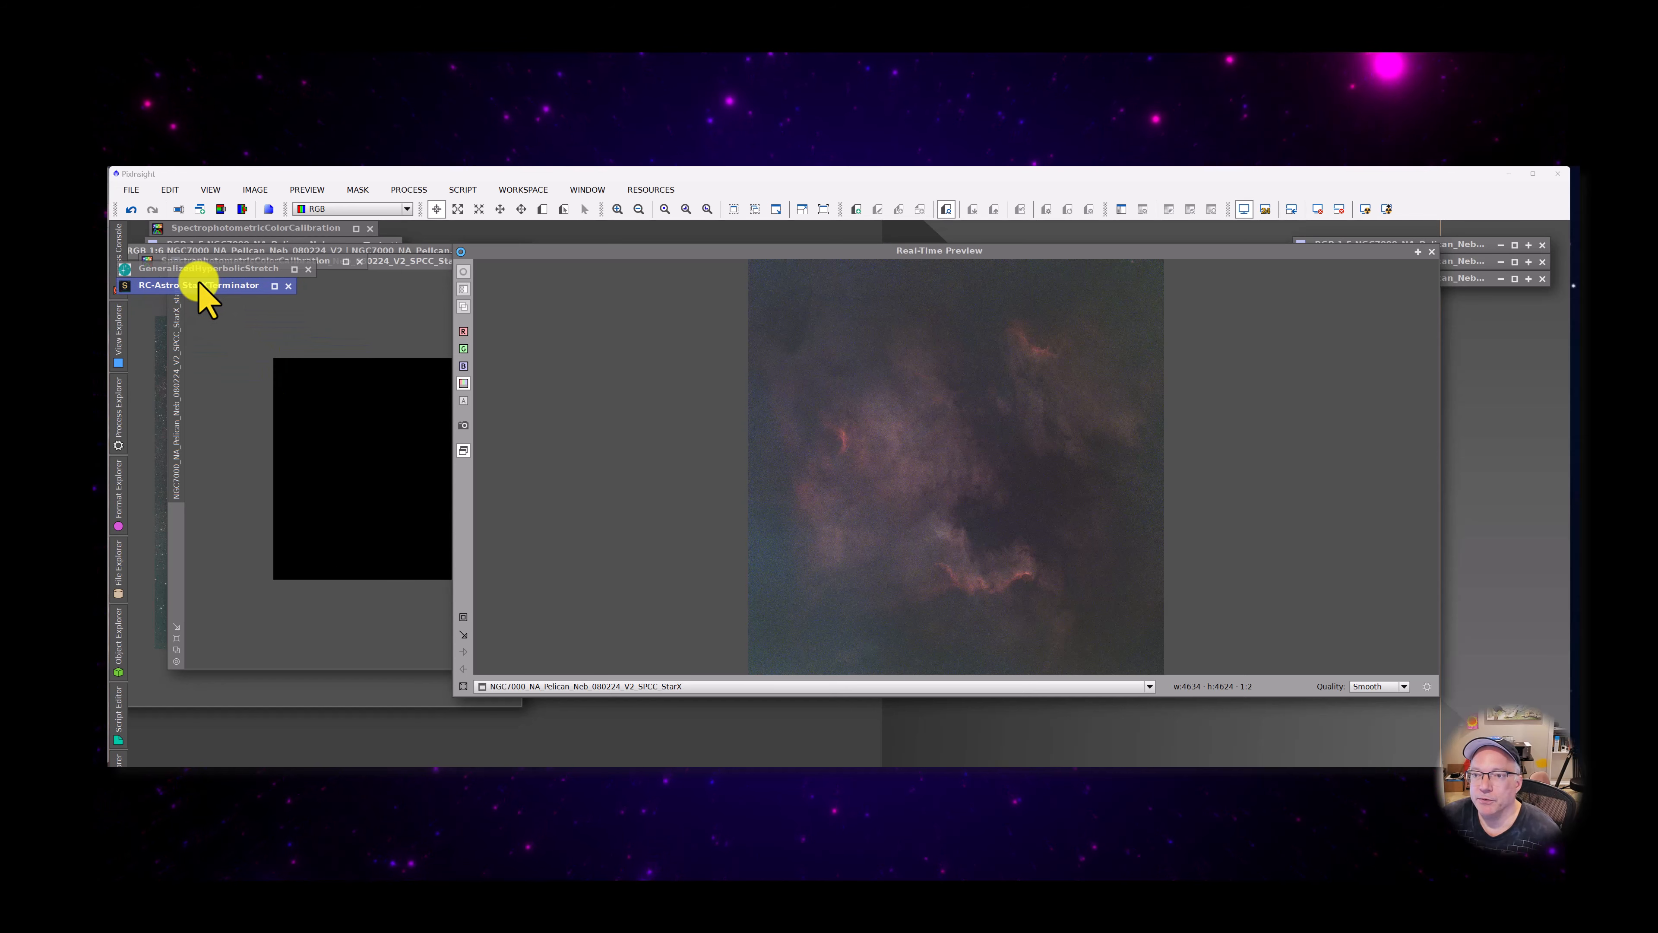
left_click_drag(667, 252, 752, 279)
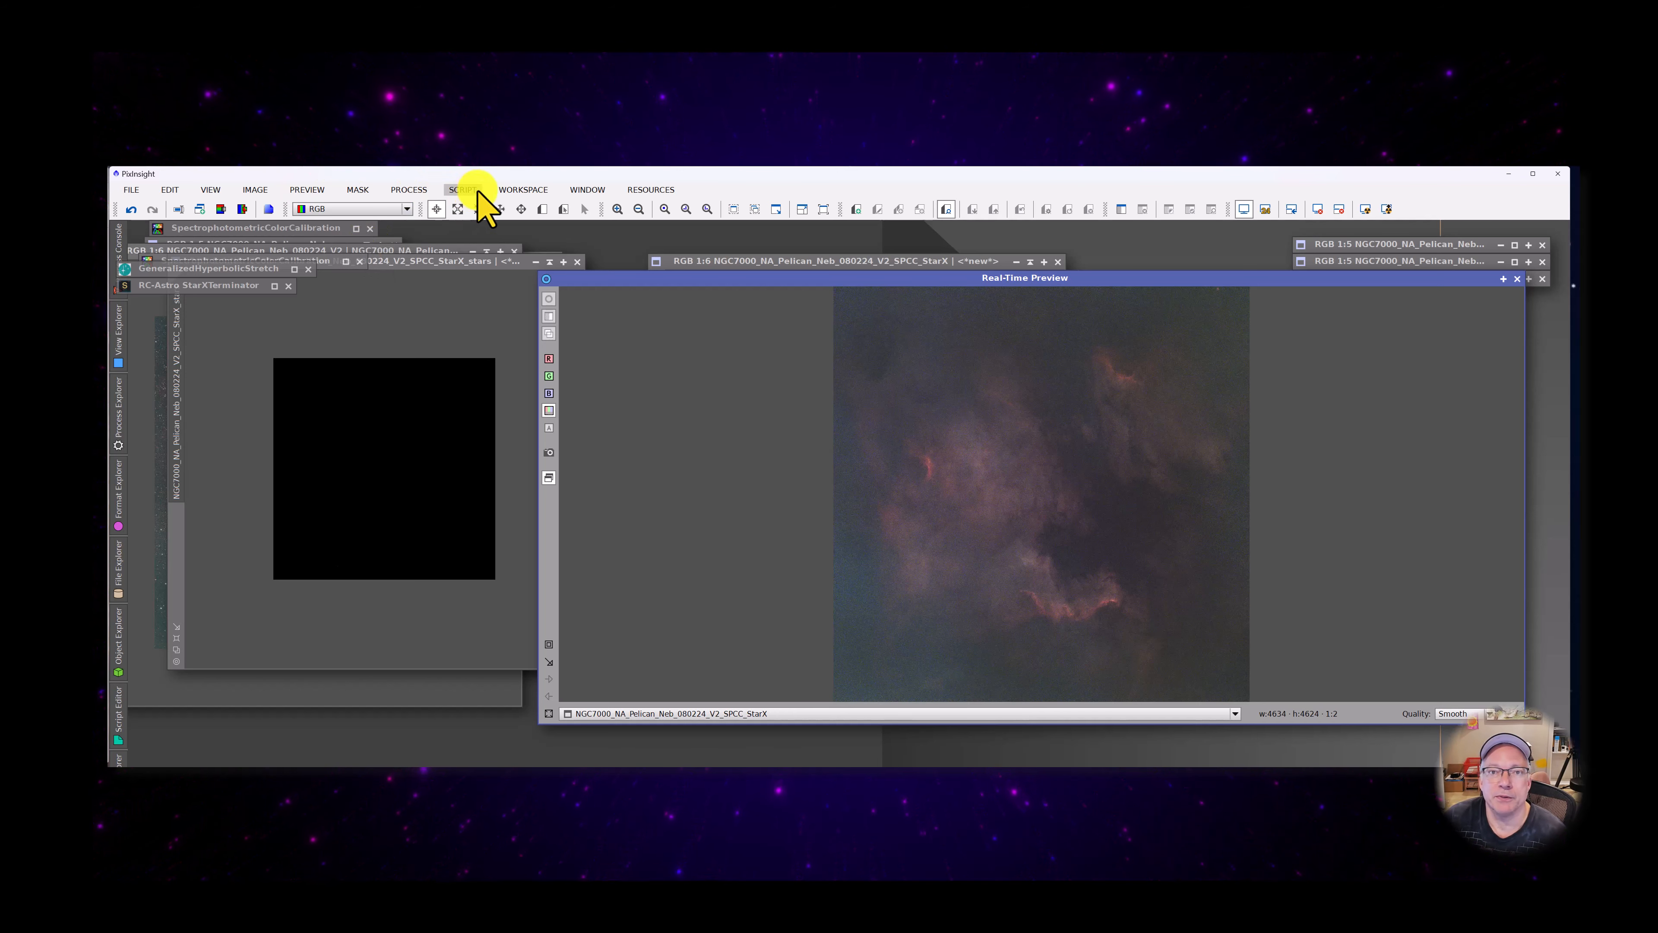
Open the CurvesTransformation process beside the starless image and start its real-time preview
left_click(416, 191)
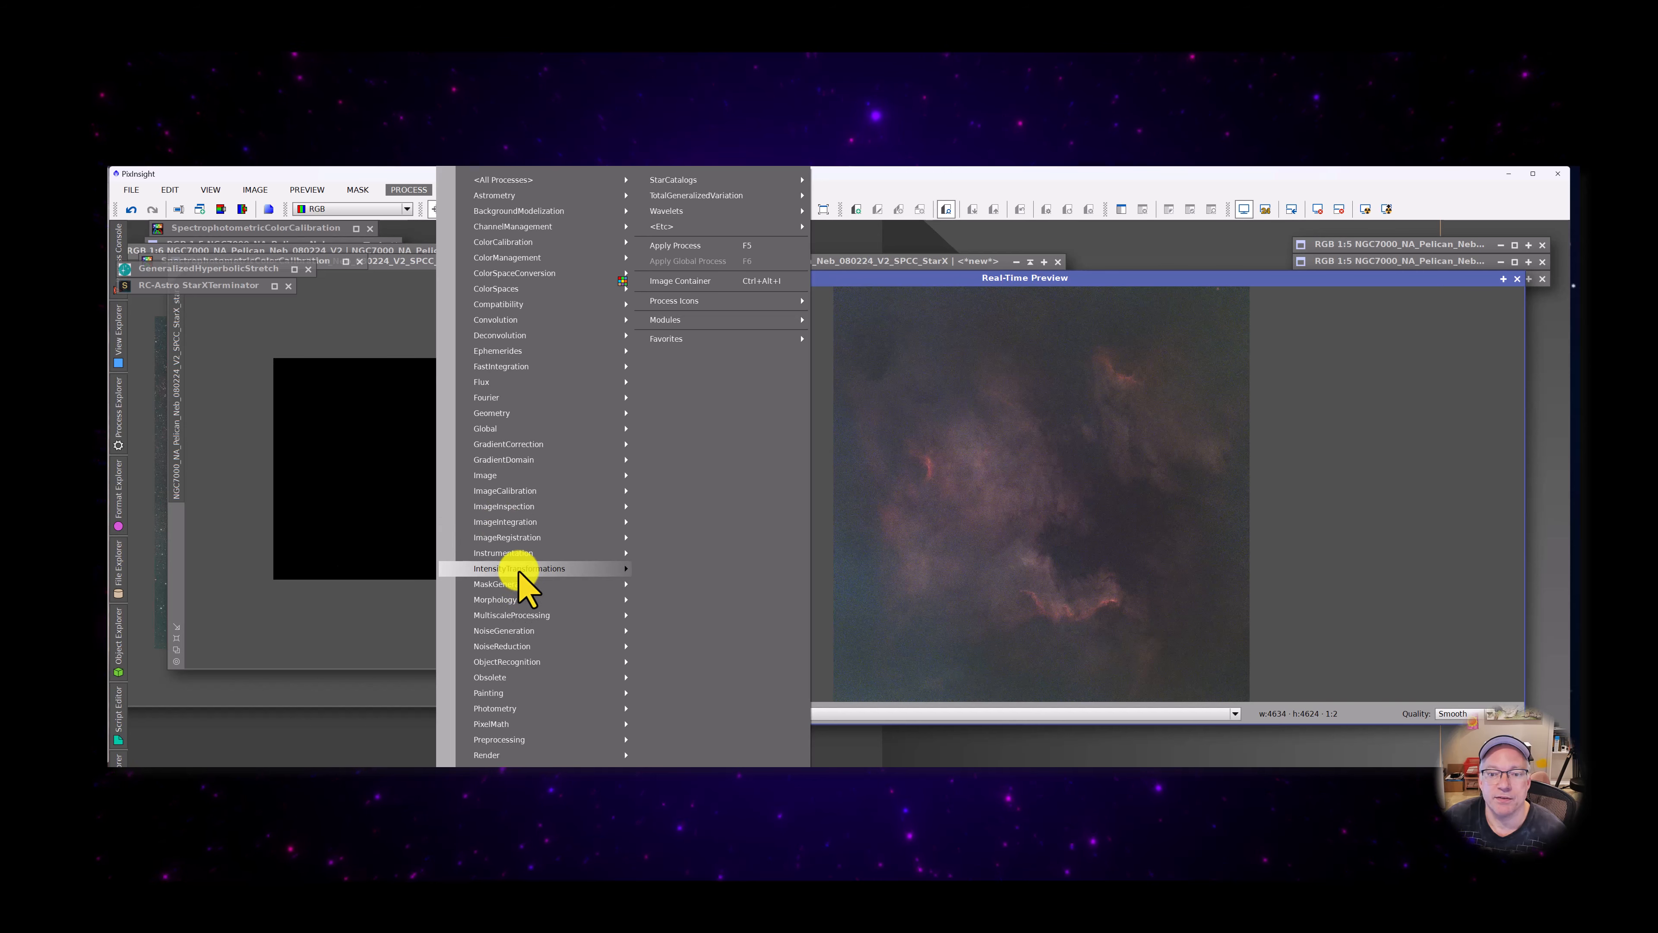
mouse_move(548, 569)
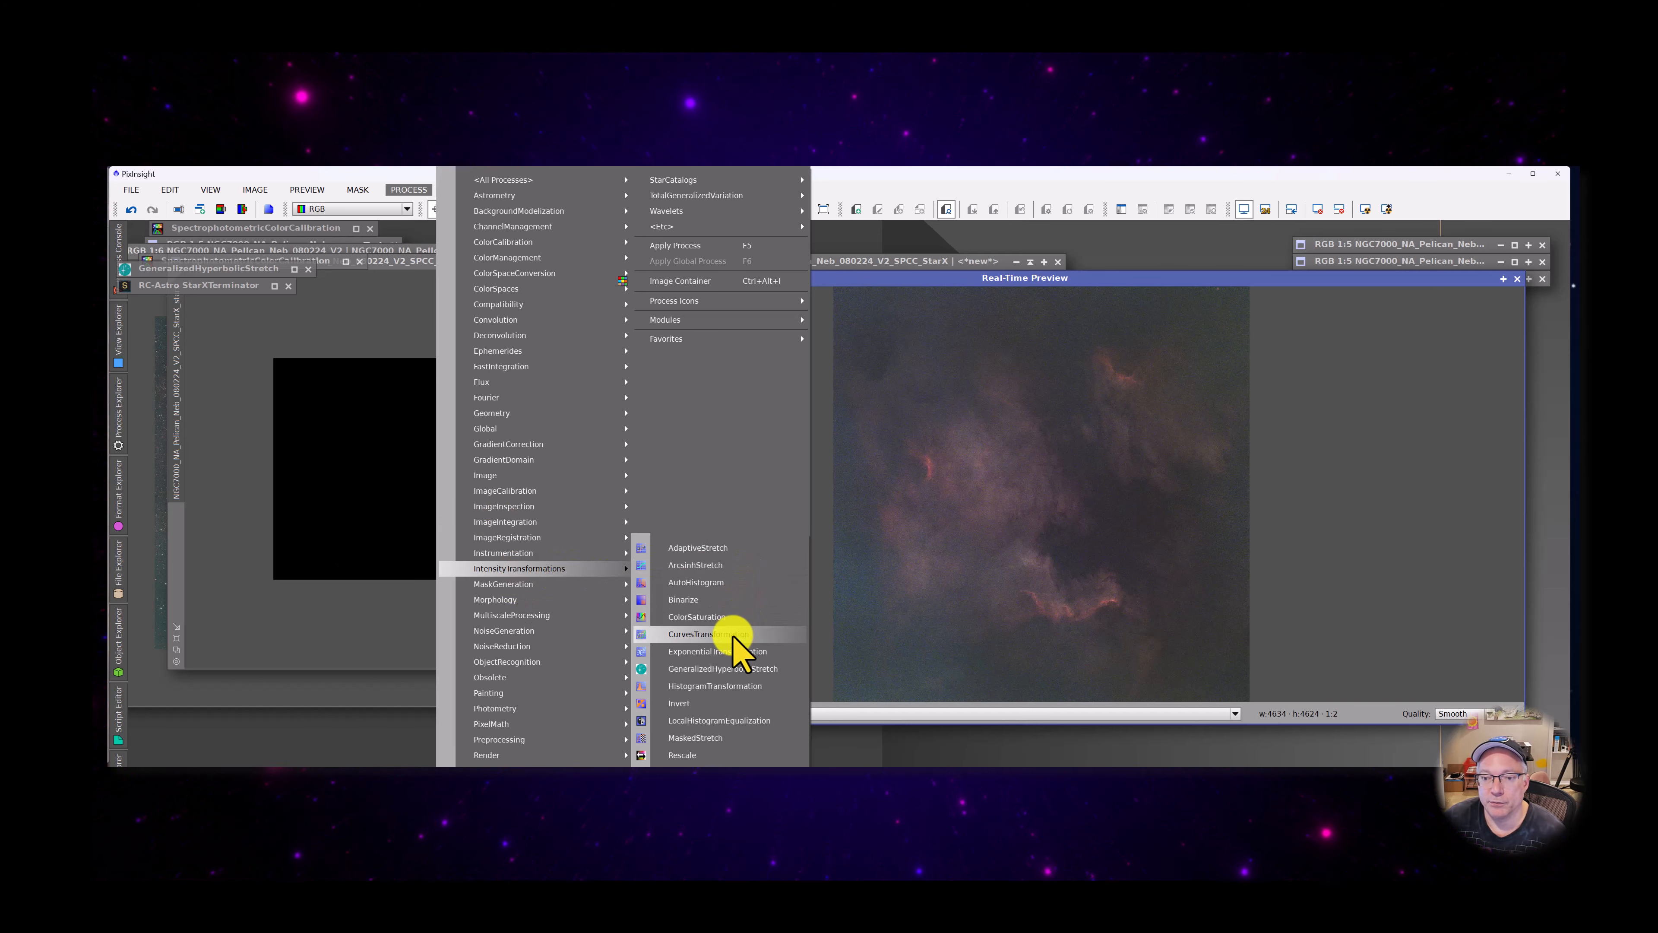
left_click(709, 634)
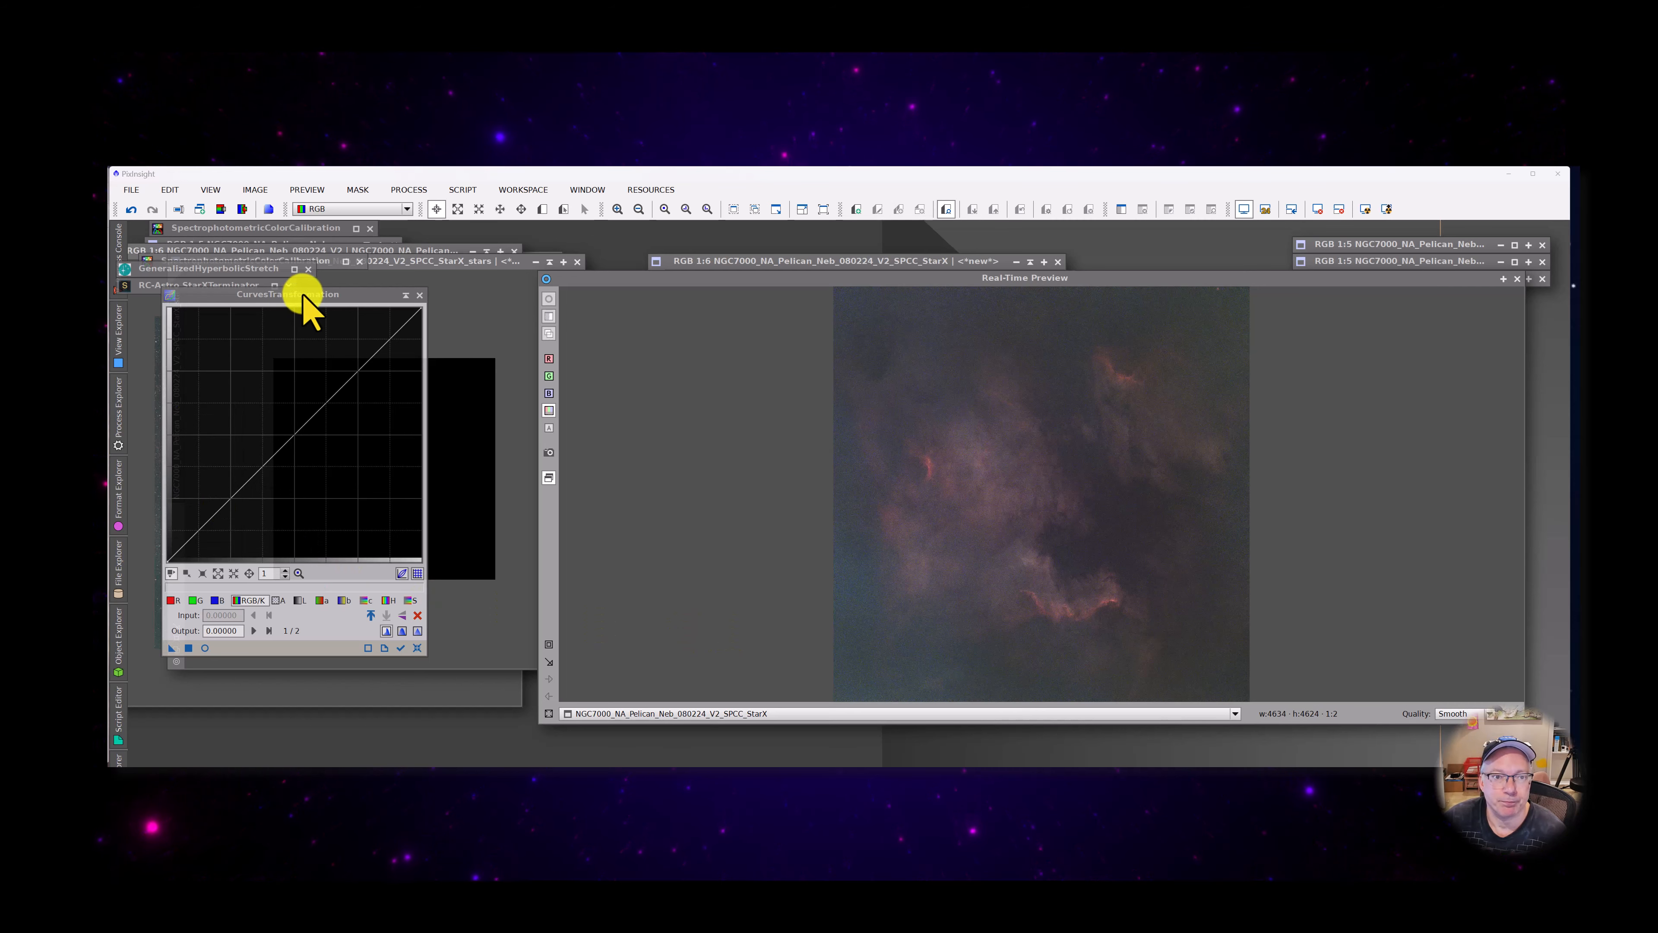
left_click_drag(302, 293, 325, 323)
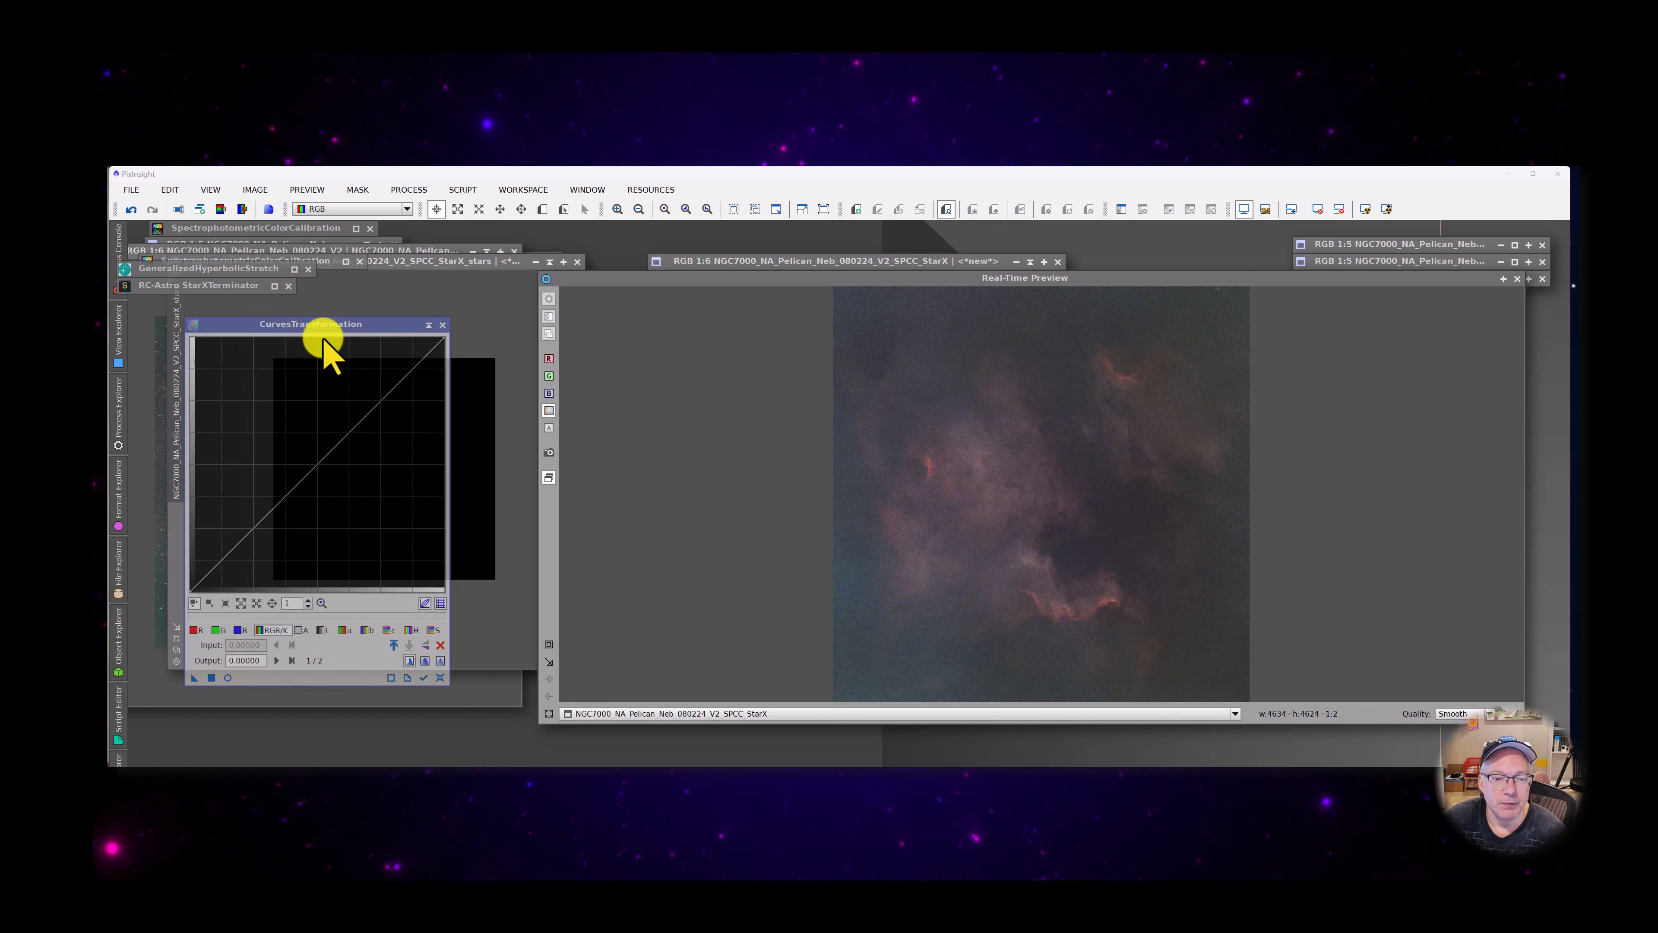
left_click(228, 677)
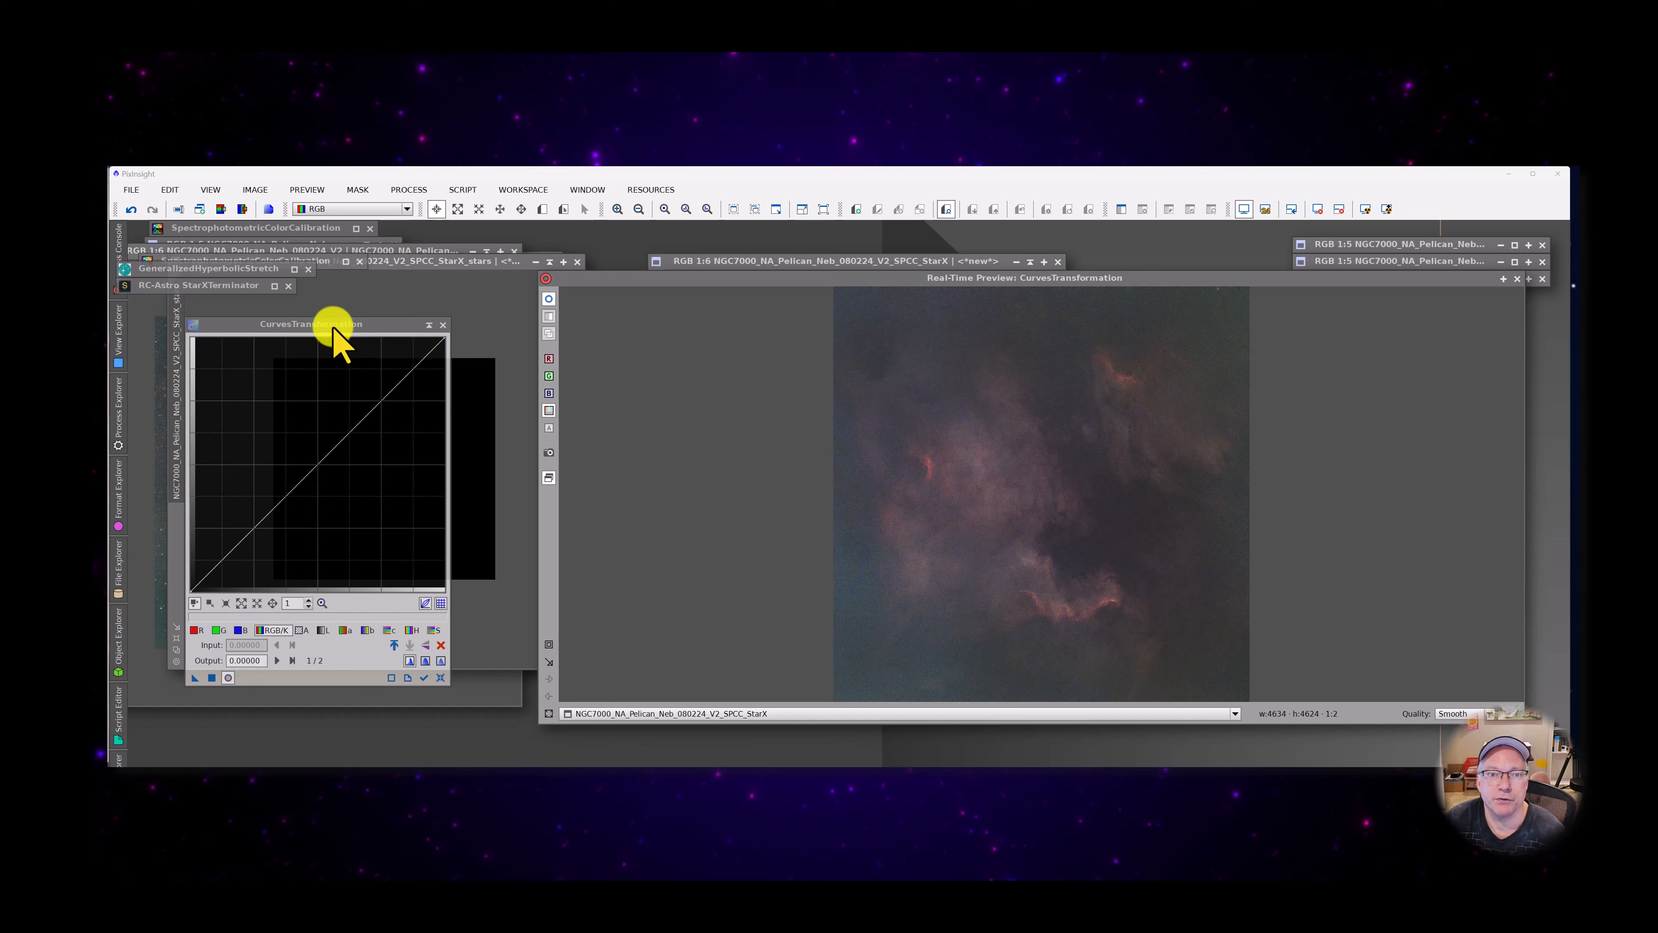
left_click_drag(333, 326, 351, 324)
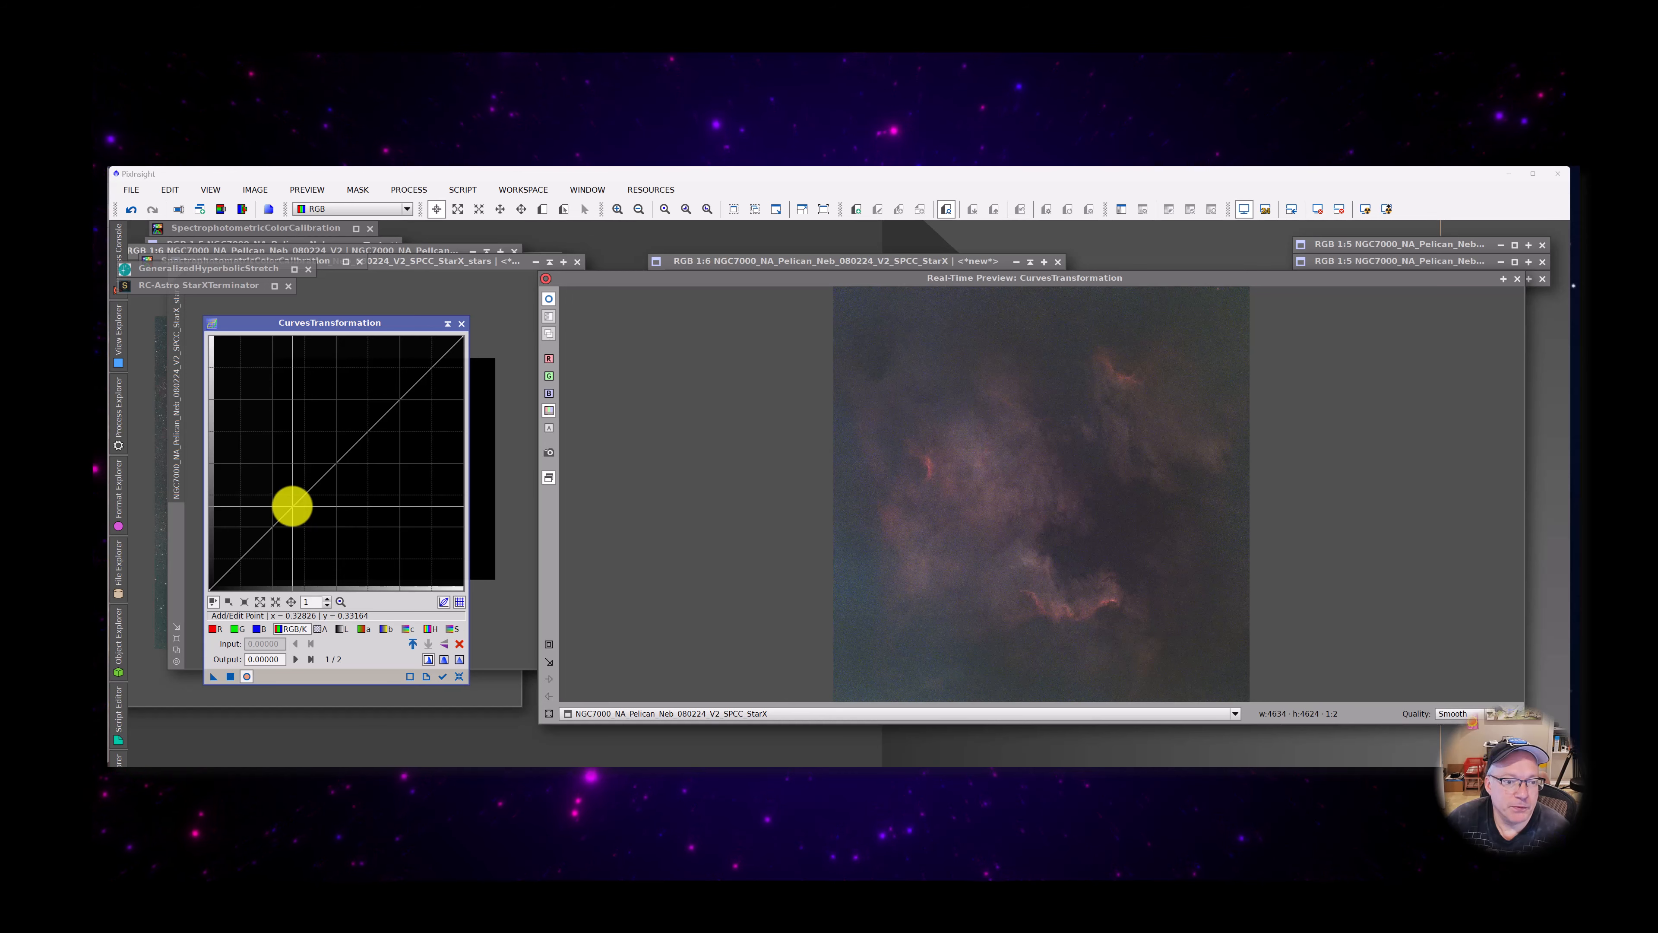
Shape an RGB/K S-curve with points at 0.31303 to 0.23350 and 0.71235 to 0.77157, and apply it to the starless image
mouse_move(290, 504)
left_mouse_down()
mouse_move(304, 524)
mouse_move(275, 543)
mouse_move(278, 529)
left_mouse_up()
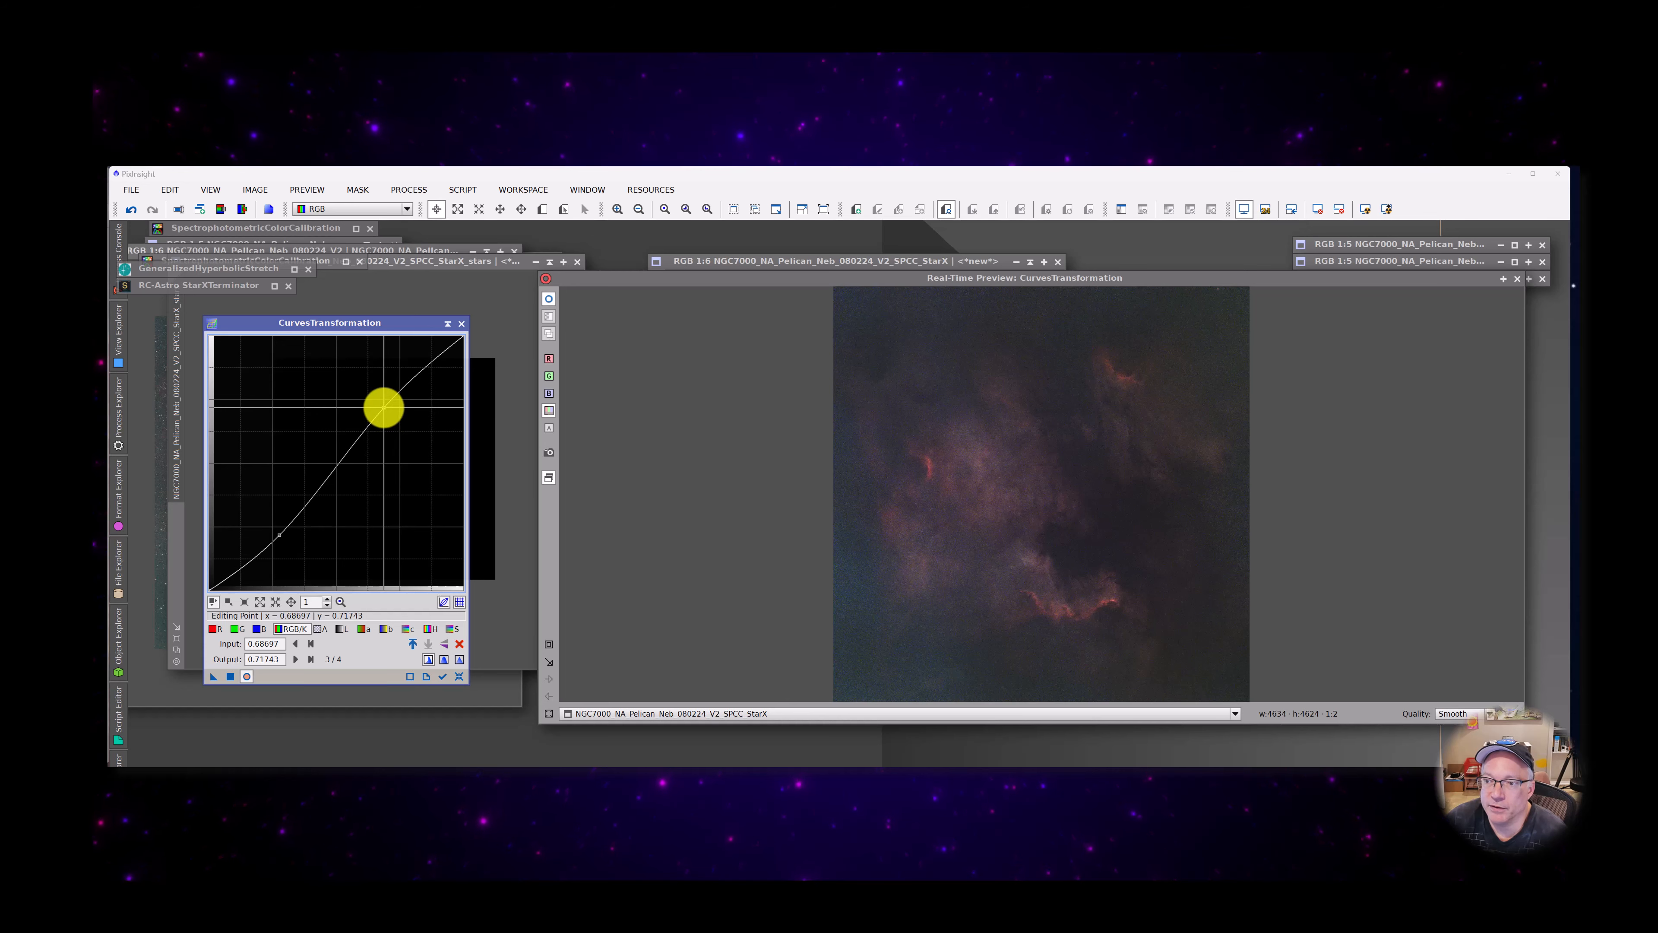
left_click_drag(380, 405, 379, 407)
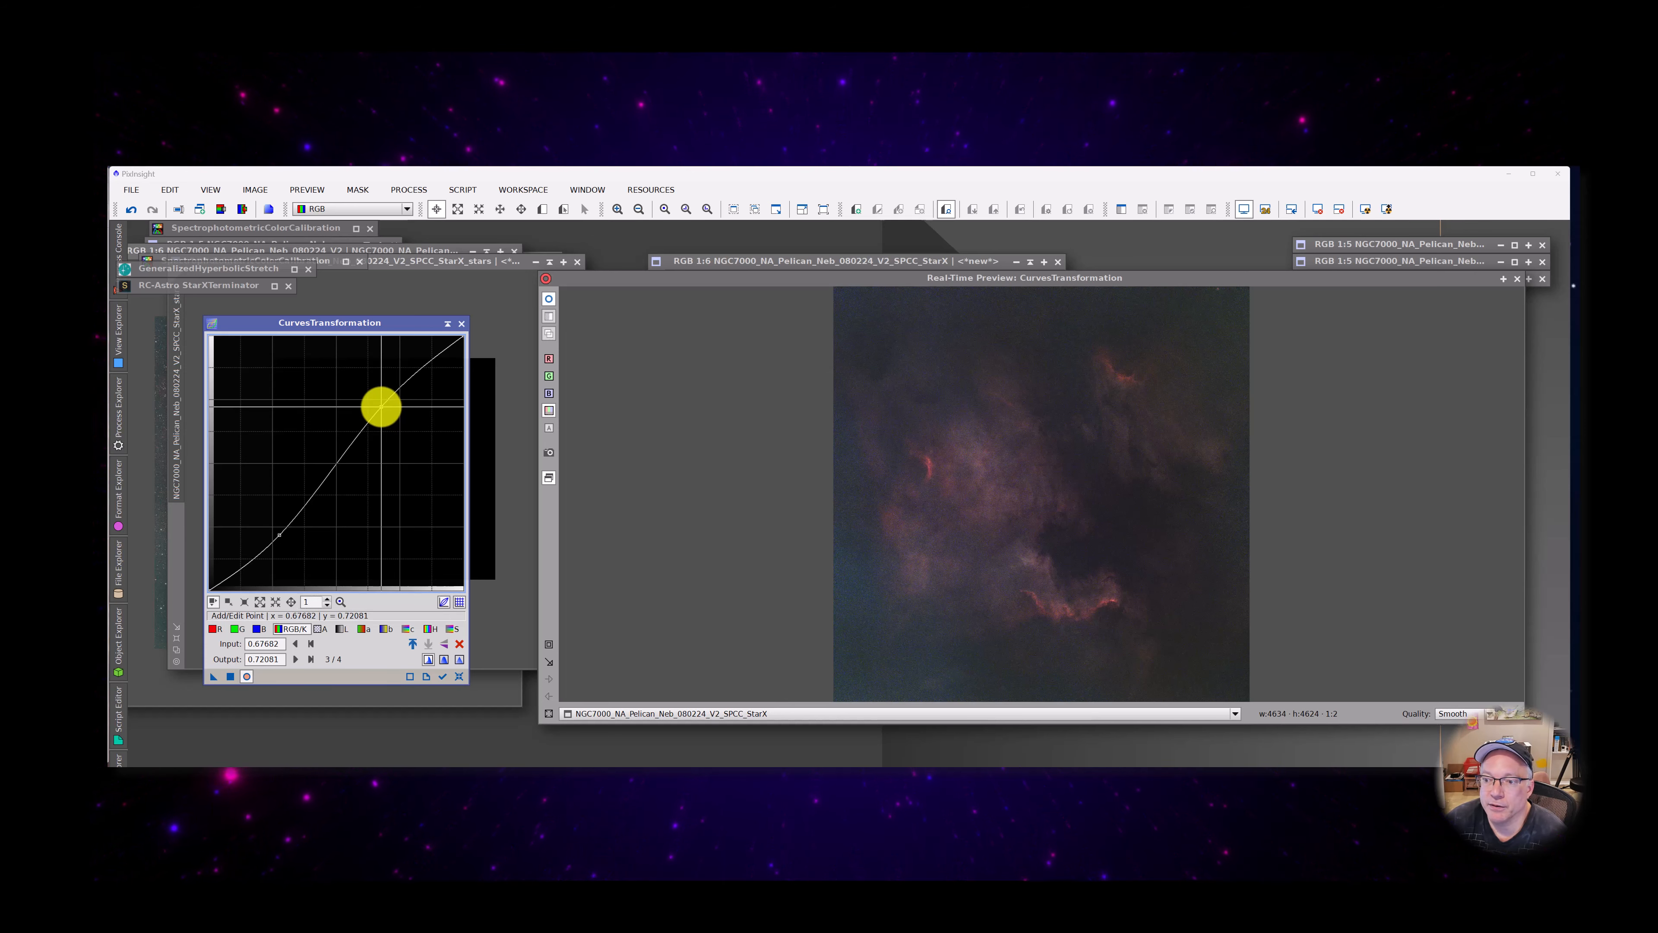
mouse_move(279, 534)
left_mouse_down()
mouse_move(303, 561)
mouse_move(288, 531)
left_mouse_up()
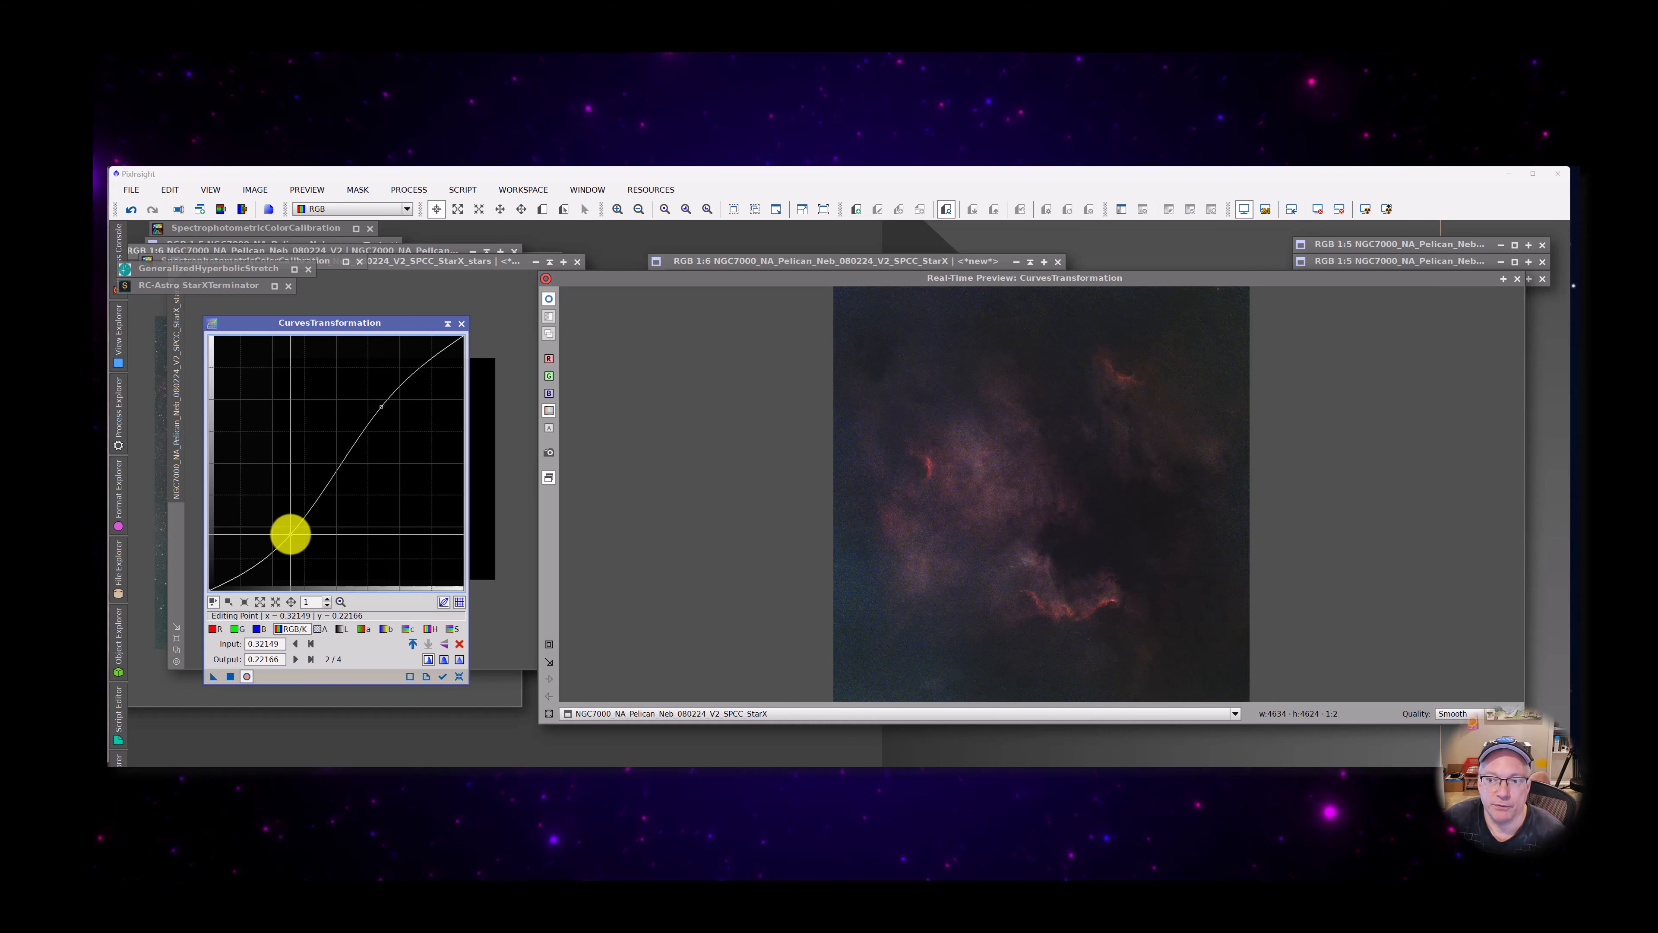
left_click_drag(287, 531, 288, 531)
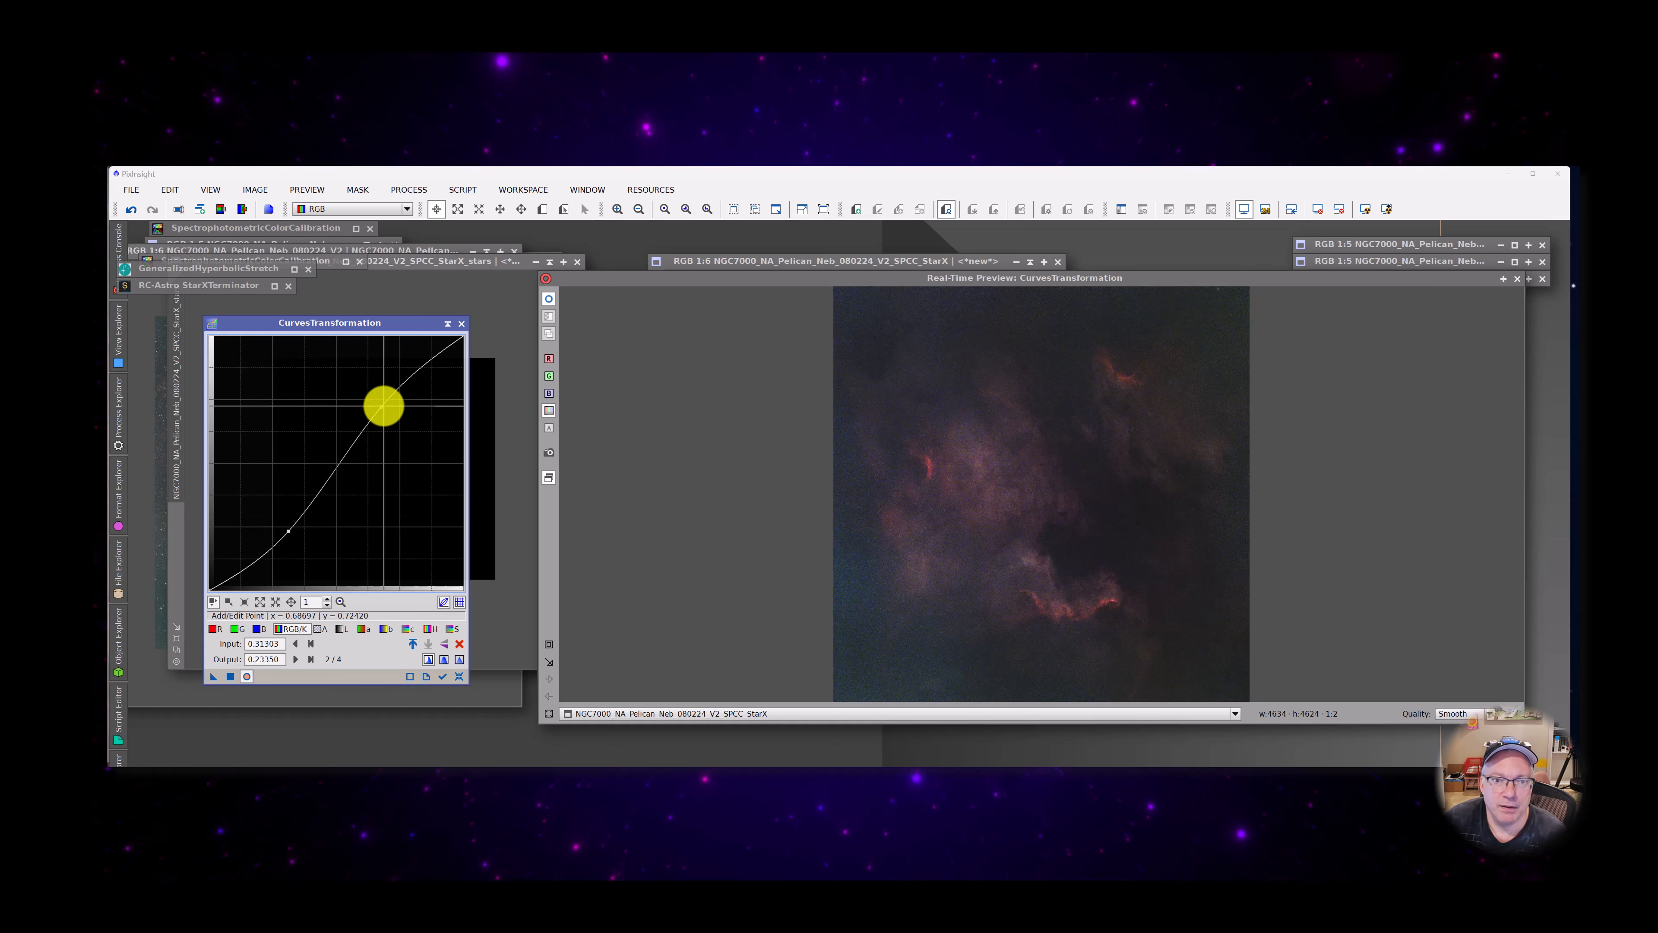
mouse_move(384, 405)
left_mouse_down()
mouse_move(385, 378)
mouse_move(390, 394)
left_mouse_up()
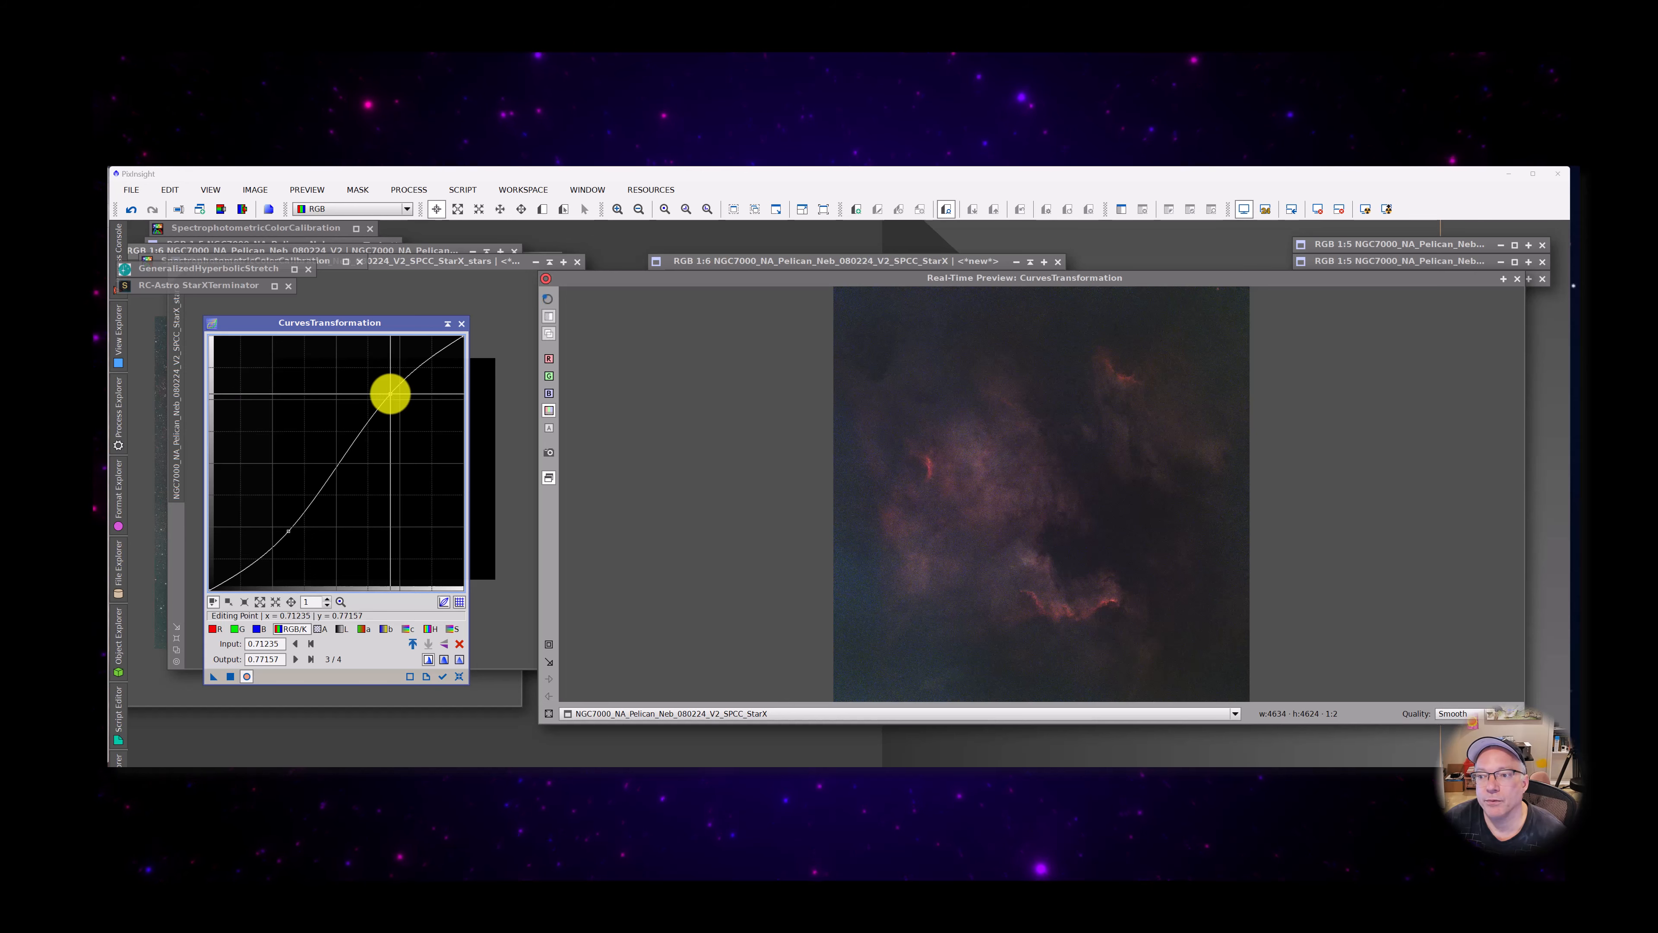
left_click(231, 677)
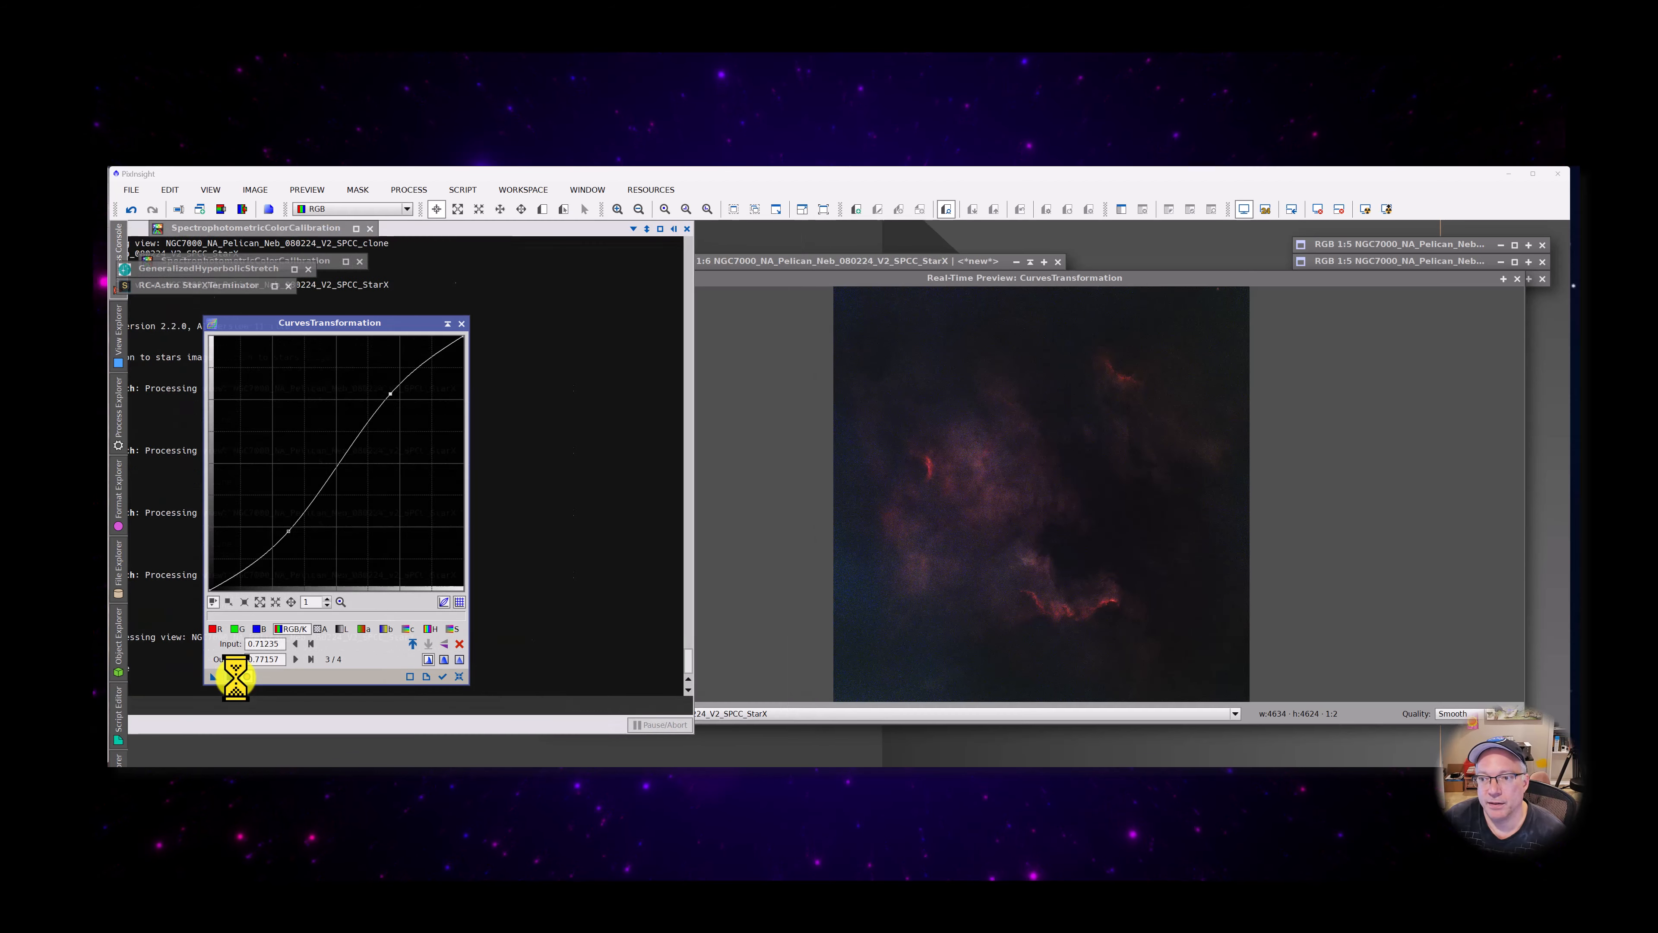
Reset the curve, raise the RGB/K tones with a lower point at input 0.13706, output 0.16413, and apply it to the starless image
left_click(460, 677)
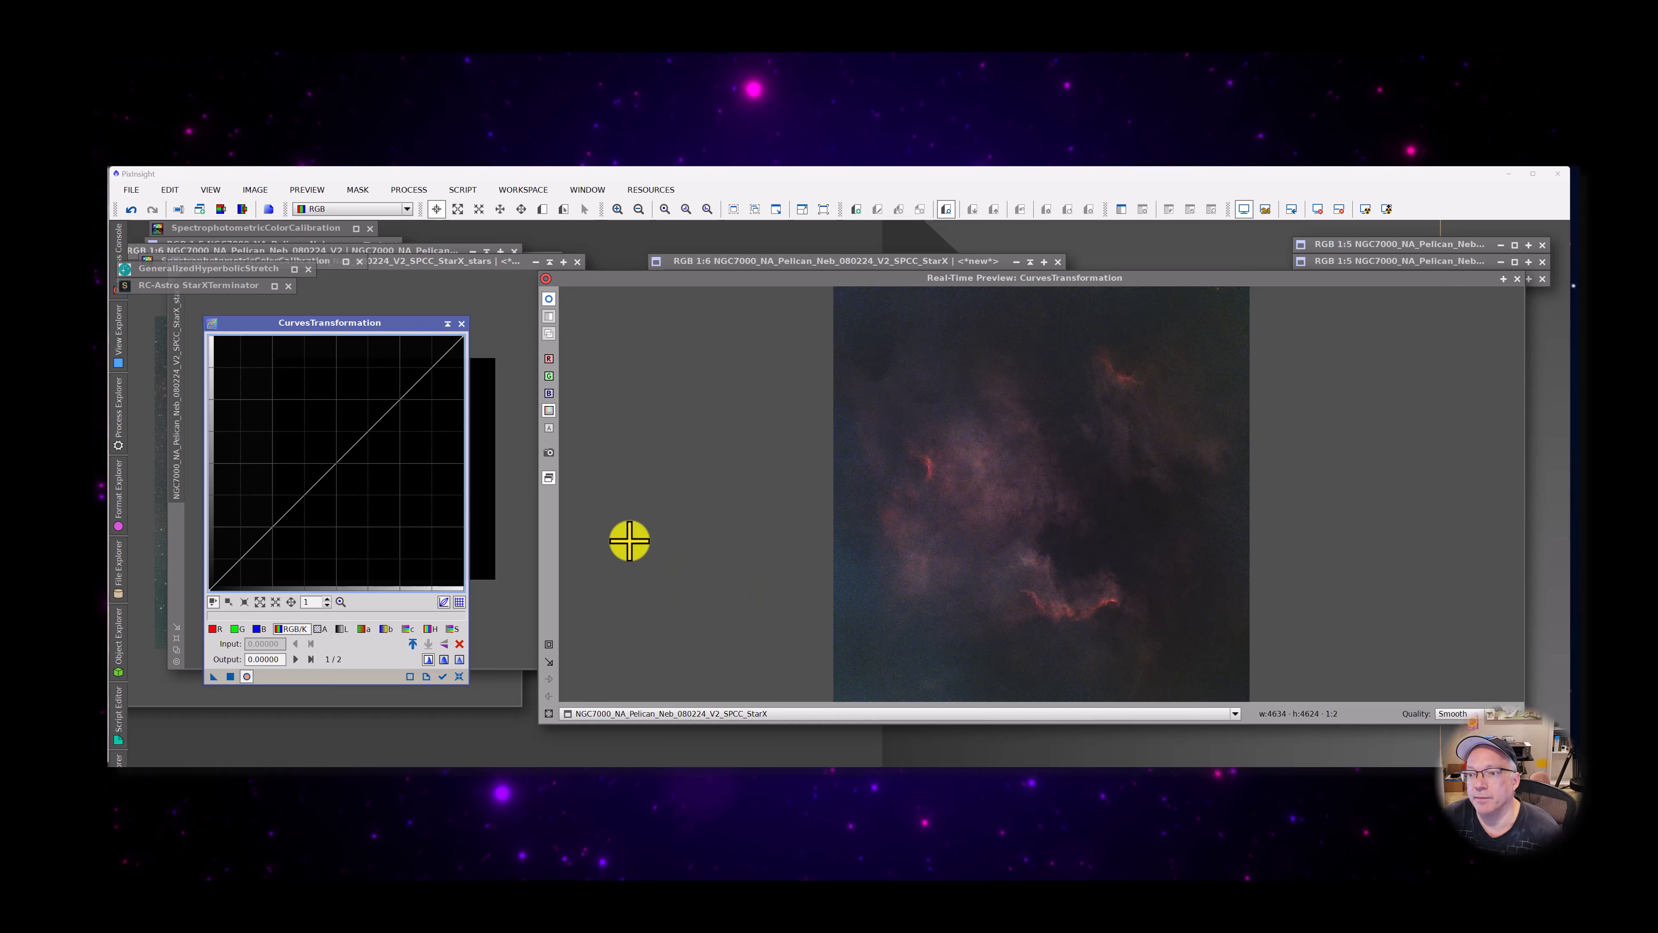
left_click(1062, 506)
left_click_drag(1062, 506, 1025, 504)
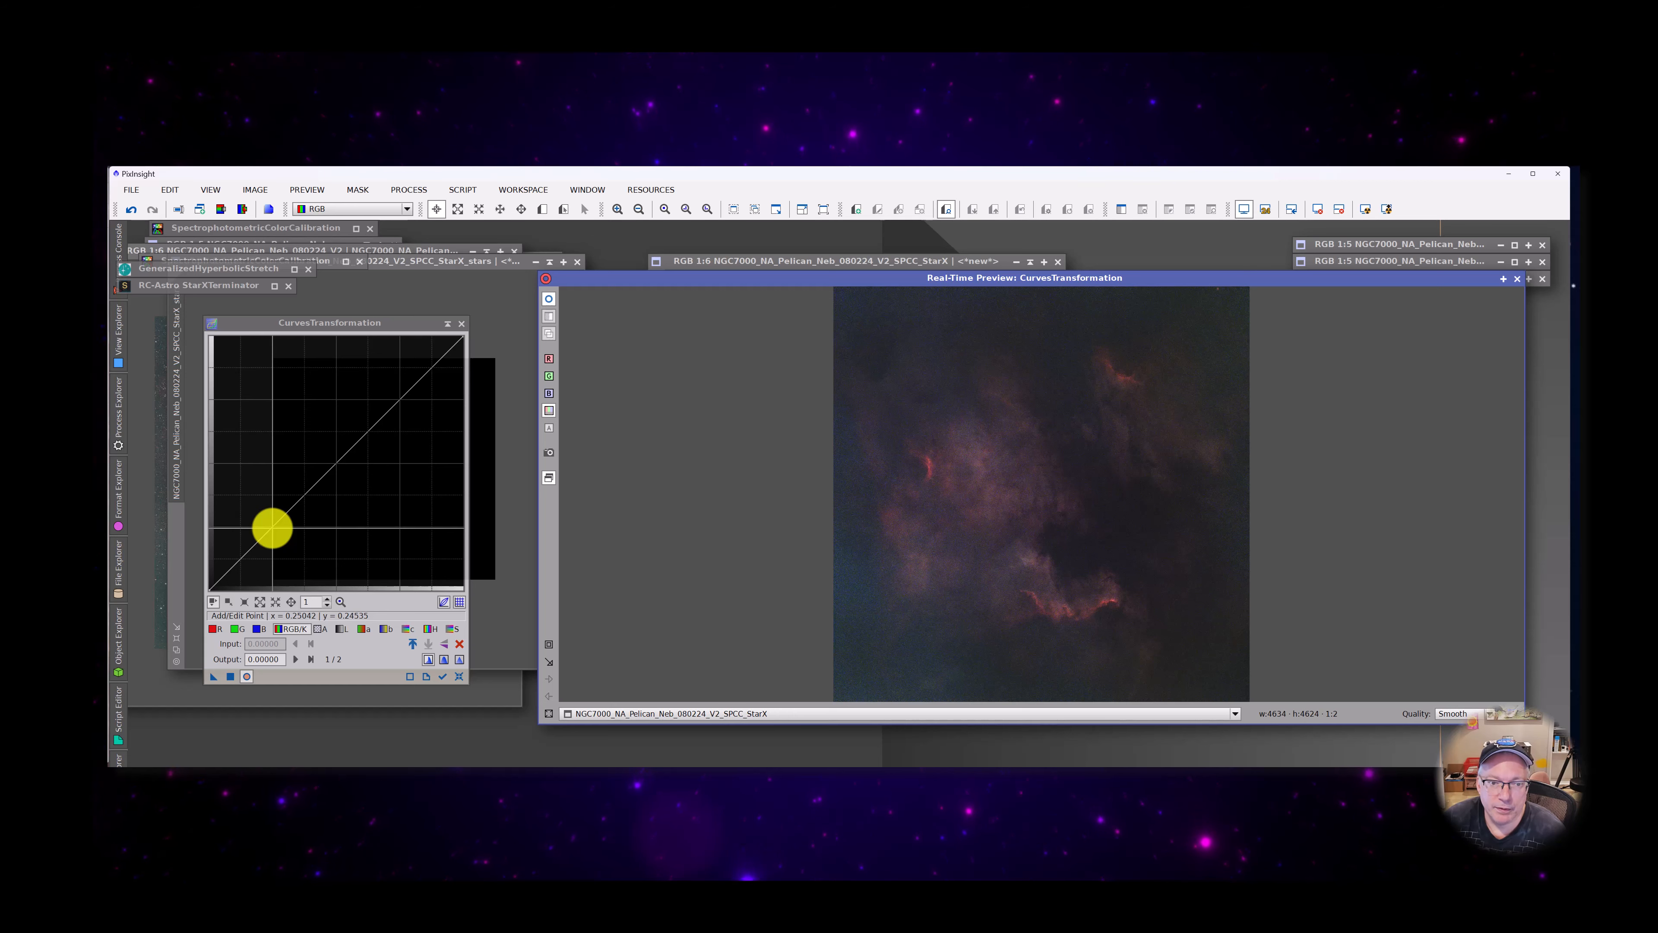
left_click_drag(272, 527, 243, 548)
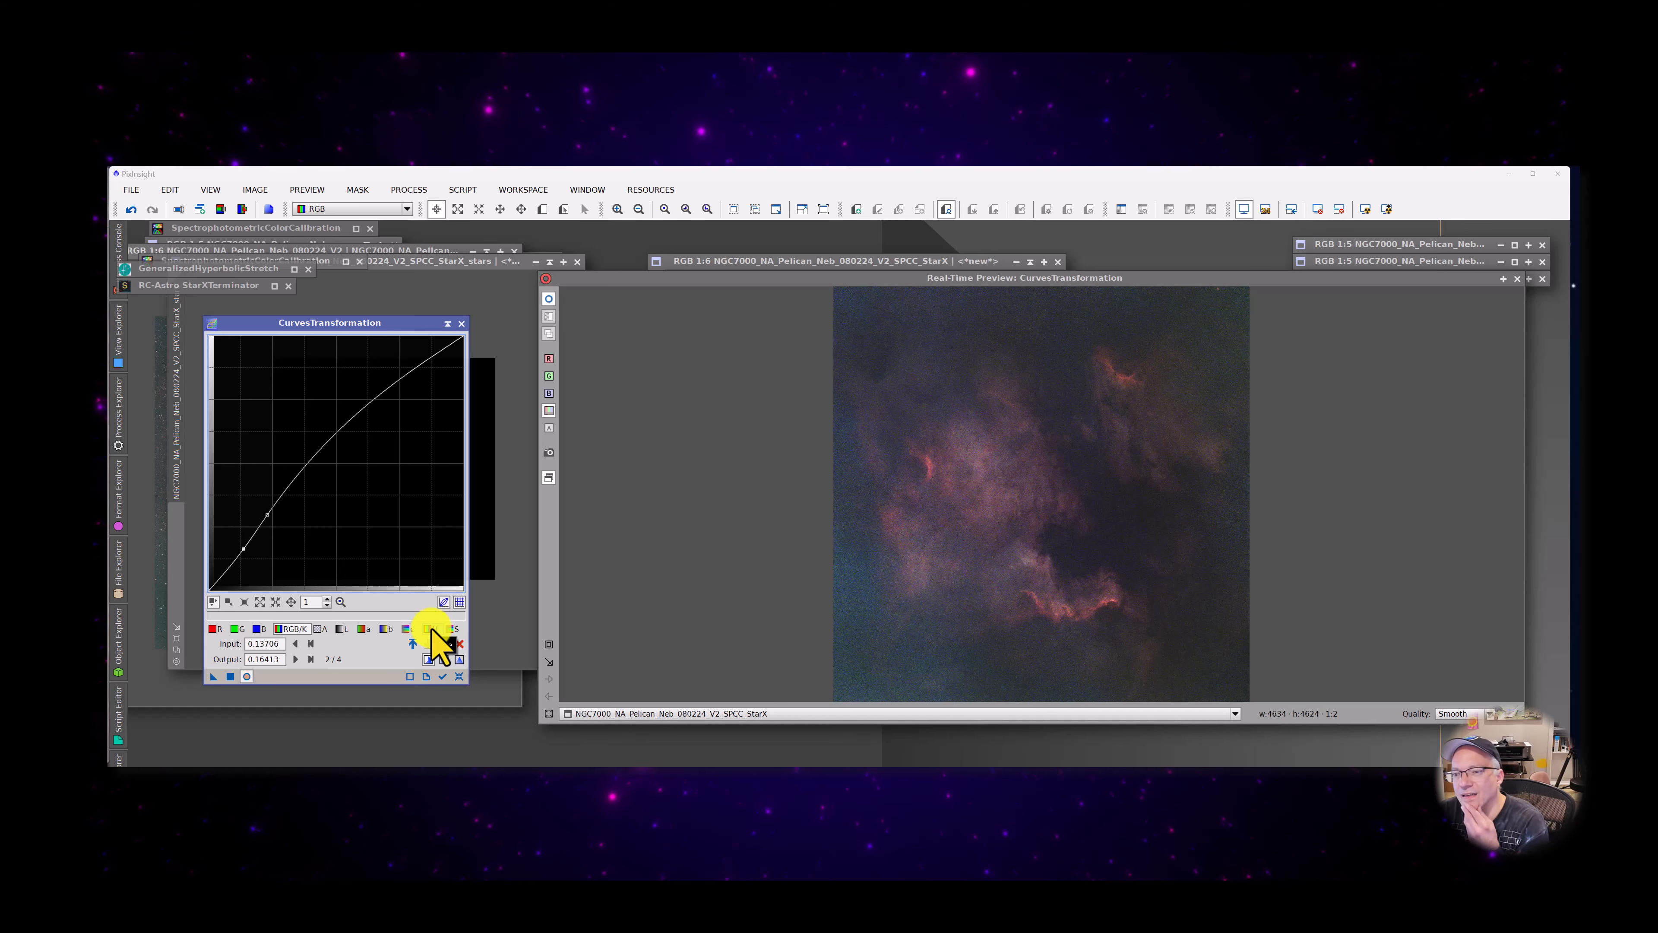
left_click(233, 672)
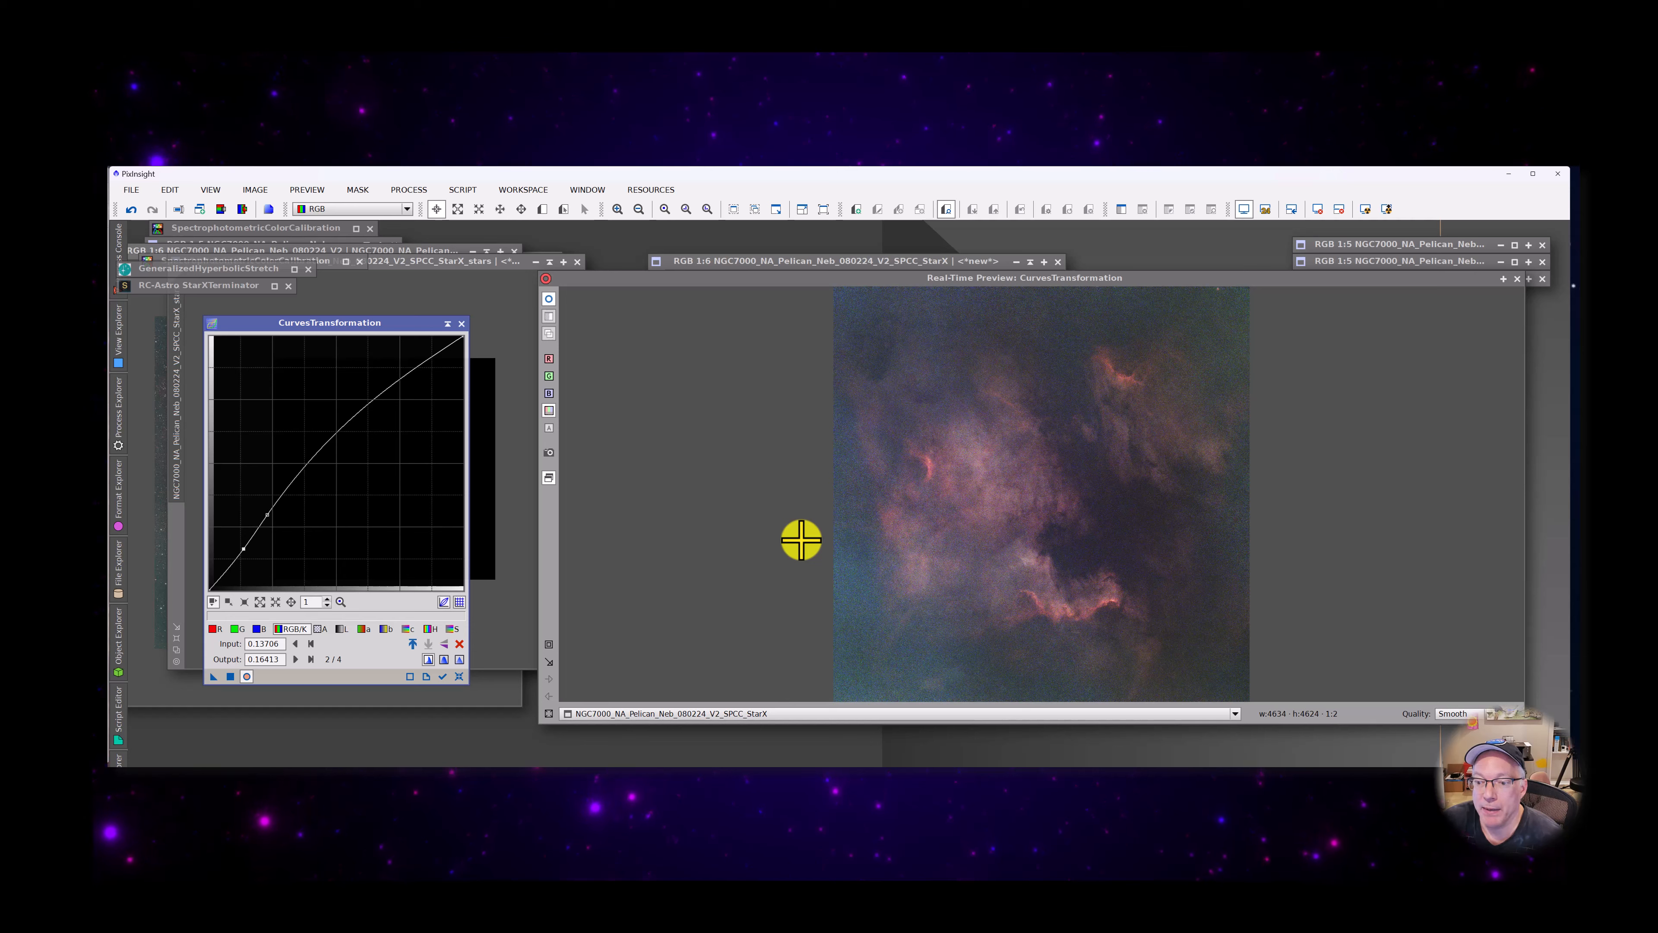
Clear the applied curve, try lowering the blue channel with a point at 0.39932 to 0.30457, and reset the curves
left_click(262, 629)
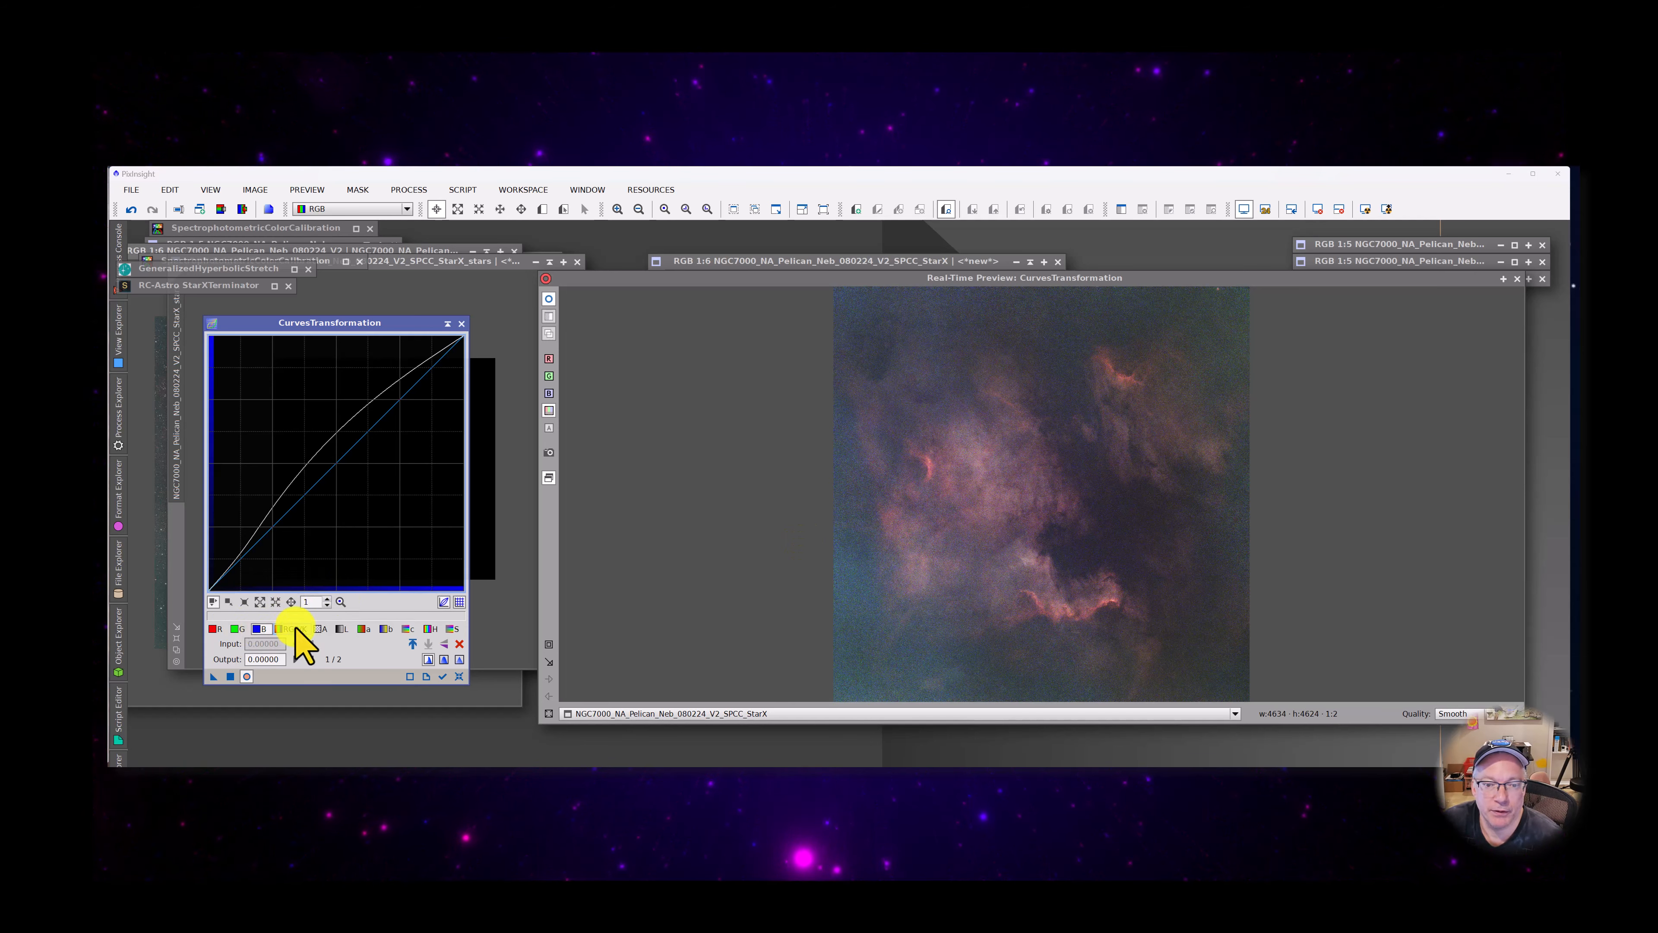
left_click(461, 676)
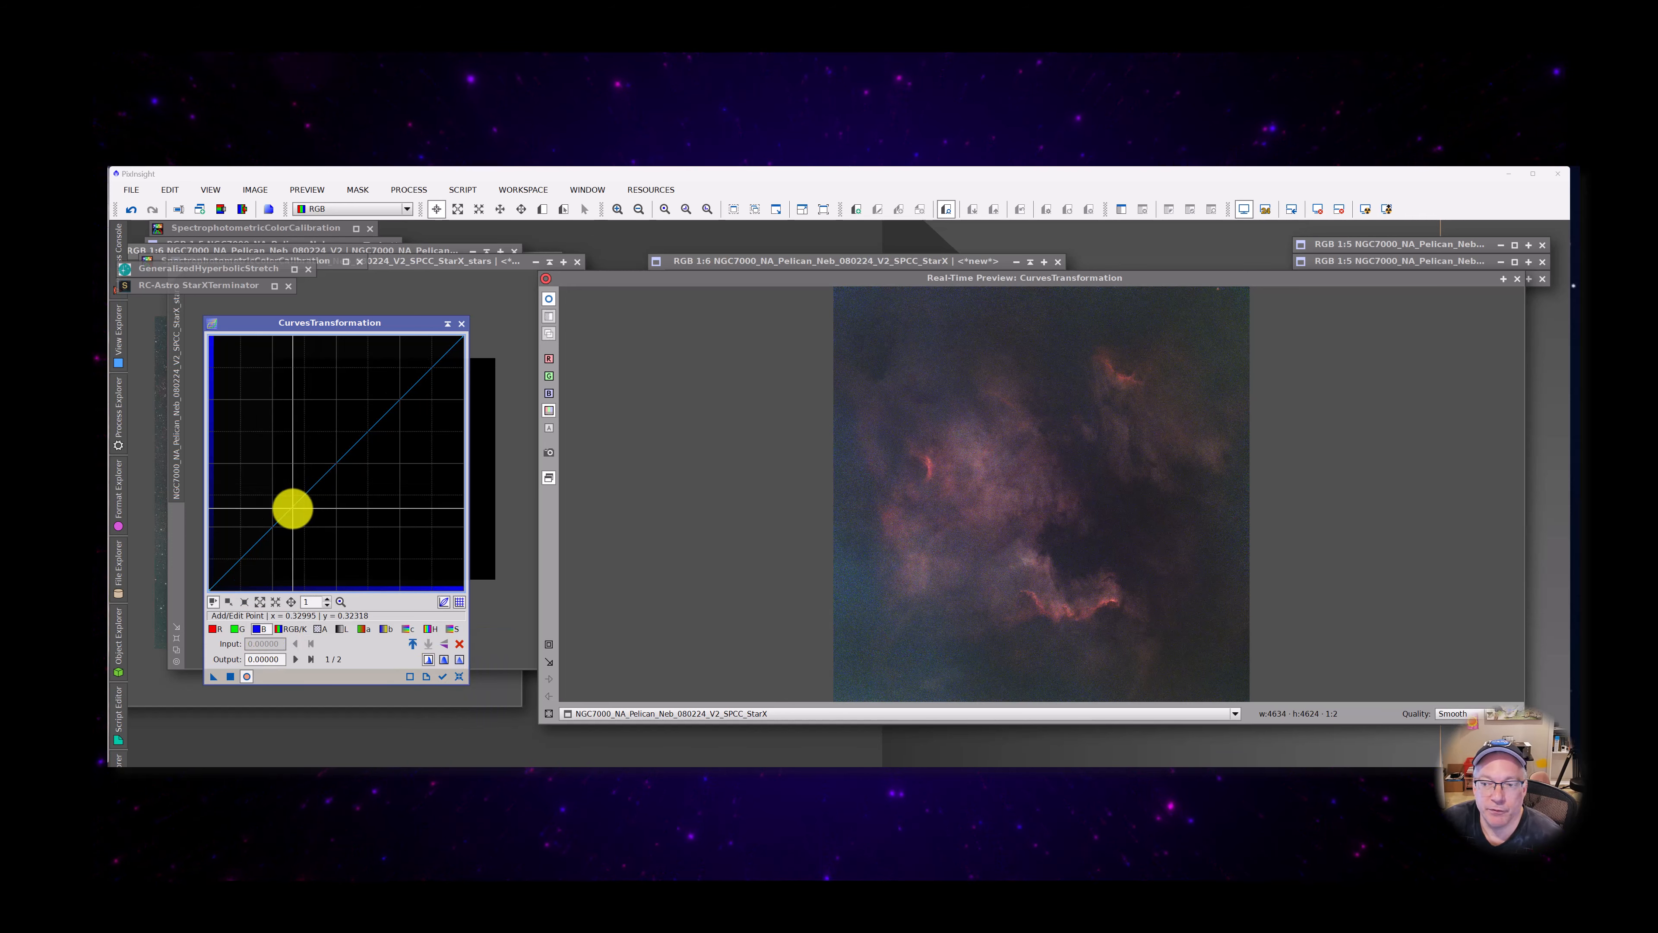
left_click(298, 512)
mouse_move(298, 513)
left_mouse_down()
mouse_move(298, 527)
mouse_move(310, 512)
left_mouse_up()
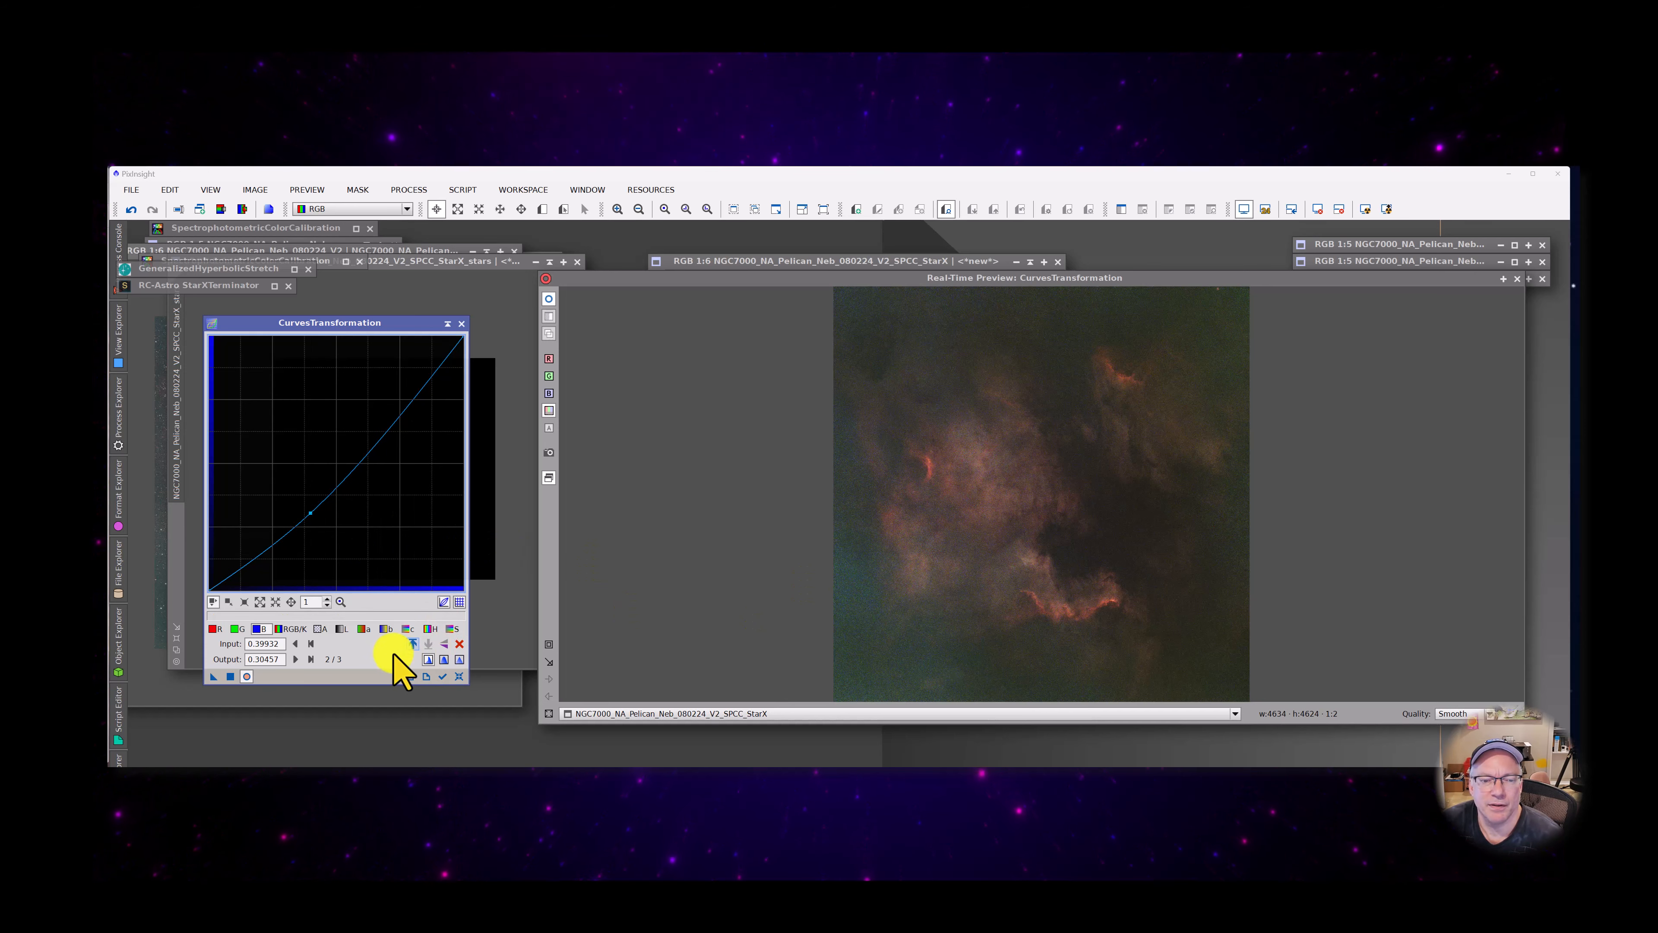
left_click(460, 676)
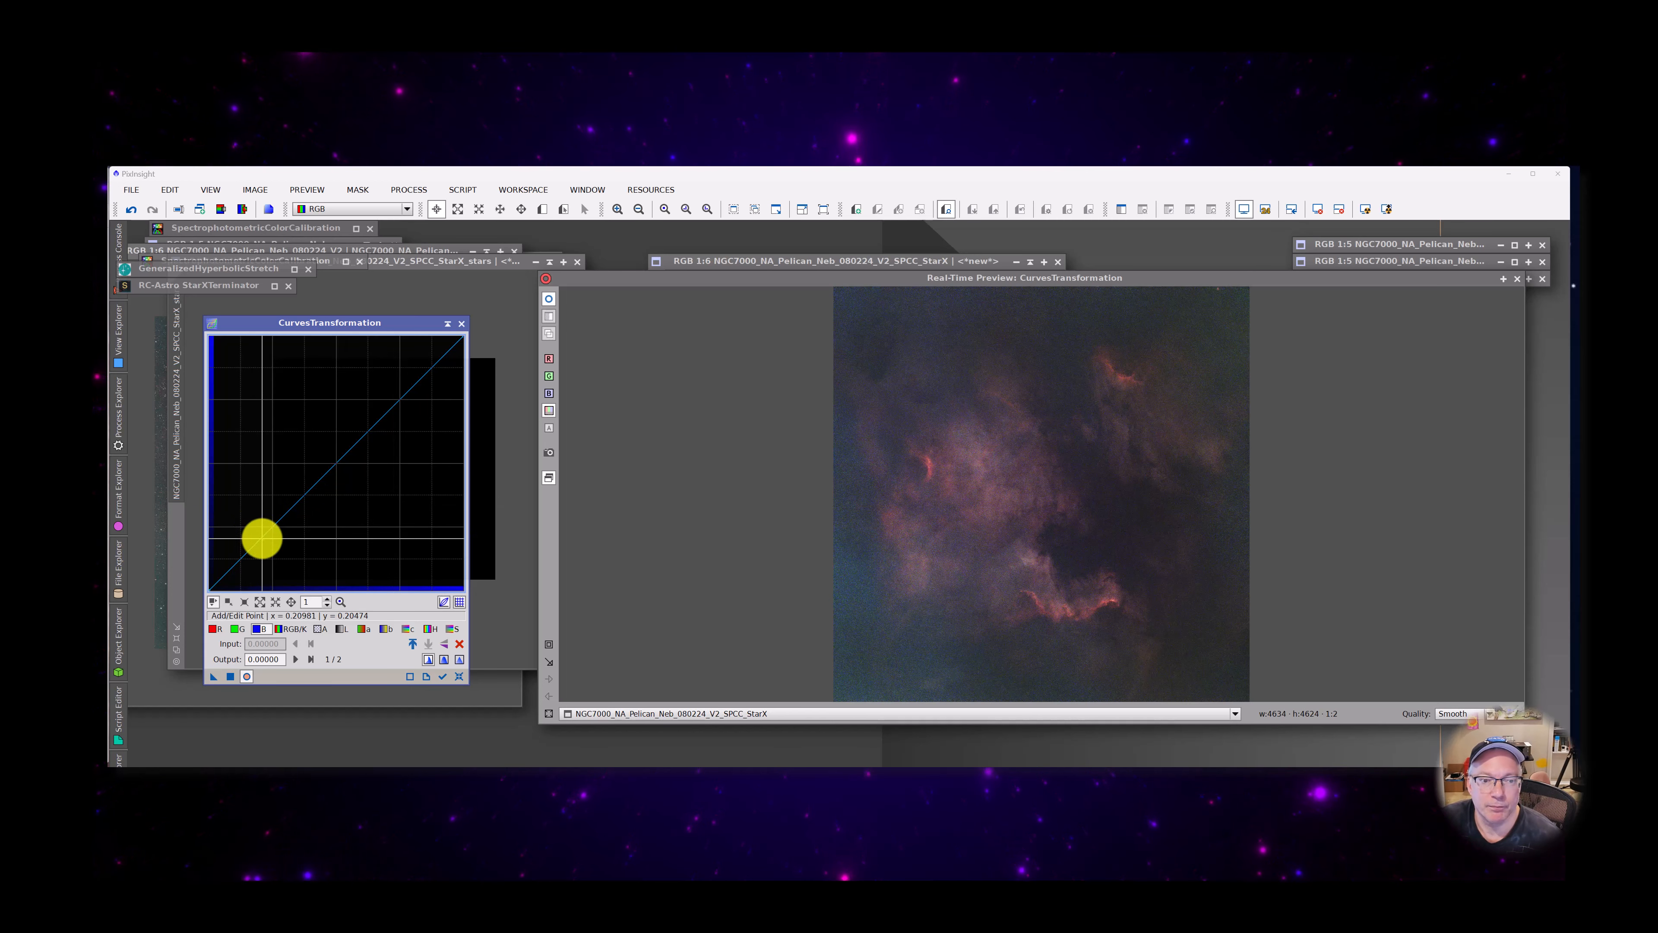
Try lowering the blue curve together with a green curve point at 0.29780 to 0.25888, and reset the curves
mouse_move(262, 538)
left_mouse_down()
mouse_move(286, 546)
mouse_move(300, 529)
mouse_move(285, 525)
left_mouse_up()
left_click(235, 629)
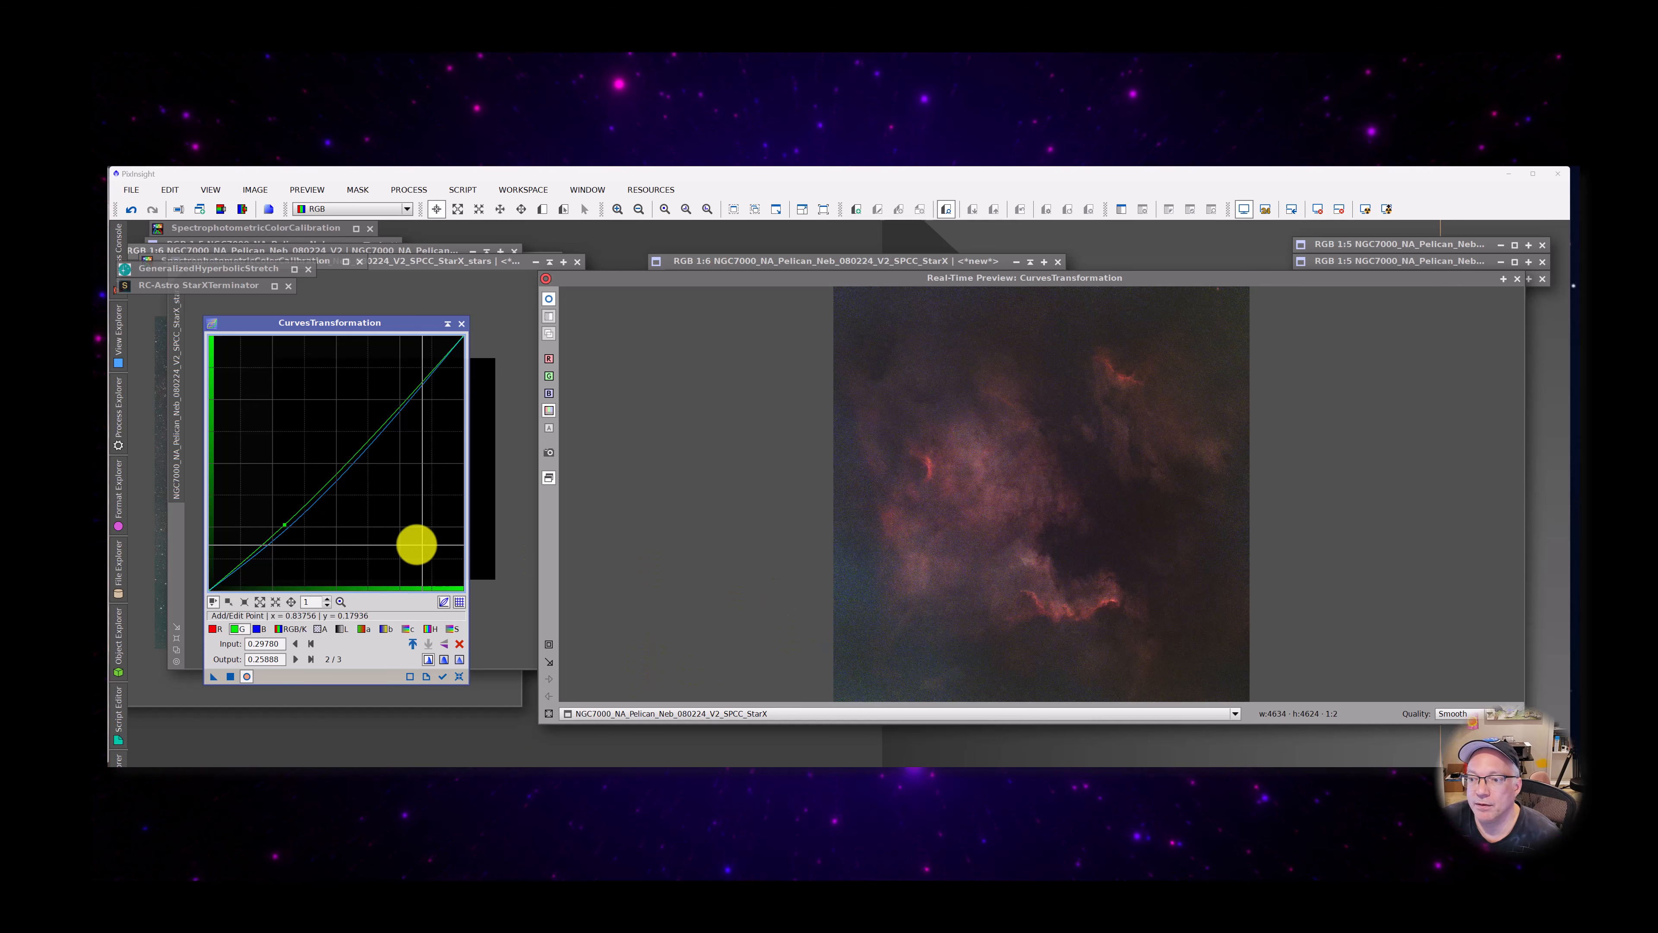
left_click(459, 676)
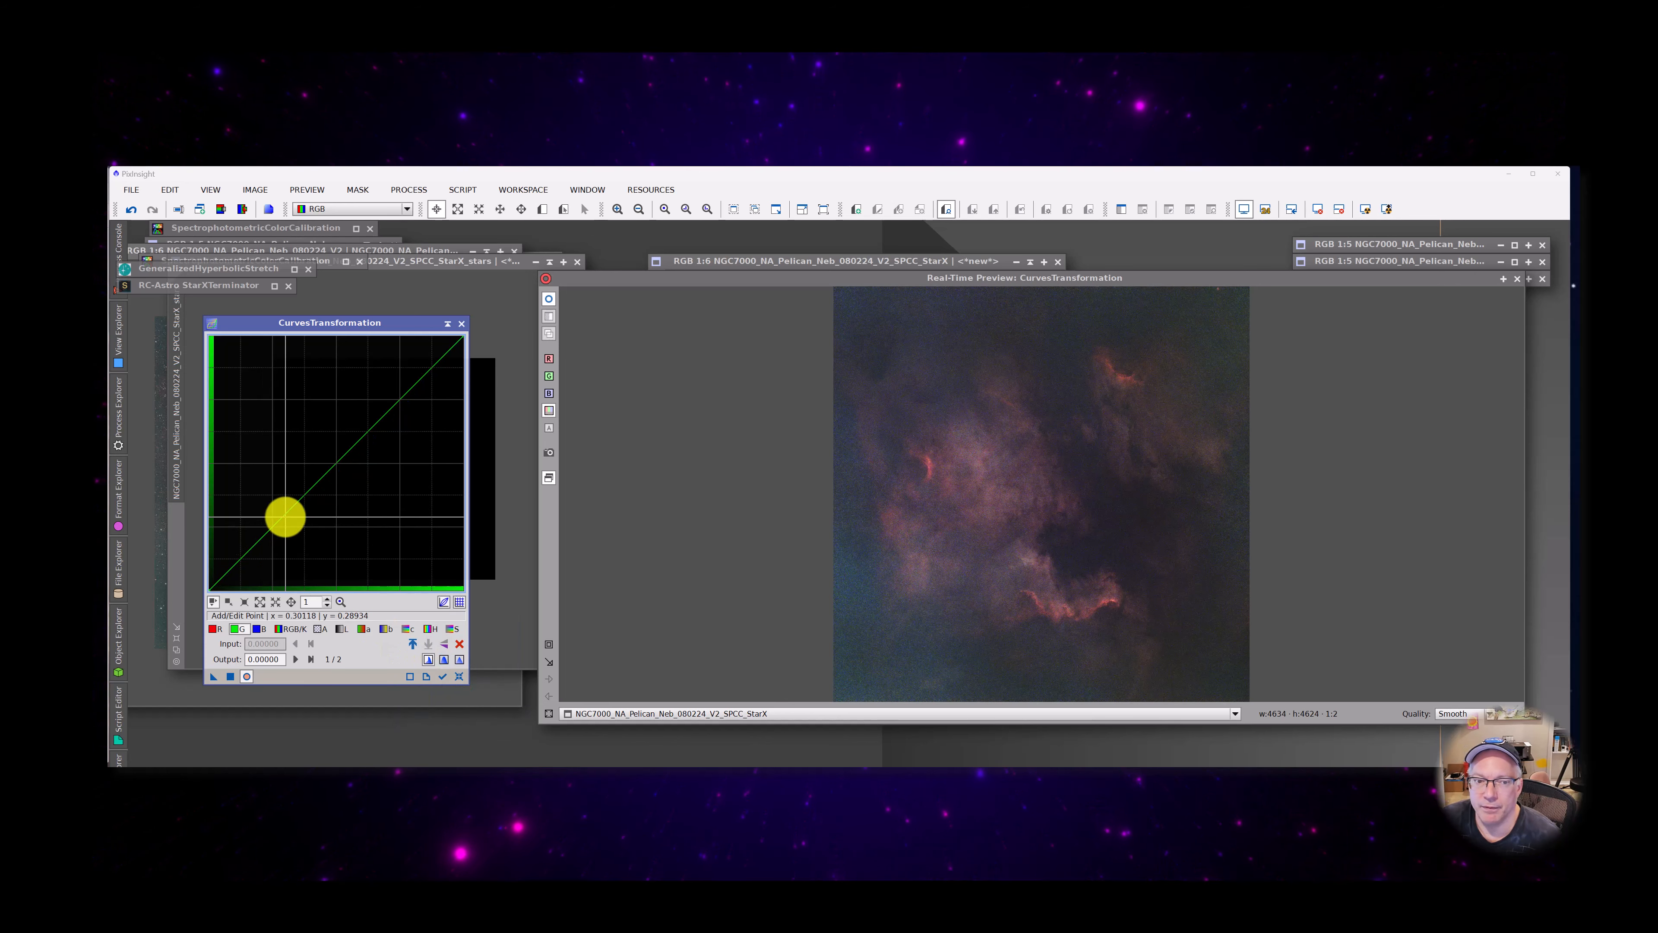
Try a slight blue channel reduction with a point at 0.28426 to 0.25042, and reset the curves
left_click(261, 629)
left_click_drag(277, 523, 281, 526)
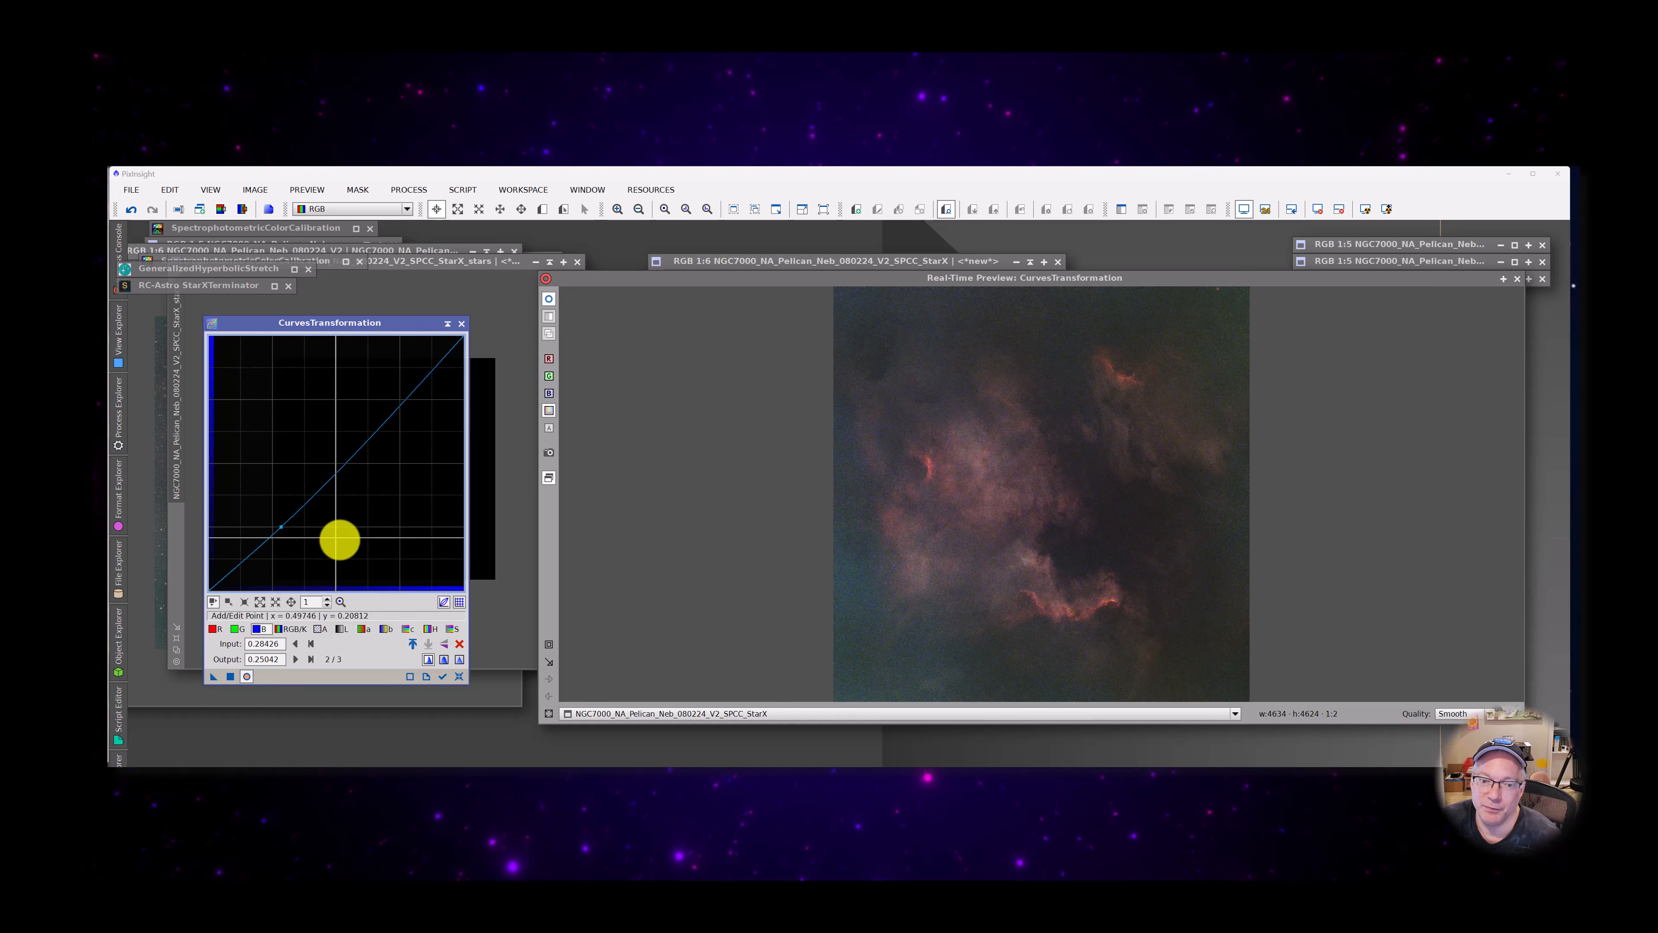
left_click(461, 677)
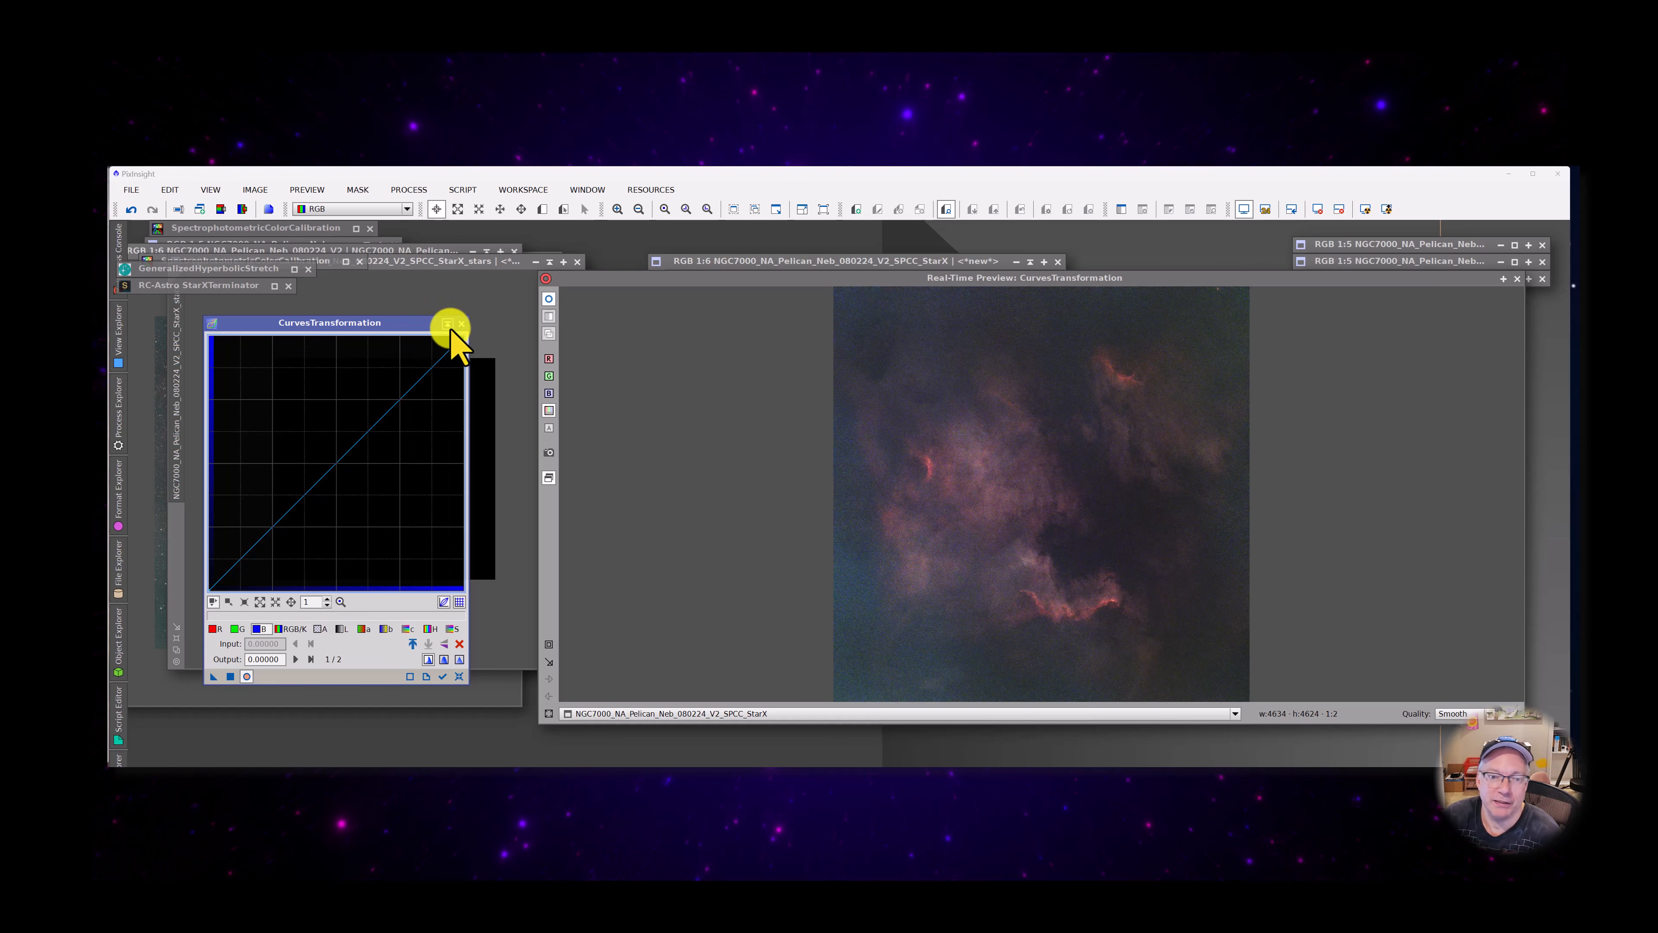
Turn off the CurvesTransformation real-time preview and collapse its process window
left_click(247, 676)
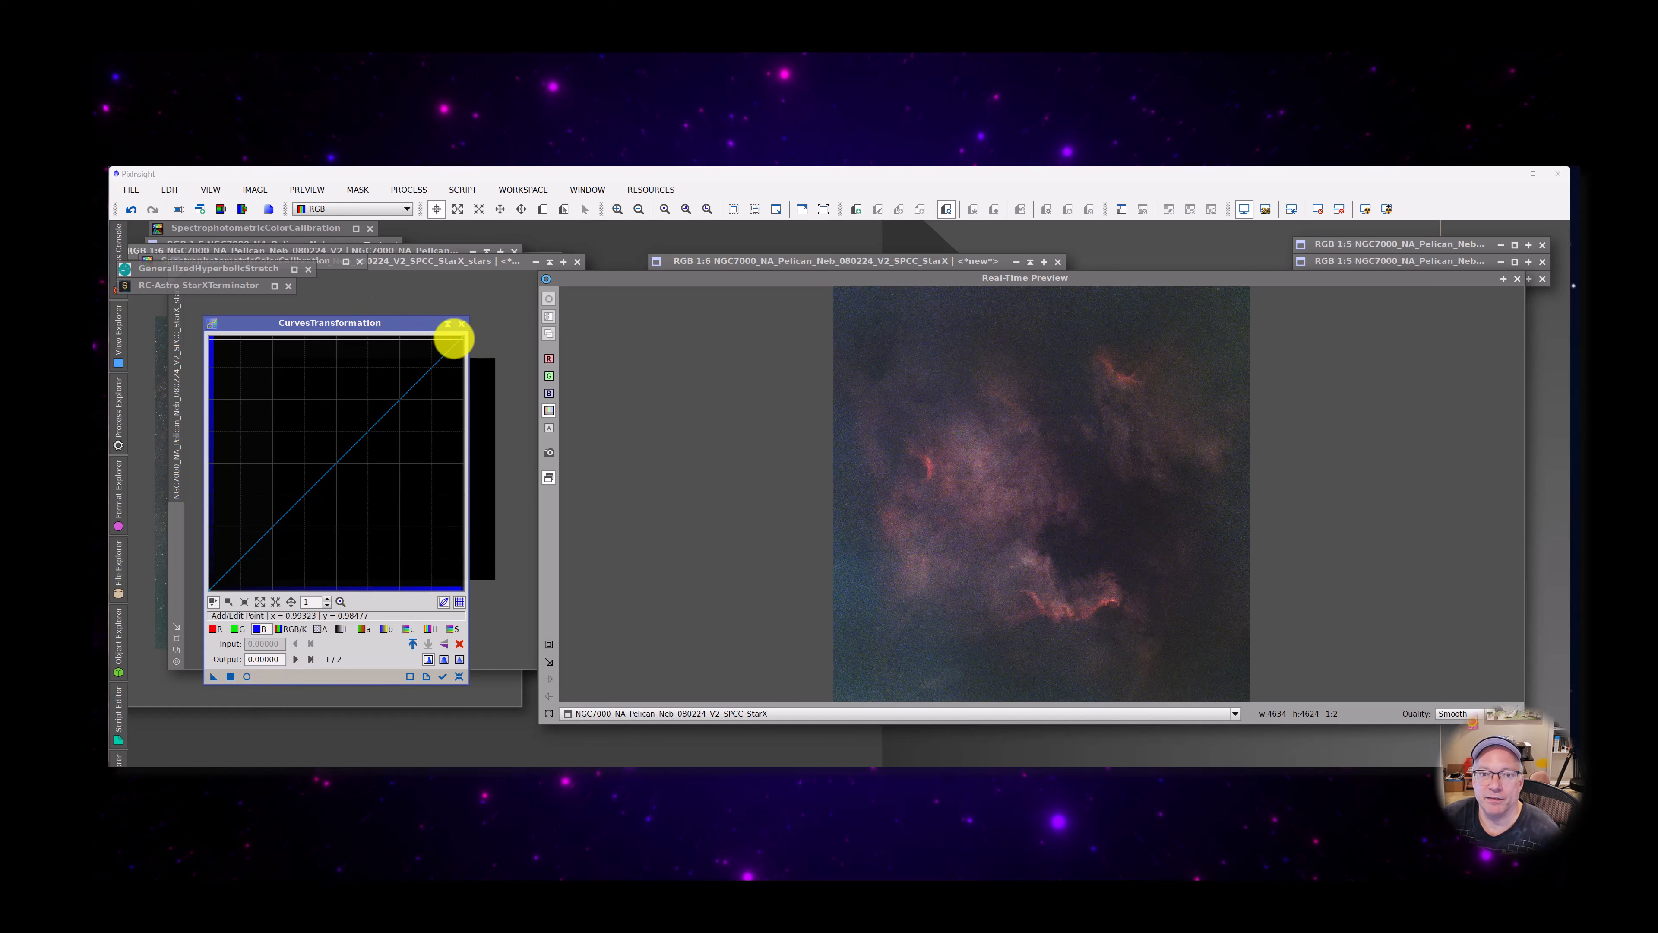
left_click(448, 324)
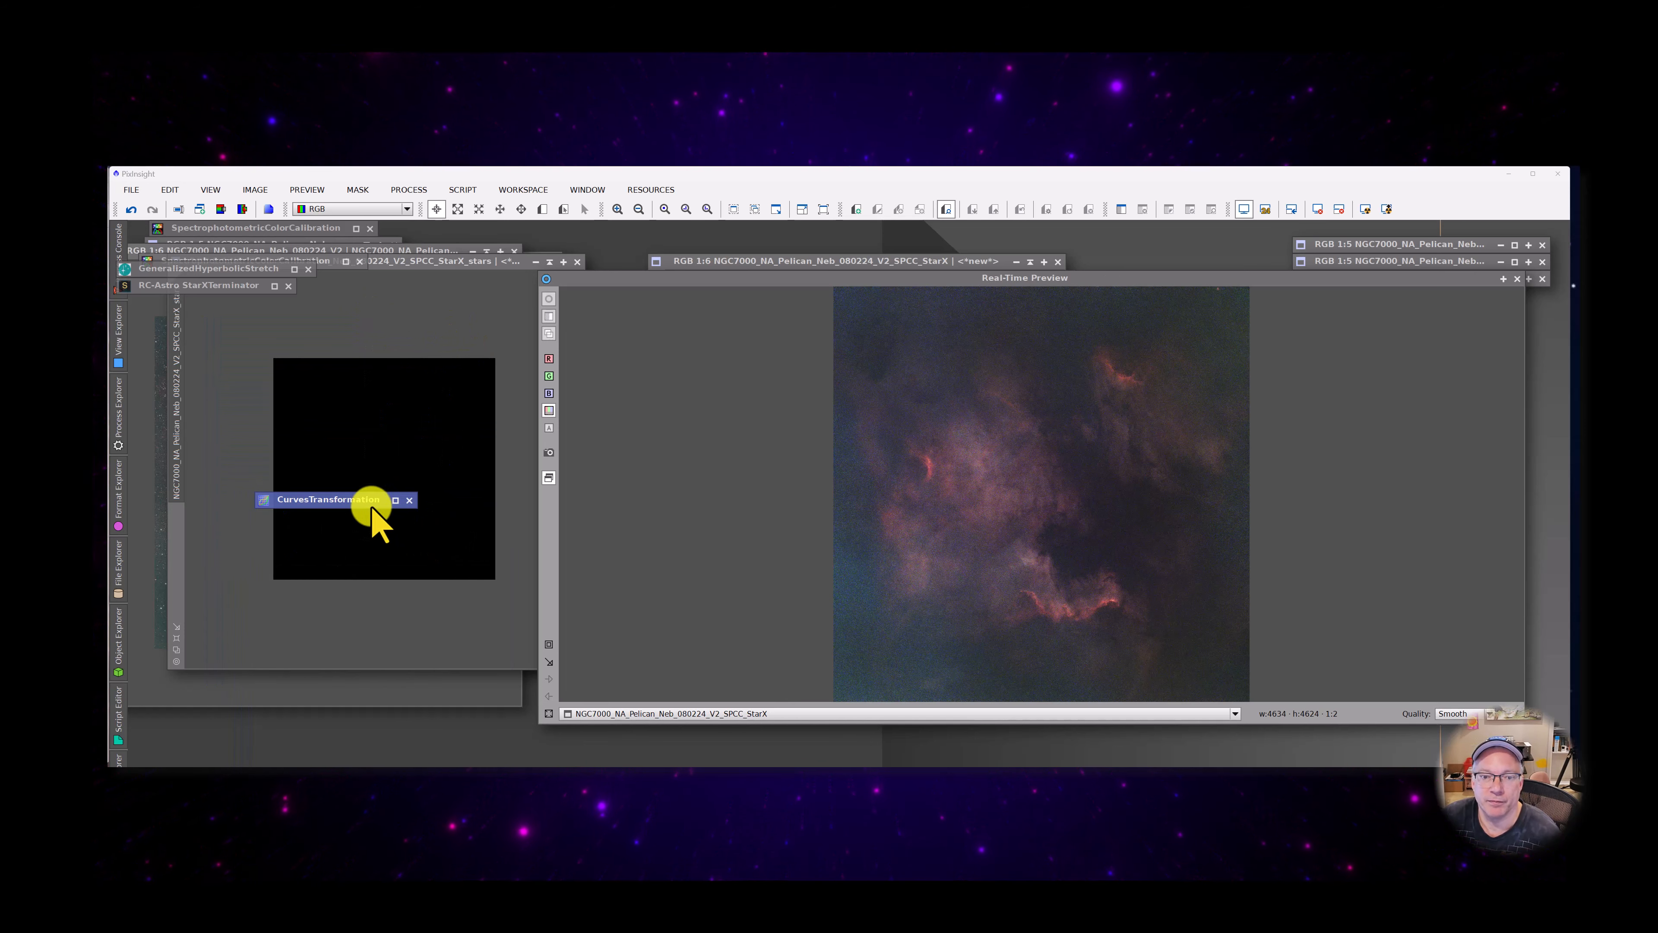
Move the collapsed CurvesTransformation window aside, open BlurXTerminator, reset it to defaults, and set Sharpen Stars to 0.00
mouse_move(370, 497)
left_mouse_down()
mouse_move(1154, 229)
mouse_move(1381, 225)
left_mouse_up()
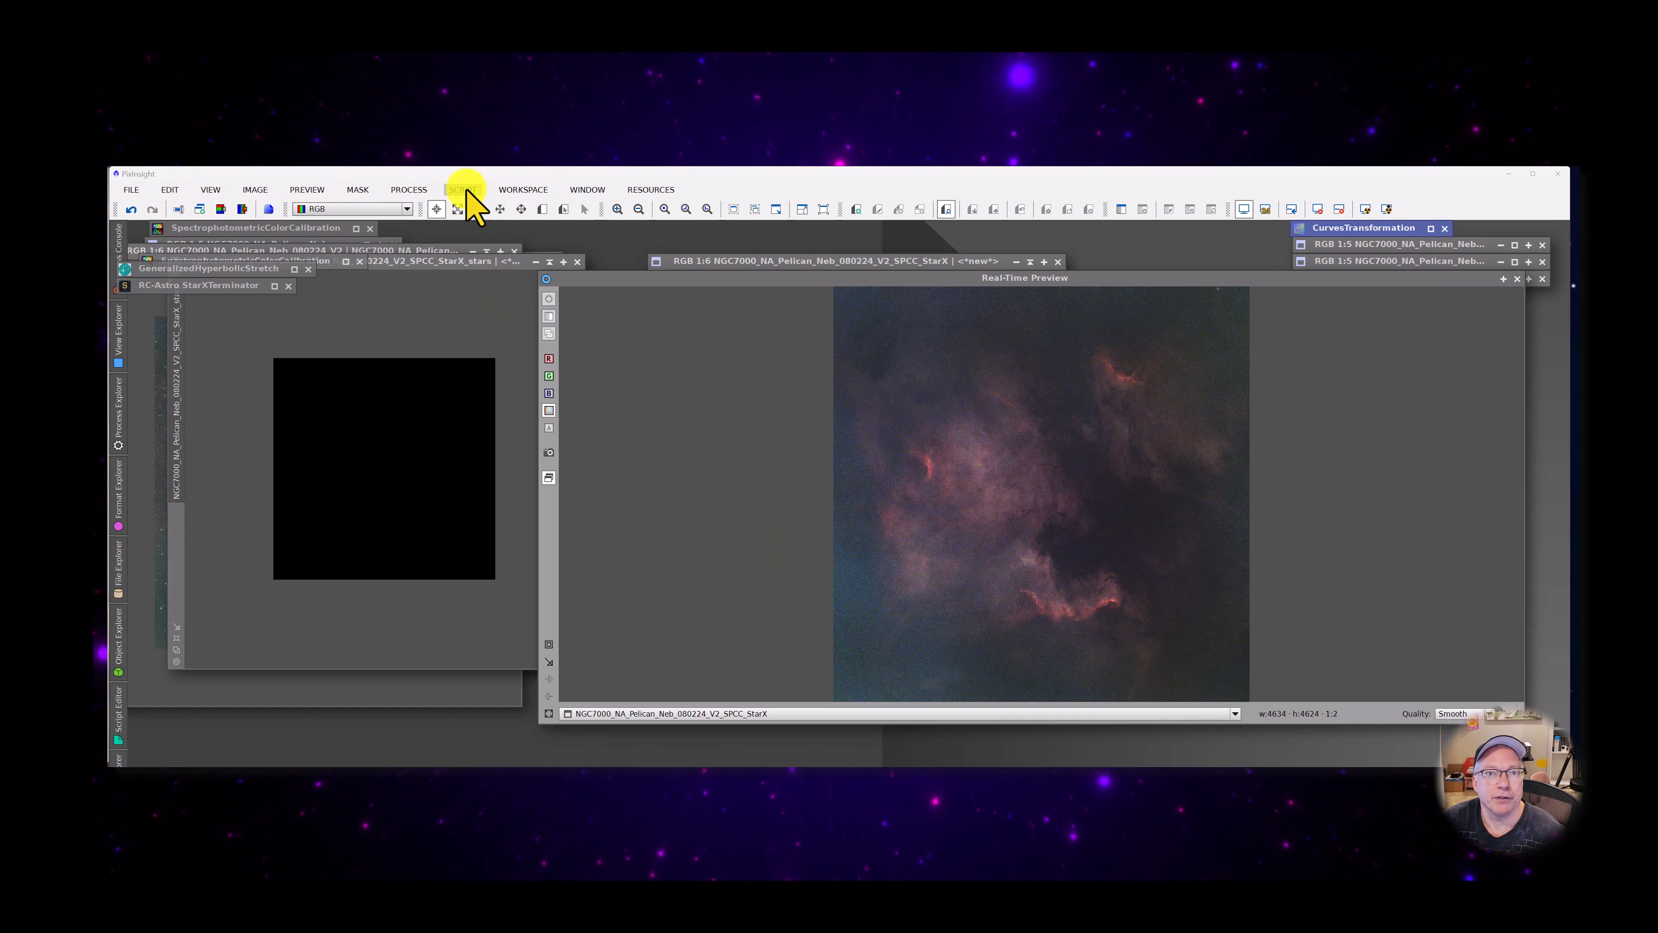
left_click(417, 191)
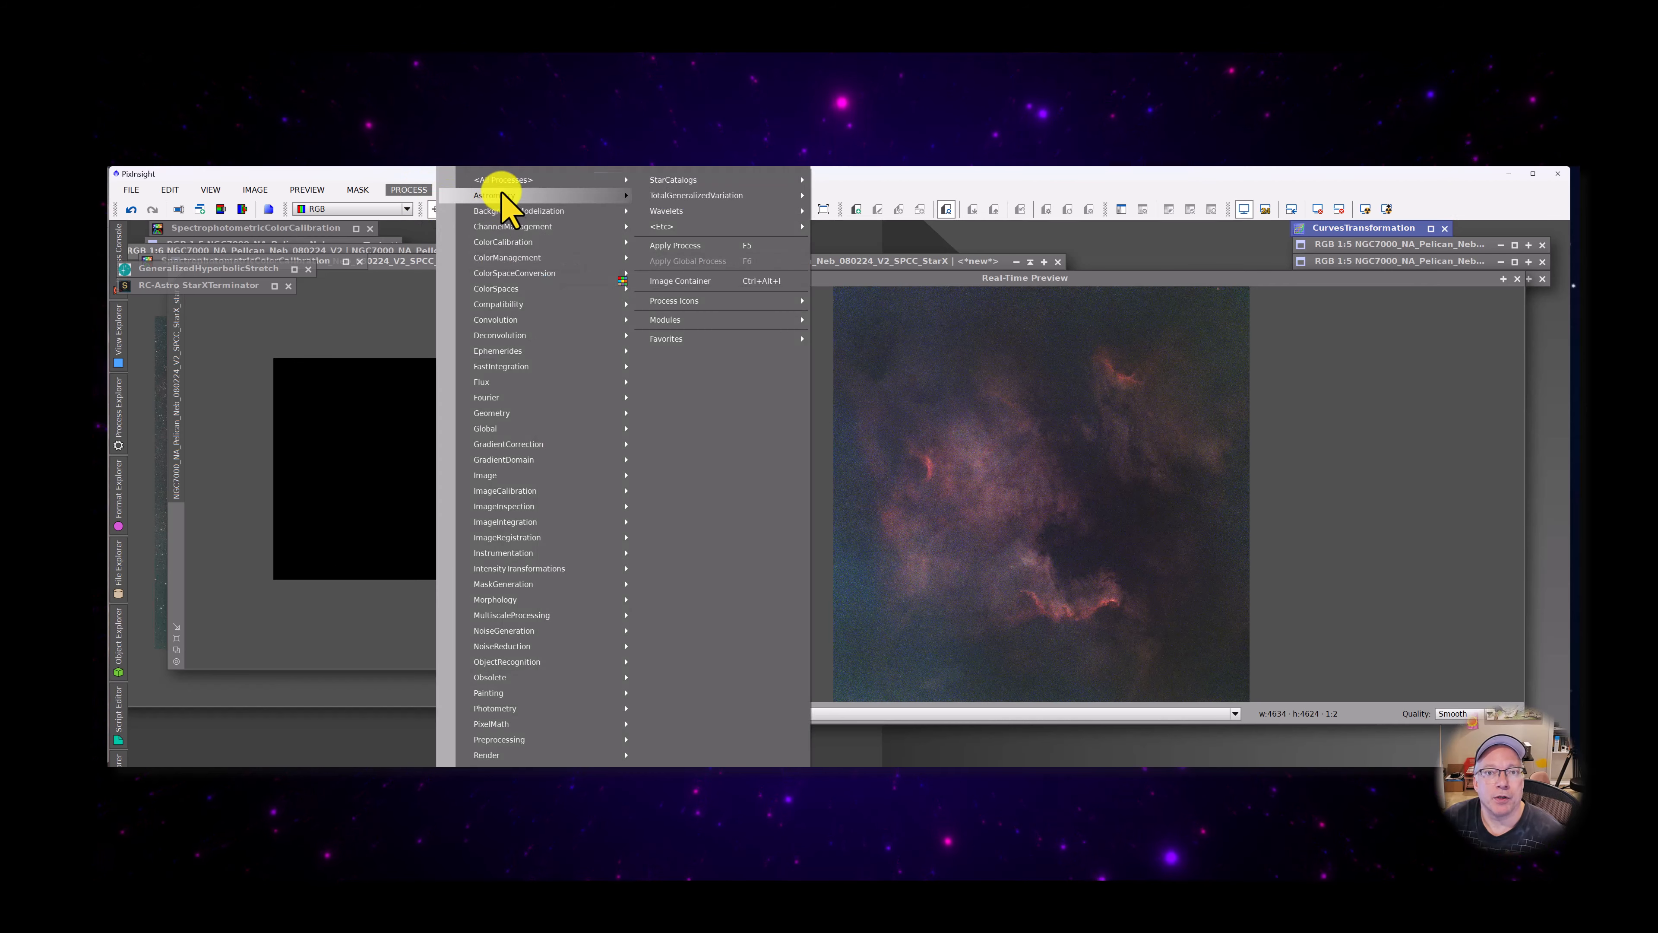
mouse_move(502, 185)
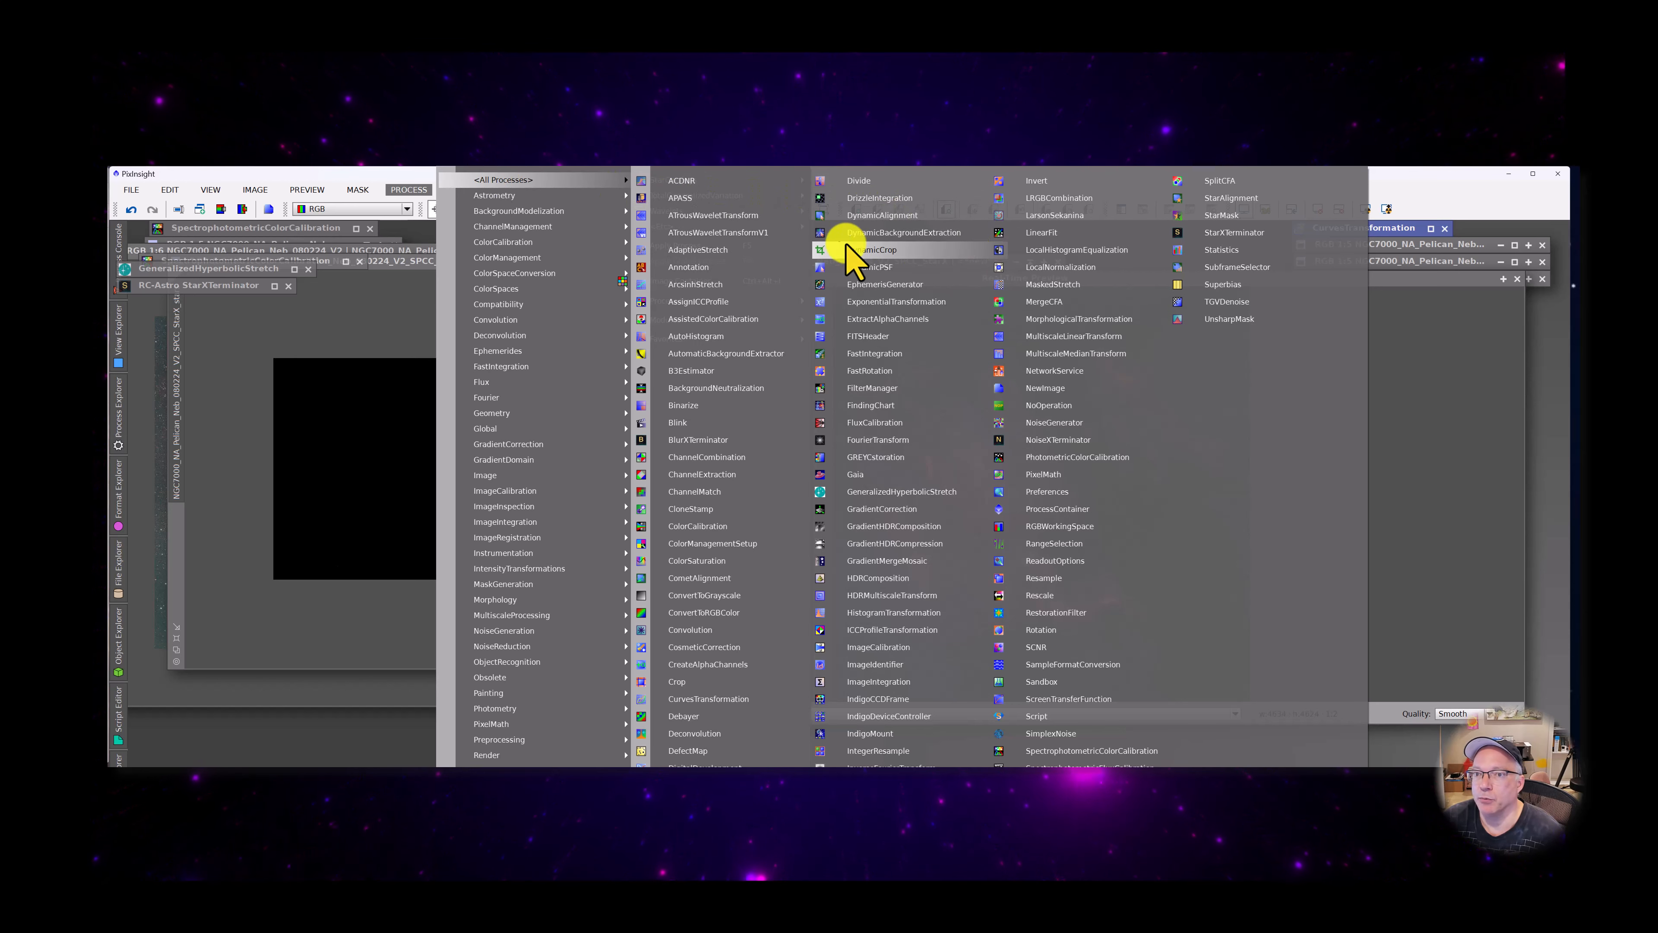
left_click(718, 439)
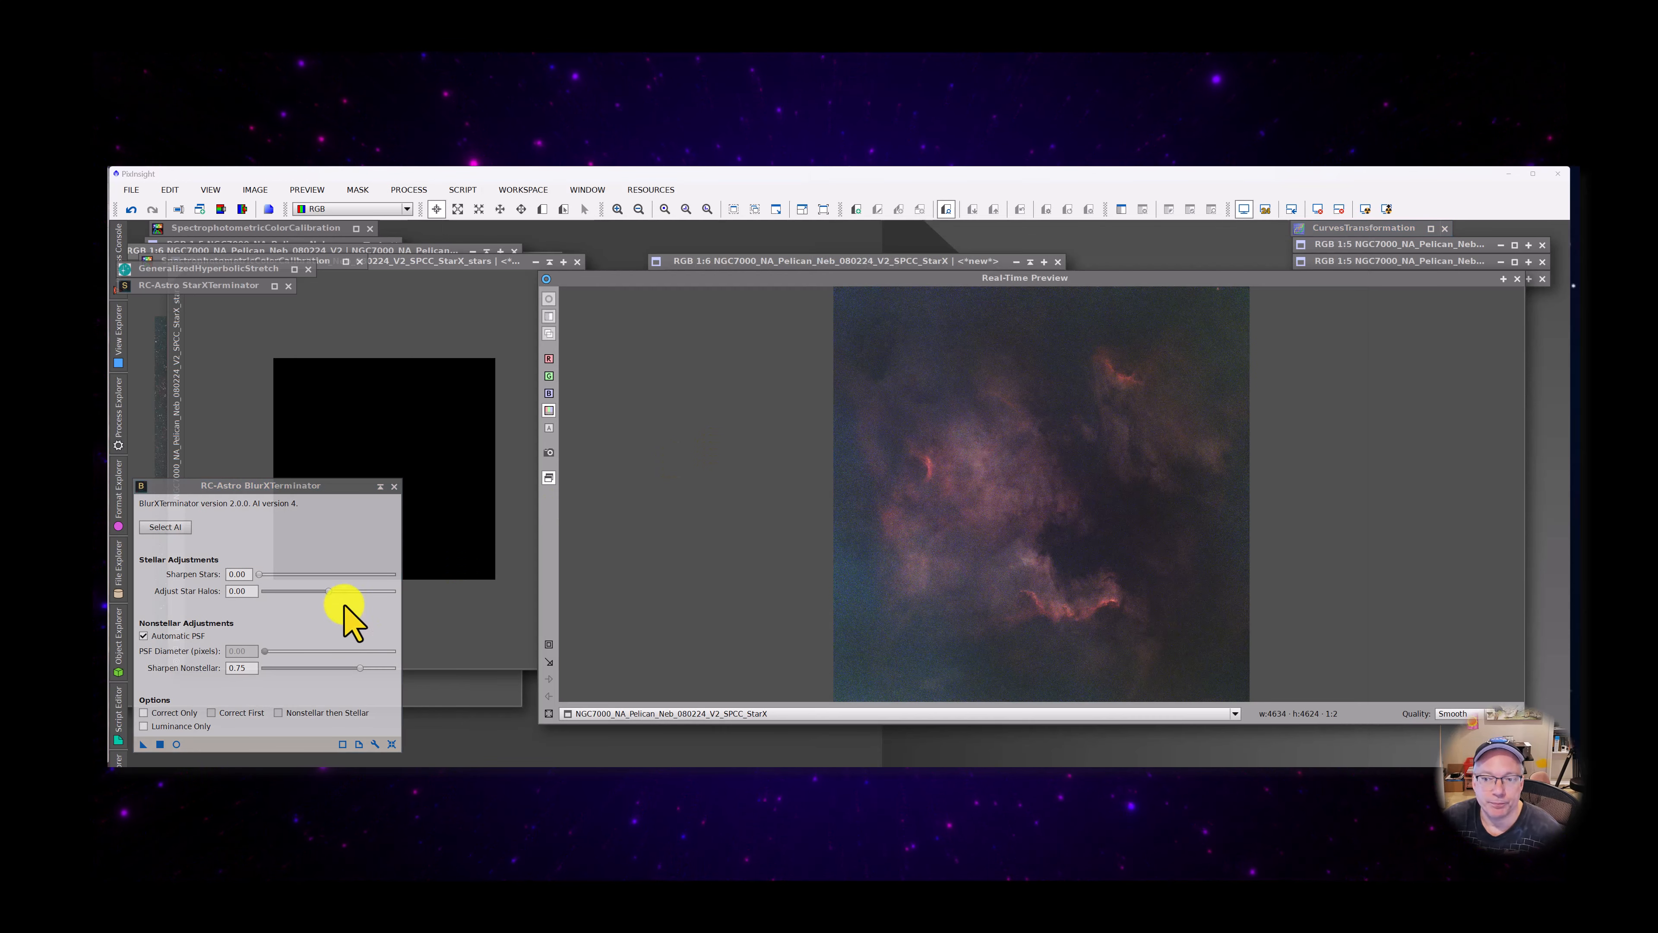
left_click_drag(311, 487, 355, 354)
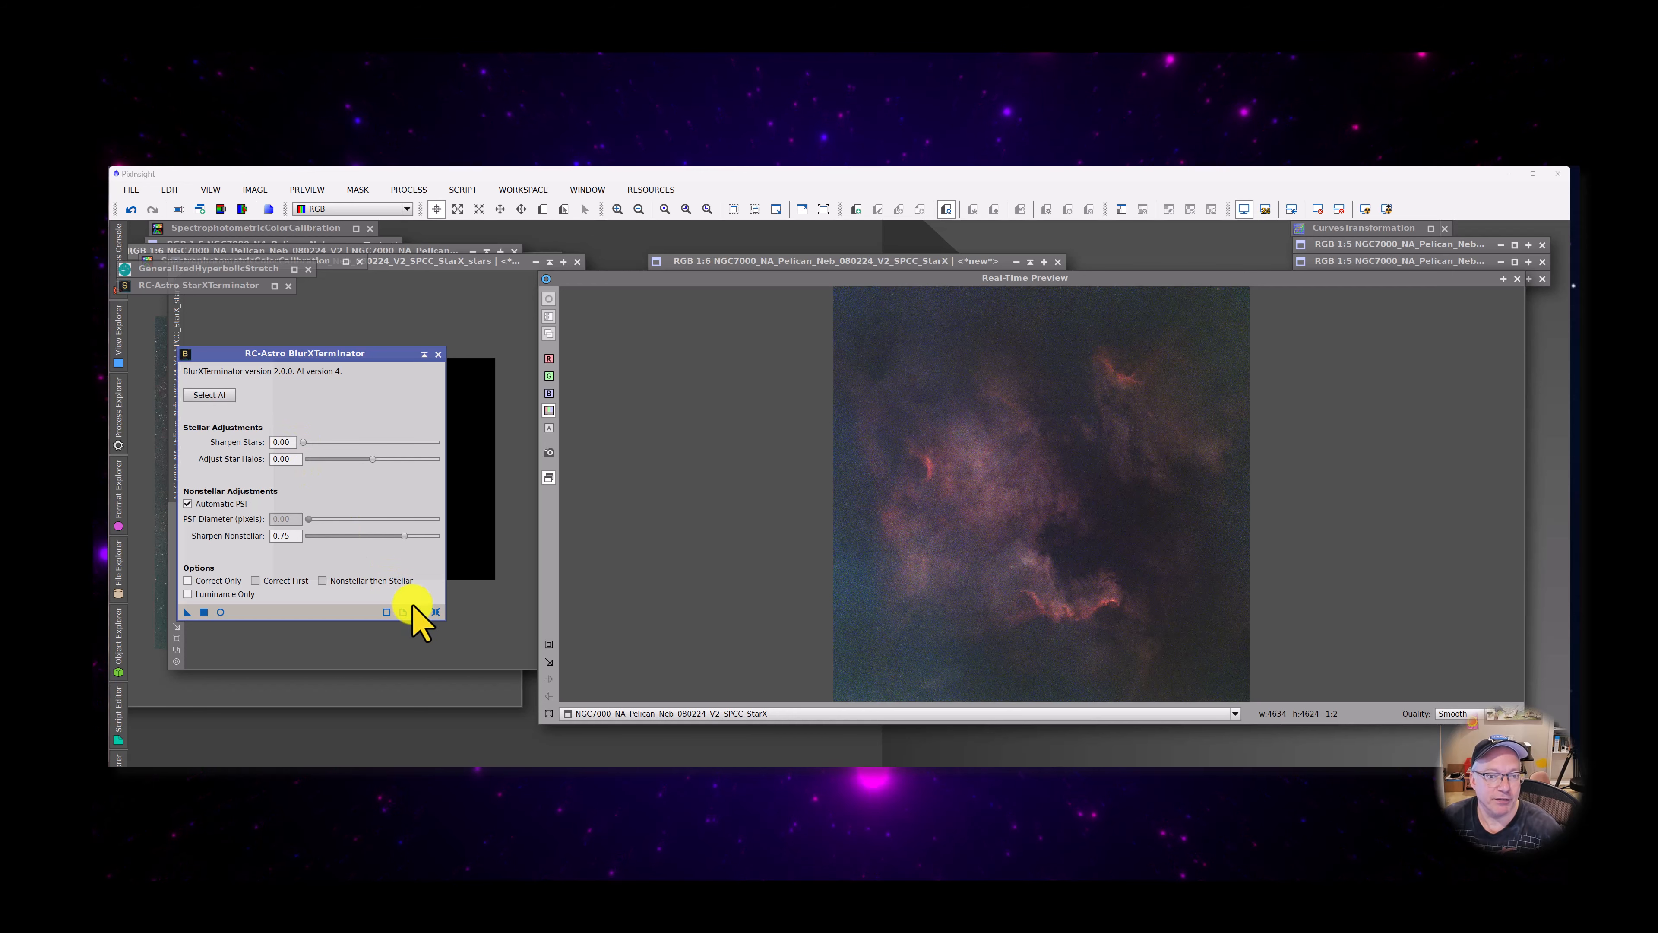
left_click(437, 613)
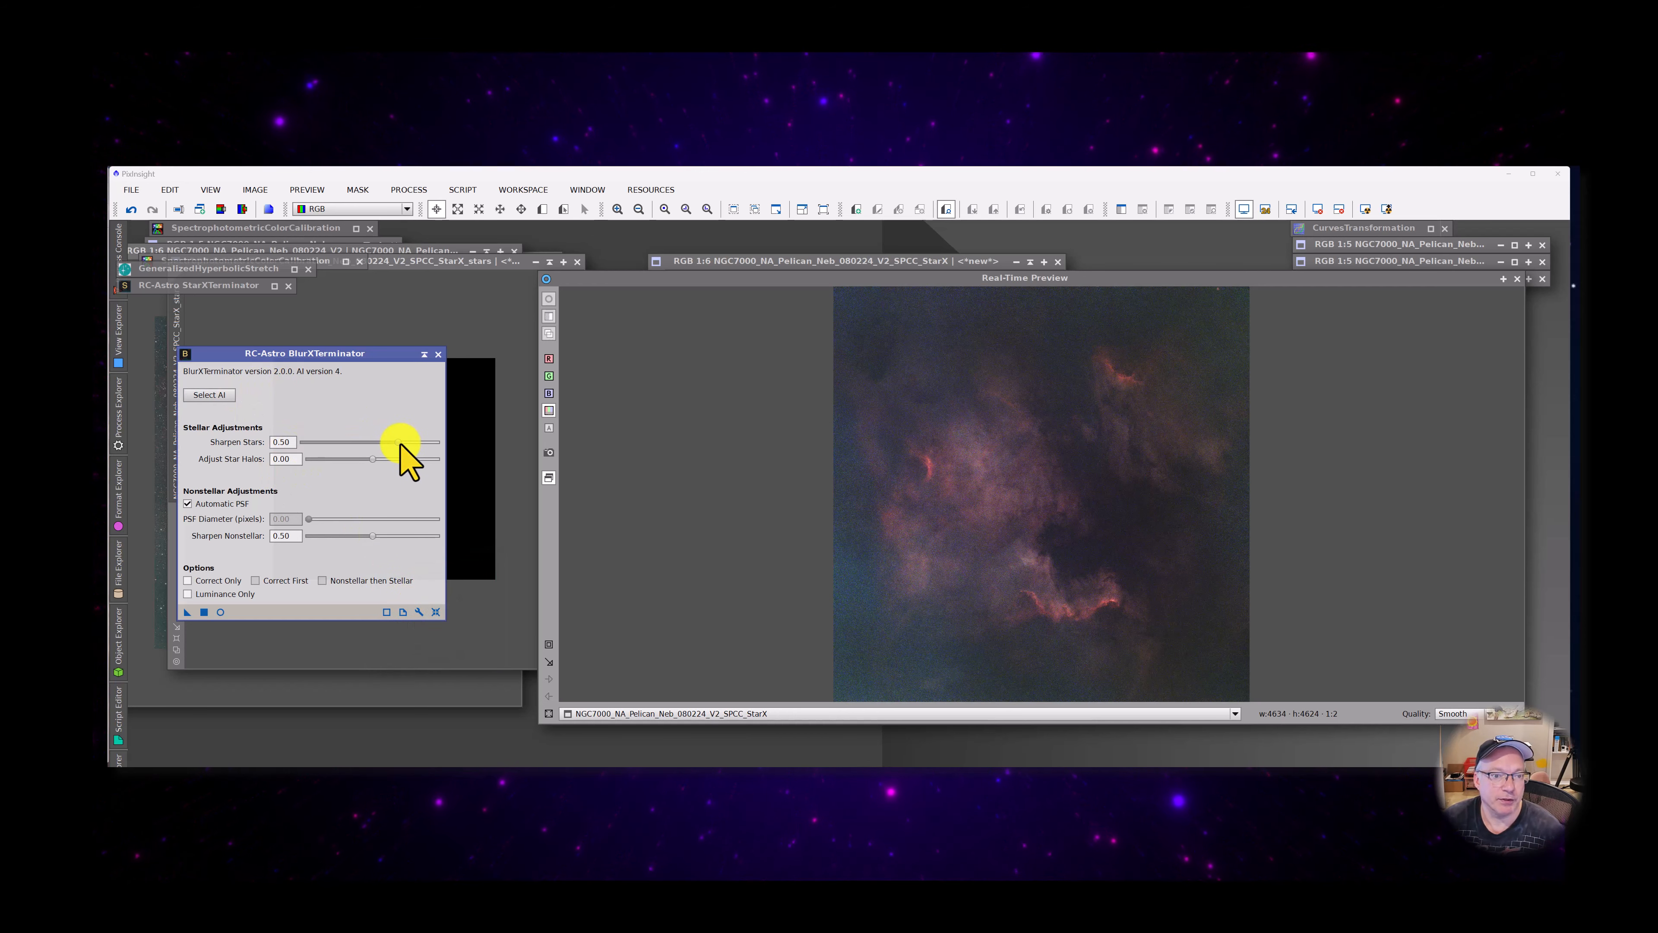
left_click_drag(401, 441, 267, 452)
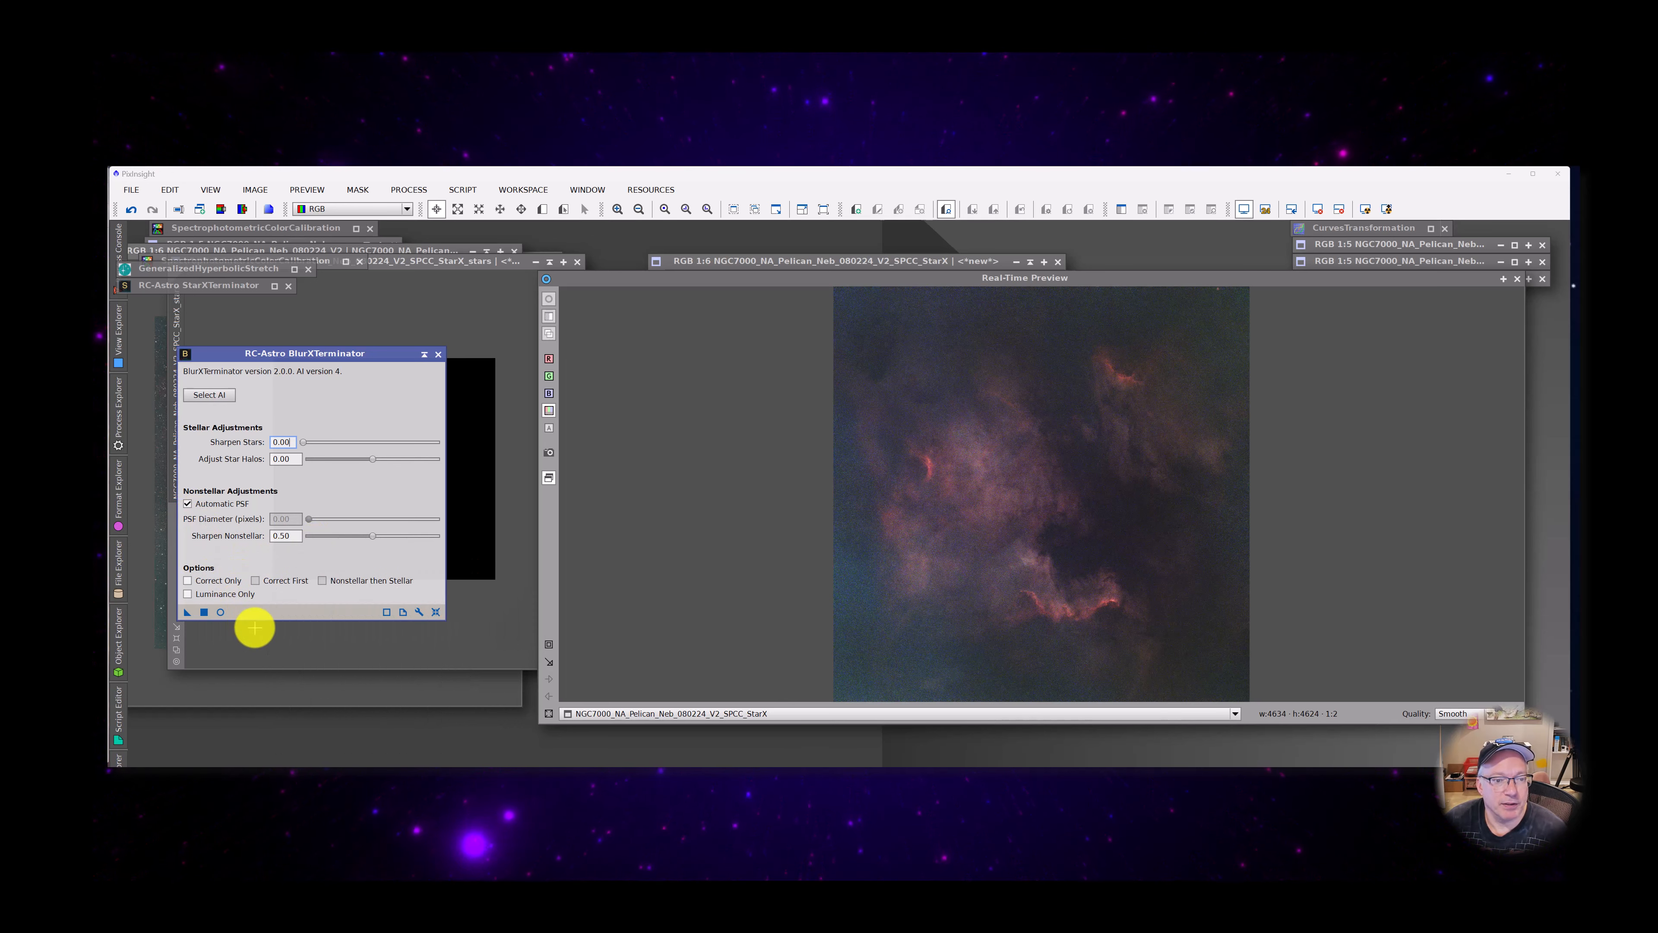
Preview BlurXTerminator in real time on a region of about 1658 × 1134 pixels around the lower bright red ridge and compare it with the original
left_click(221, 612)
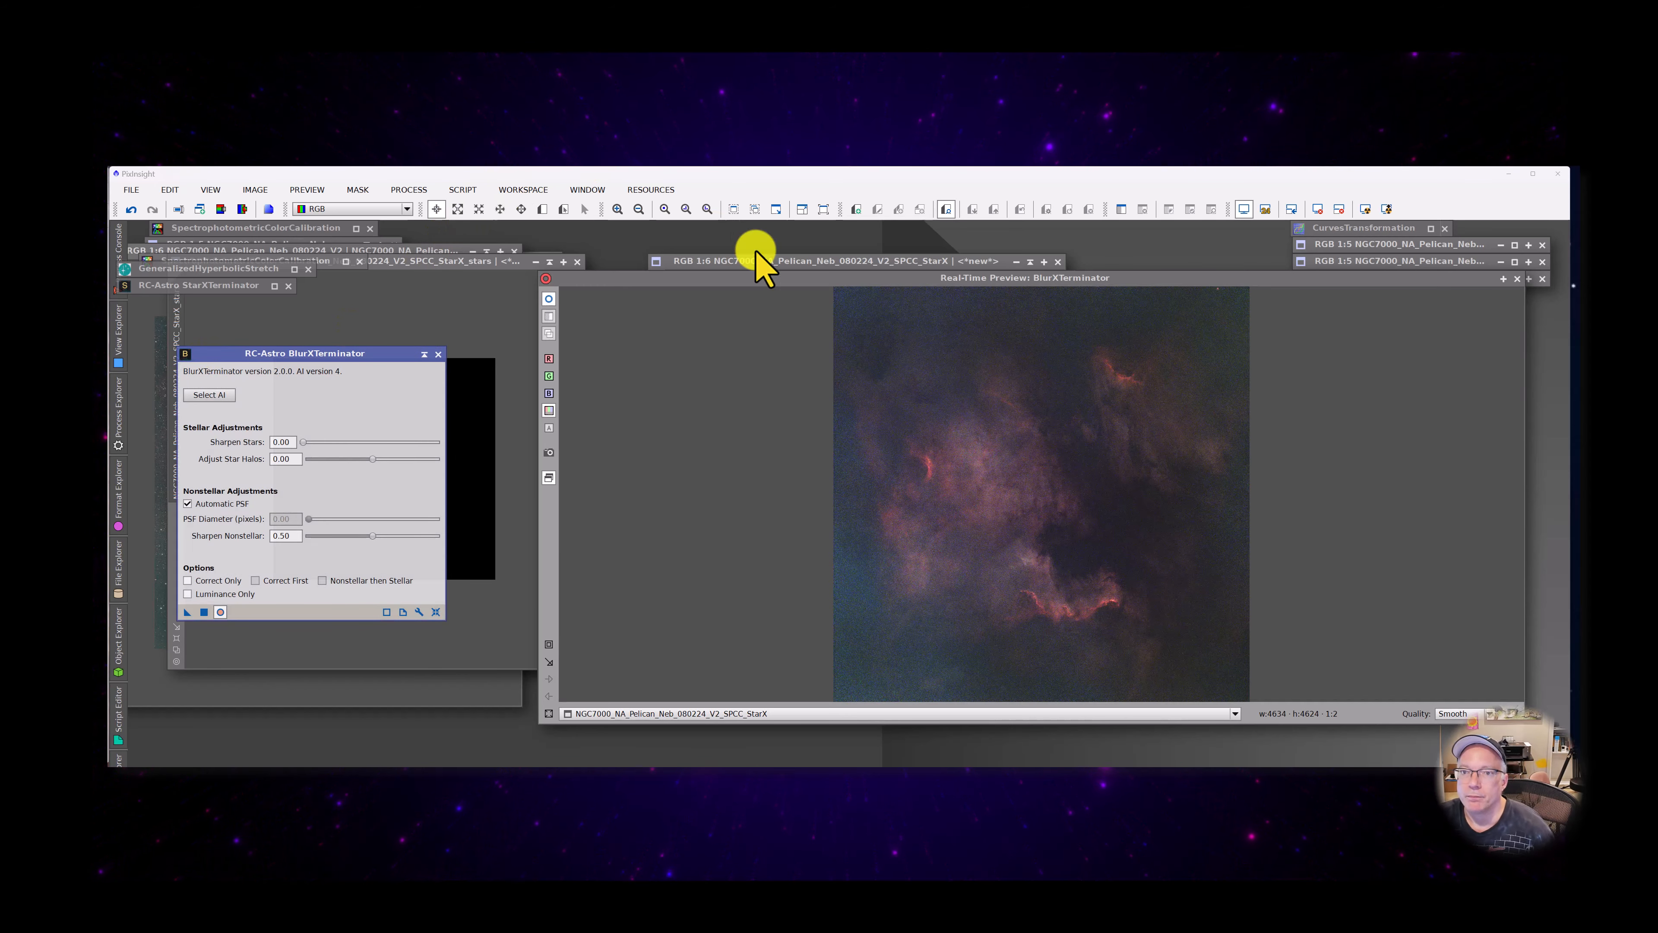
left_click_drag(806, 279, 734, 252)
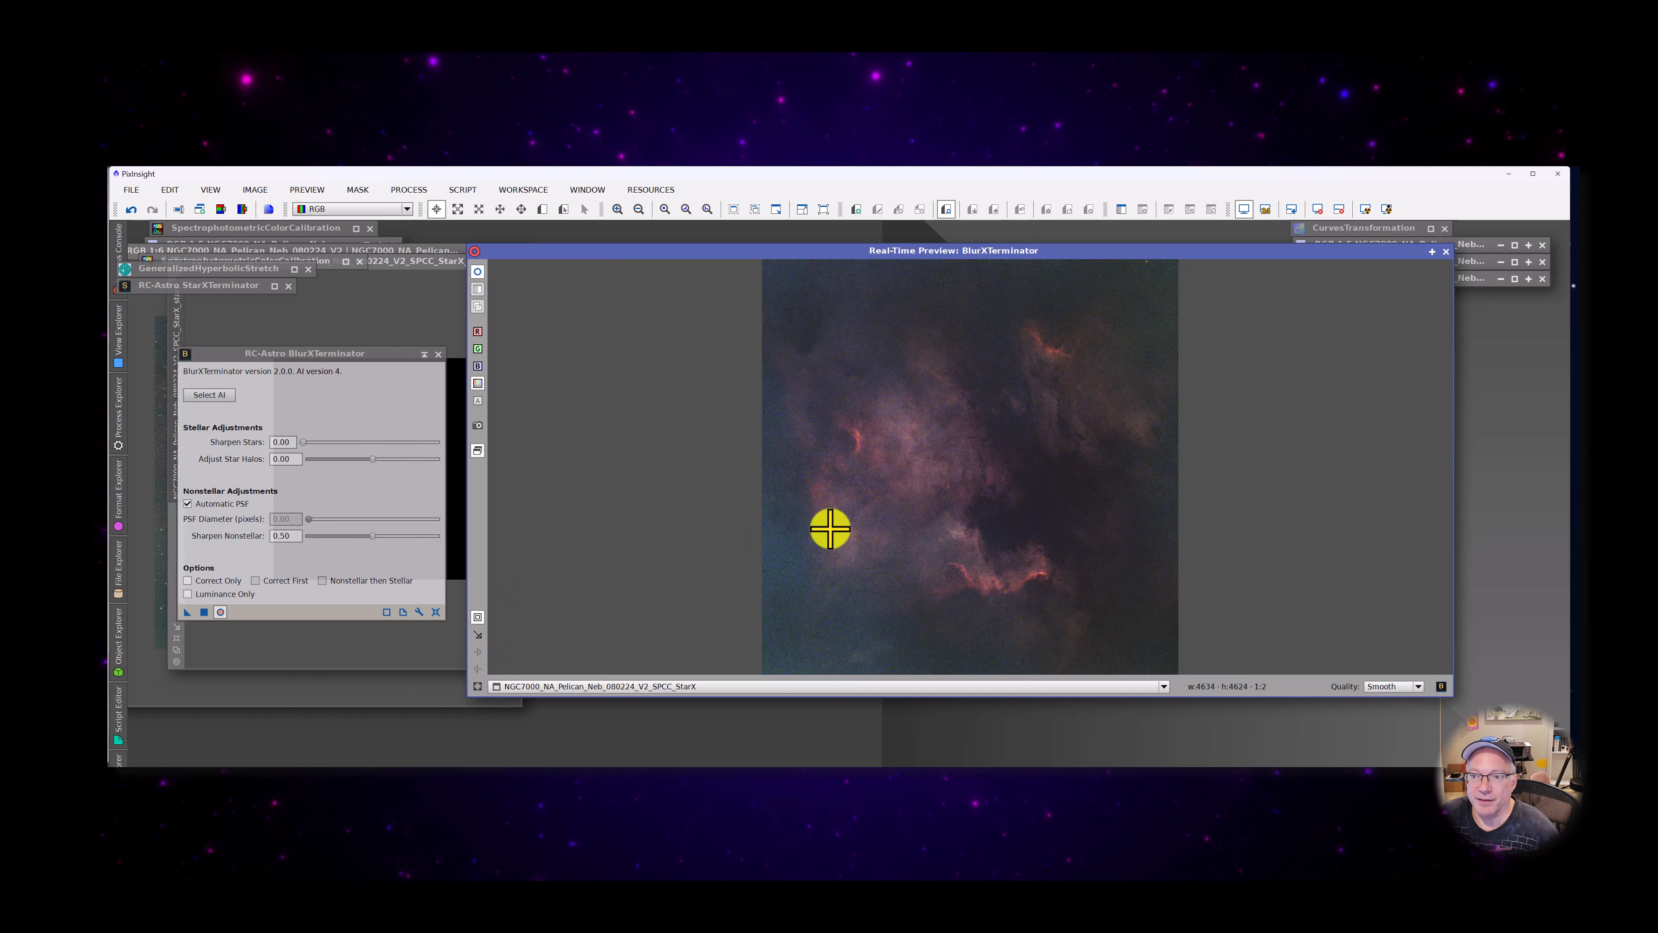
left_click_drag(926, 511, 1076, 612)
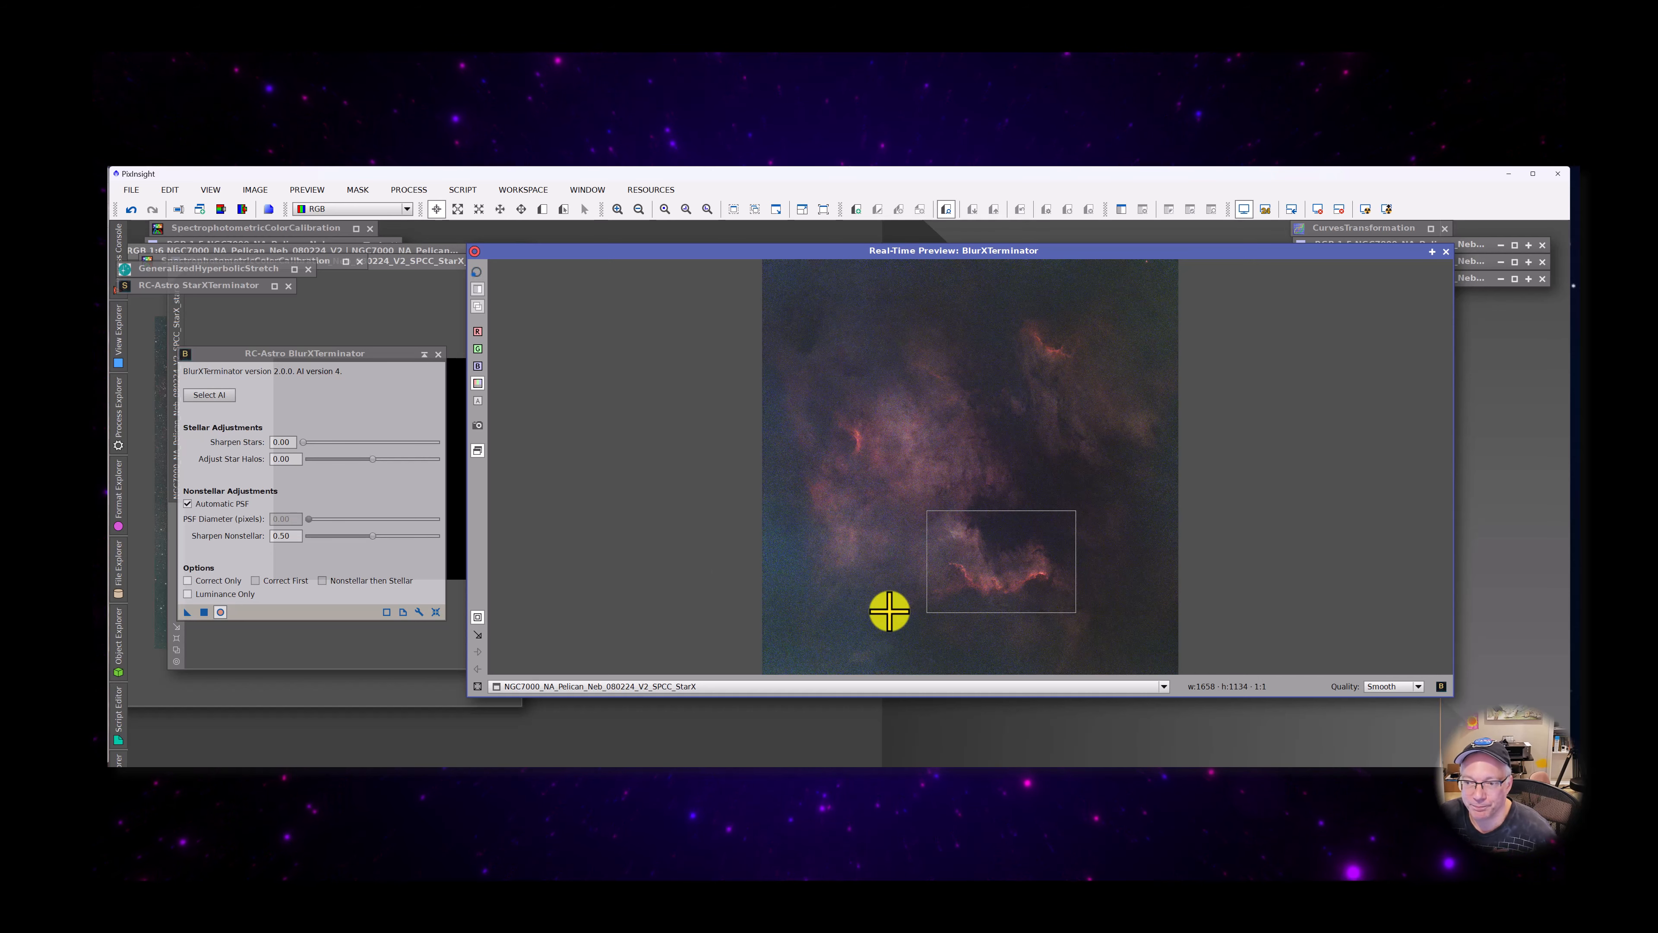
left_click(478, 617)
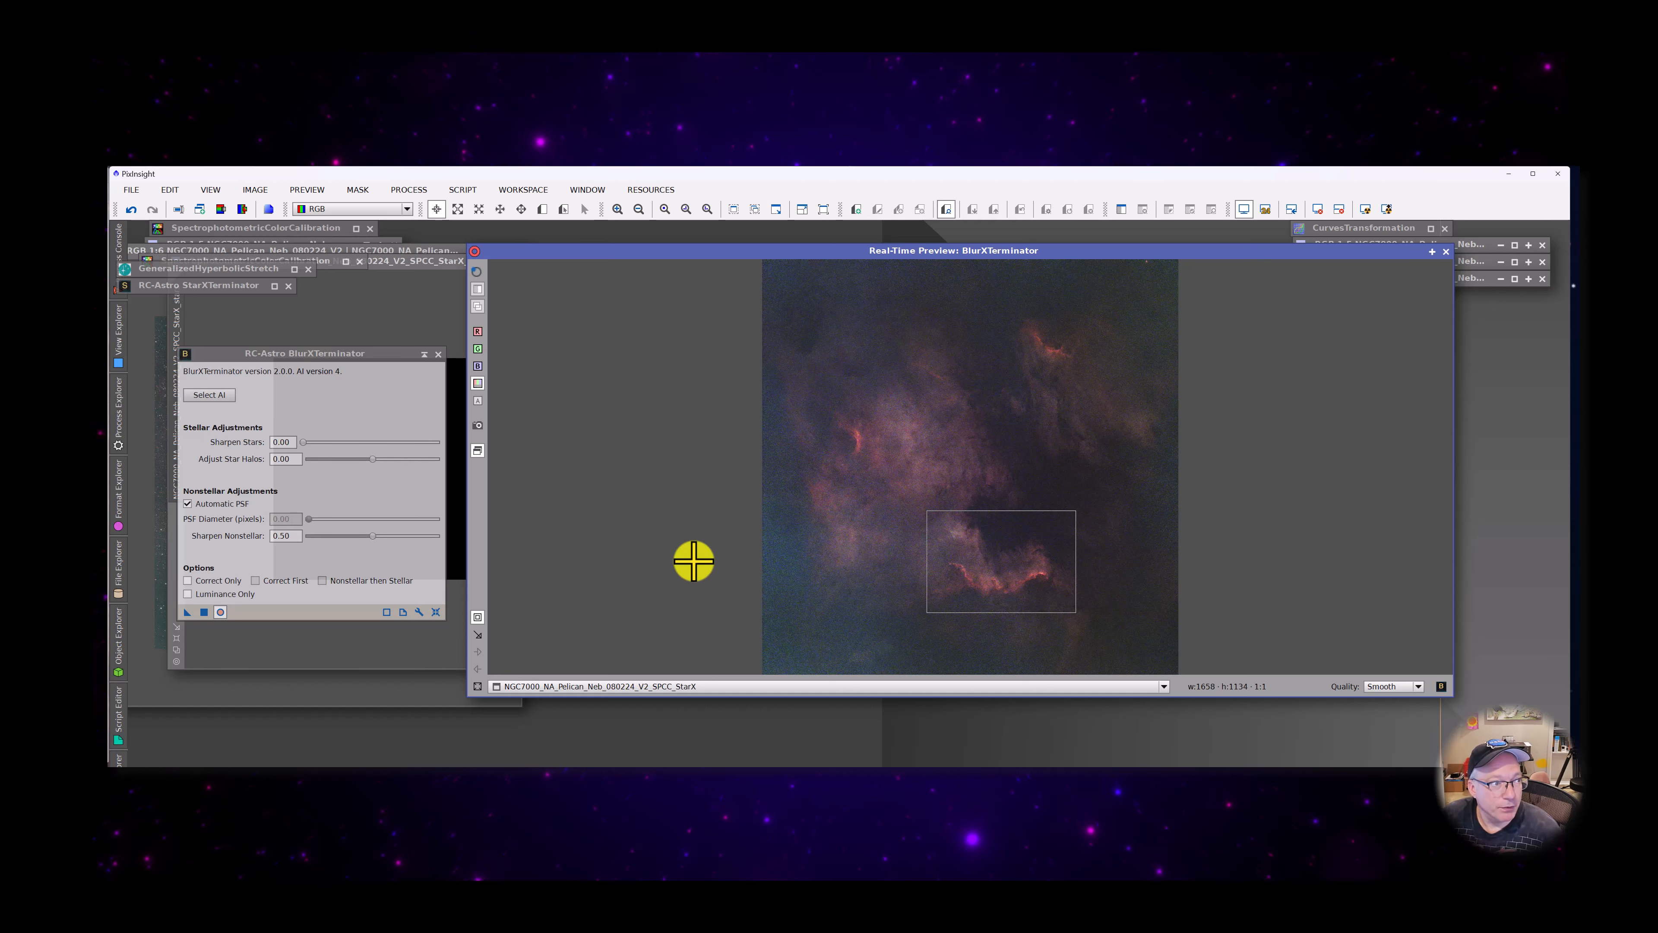
left_click(478, 269)
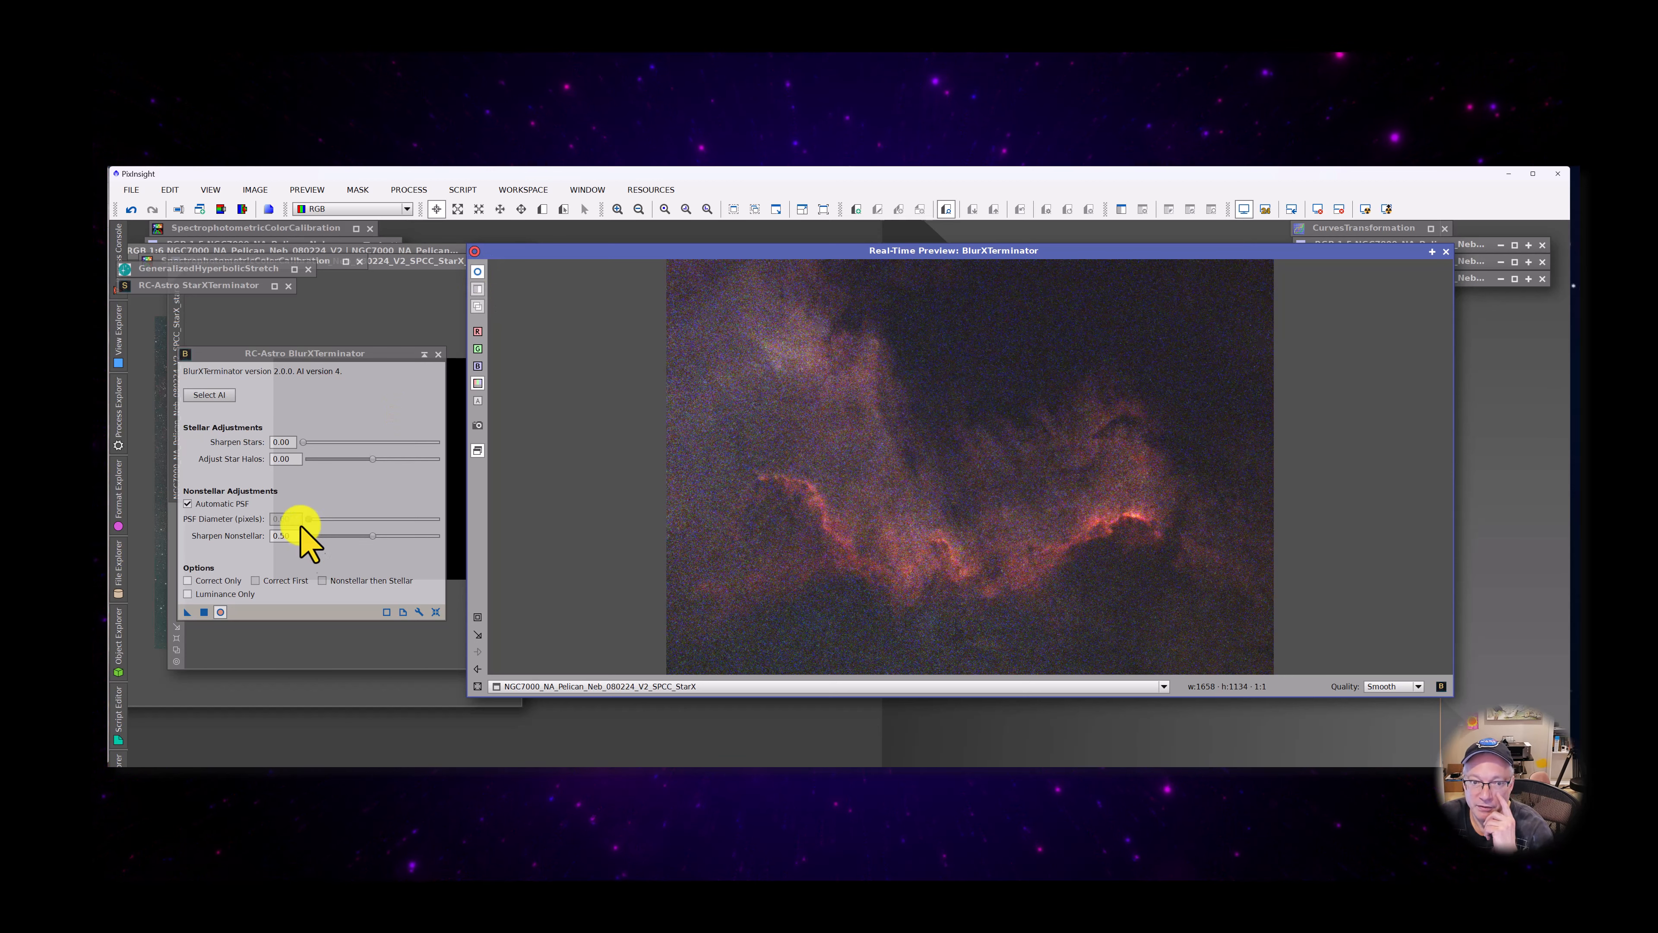
Try Sharpen Nonstellar at 0.75 and compare the sharpened preview of the red ridge with the original
left_click_drag(279, 536, 308, 542)
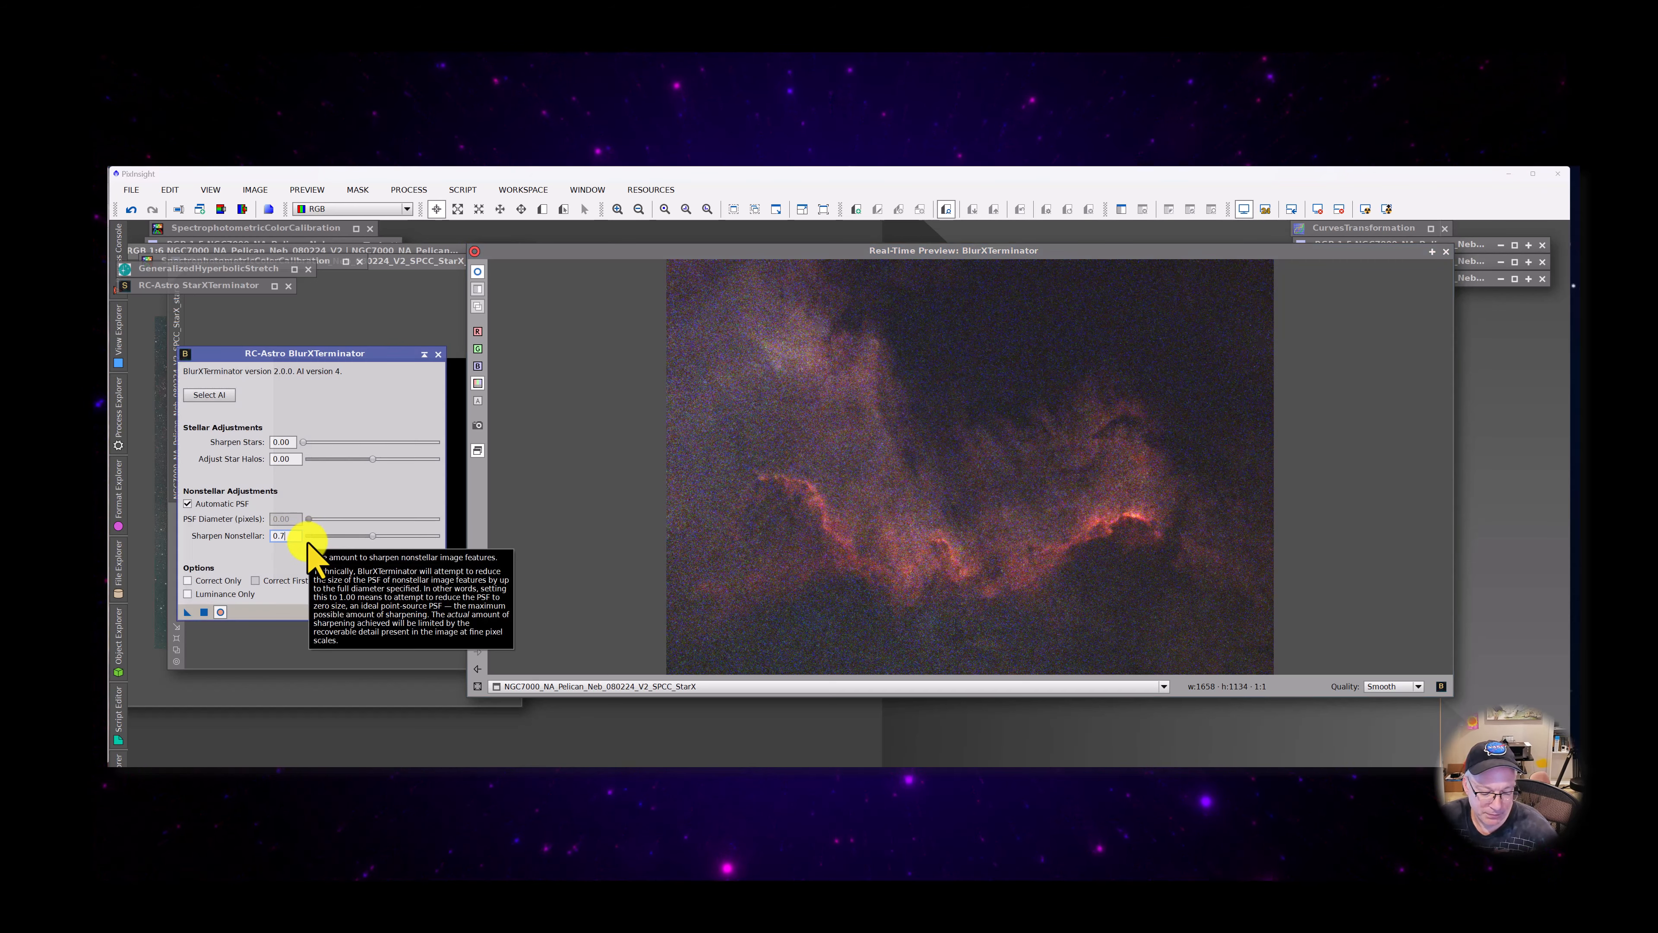
type("75")
key("Return")
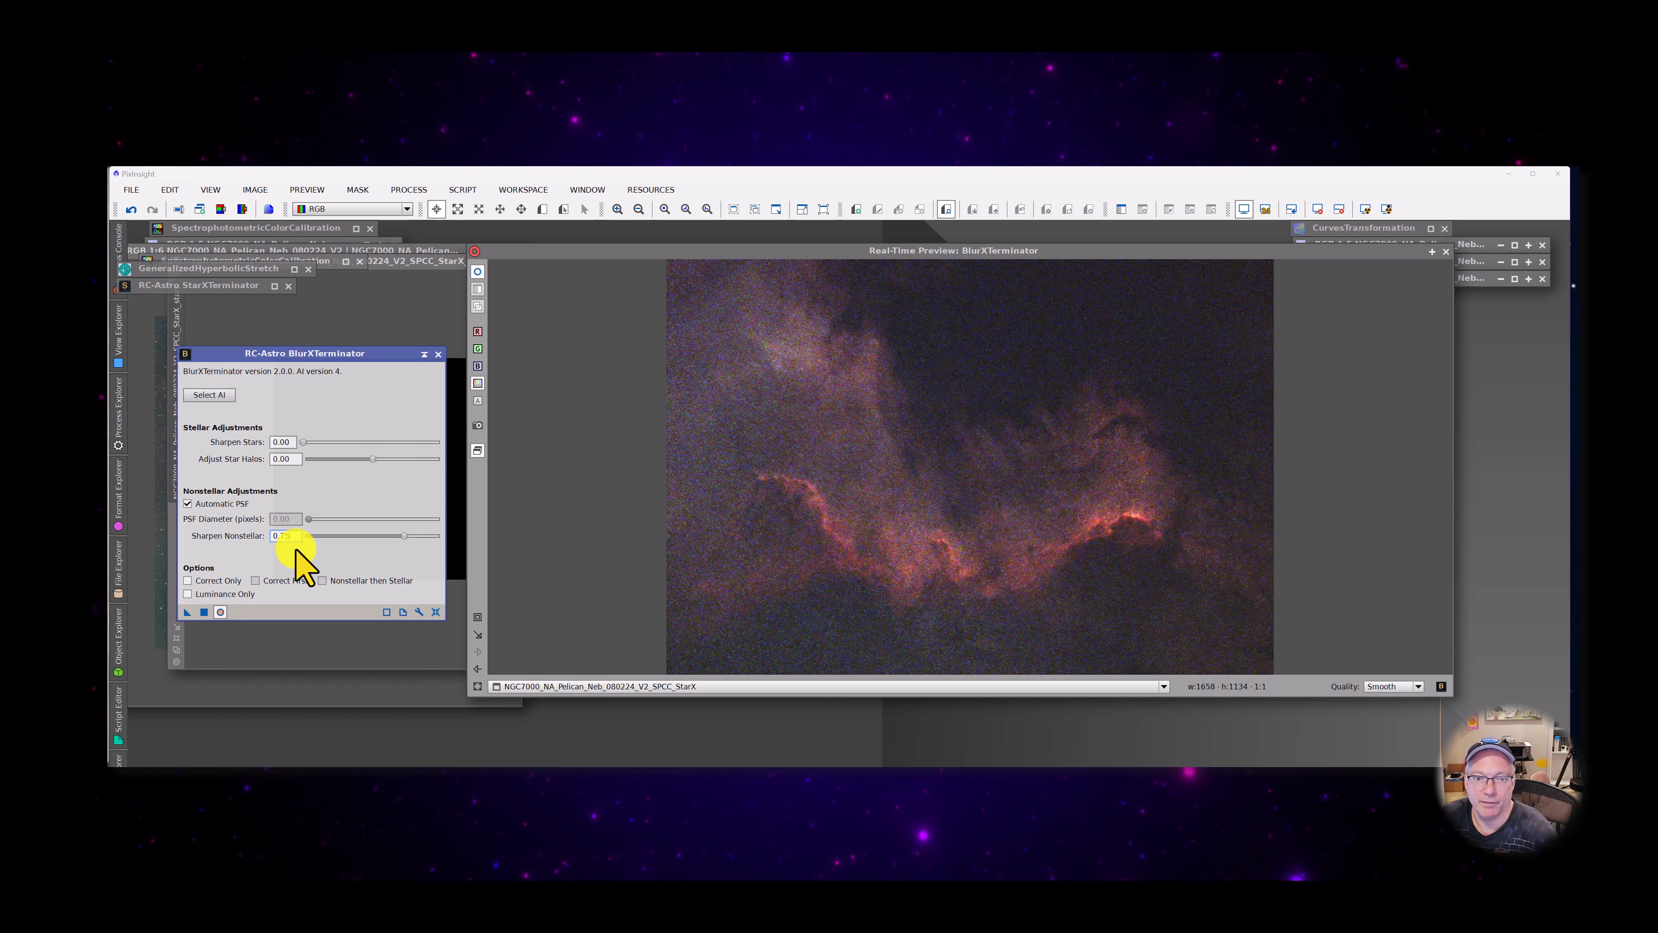
left_click(477, 272)
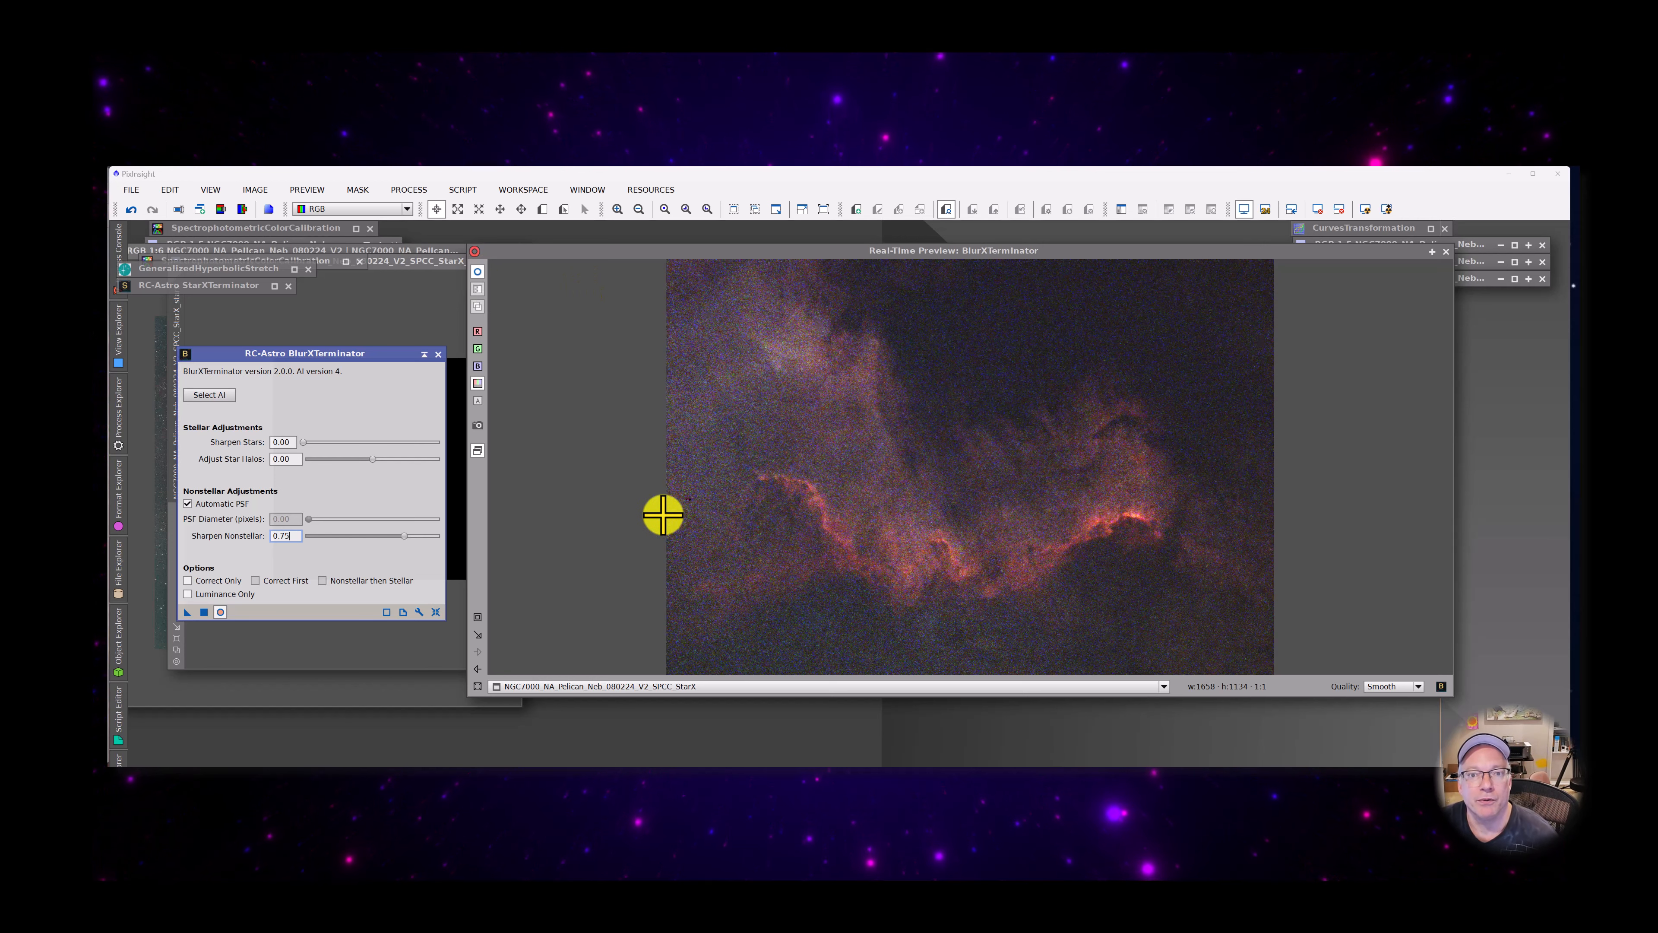
left_click(478, 273)
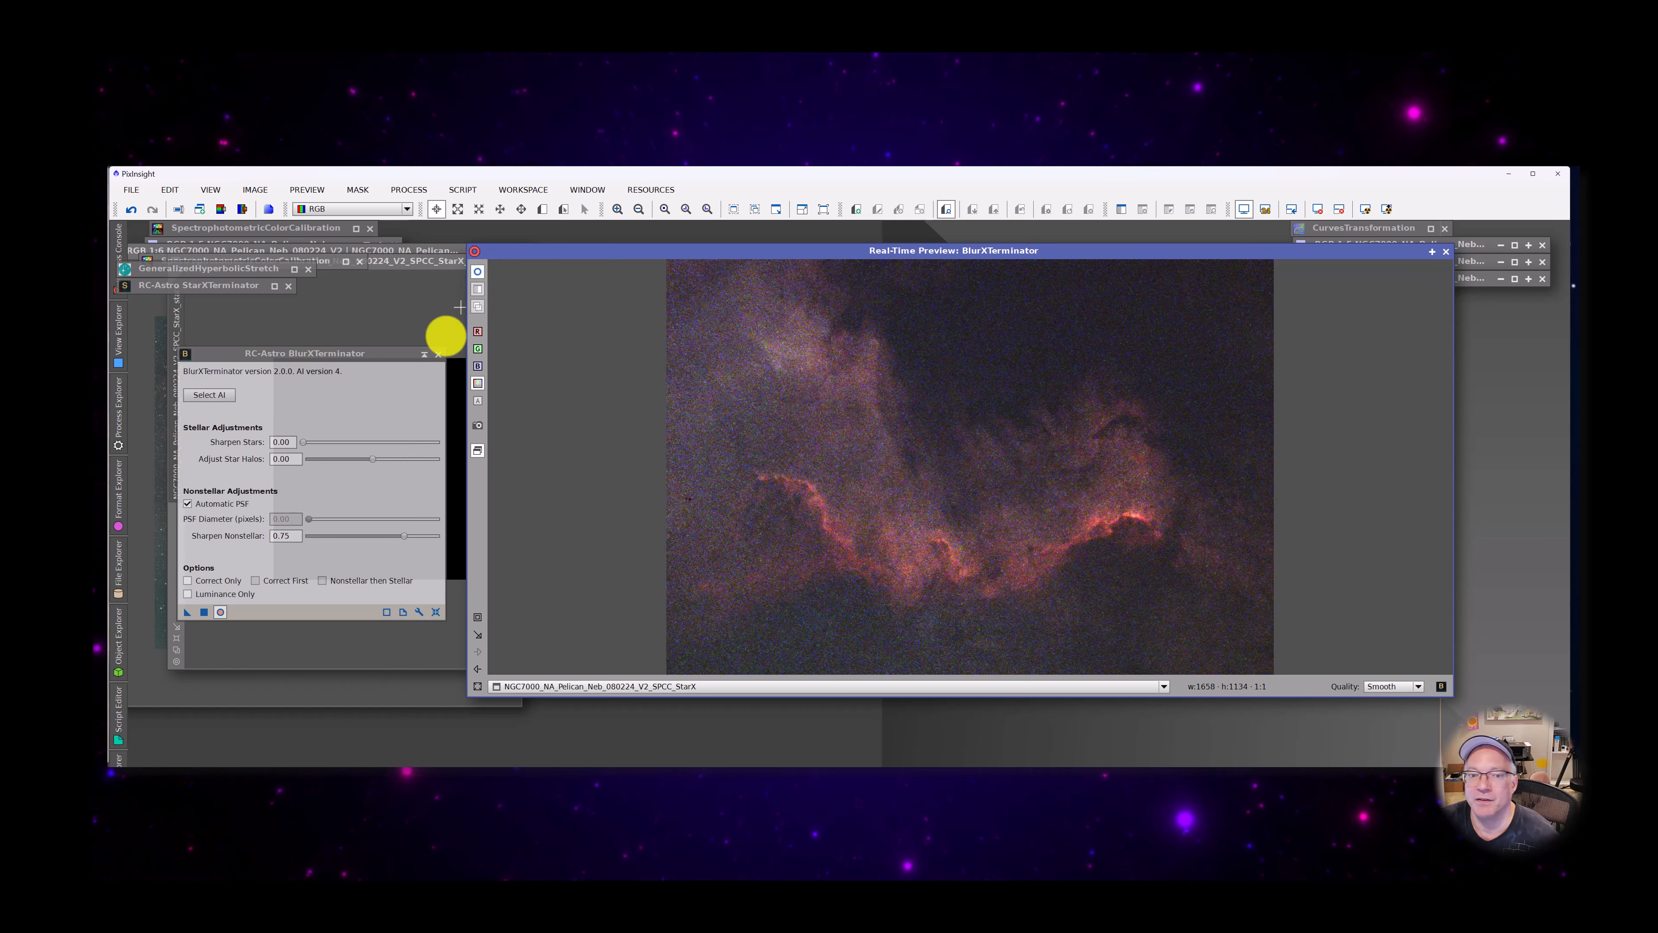
Set Sharpen Nonstellar to 0.85, compare the preview with the original, and apply BlurXTerminator to the starless image
left_click_drag(278, 535, 301, 539)
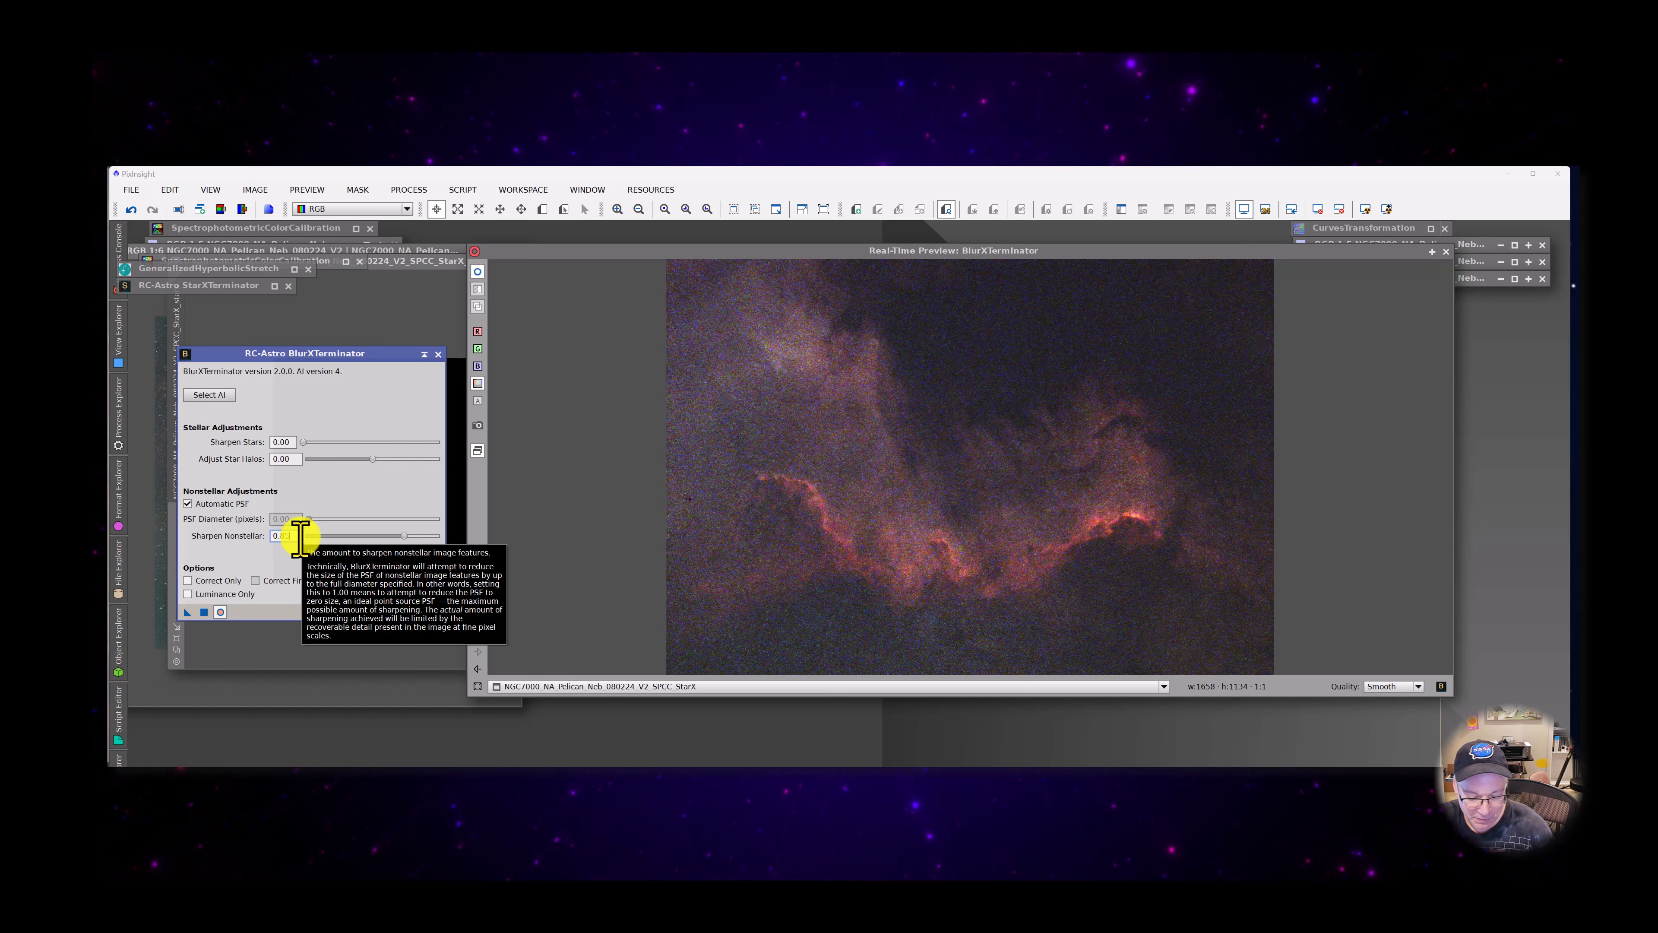
type("85")
key("Return")
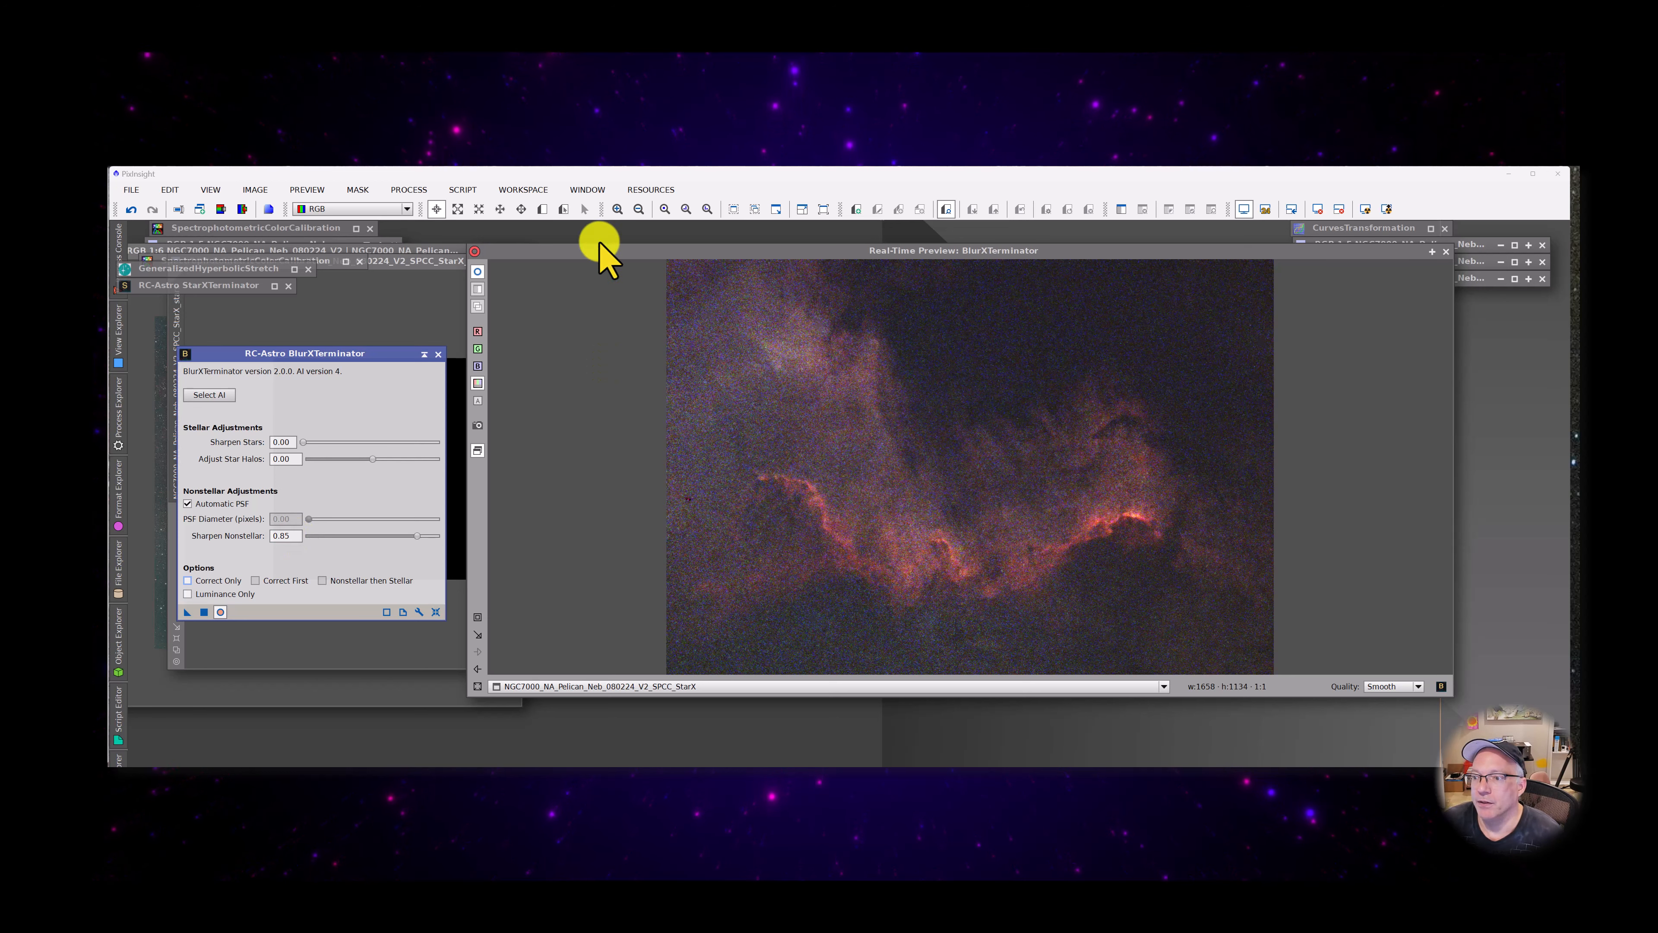
left_click(478, 273)
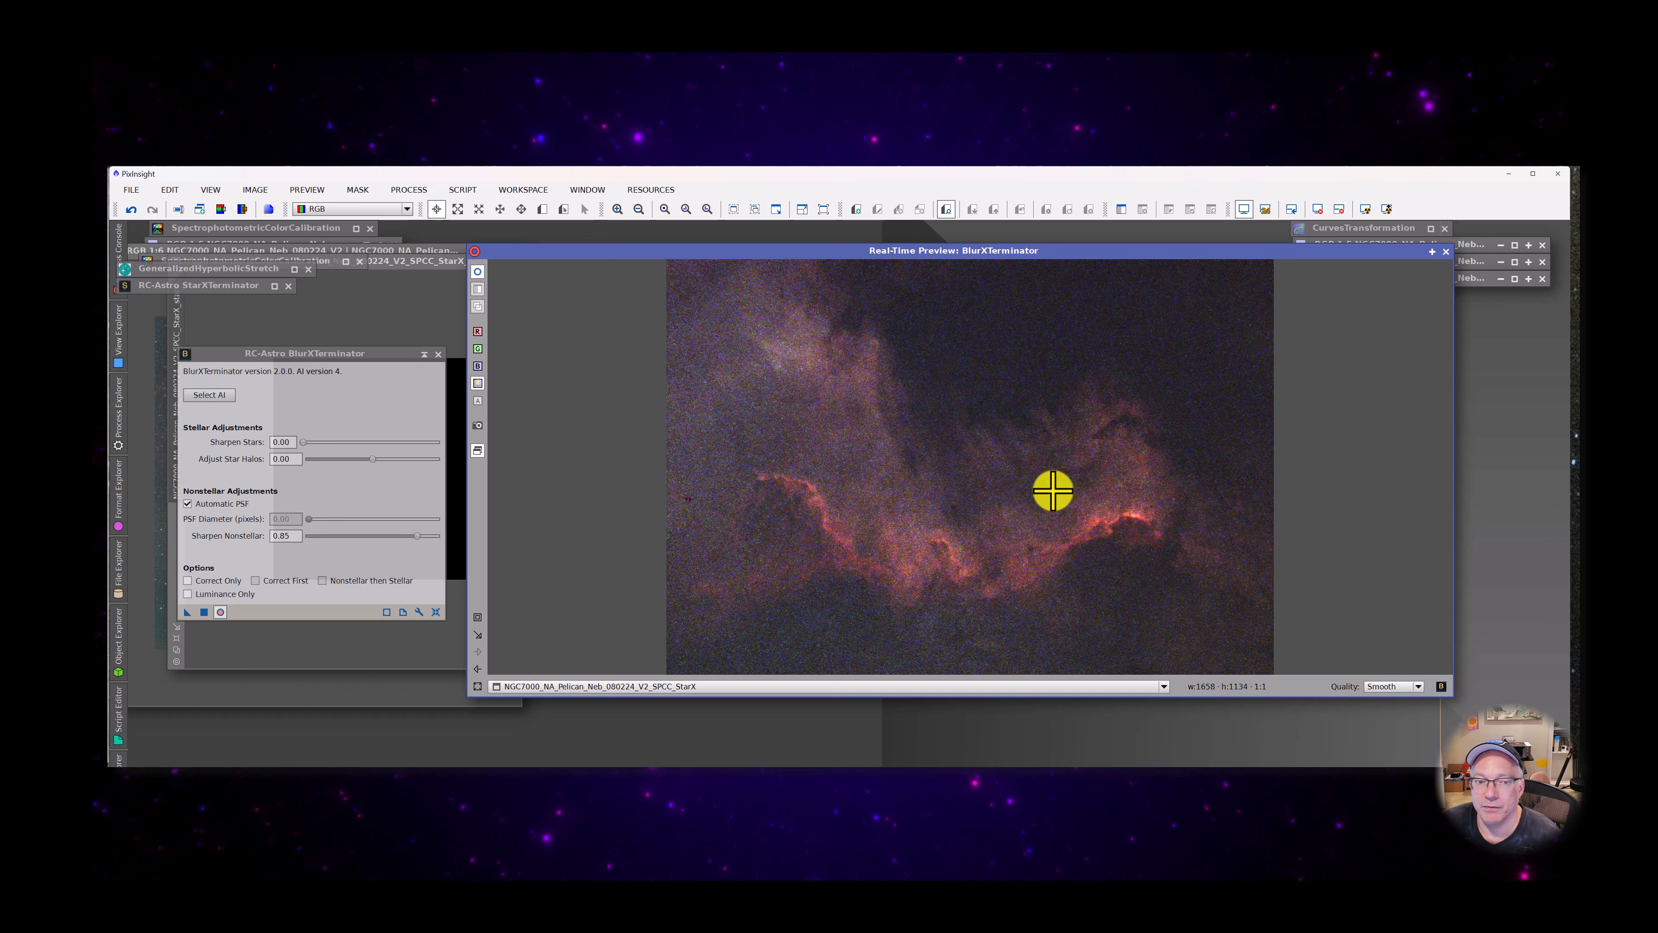
left_click(204, 613)
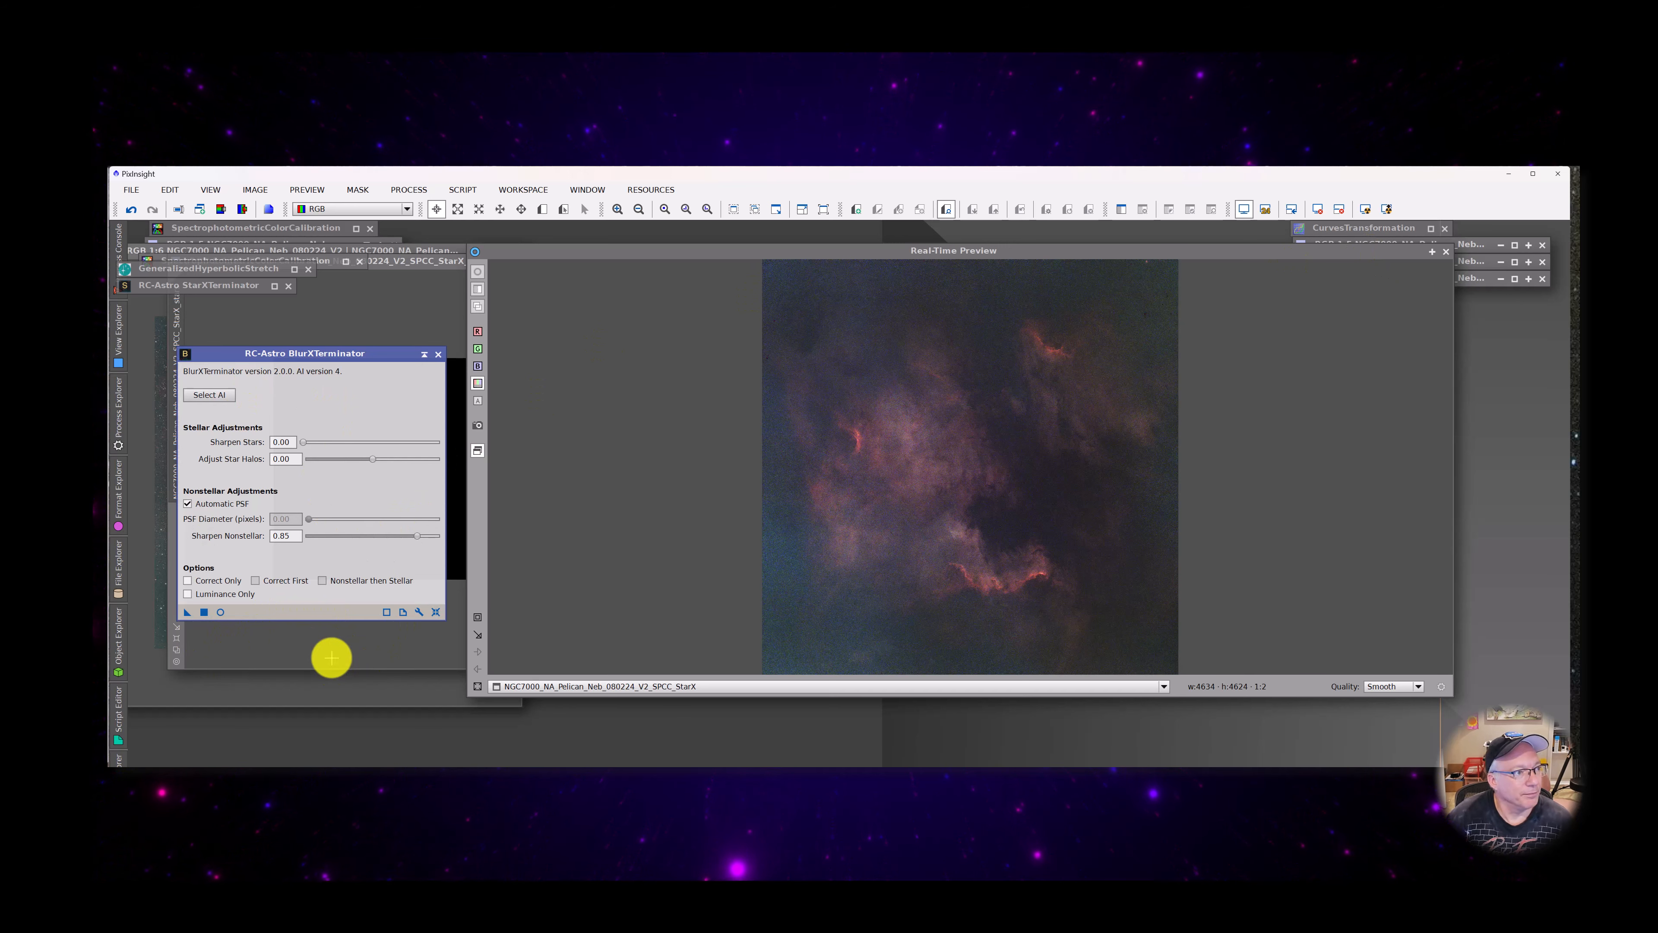
Collapse BlurXTerminator and park it under the StarXTerminator window, checking the process console for the BlurXTerminator run
left_click(424, 353)
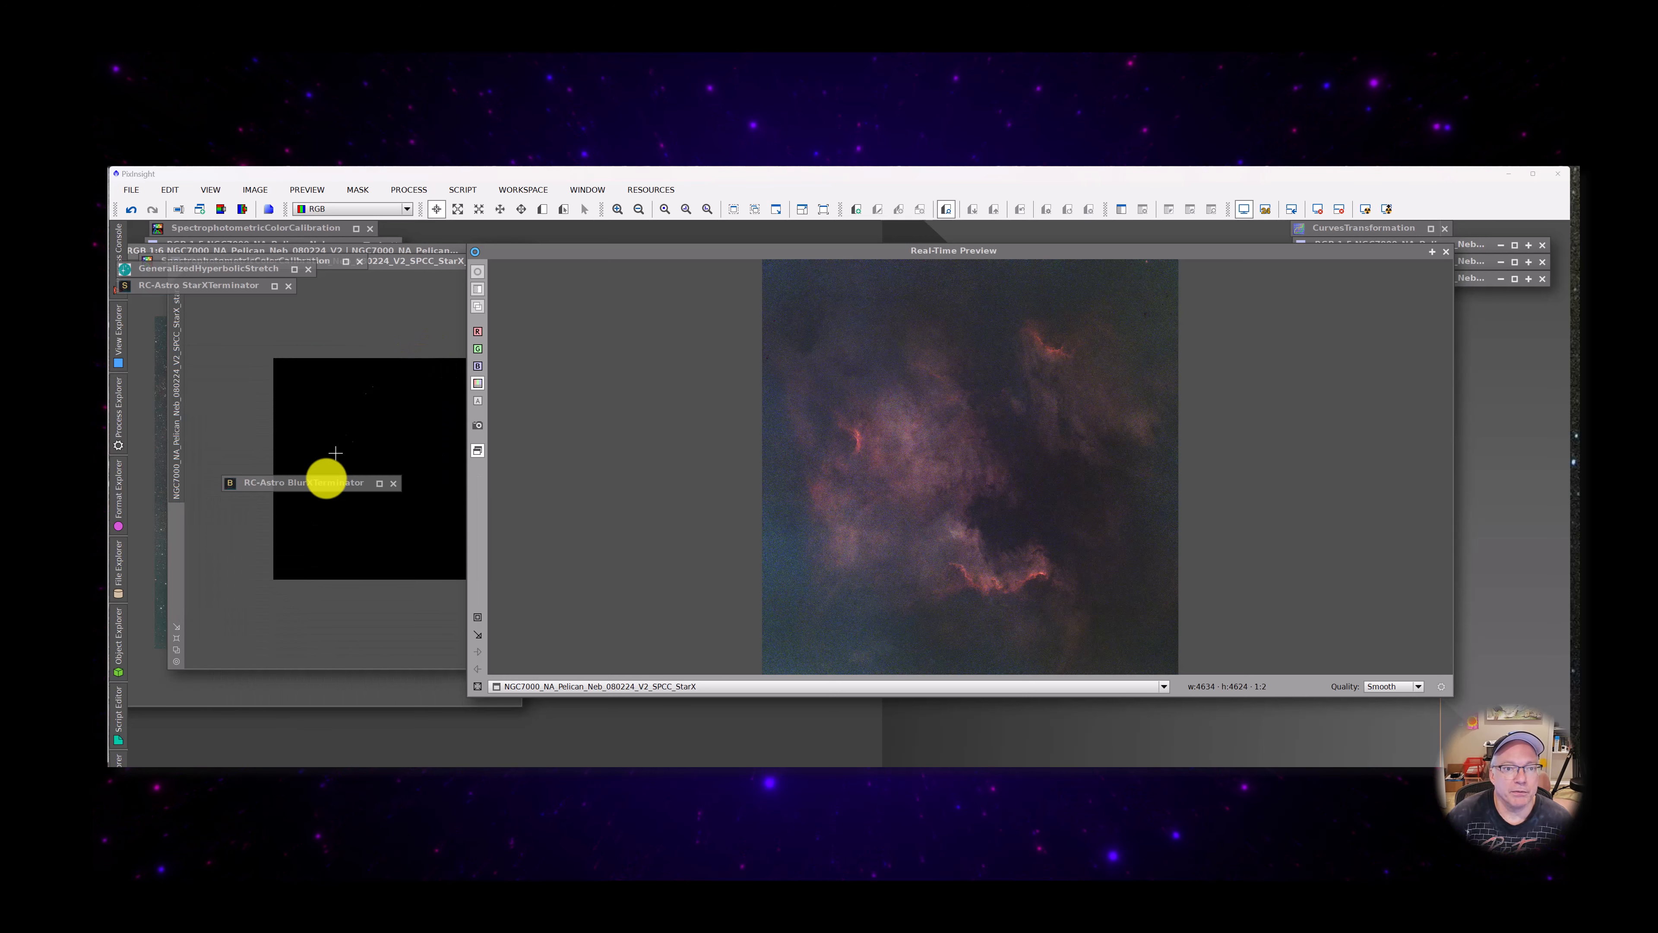
mouse_move(289, 487)
left_mouse_down()
mouse_move(592, 482)
mouse_move(1470, 288)
mouse_move(1451, 315)
mouse_move(1424, 299)
mouse_move(522, 271)
mouse_move(172, 315)
mouse_move(187, 304)
left_mouse_up()
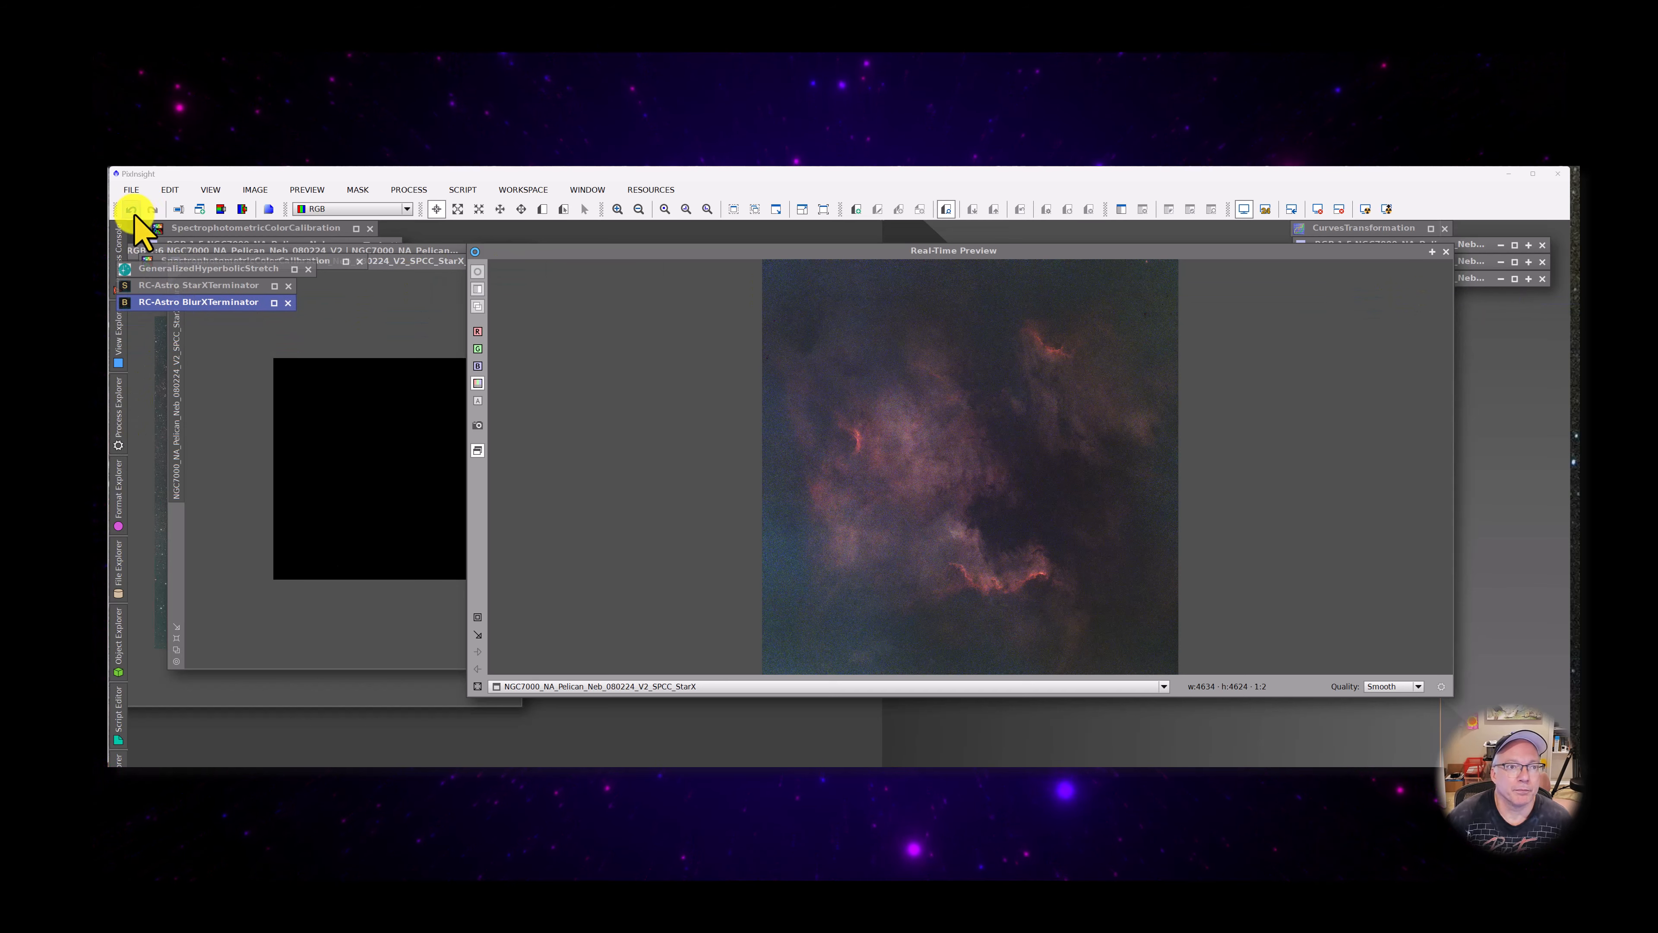
left_click(121, 251)
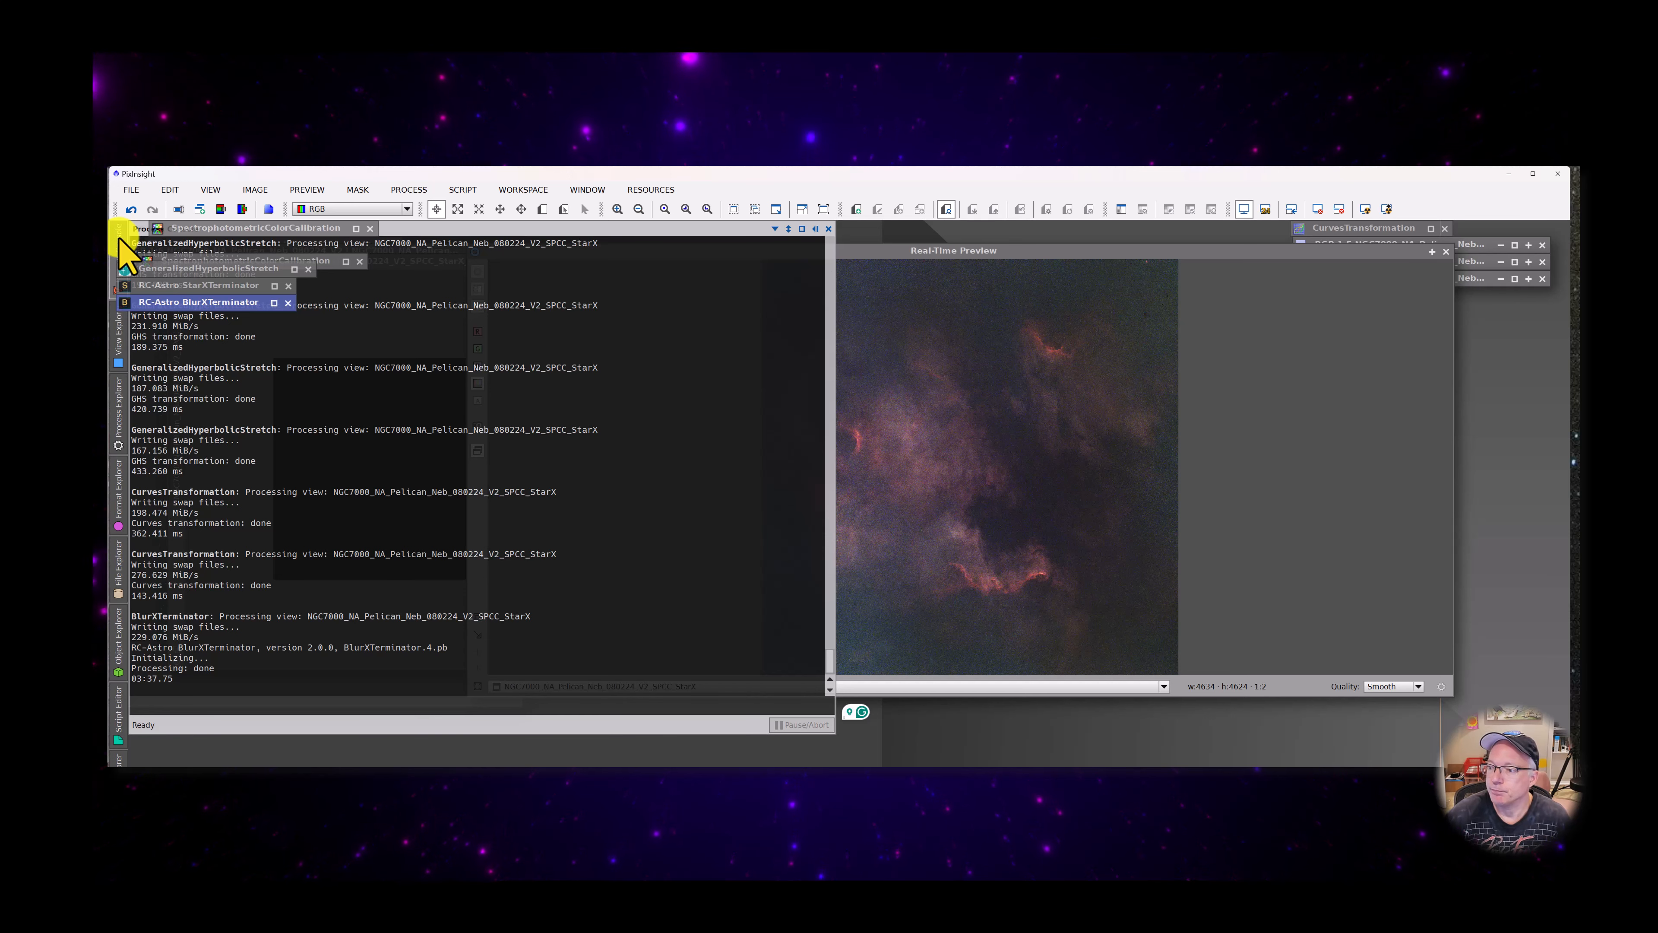
left_click(915, 254)
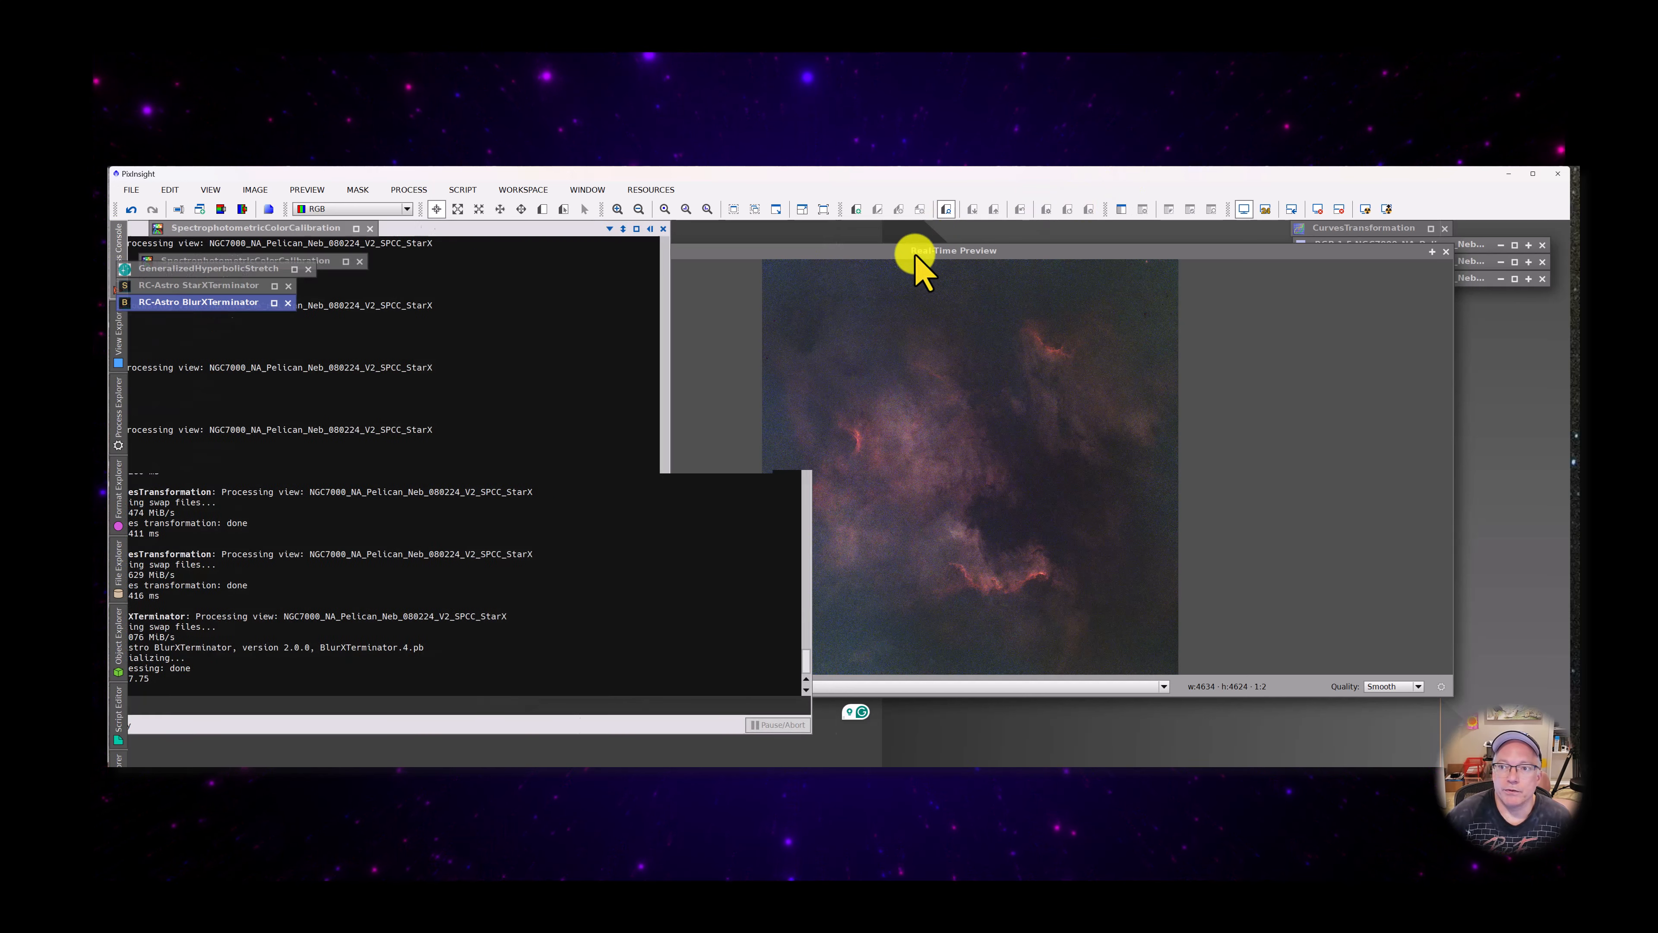
left_click_drag(909, 251, 930, 261)
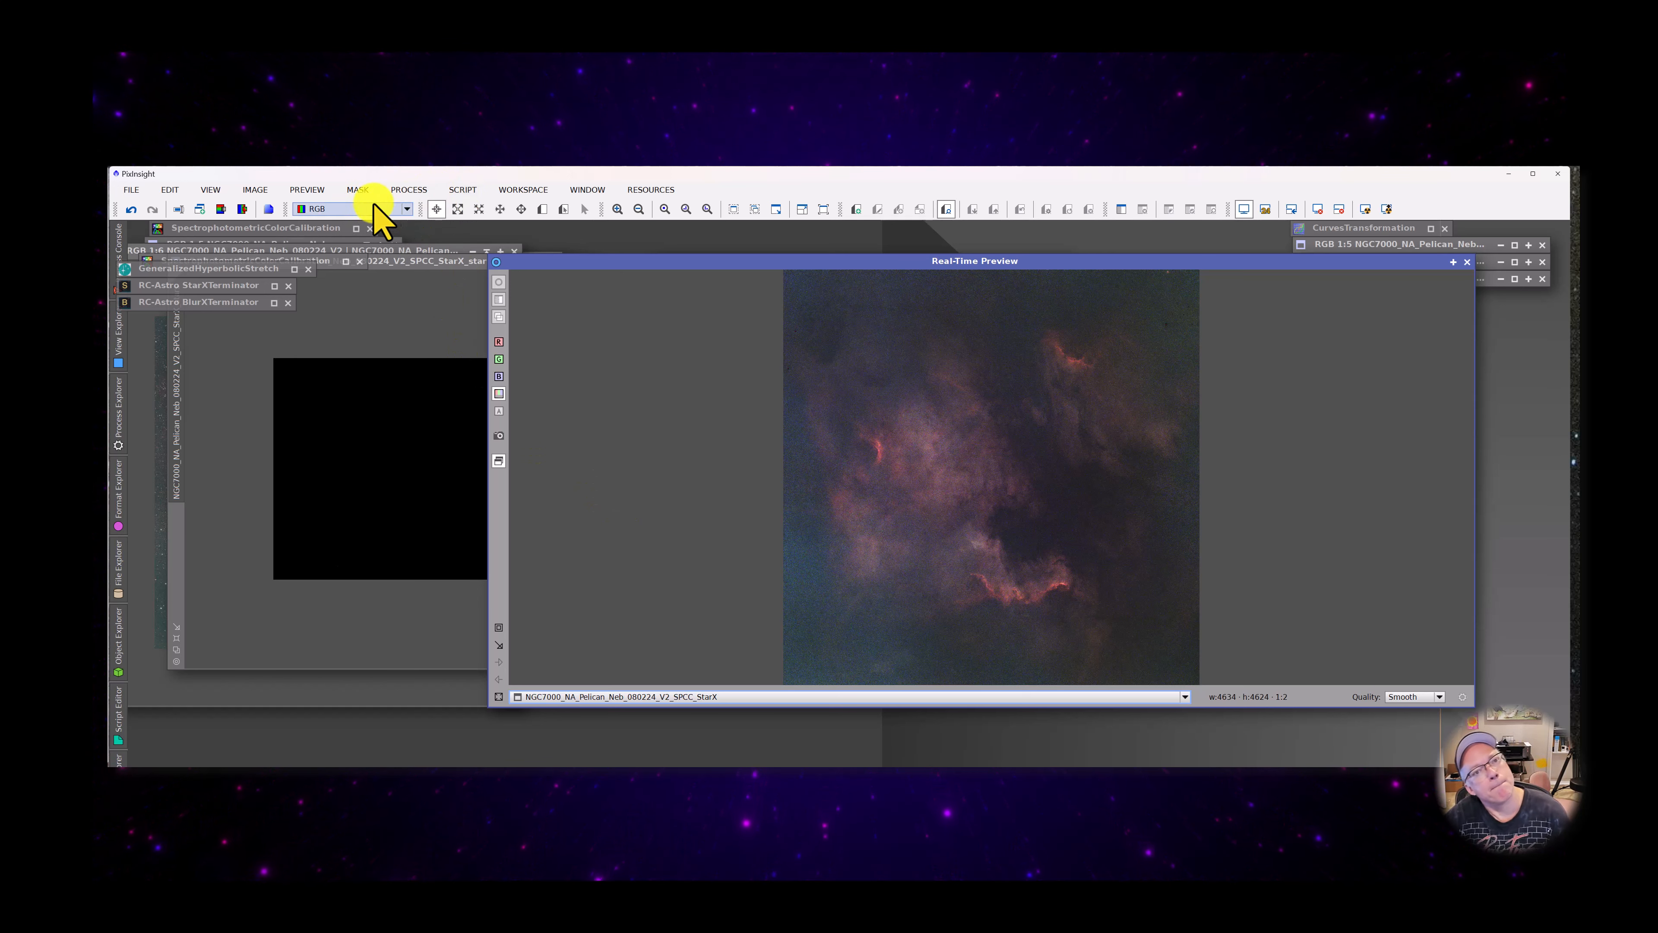
Open NoiseXTerminator, place its window beside the real-time preview, and set Detail to 0.15
left_click(408, 190)
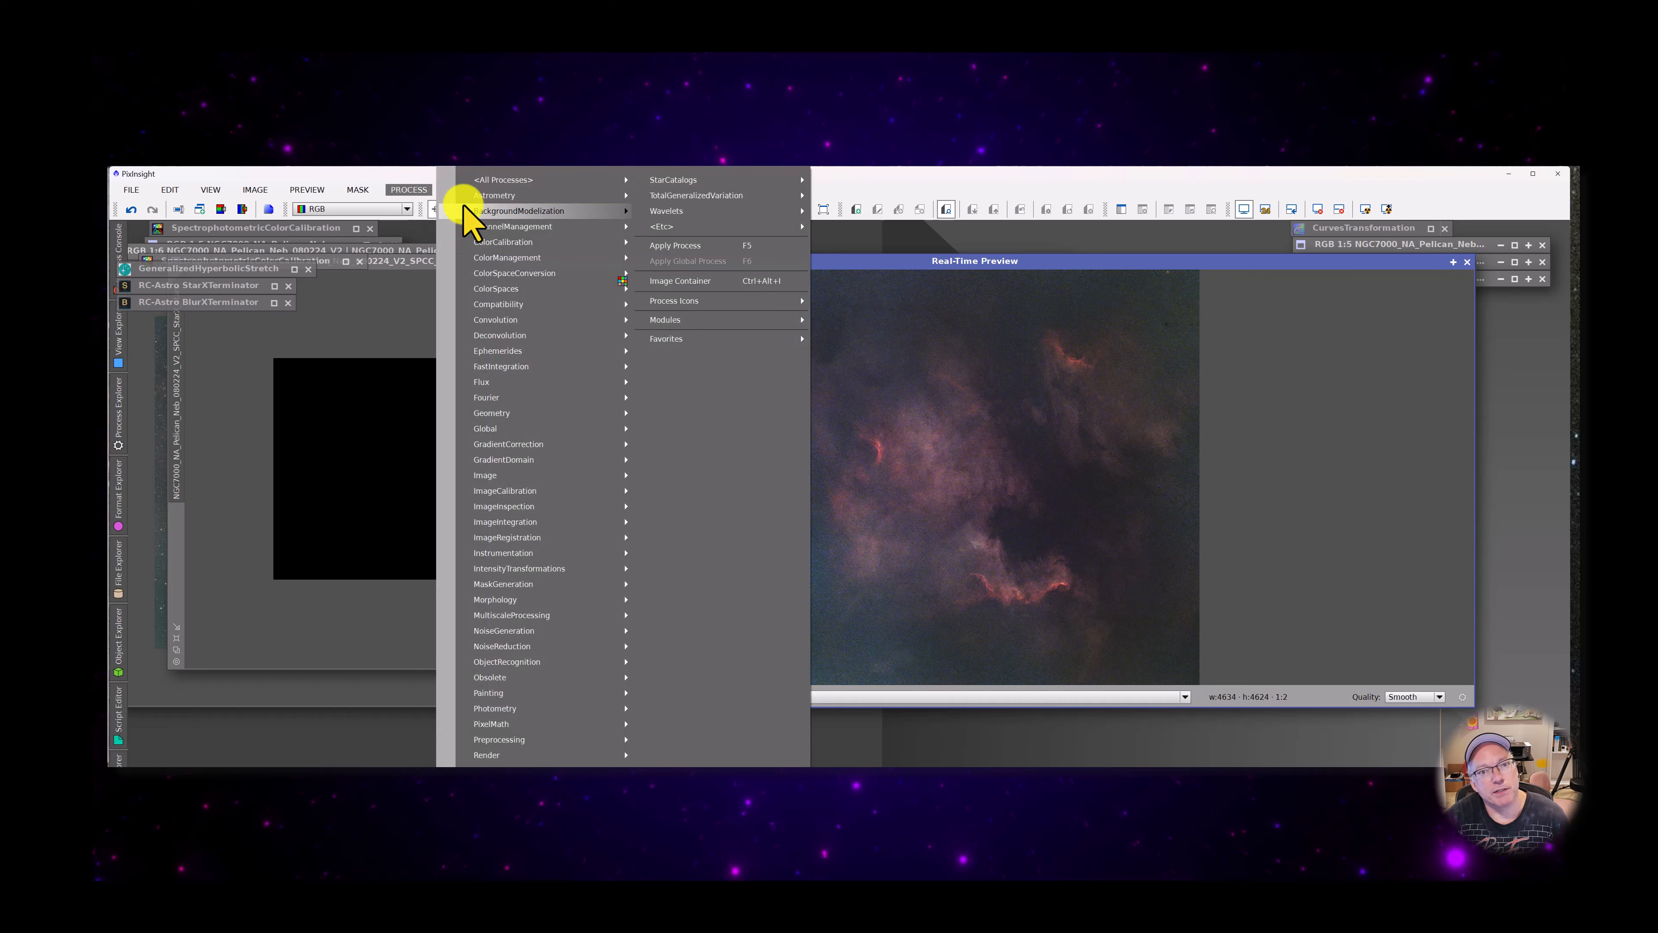
mouse_move(522, 180)
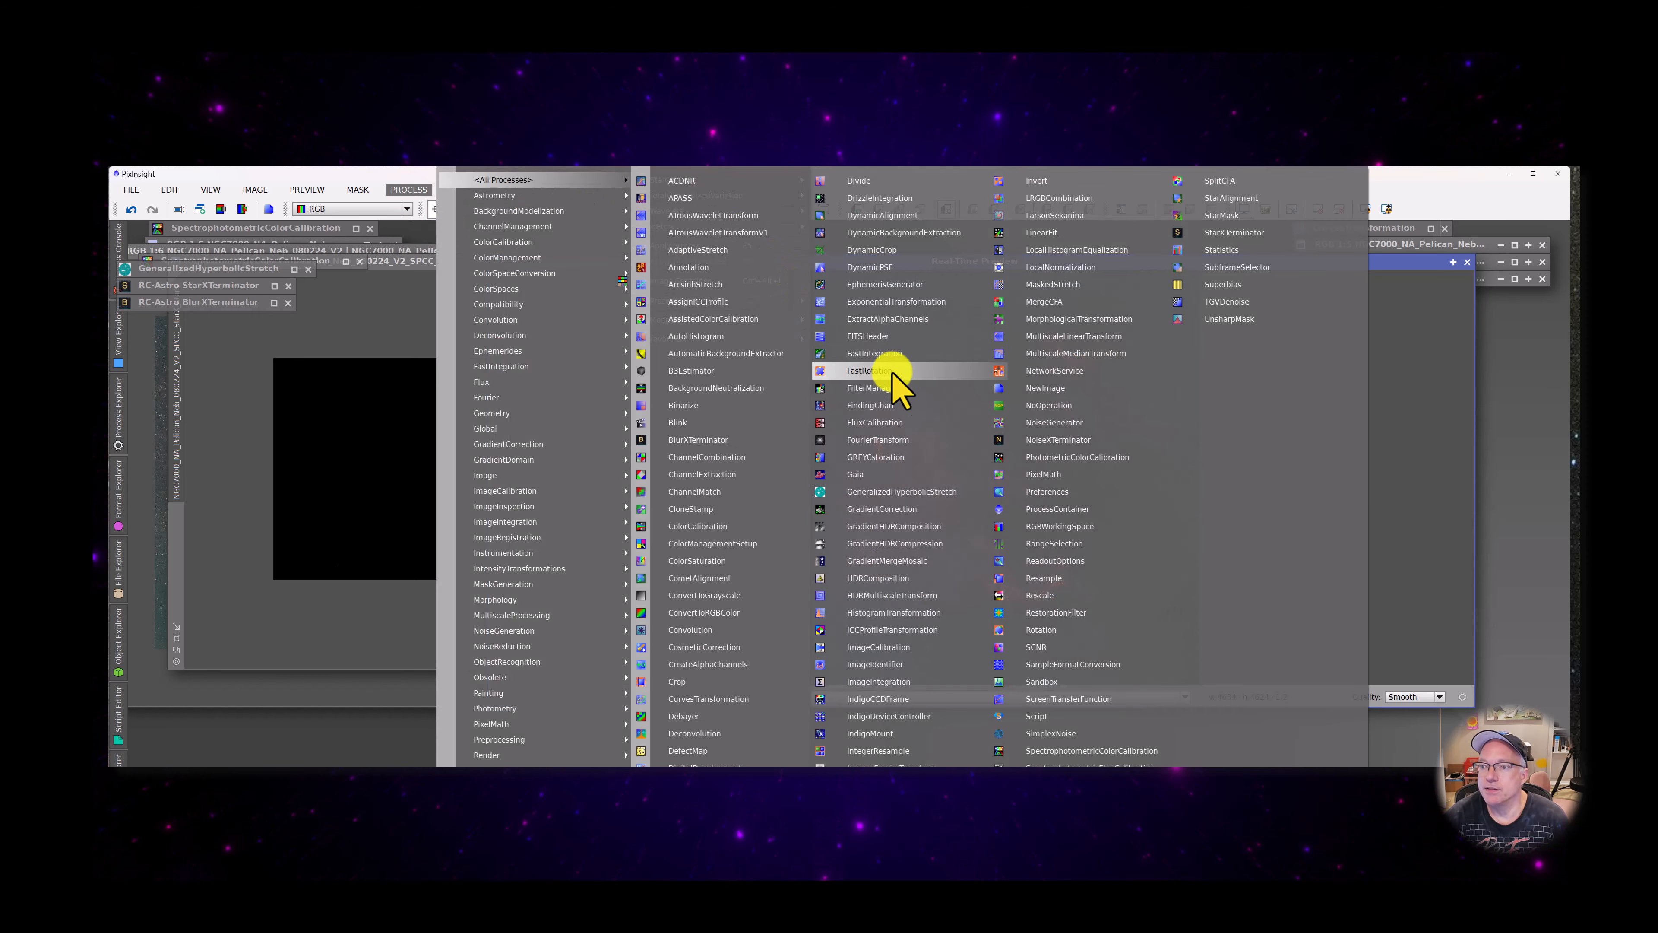
left_click(1063, 443)
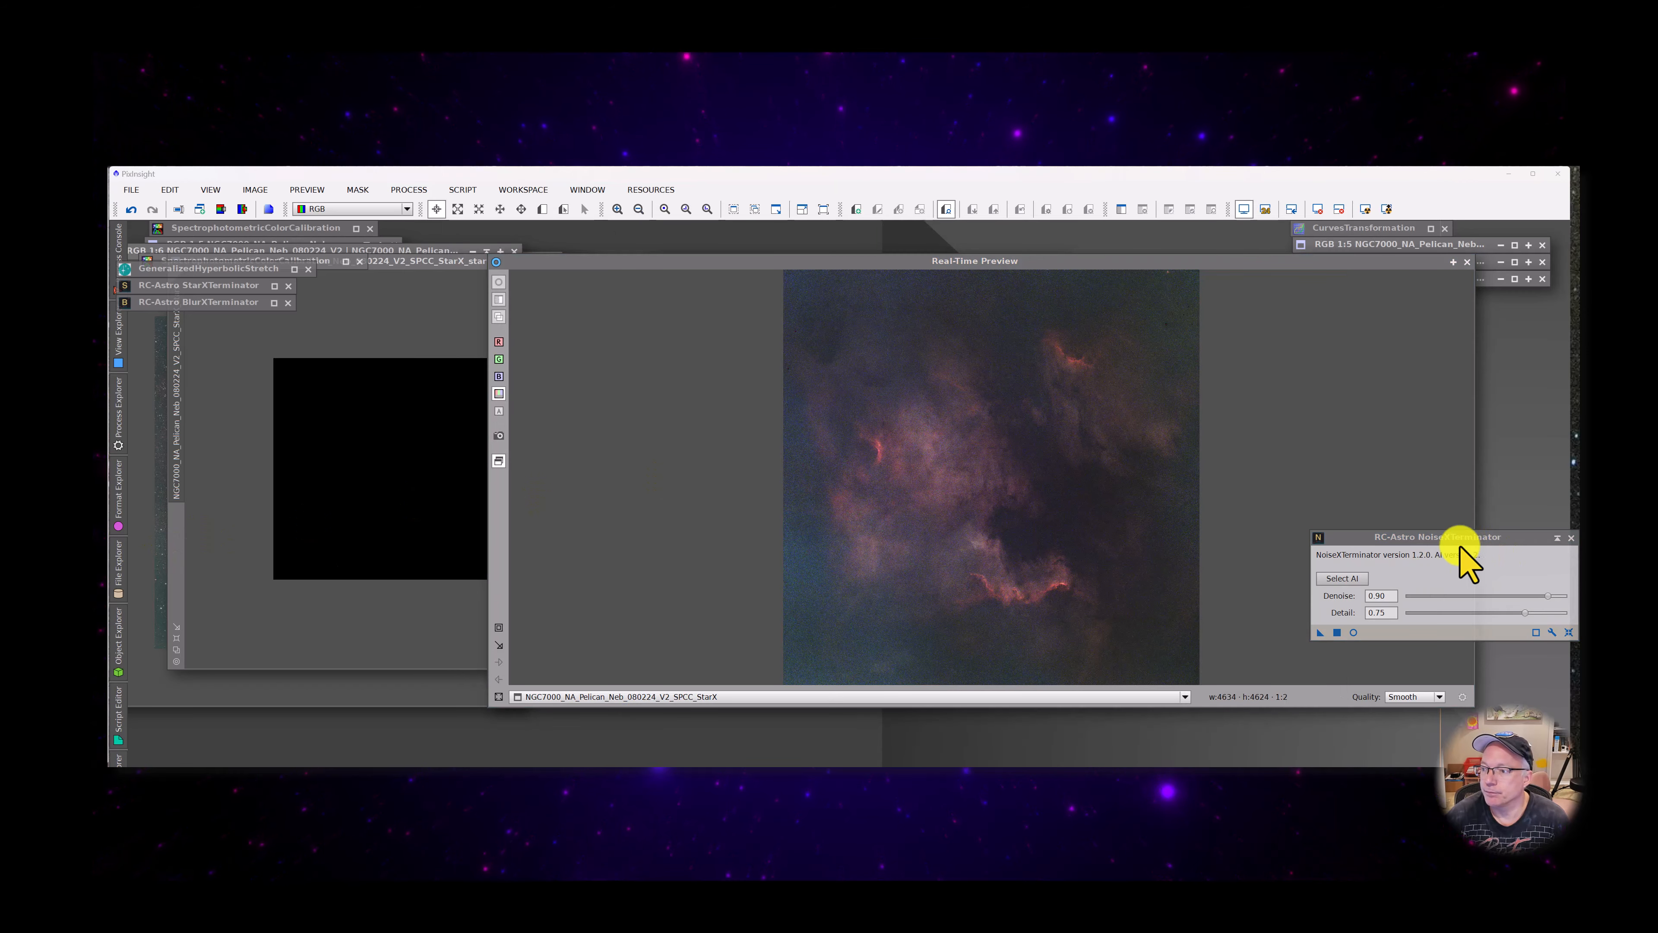
left_click_drag(1426, 536, 287, 471)
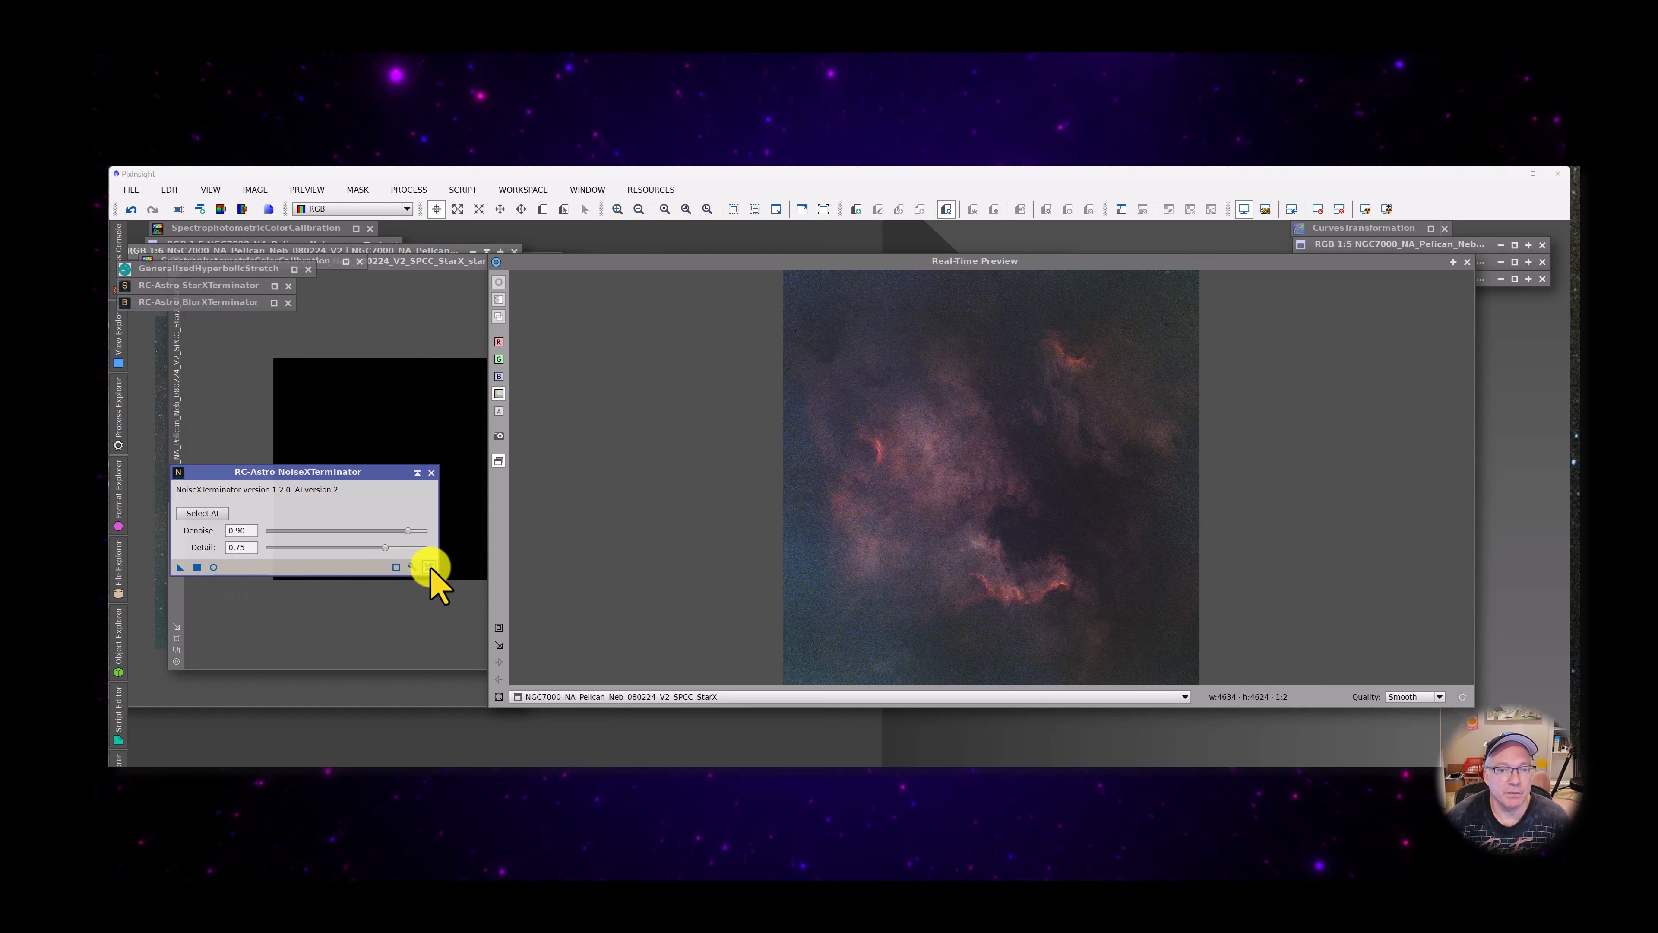
left_click_drag(385, 548, 295, 547)
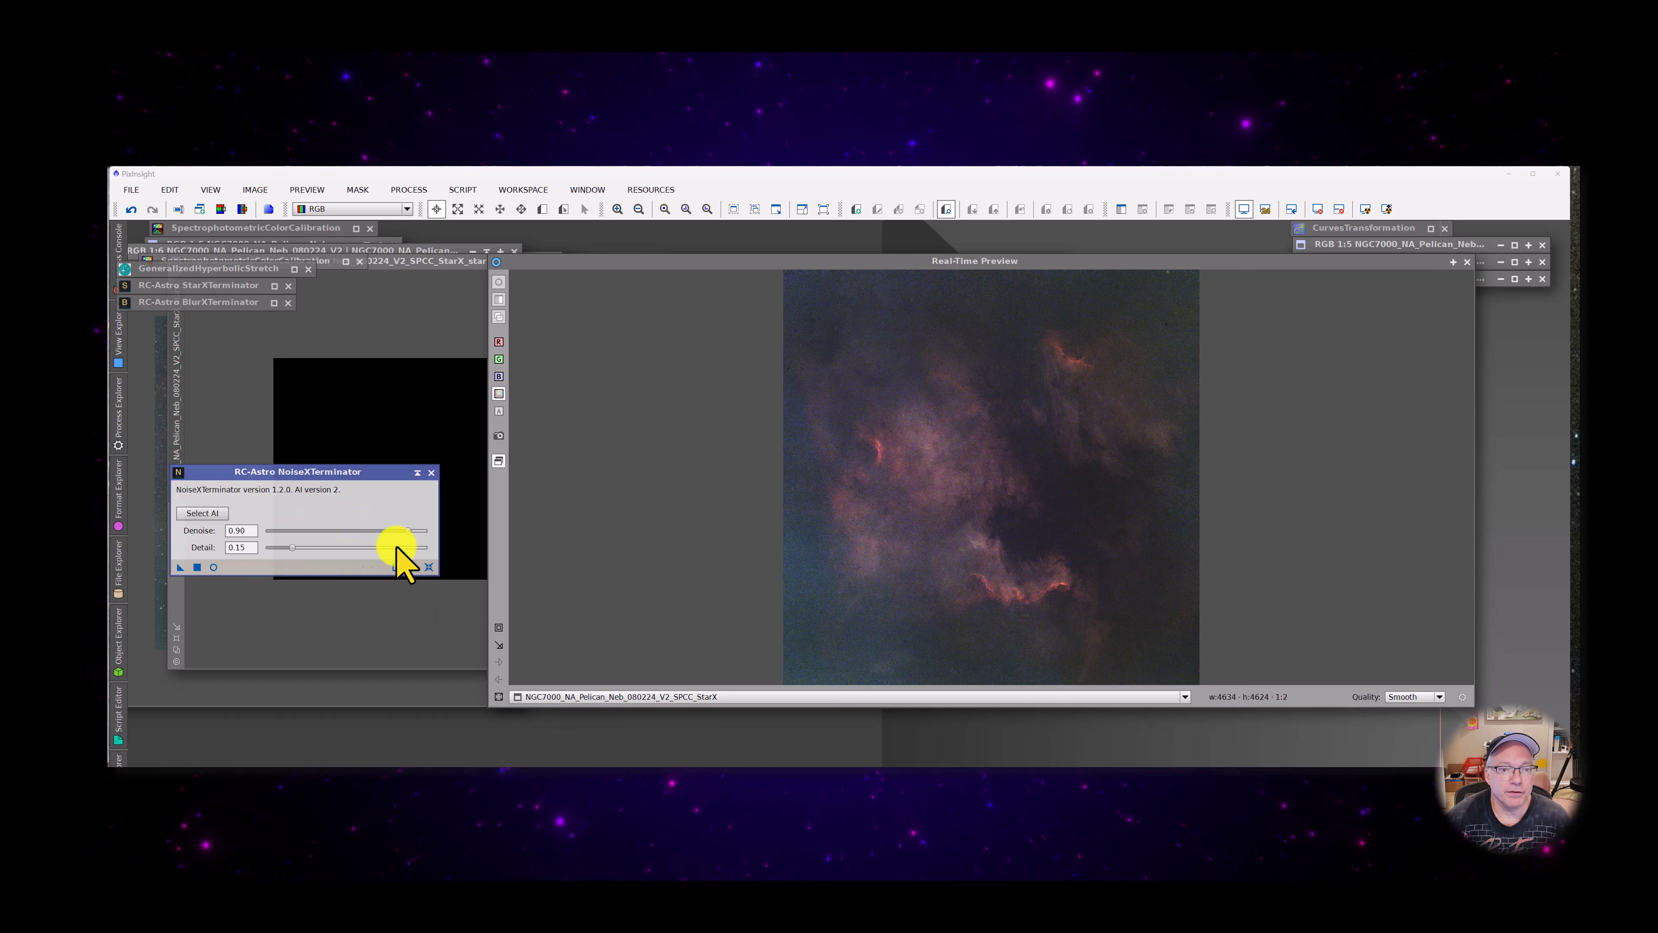
Preview NoiseXTerminator in real time, narrowing it to a region of about 1957 × 1144 pixels around the lower red ridge
left_click(214, 567)
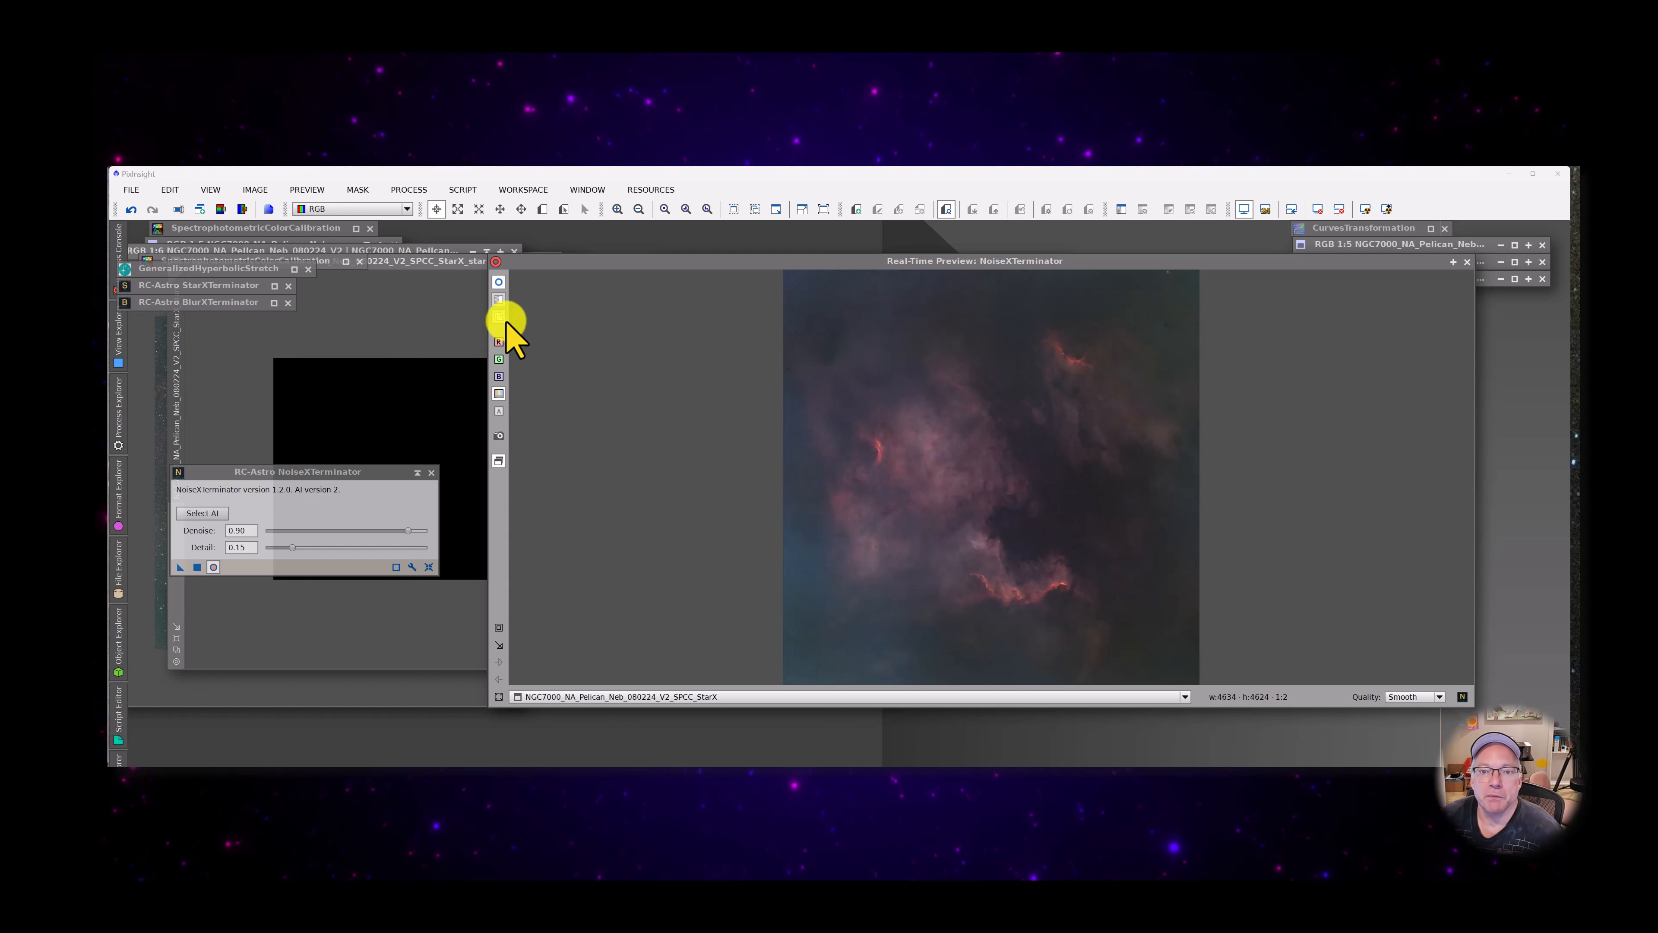
left_click(500, 637)
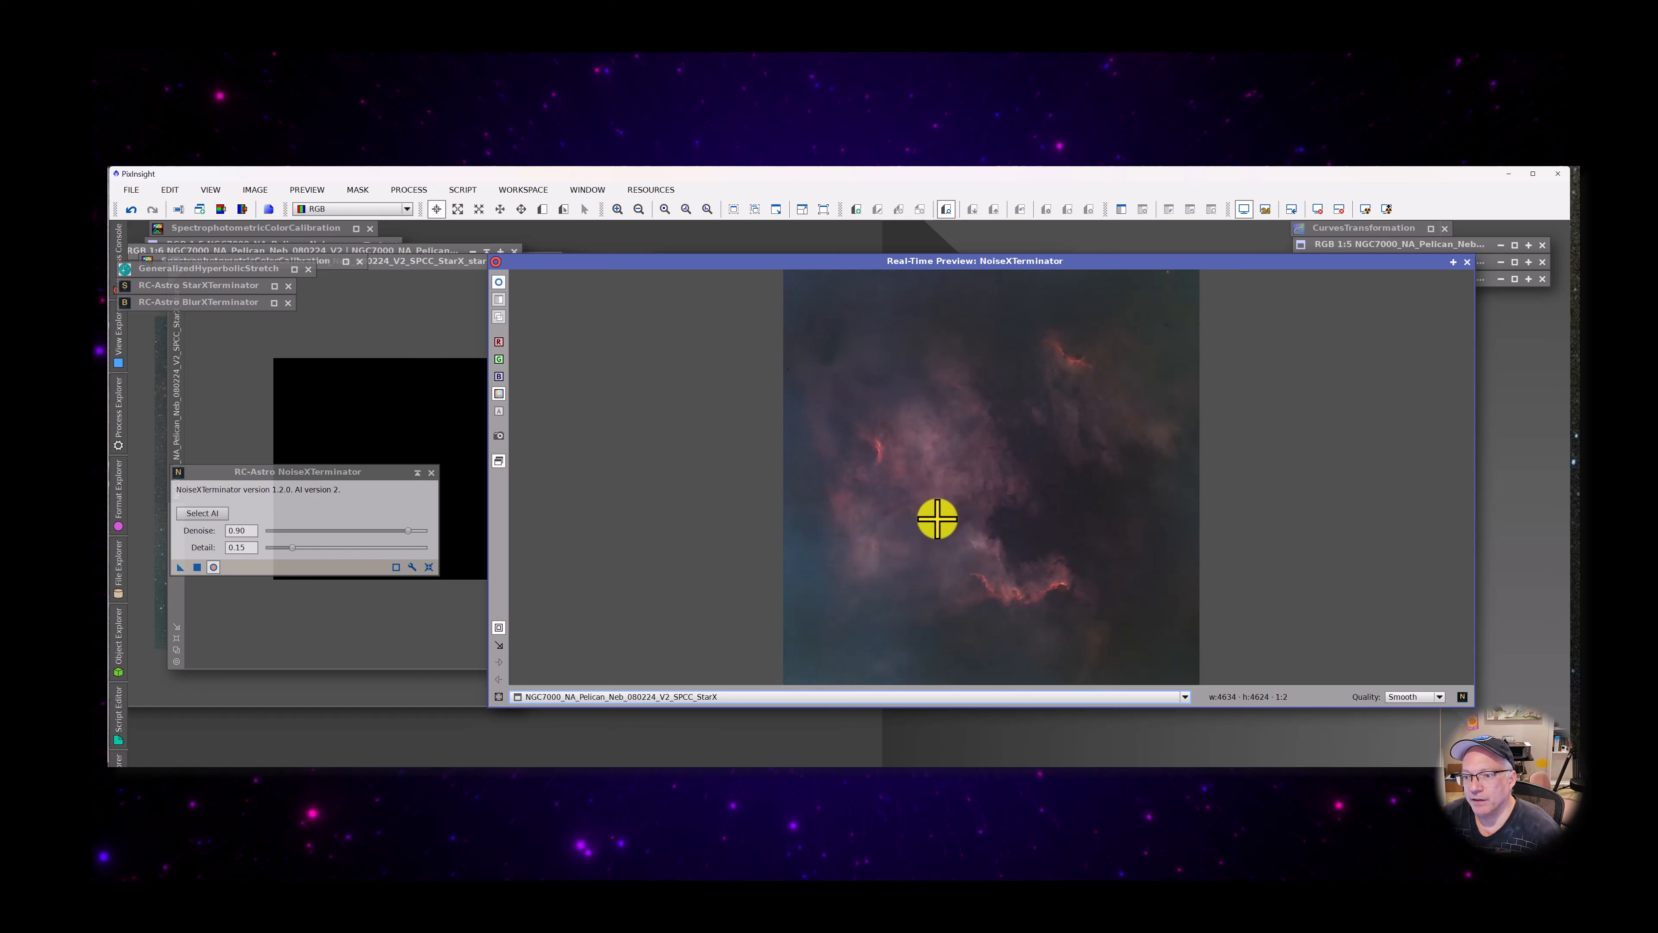
left_click_drag(925, 522, 1101, 628)
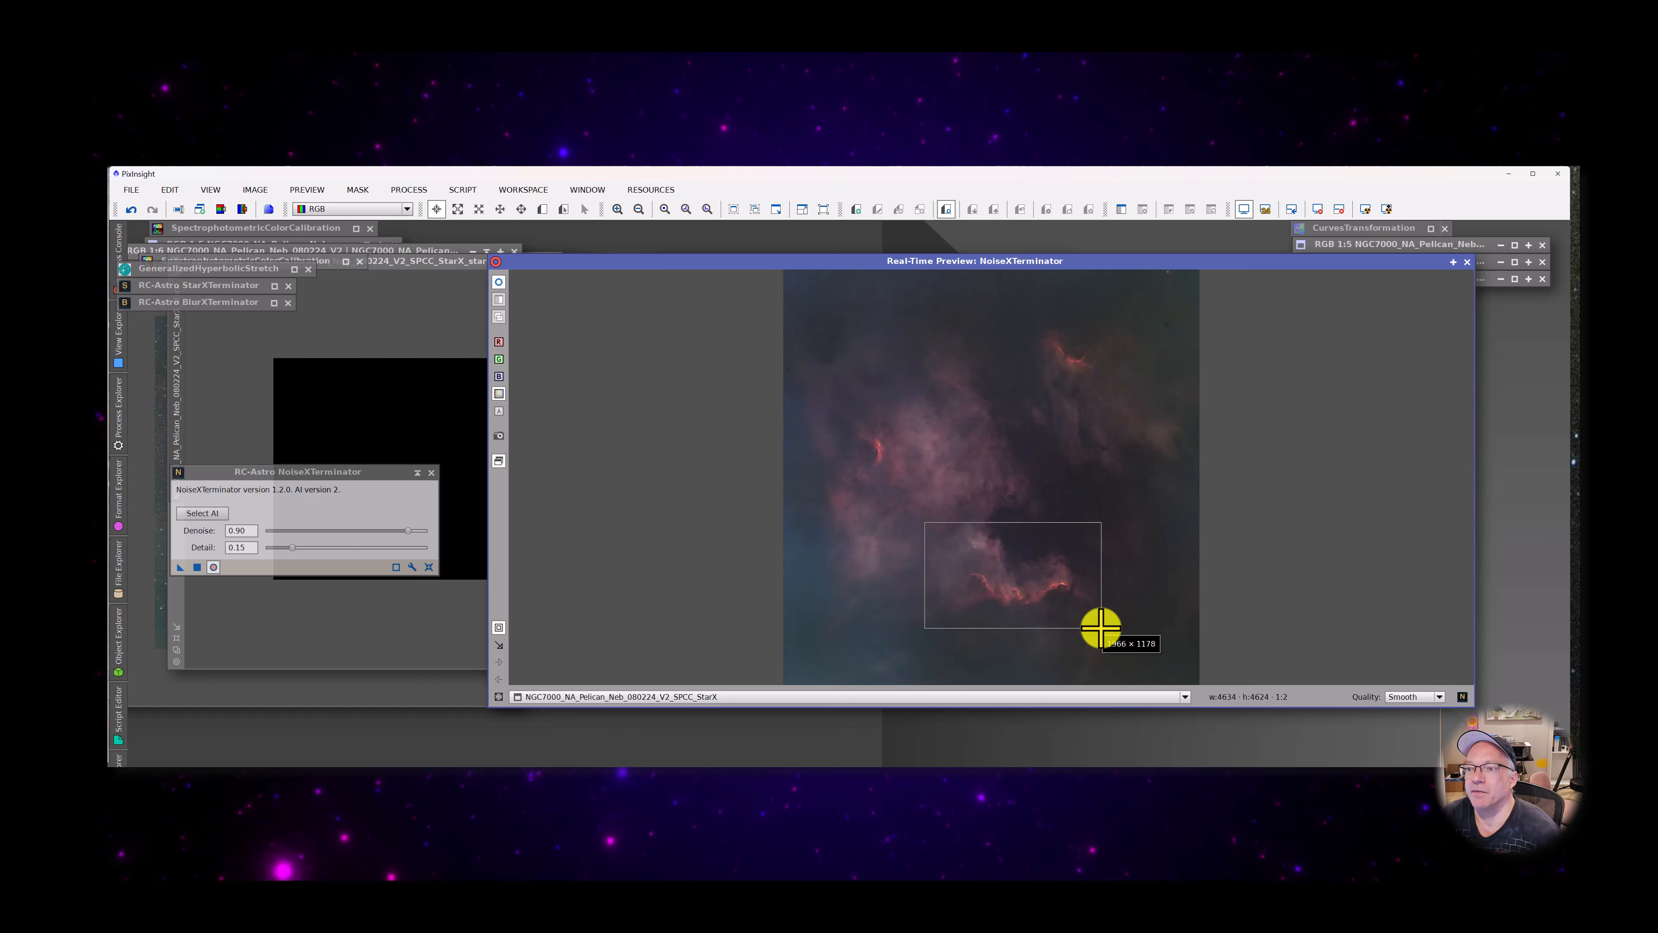
left_click_drag(1101, 628, 1100, 624)
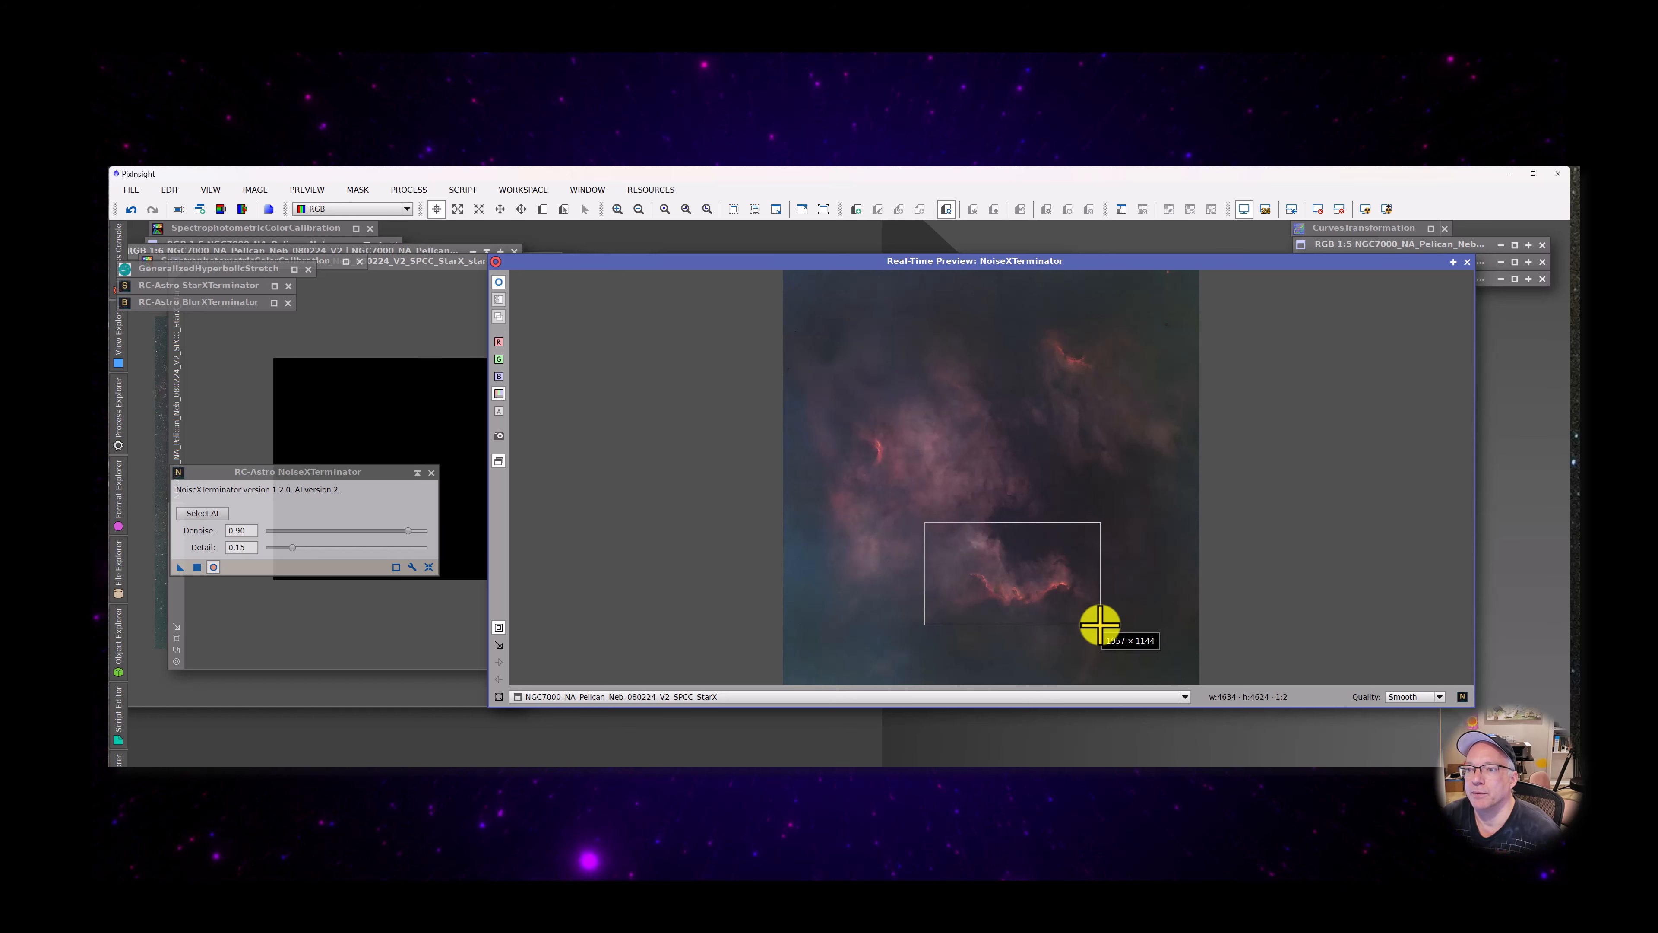
left_click_drag(1100, 624, 1100, 624)
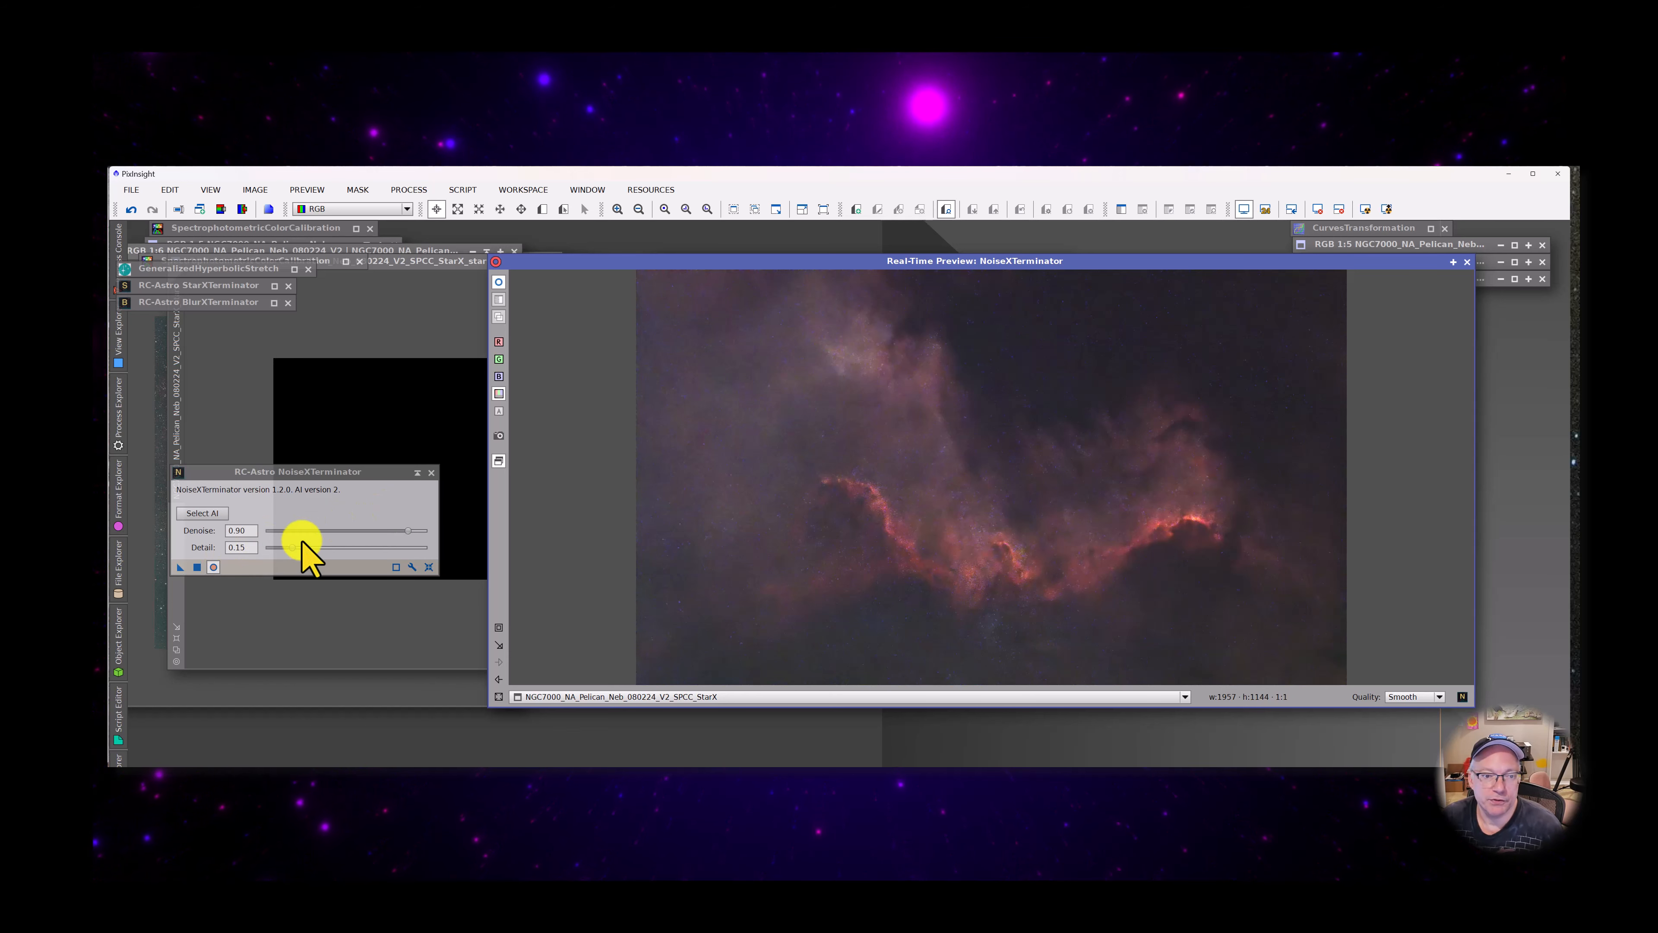
Set NoiseXTerminator's Detail to 0.85 and compare the real-time preview with the original
left_click_drag(235, 547, 265, 545)
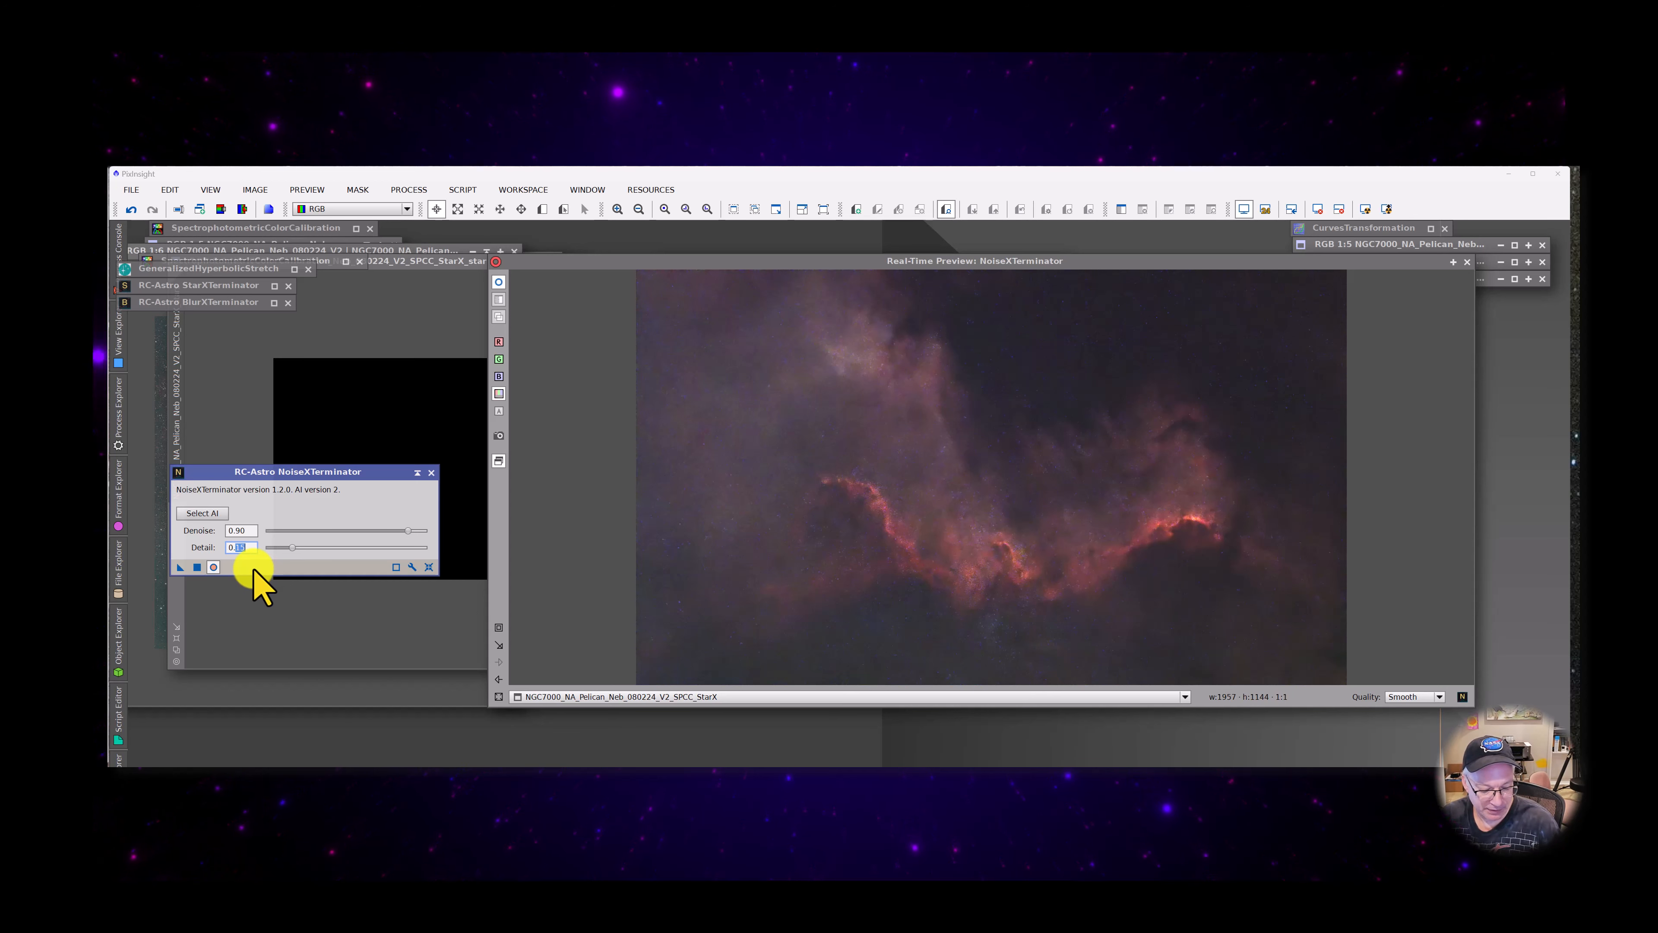
type("85")
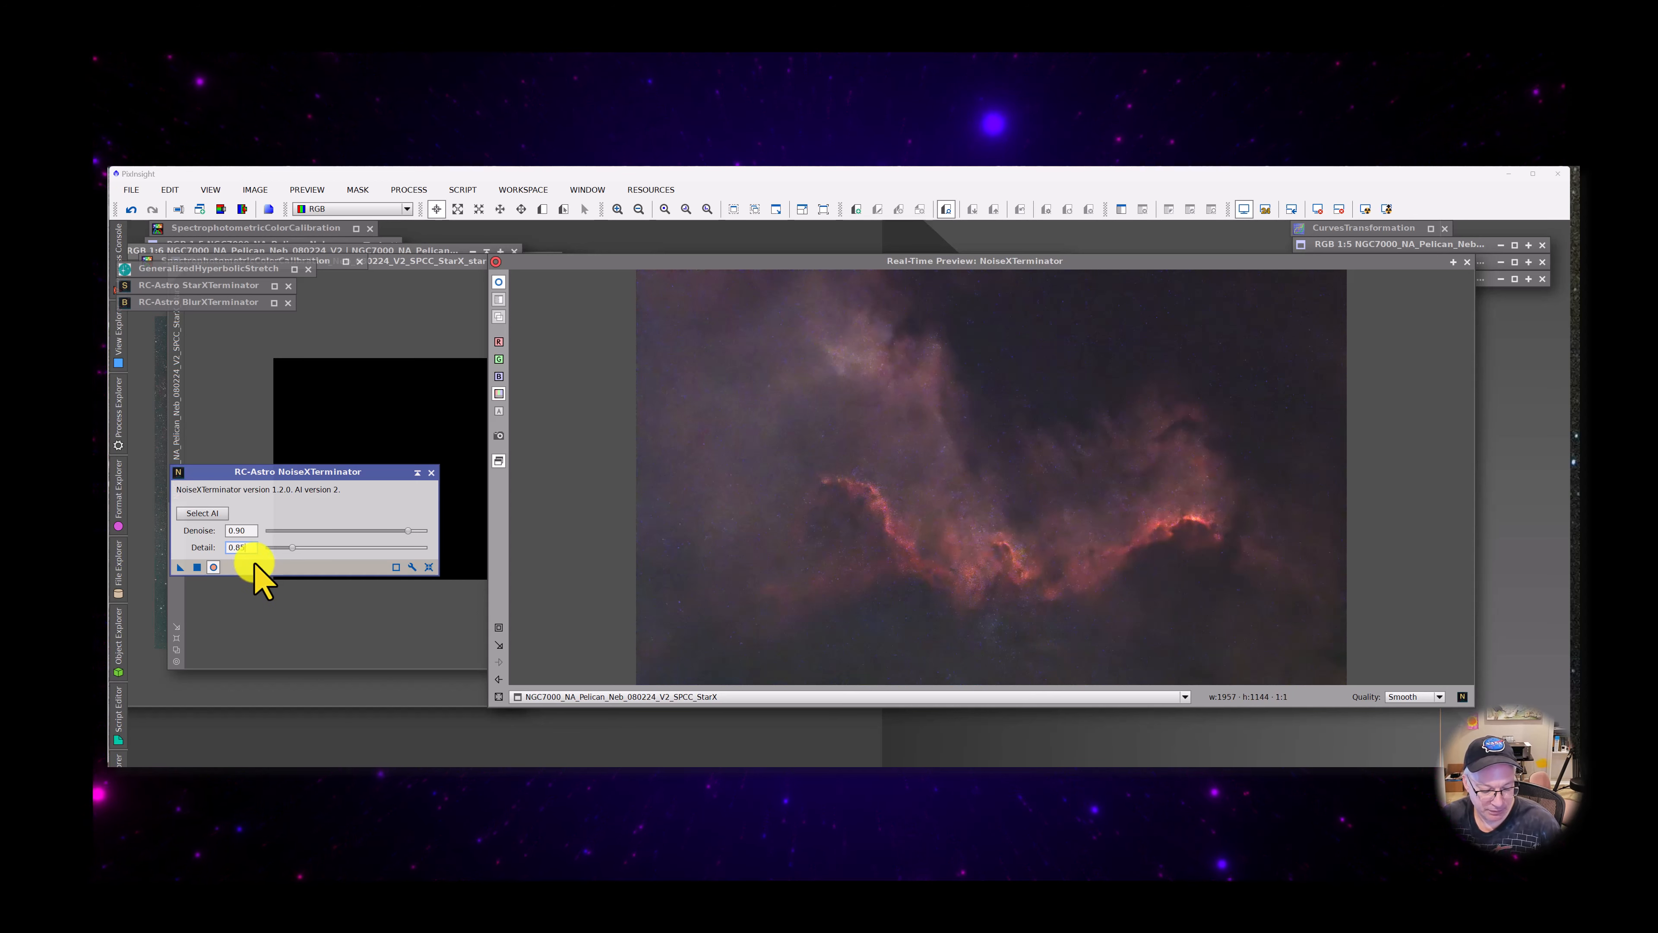
key("Tab")
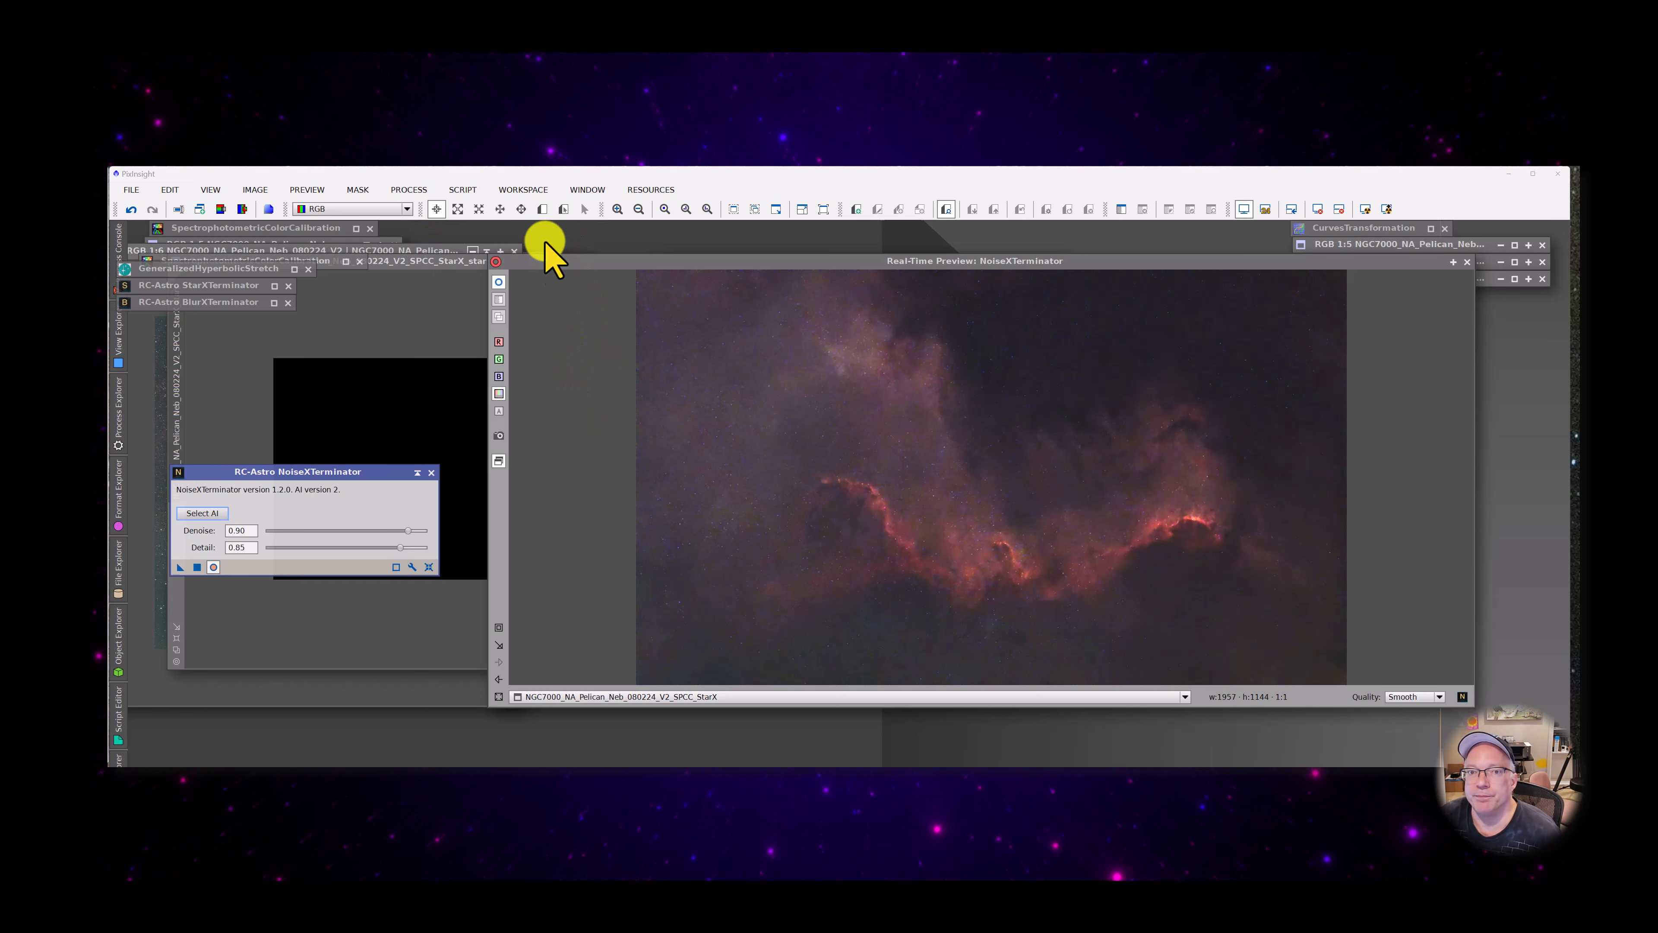
left_click(499, 286)
left_click(500, 286)
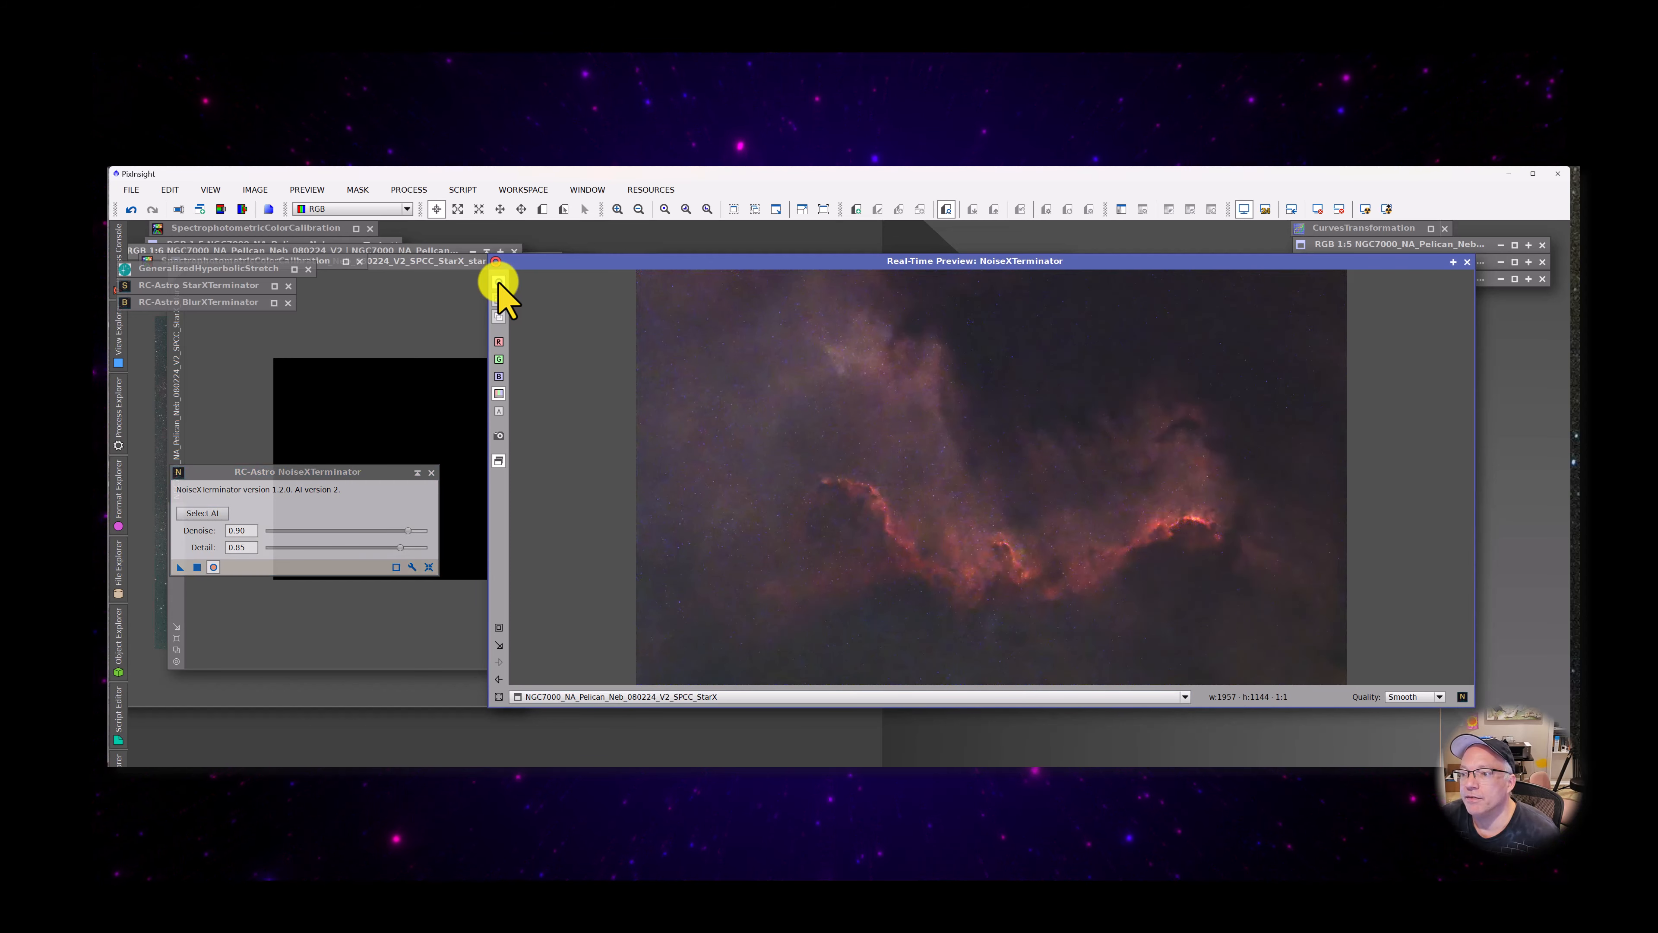
left_click(499, 286)
left_click(499, 286)
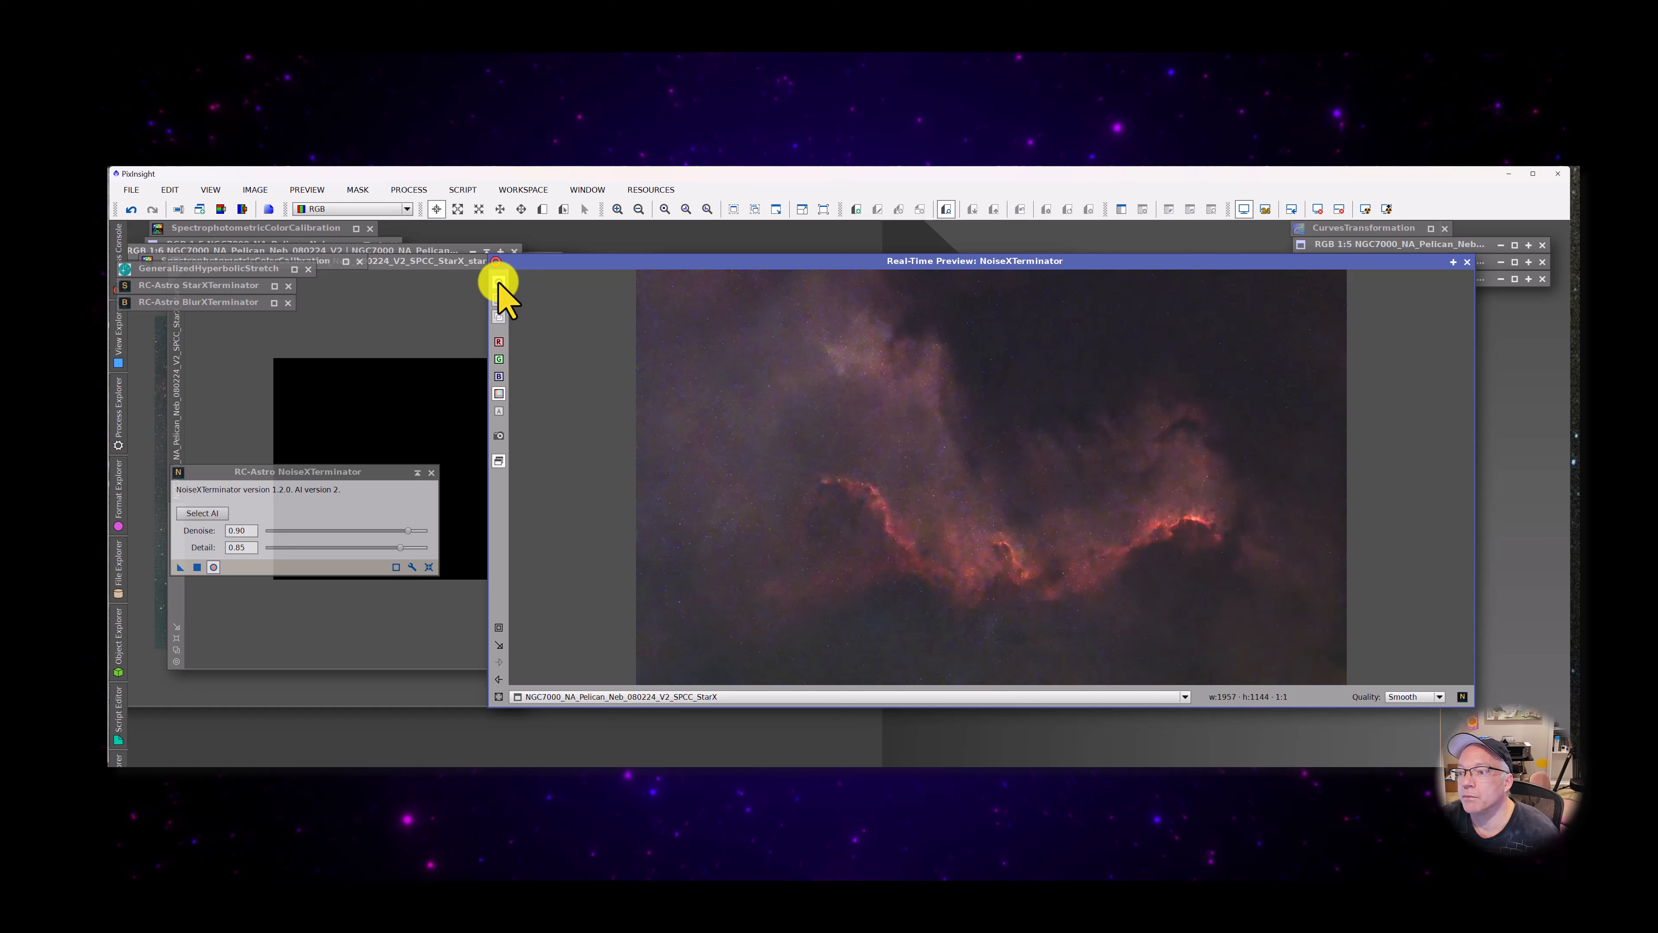
Set NoiseXTerminator's Detail to 0.75 and apply the noise reduction to the starless image
left_click(236, 548)
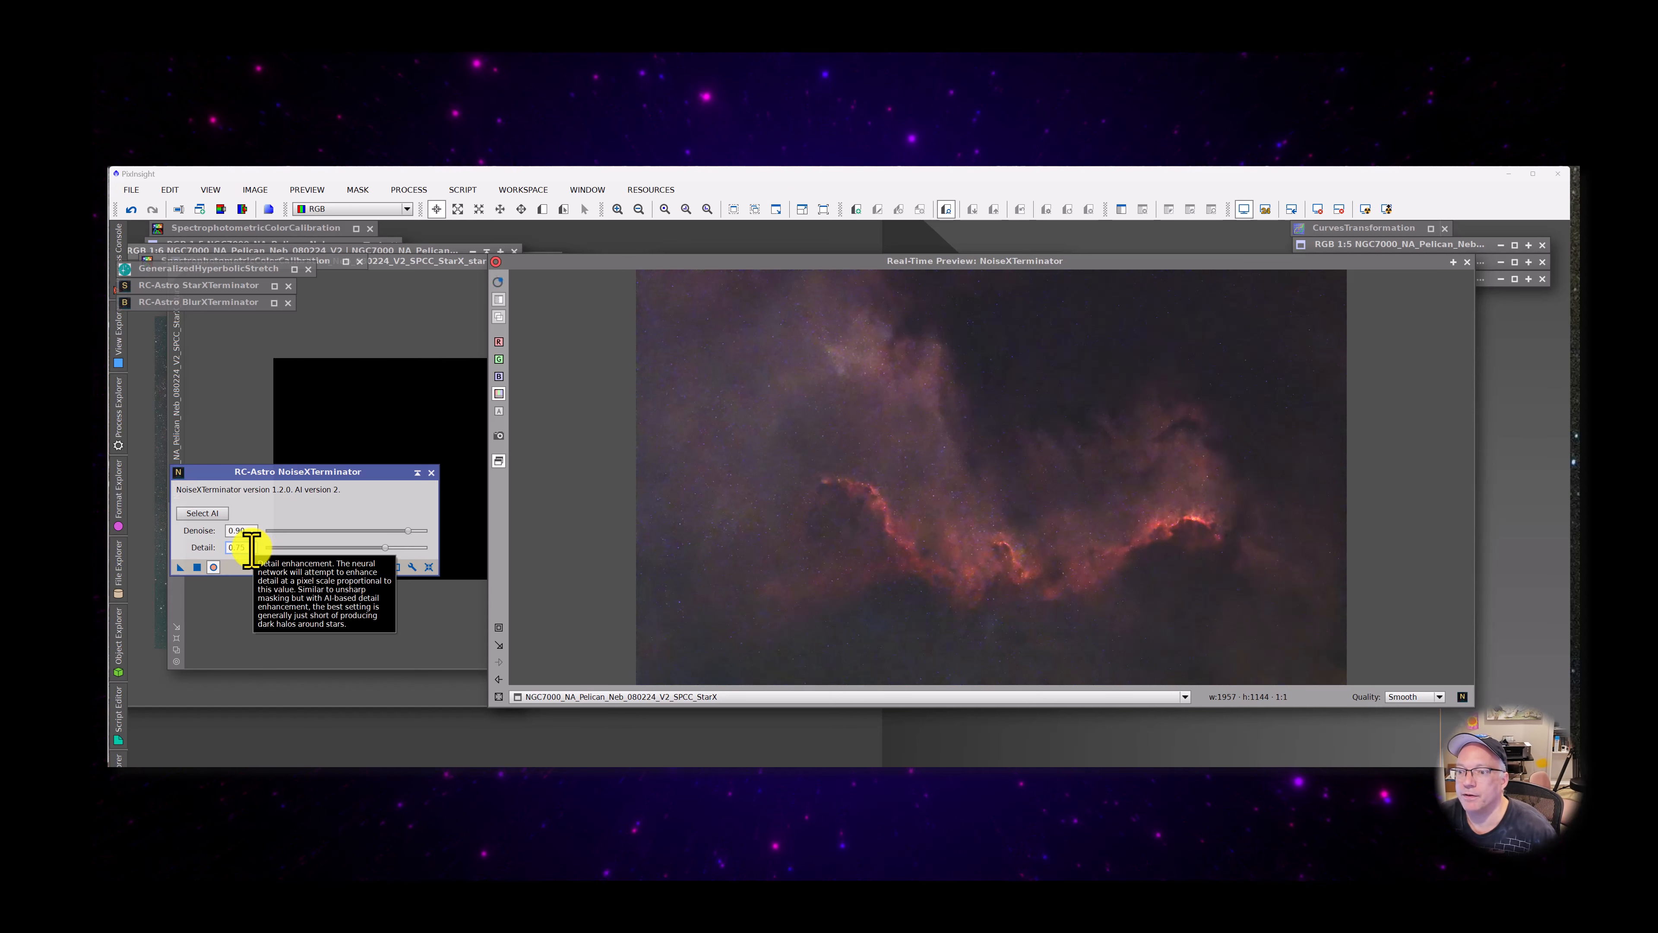
key("Return")
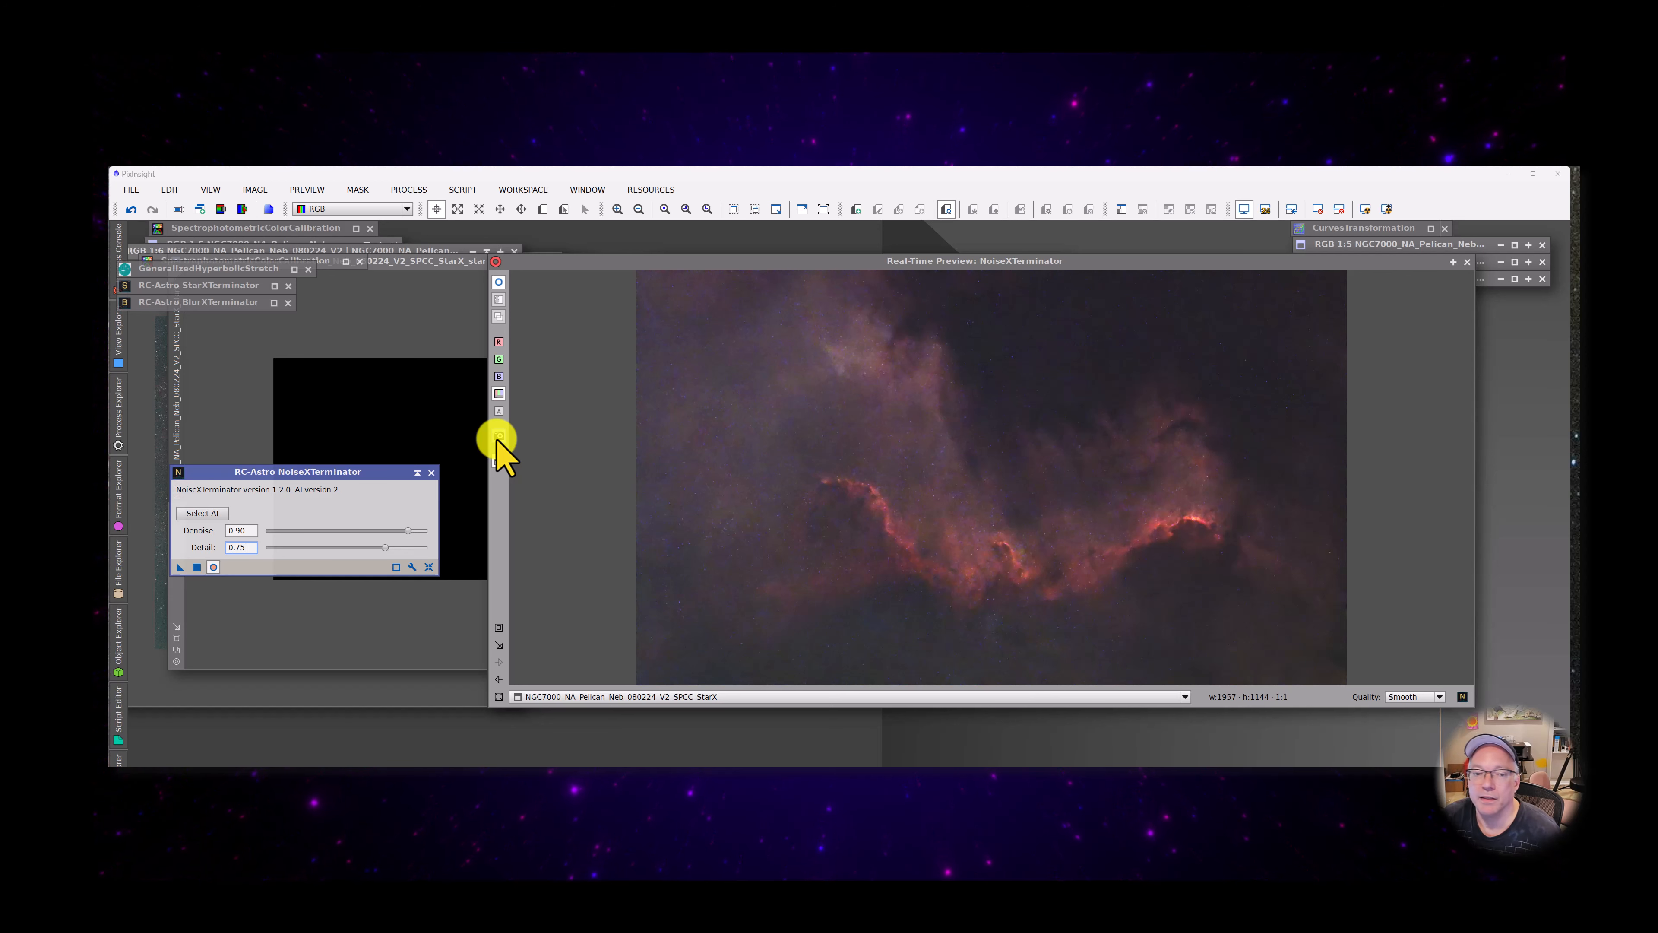
left_click(197, 566)
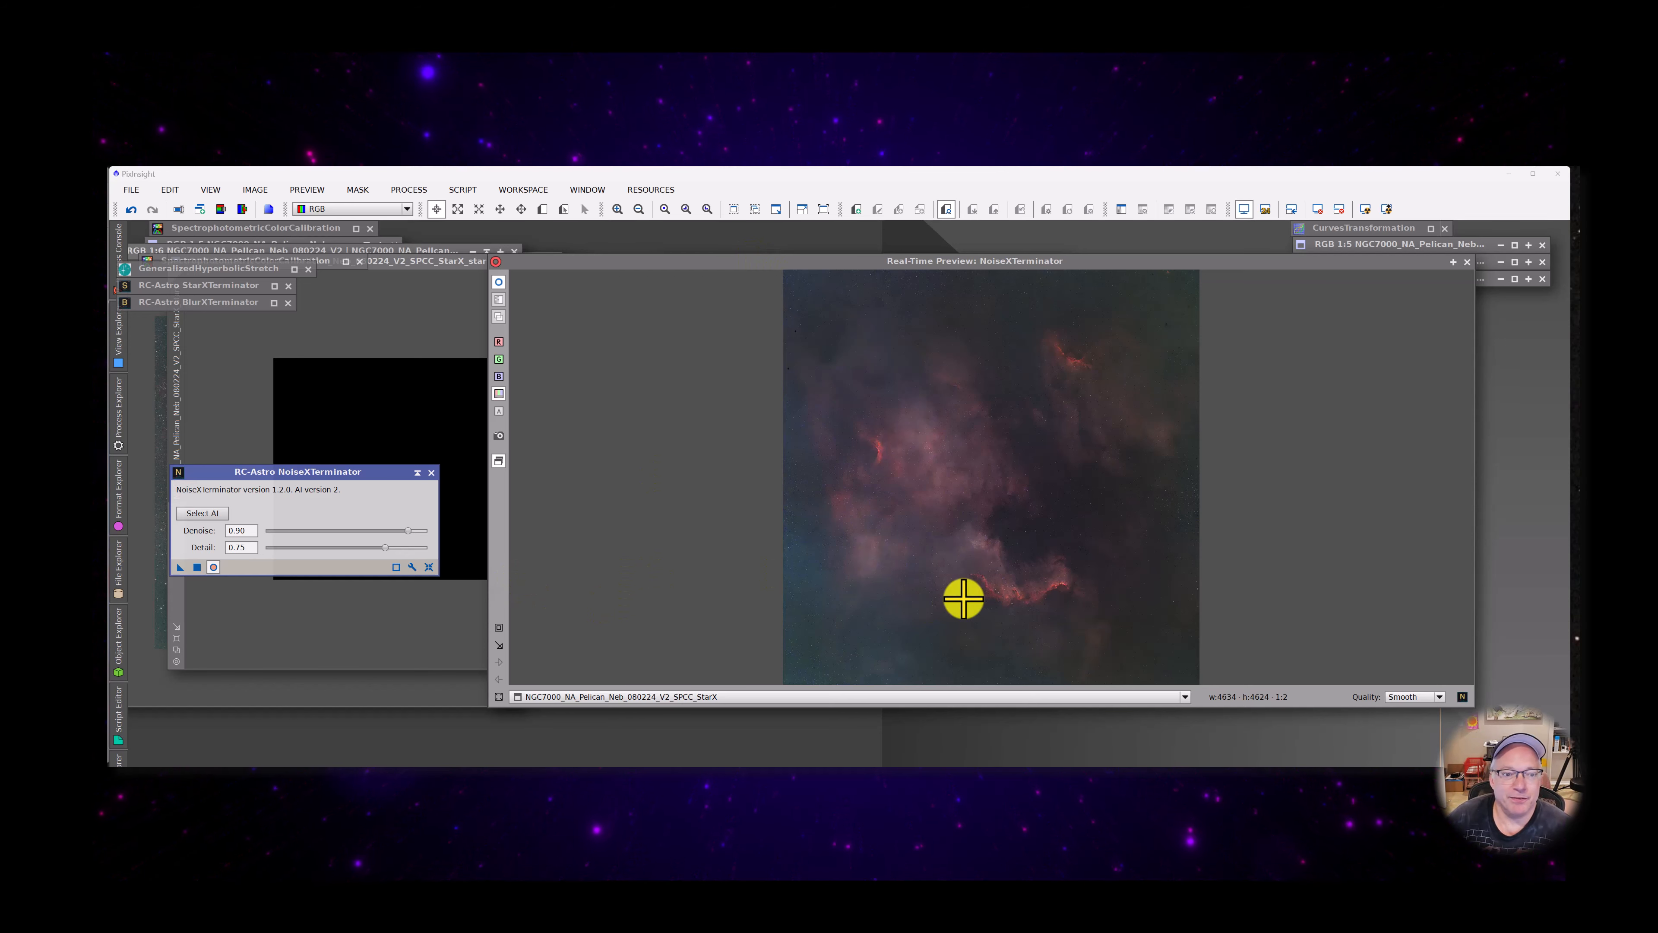
Stop the NoiseXTerminator preview, shift the preview window slightly, and park the collapsed NoiseXTerminator under the BlurXTerminator window
left_click(119, 569)
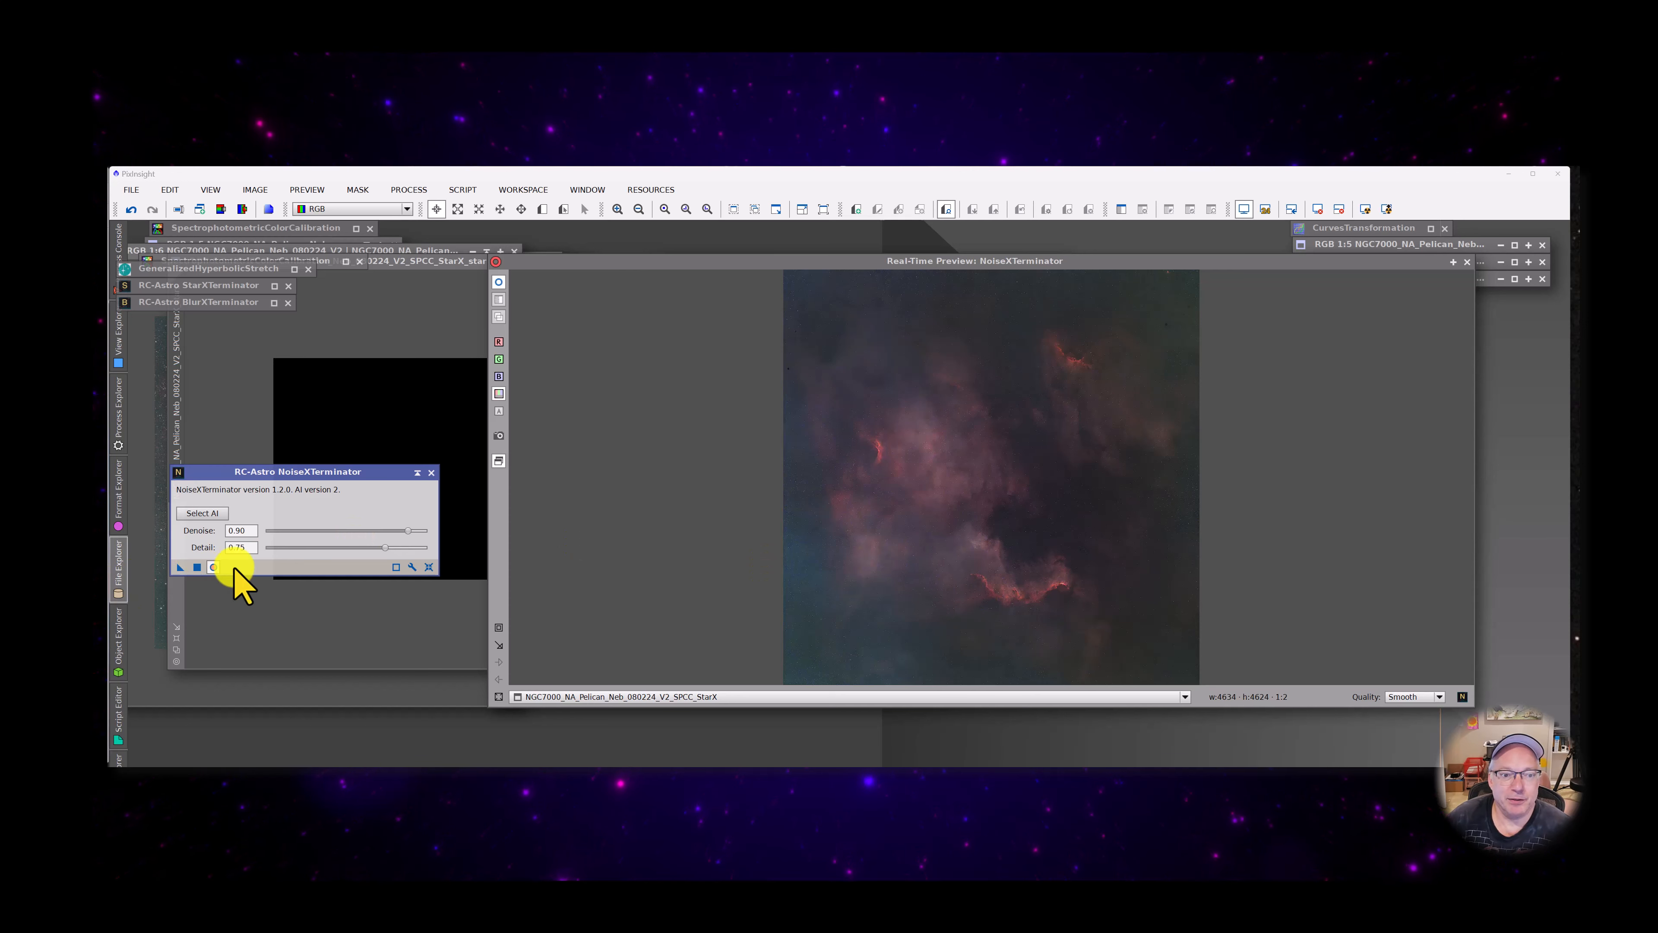
left_click(728, 263)
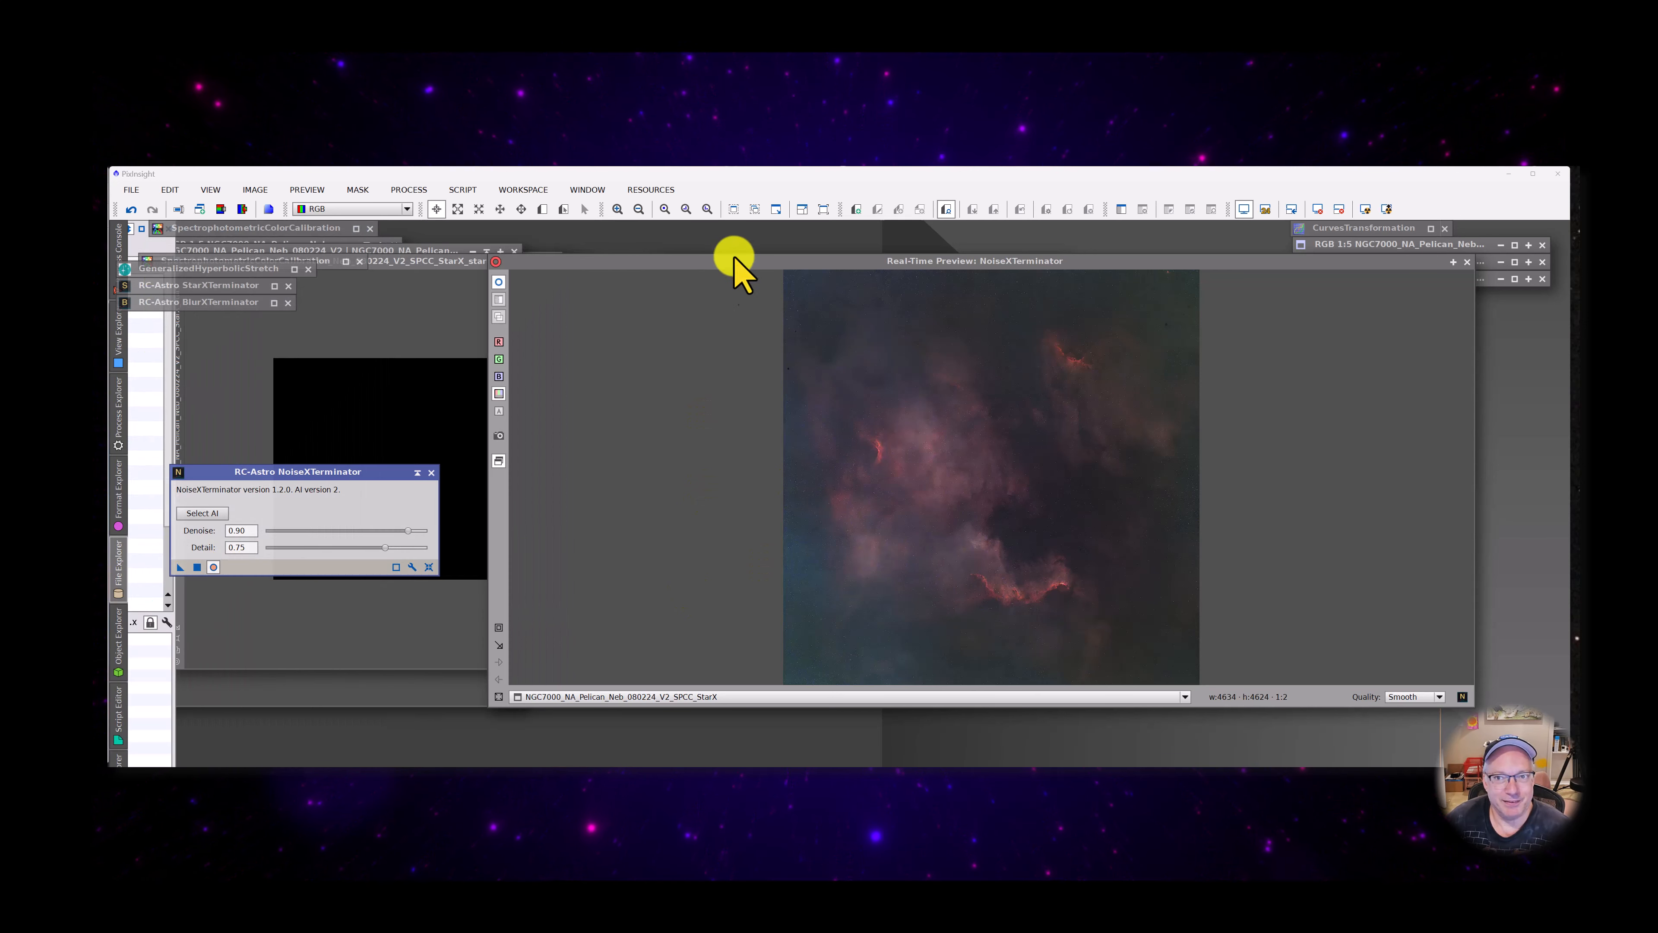
left_click(214, 566)
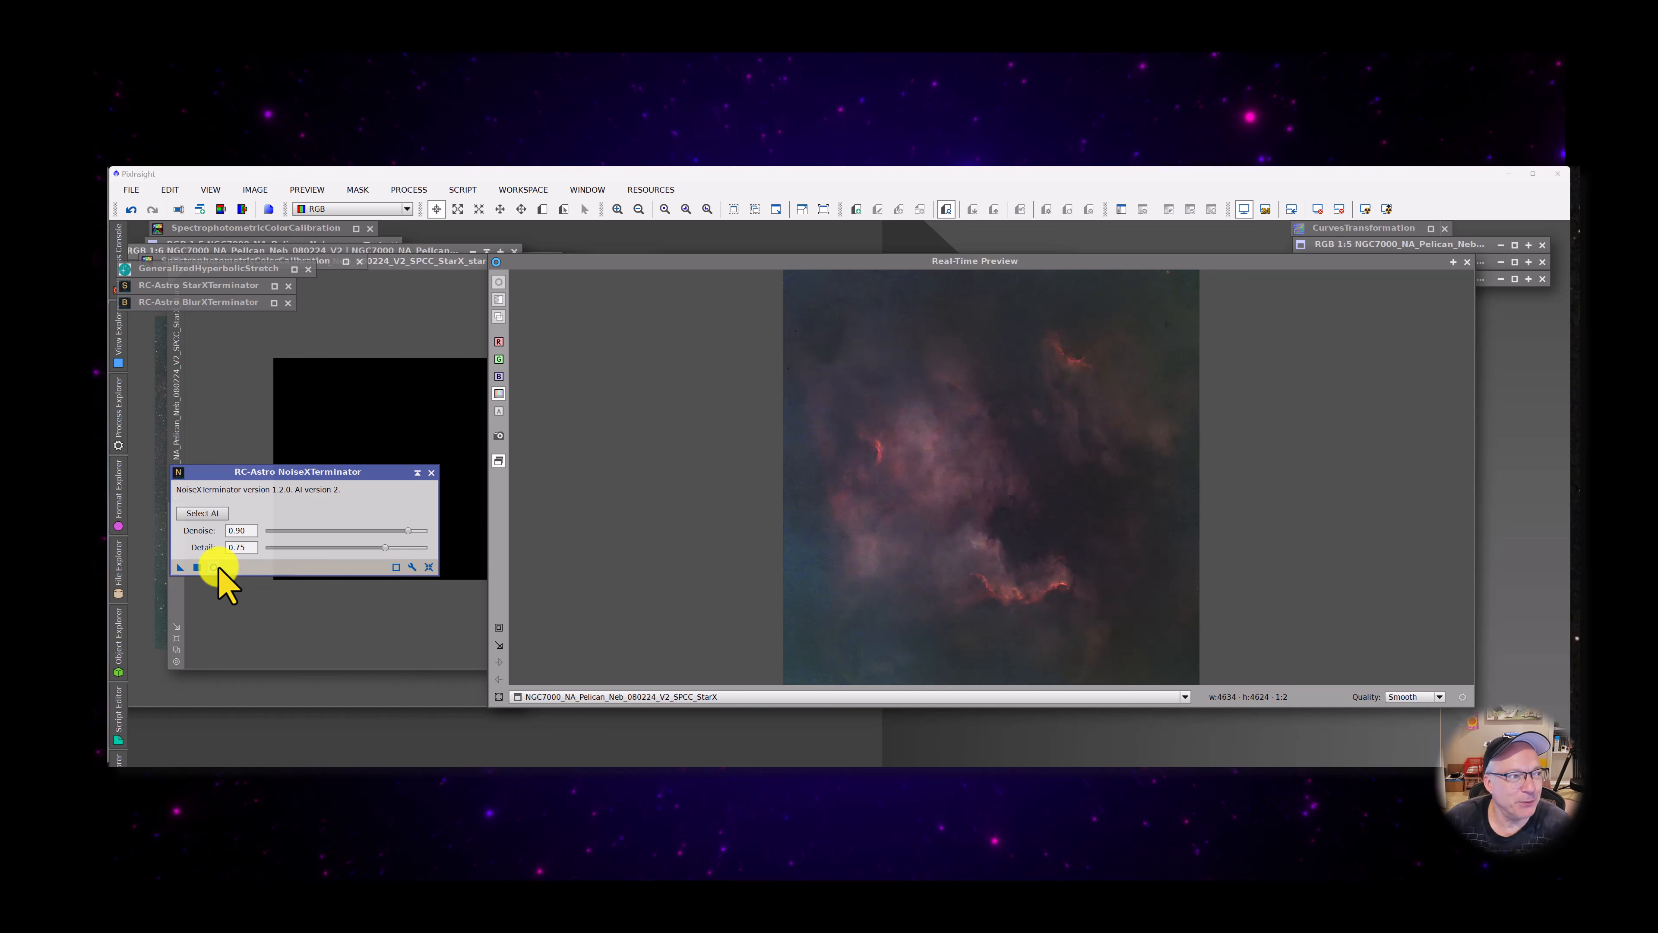
left_click_drag(912, 261, 855, 269)
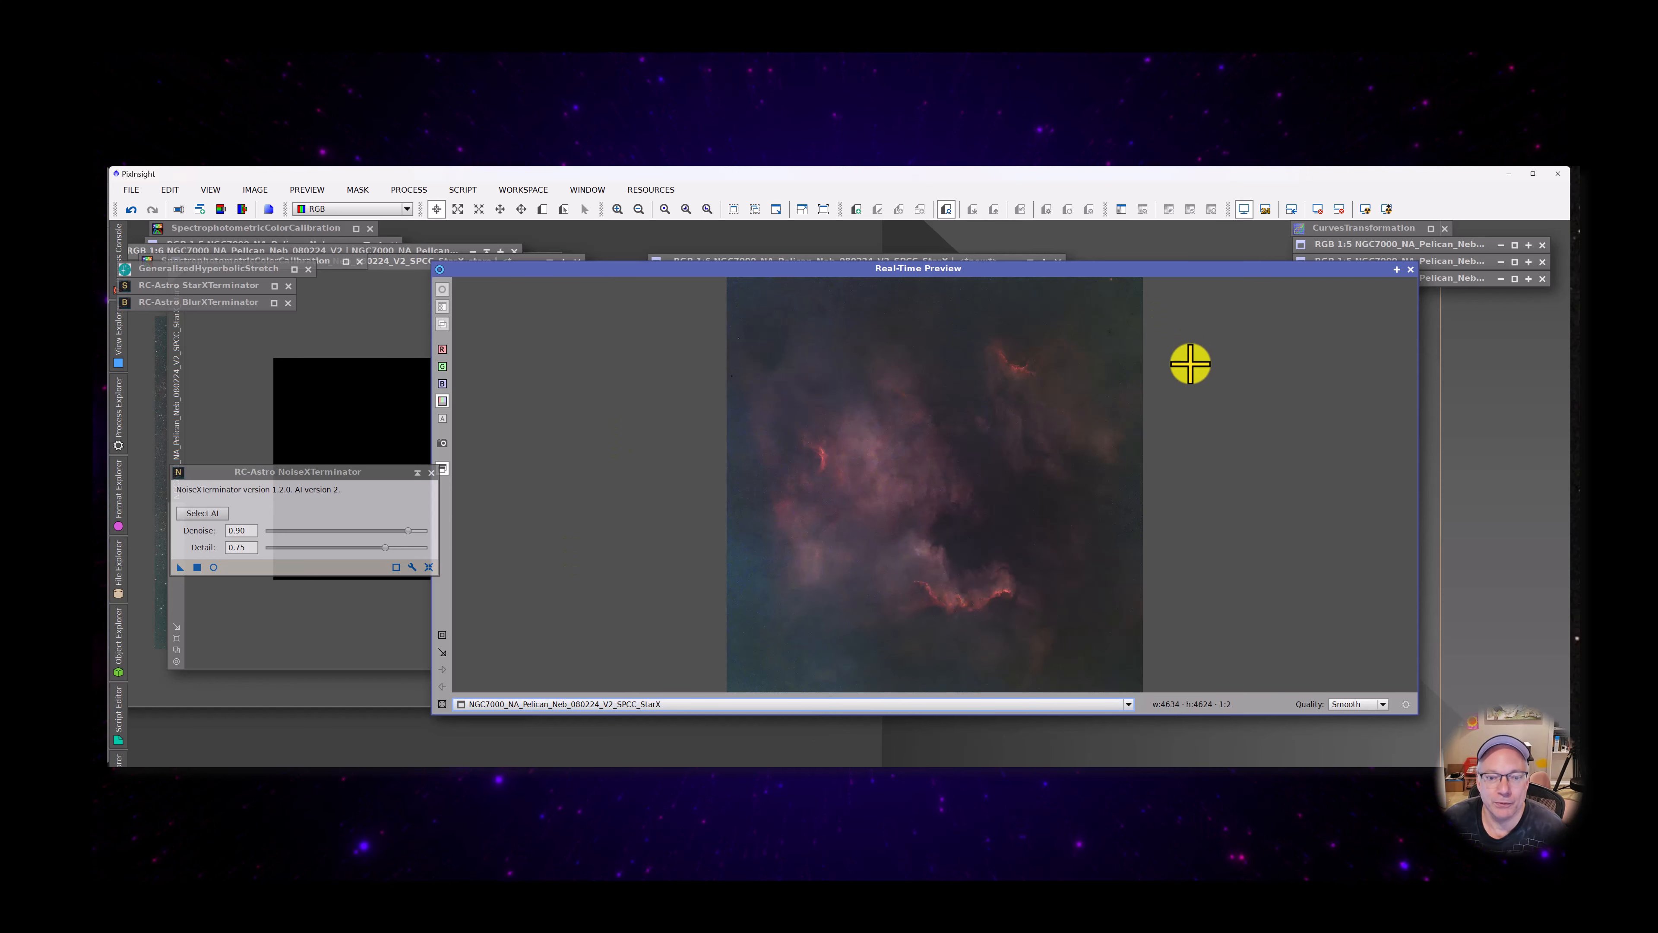
left_click(416, 472)
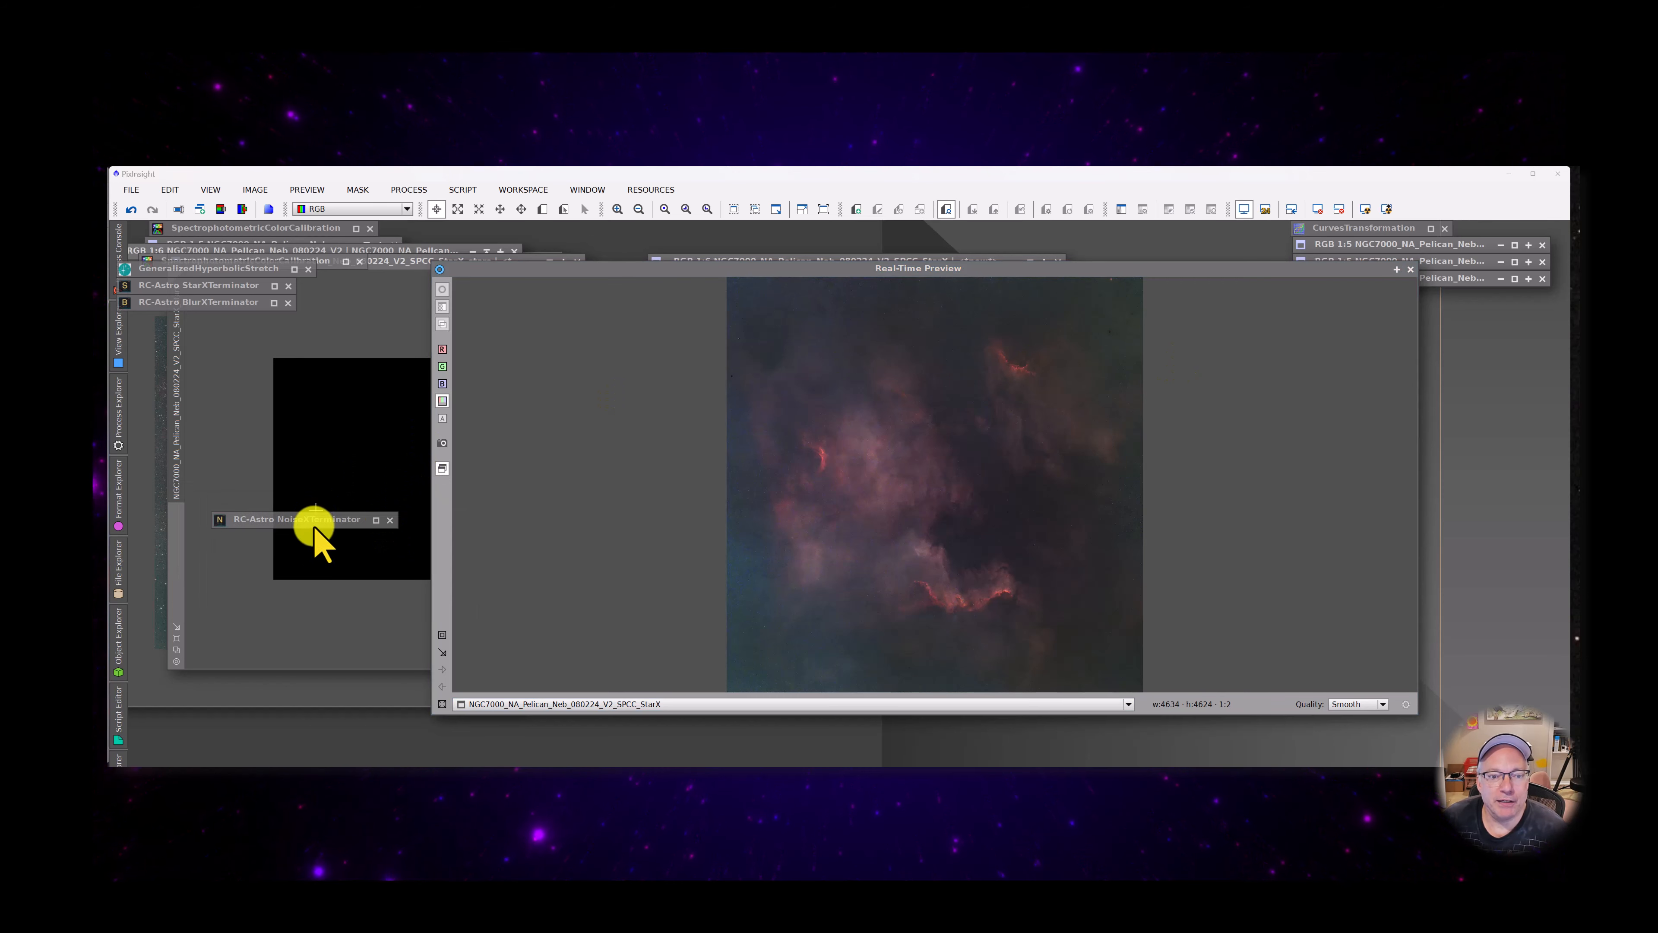
mouse_move(314, 527)
left_mouse_down()
mouse_move(211, 452)
mouse_move(226, 323)
left_mouse_up()
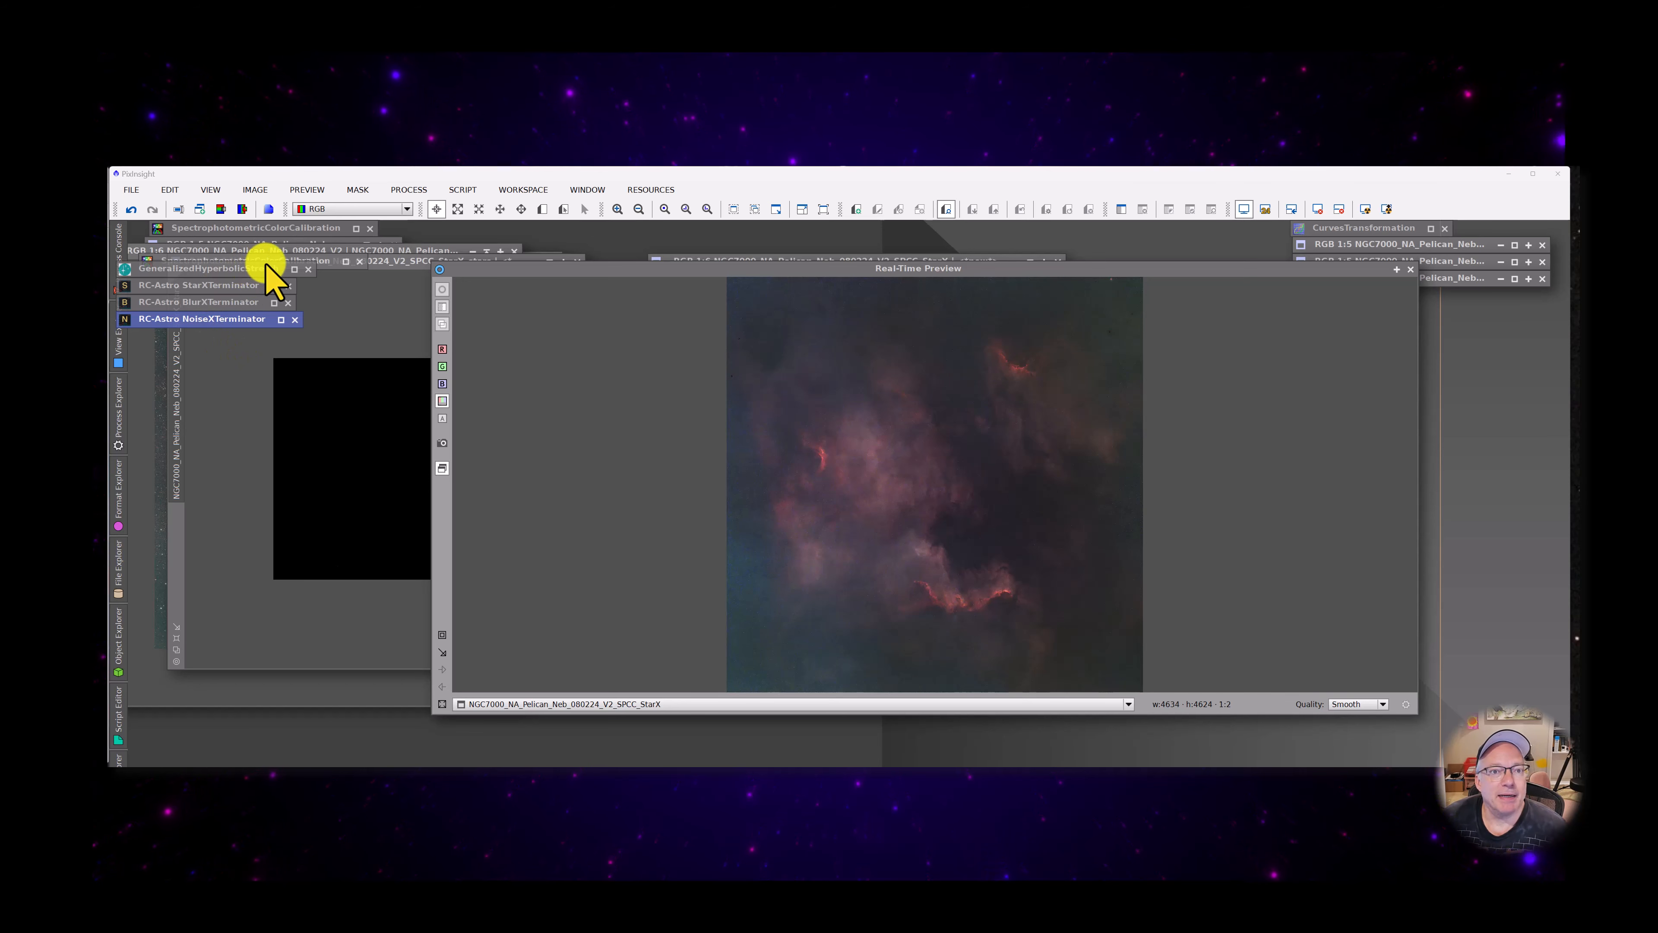
Open CurvesTransformation from the intensity transformations and select the combined RGB/K curve
left_click(455, 190)
mouse_move(408, 190)
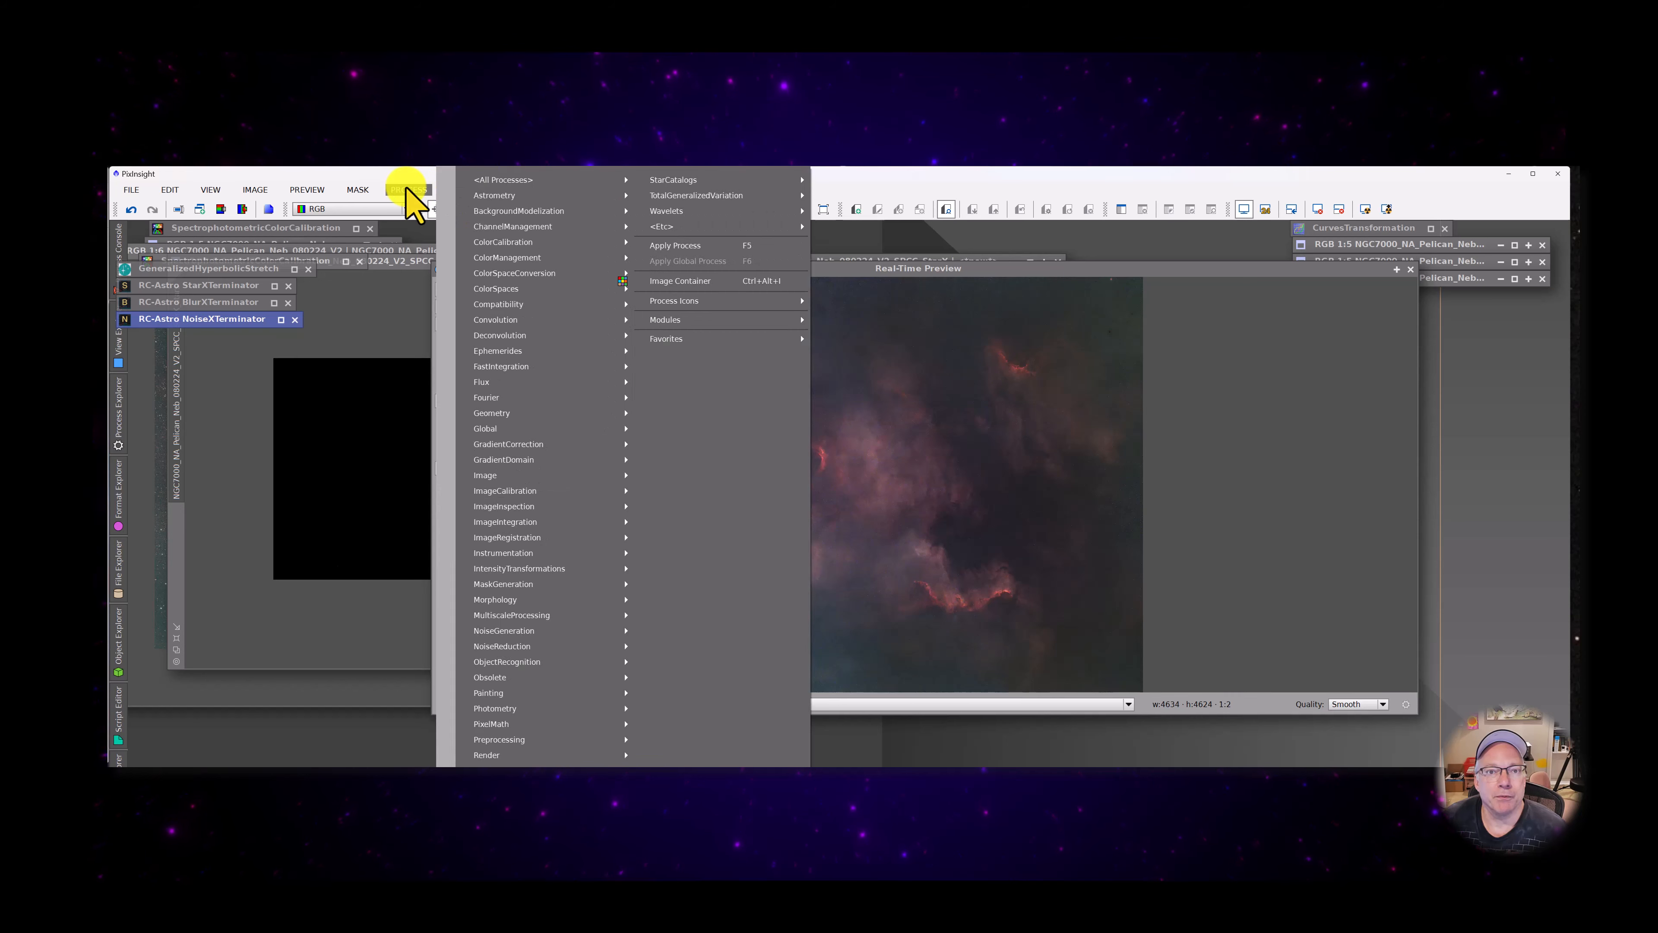
mouse_move(536, 183)
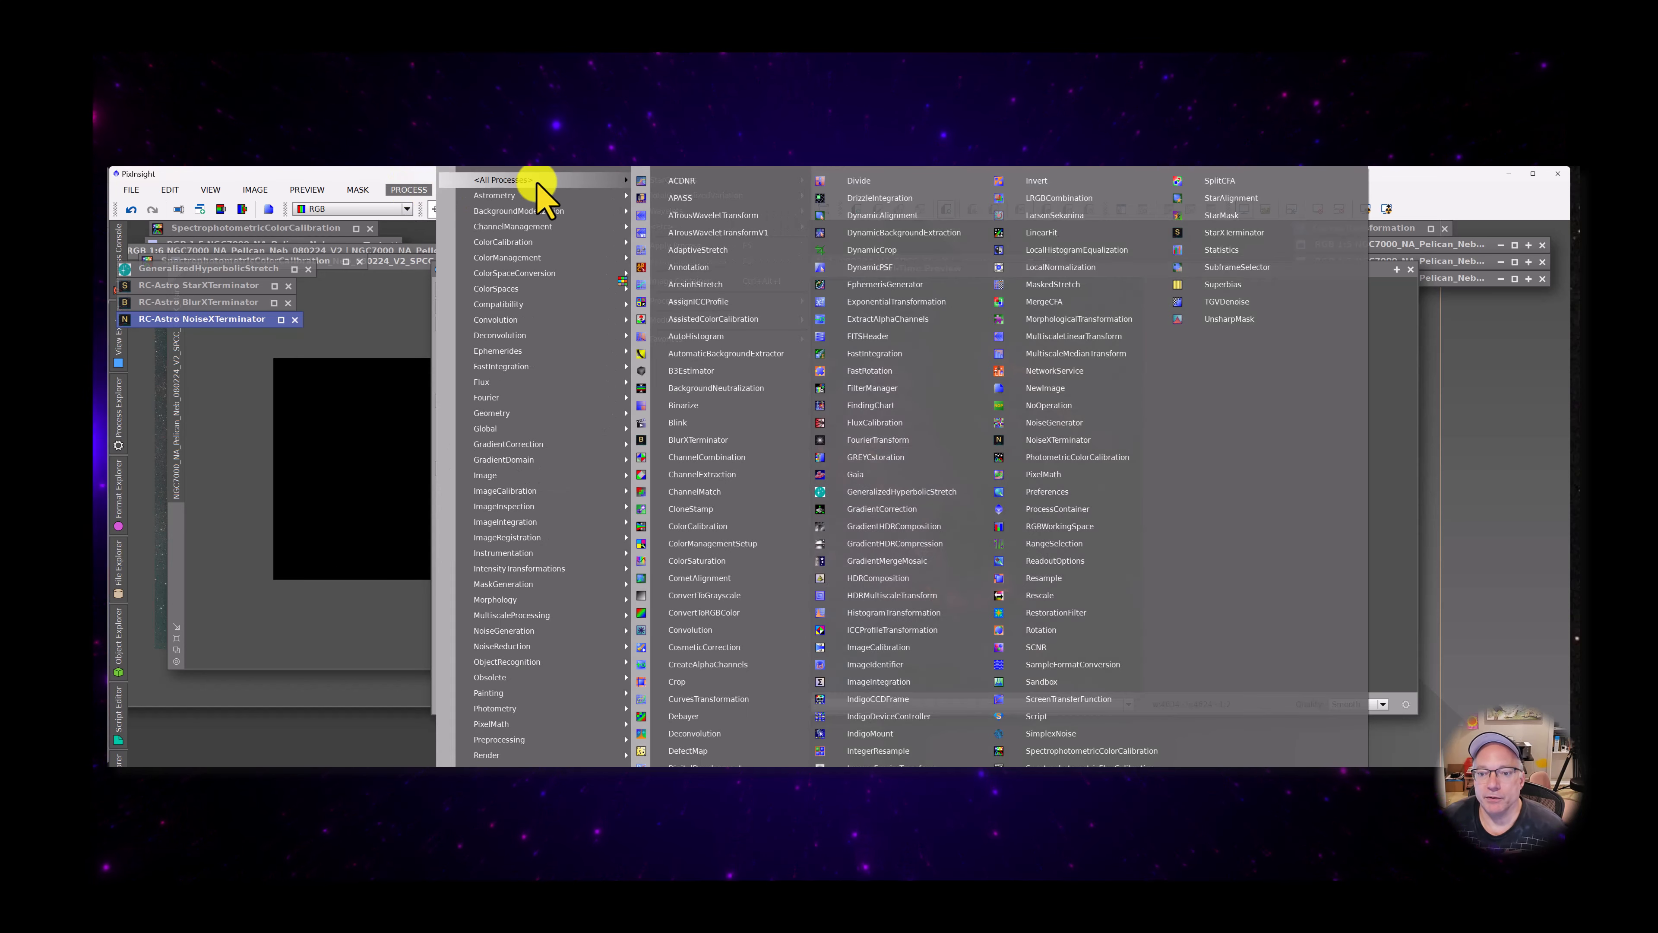
mouse_move(536, 569)
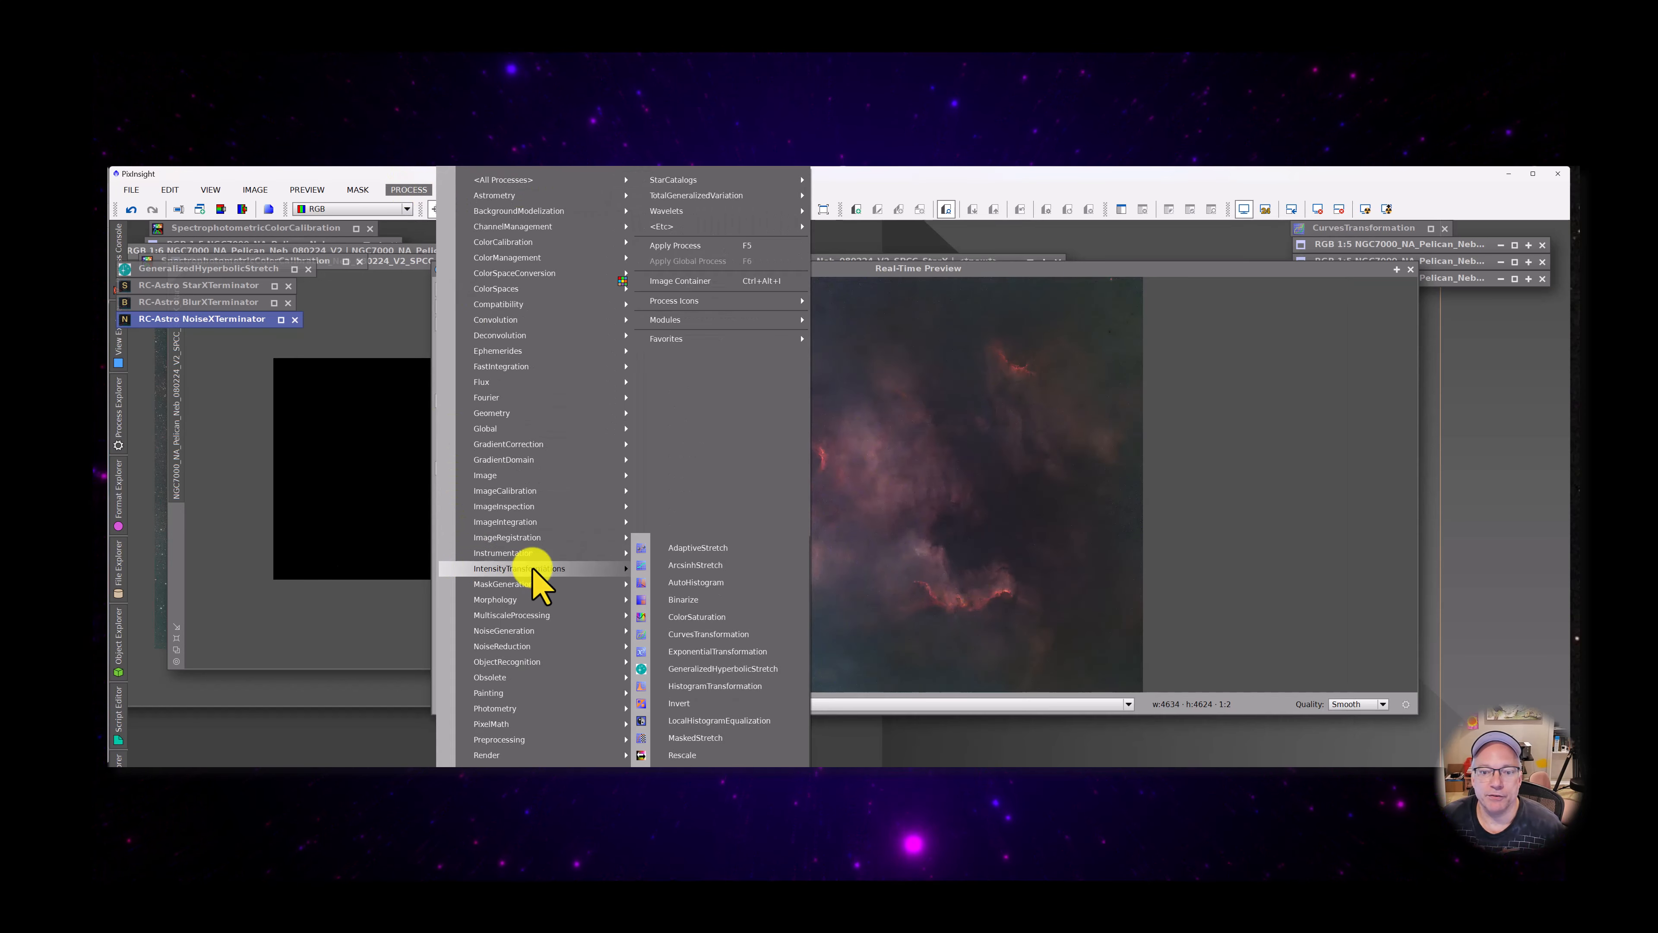
left_click(716, 634)
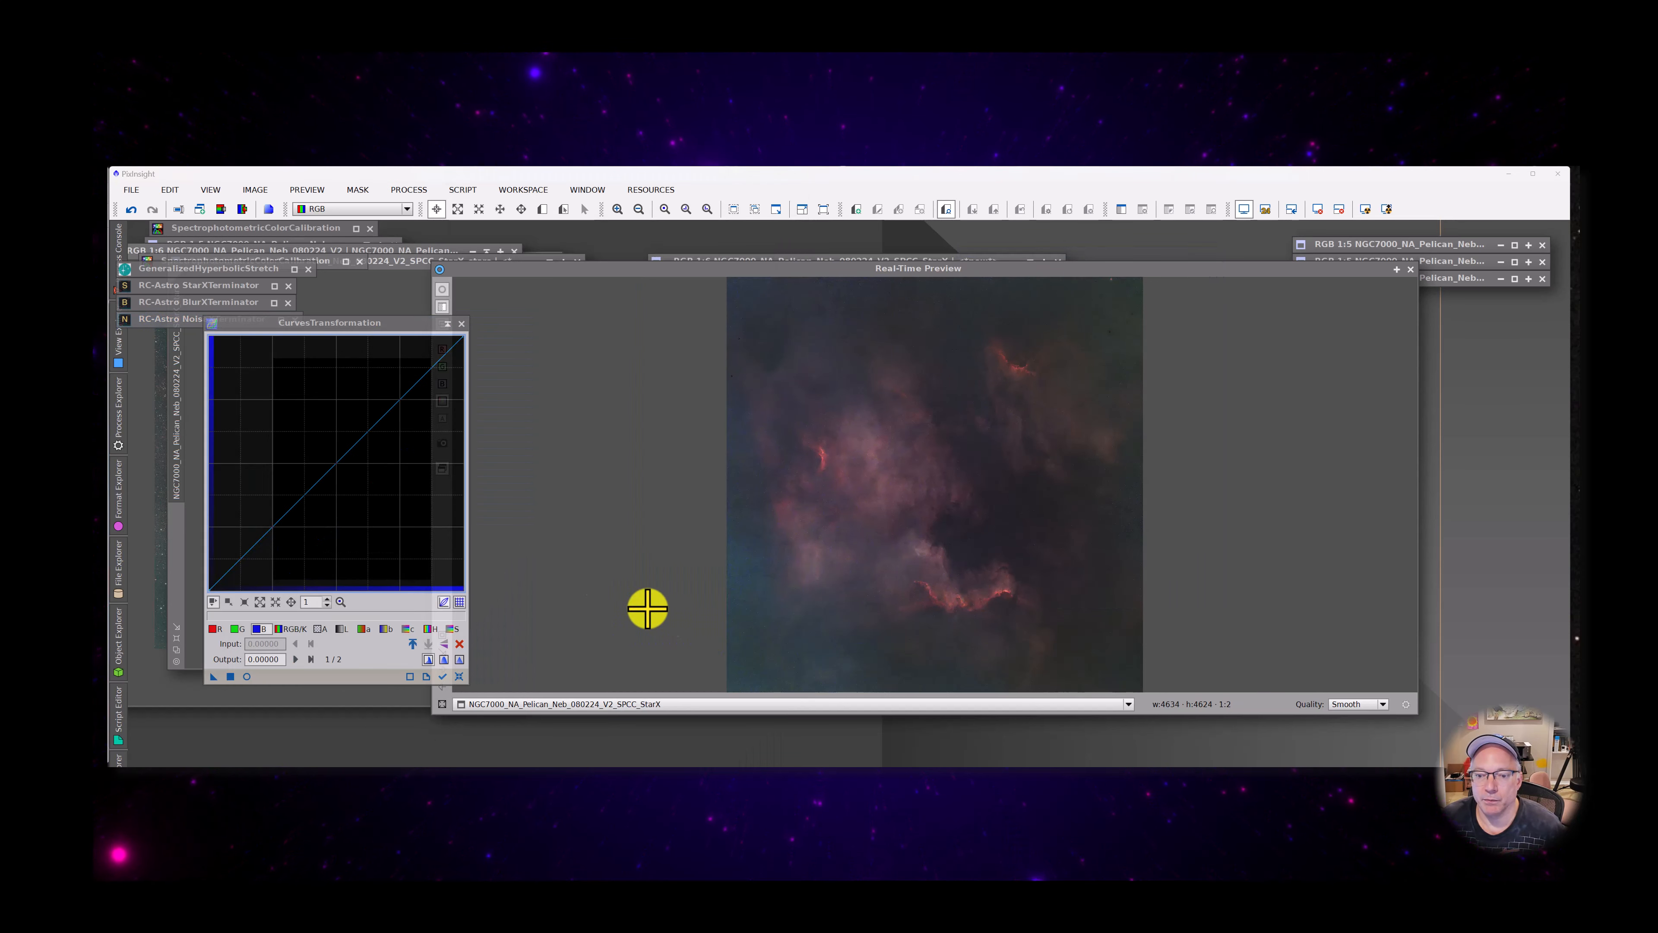
left_click(290, 628)
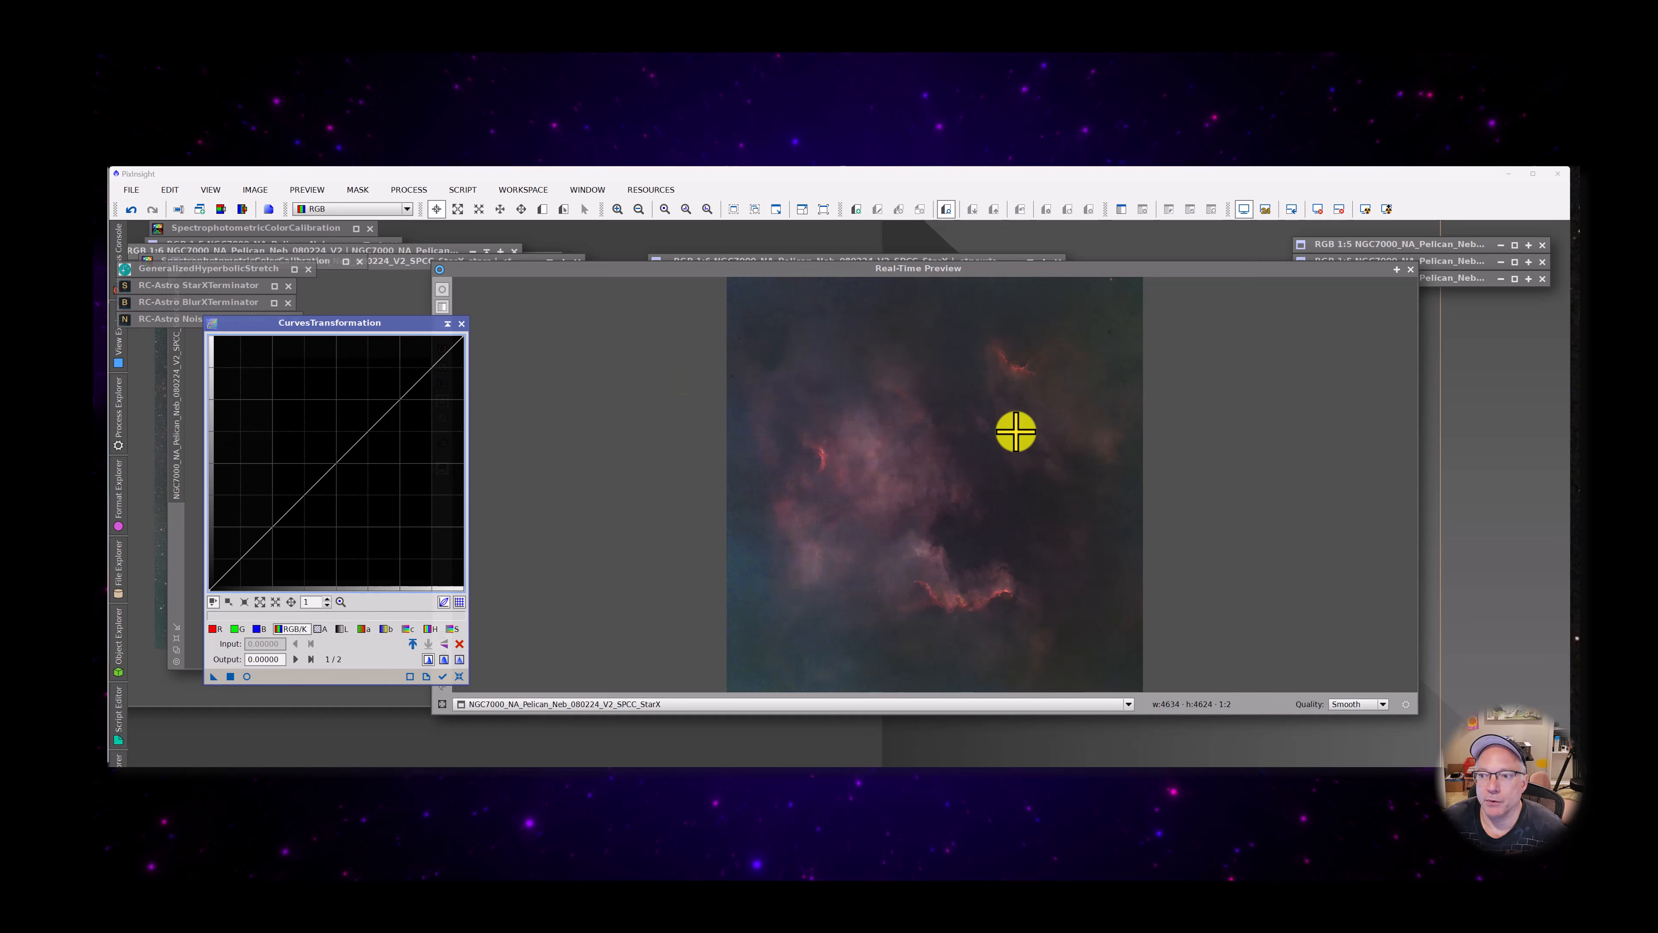
left_click_drag(1013, 426, 992, 471)
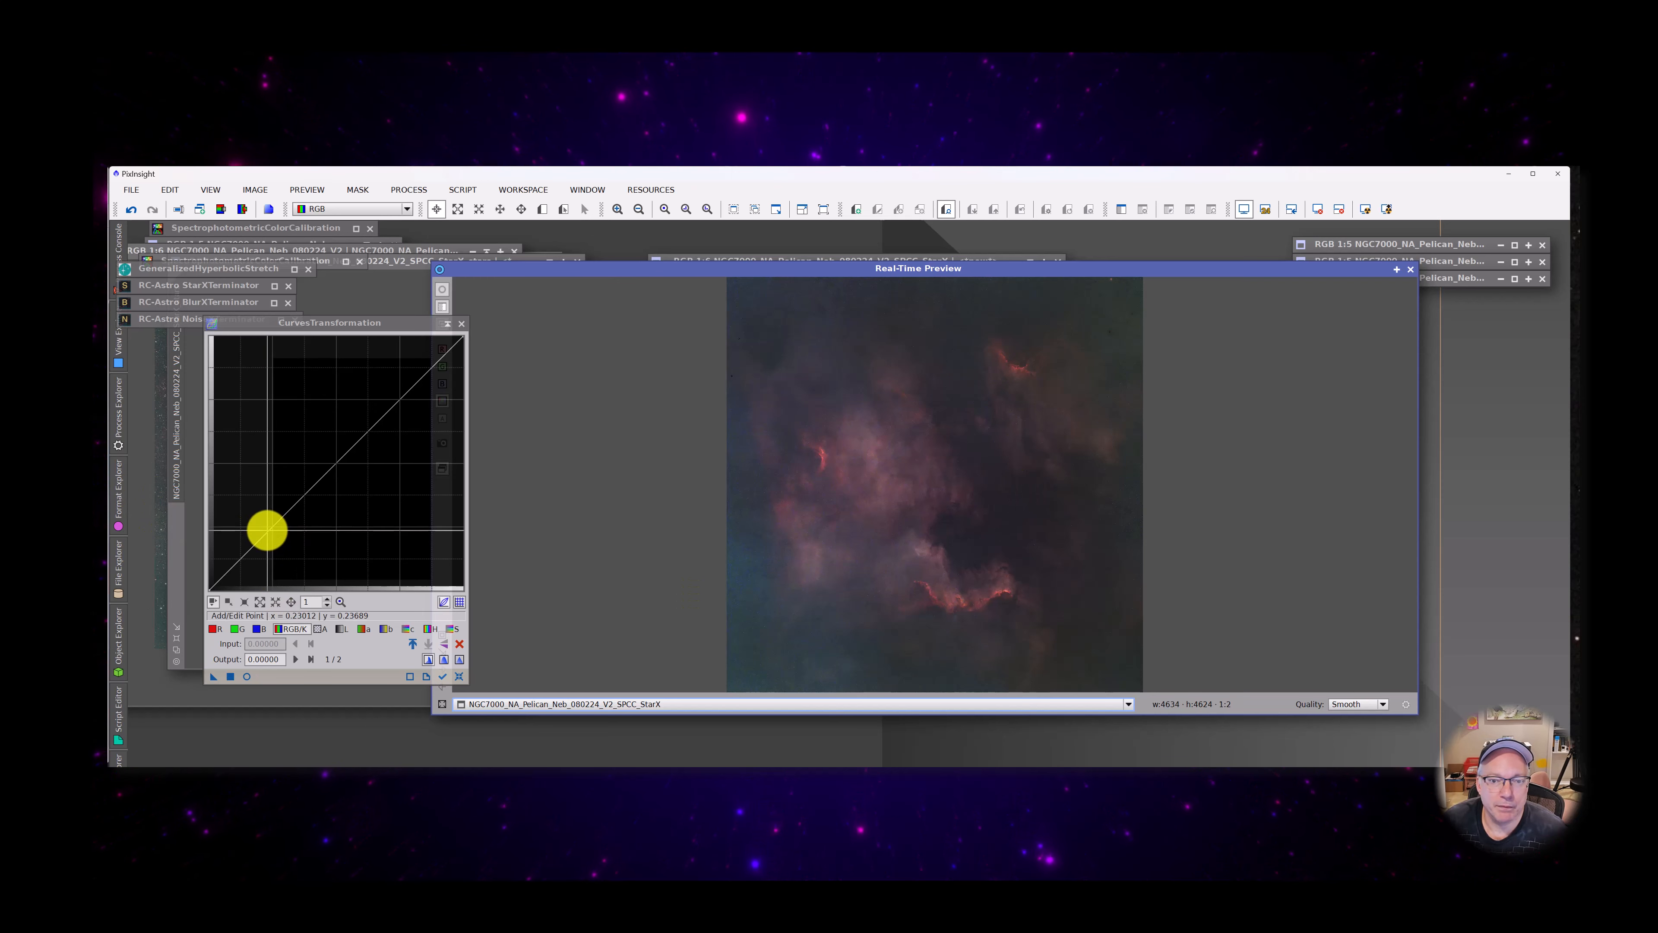
Raise the RGB/K curve through about (0.21, 0.27) and (0.65, 0.77), checking it in the real-time preview, and apply it to the starless image
left_click_drag(266, 526, 261, 521)
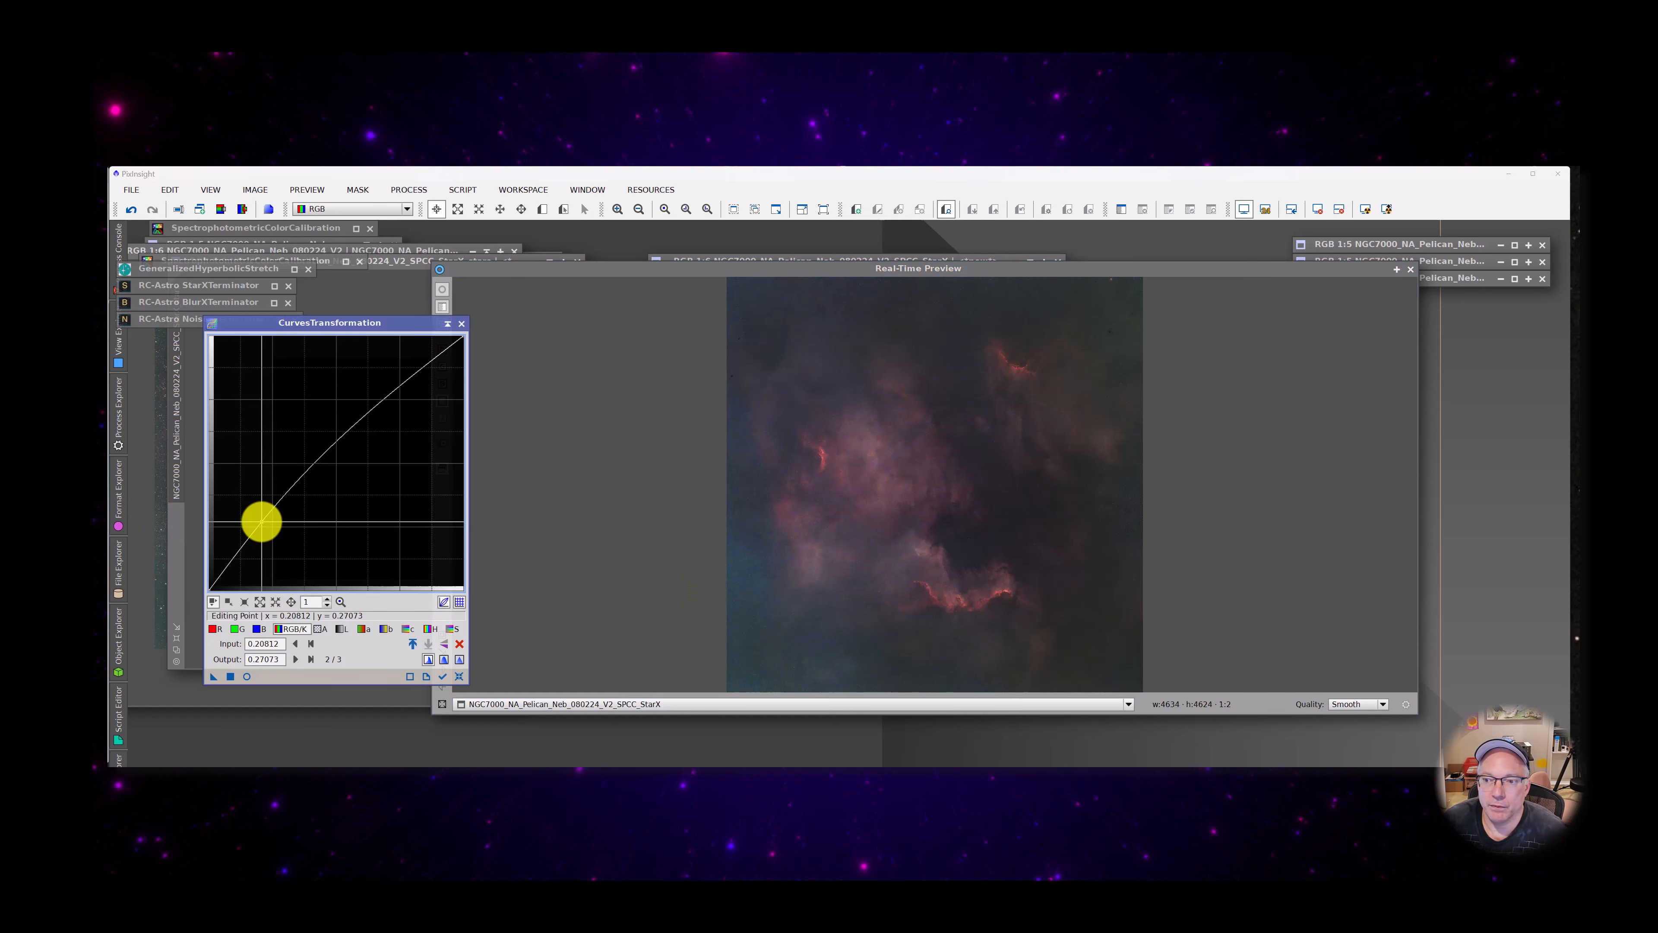
left_click(232, 676)
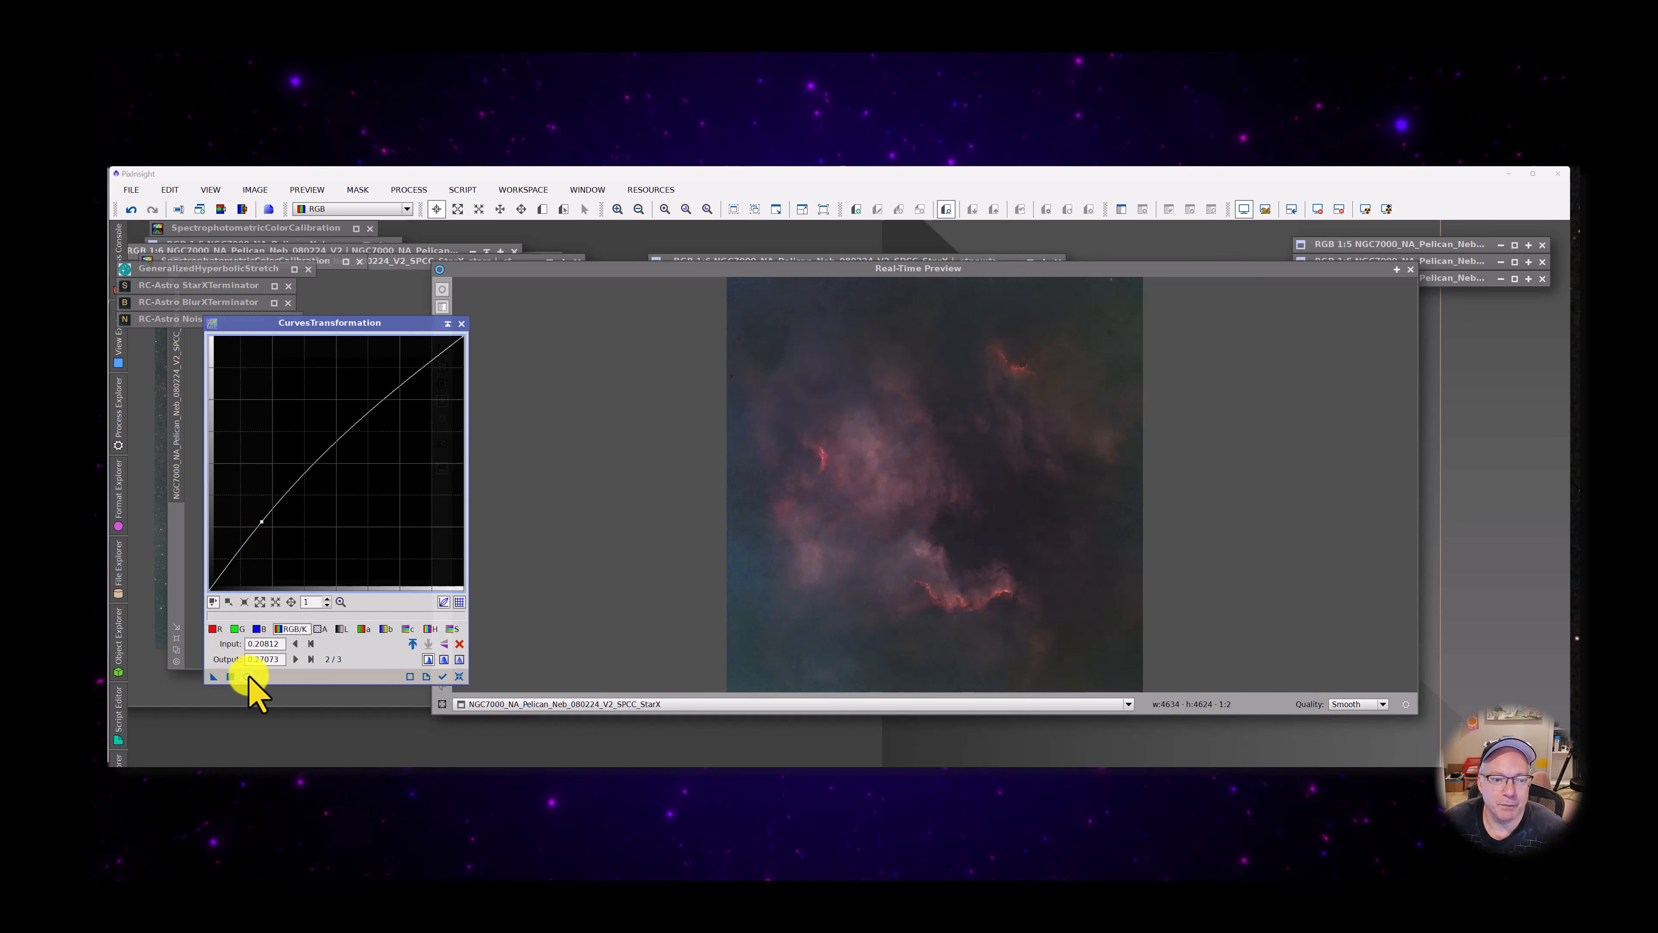
left_click(247, 676)
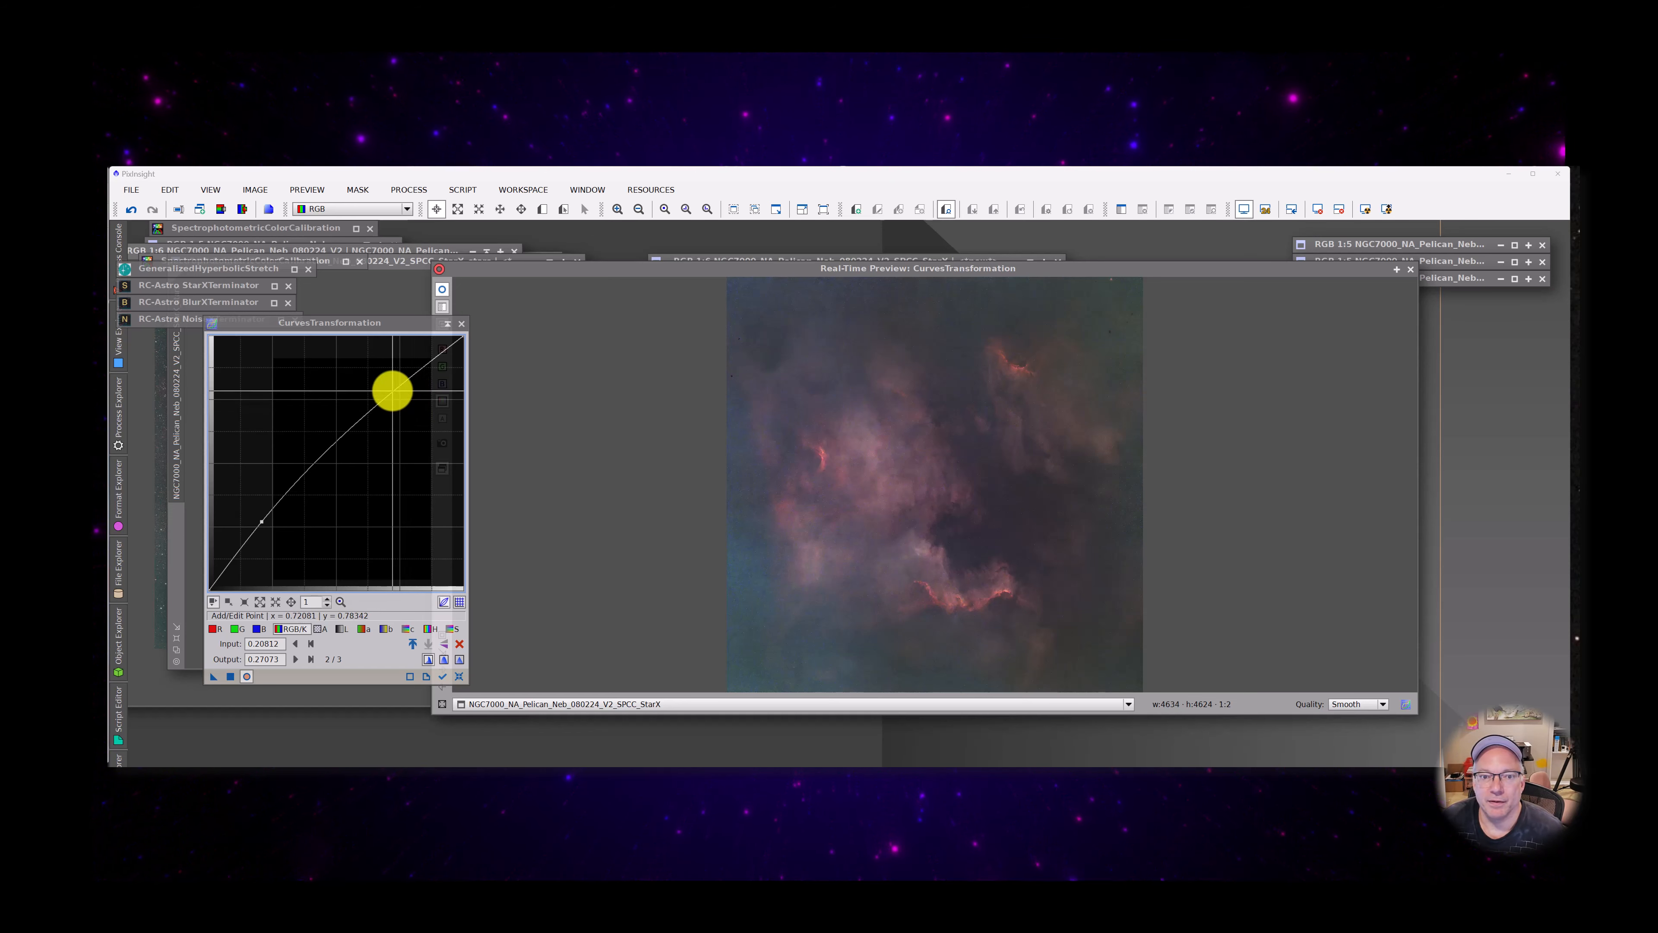
mouse_move(393, 391)
left_mouse_down()
mouse_move(377, 372)
mouse_move(396, 382)
mouse_move(397, 364)
mouse_move(374, 392)
left_mouse_up()
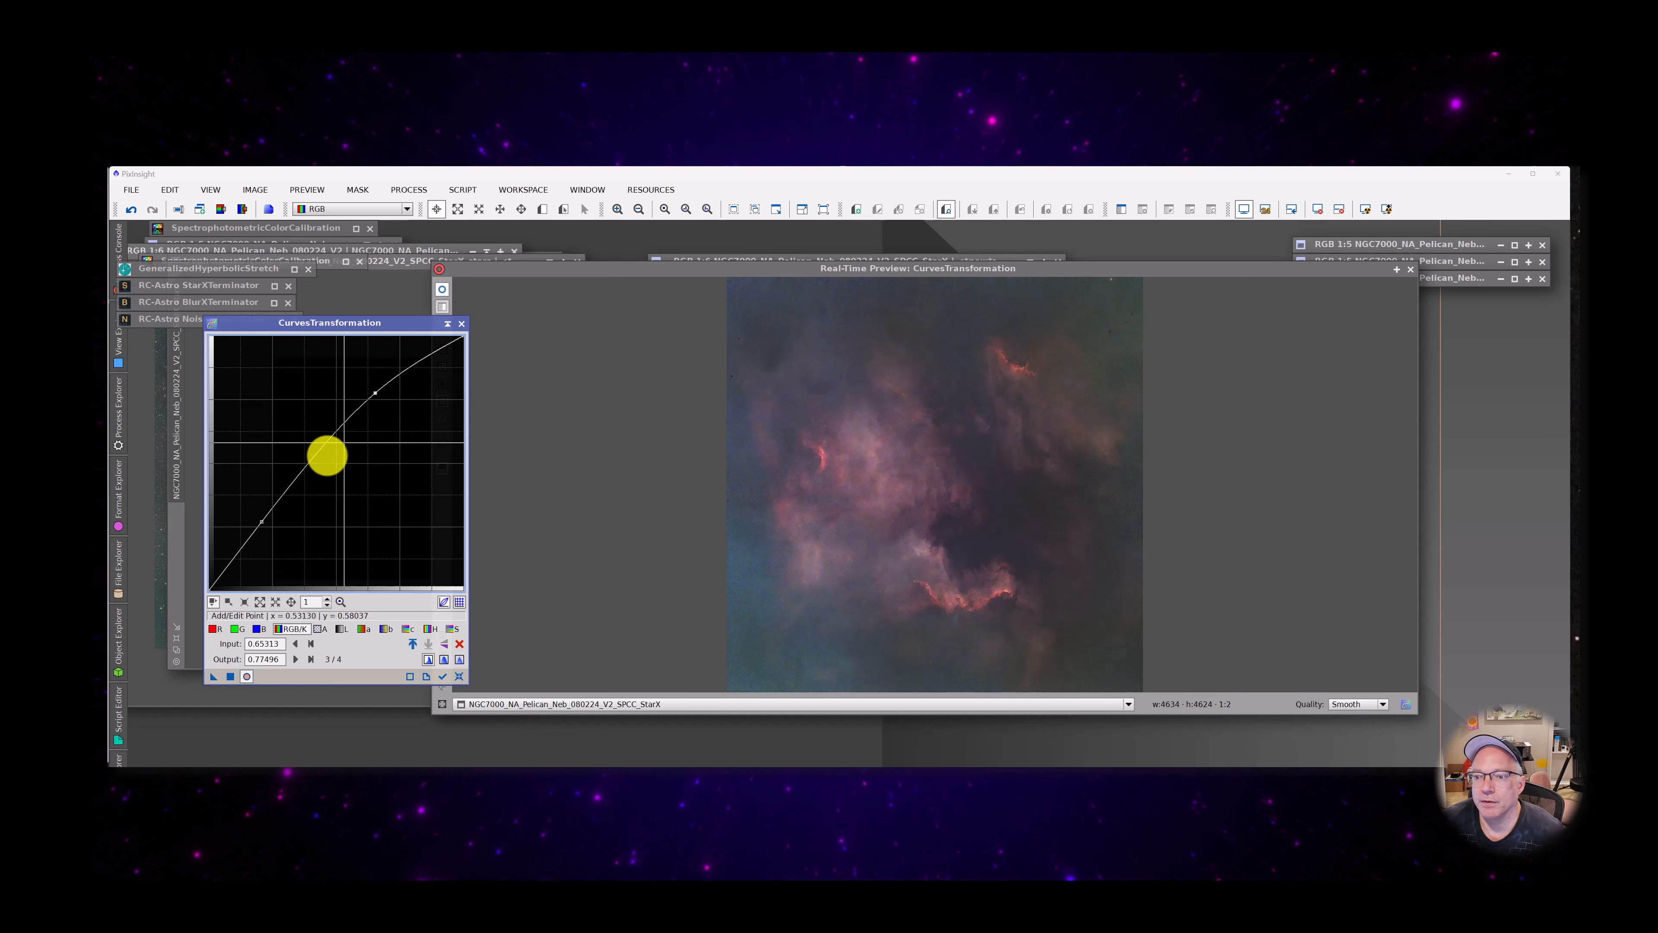
mouse_move(261, 522)
left_mouse_down()
mouse_move(249, 506)
mouse_move(261, 521)
left_mouse_up()
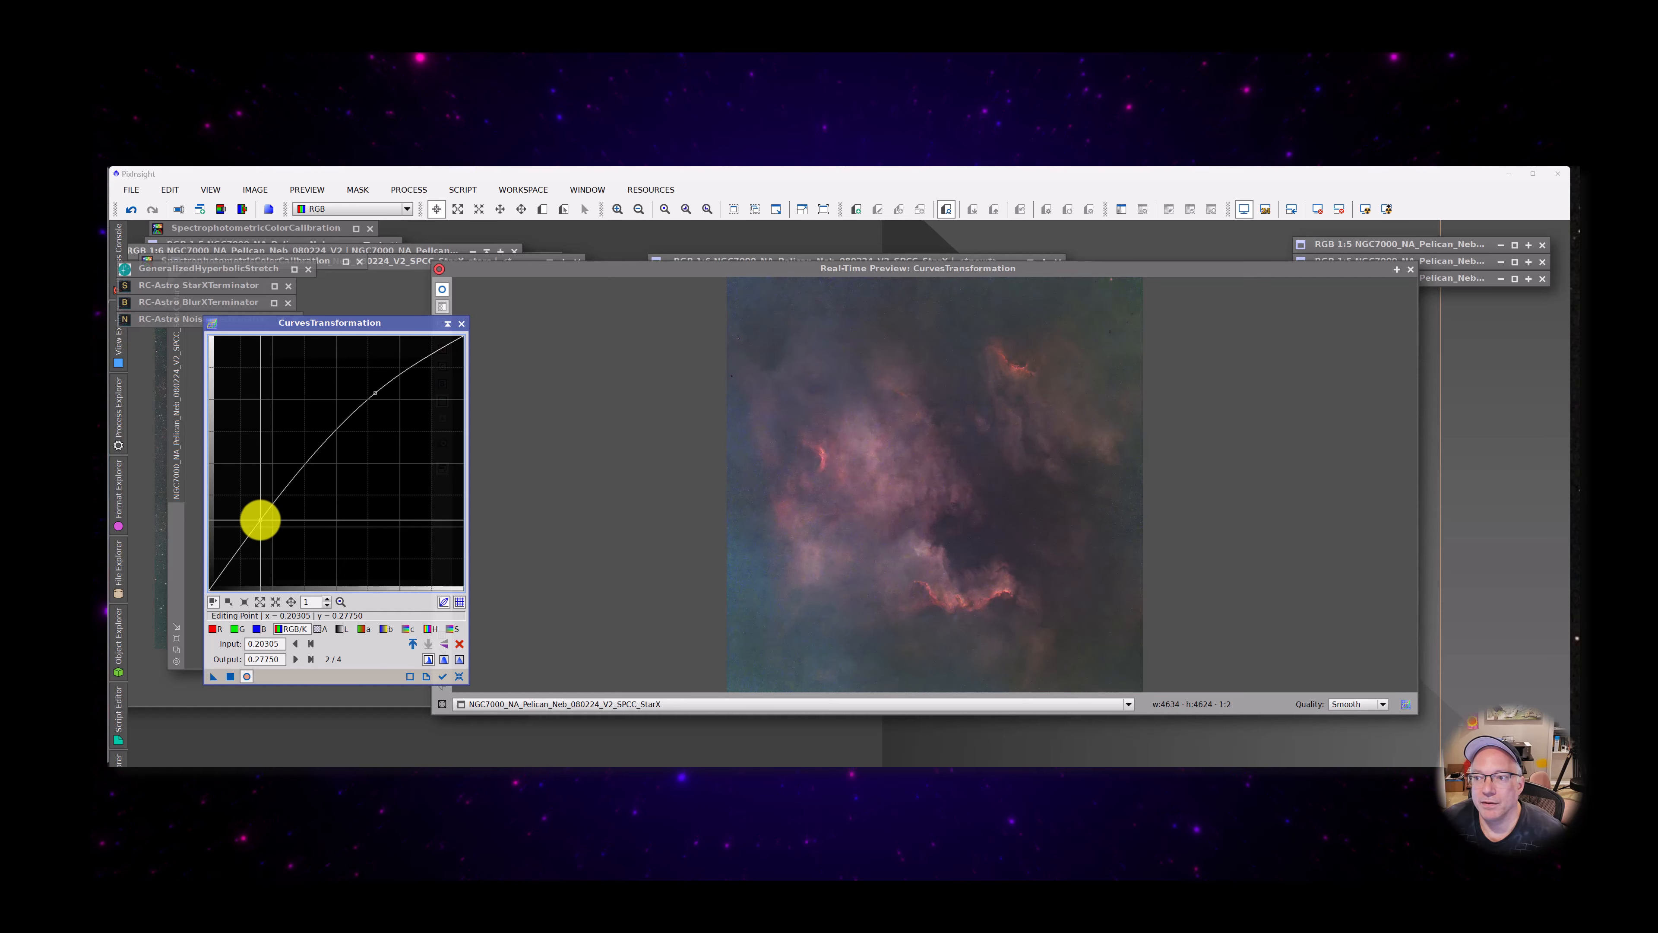
left_click_drag(261, 520, 263, 520)
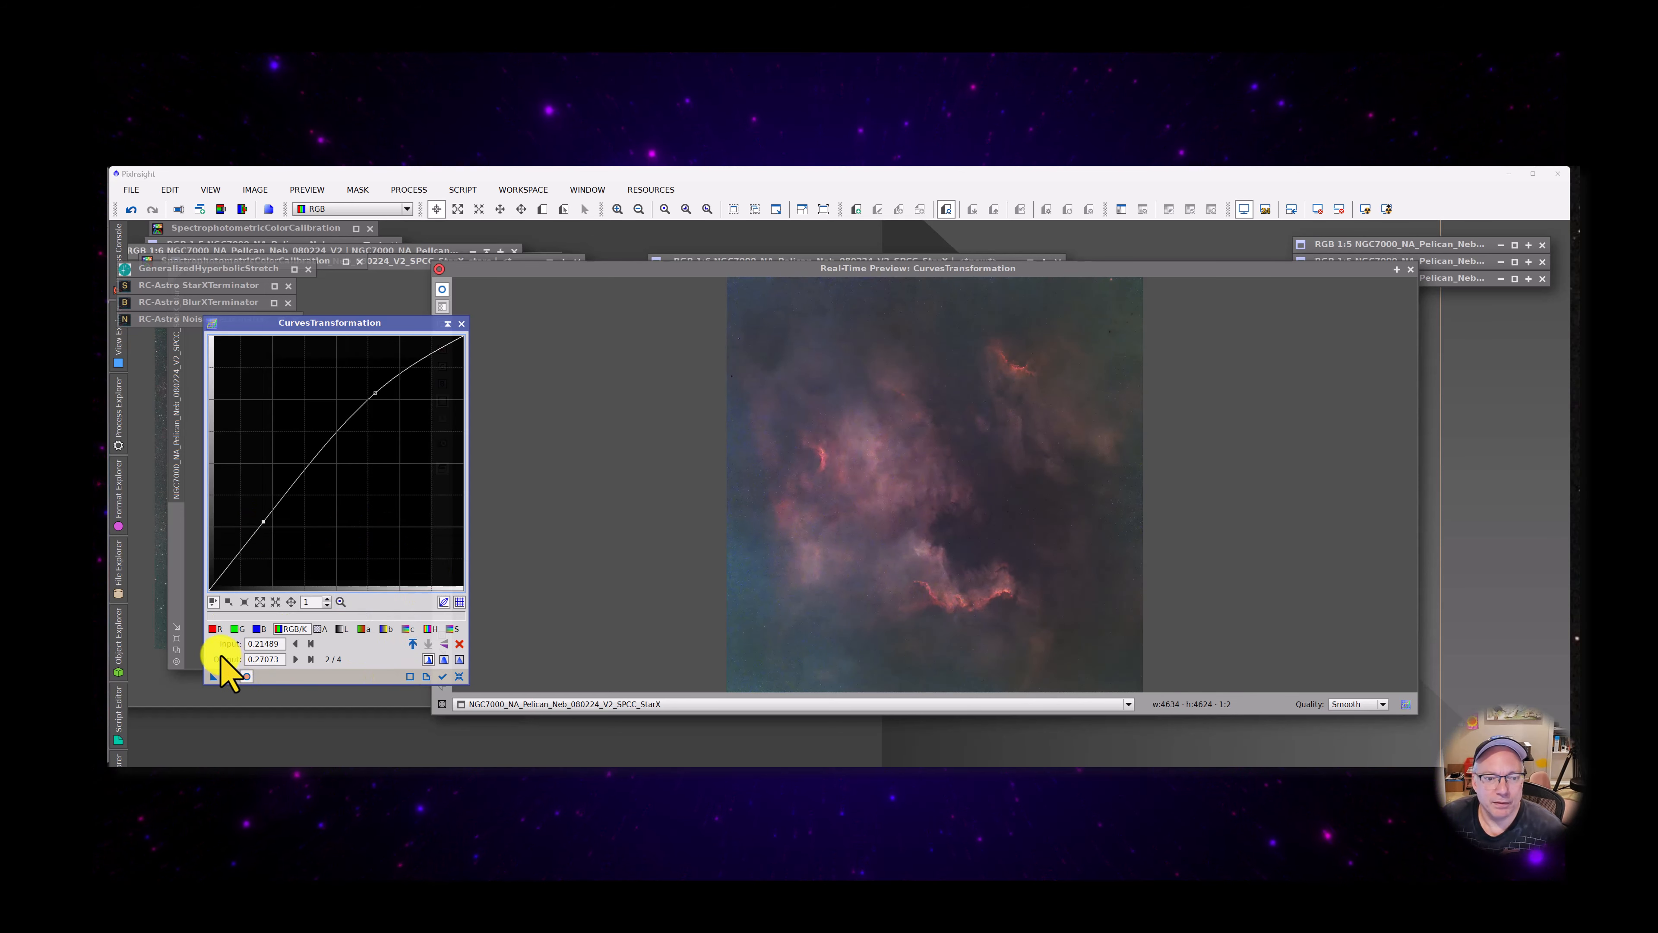
left_click(230, 676)
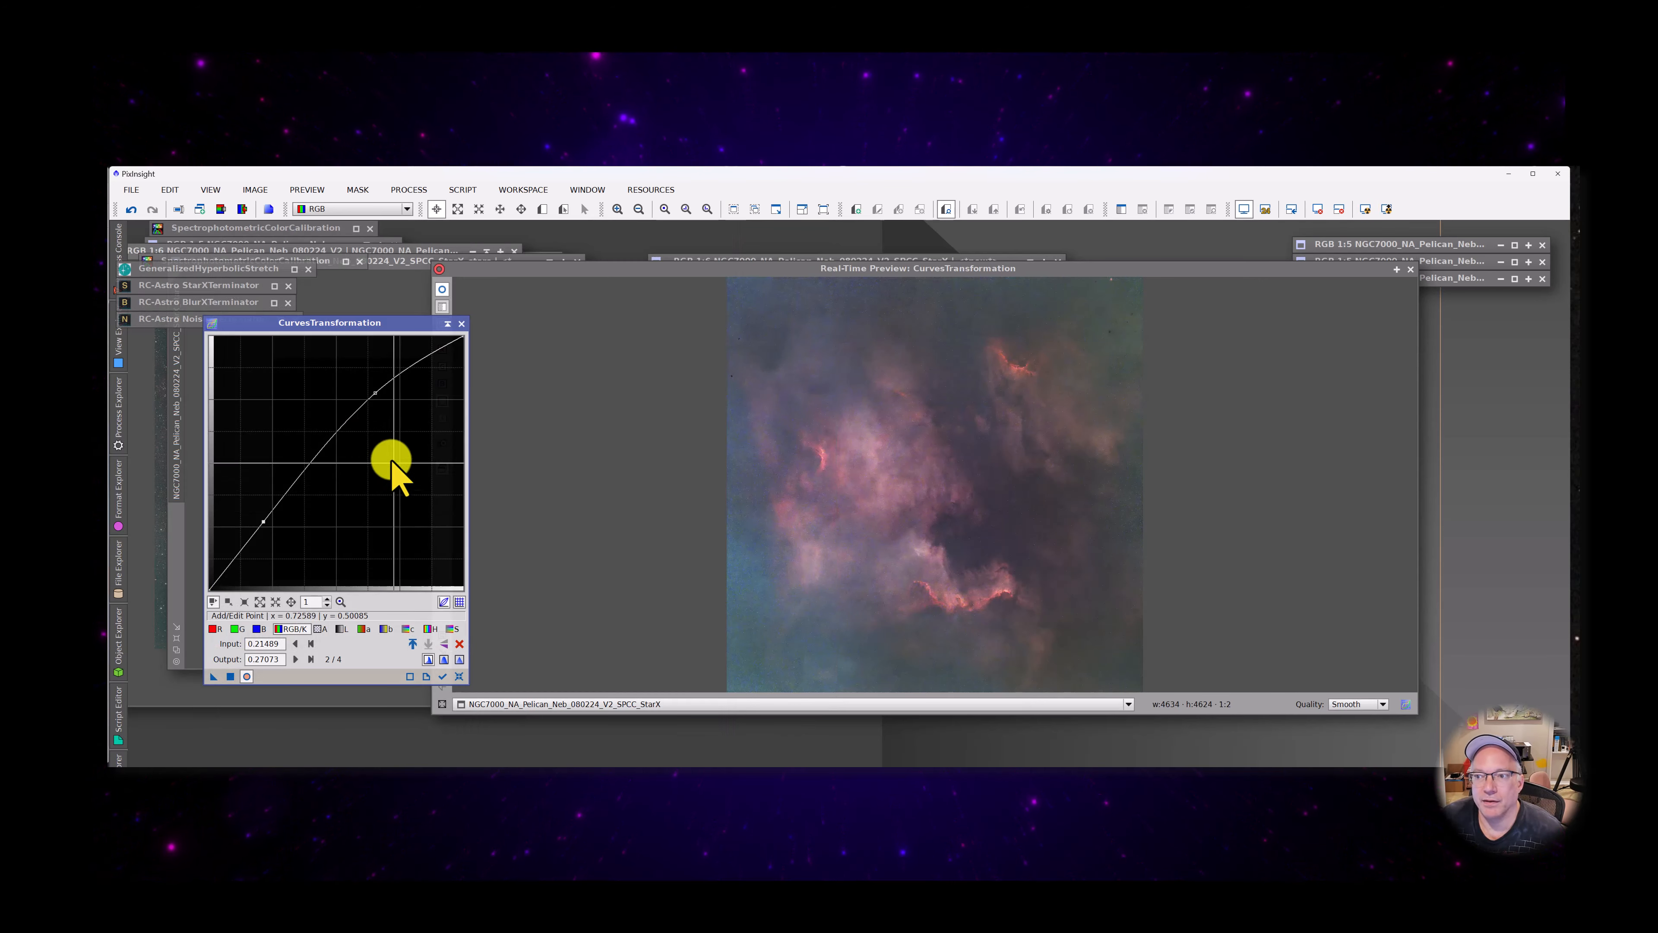
Reset the curve and try a contrast S-curve through about (0.26, 0.21) and (0.69, 0.72) in the preview
left_click(459, 677)
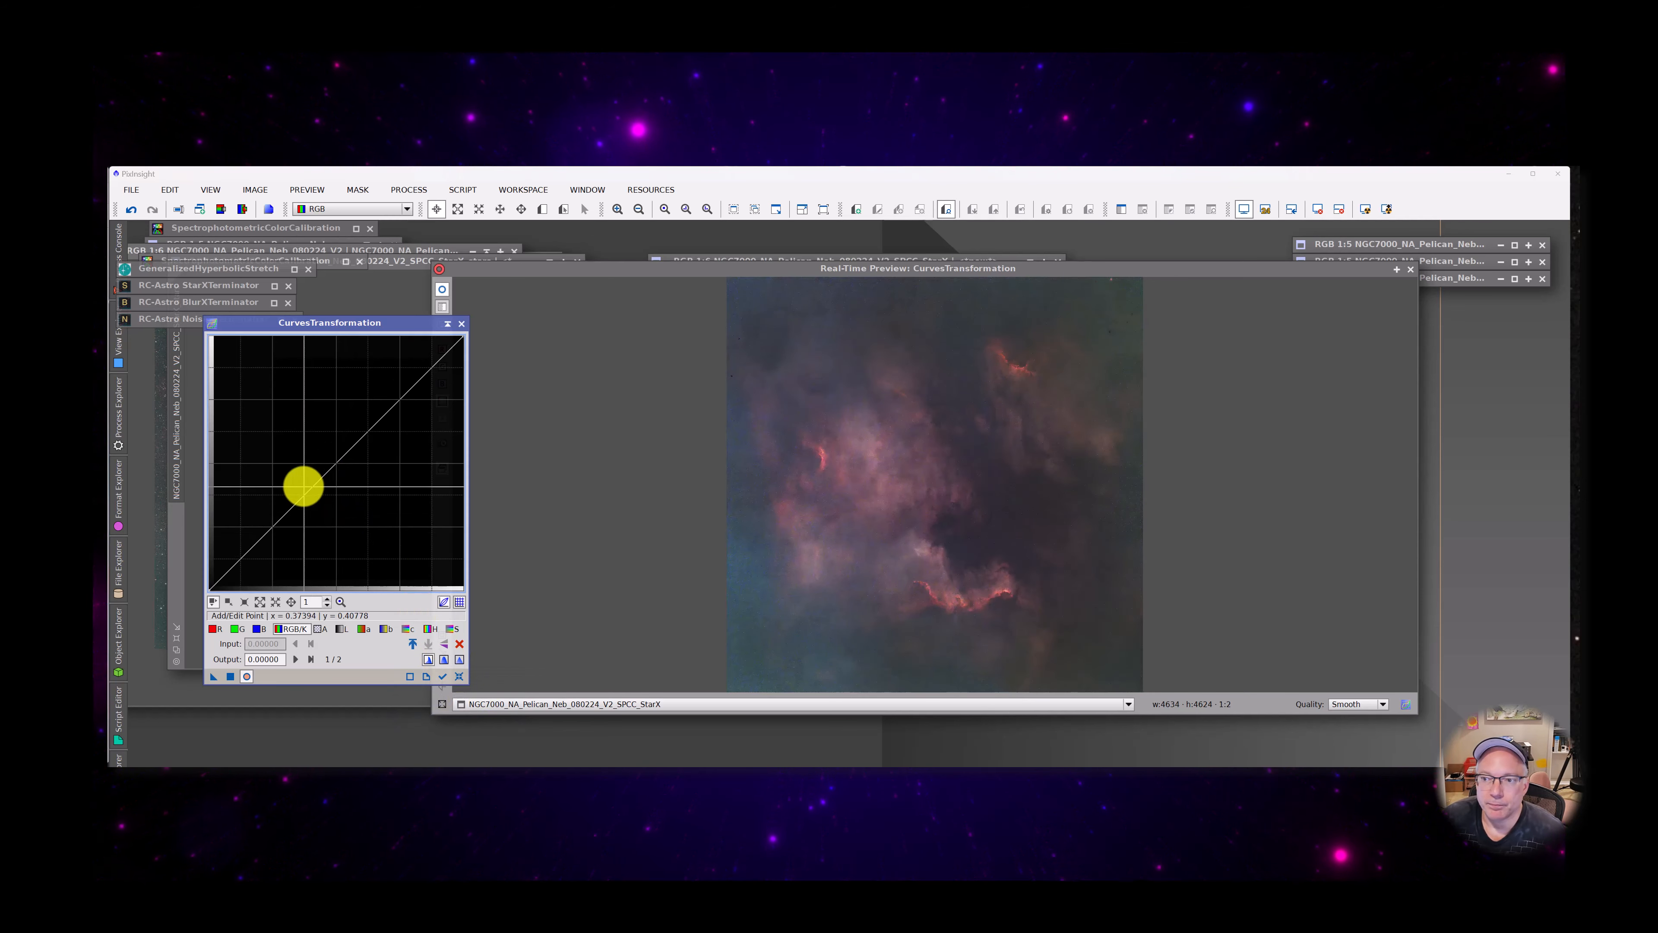
left_click_drag(304, 487, 268, 540)
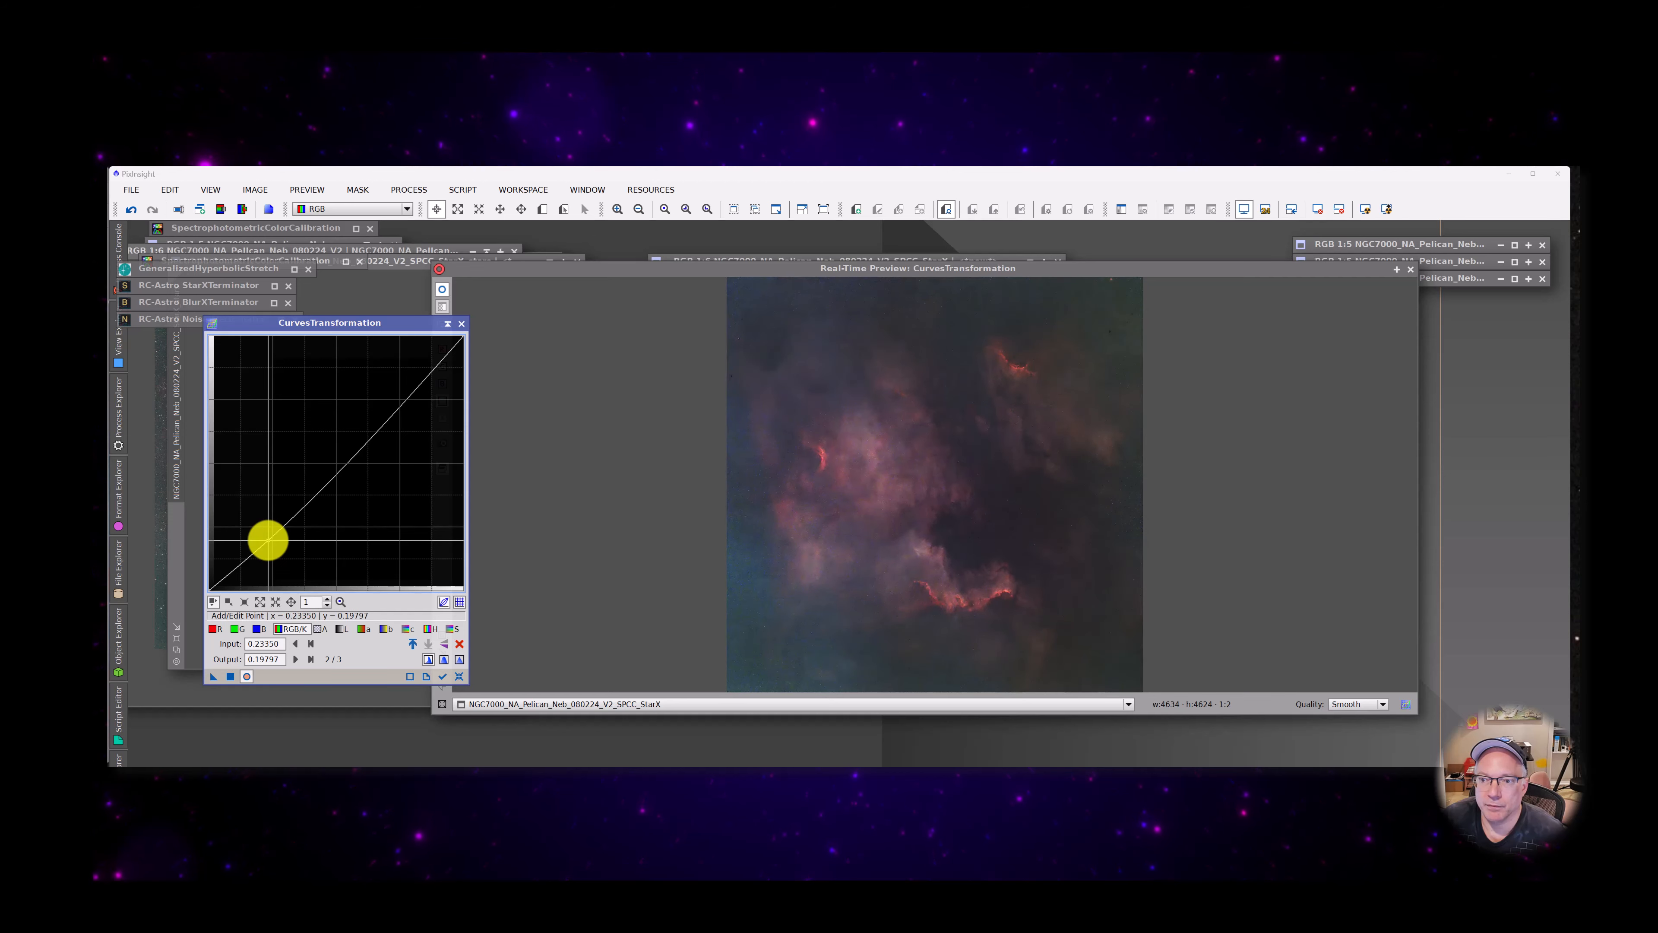
left_click_drag(389, 400, 383, 407)
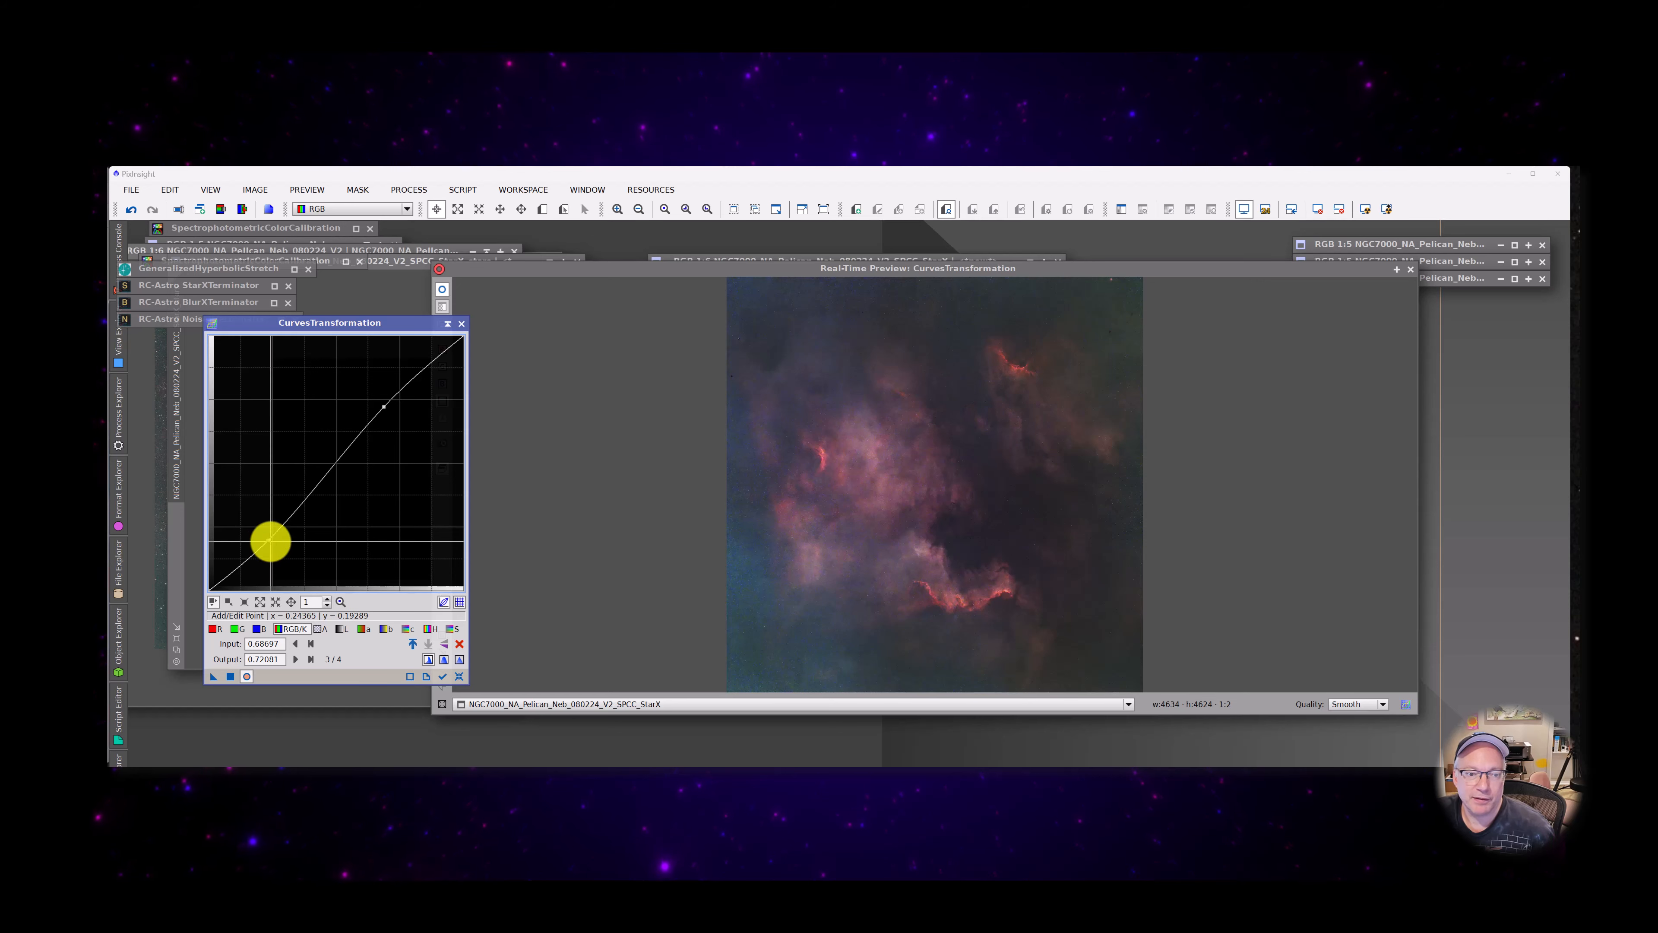
left_click_drag(270, 540, 273, 536)
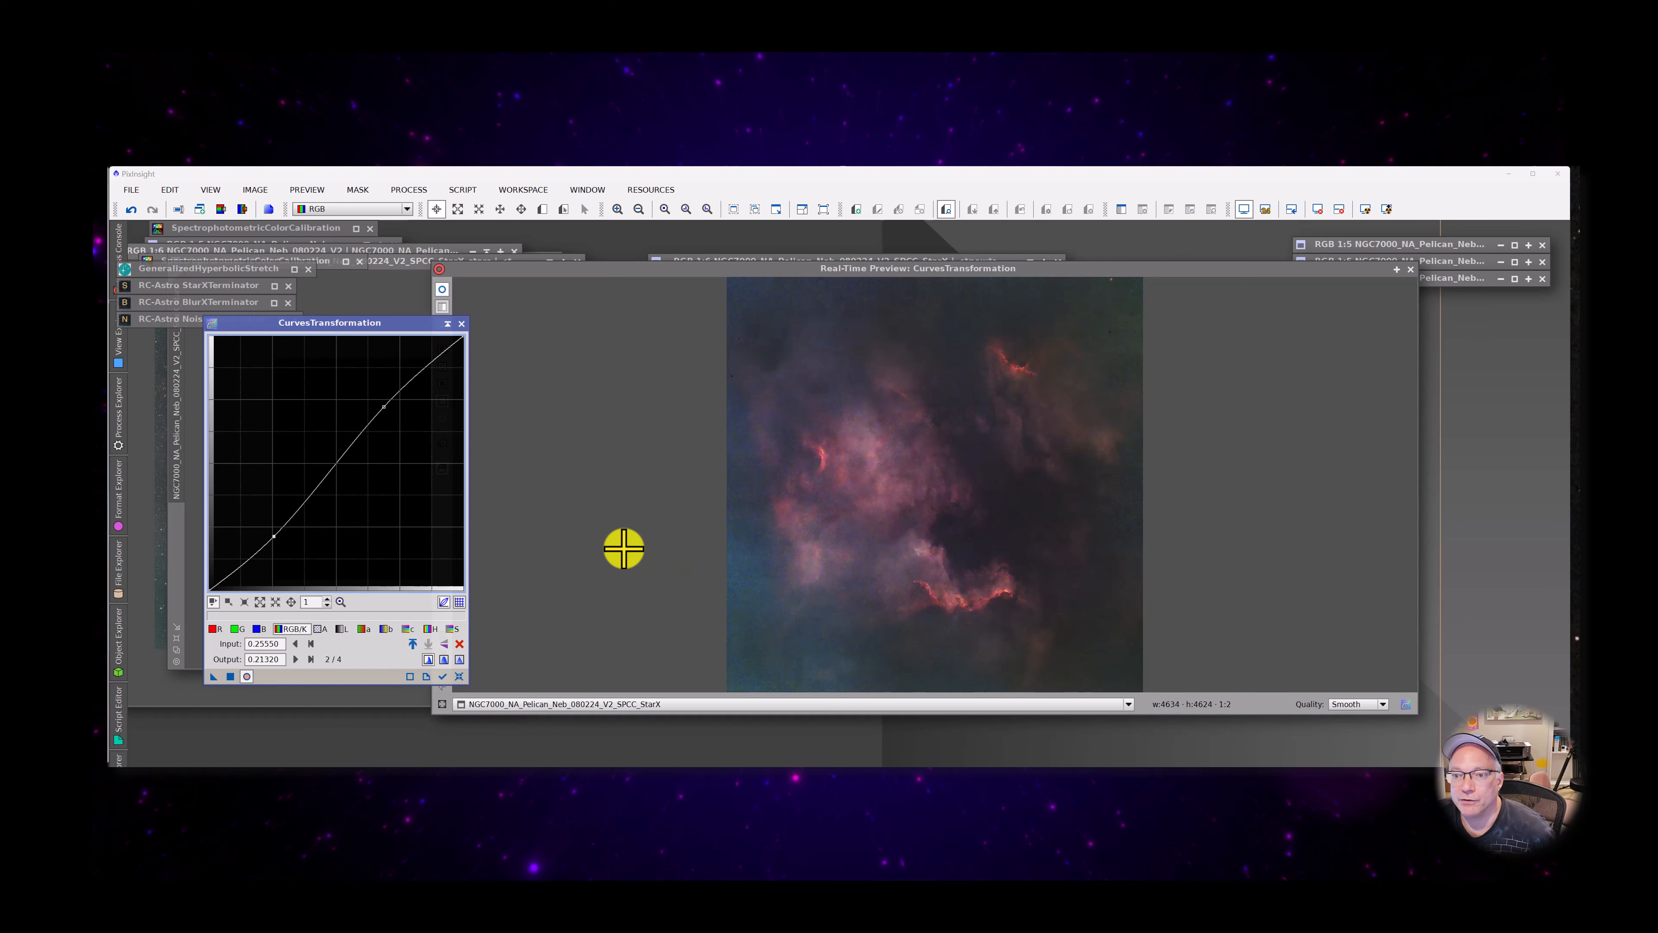
Reset CurvesTransformation, shape an RGB/K S-curve through about (0.22, 0.15) and (0.71, 0.74), and apply it to the starless image
left_click(459, 677)
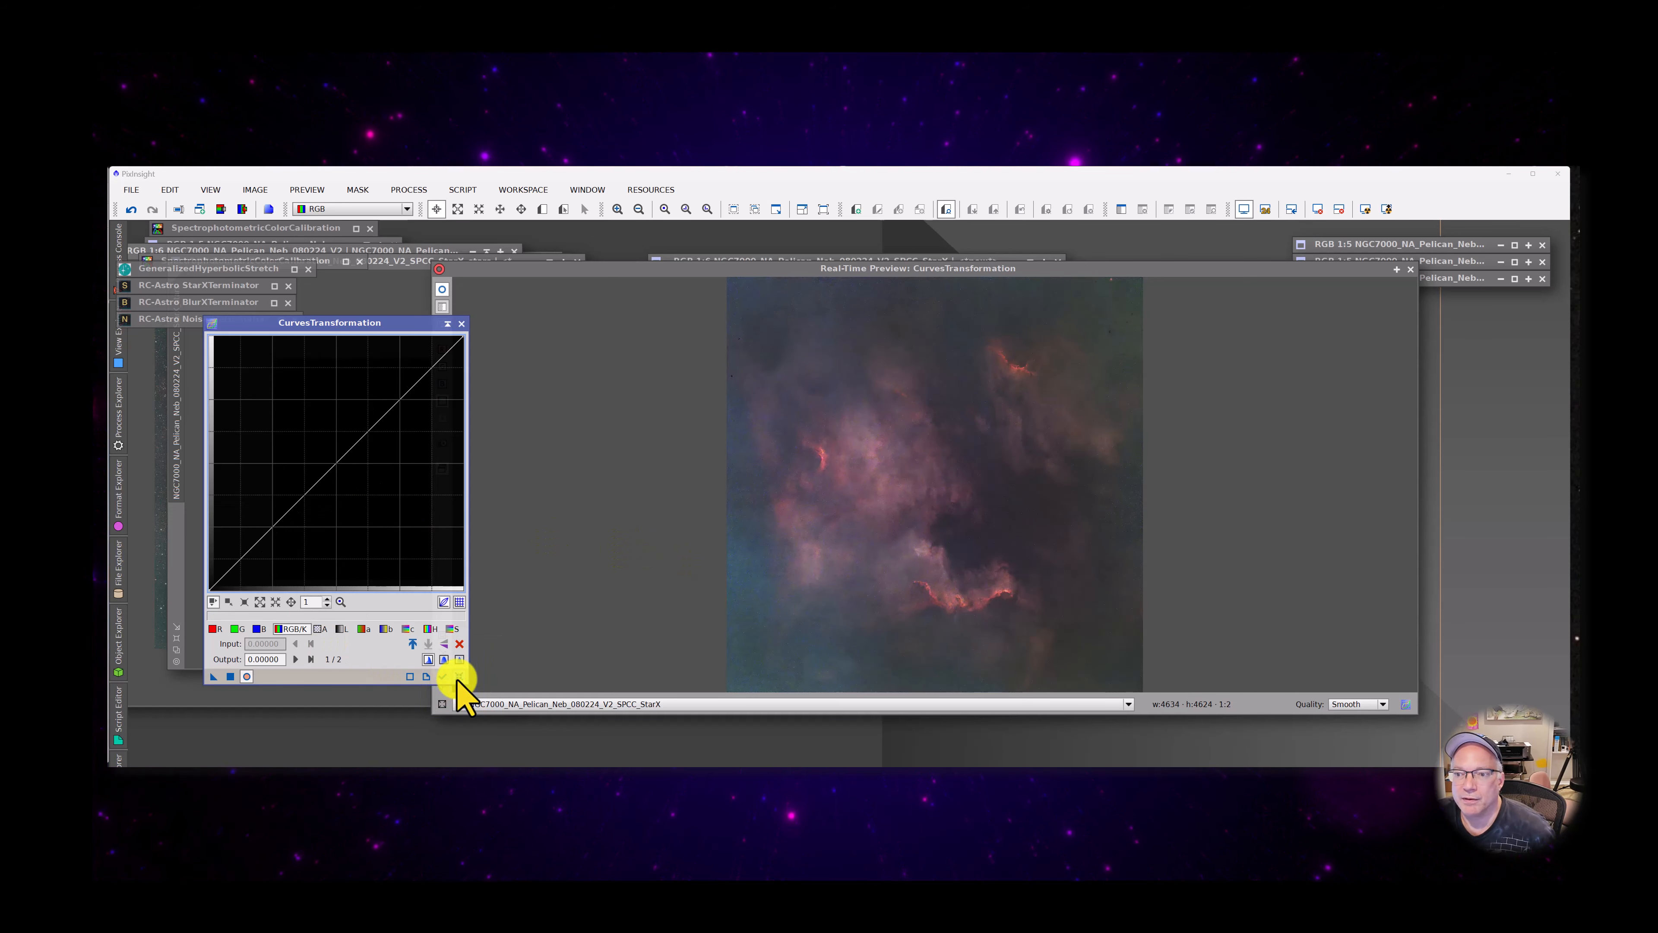
left_click_drag(259, 548, 261, 546)
left_click_drag(382, 403, 390, 400)
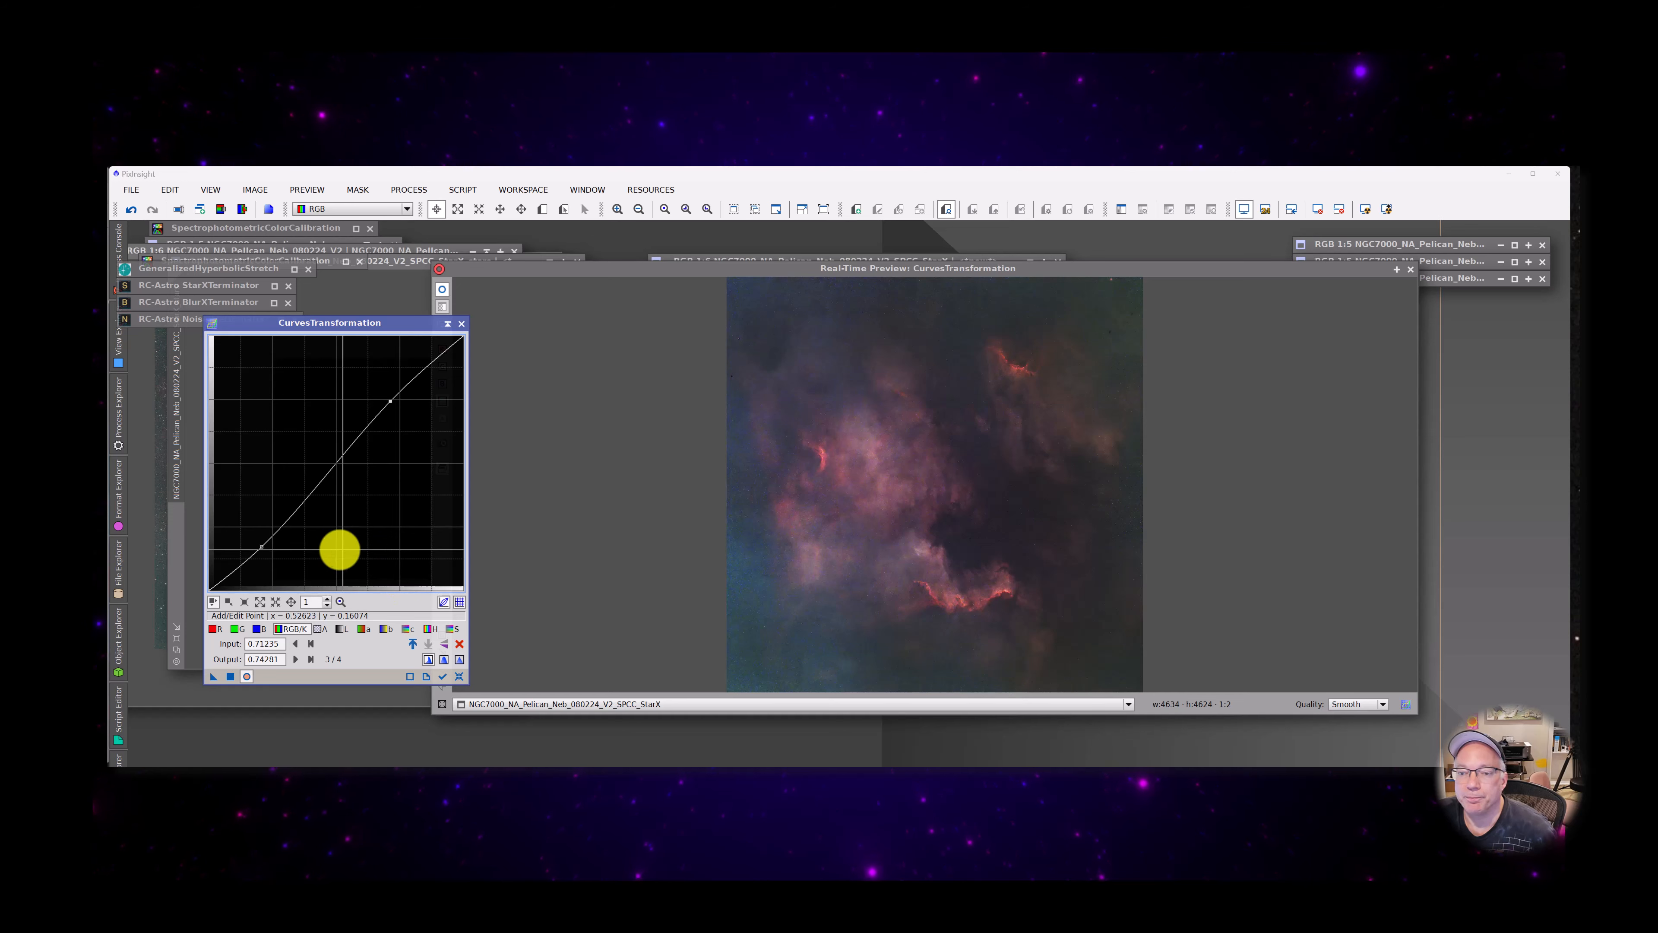
left_click_drag(261, 547, 265, 552)
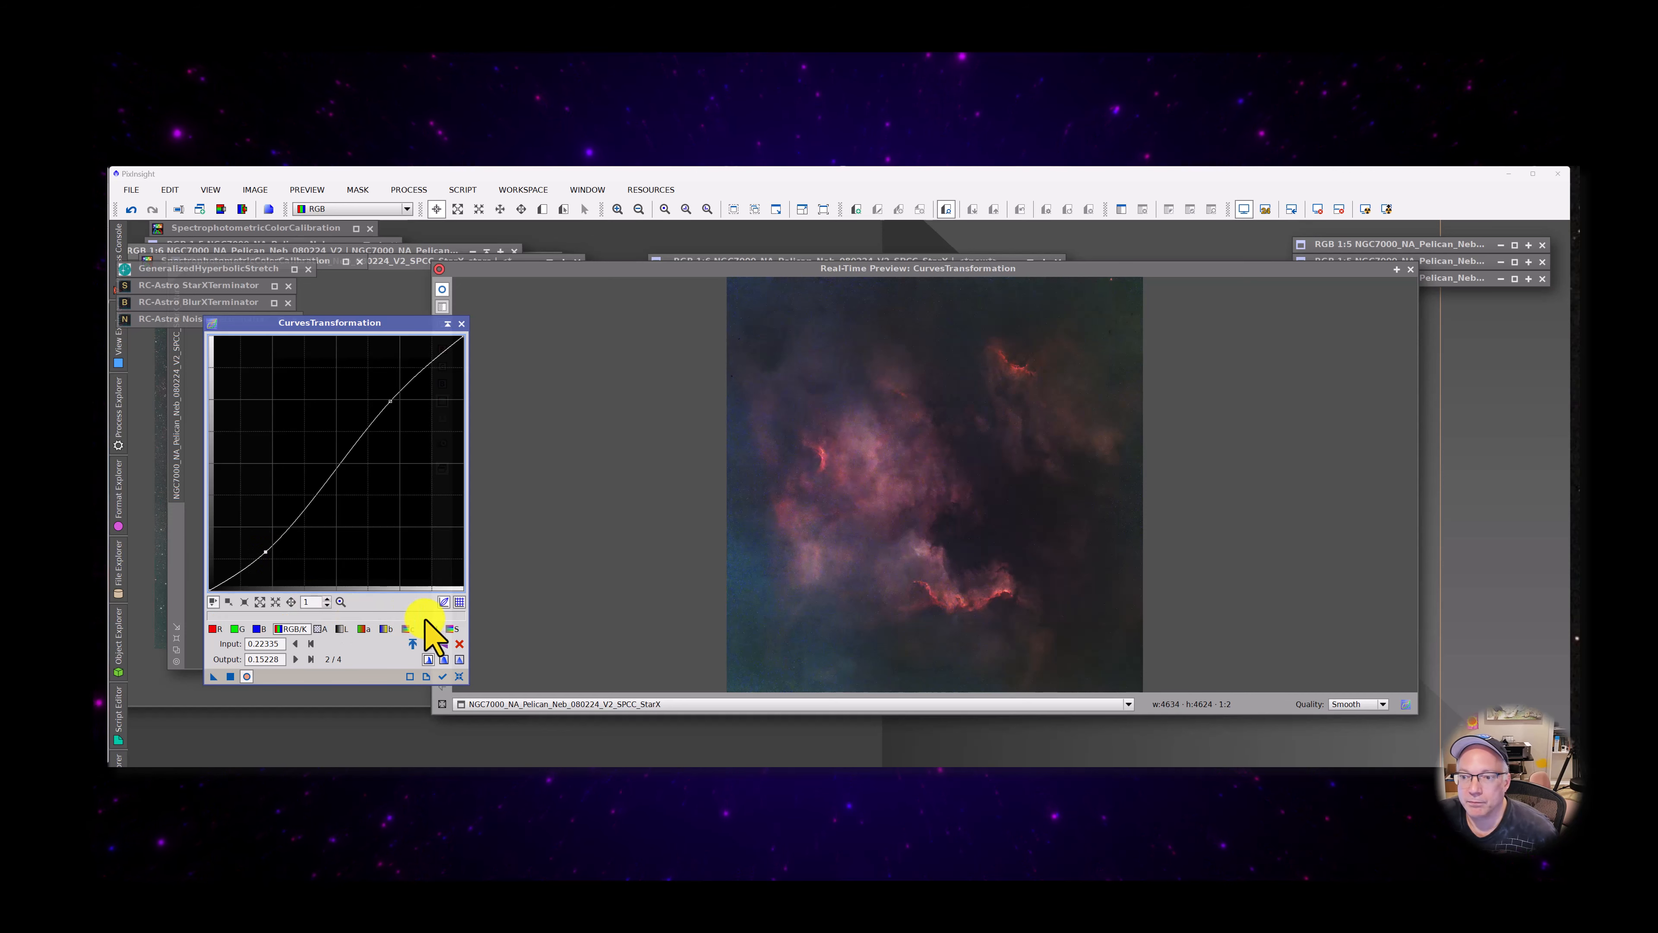
left_click(231, 677)
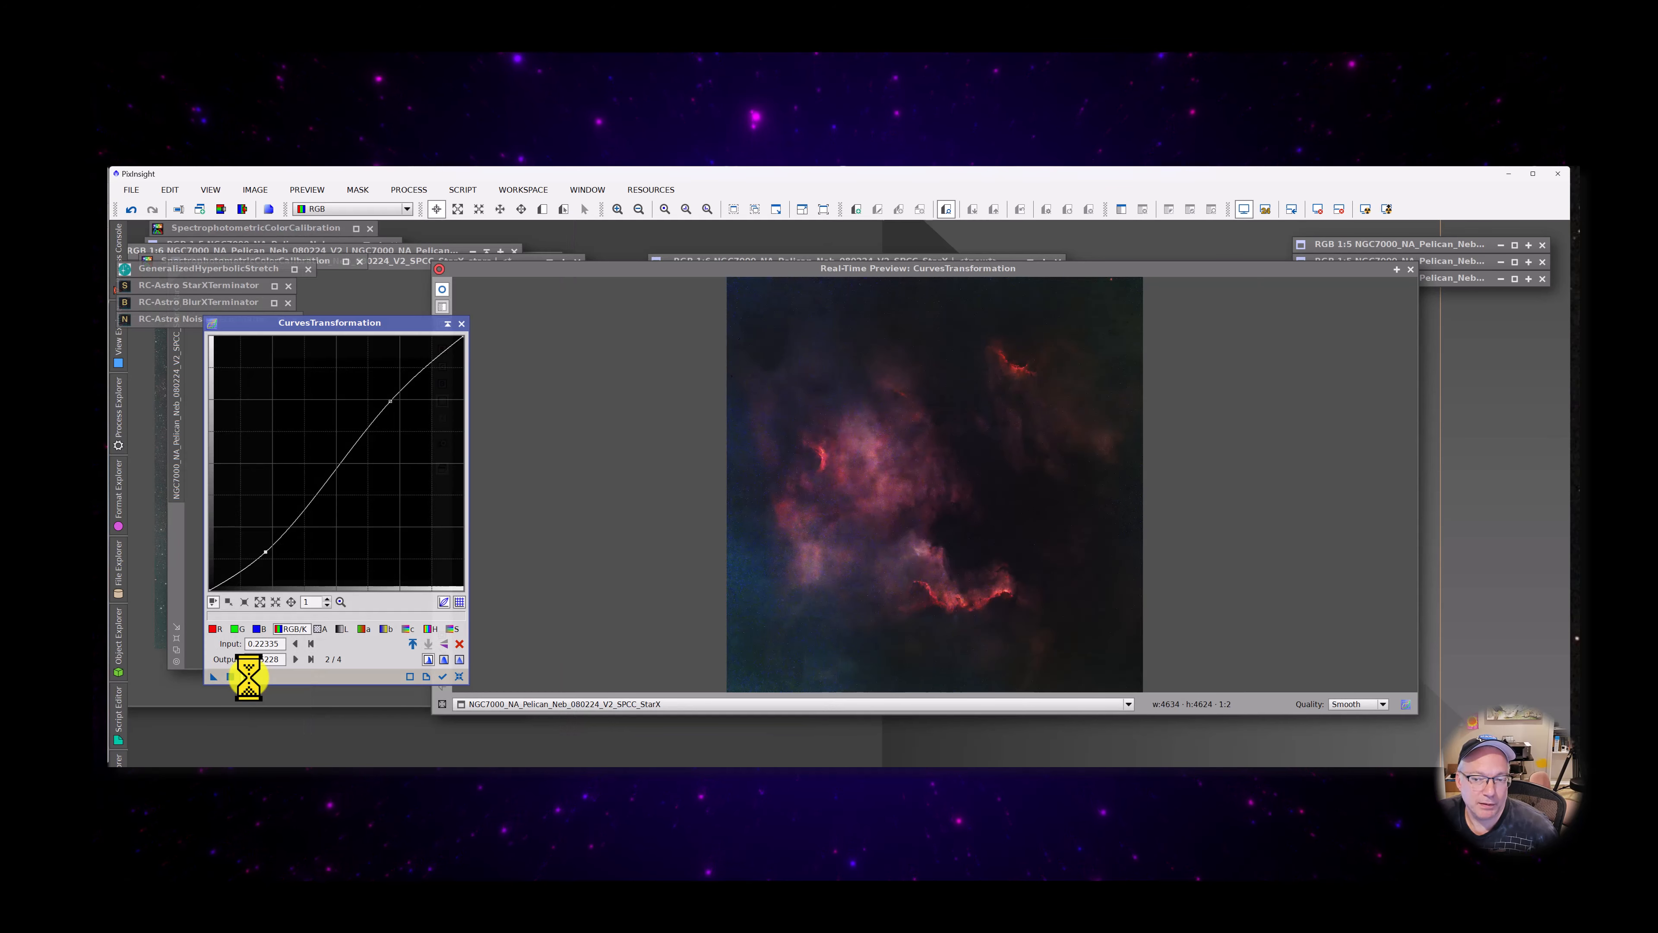
Collapse CurvesTransformation, set NoiseXTerminator to Denoise 0.50 and Detail 0.15, and check it in the real-time preview zoomed into the nebula's lower-left background
left_click(460, 324)
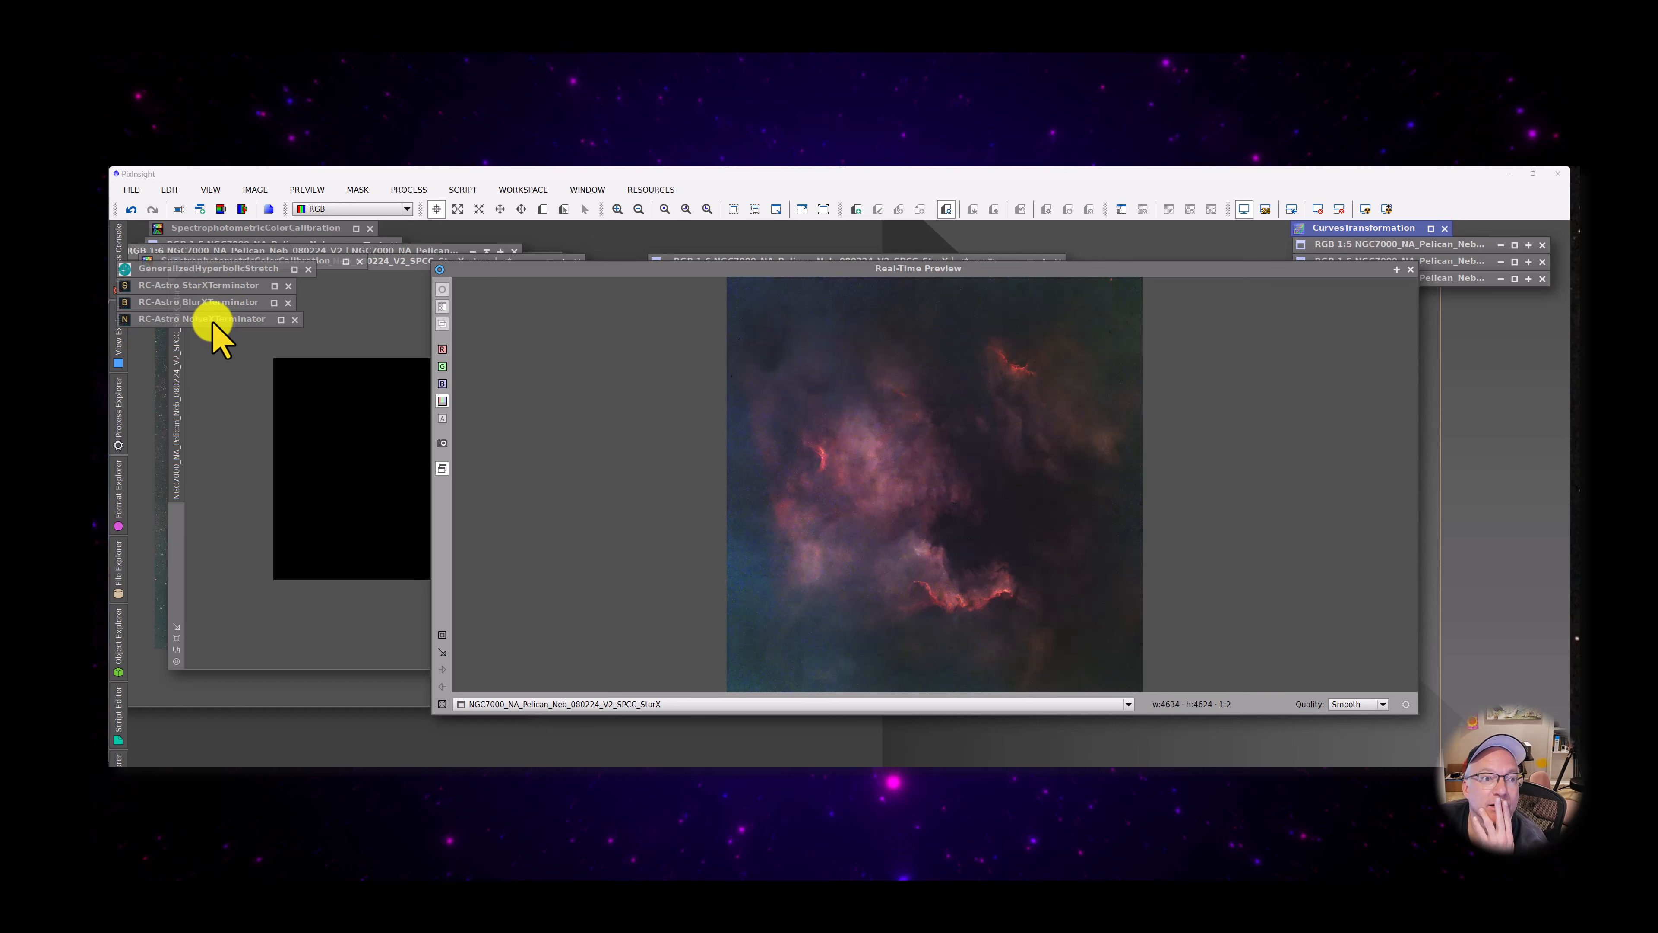
left_click_drag(216, 320, 291, 408)
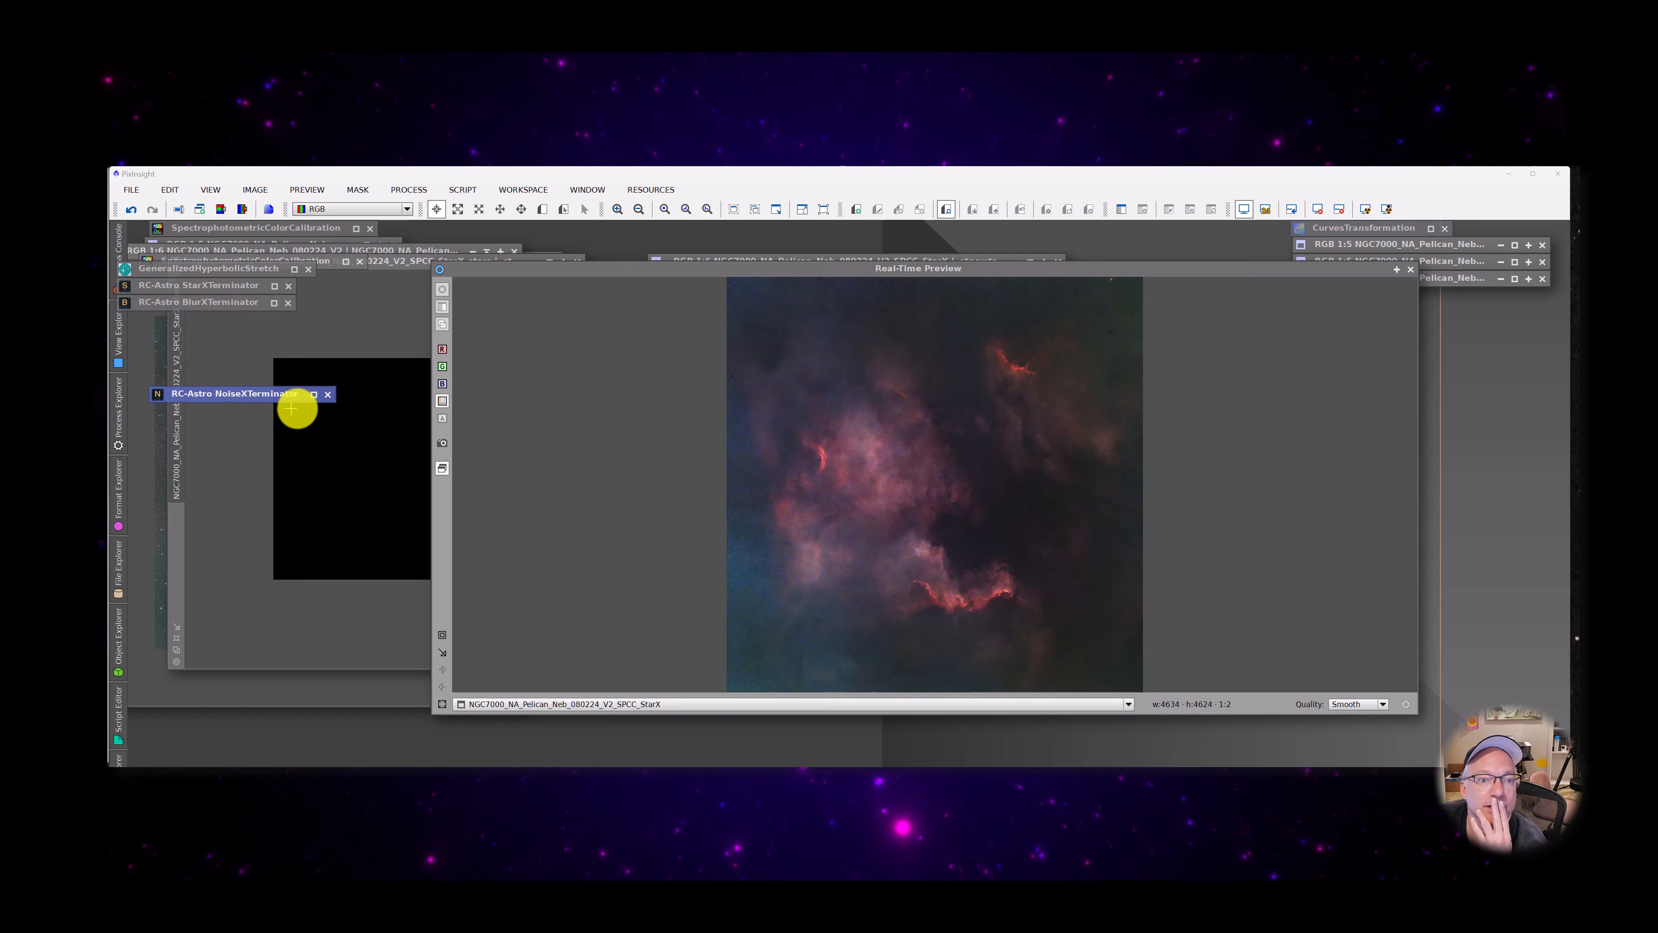
left_click(314, 394)
left_click_drag(300, 475, 279, 431)
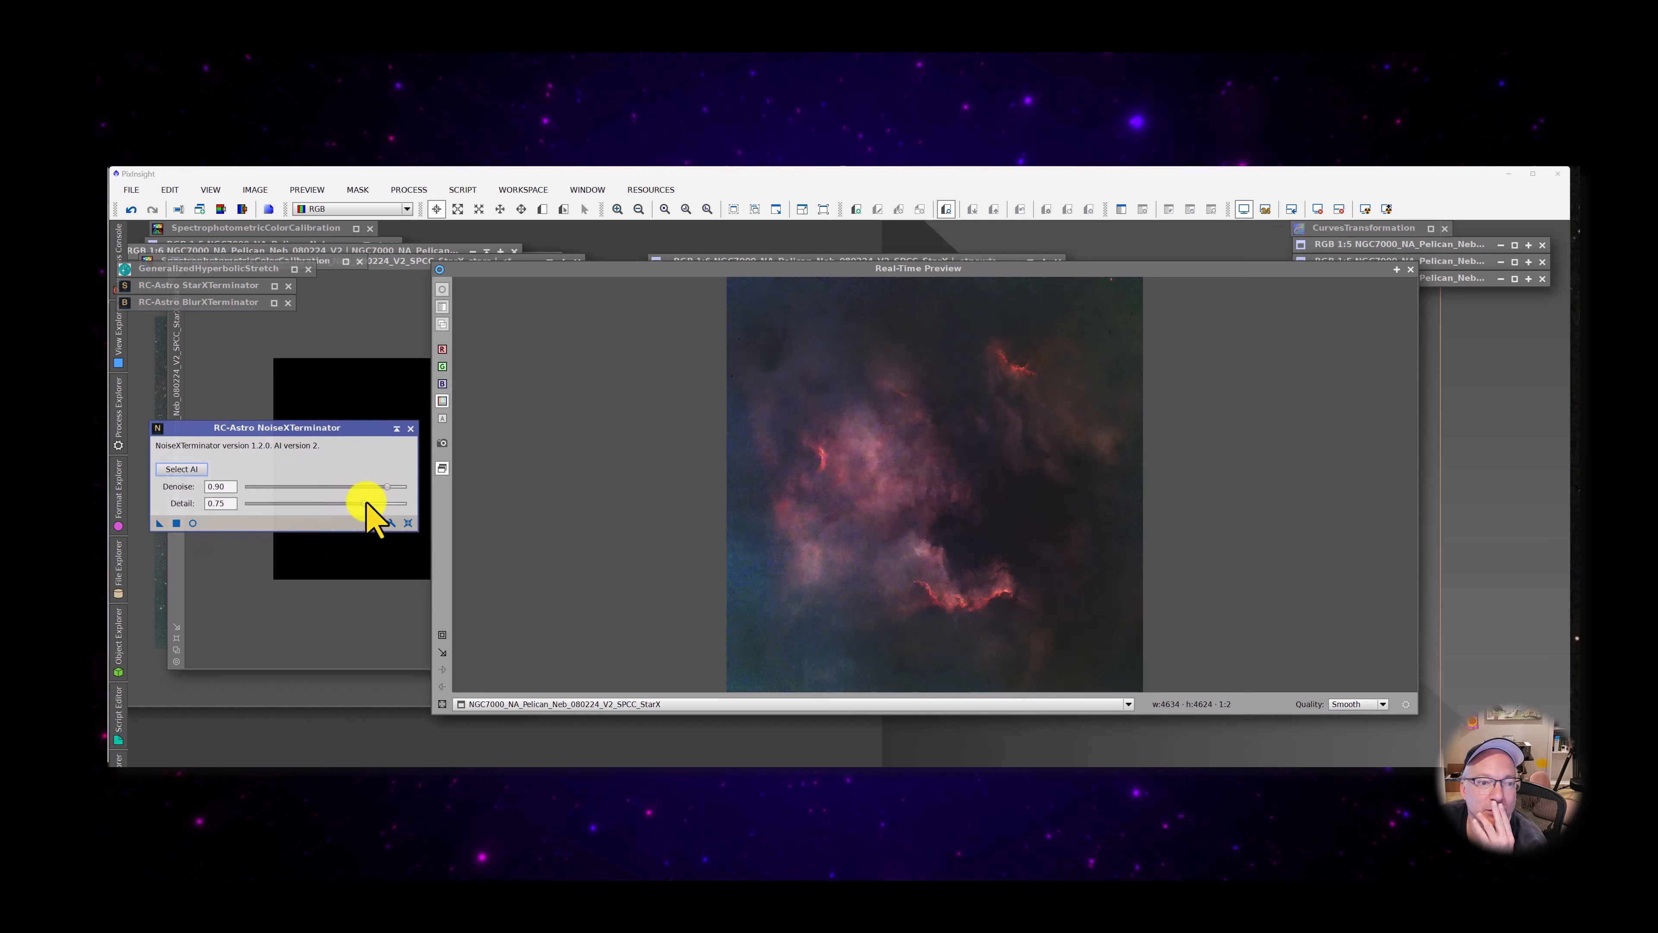
left_click_drag(387, 487, 322, 489)
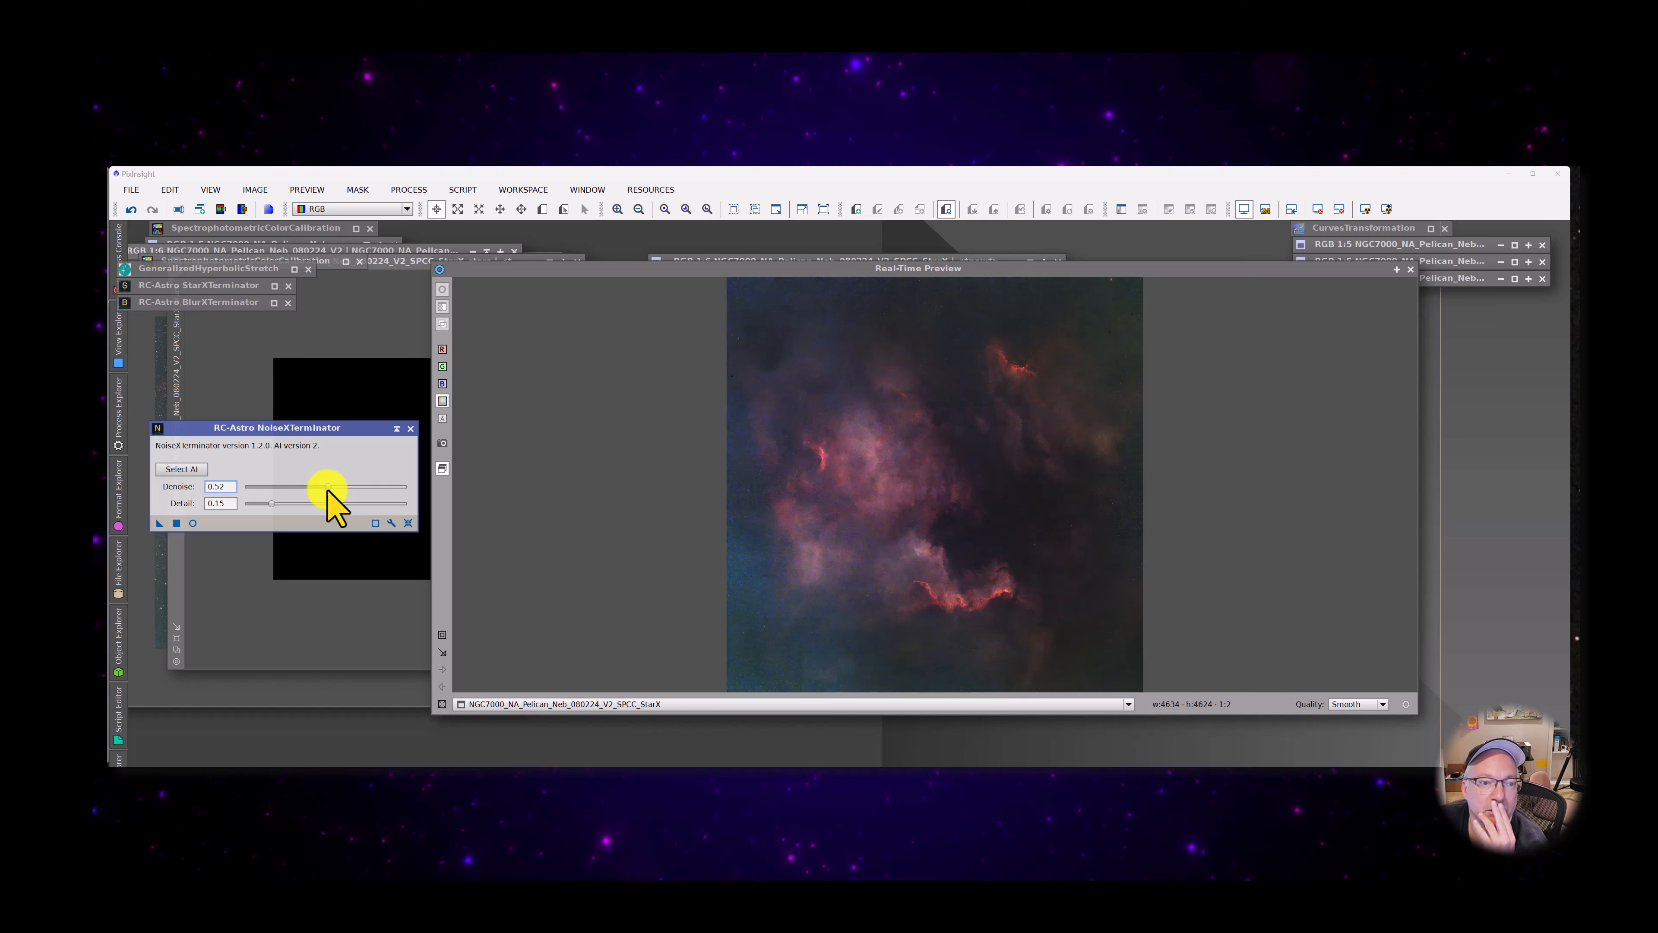
left_click(193, 523)
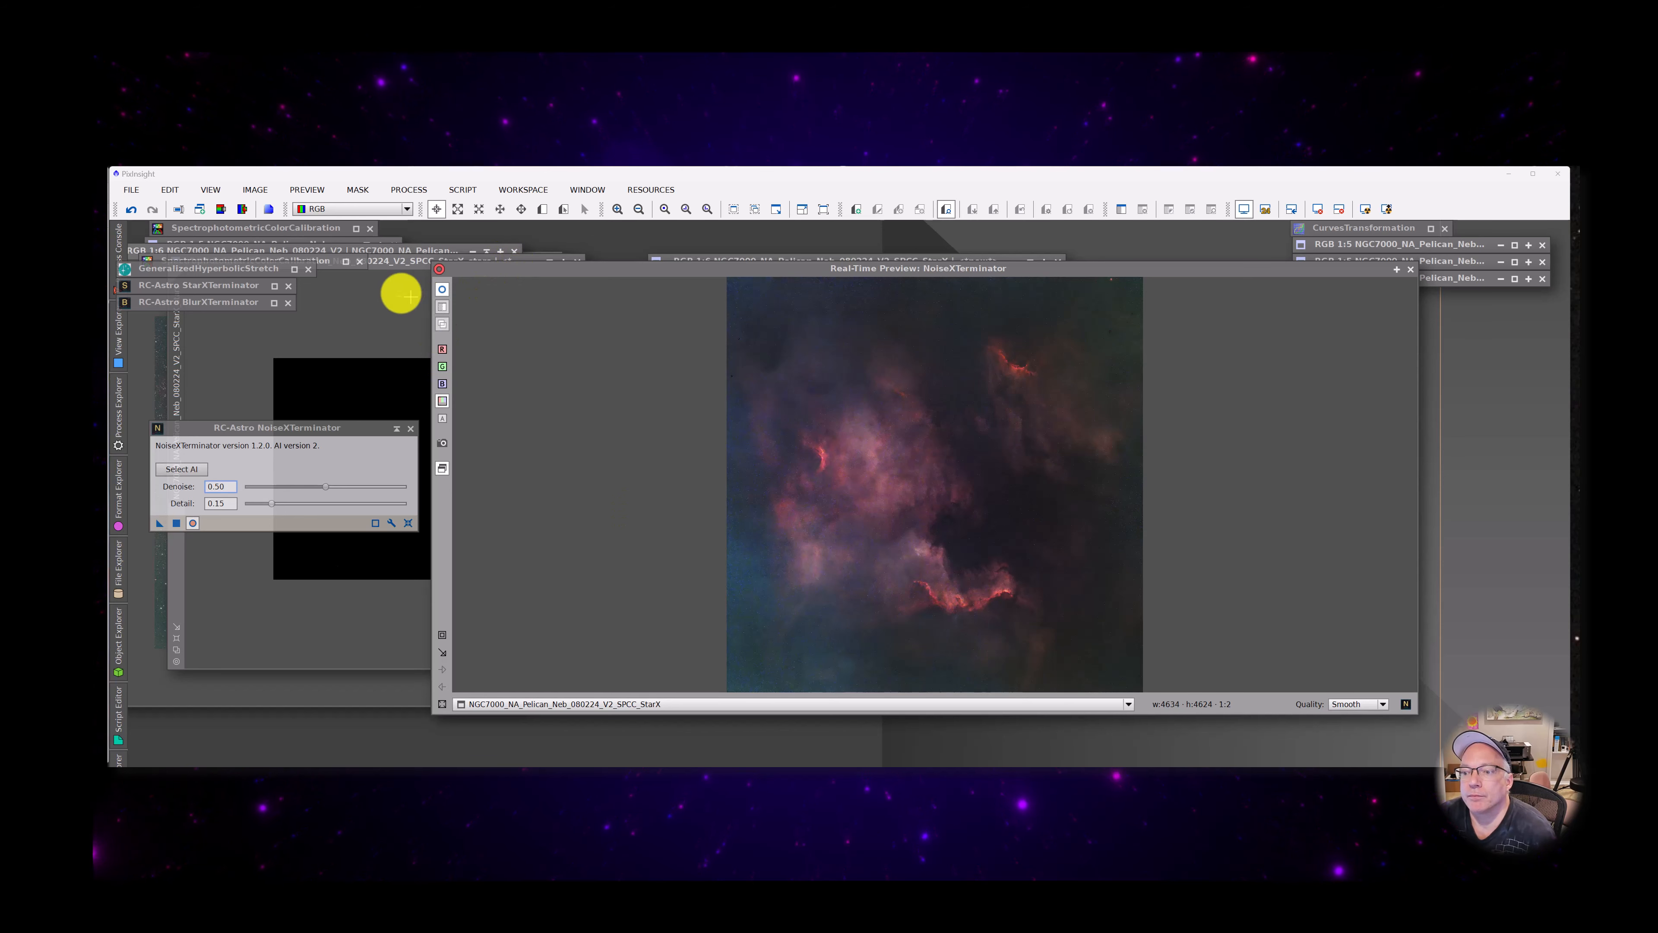
left_click(443, 289)
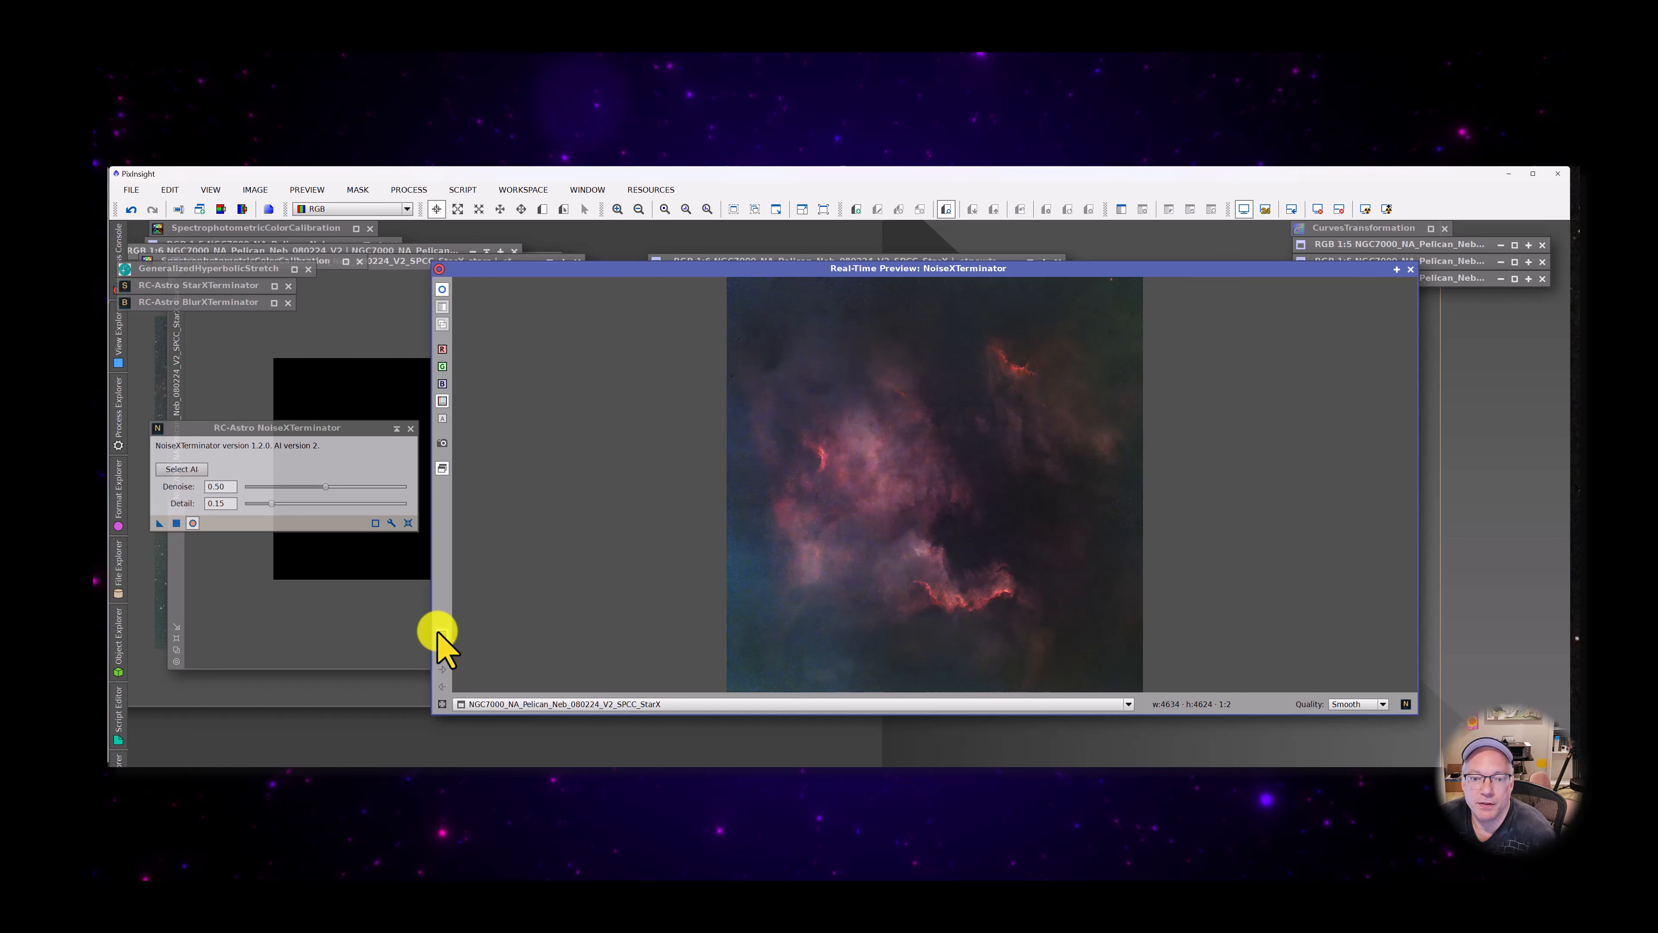
left_click_drag(739, 554, 886, 672)
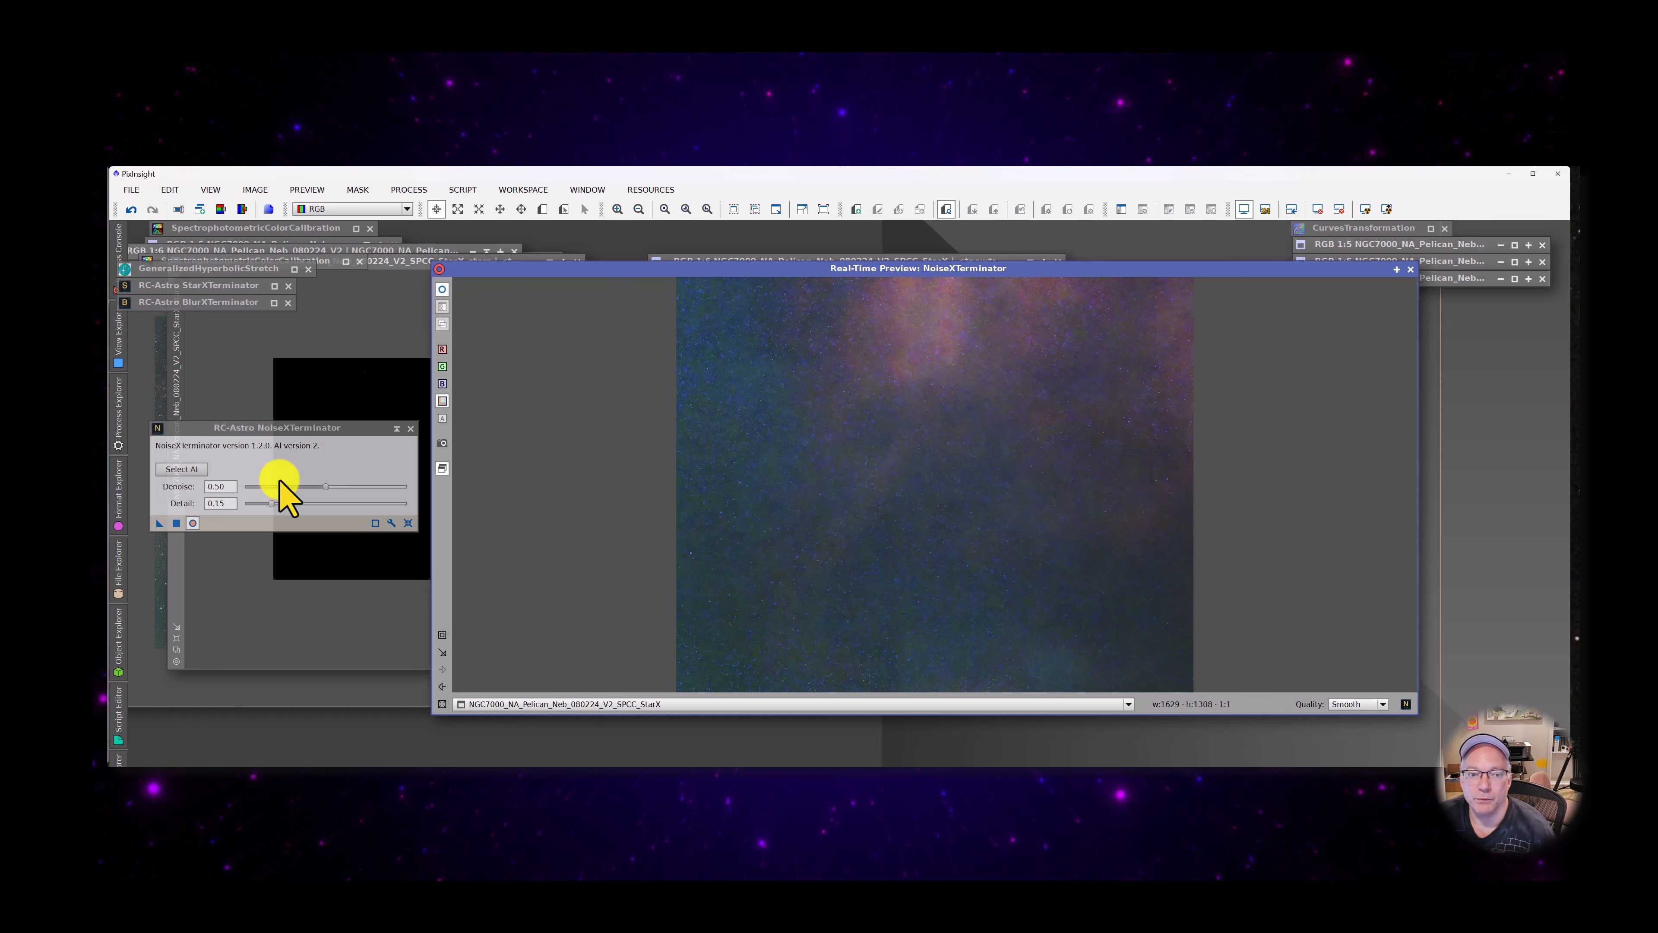
Raise Denoise to 1.00, compare the result with the preview switched off and on, and fit the whole image in view
left_click(326, 487)
left_click_drag(326, 486, 416, 484)
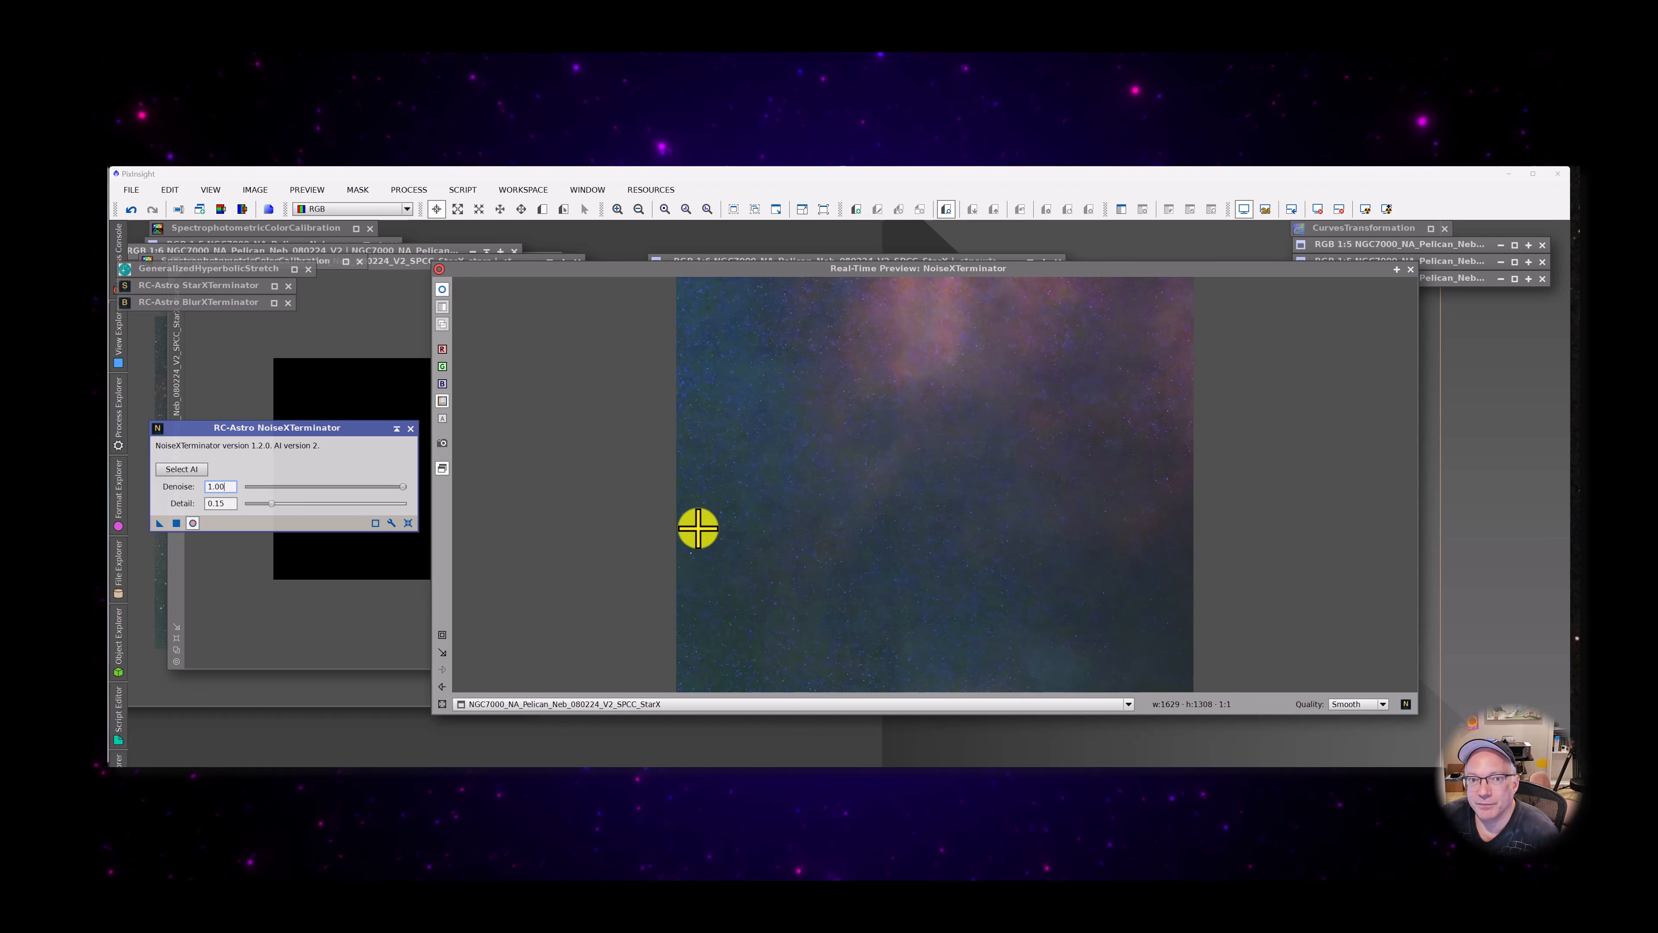
left_click(444, 289)
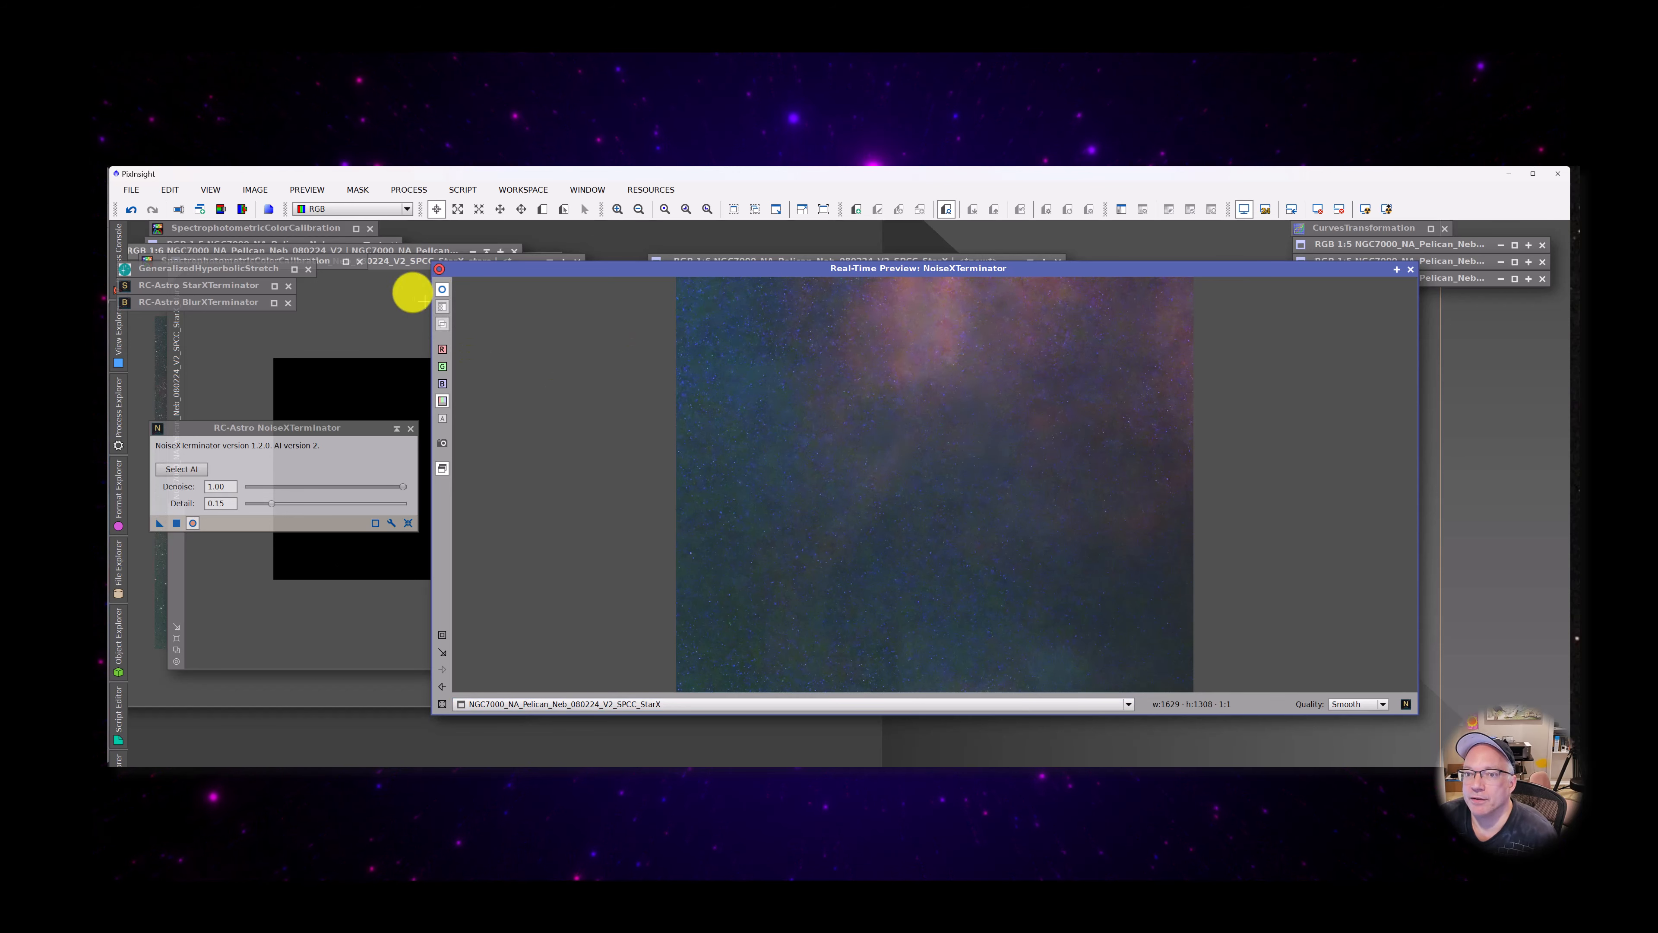
left_click(442, 703)
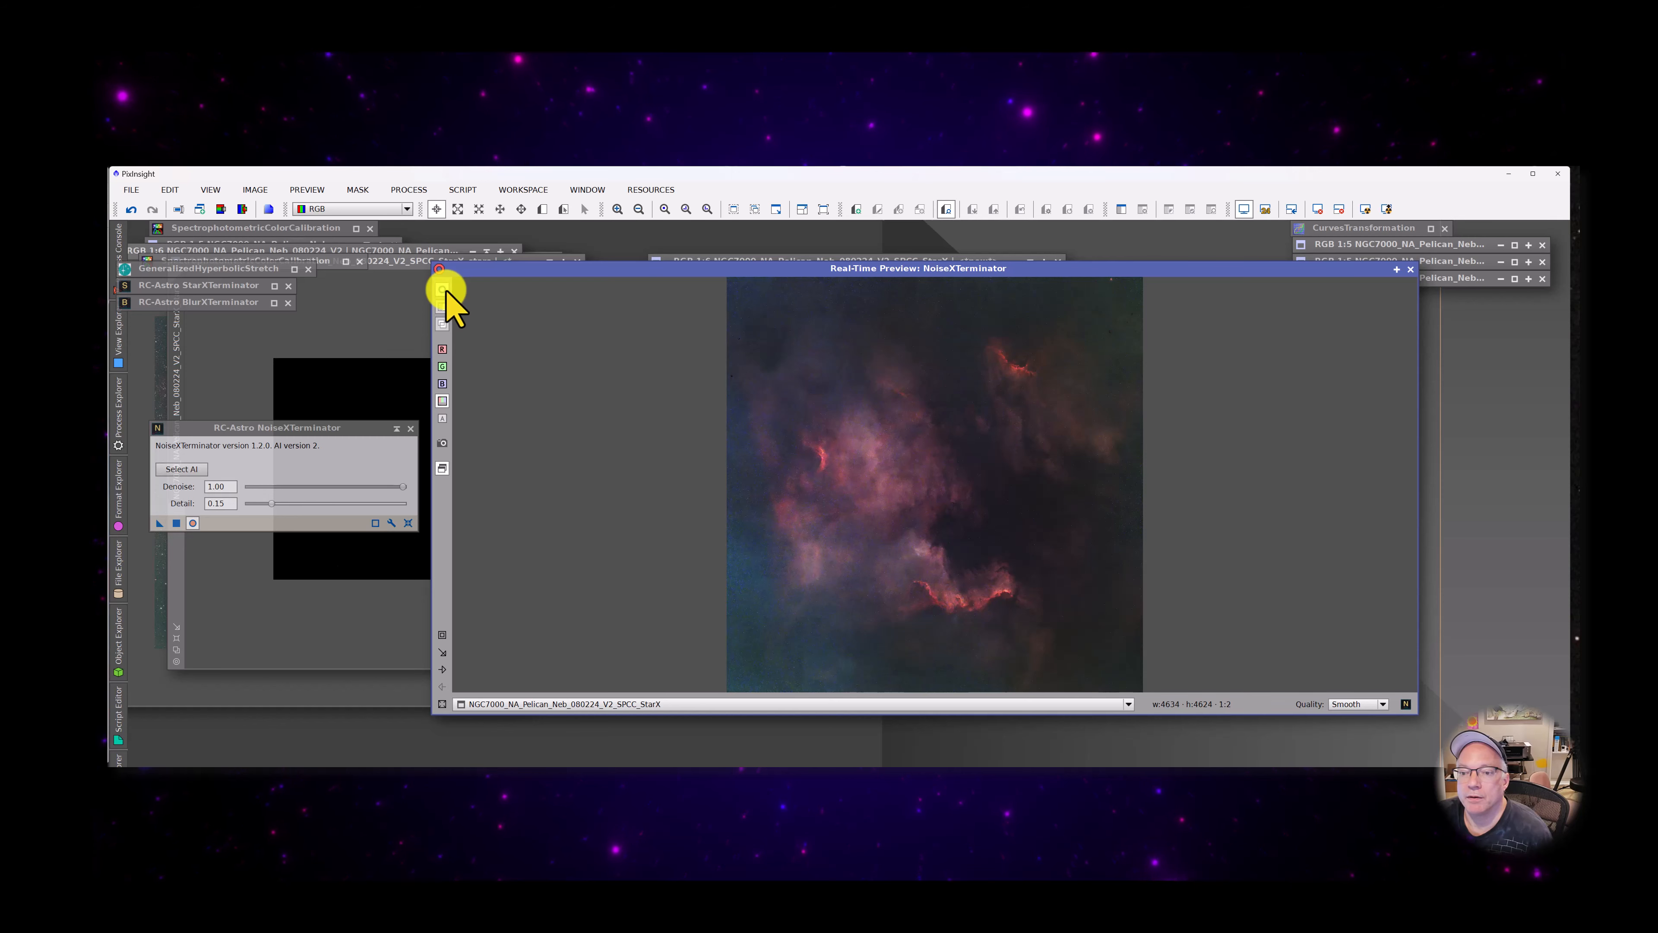
Set Denoise to 0.90 and try to apply NoiseXTerminator to the starless image, dismissing the error messages
left_click(221, 486)
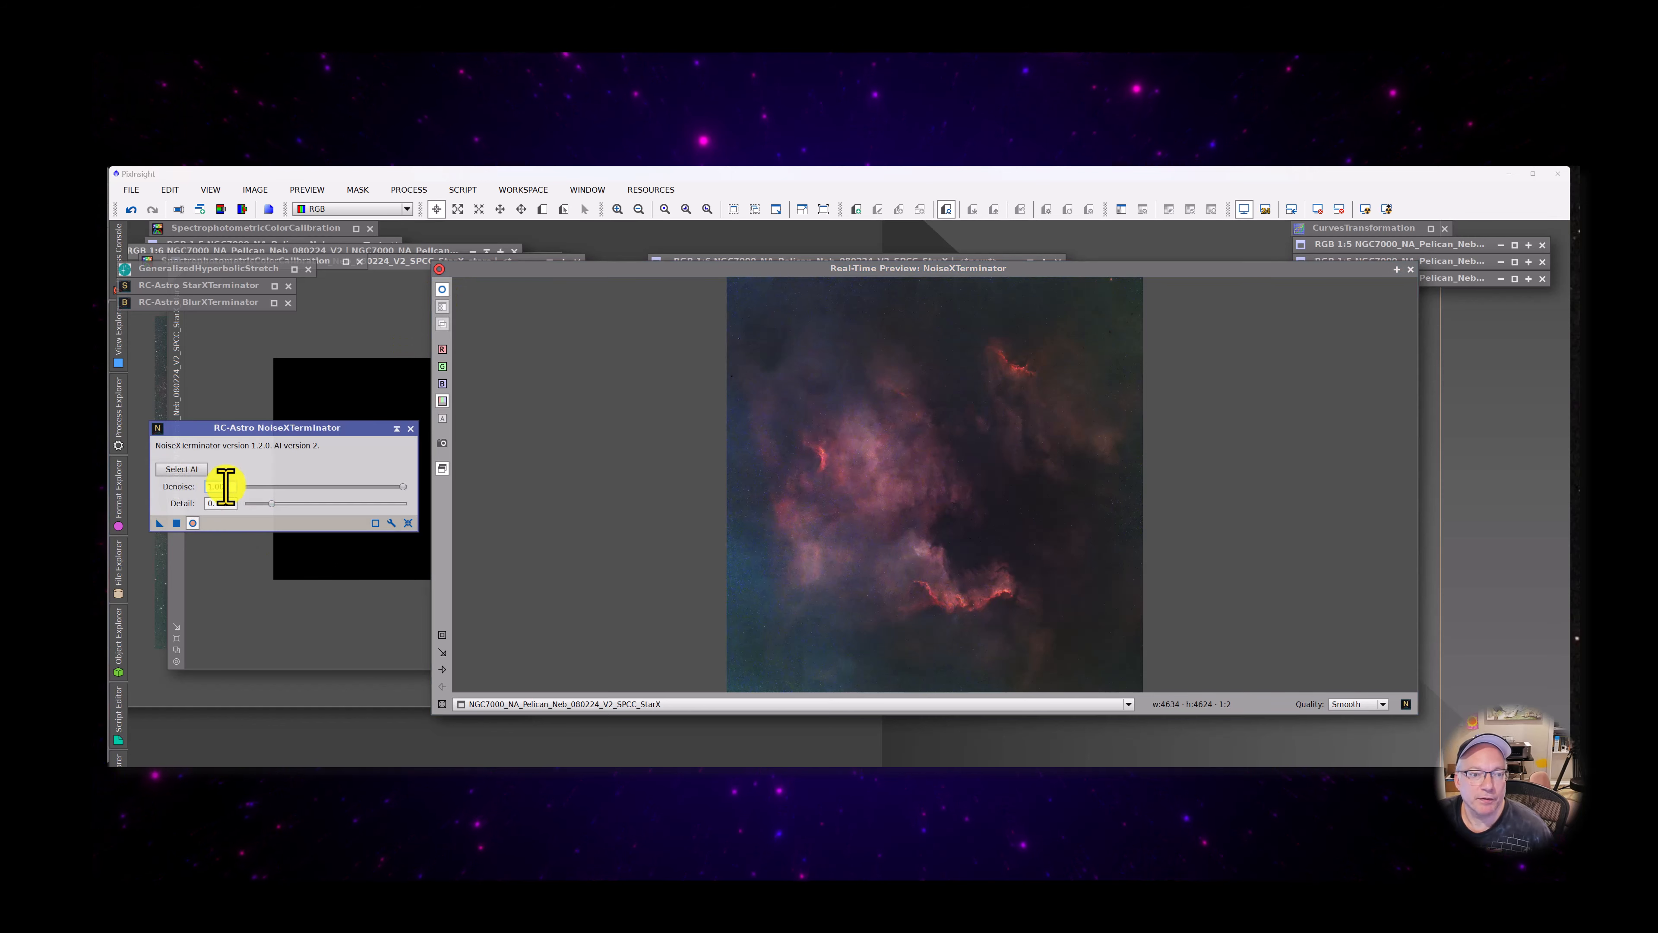
type("0.90")
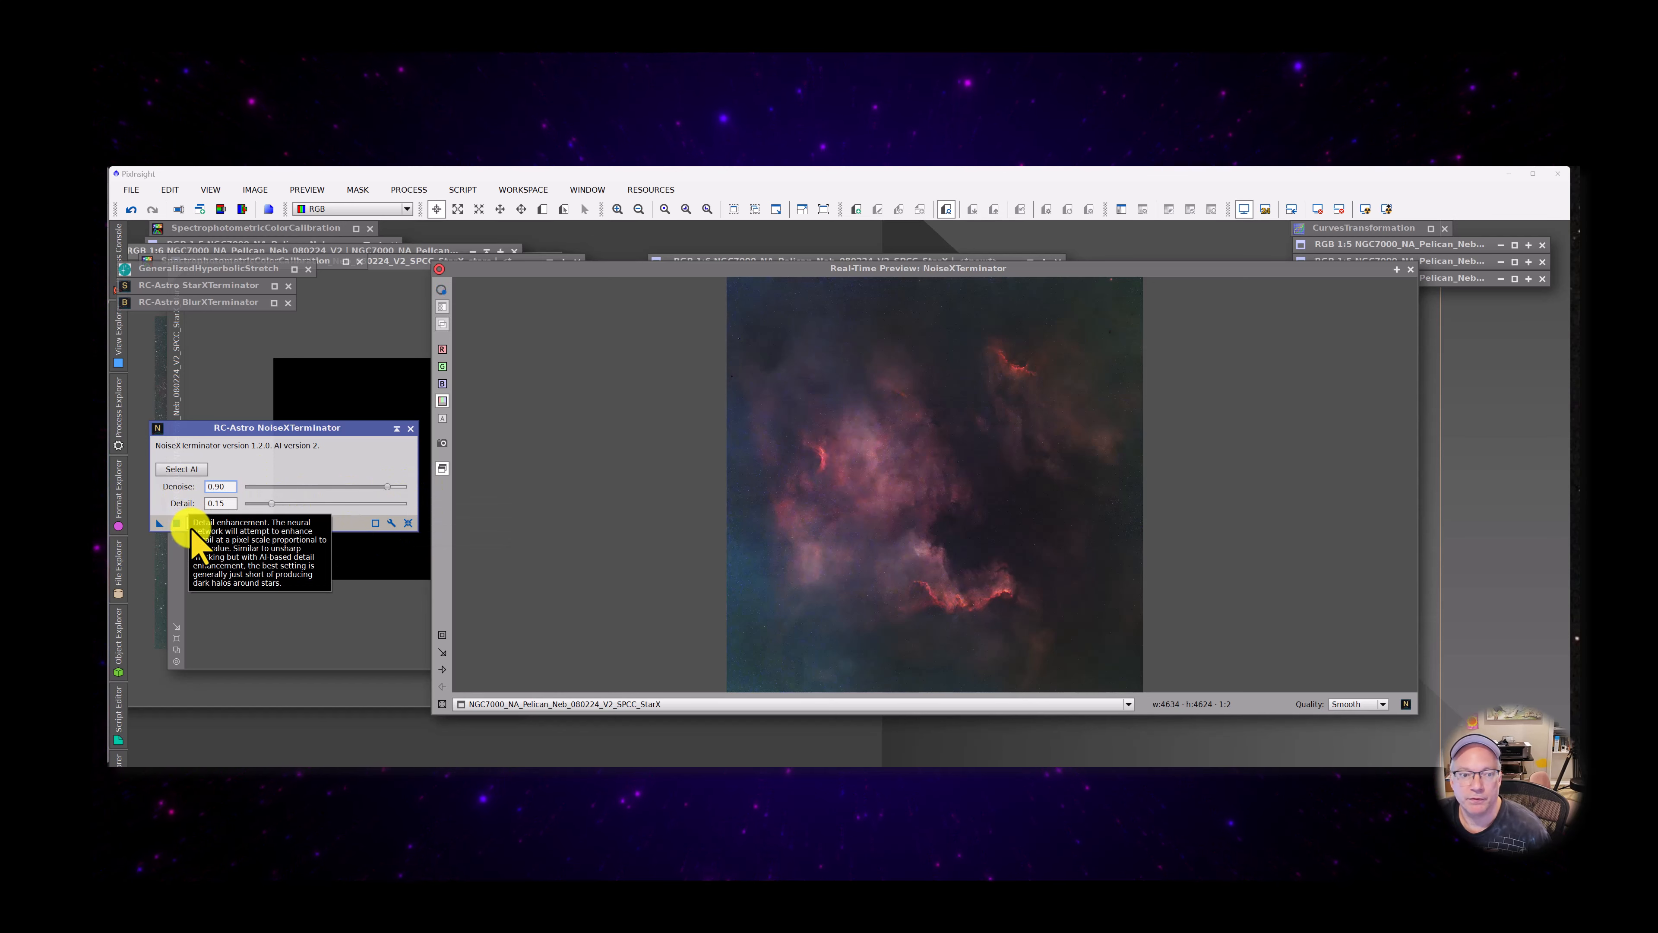
left_click(179, 524)
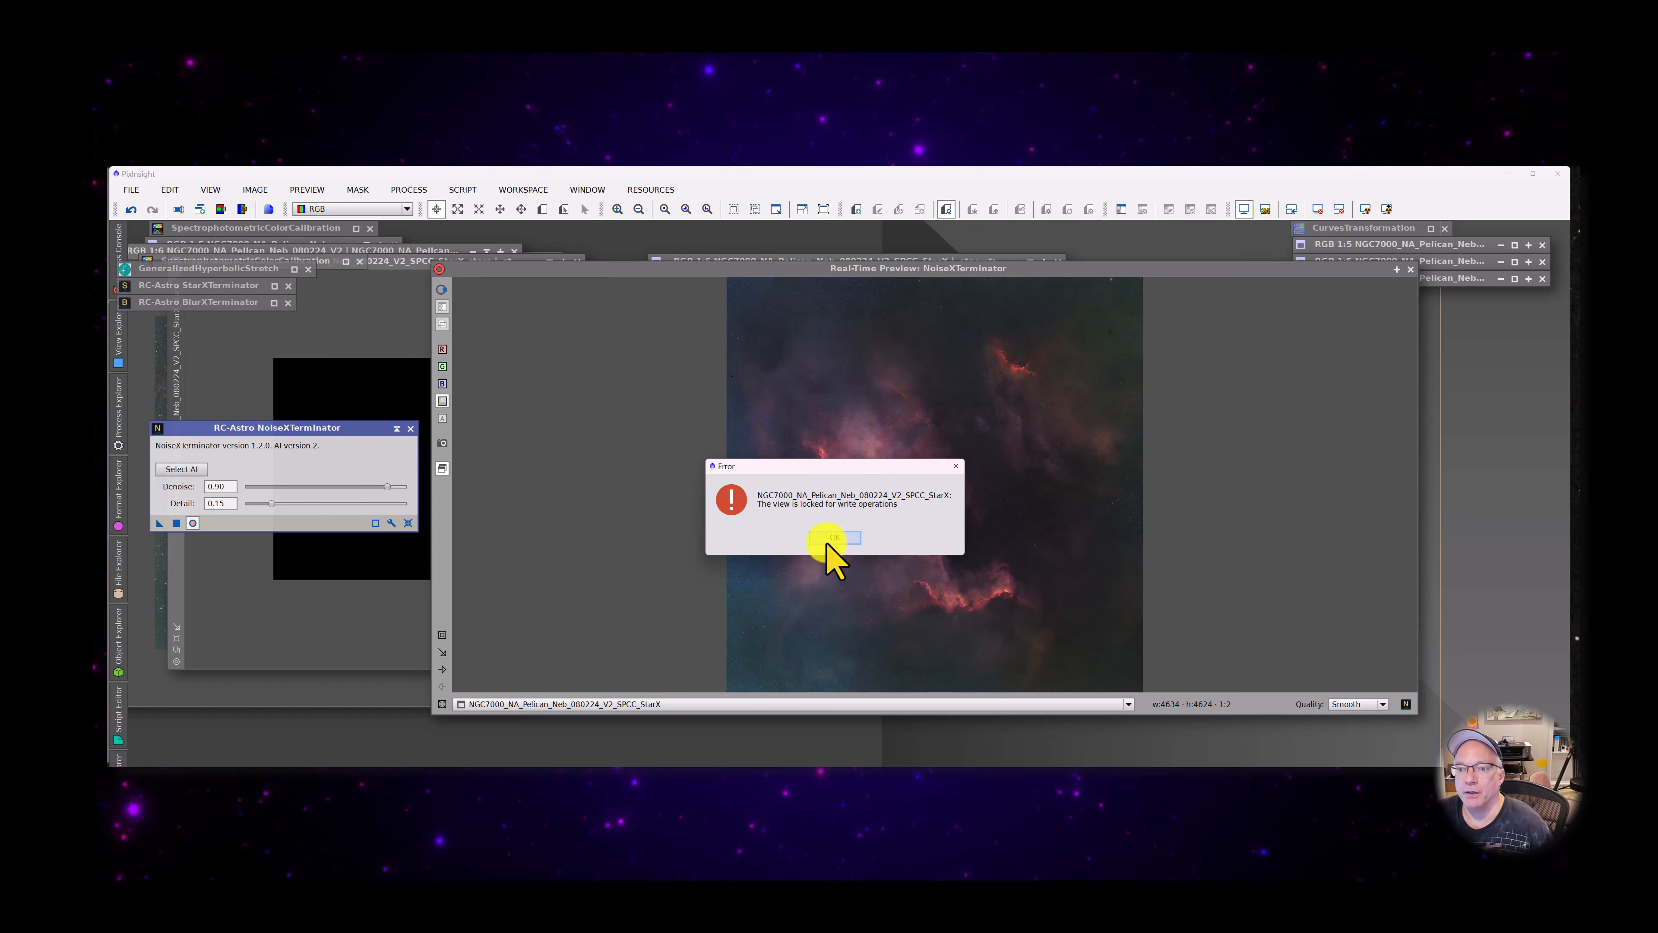
left_click(829, 534)
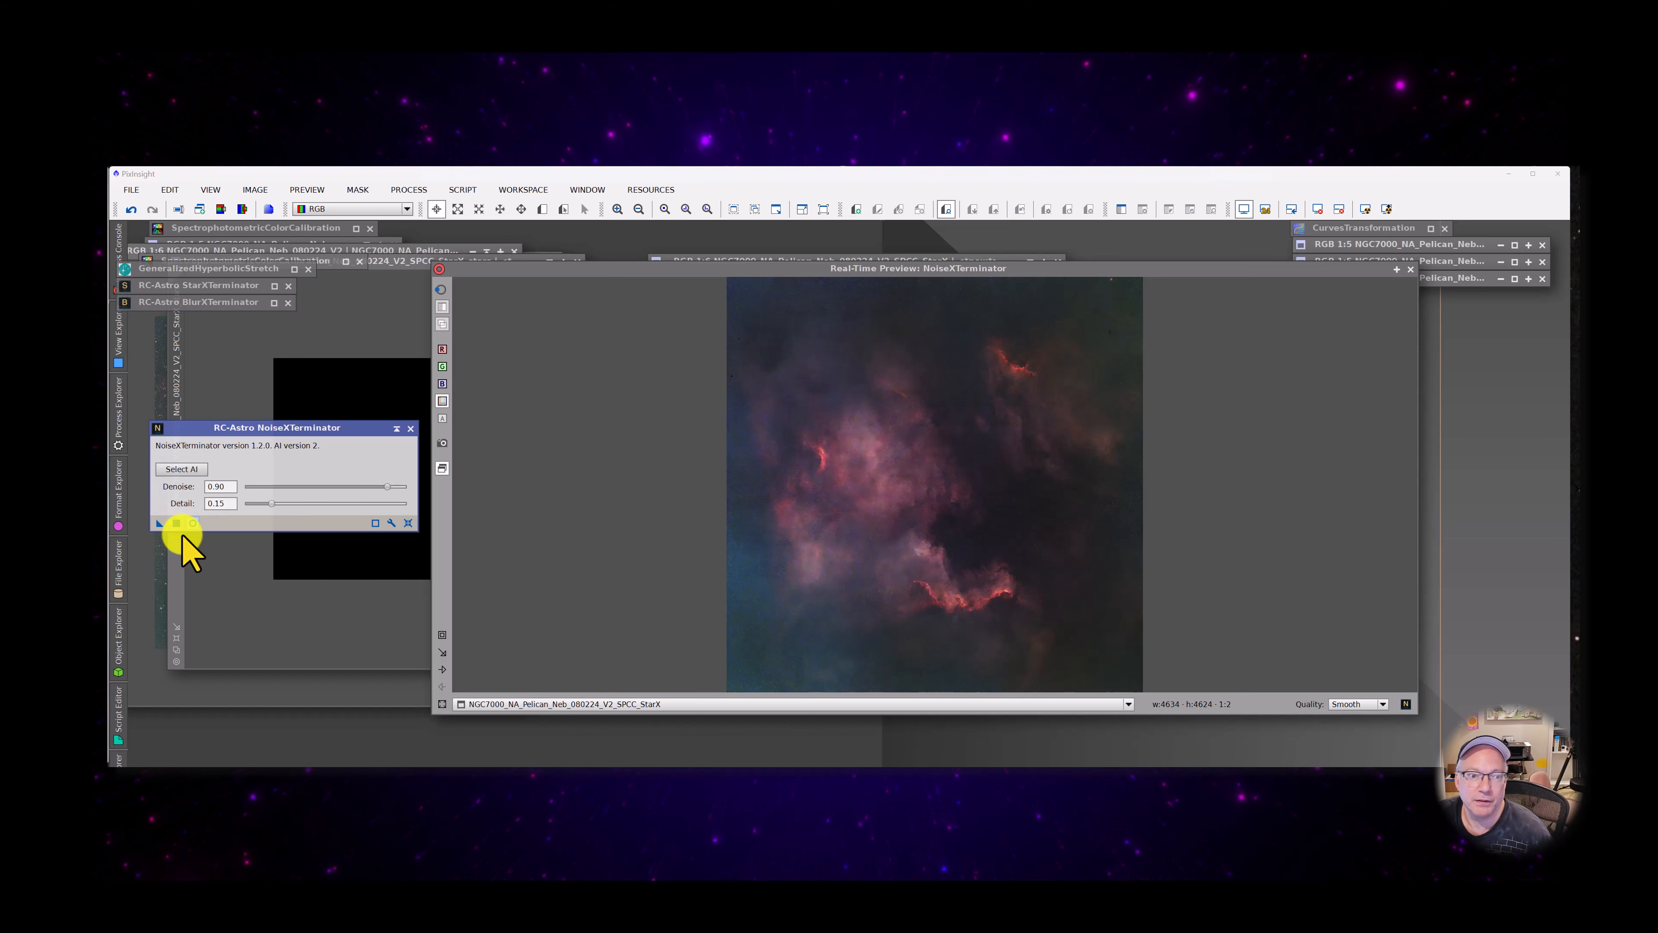
left_click(176, 523)
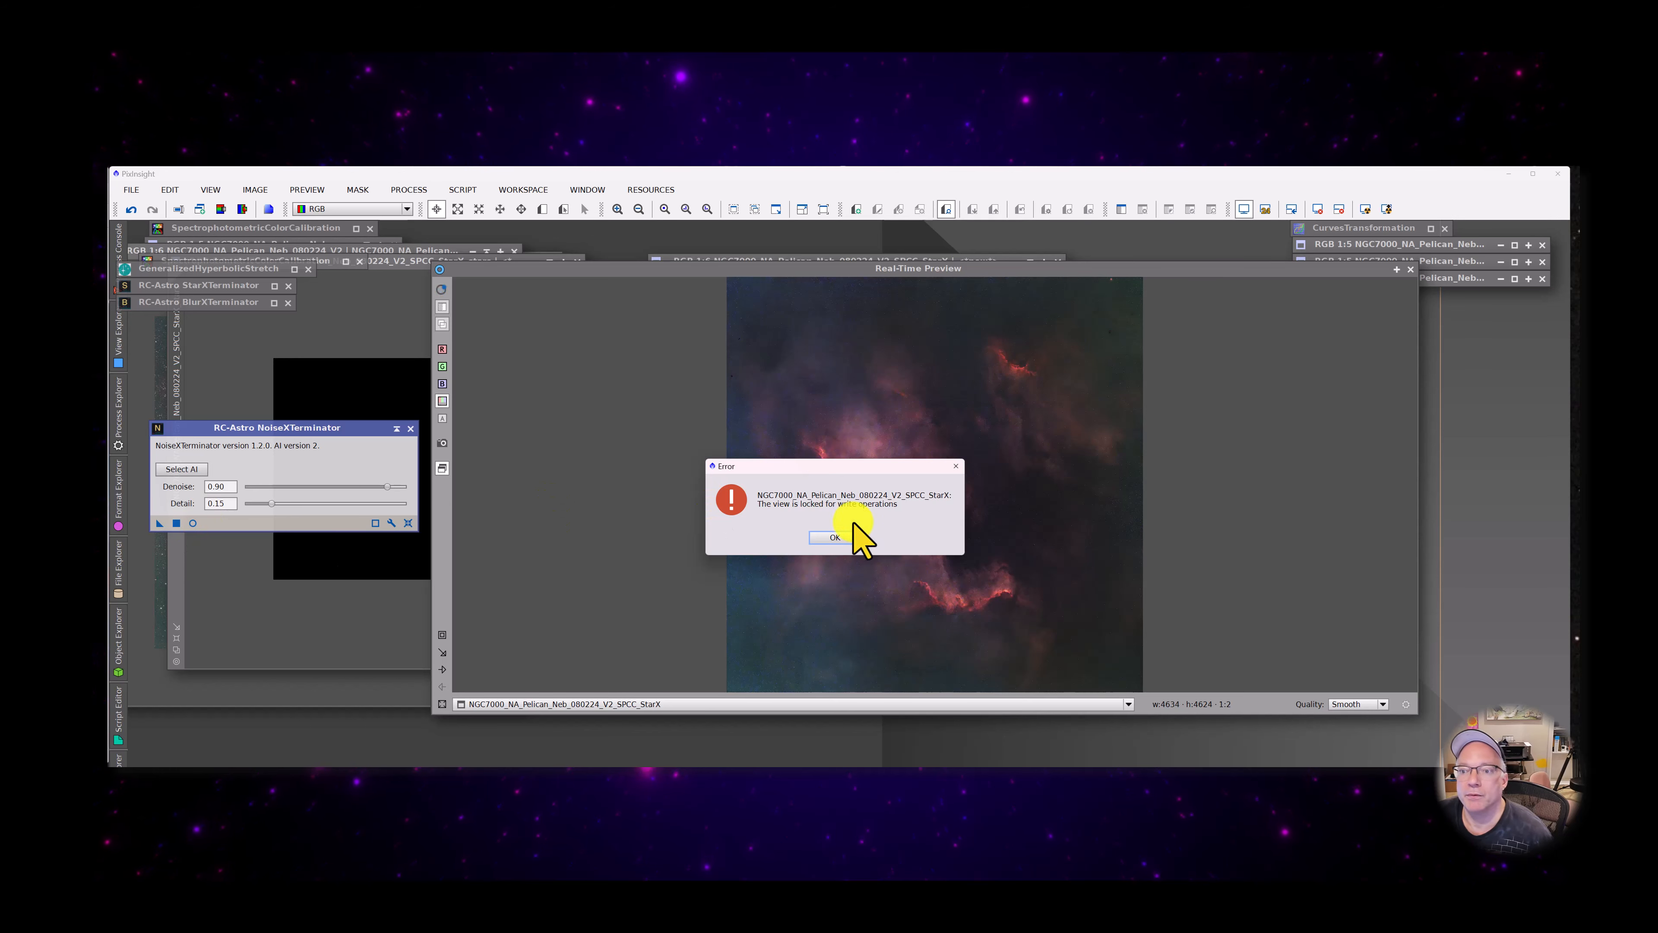
left_click(842, 537)
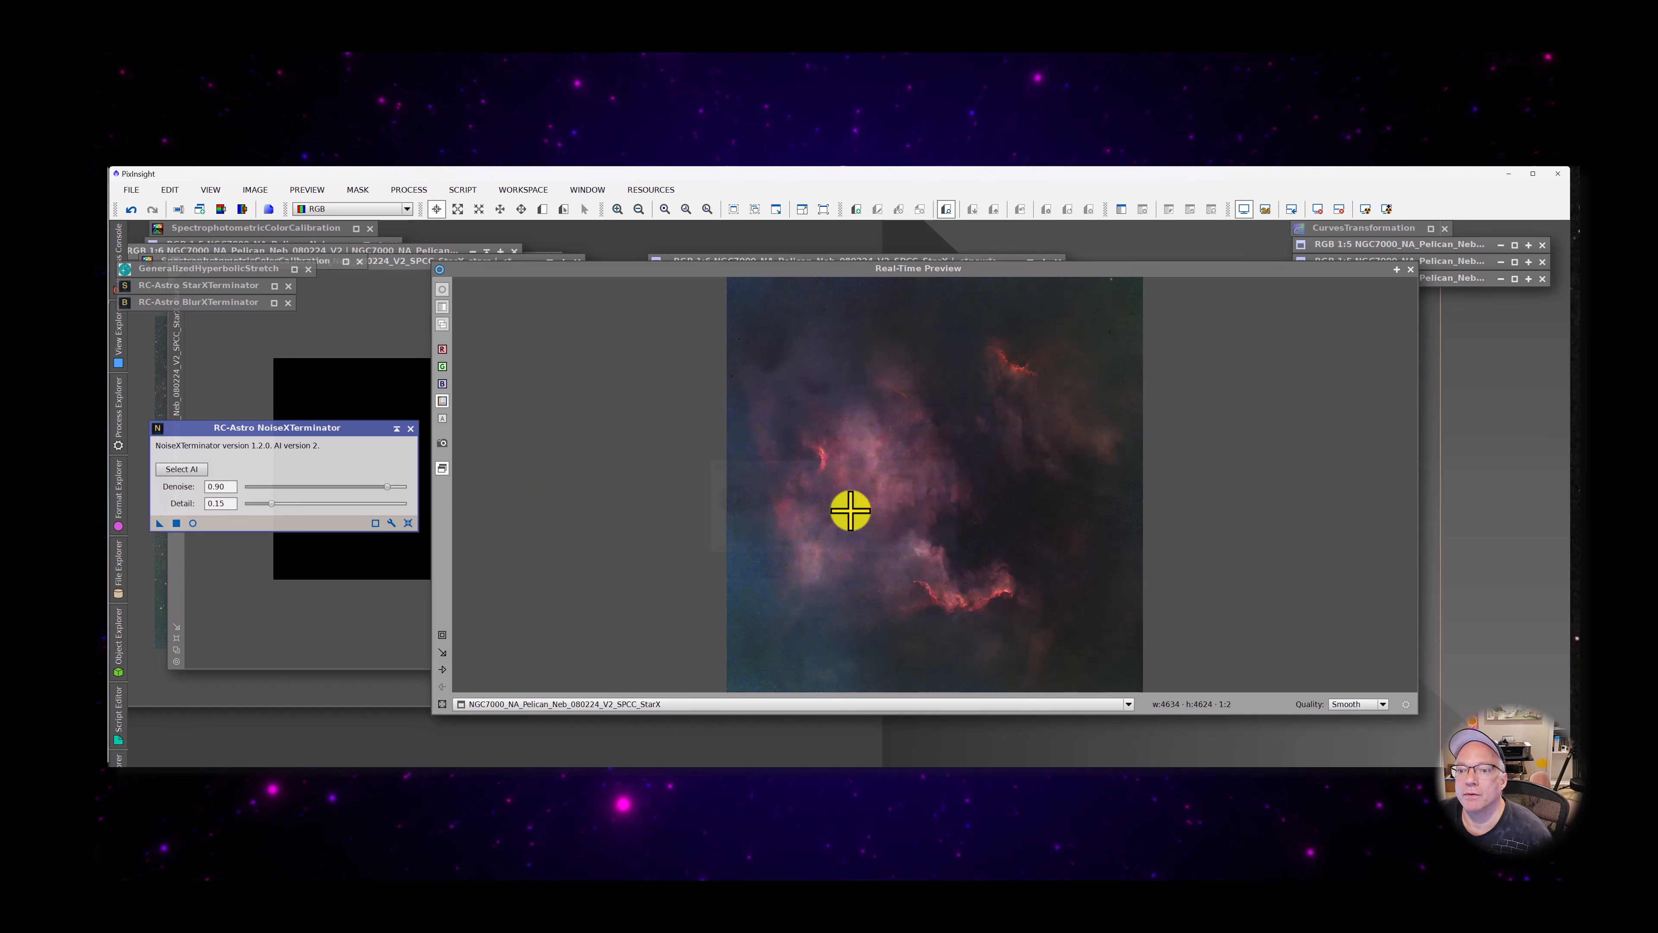
Uncover the starless image behind the real-time preview and apply NoiseXTerminator to it
left_click_drag(822, 268, 1073, 533)
left_click(833, 269)
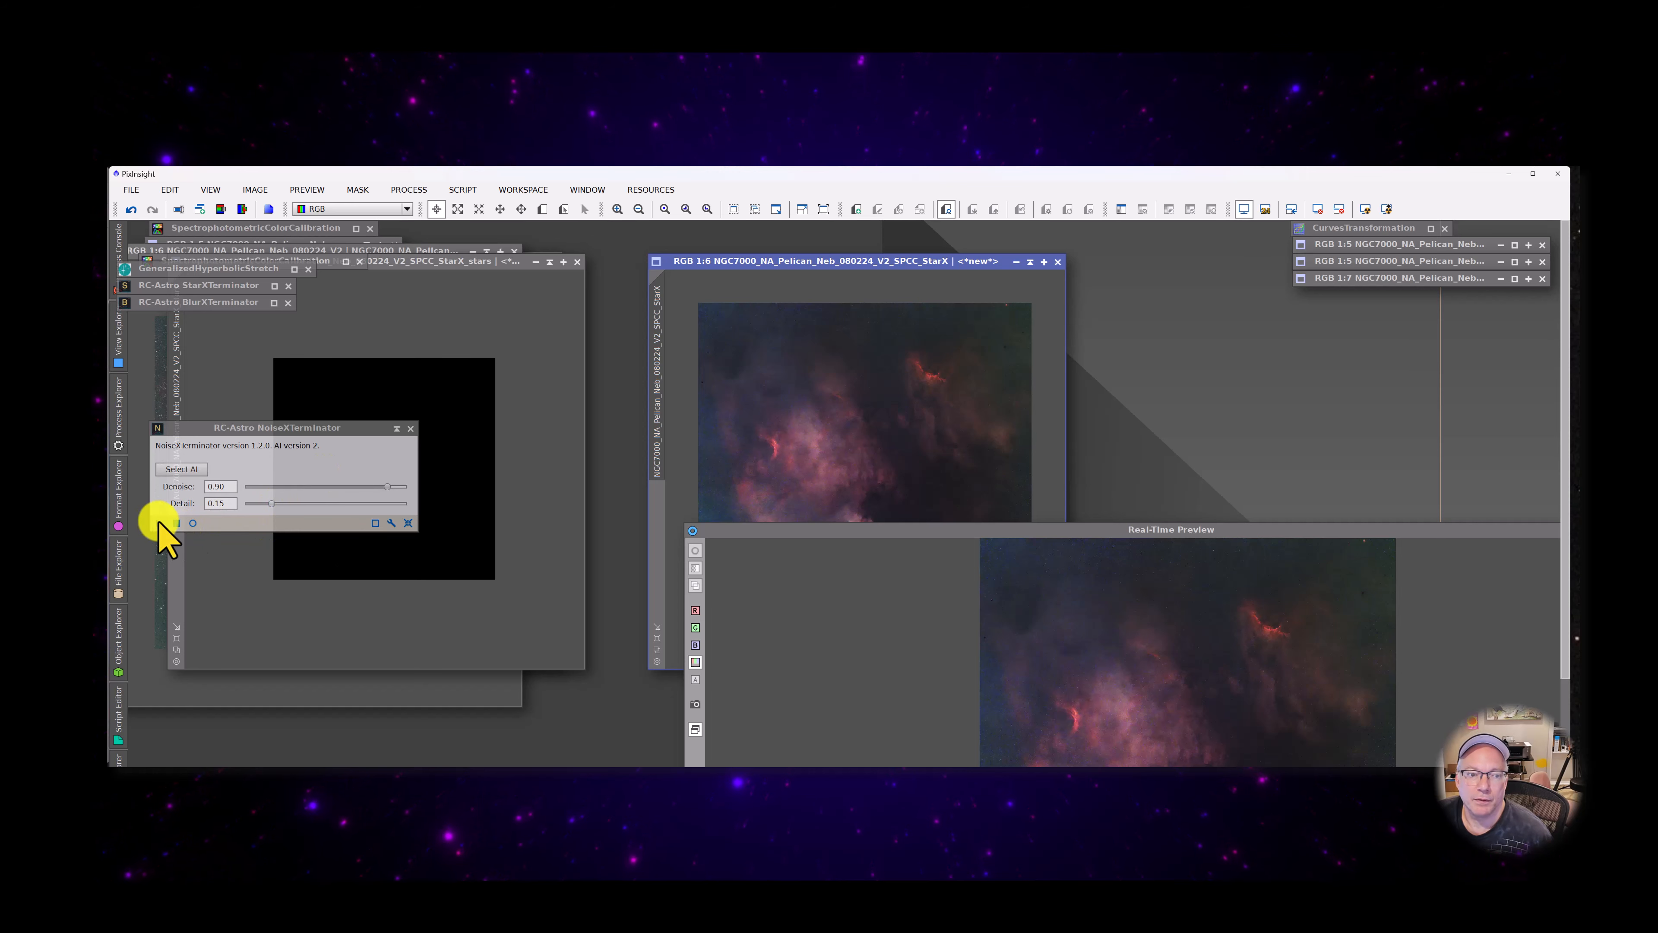
left_click_drag(160, 522, 877, 448)
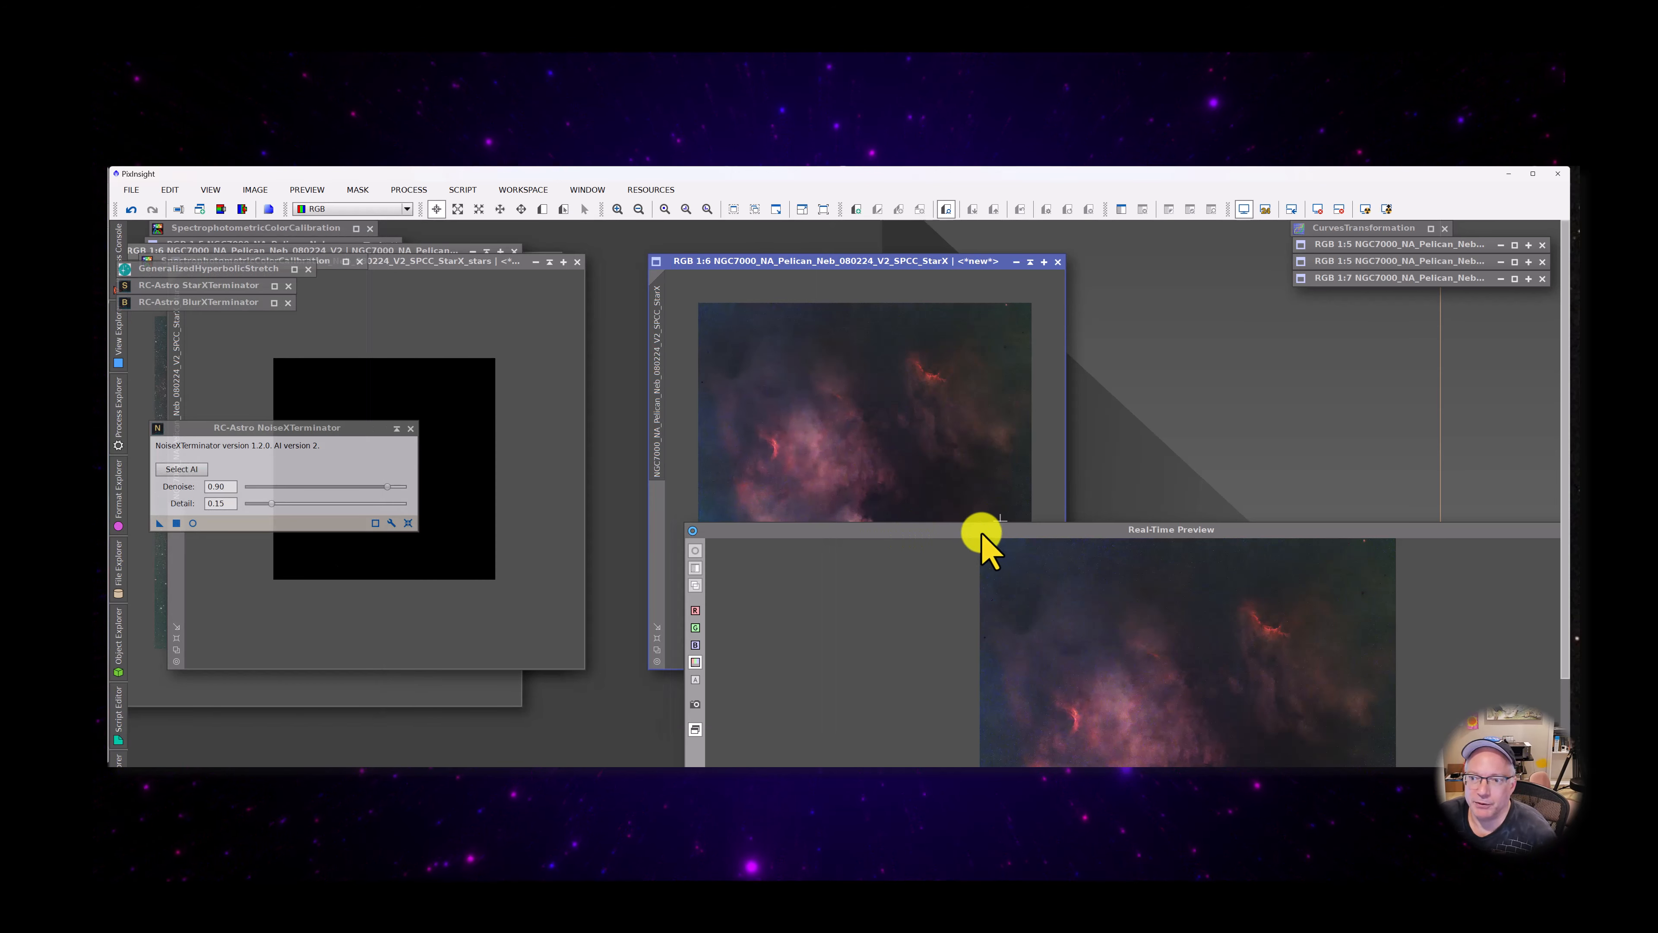
Close the real-time preview and arrange the starless and StarX_stars images in the middle of the workspace, enlarging the stars view to 1:6
left_click_drag(981, 532, 989, 264)
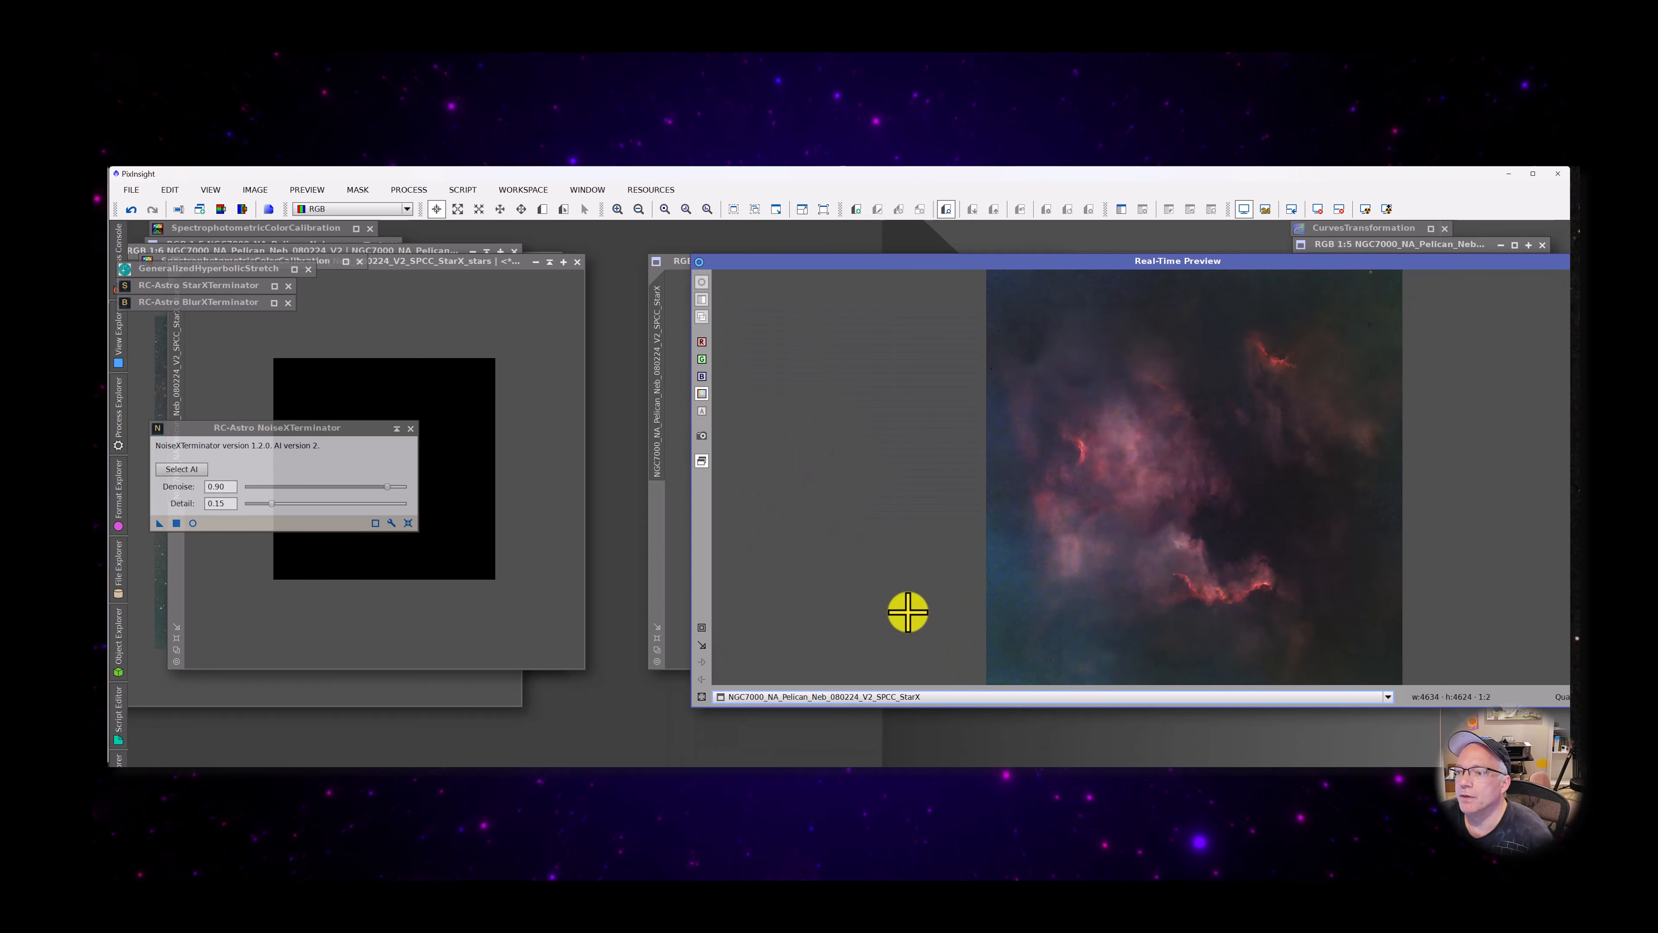
left_click_drag(1276, 265, 1092, 359)
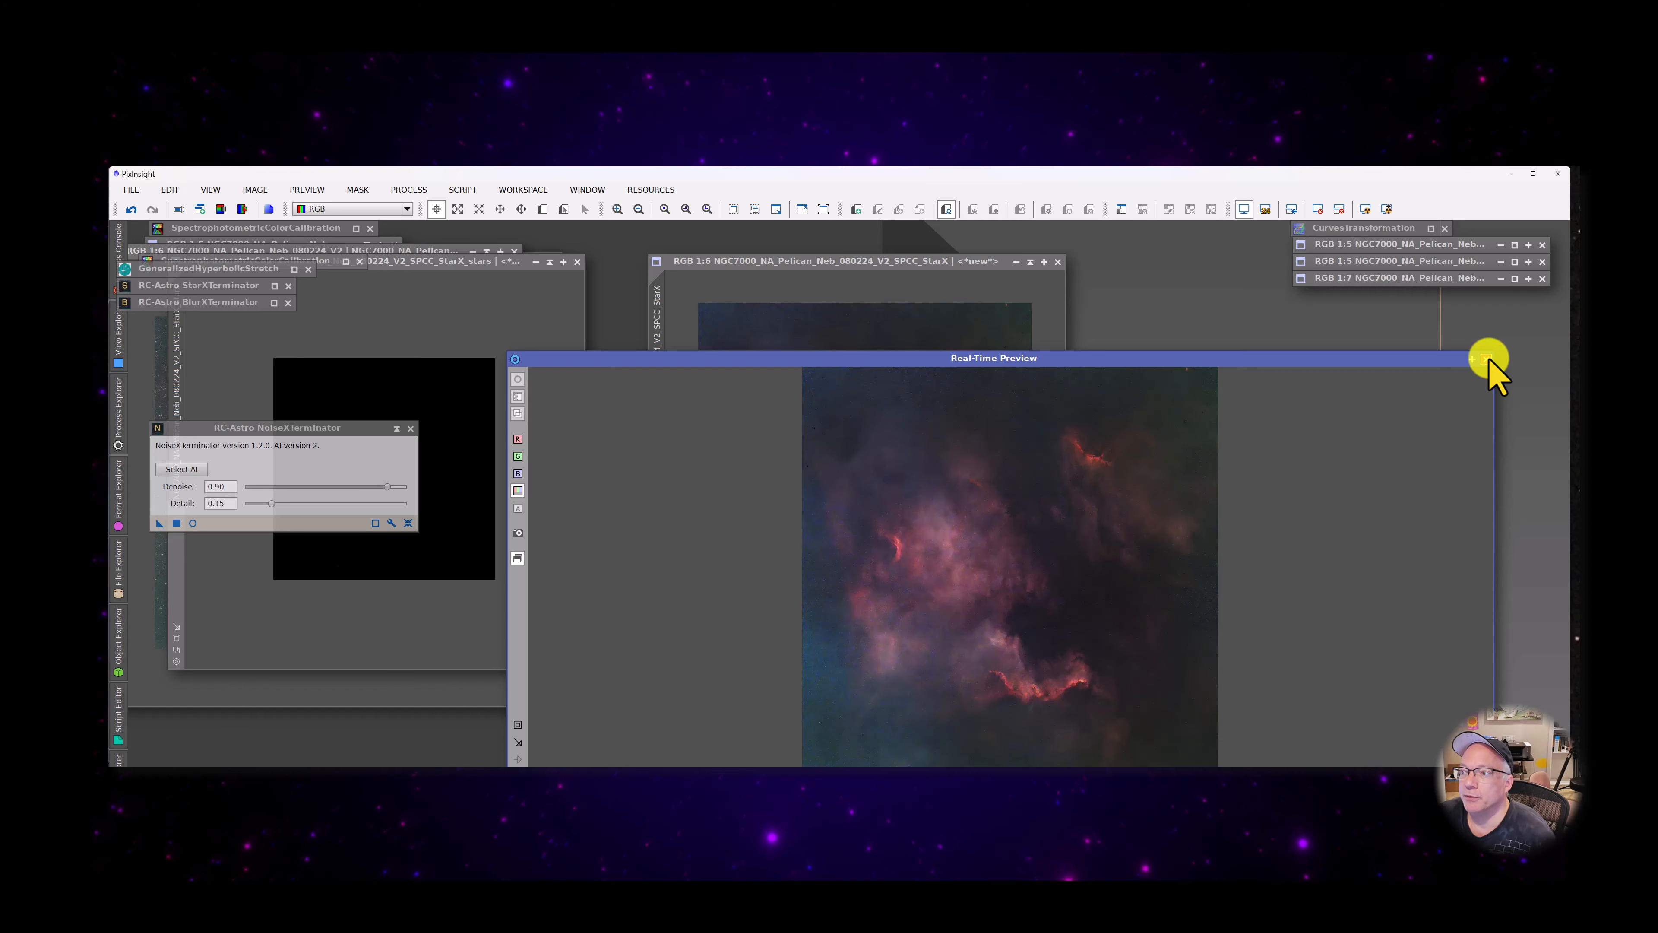
left_click(1486, 359)
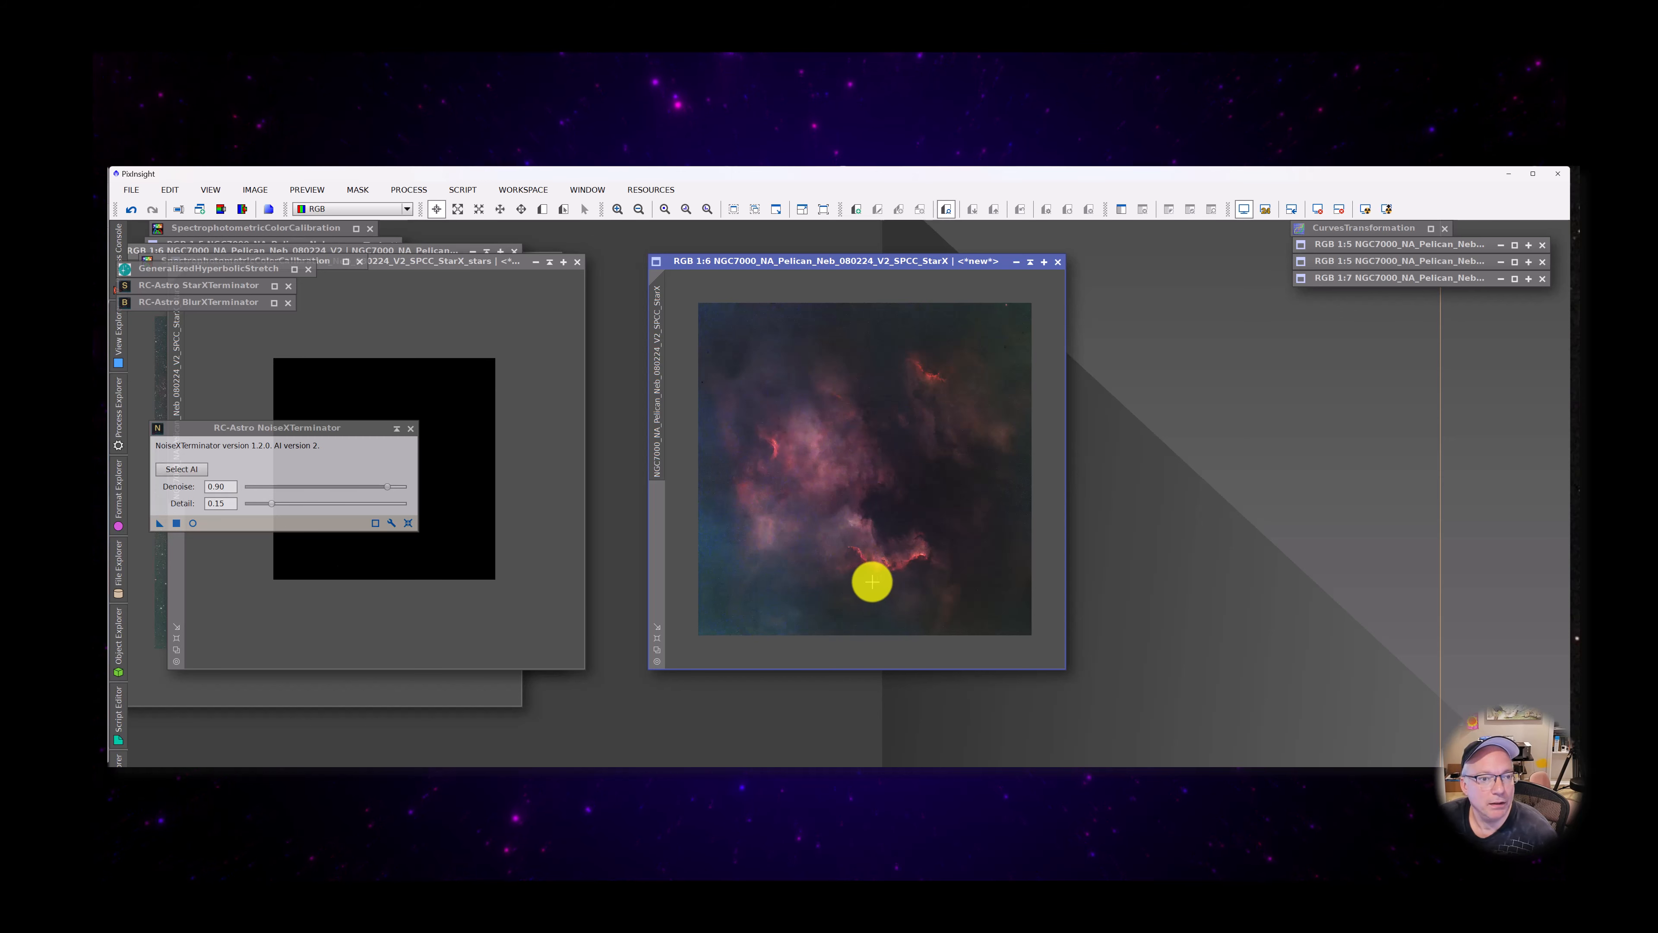
left_click_drag(814, 269, 973, 335)
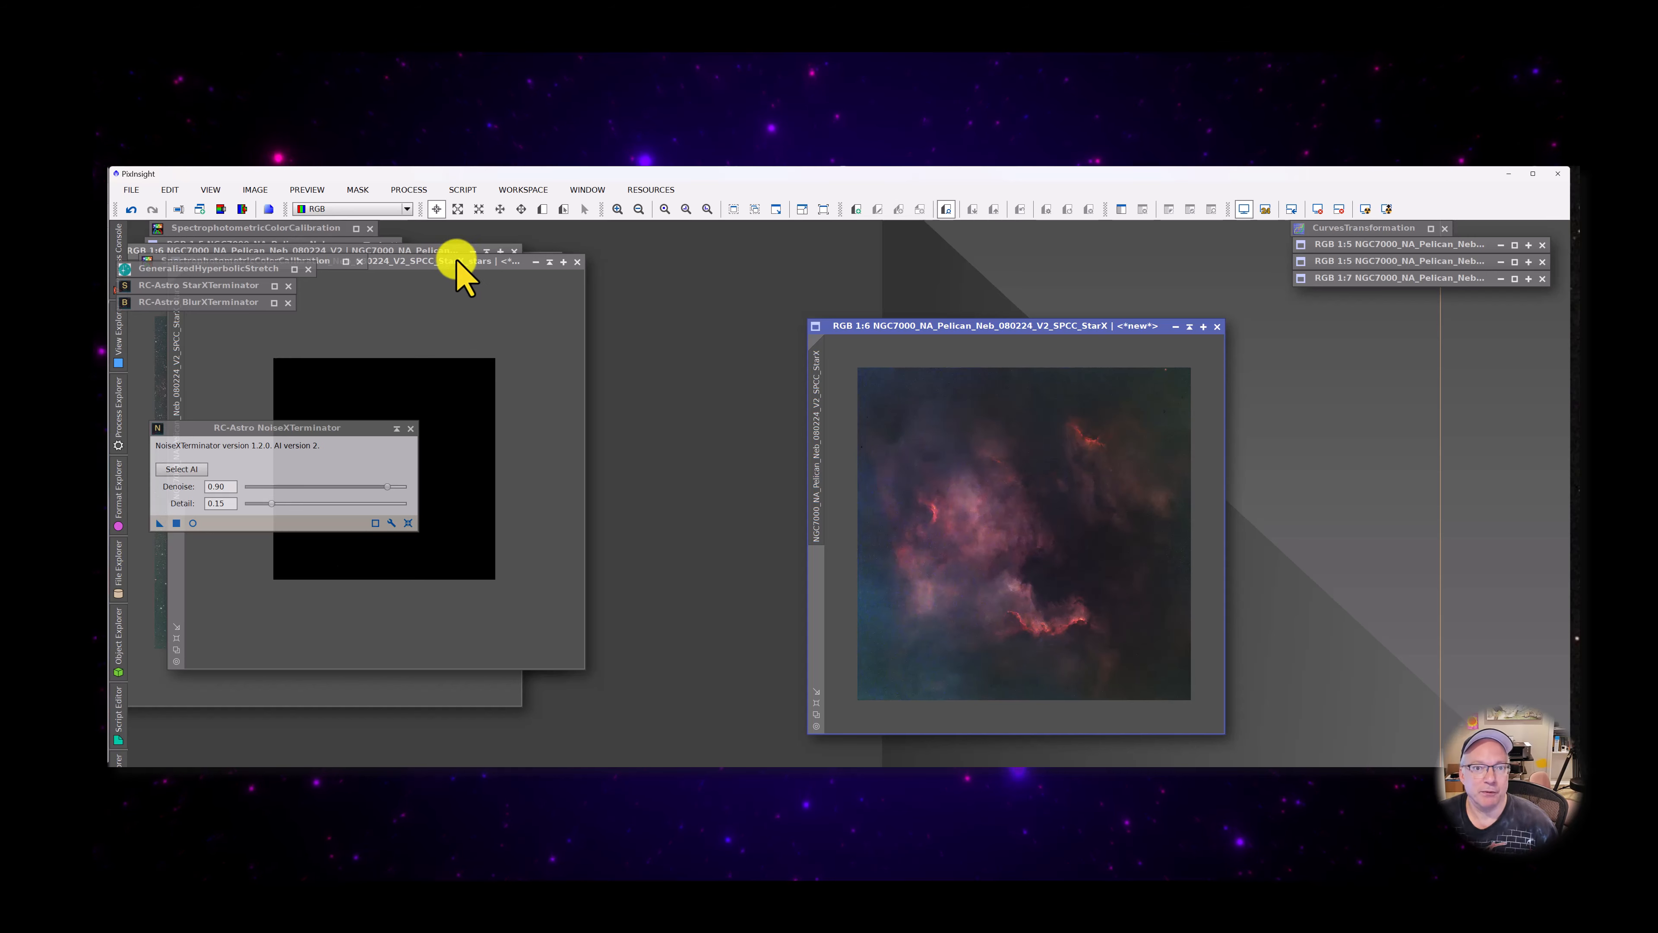
left_click_drag(457, 261, 877, 309)
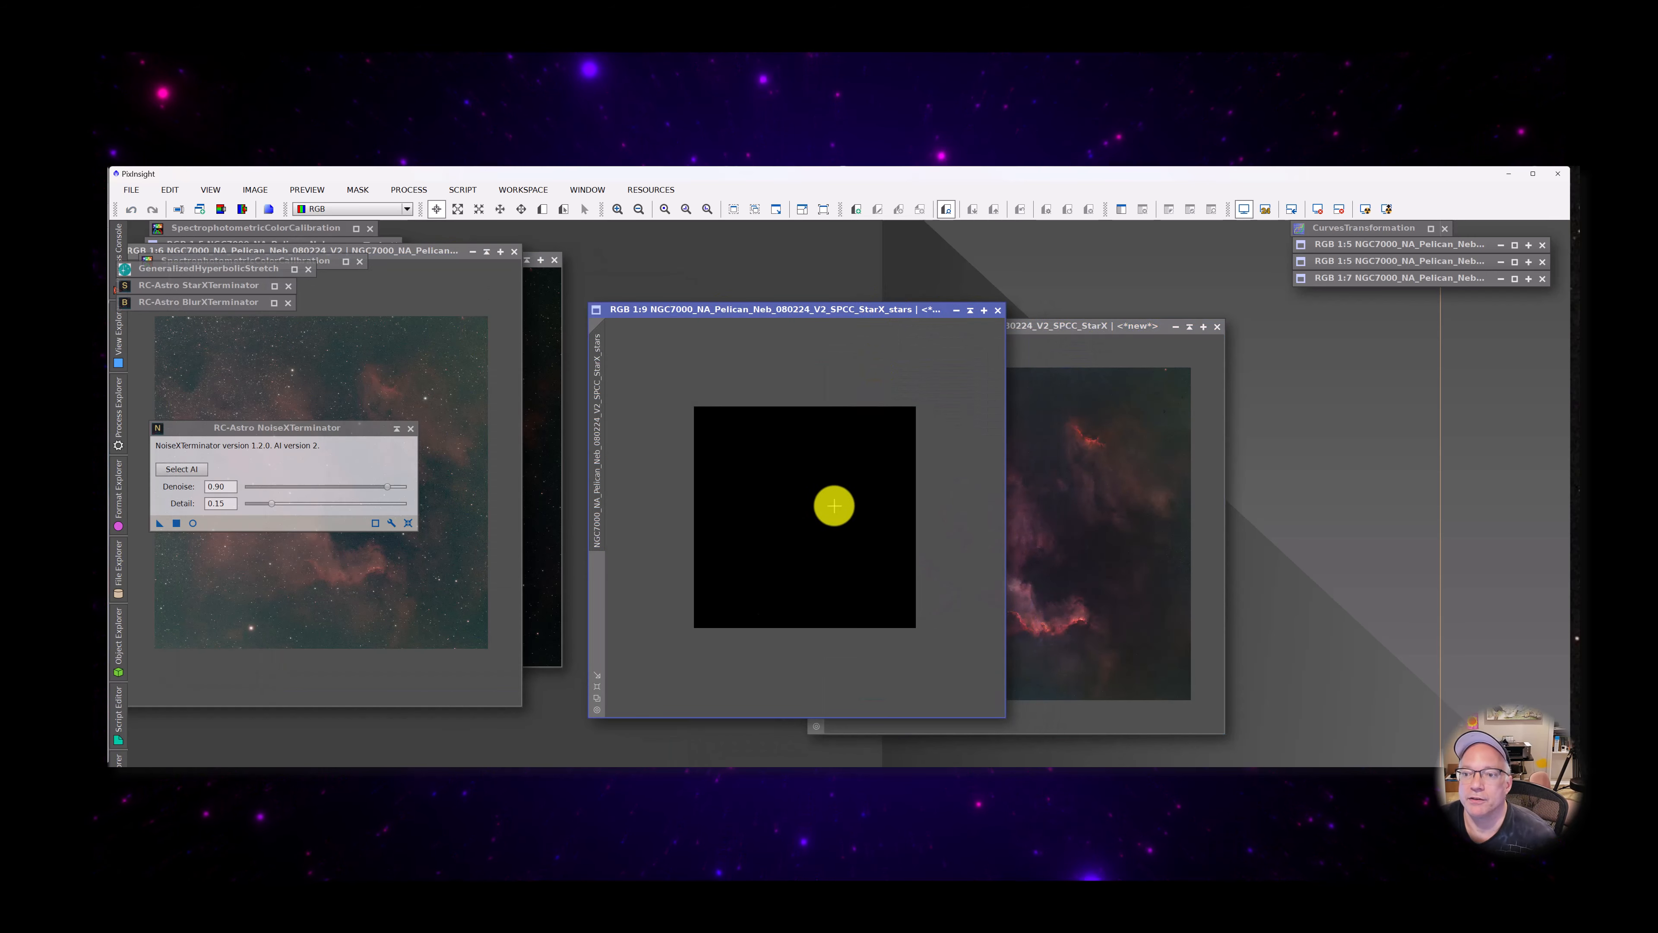
scroll(834, 506, "up", 3)
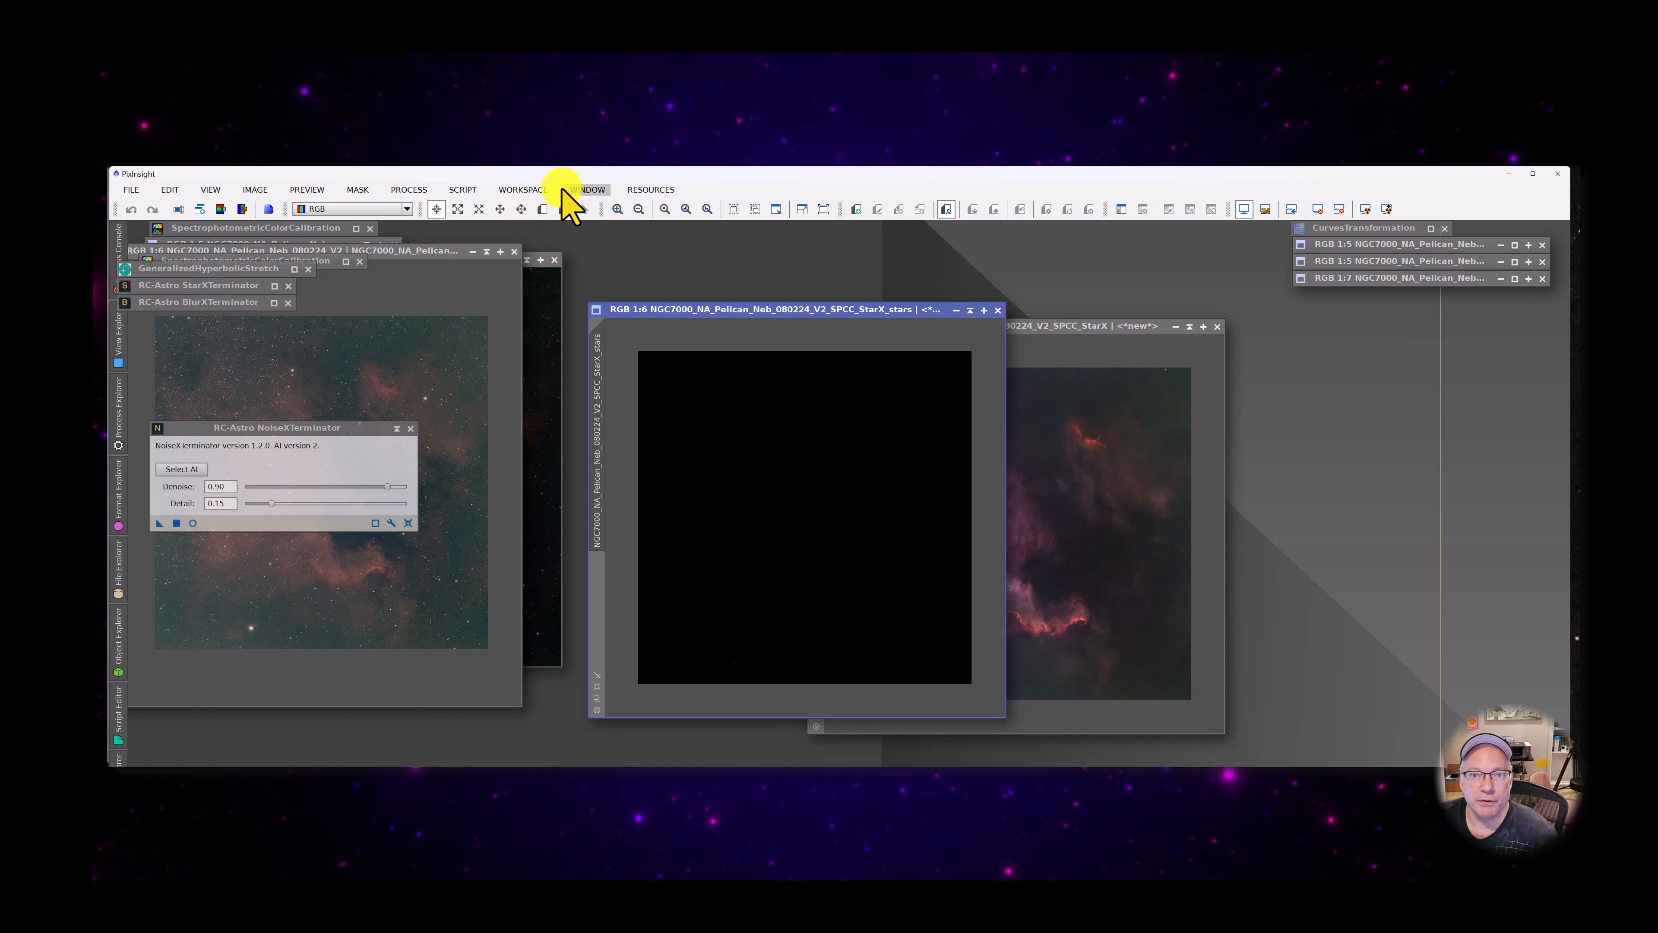
Launch the SetiAstro Star Stretch script for the StarX_stars image, show its preview and enlarge the dialog
left_click(463, 190)
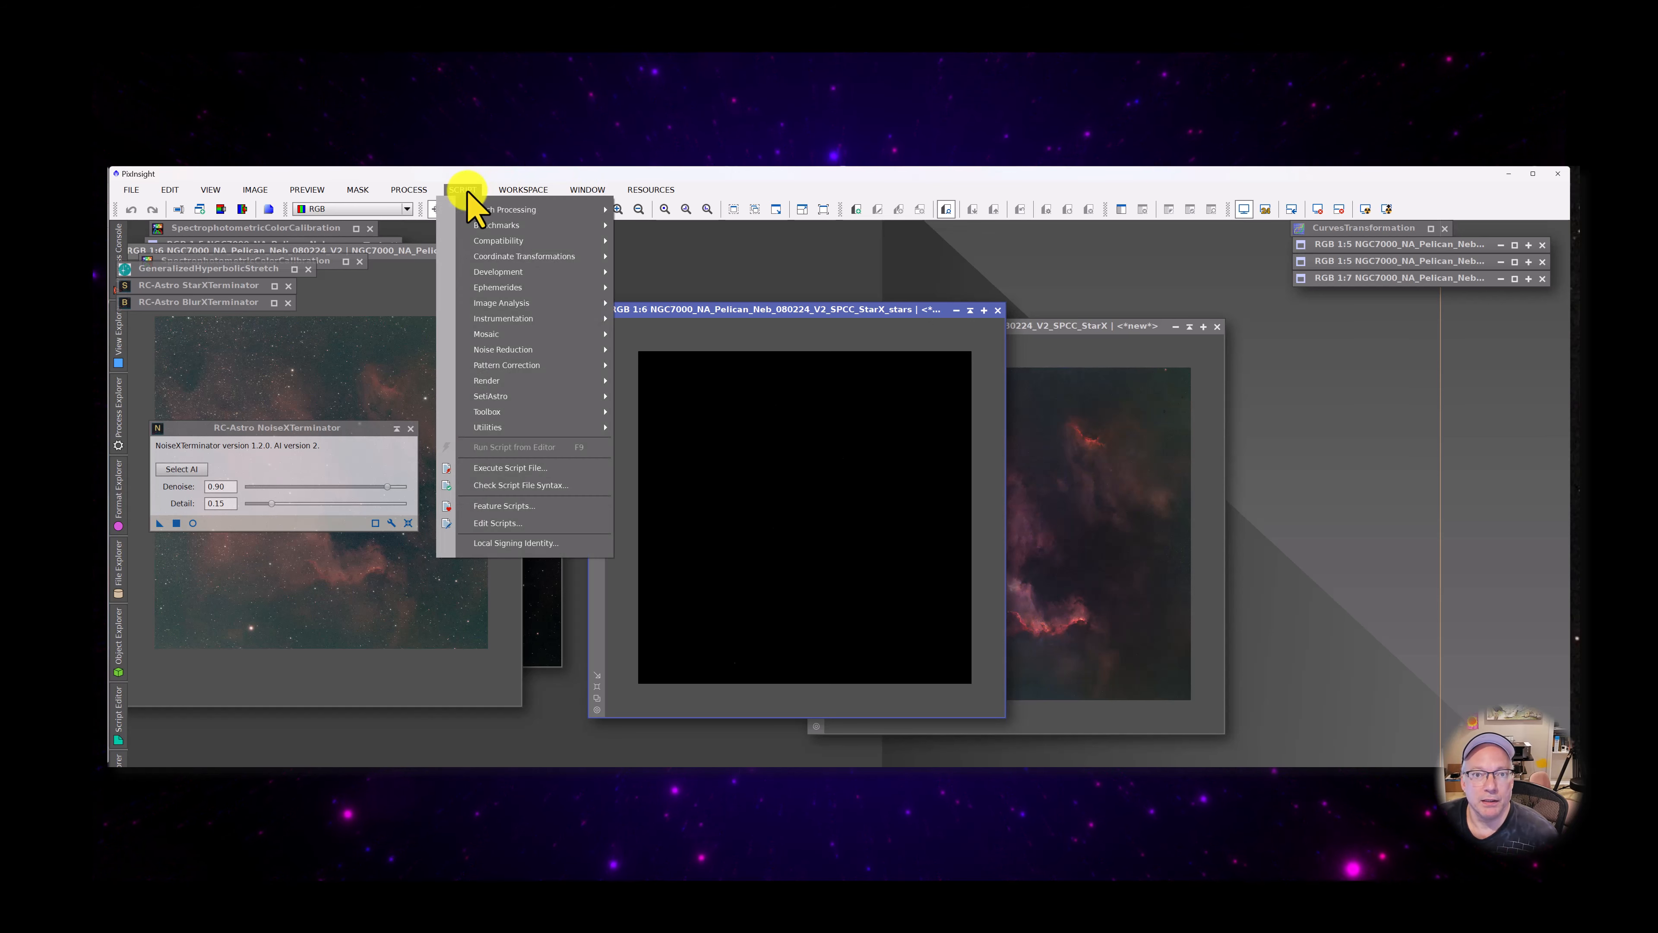
mouse_move(538, 397)
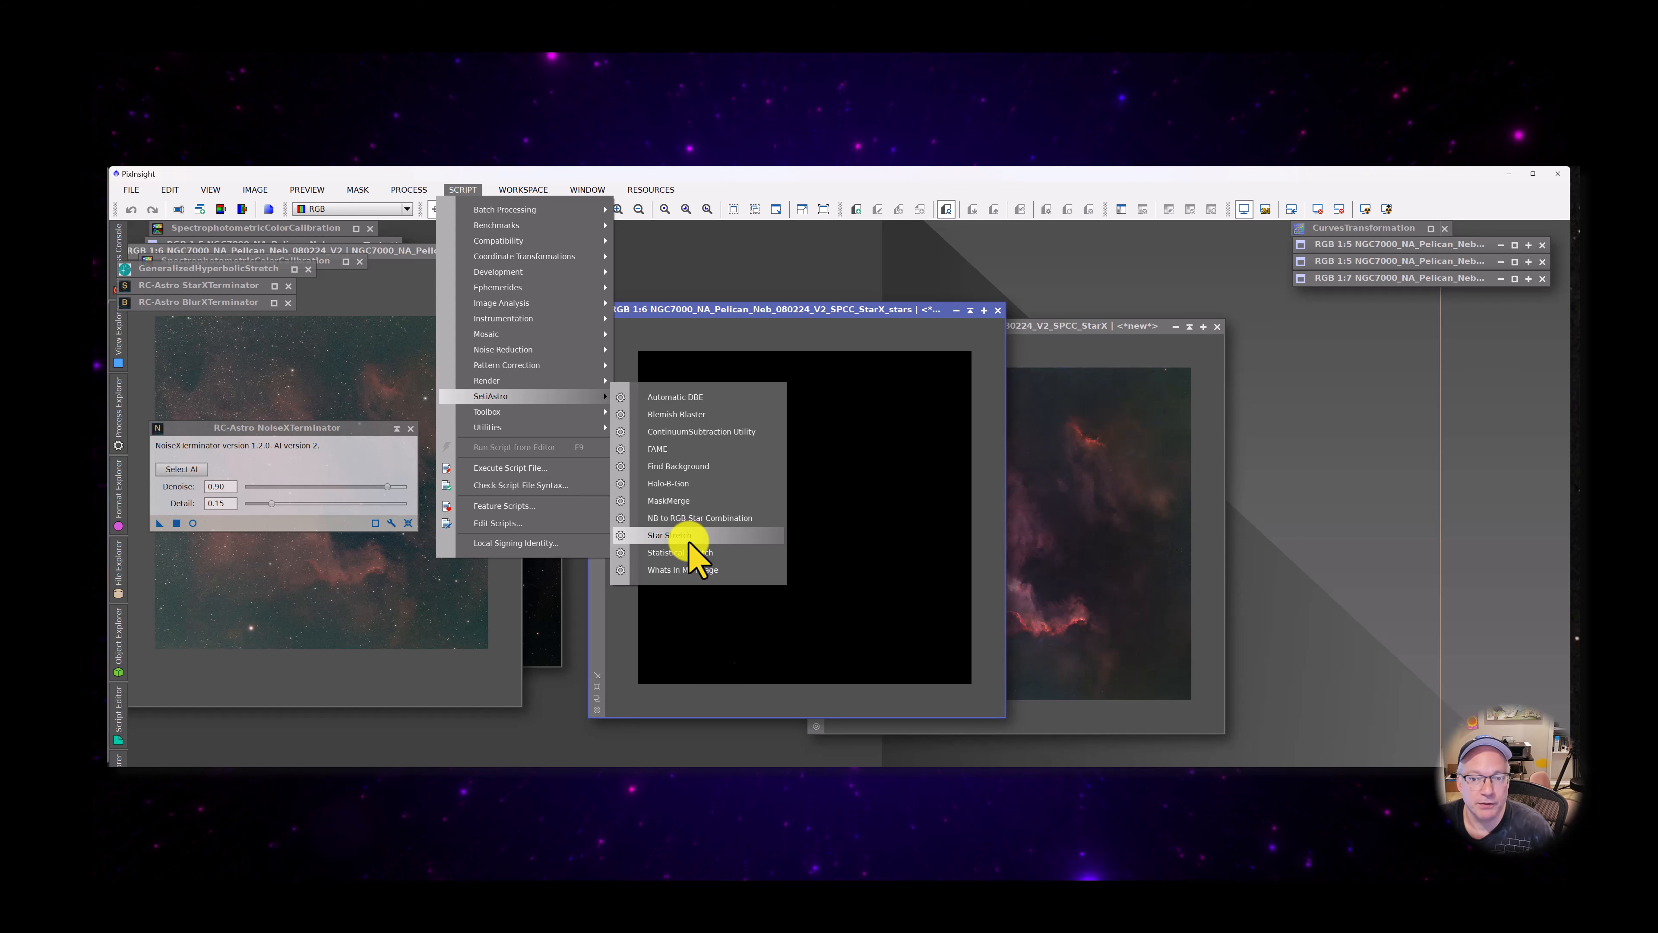
left_click(688, 536)
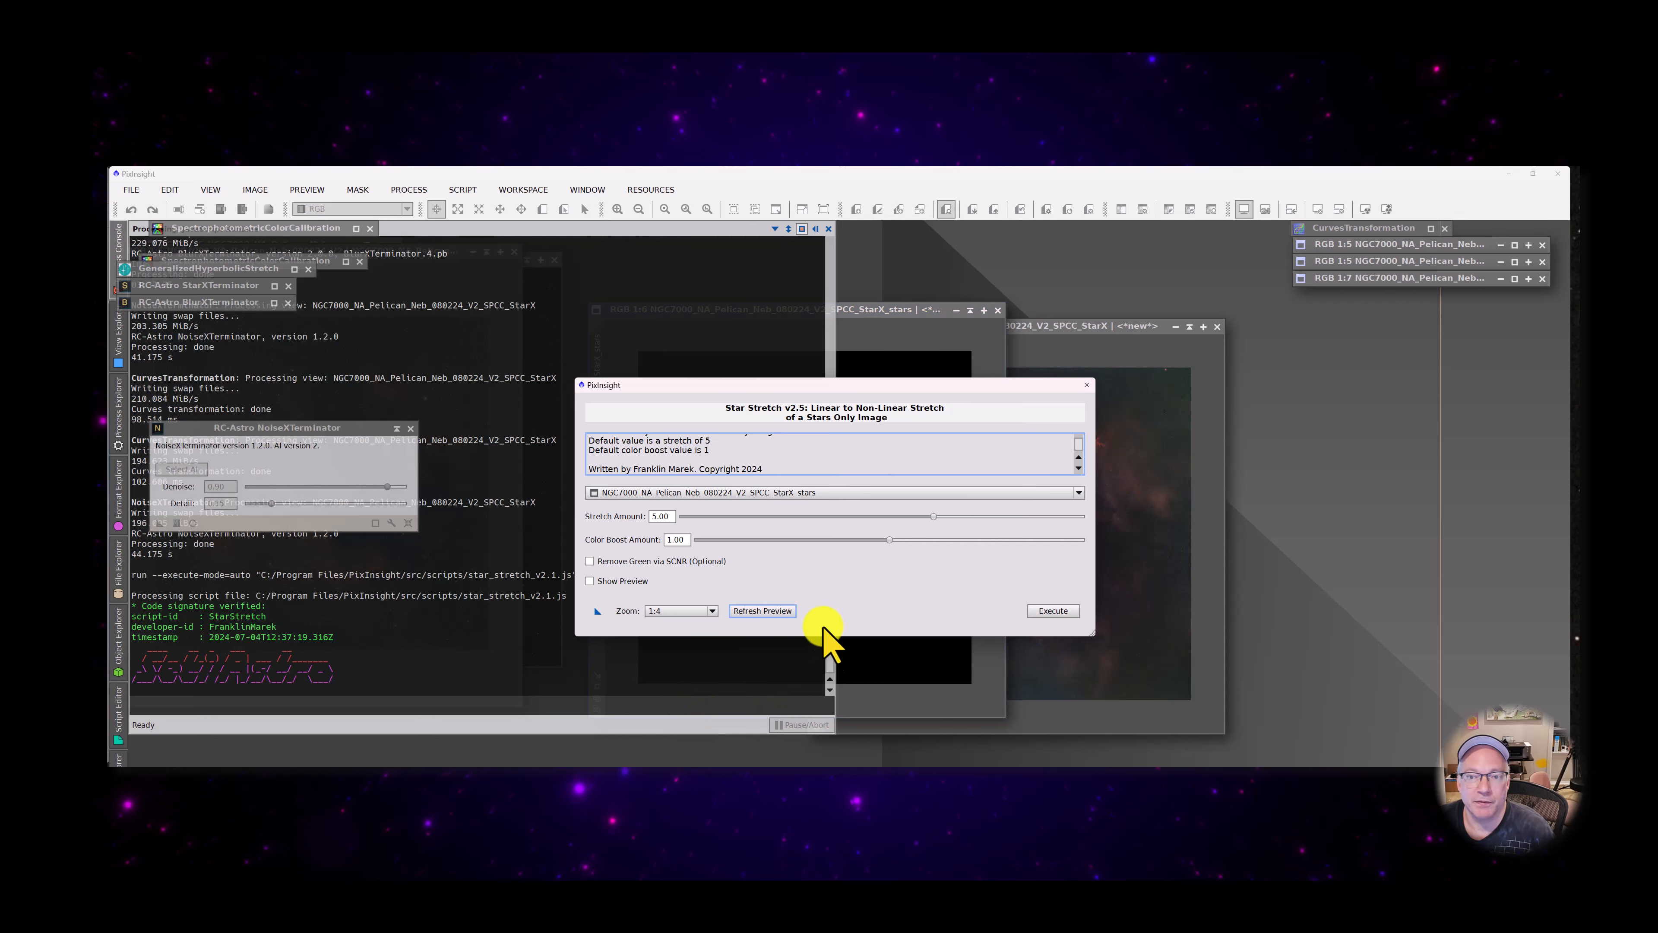
left_click_drag(816, 406, 604, 366)
double_click(599, 350)
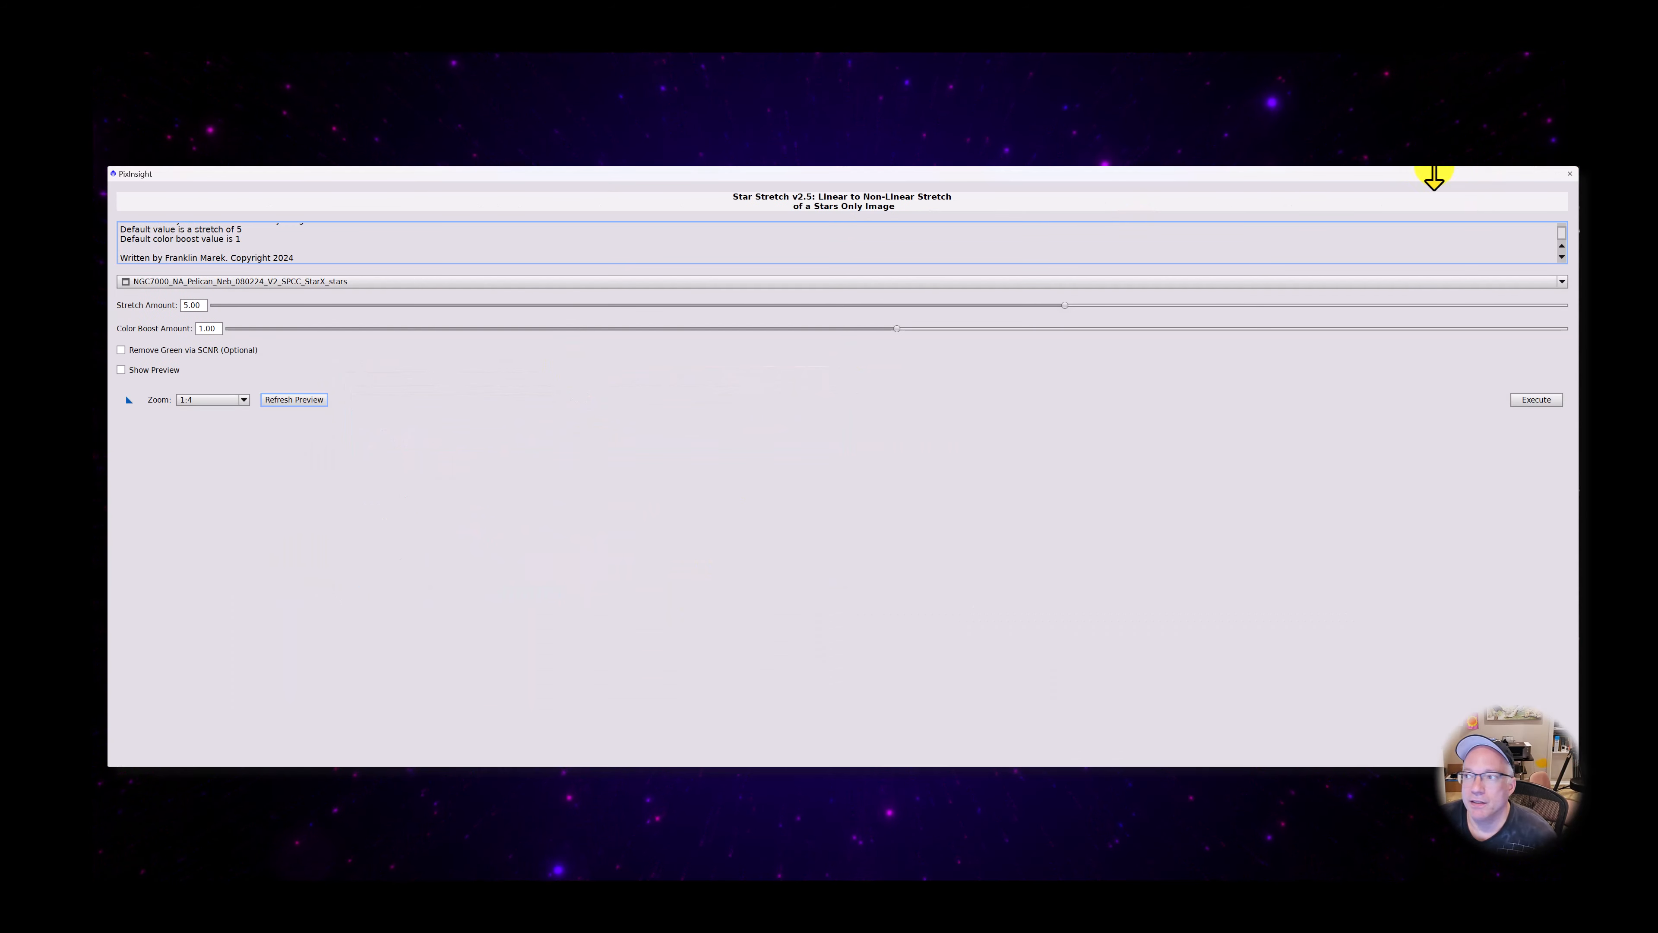
left_click_drag(1389, 180, 1115, 296)
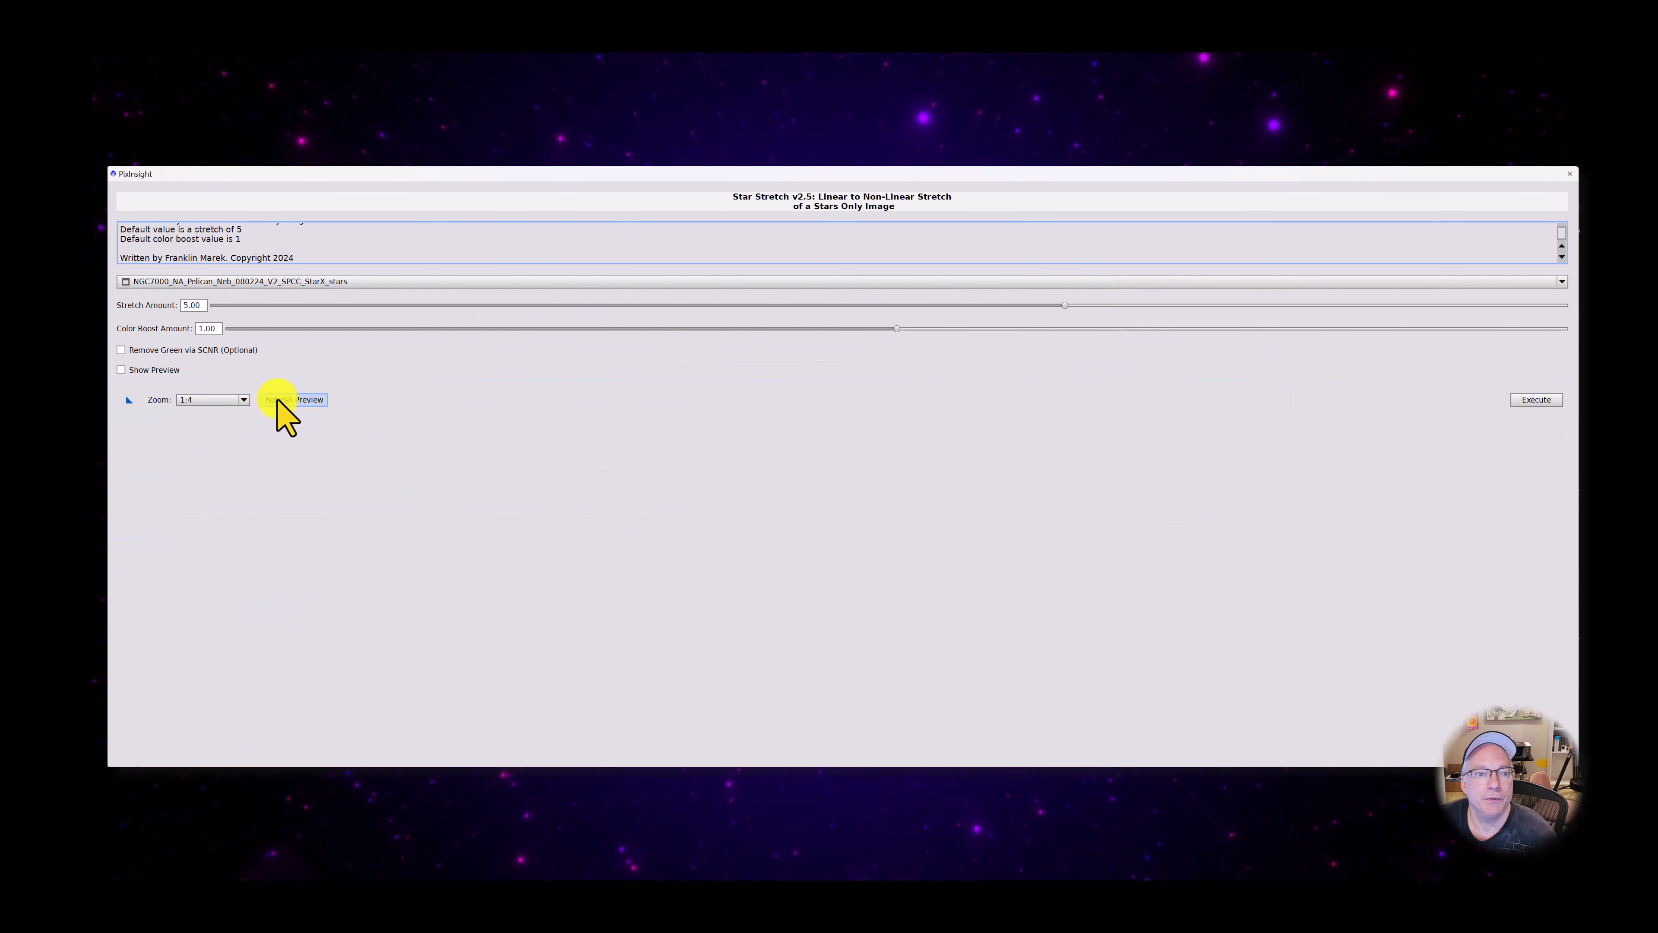
left_click(121, 369)
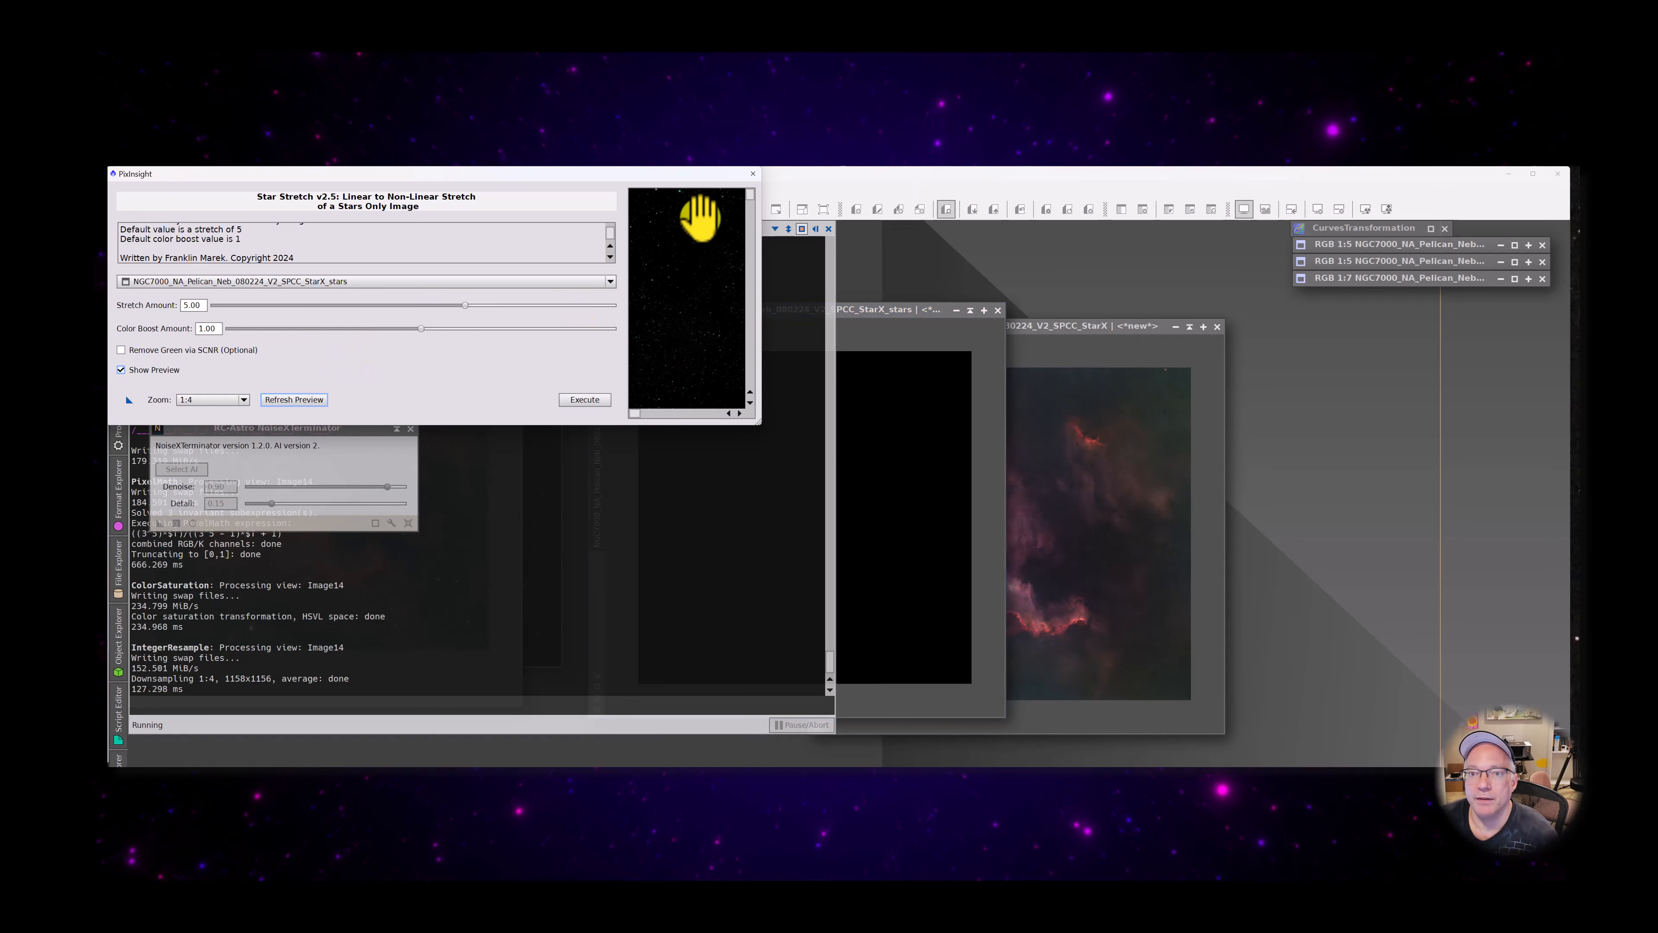
left_click_drag(758, 424, 1325, 715)
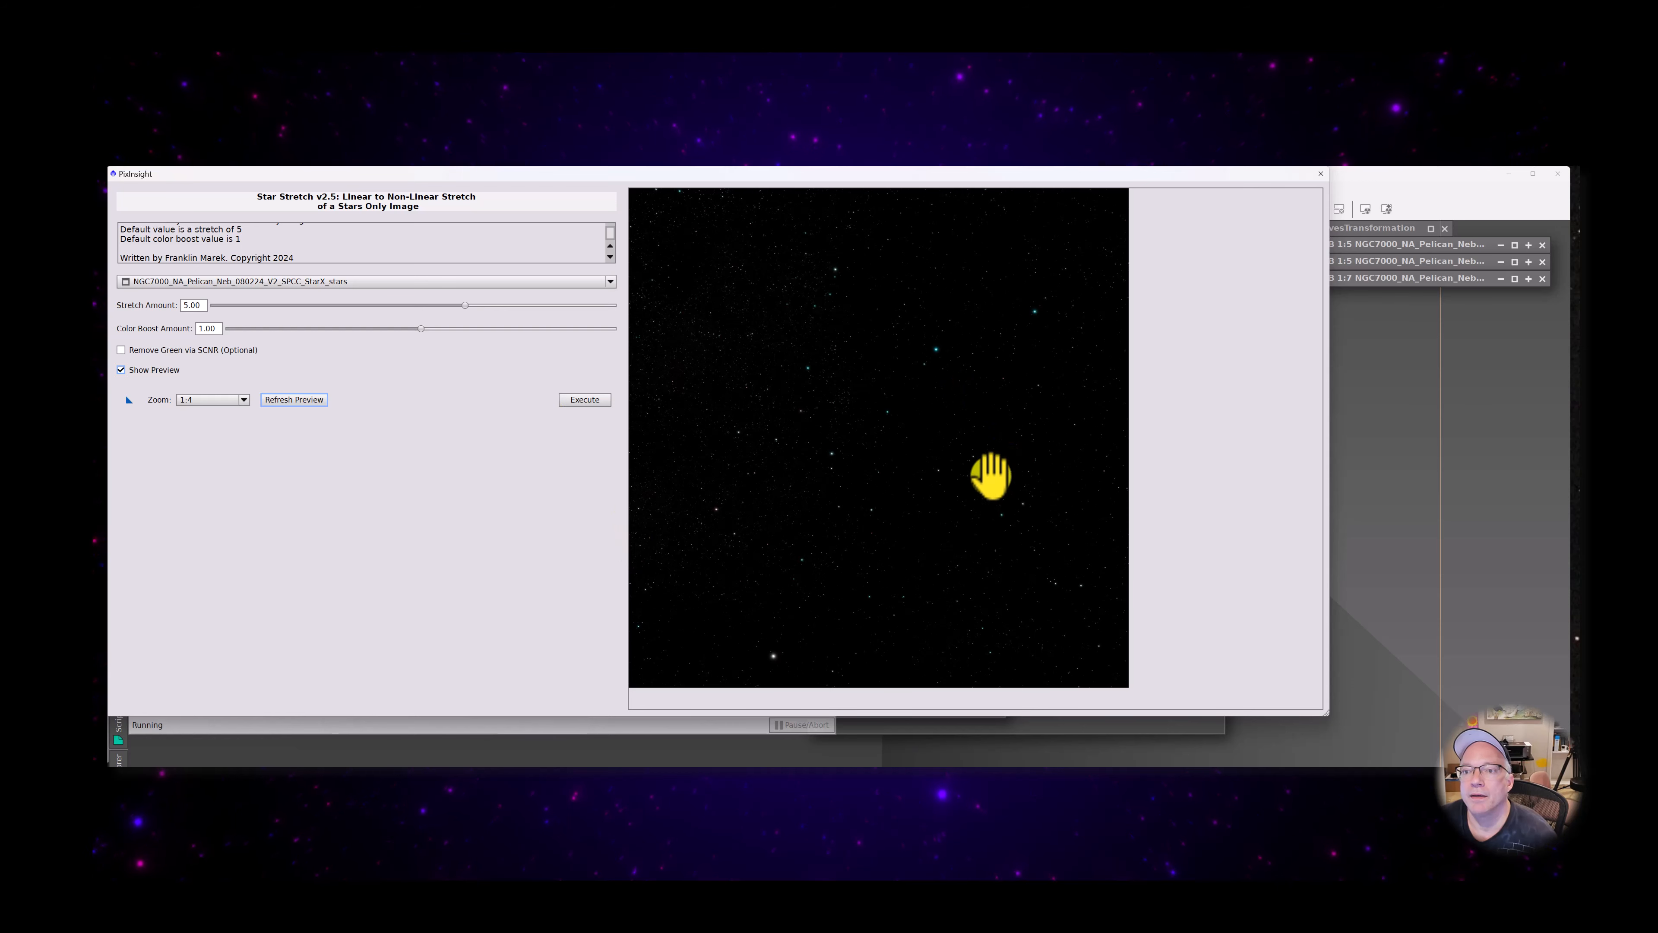
Set the Star Stretch preview zoom to 1:1 and examine the stretched stars across several areas of the image
left_click_drag(904, 435, 778, 659)
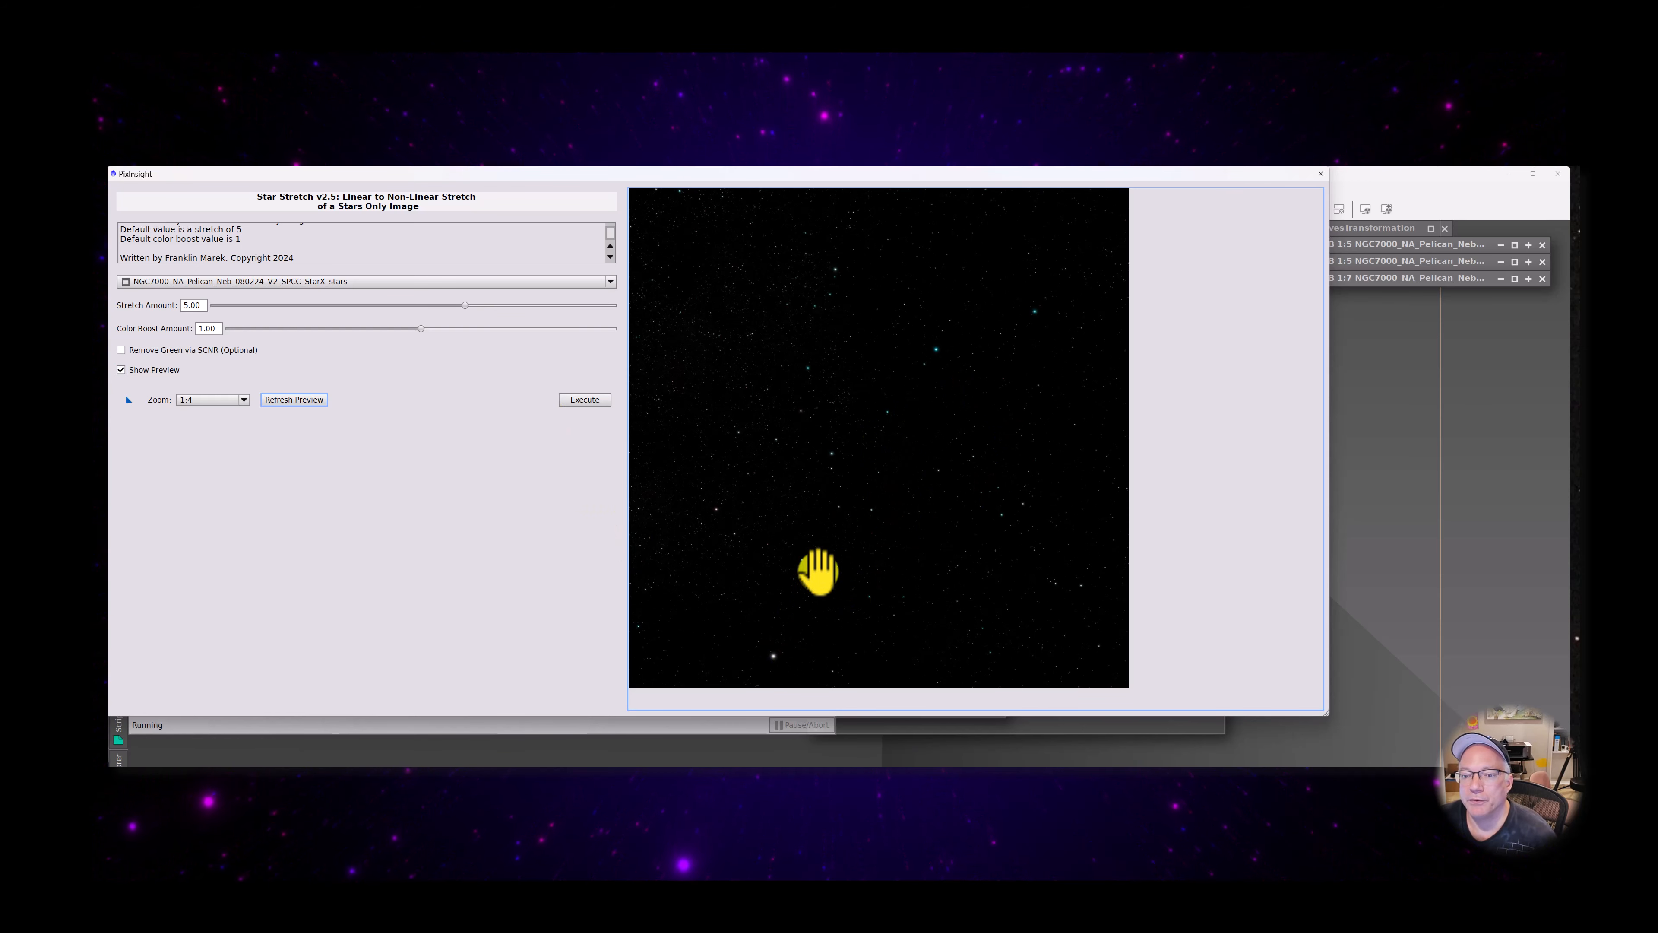
left_click(224, 399)
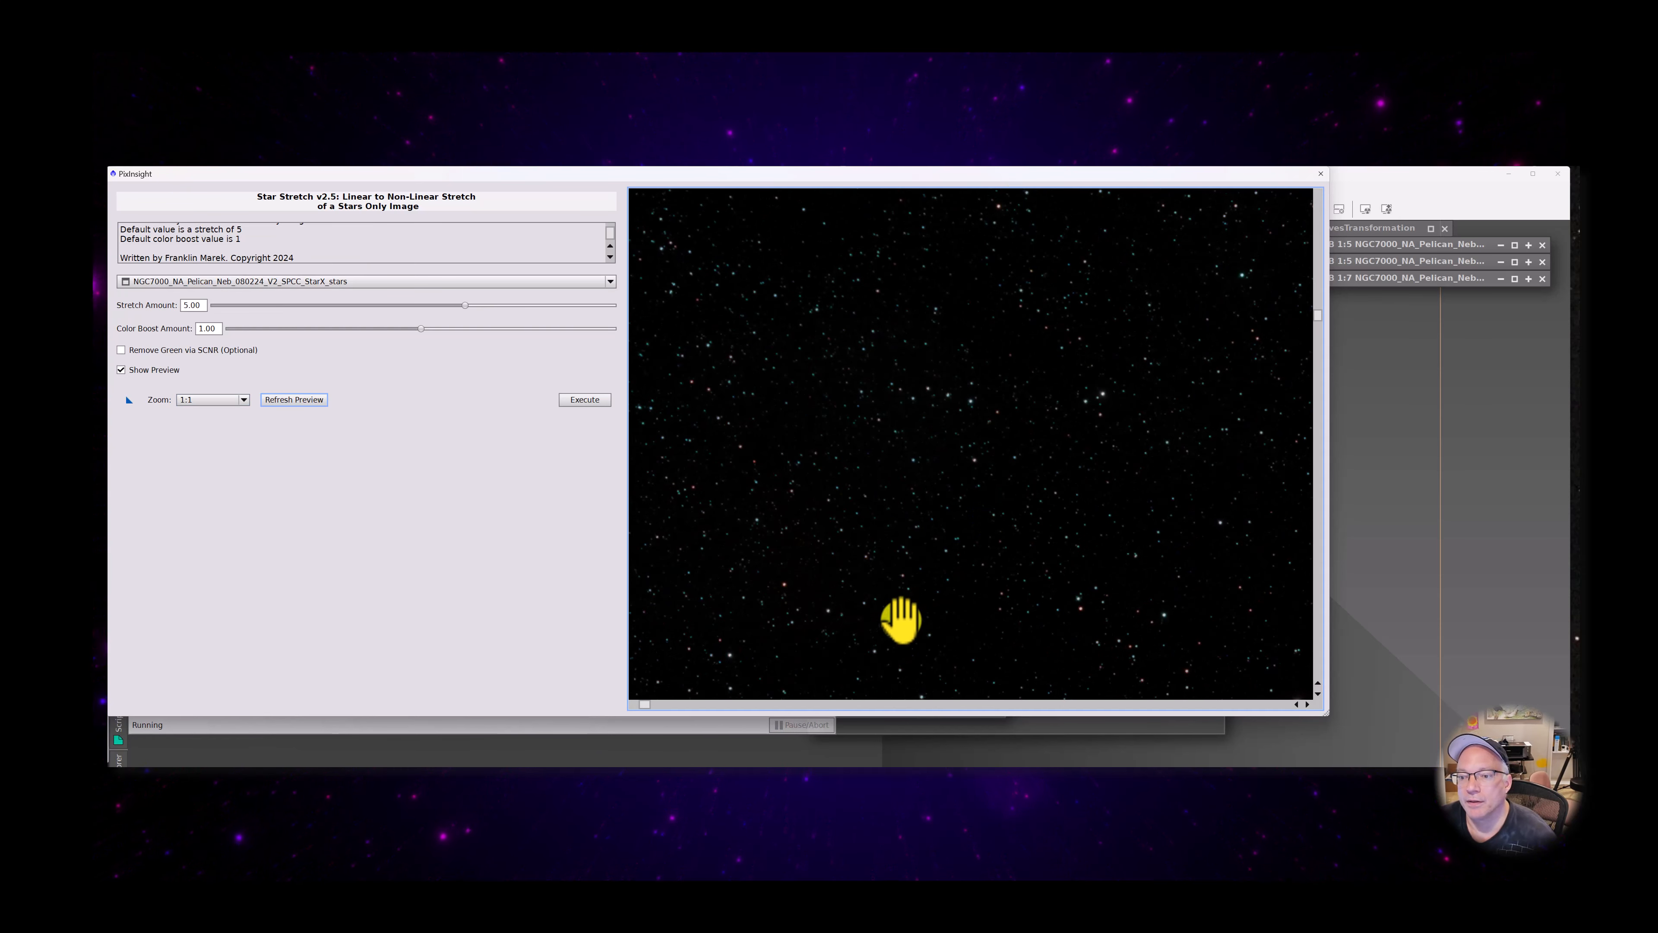
left_click_drag(899, 614, 999, 382)
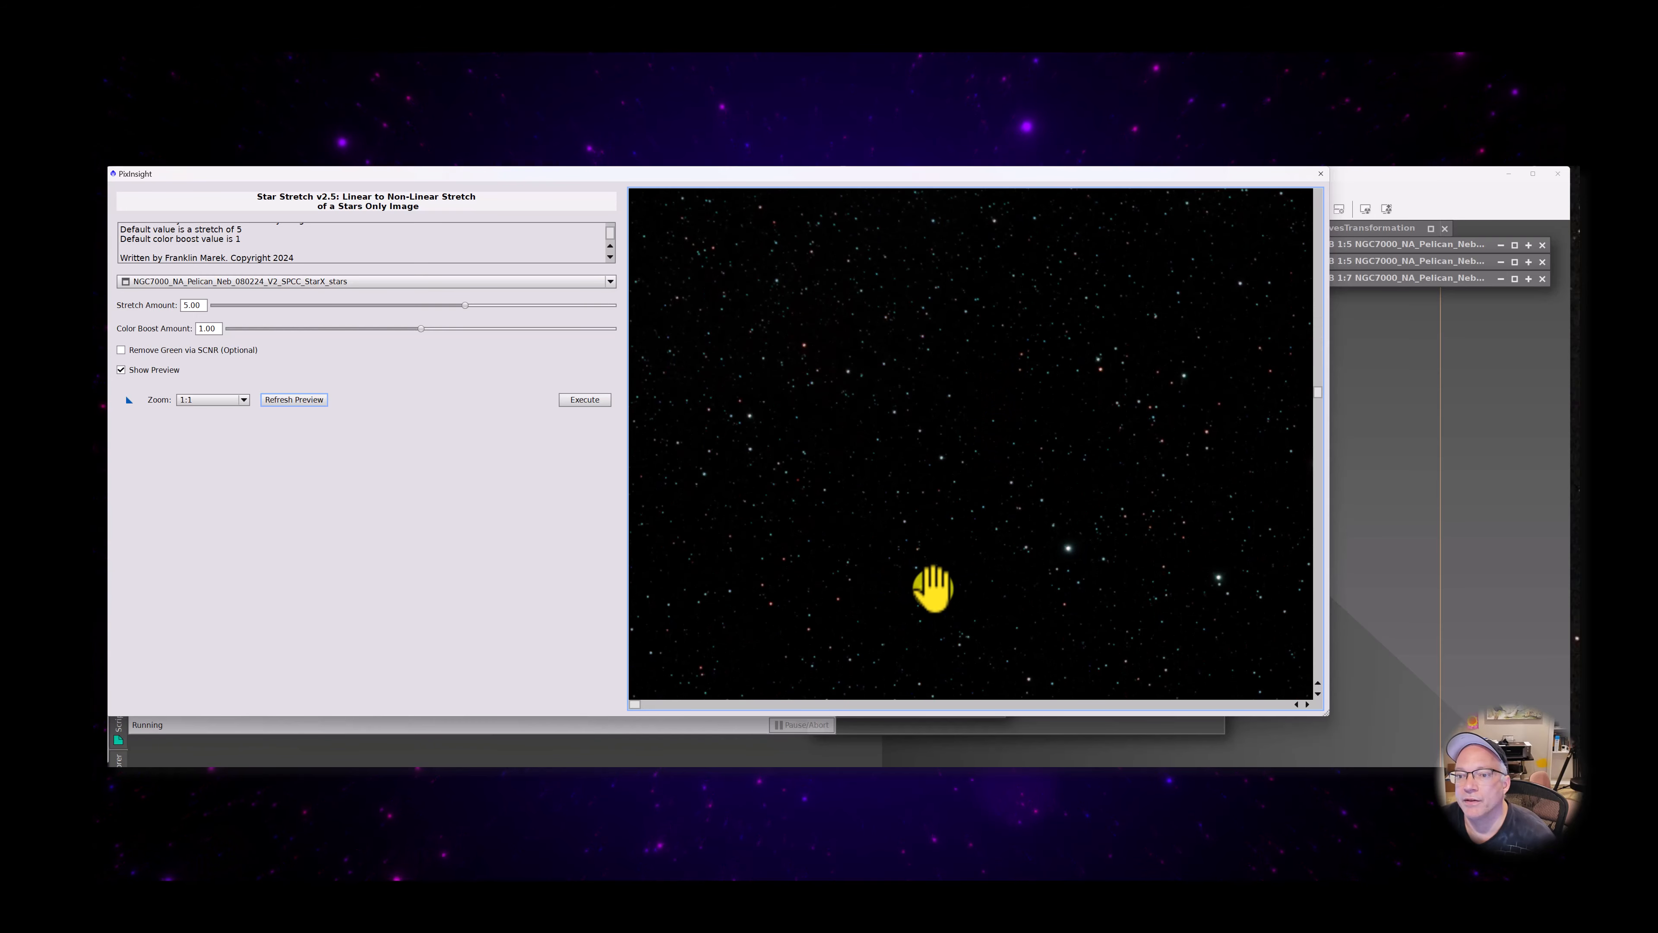
left_click_drag(933, 585, 847, 370)
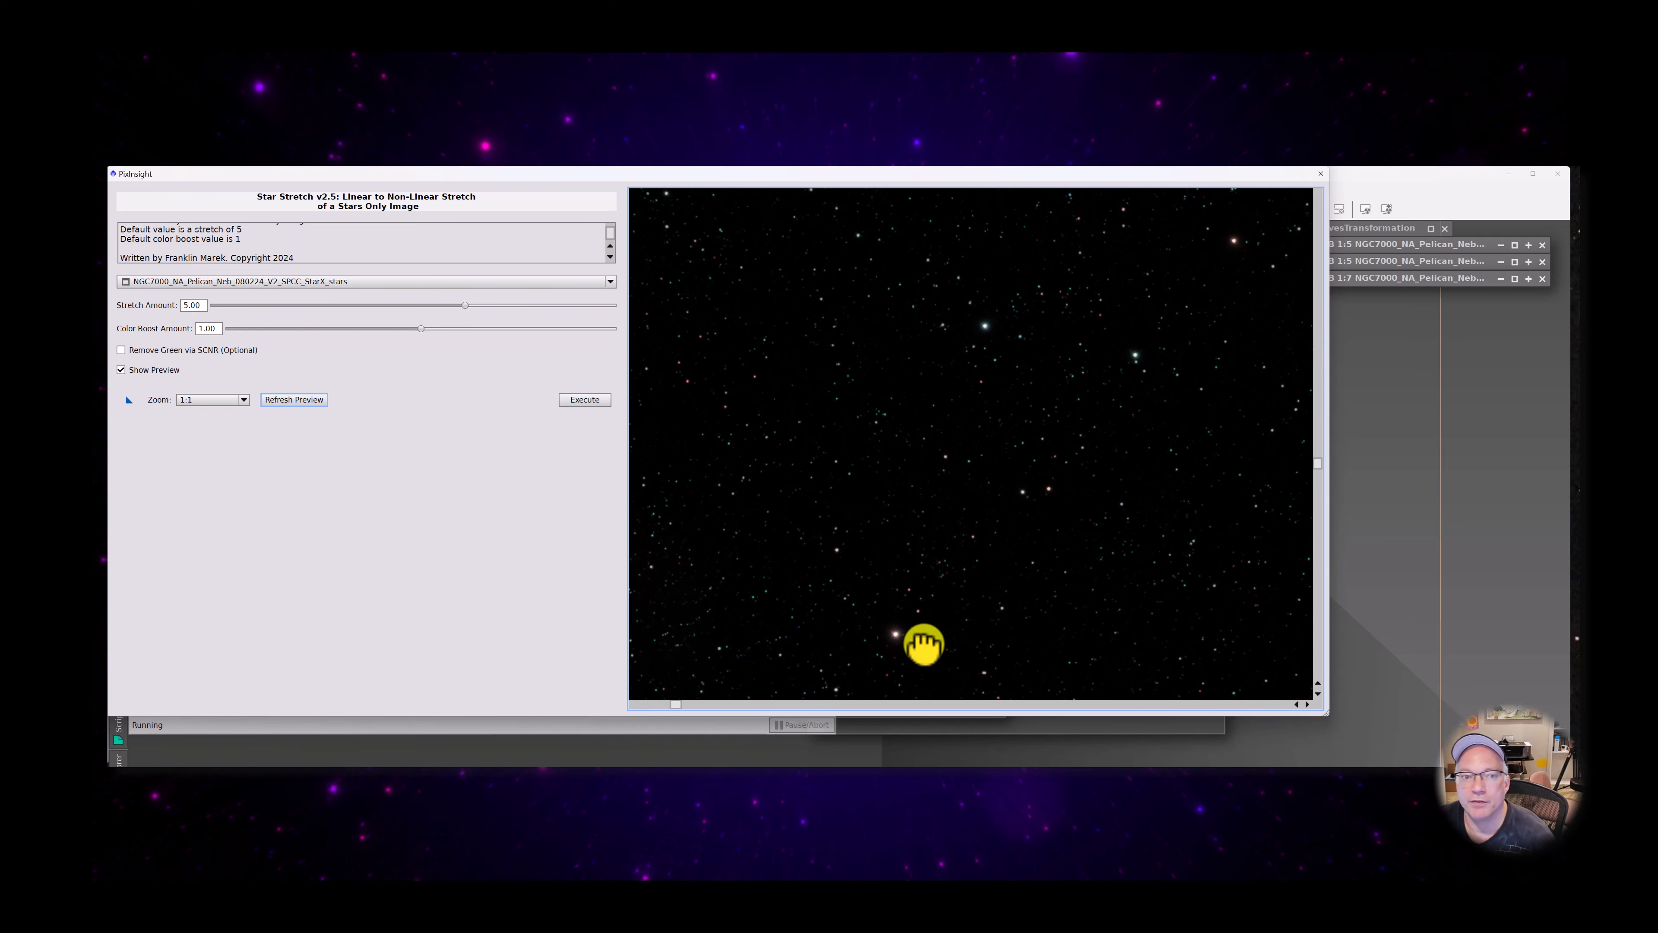
Enable the optional green removal via SCNR for the star stretch and refresh the preview
left_click_drag(922, 645, 934, 446)
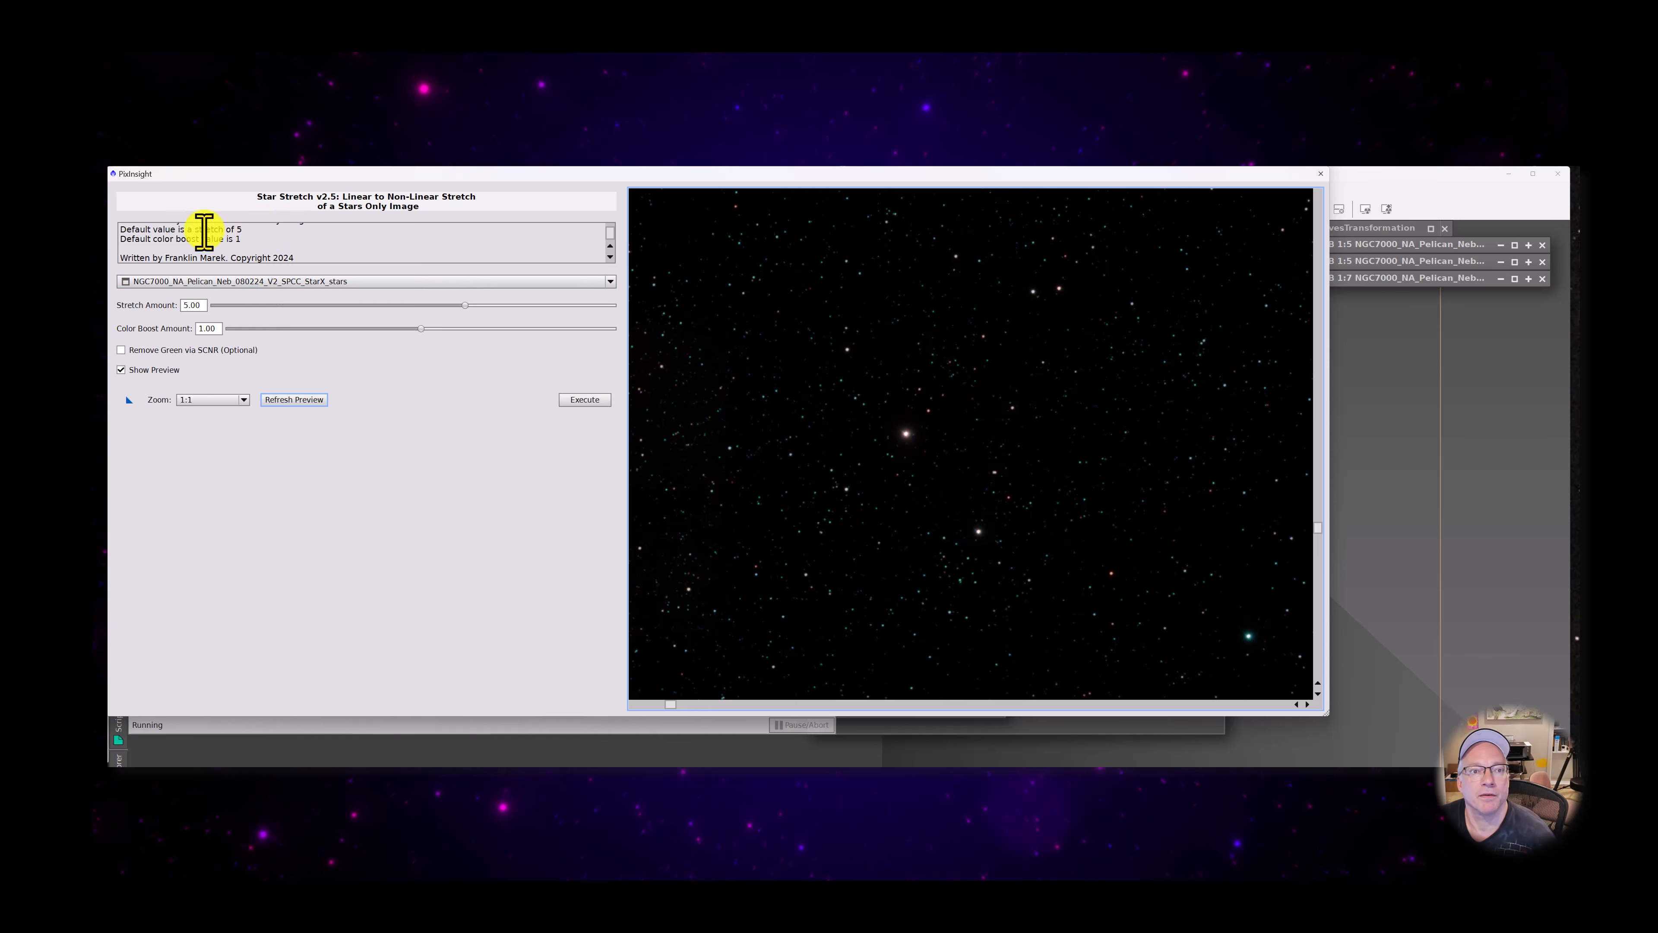
left_click_drag(962, 592, 957, 428)
left_click_drag(1151, 537, 963, 424)
left_click_drag(1087, 596, 811, 678)
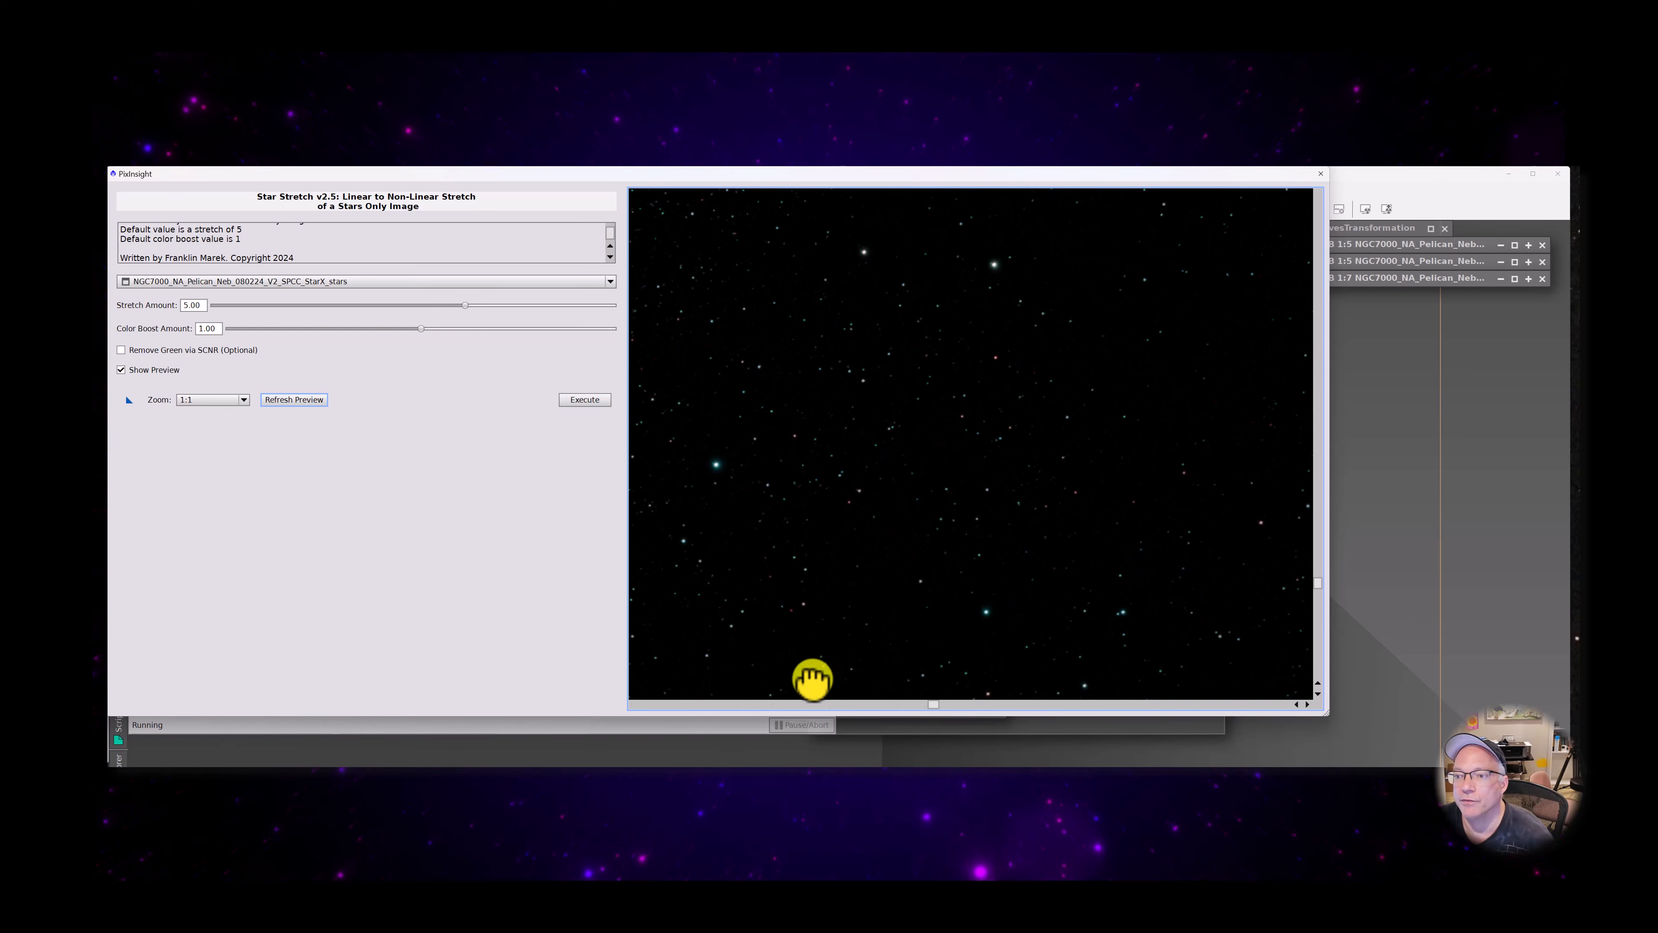
left_click_drag(971, 537, 977, 690)
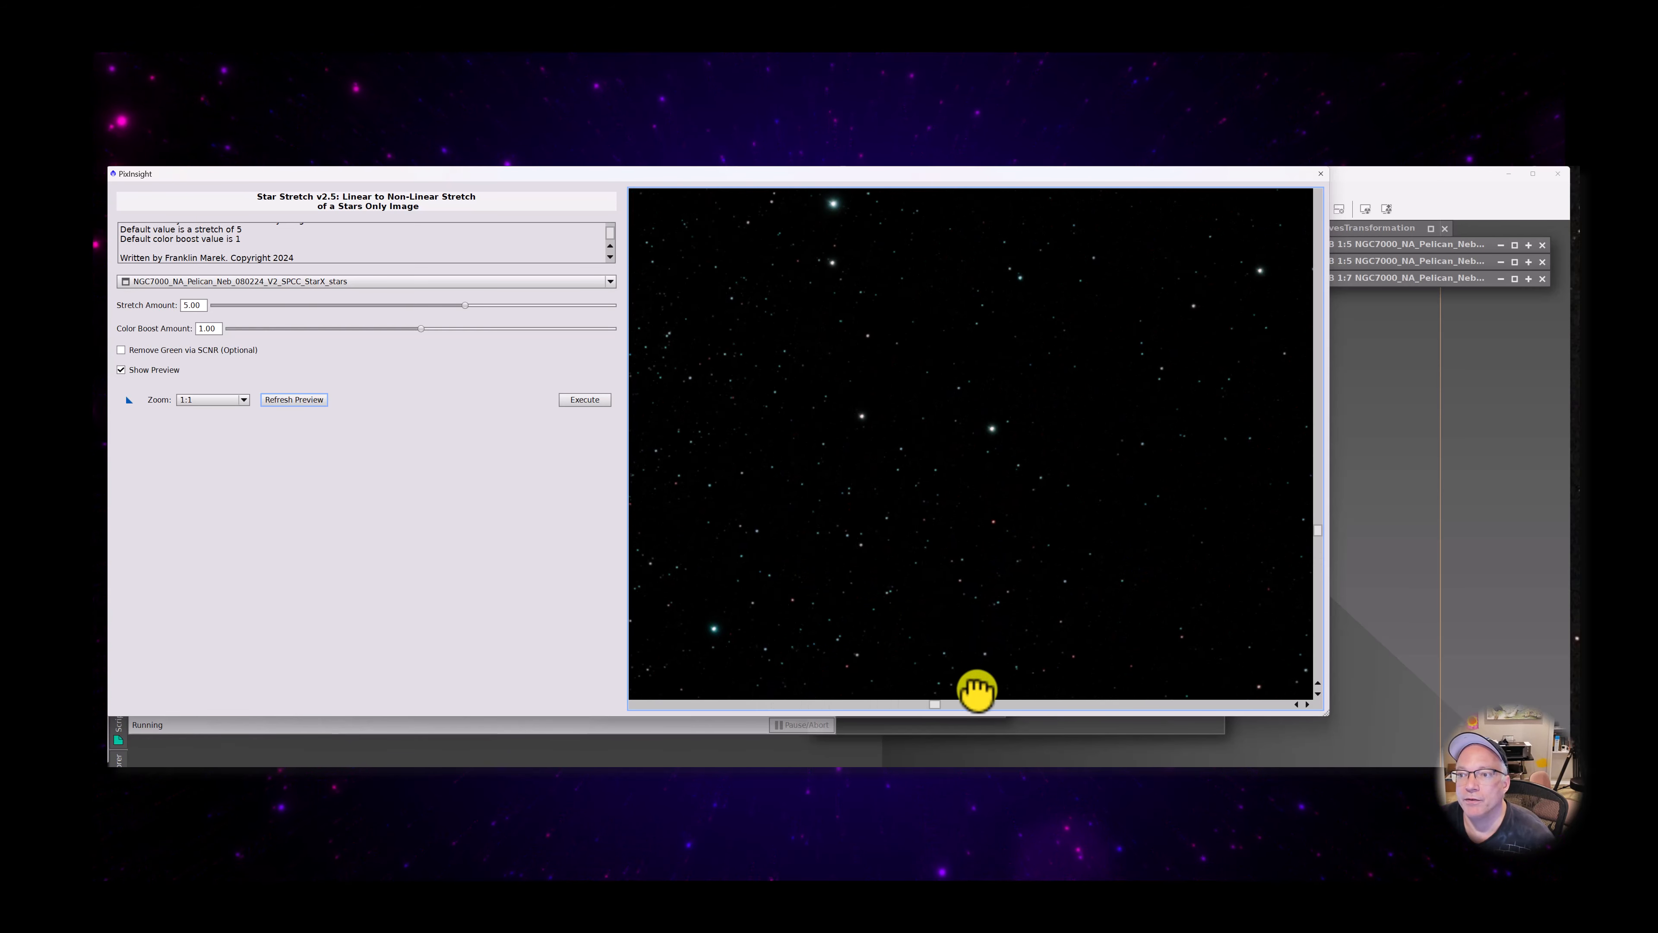
left_click(123, 348)
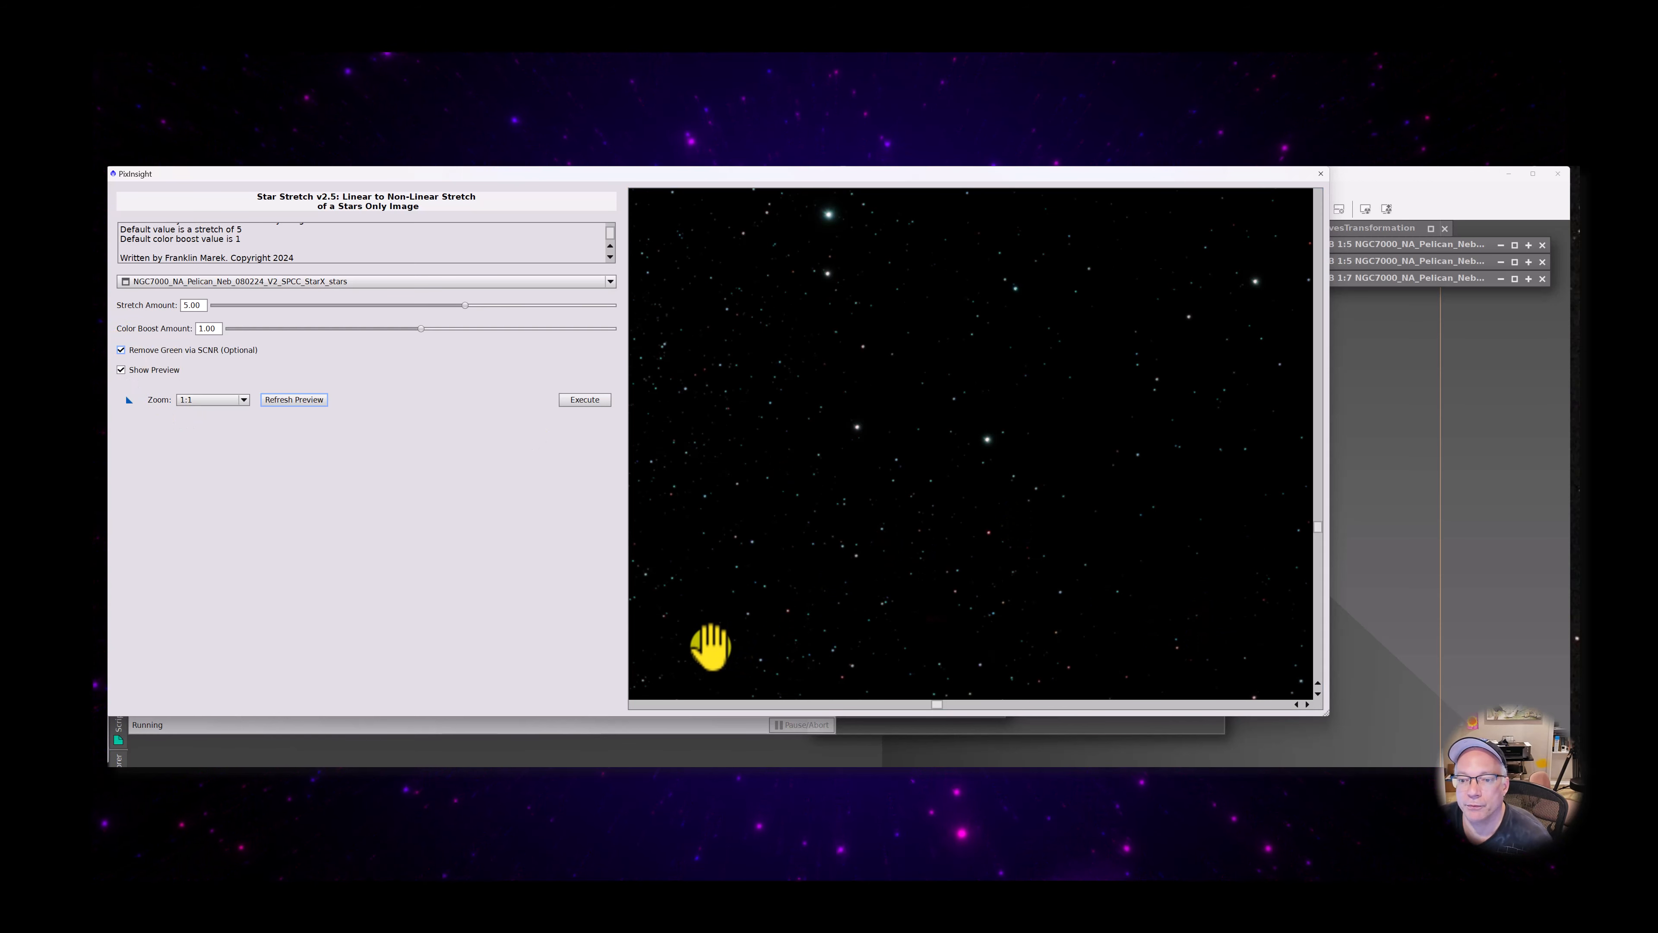
left_click_drag(669, 649, 855, 491)
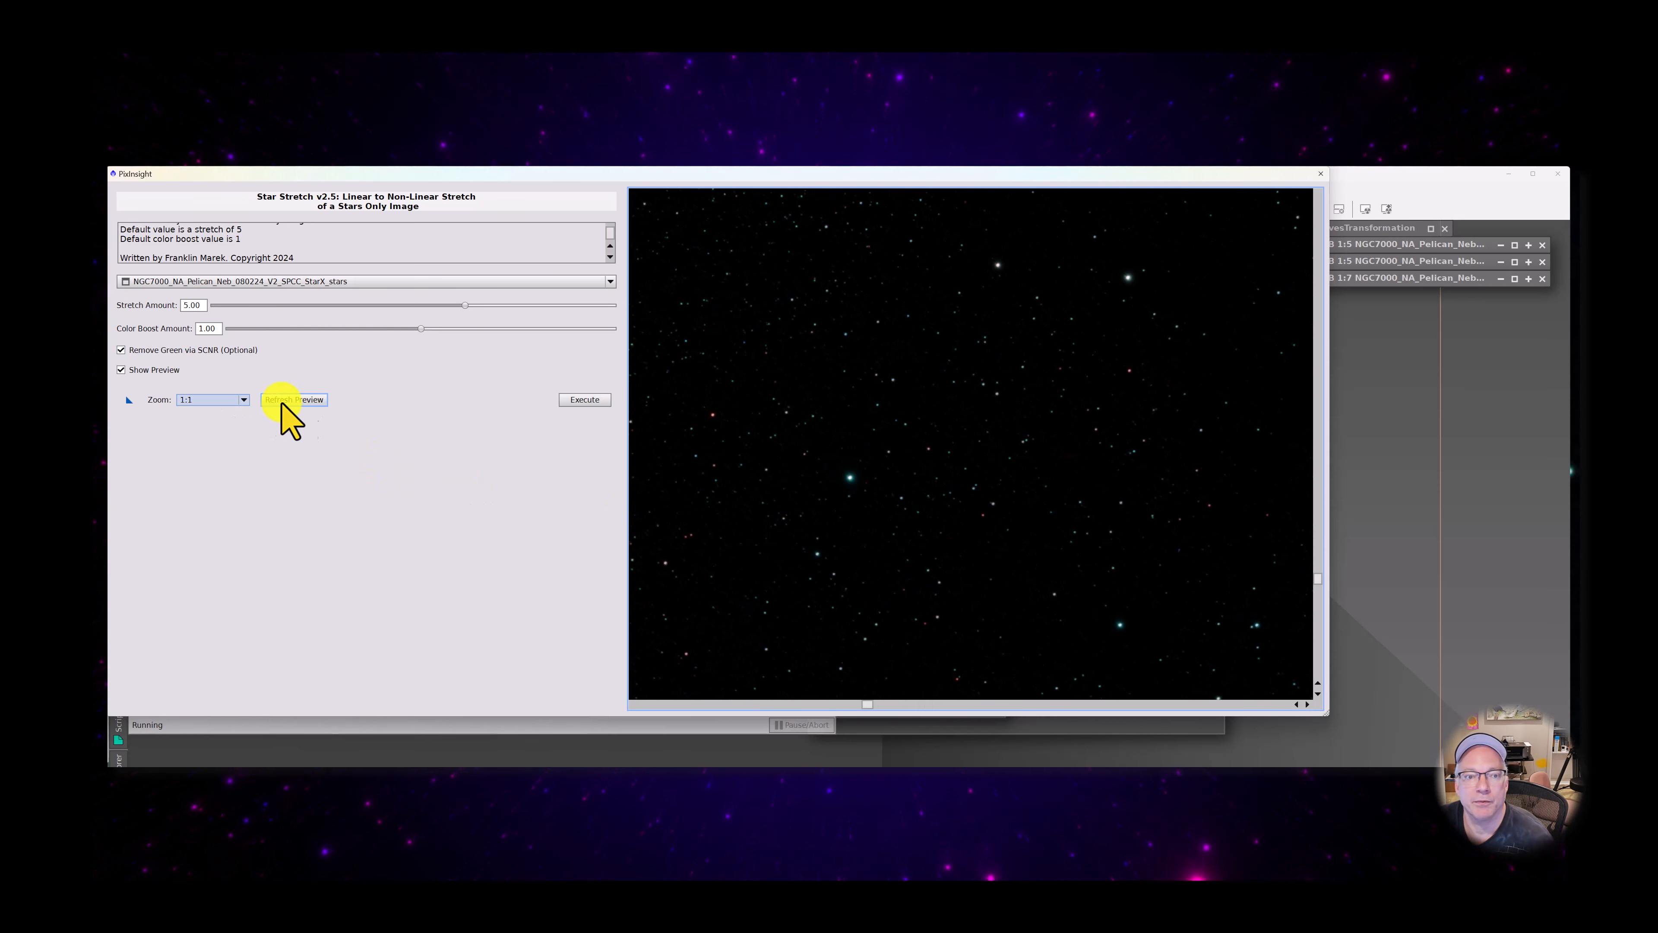
left_click(313, 399)
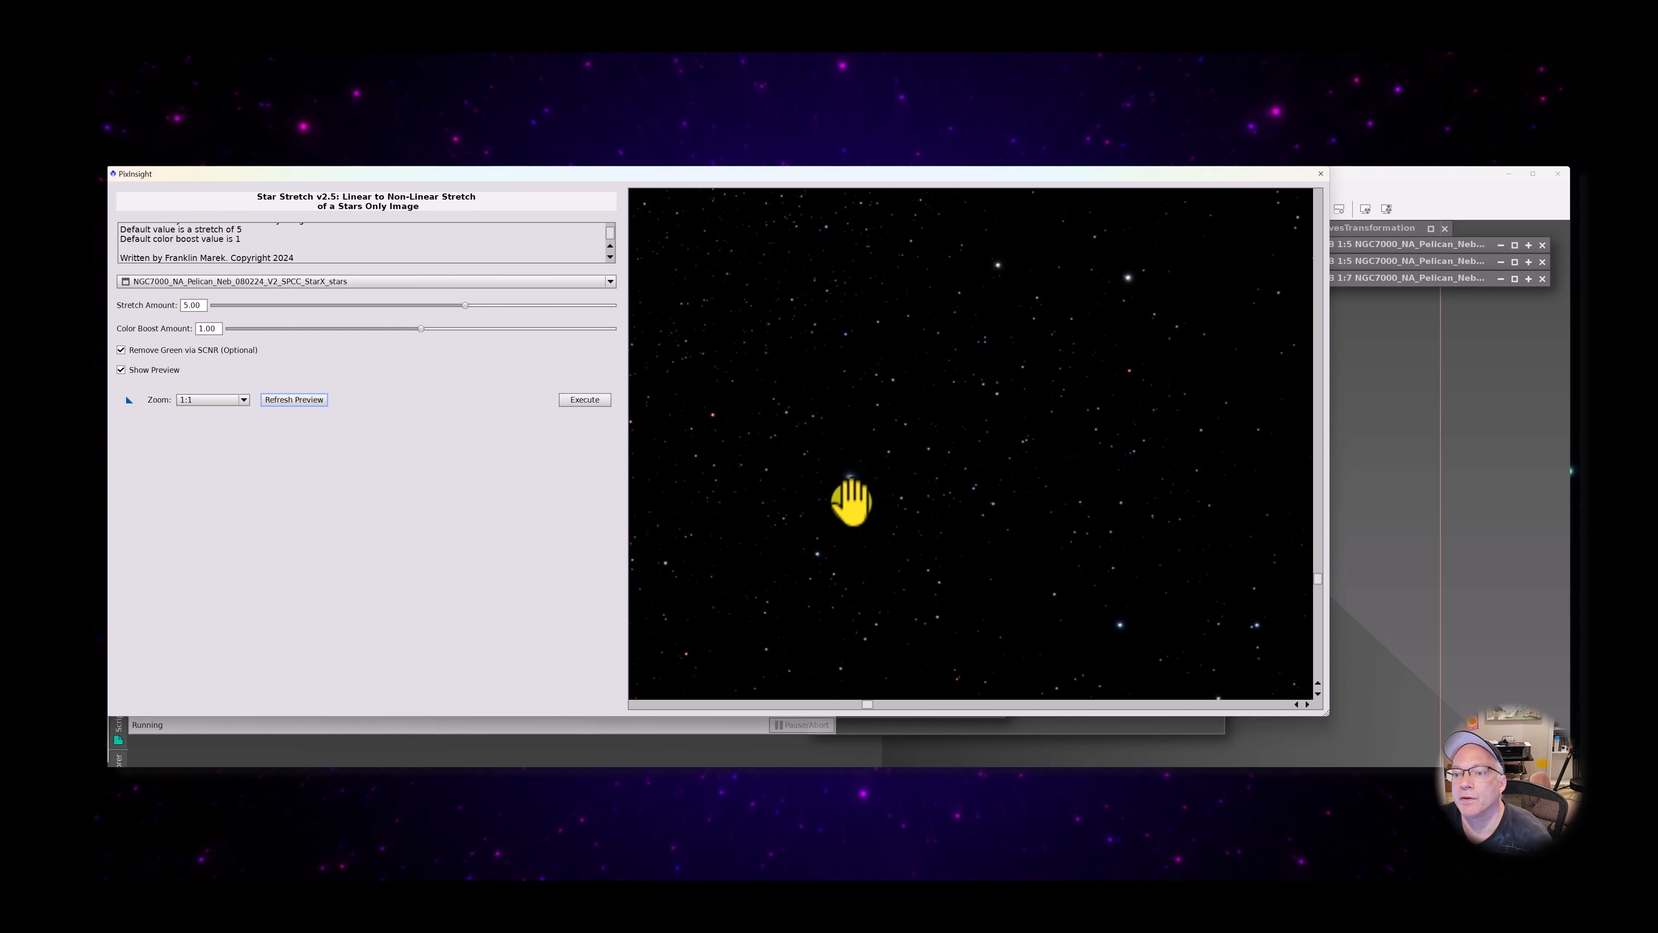
Examine the colours of the green-corrected stars across the whole Star Stretch preview
left_click_drag(851, 502, 878, 521)
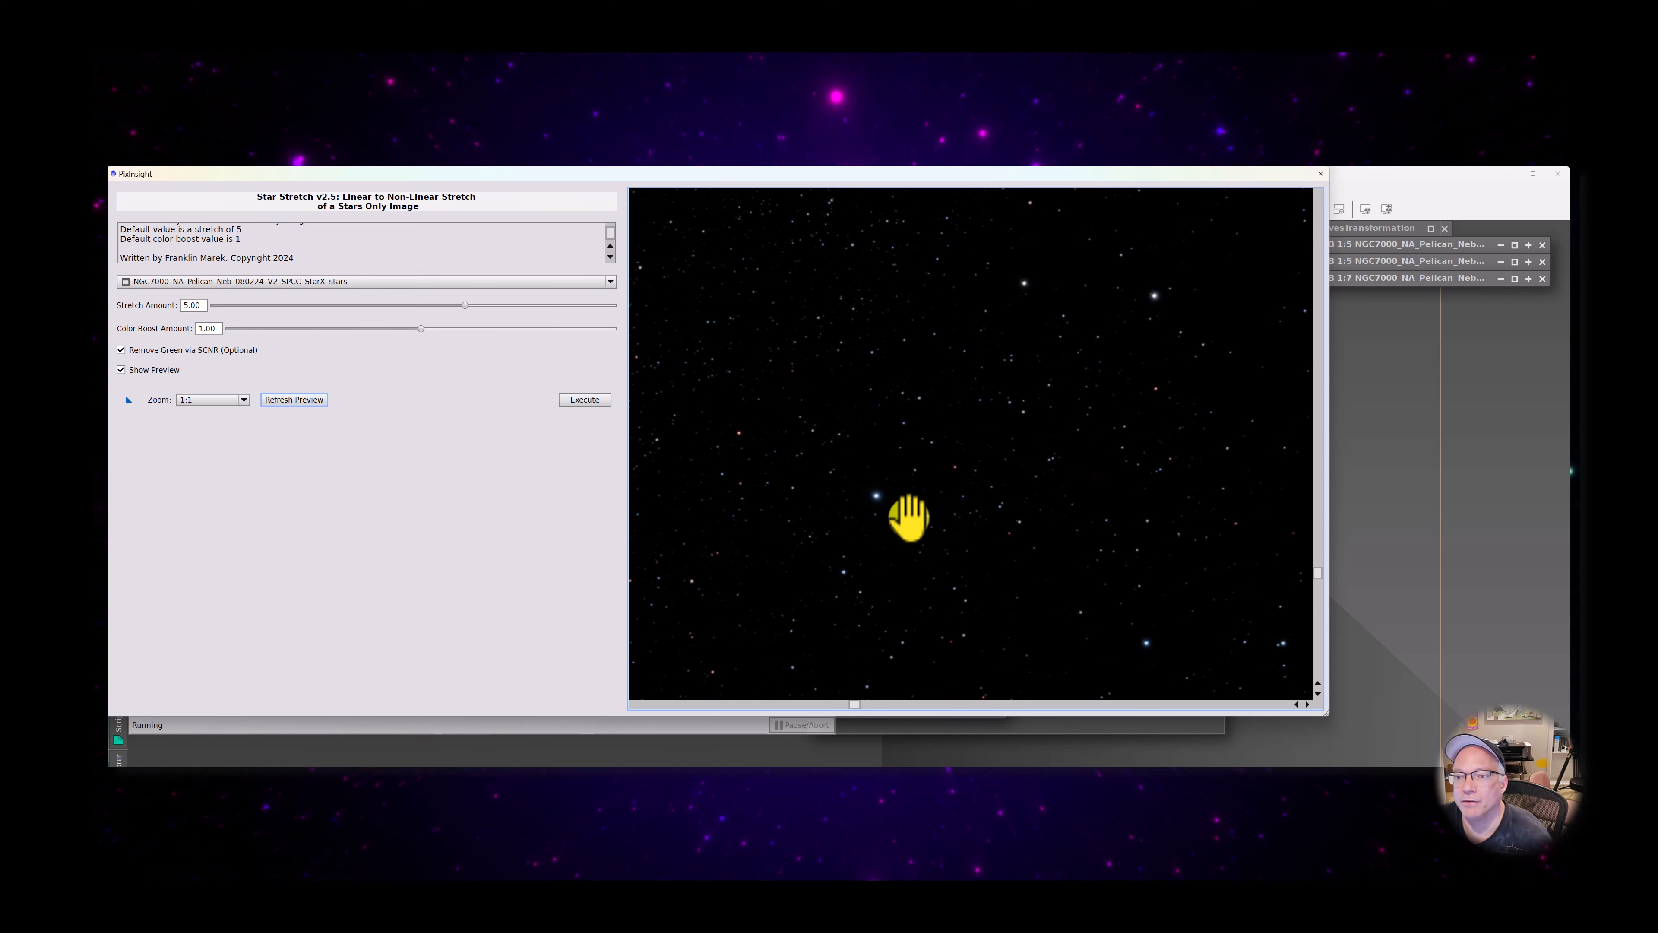
left_click_drag(1103, 389, 781, 759)
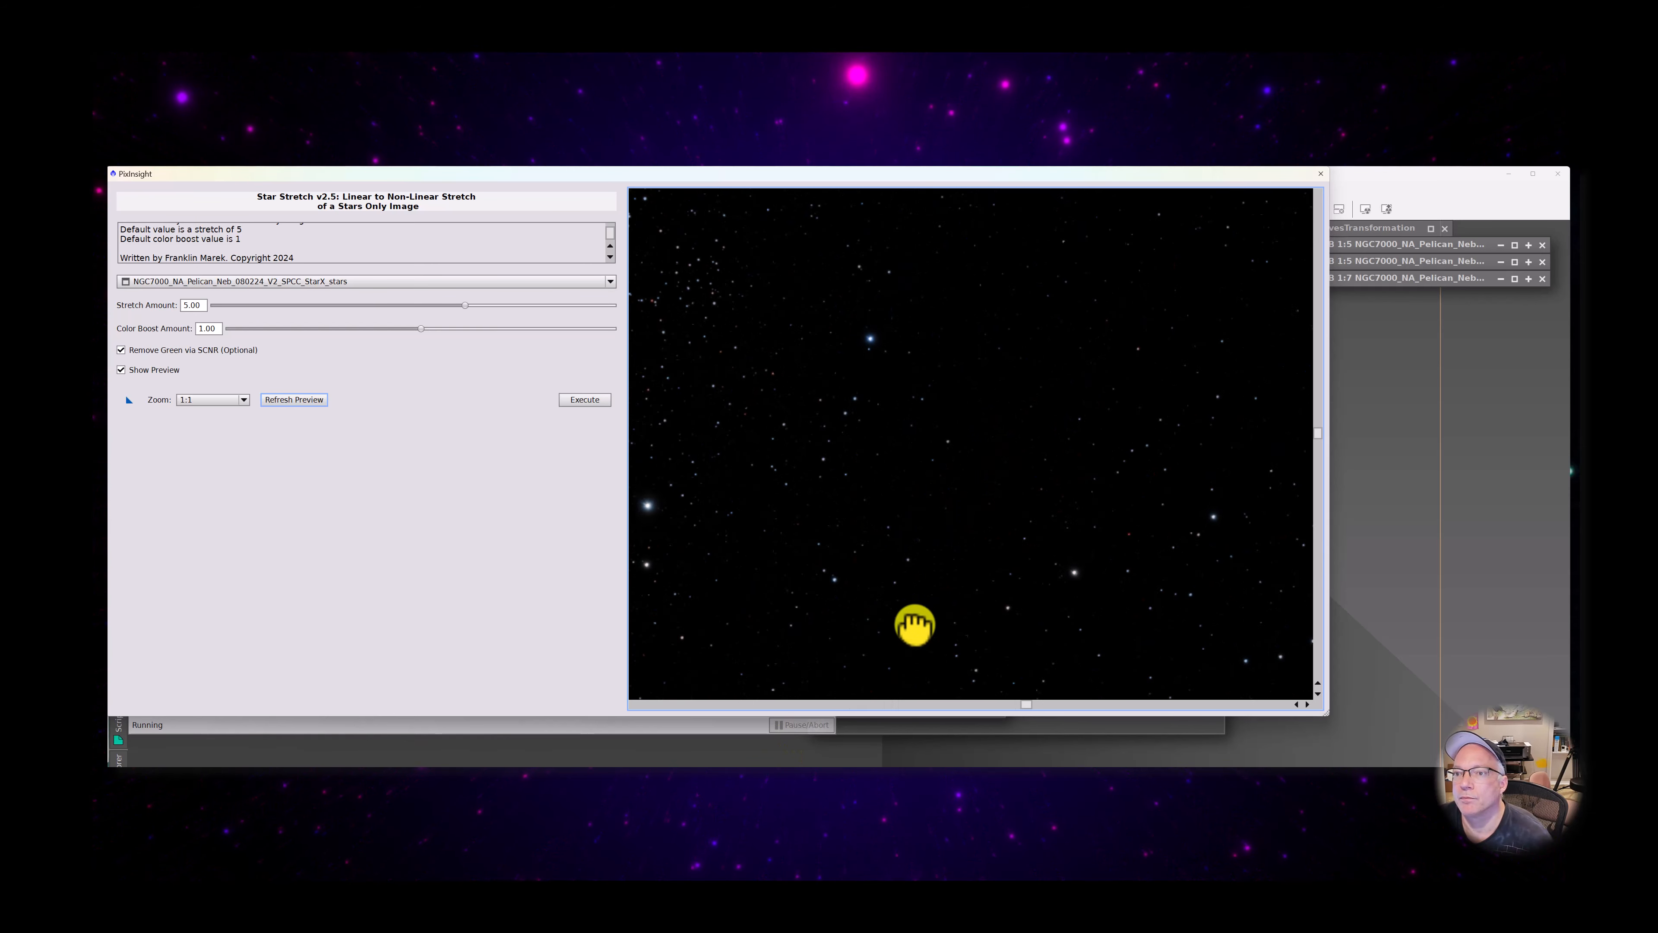
left_click_drag(1000, 476, 955, 600)
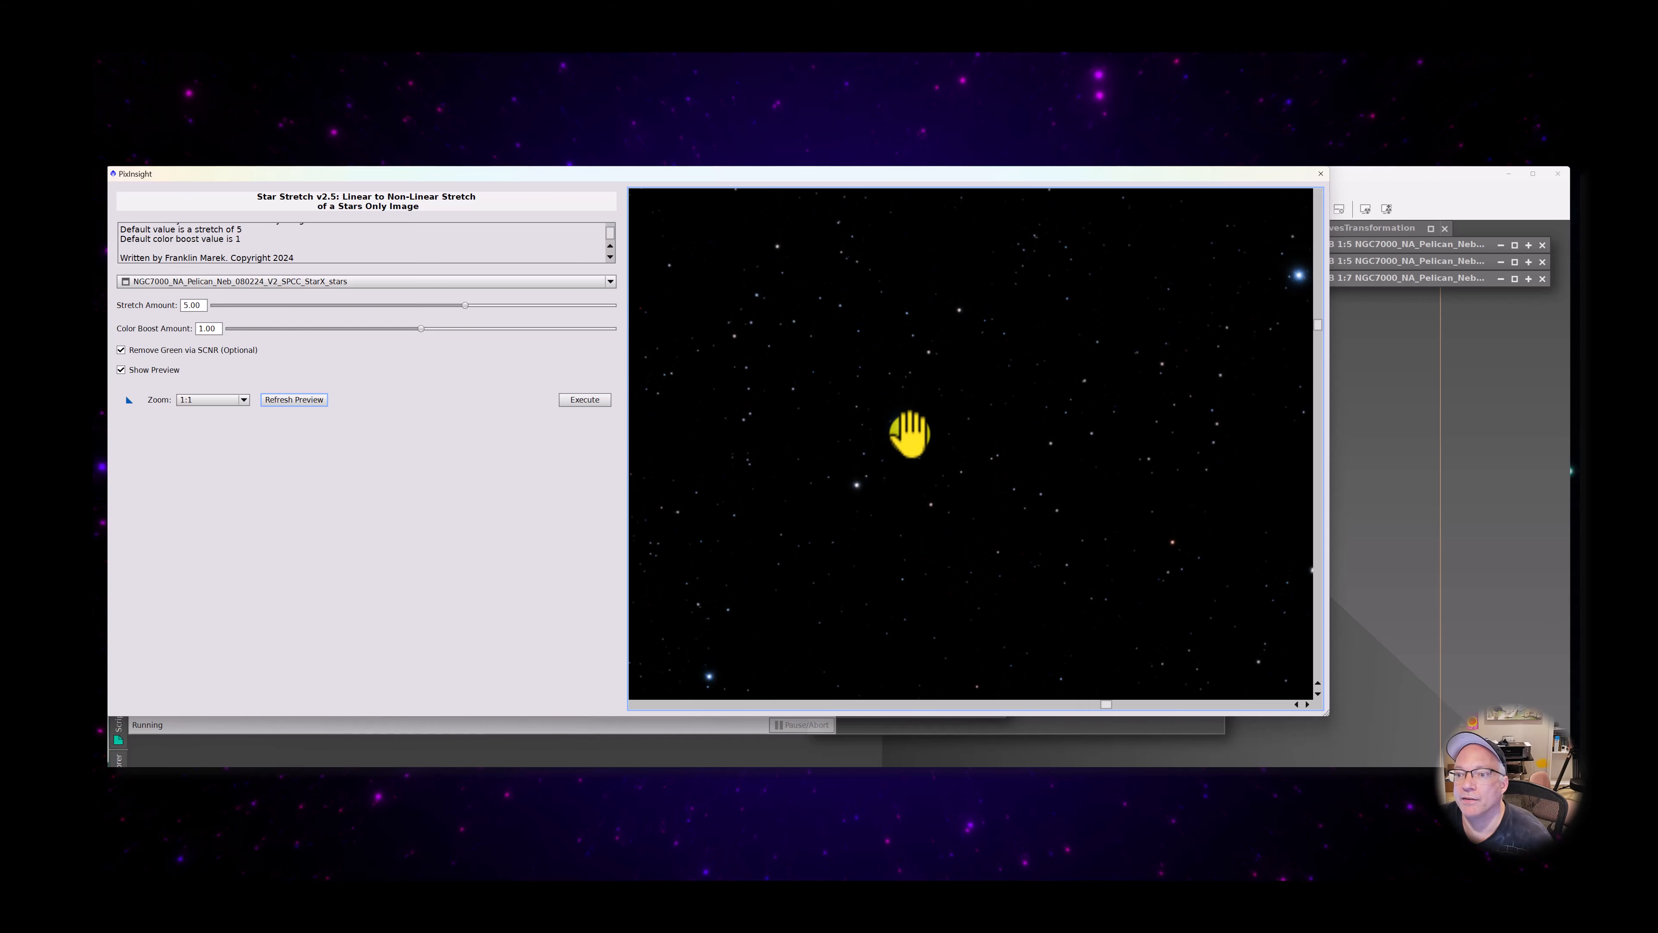
left_click_drag(907, 433, 722, 652)
left_click_drag(1097, 458, 985, 459)
left_click_drag(962, 563, 1004, 459)
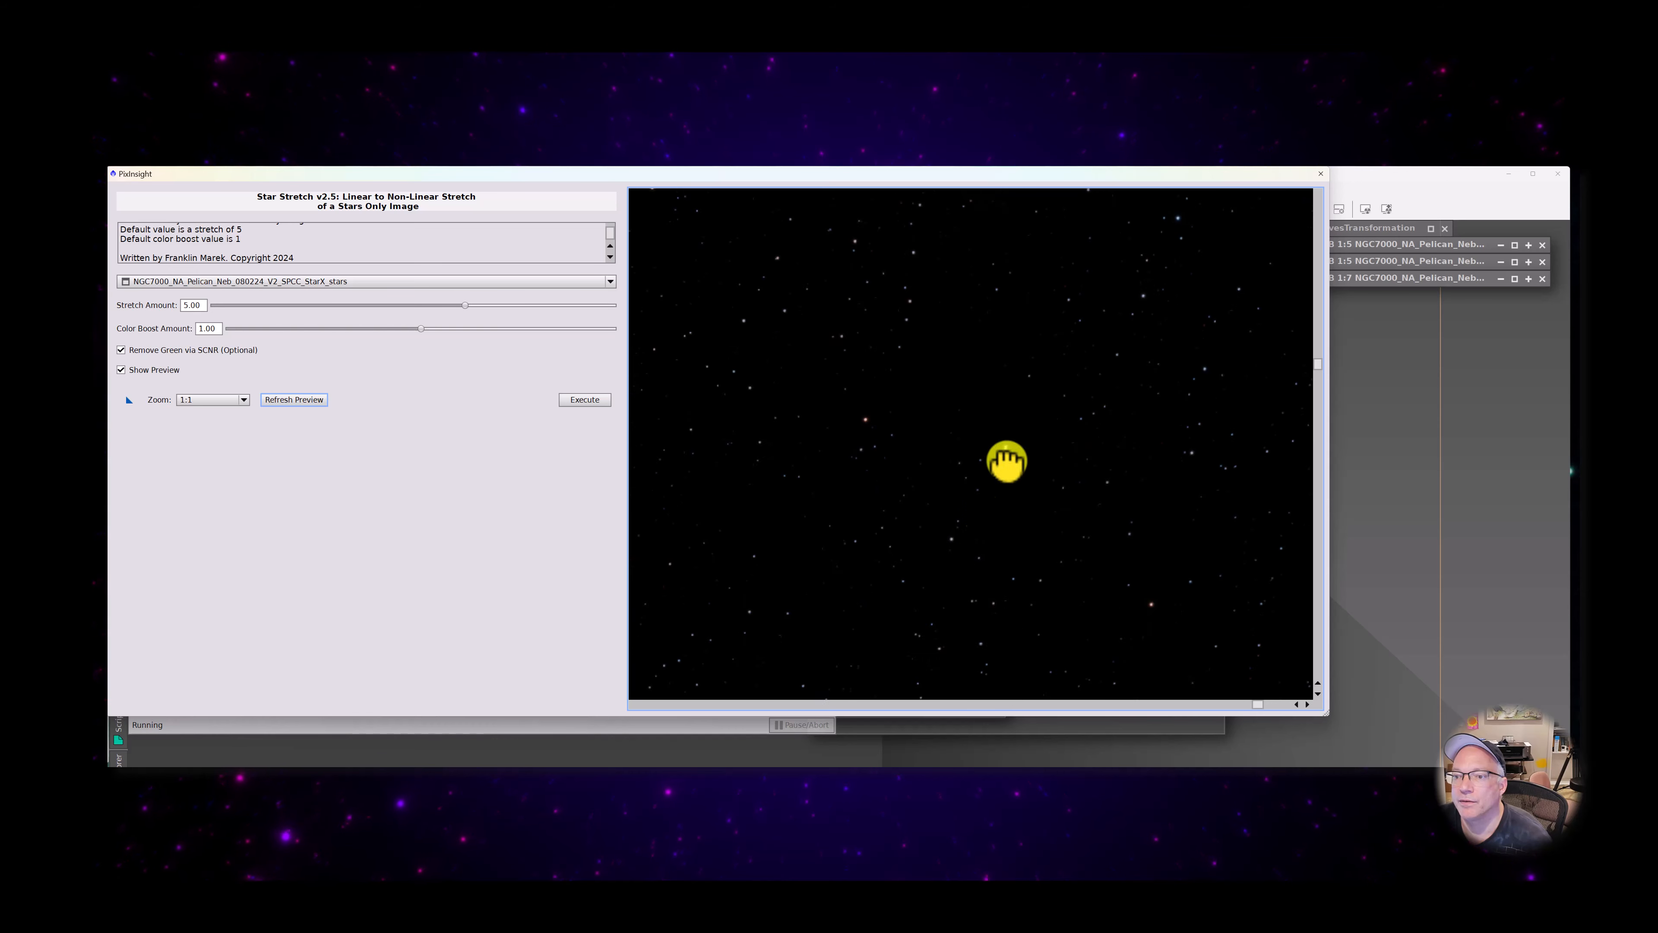
left_click_drag(1010, 578, 1104, 455)
left_click_drag(966, 652, 1106, 386)
left_click_drag(964, 624, 1159, 688)
left_click_drag(936, 433, 896, 581)
left_click_drag(899, 474, 888, 567)
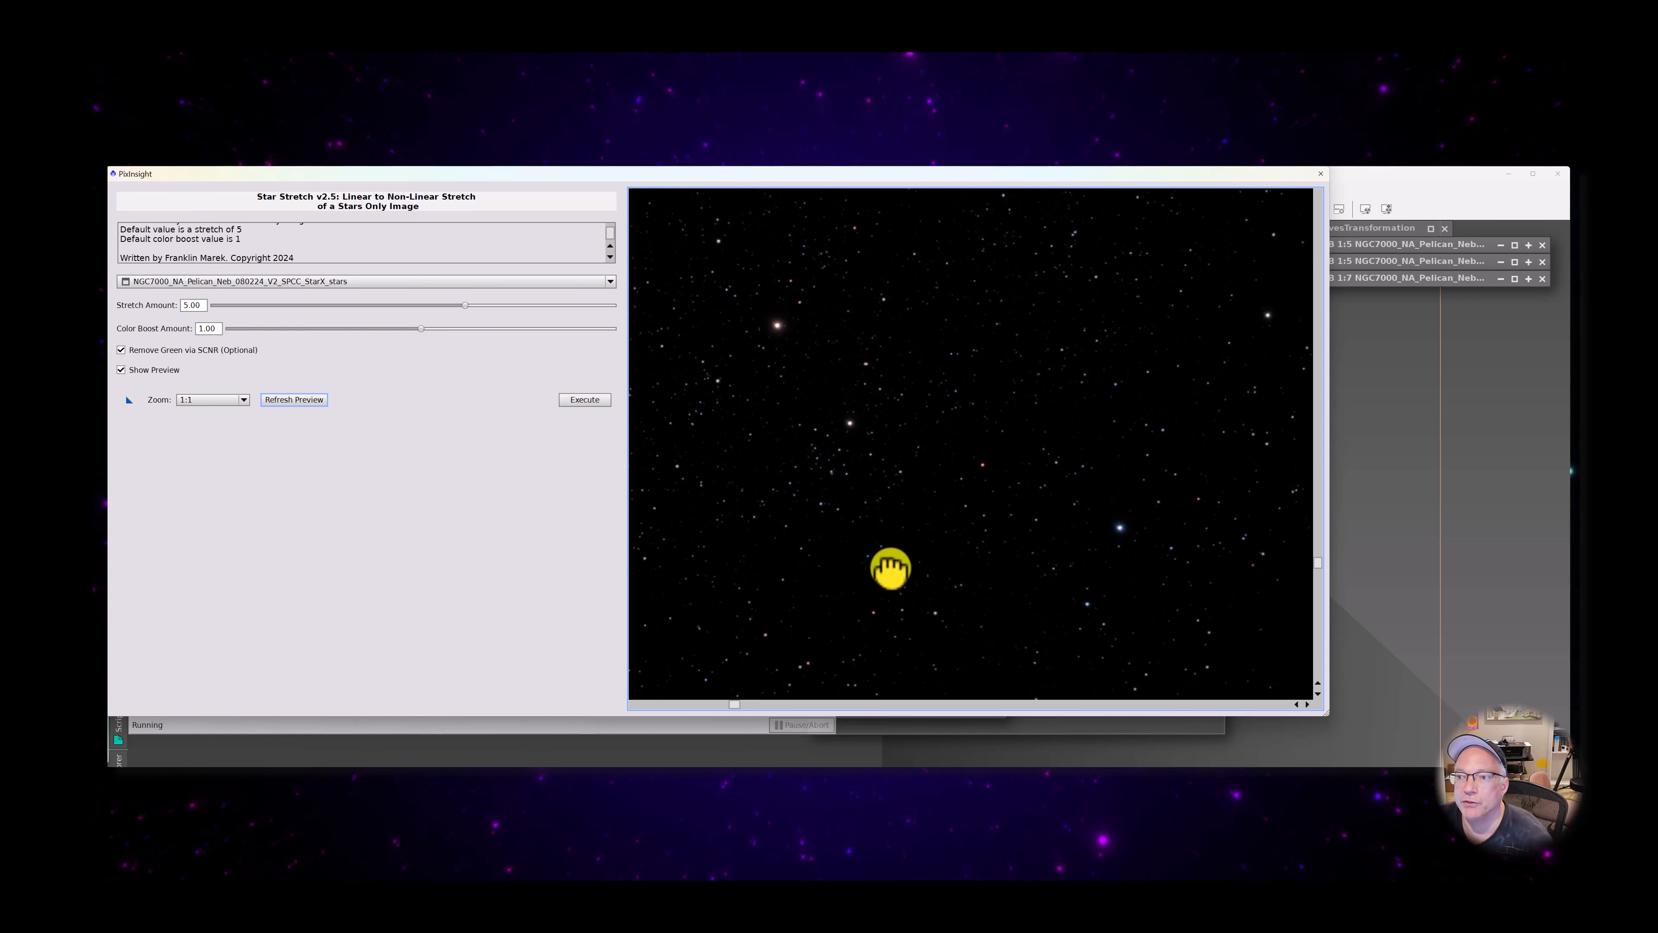
left_click_drag(842, 467, 881, 670)
left_click_drag(769, 356, 758, 555)
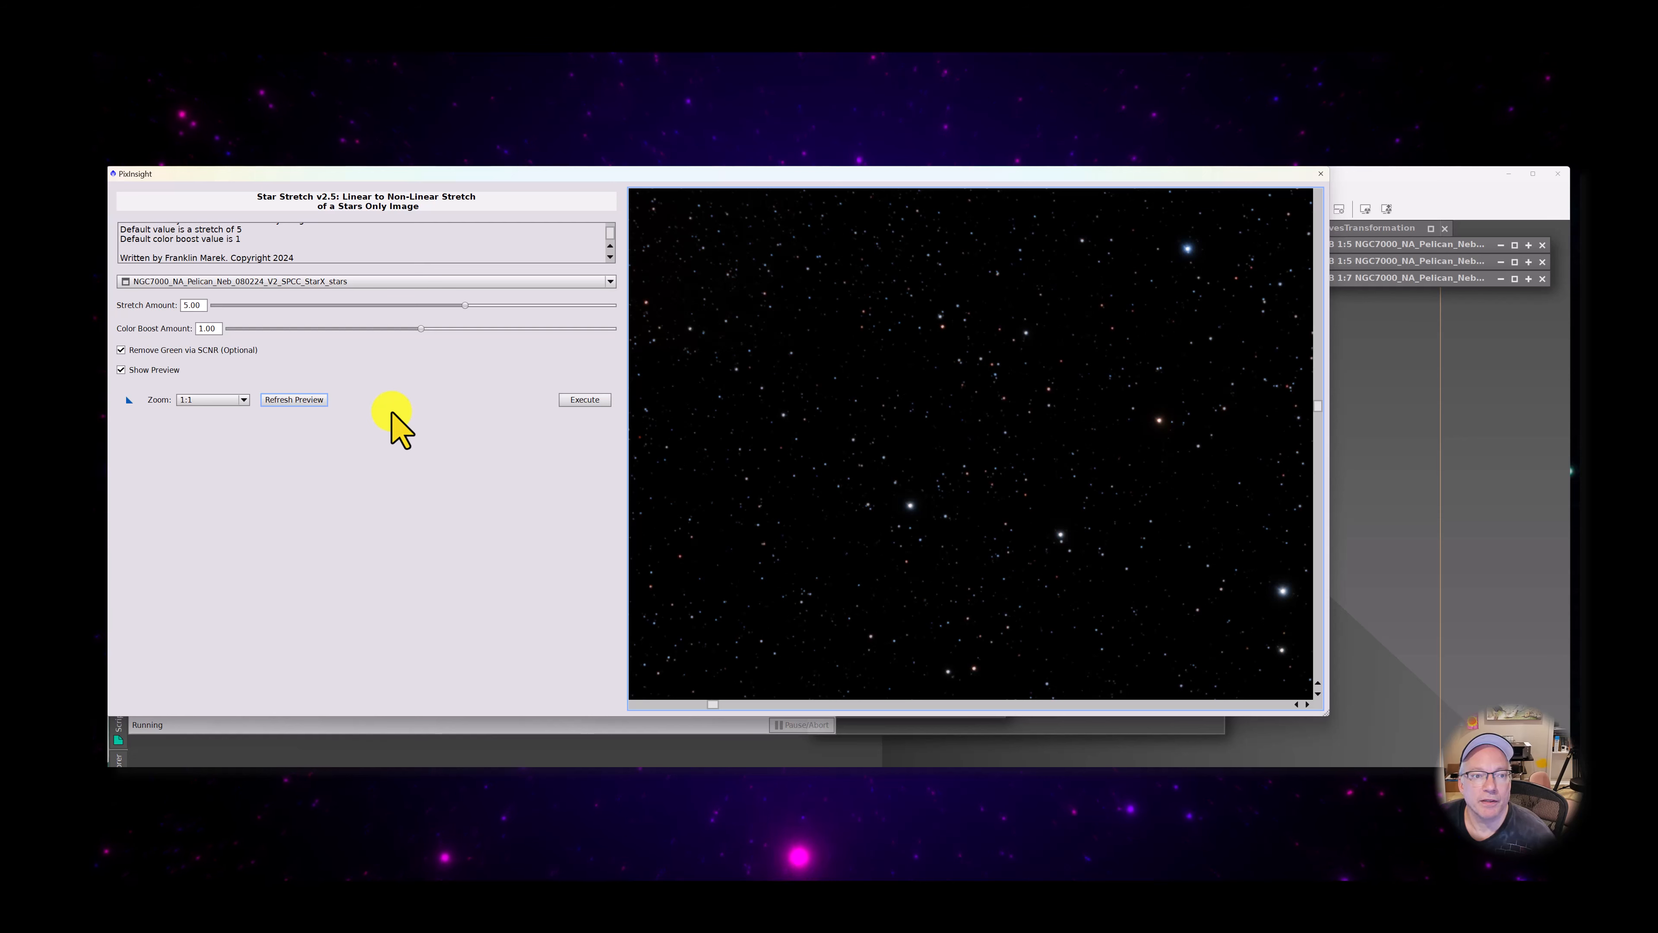
Apply the star stretch to StarX_stars and place the stars image side by side with the starless image
left_click(584, 399)
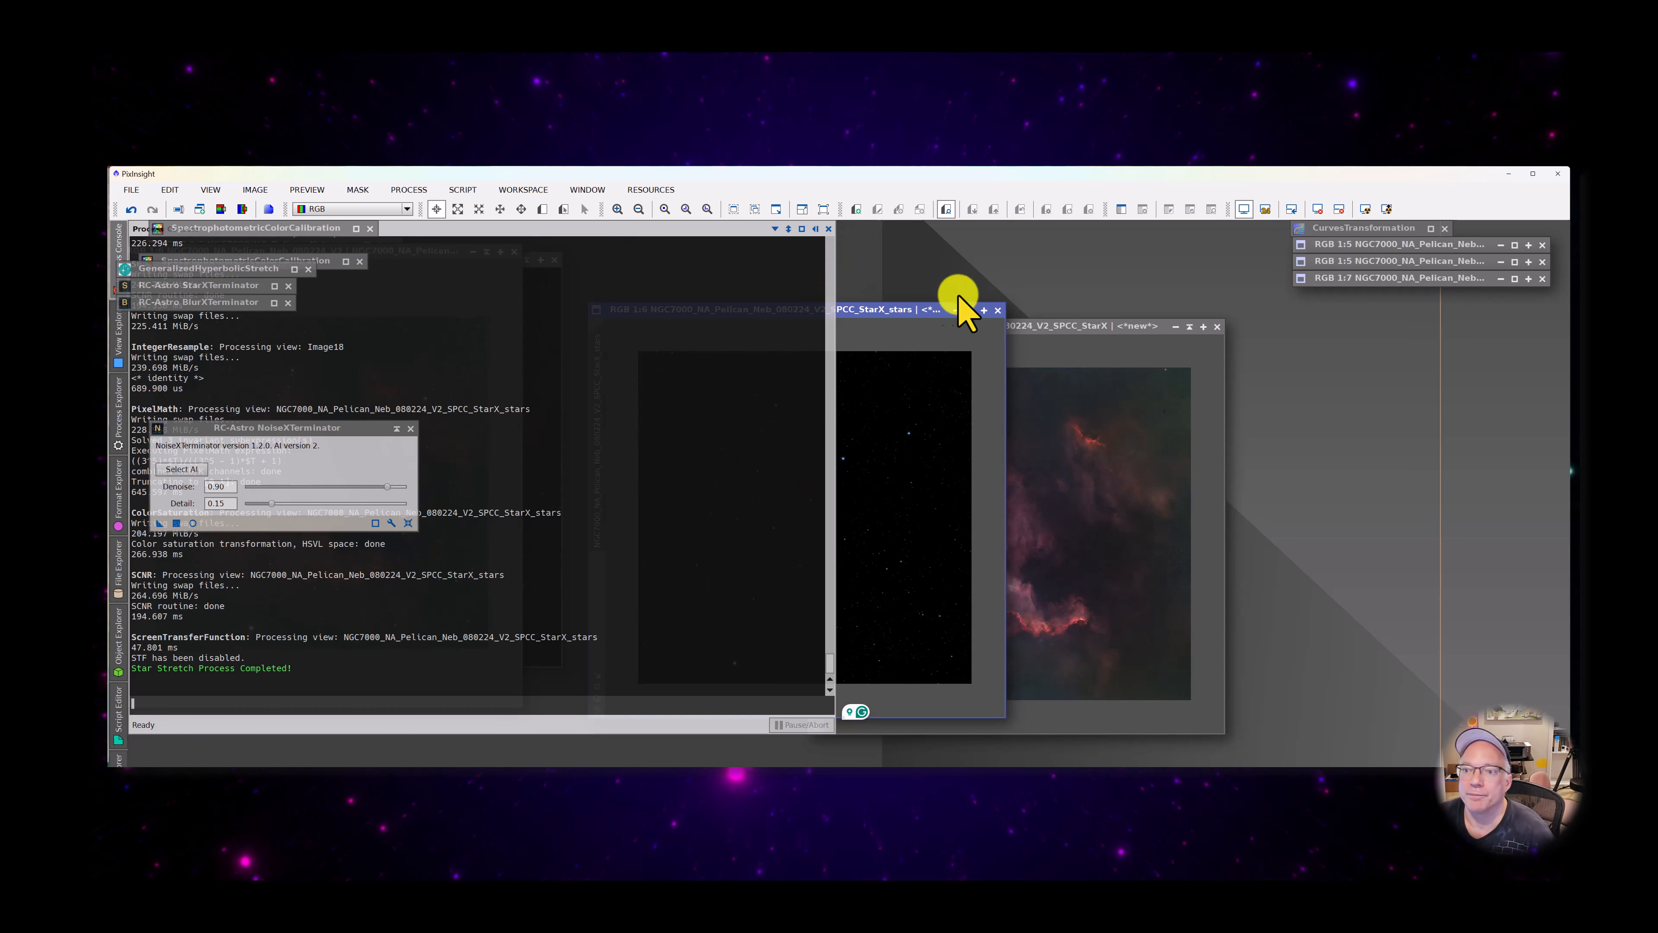
left_click(868, 311)
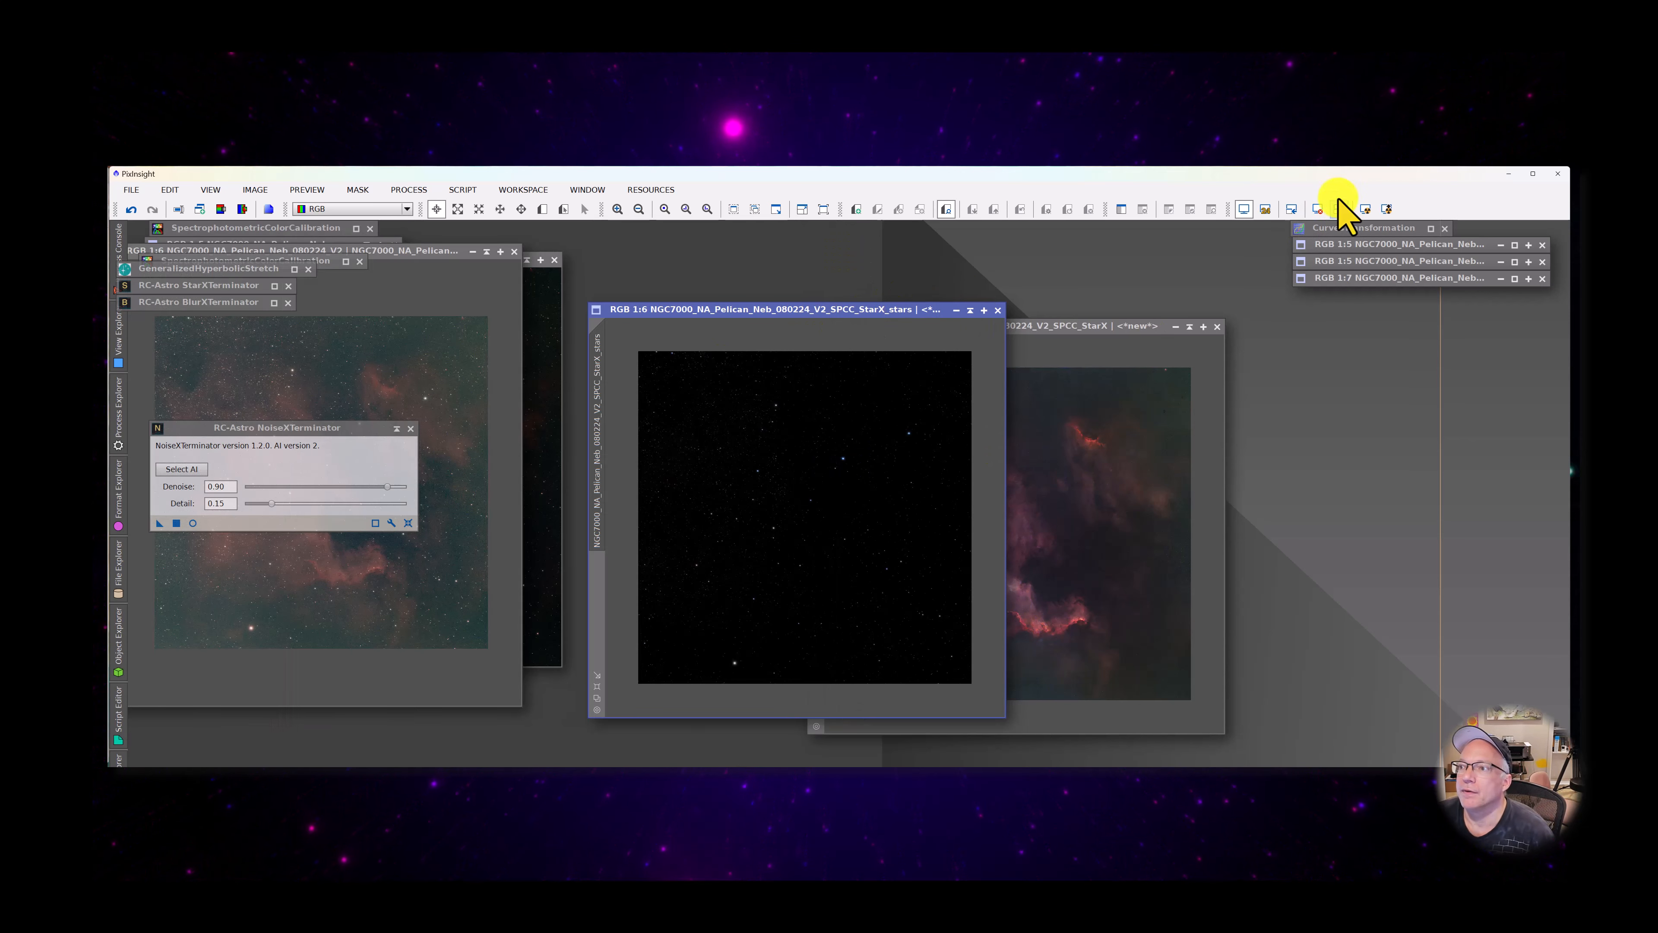
left_click_drag(1063, 328, 1213, 321)
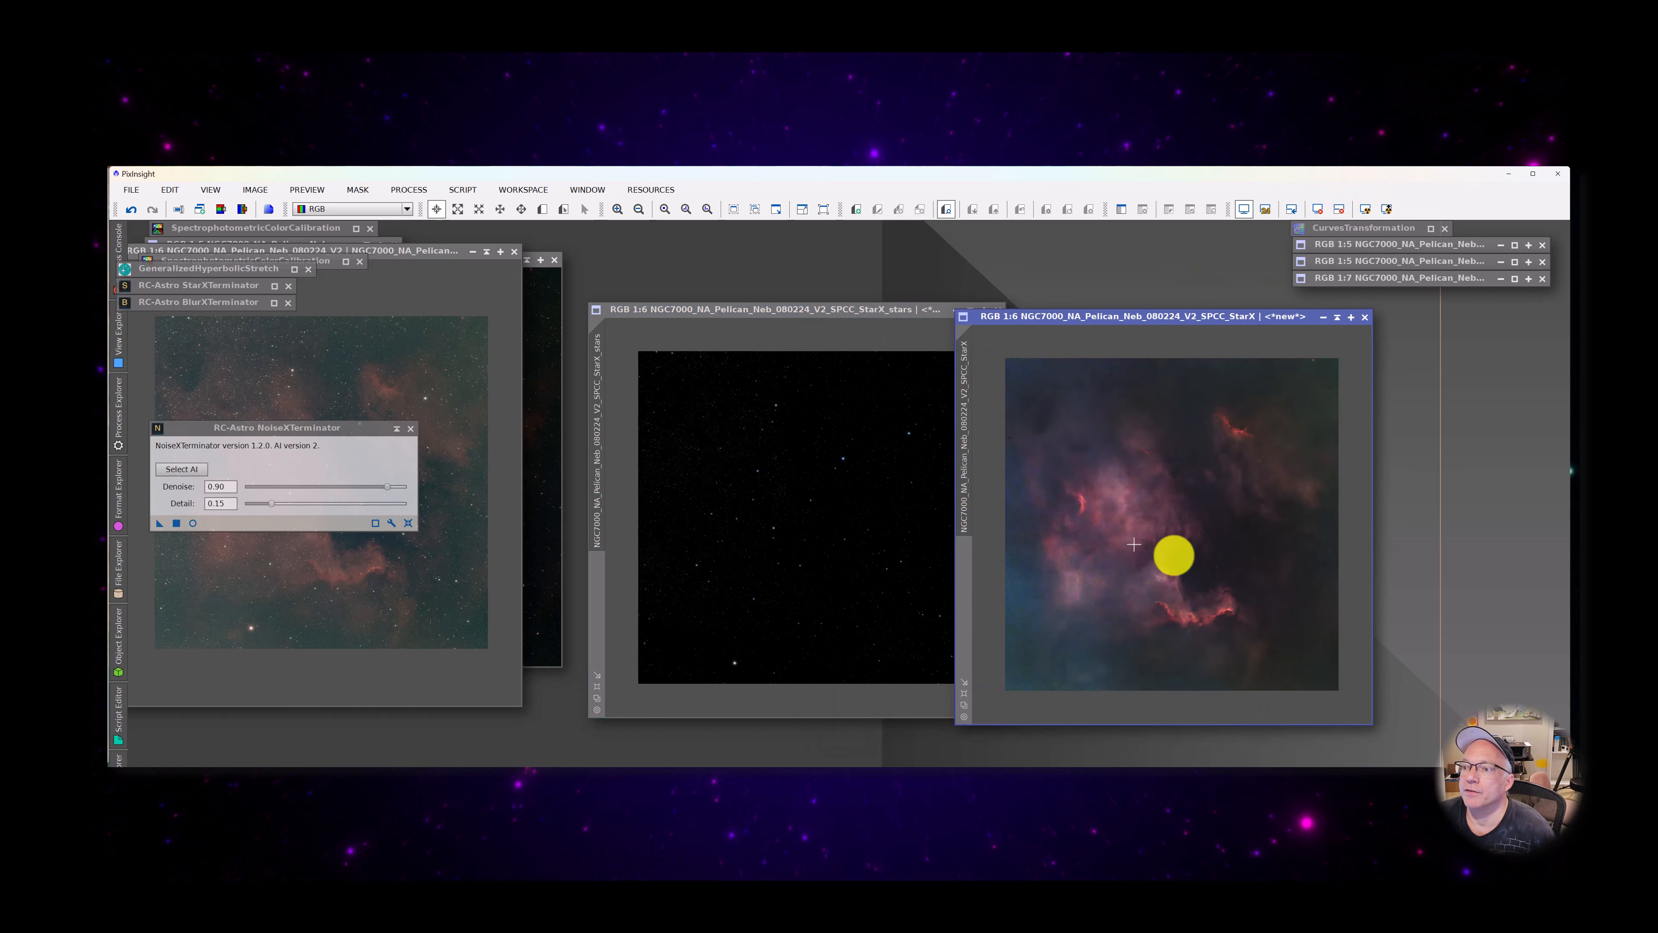
left_click_drag(809, 311, 763, 326)
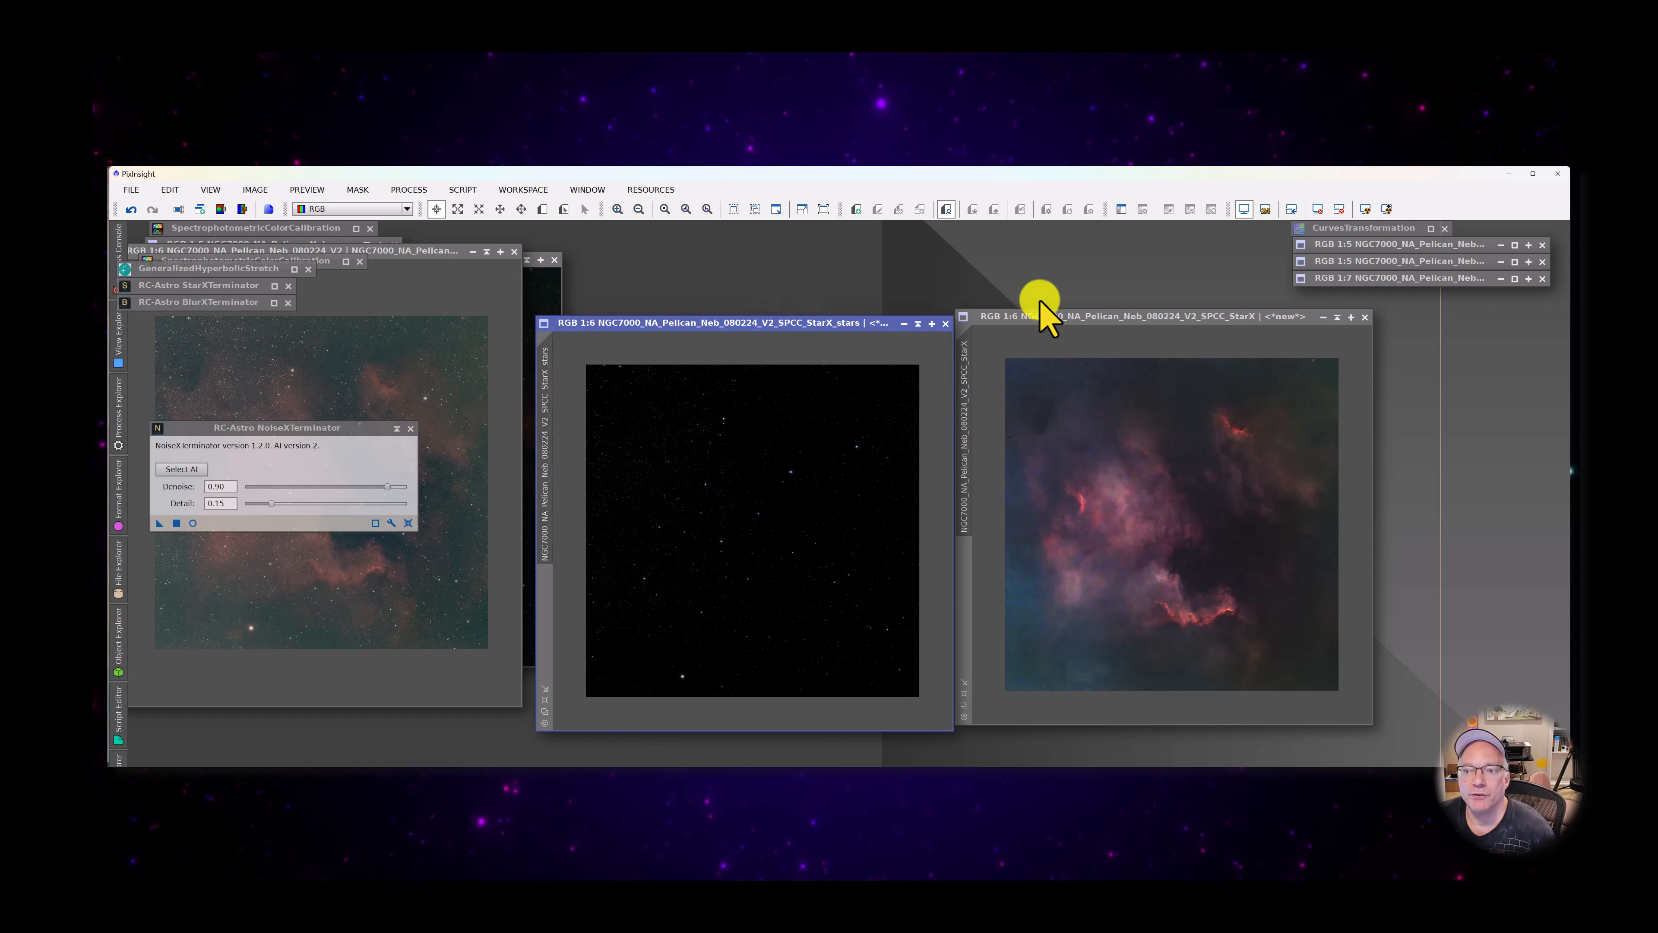
left_click_drag(1057, 318, 1066, 324)
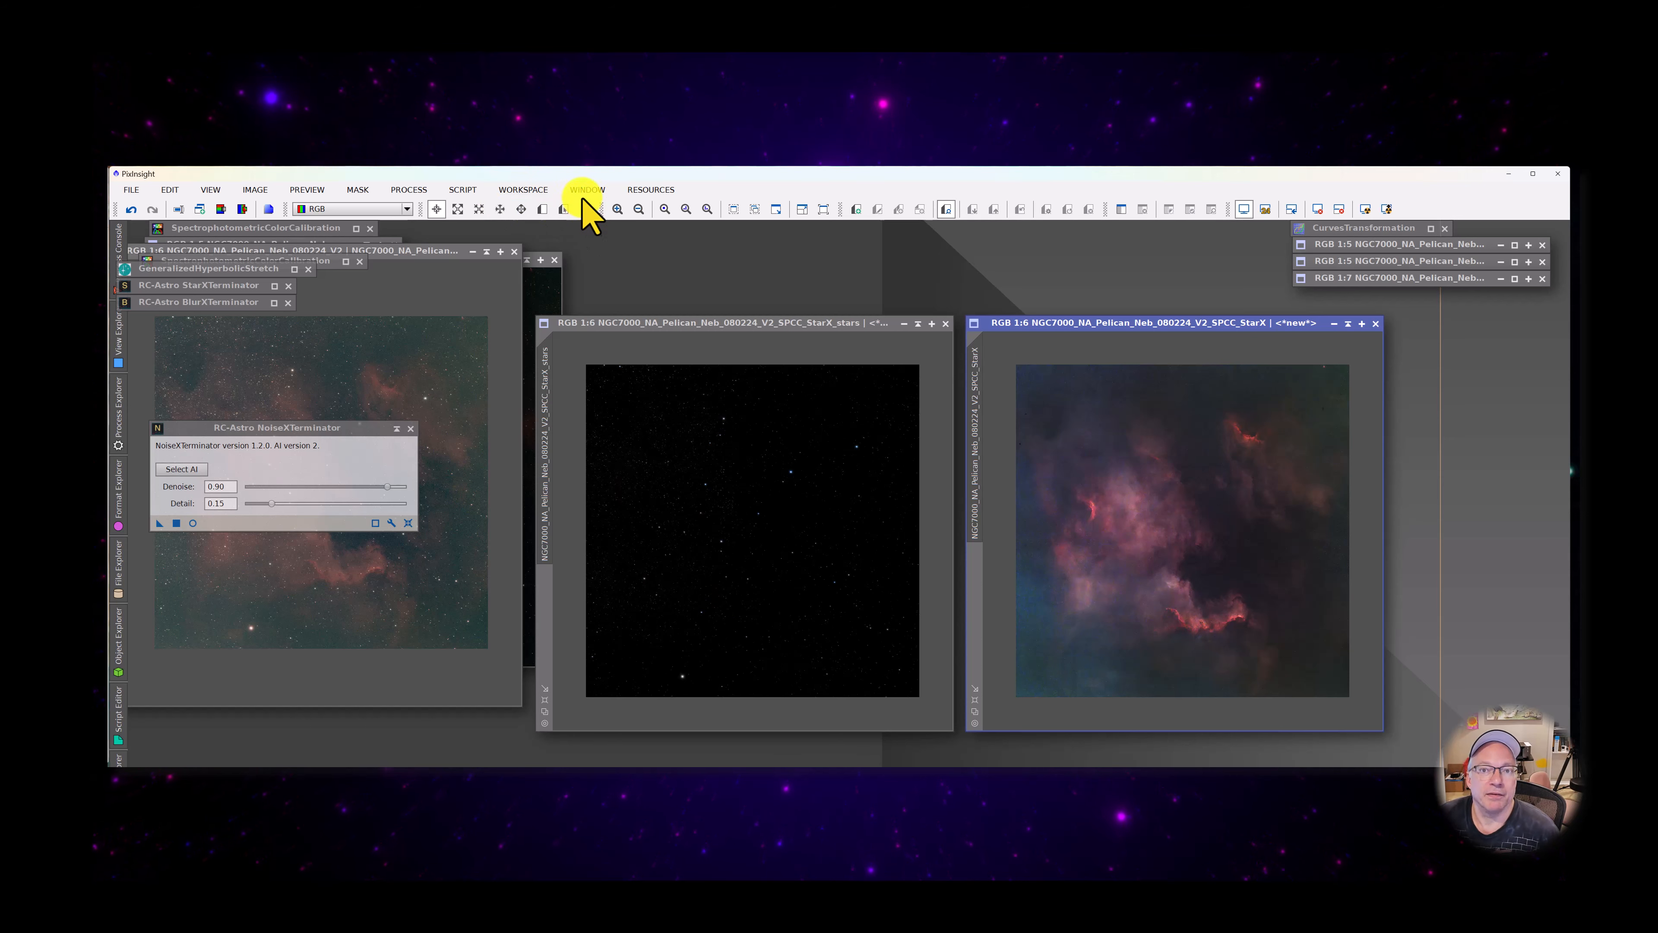
Launch the Toolbox CombineImages script with the starless image as Image #1 and choose the StarX_stars view as Image #2
left_click(463, 190)
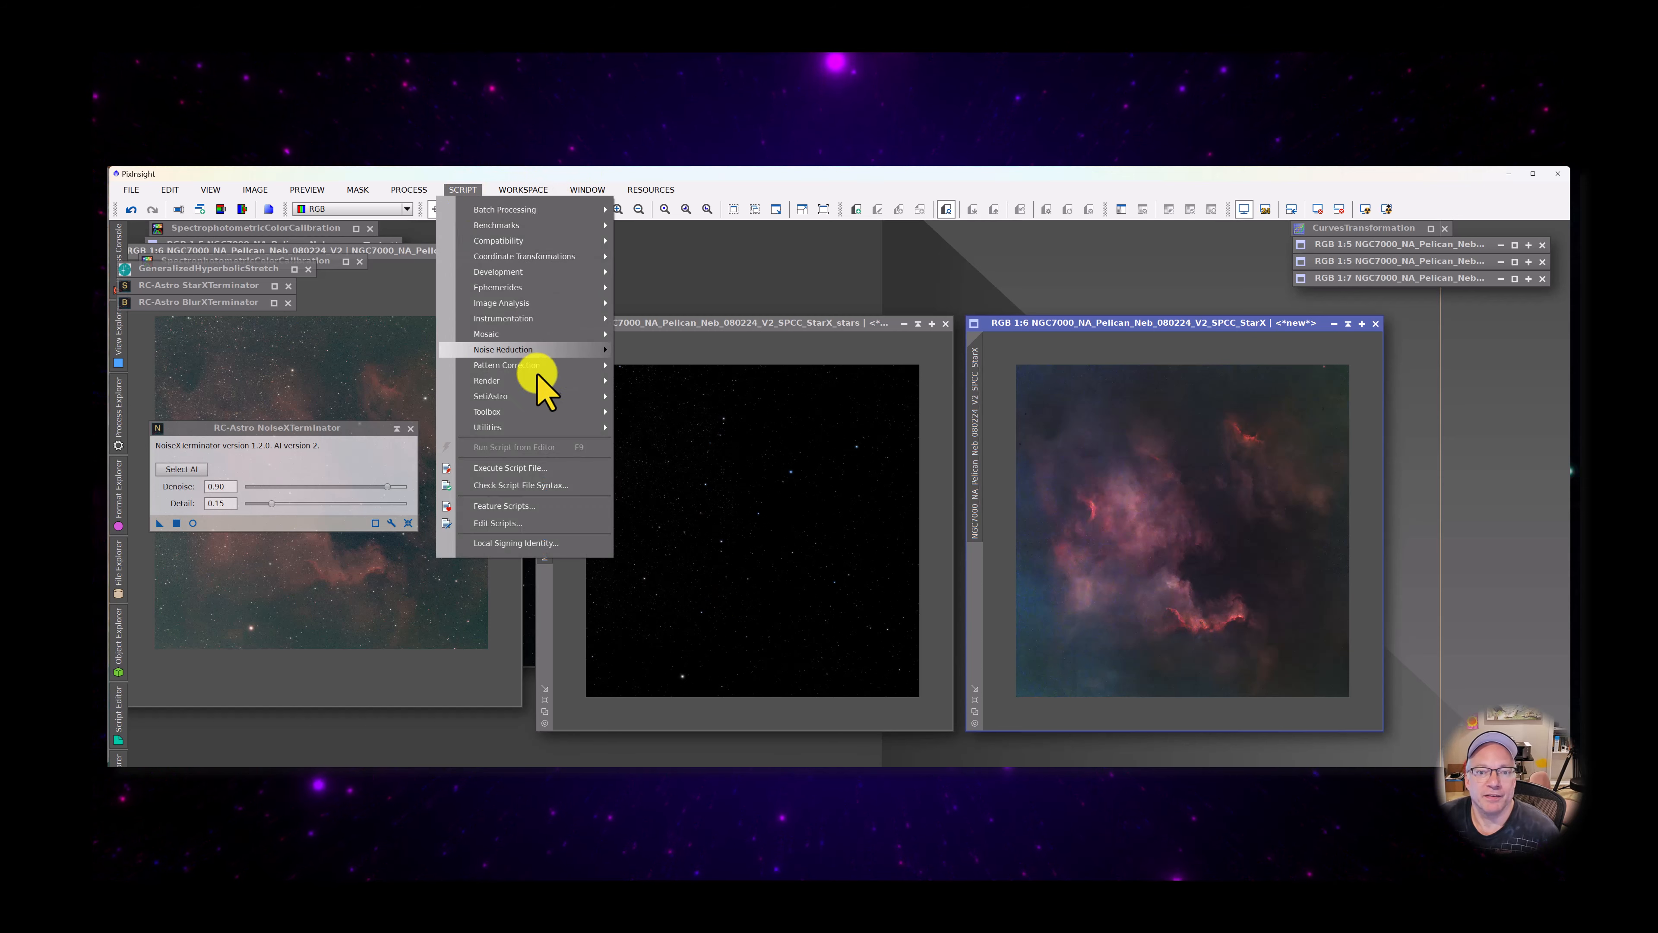
mouse_move(528, 396)
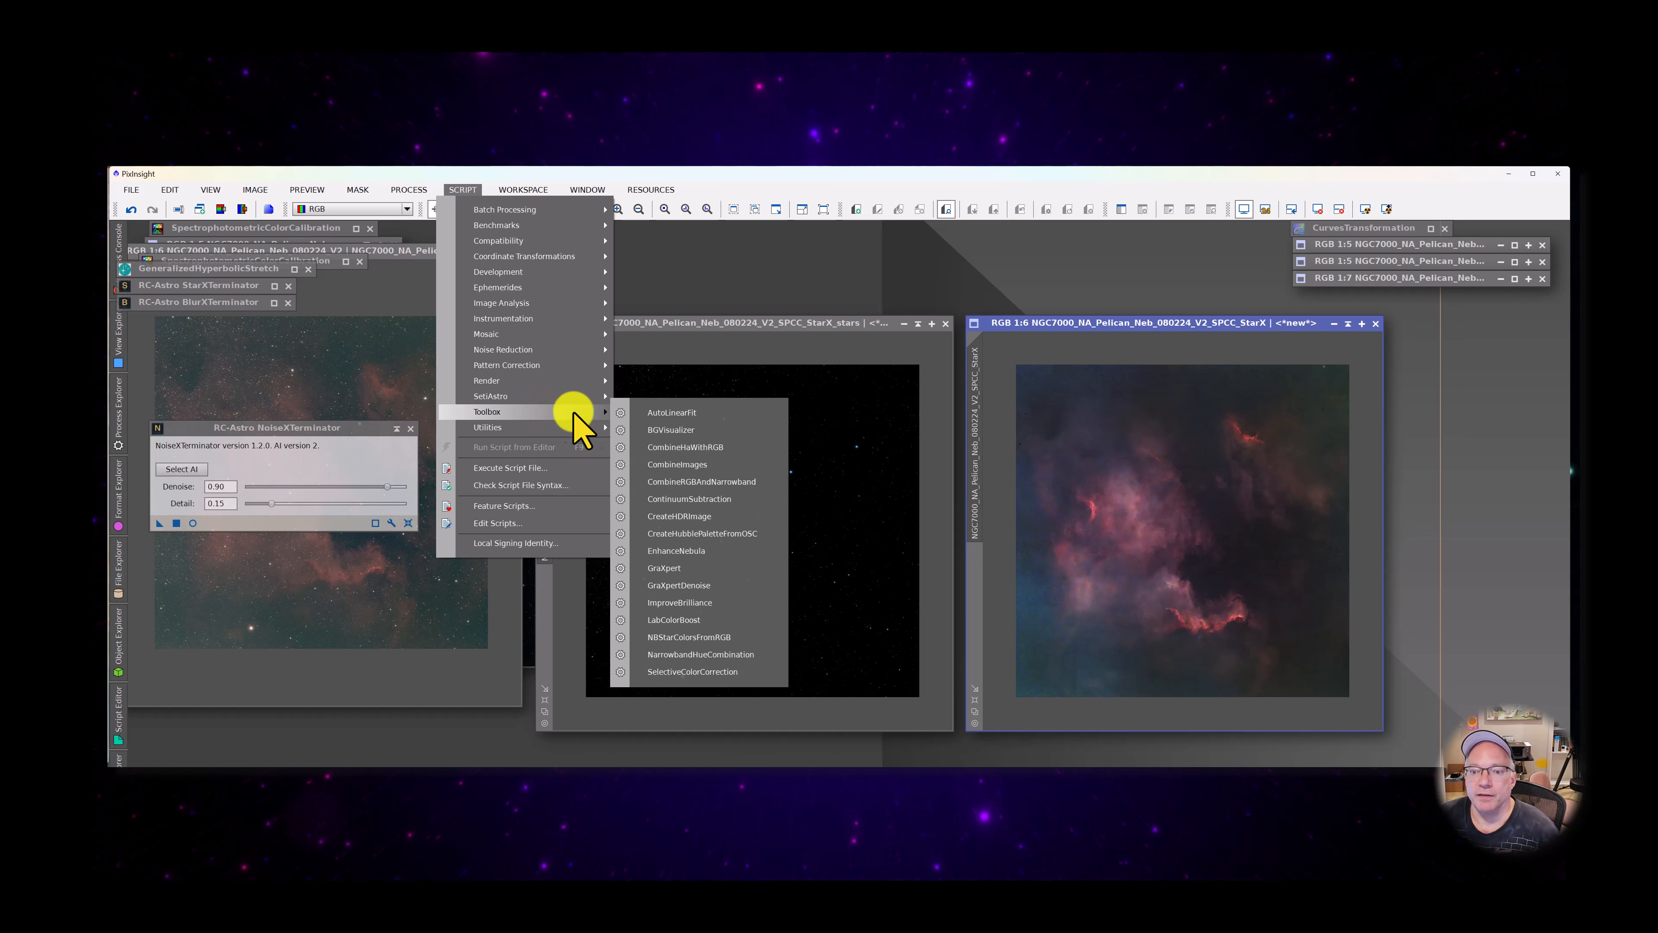
left_click(708, 465)
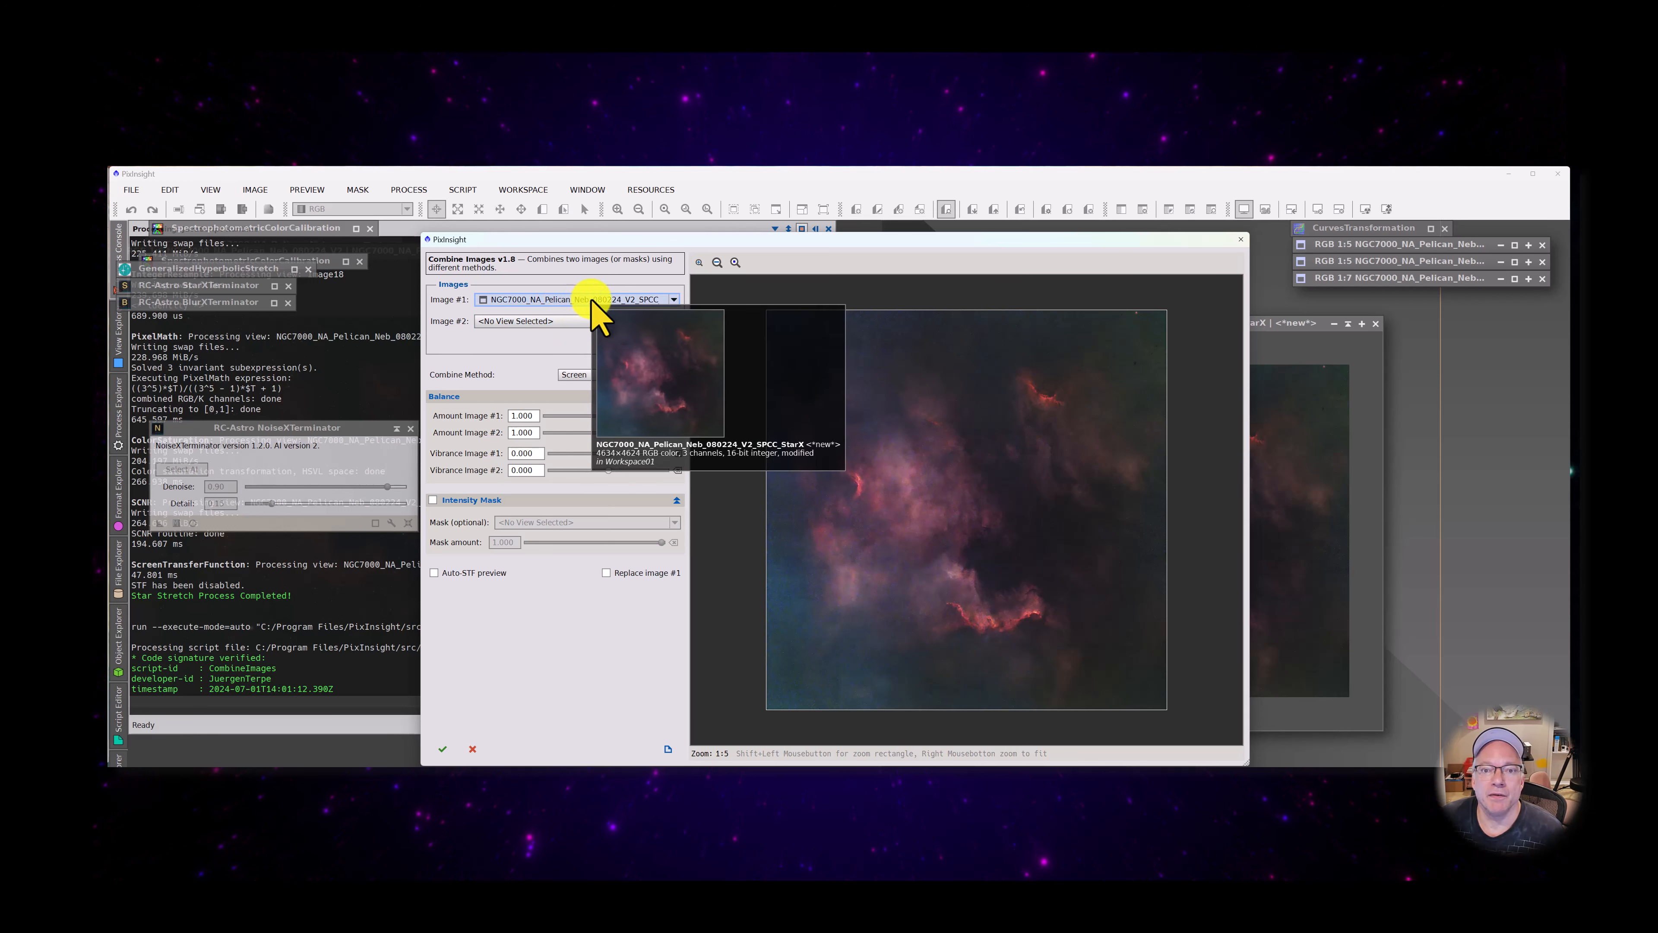
left_click(587, 320)
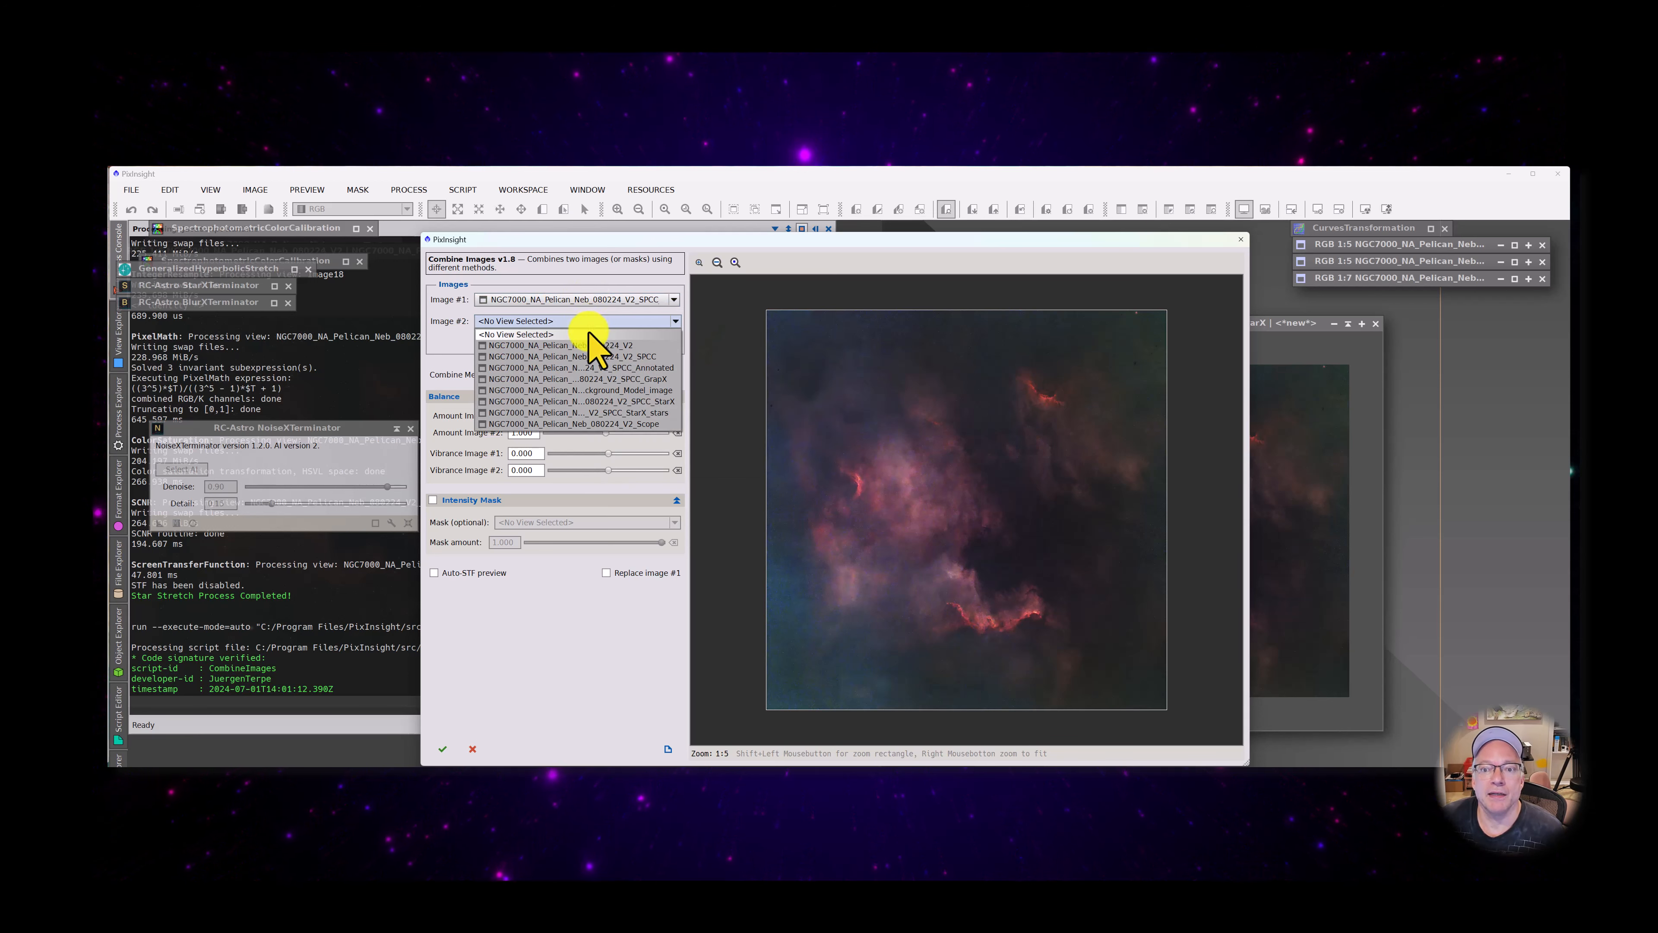
left_click(614, 412)
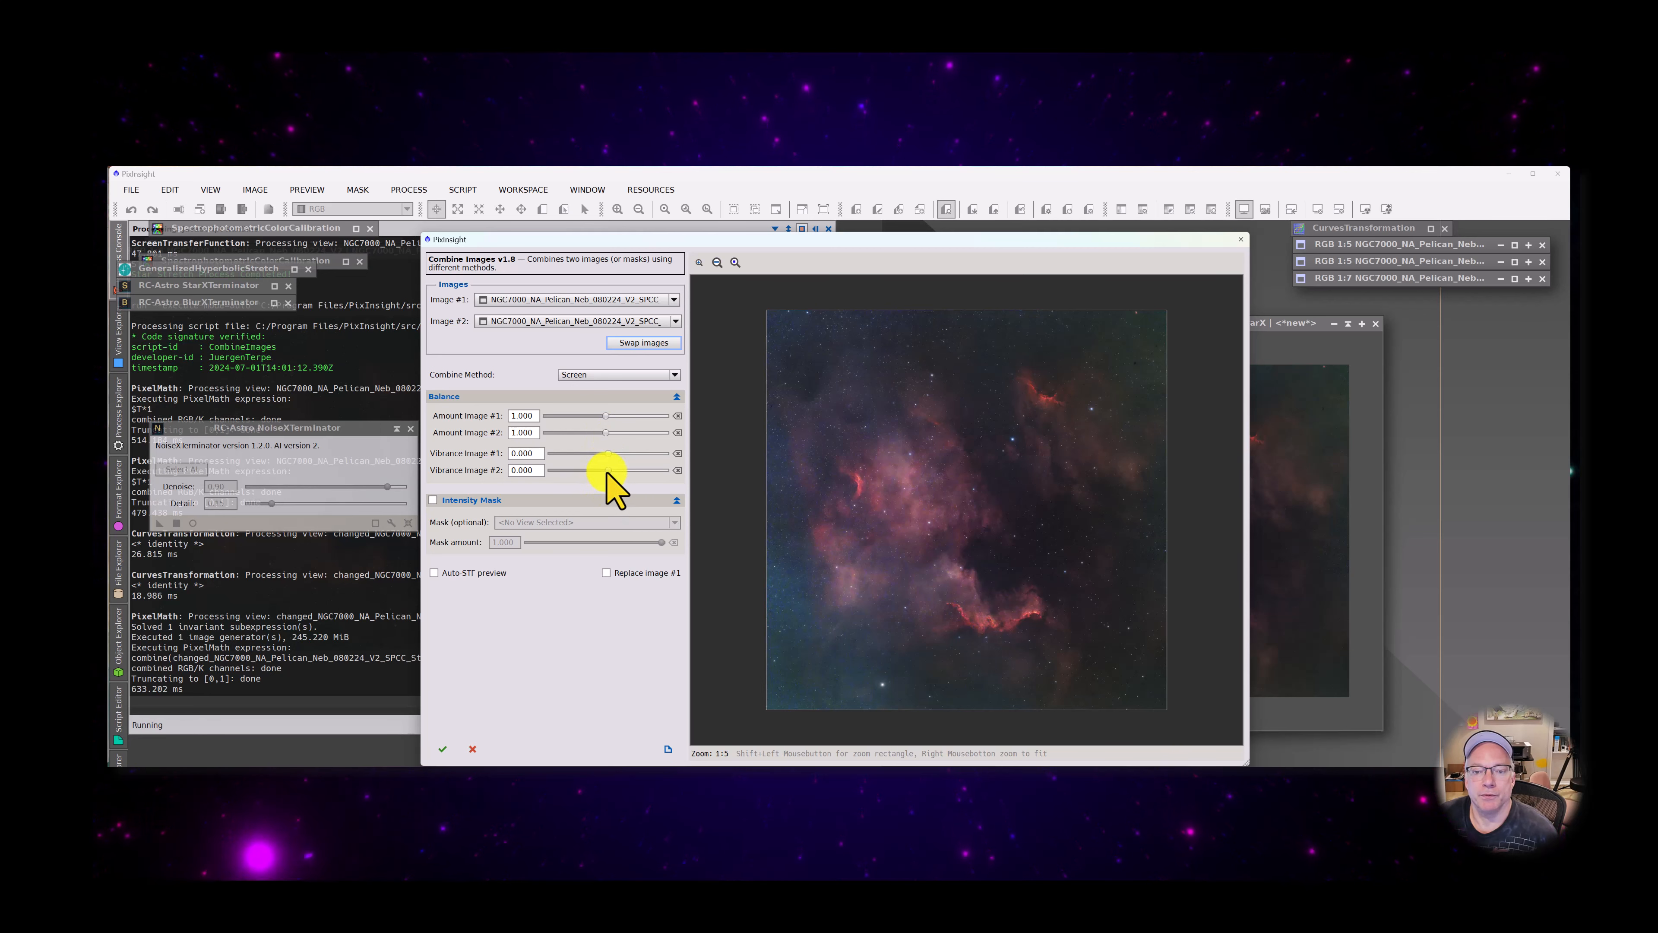
Try a vibrance of 0.720 for Image #2 in the combination preview and reset it to its default
left_click_drag(608, 471, 652, 472)
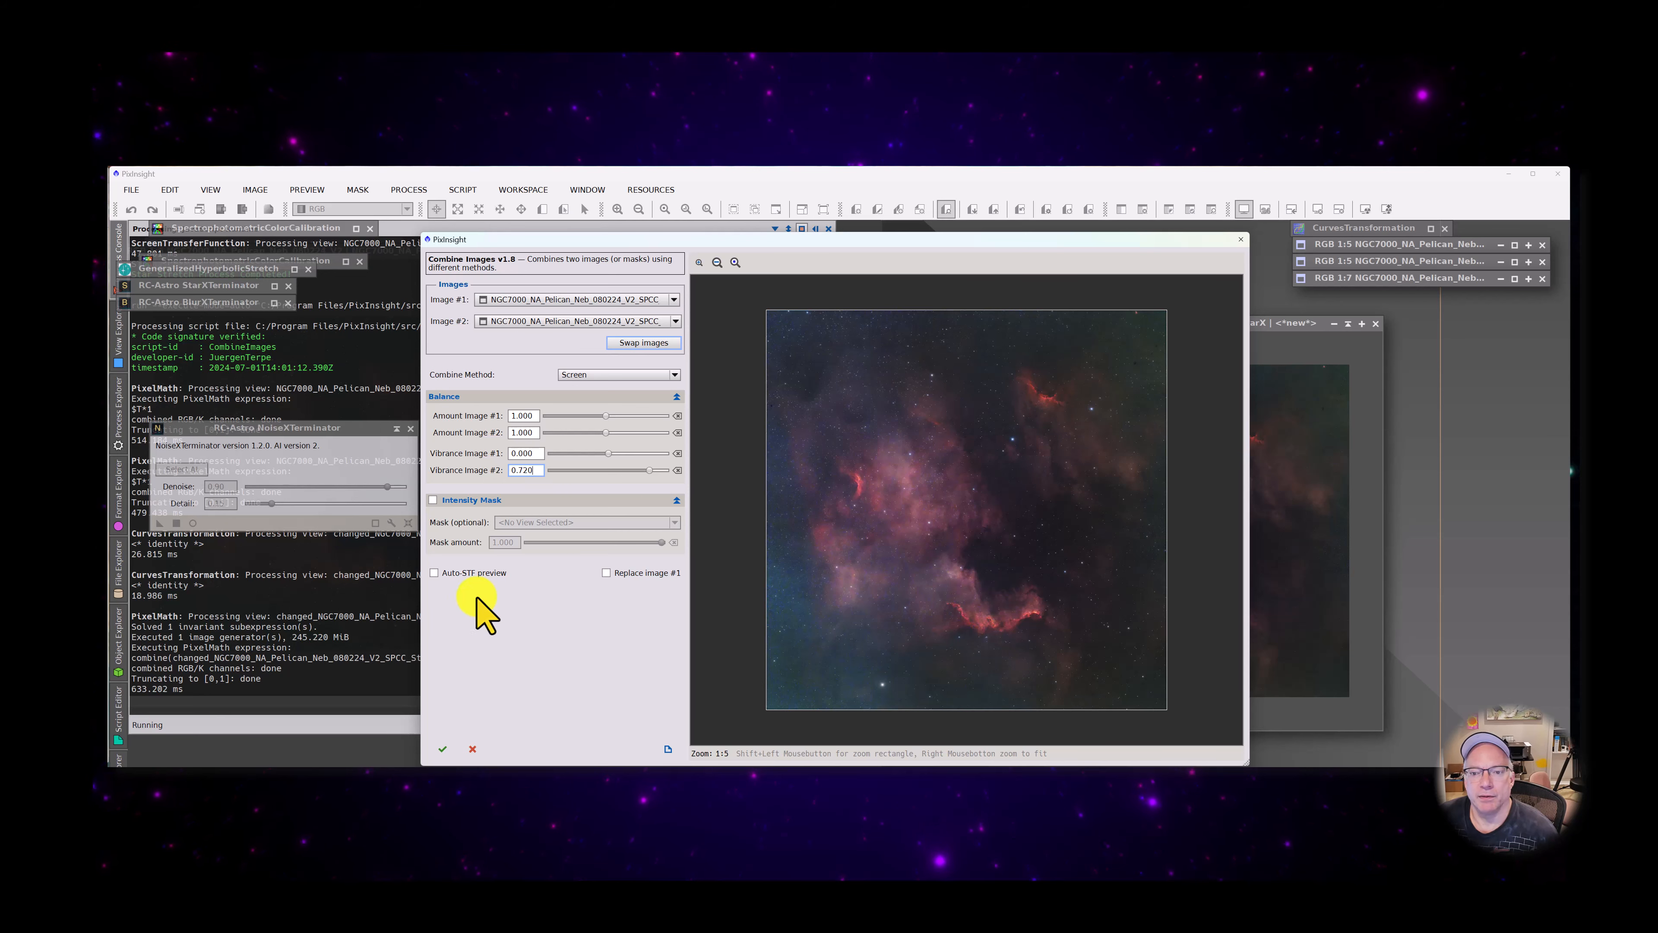
key("Return")
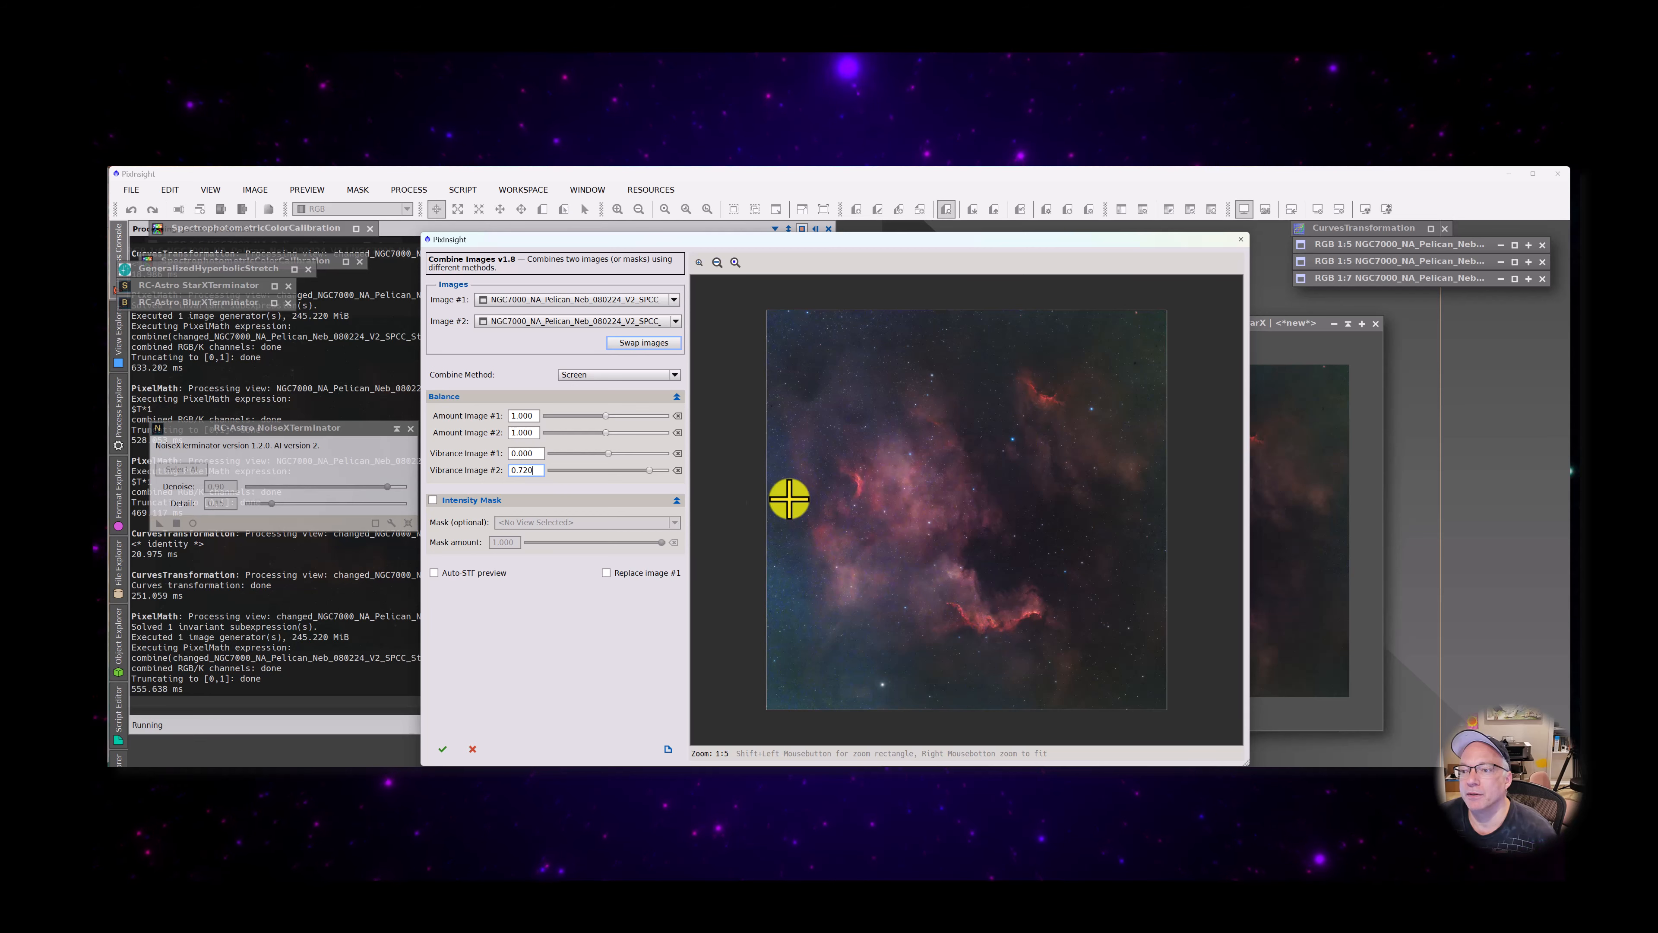
left_click(677, 470)
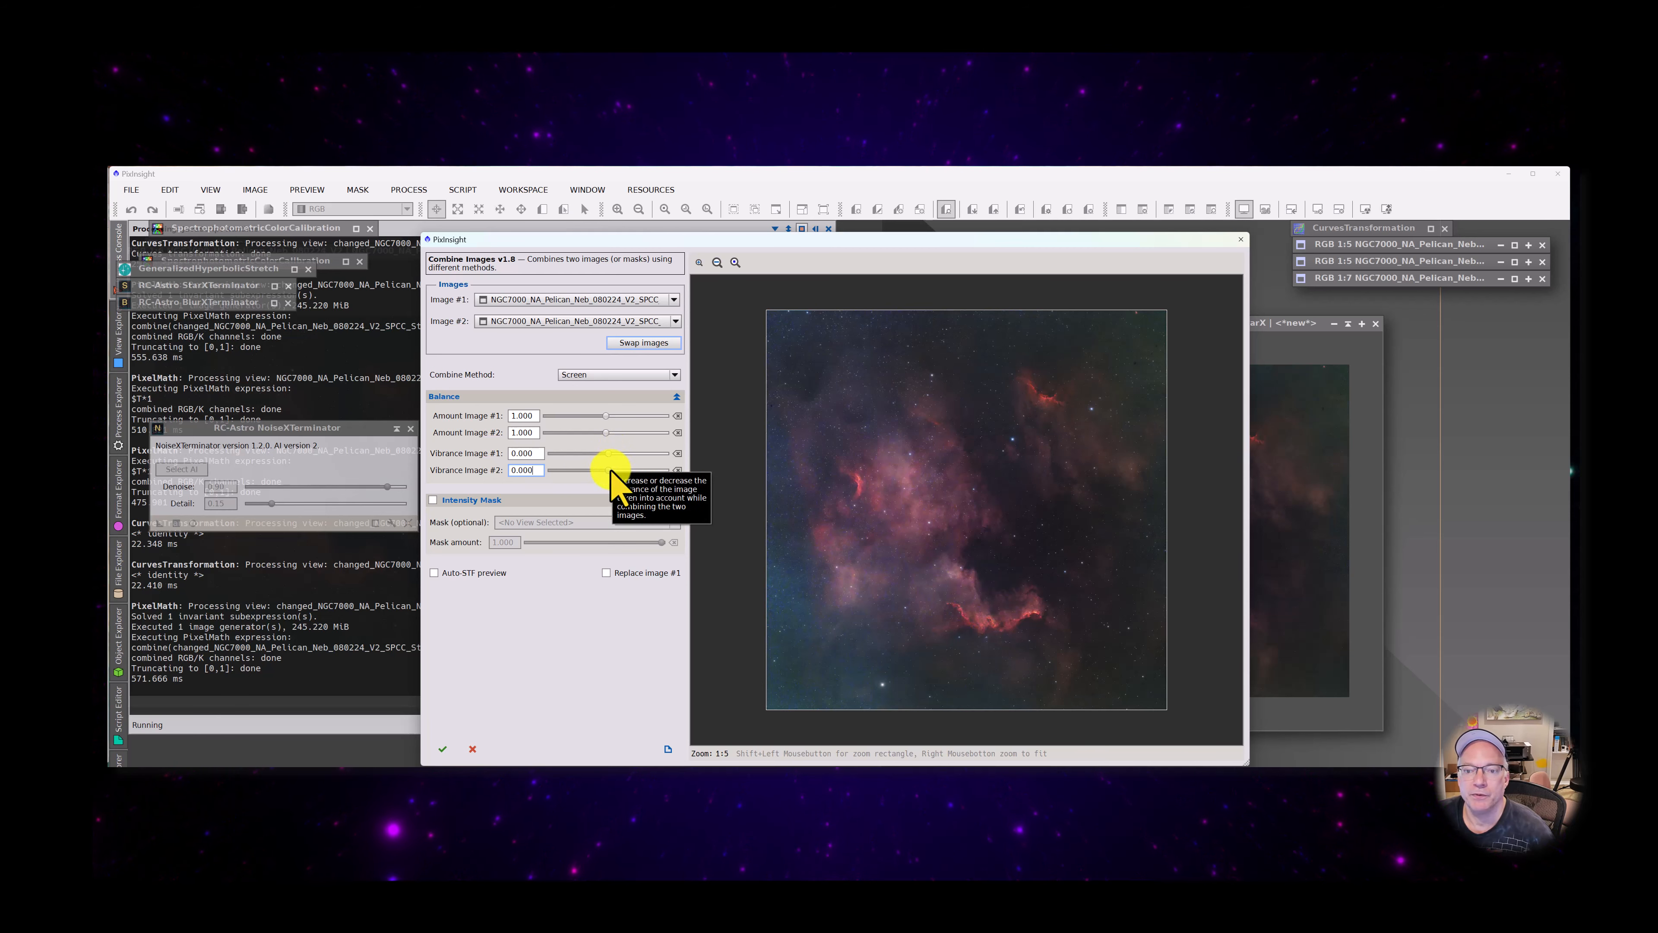
Set the vibrance of Image #2 to 0.396 and create the combined image with the Screen method
left_click_drag(611, 471, 616, 471)
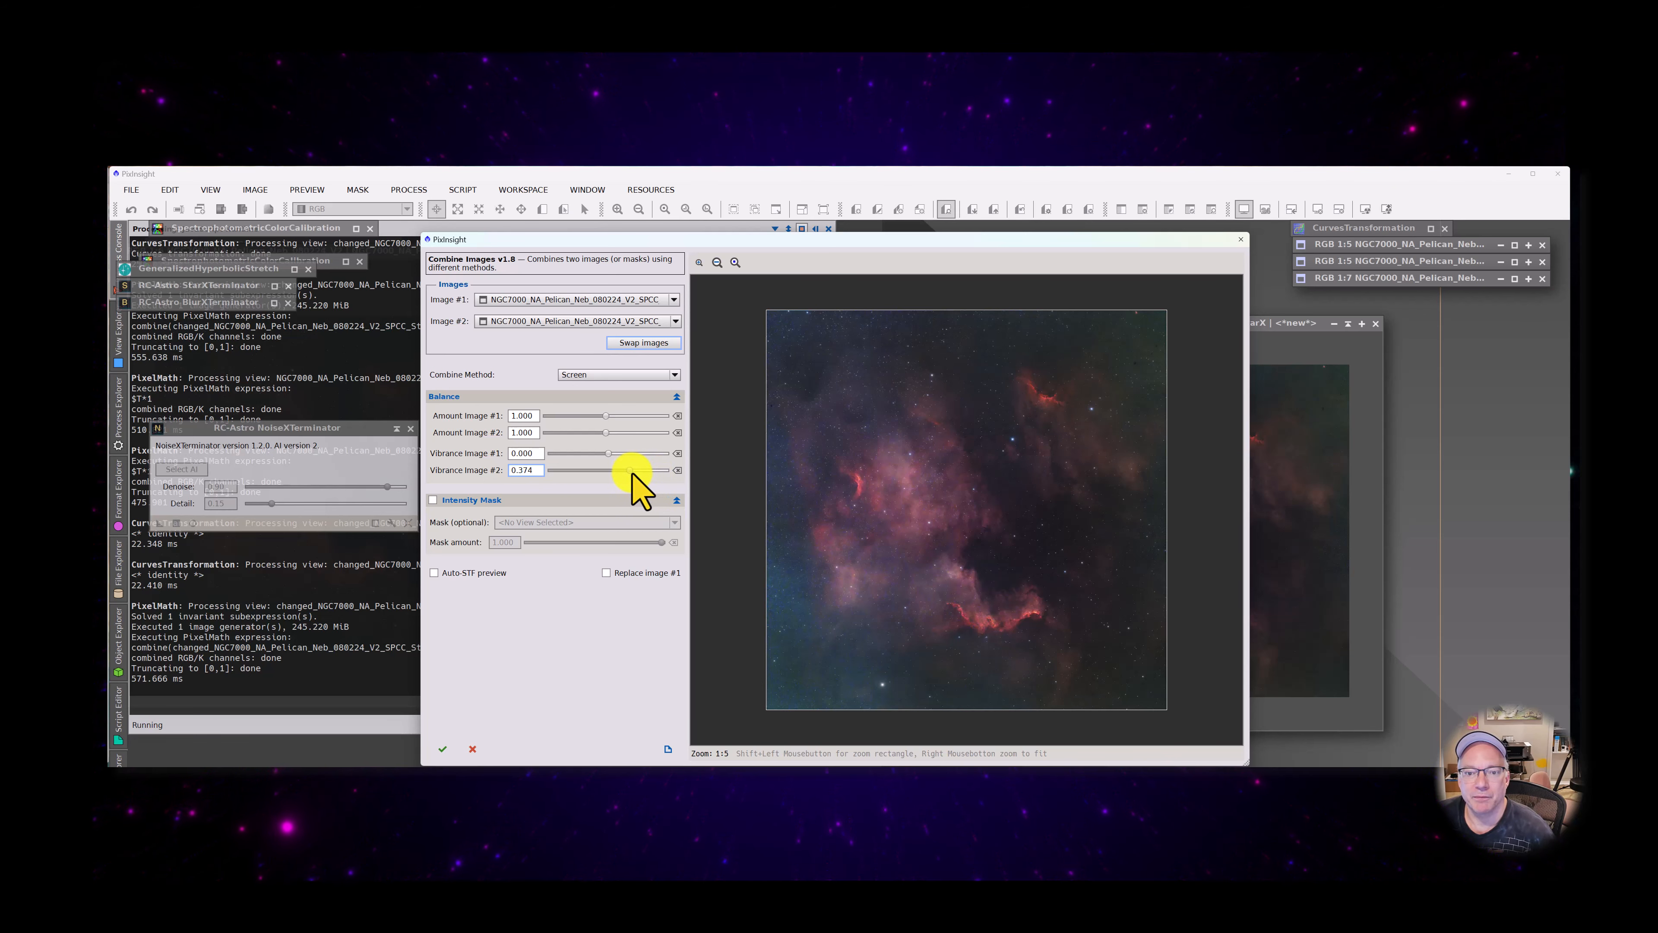
left_click_drag(631, 472, 634, 472)
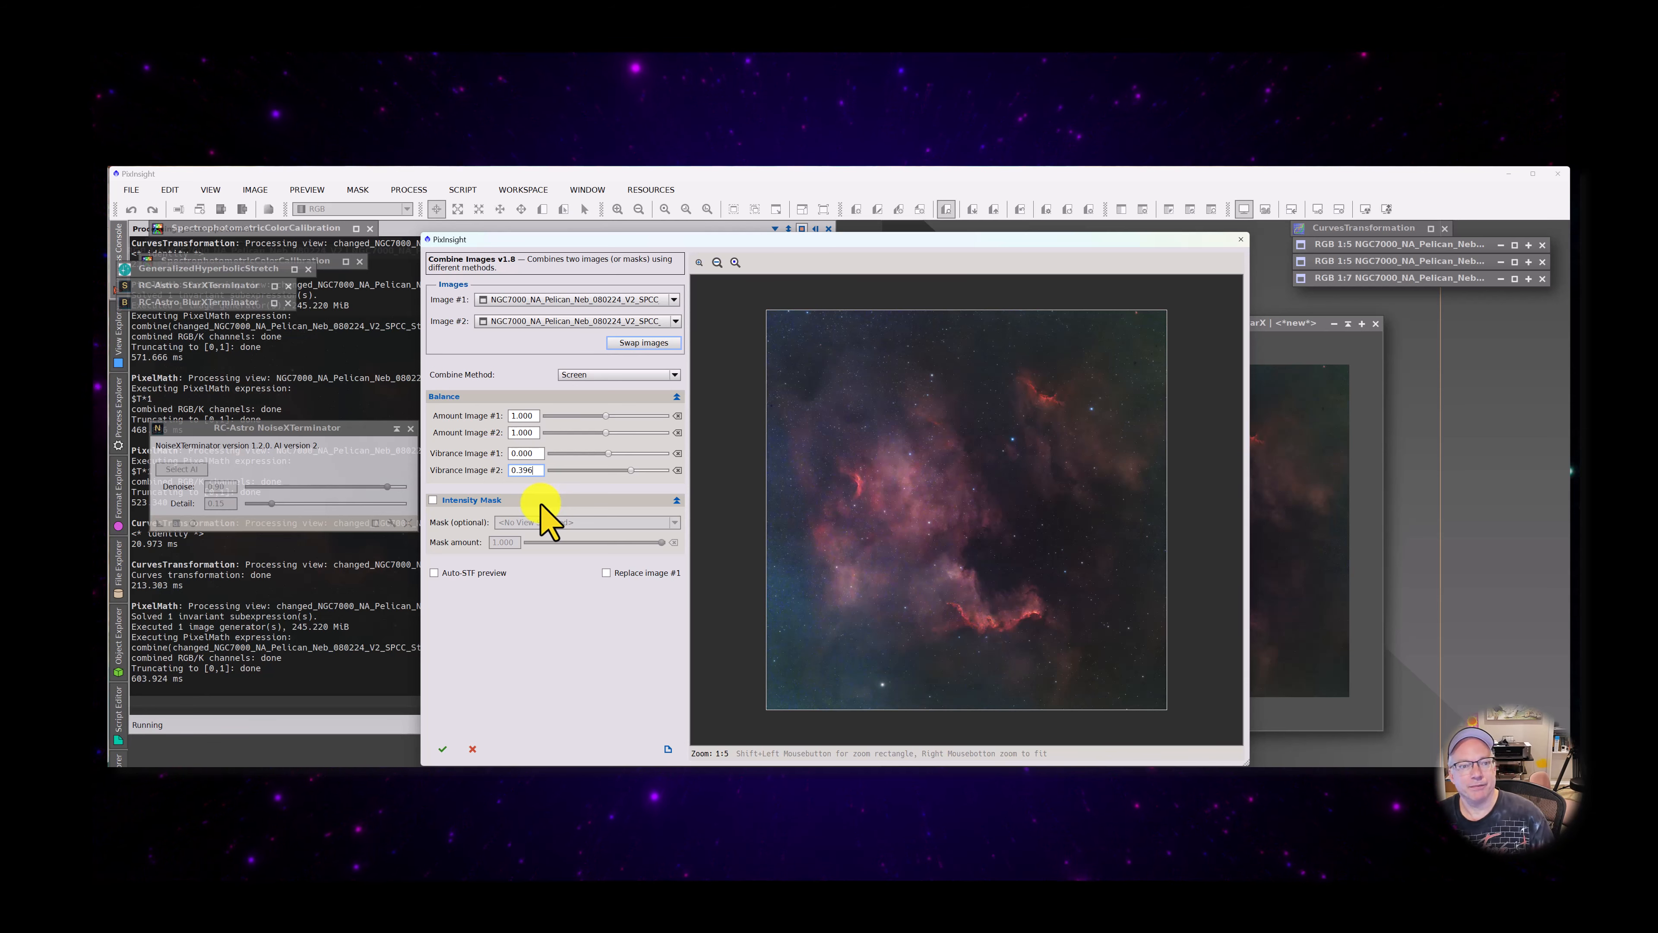
left_click(442, 747)
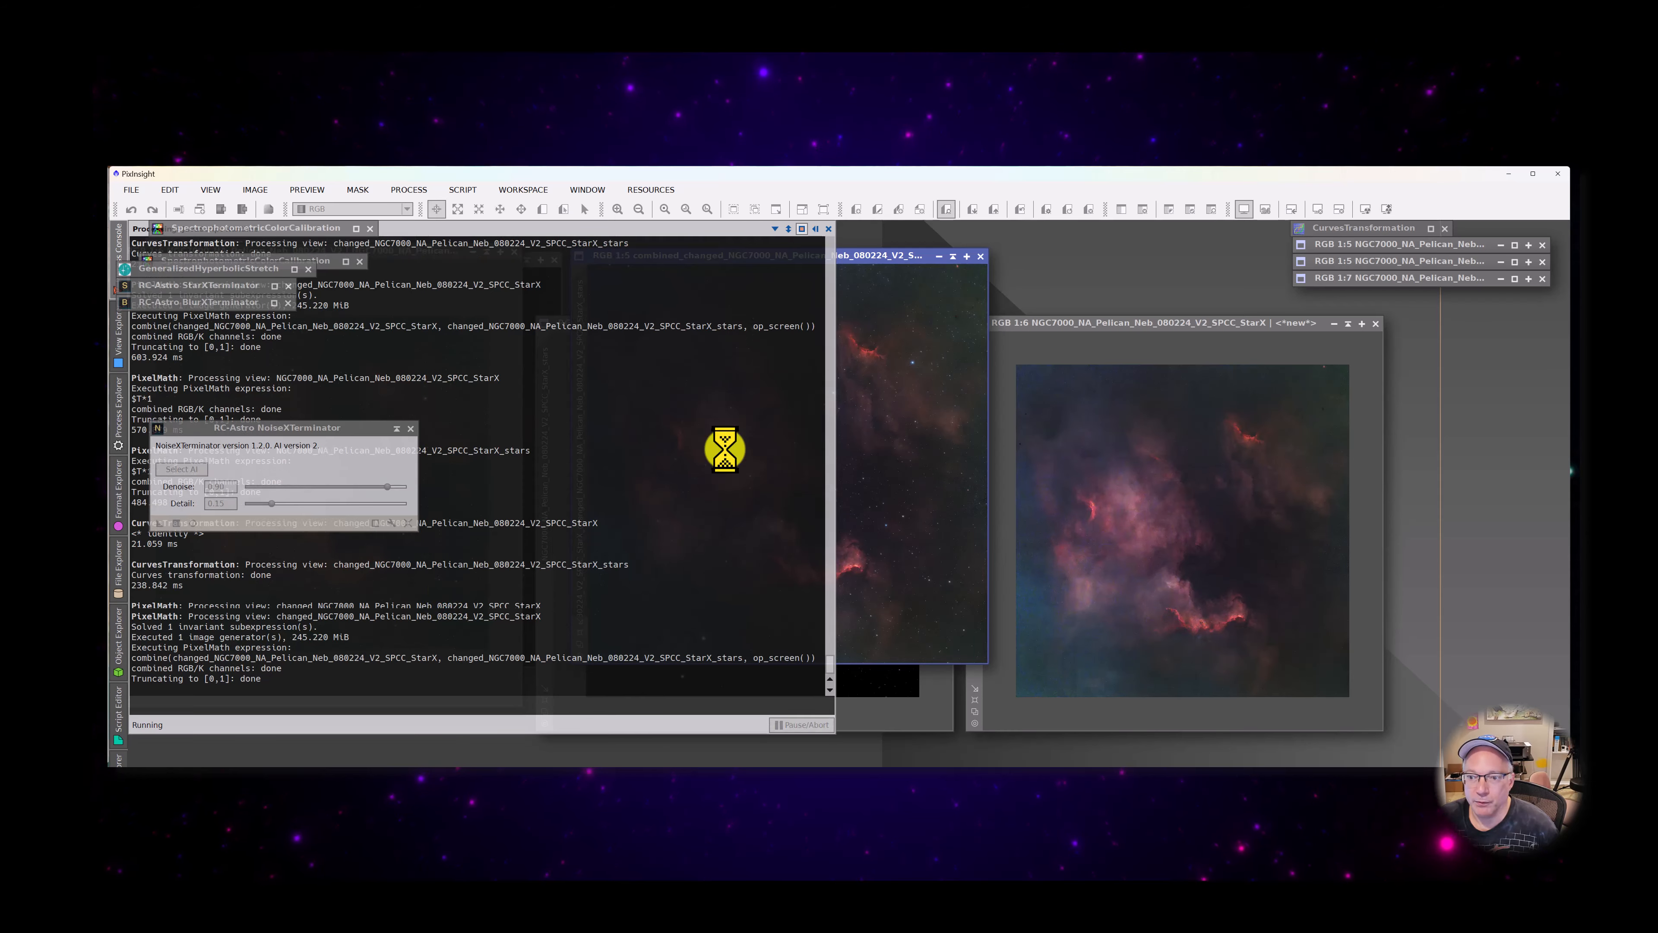
Arrange the combined image beside the NGC7000 V2 and V2_Scope images to compare them
left_click_drag(808, 253, 914, 297)
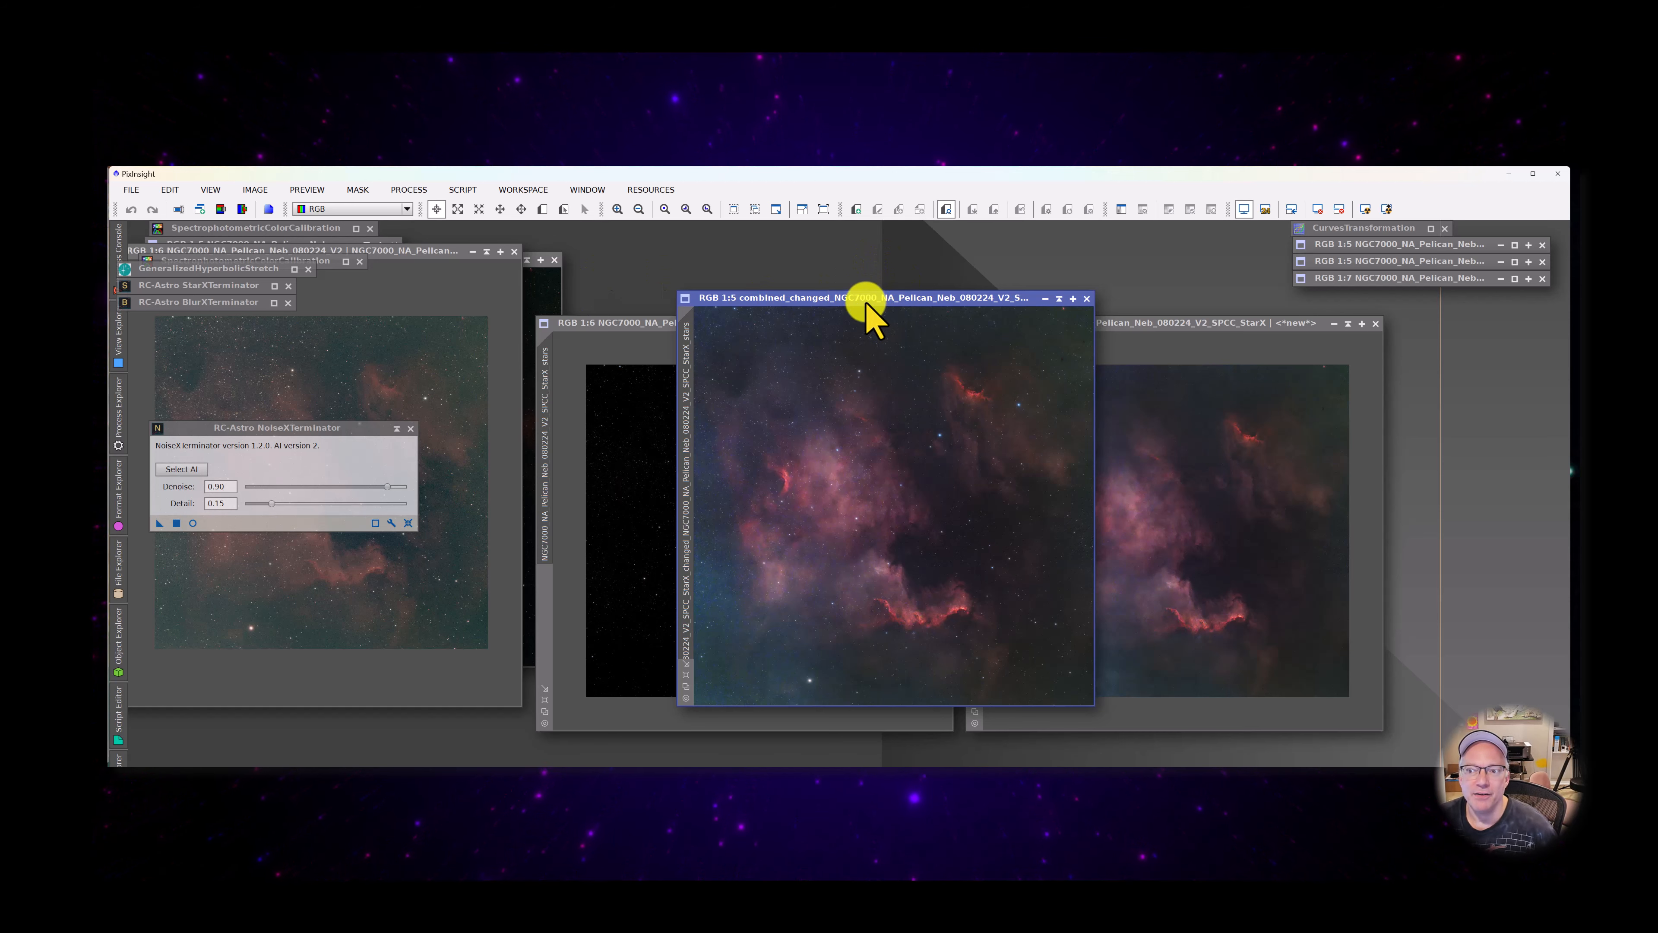
mouse_move(860, 302)
left_mouse_down()
mouse_move(907, 304)
mouse_move(890, 292)
left_mouse_up()
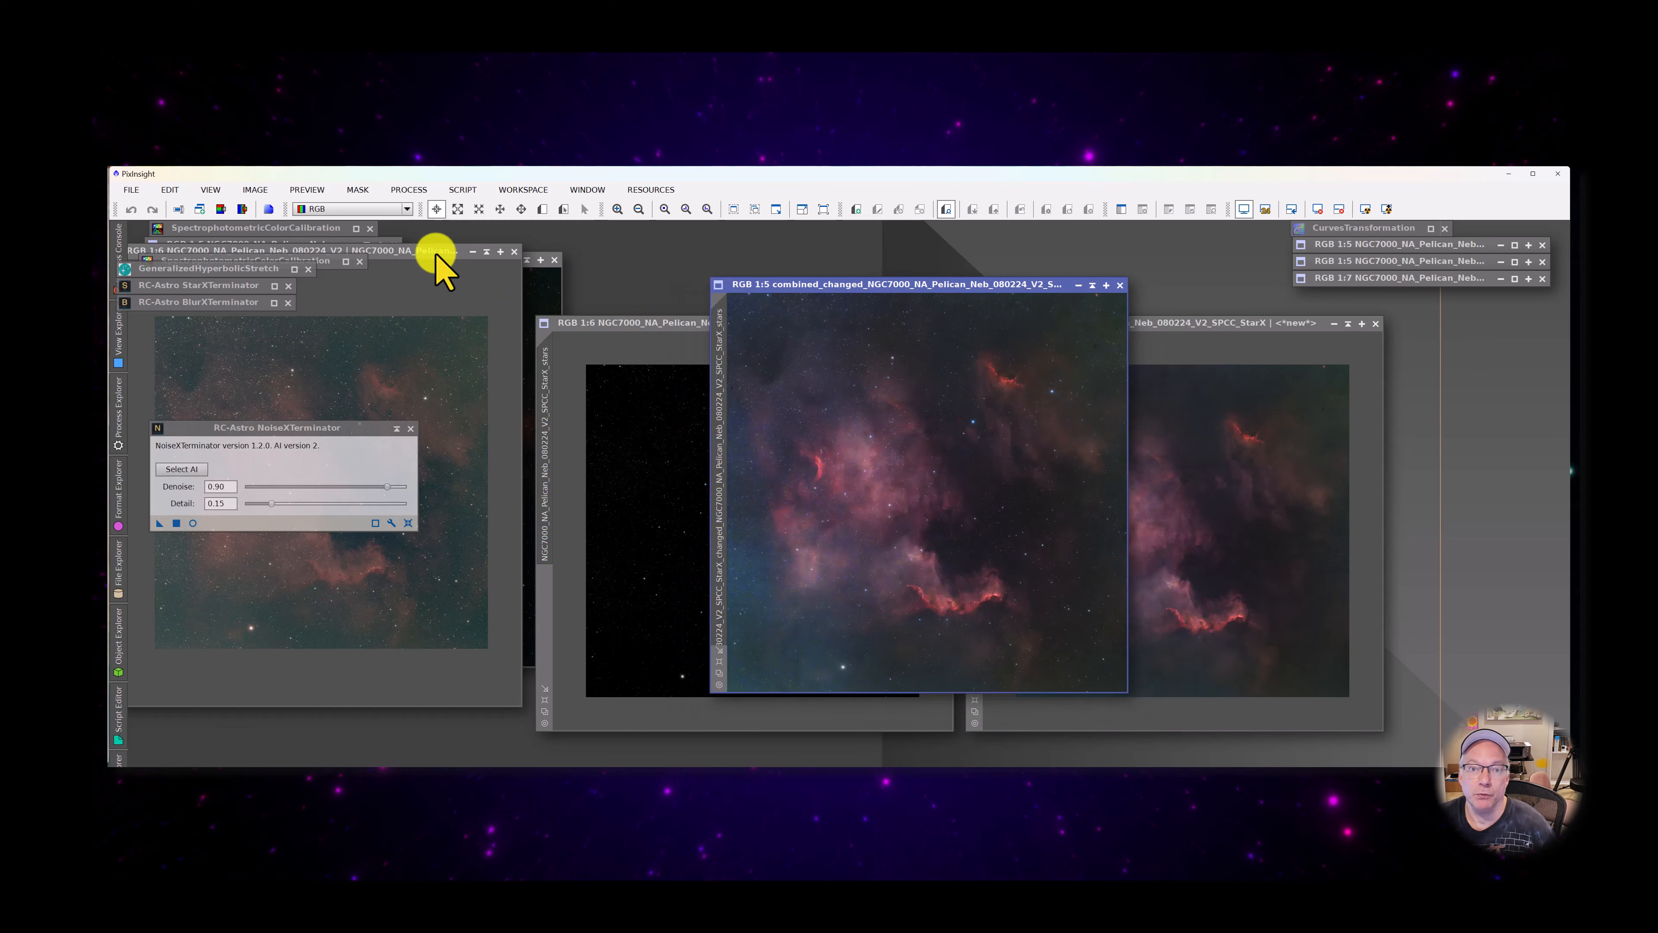
left_click_drag(450, 254, 728, 277)
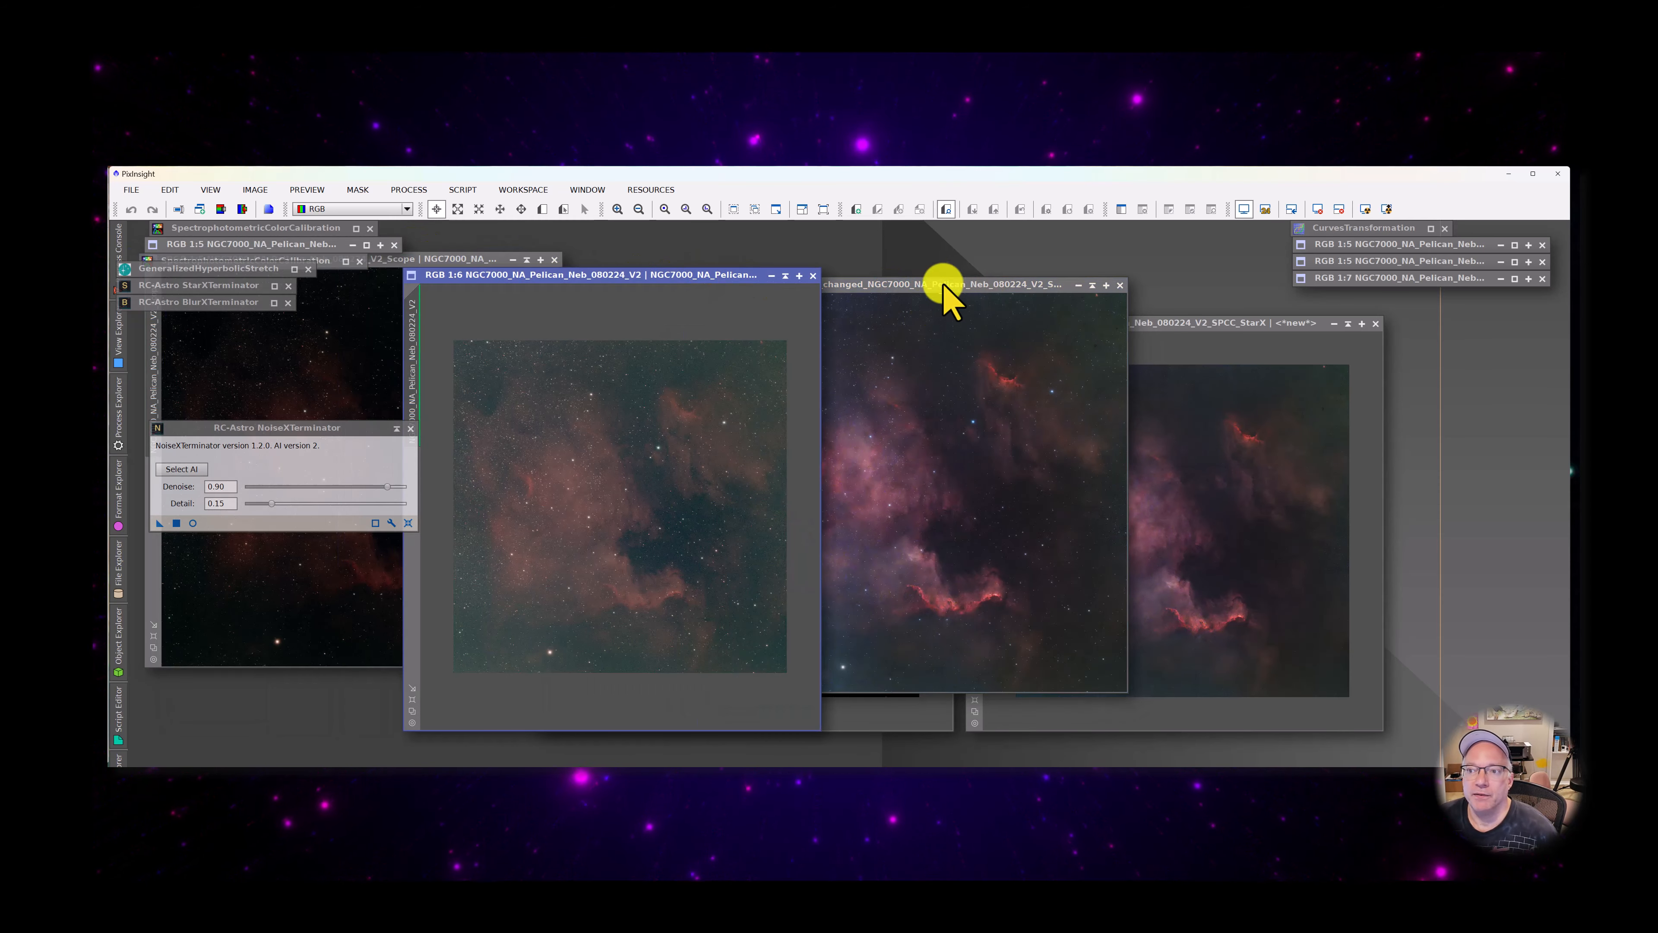
left_click_drag(942, 288, 1071, 298)
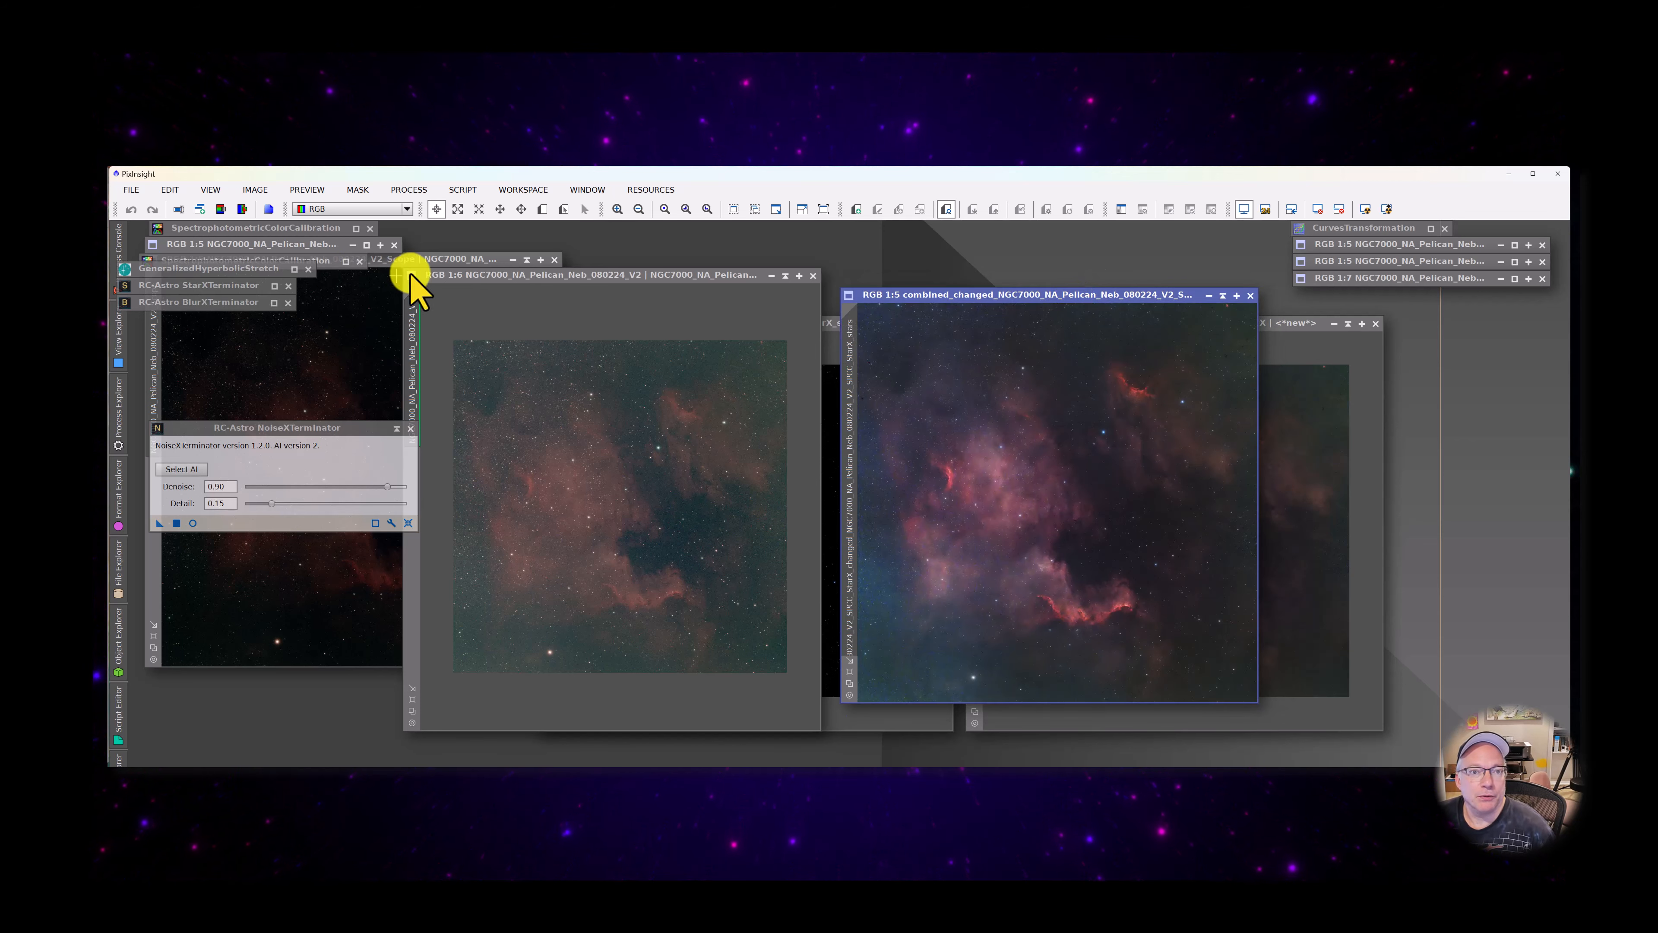
left_click_drag(408, 256, 683, 296)
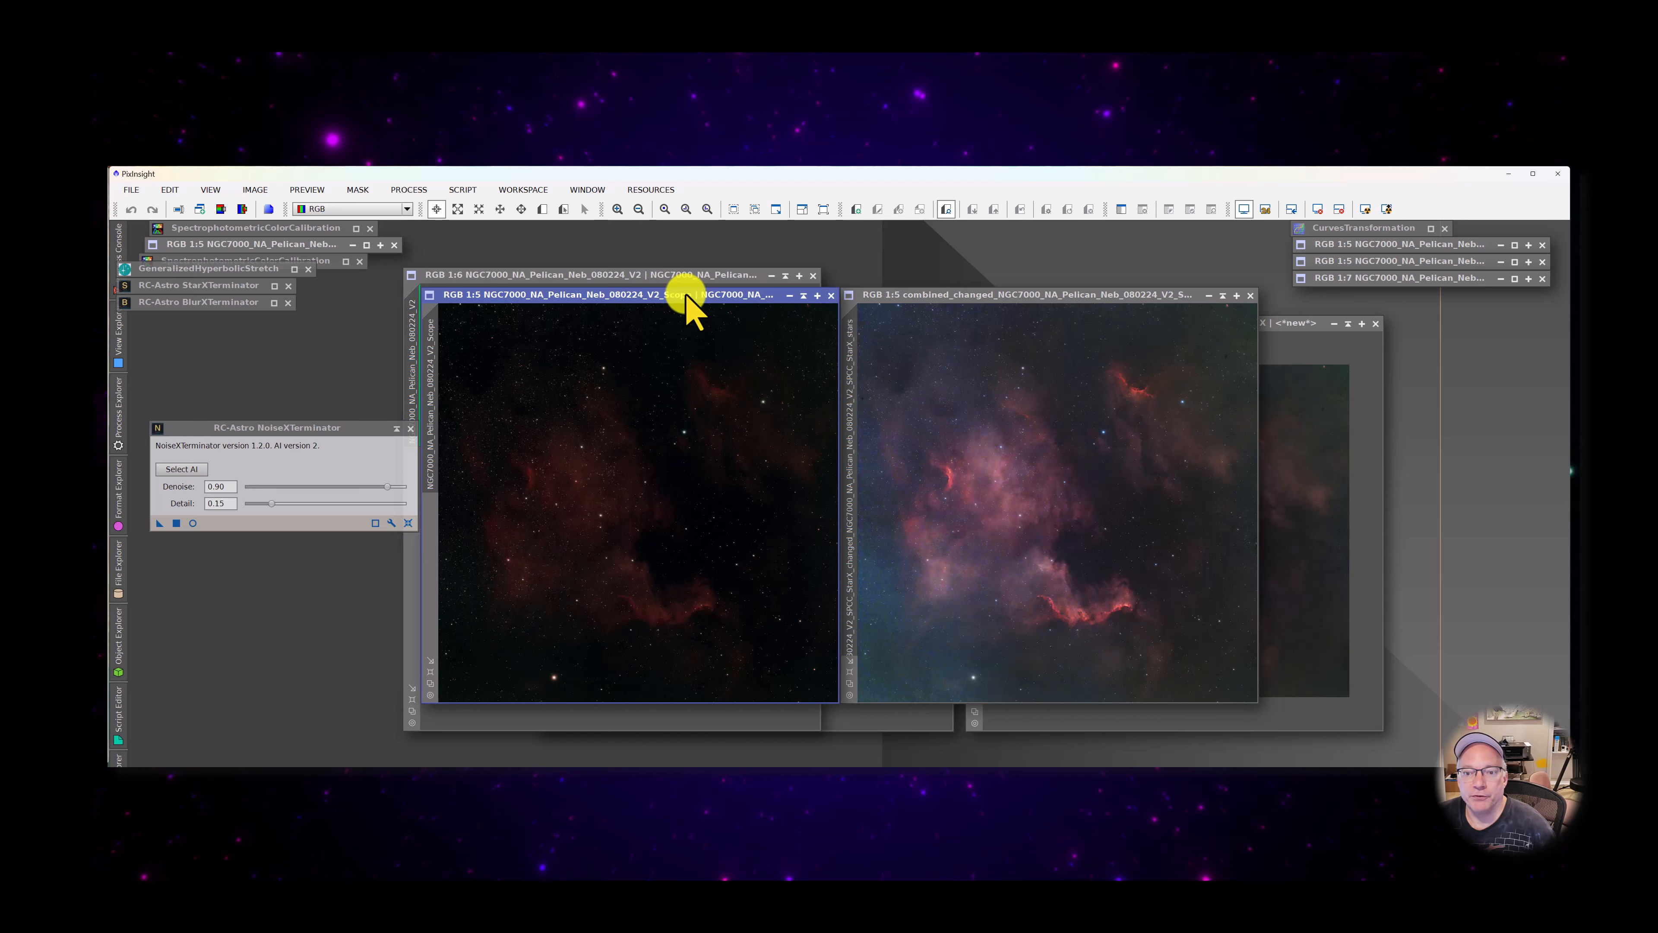
left_click_drag(1020, 300, 1043, 279)
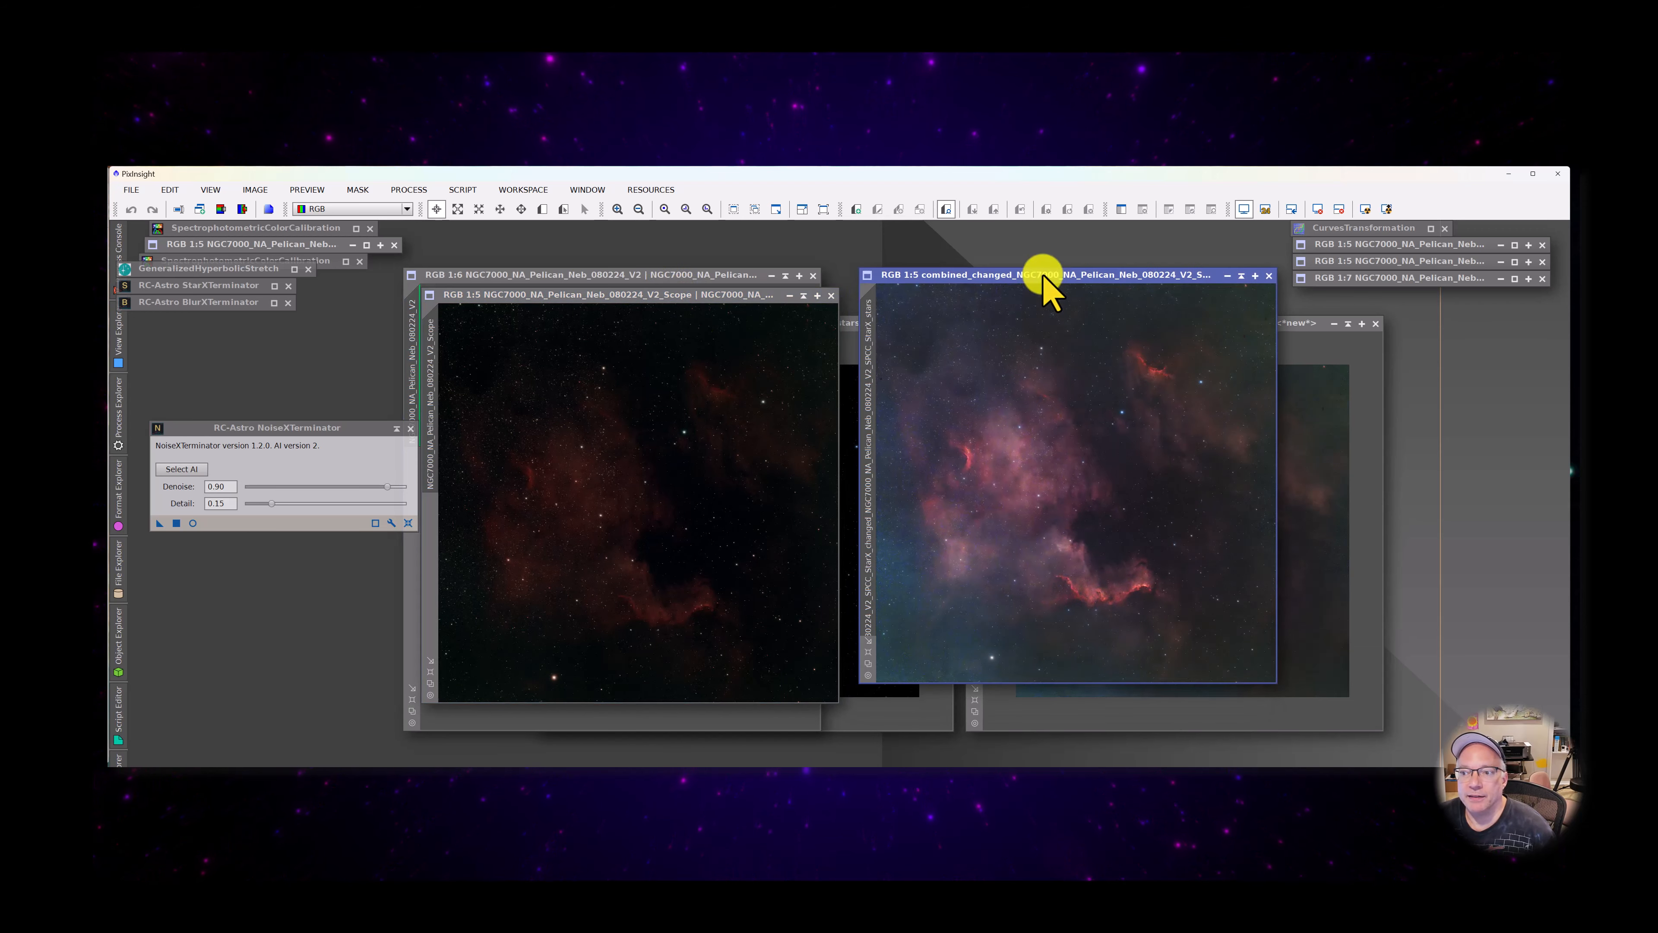